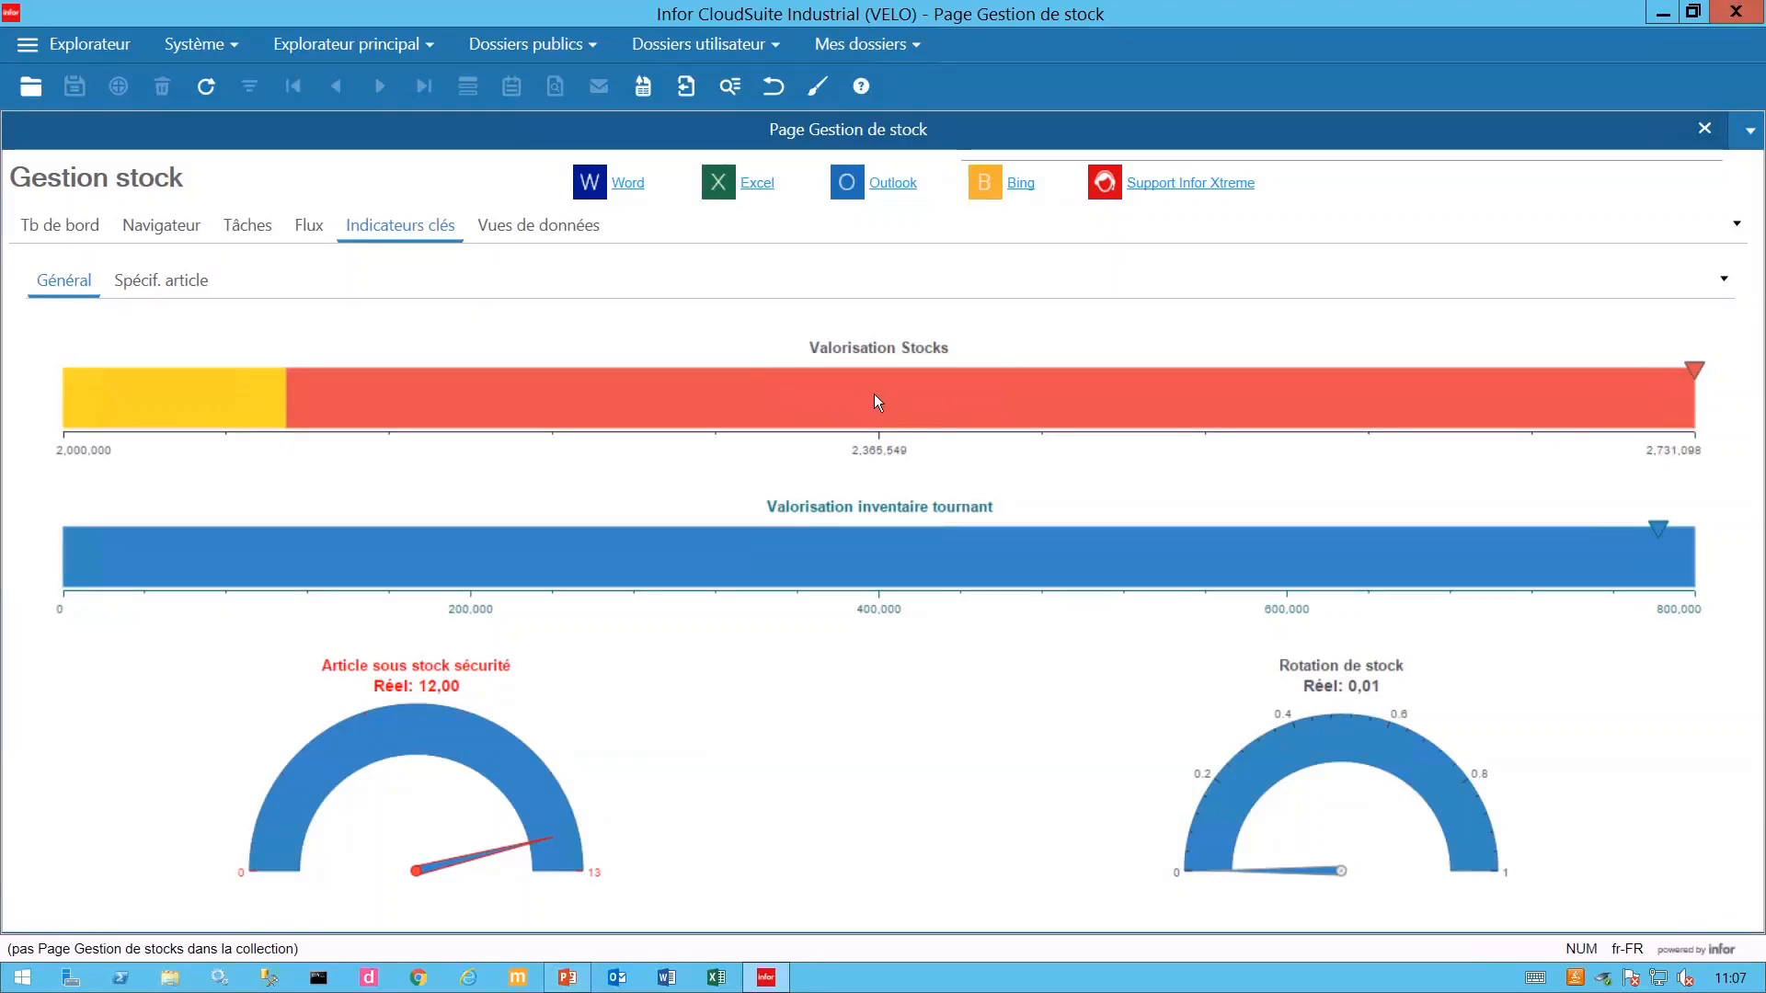
Examine the Valorisation Stocks indicator's detailed view by warehouse and its secondary view by item and location, and return to the indicators.
{"action": "left_click", "coordinate": [874, 394]}
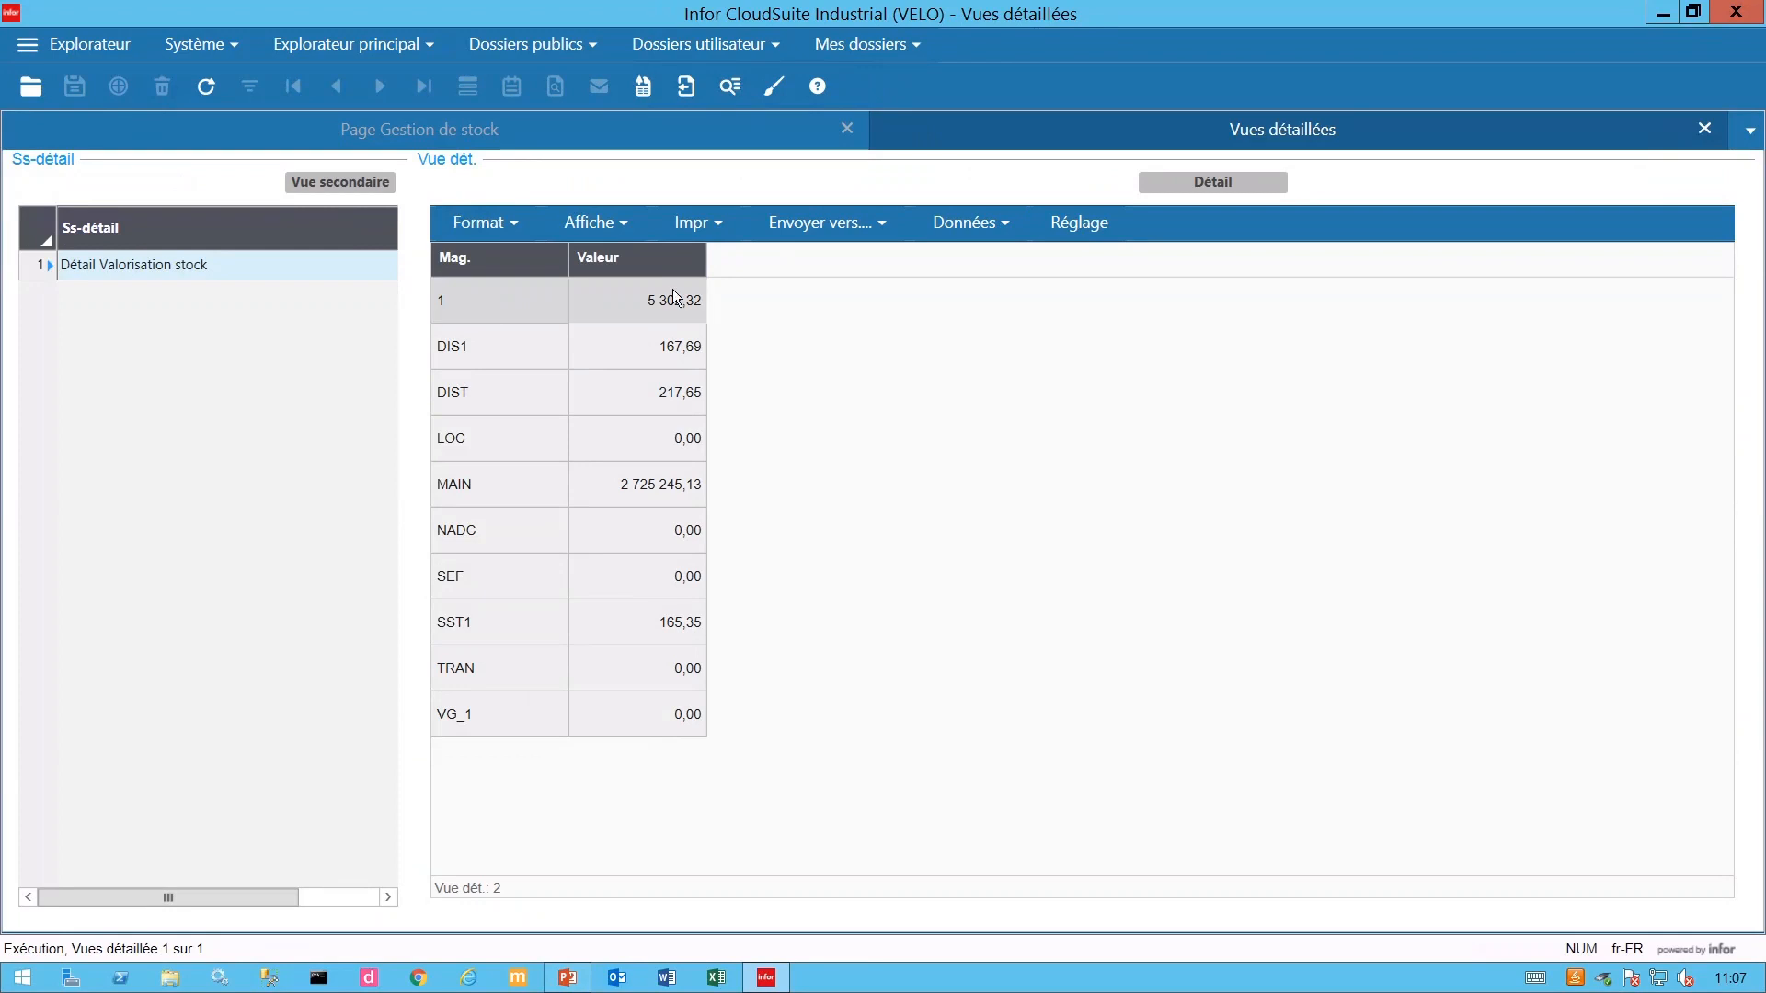
{"action": "left_click", "coordinate": [331, 186]}
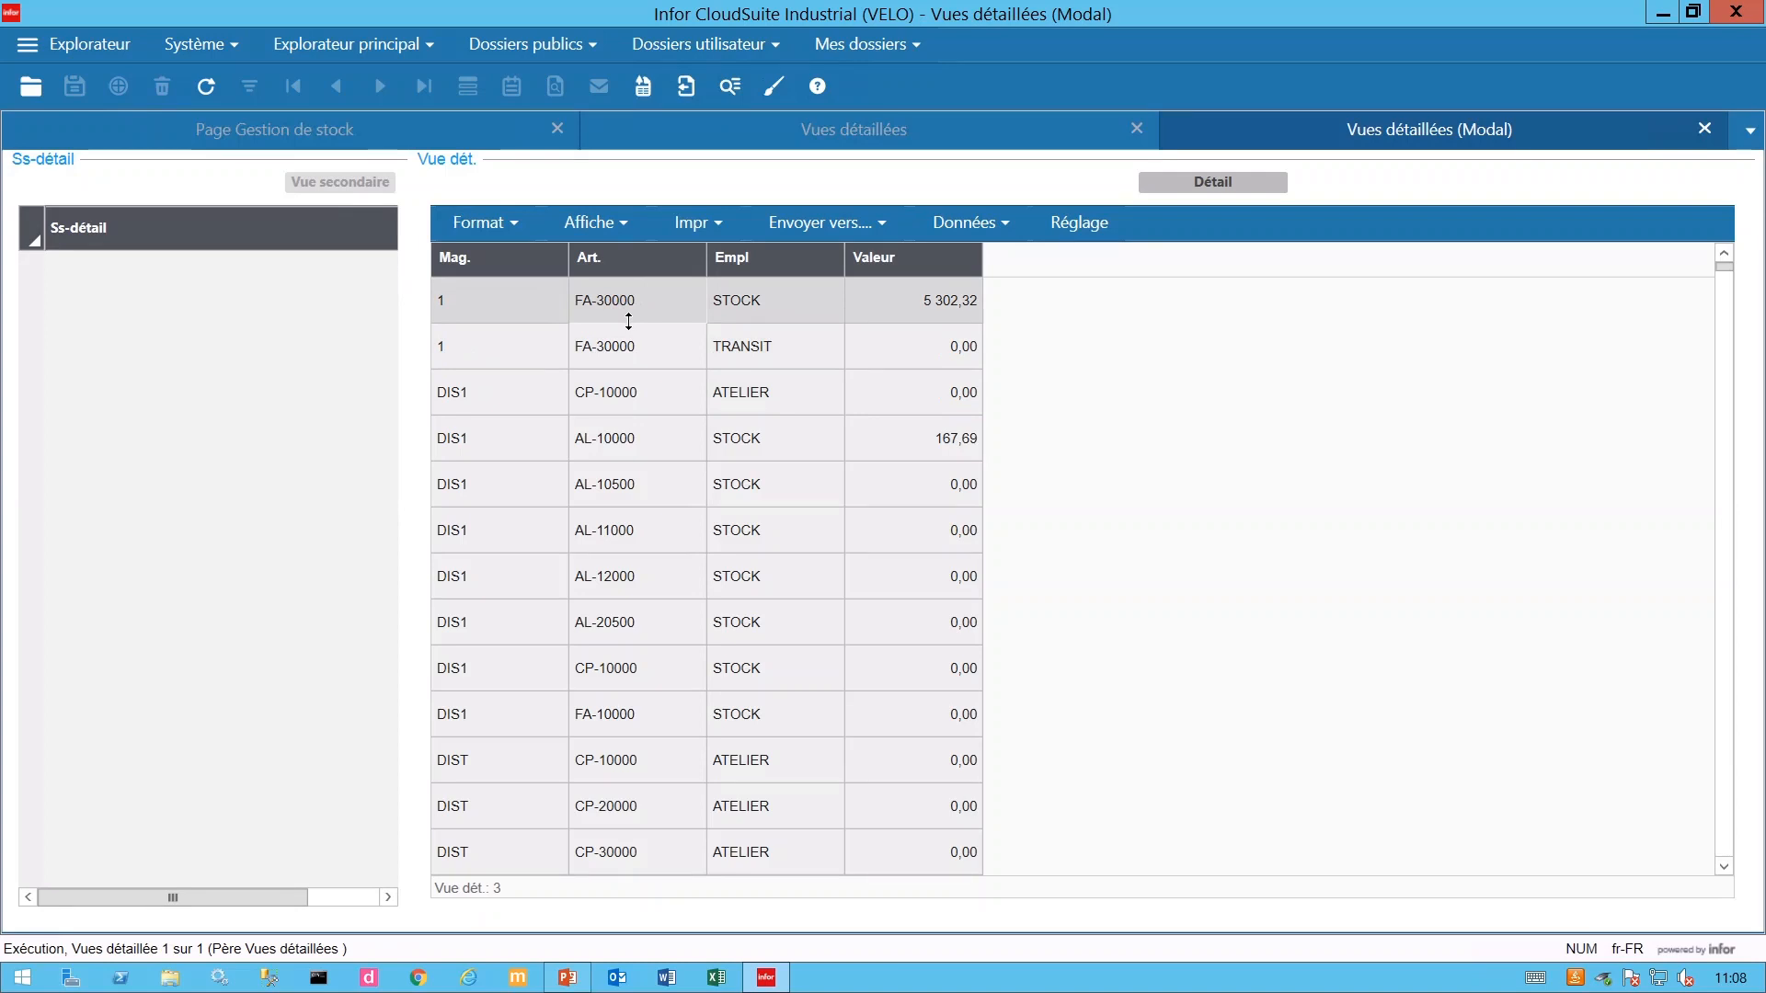
{"action": "left_click", "coordinate": [1704, 128]}
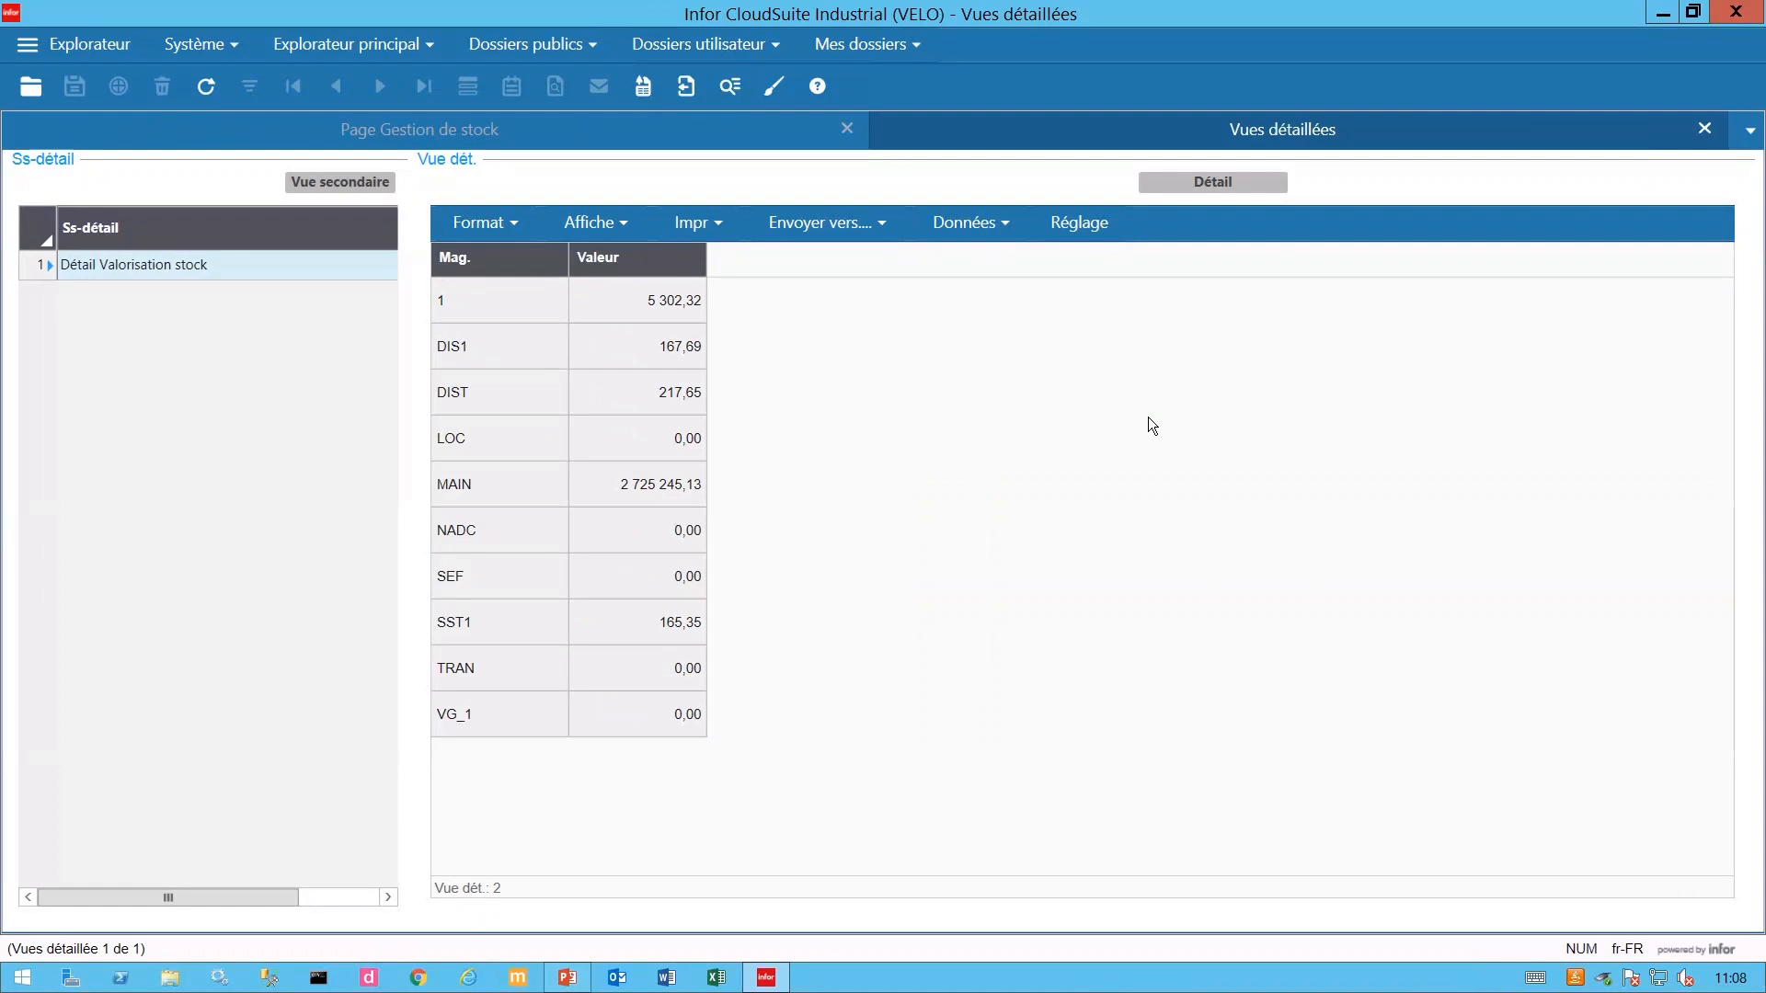
{"action": "left_click", "coordinate": [605, 238]}
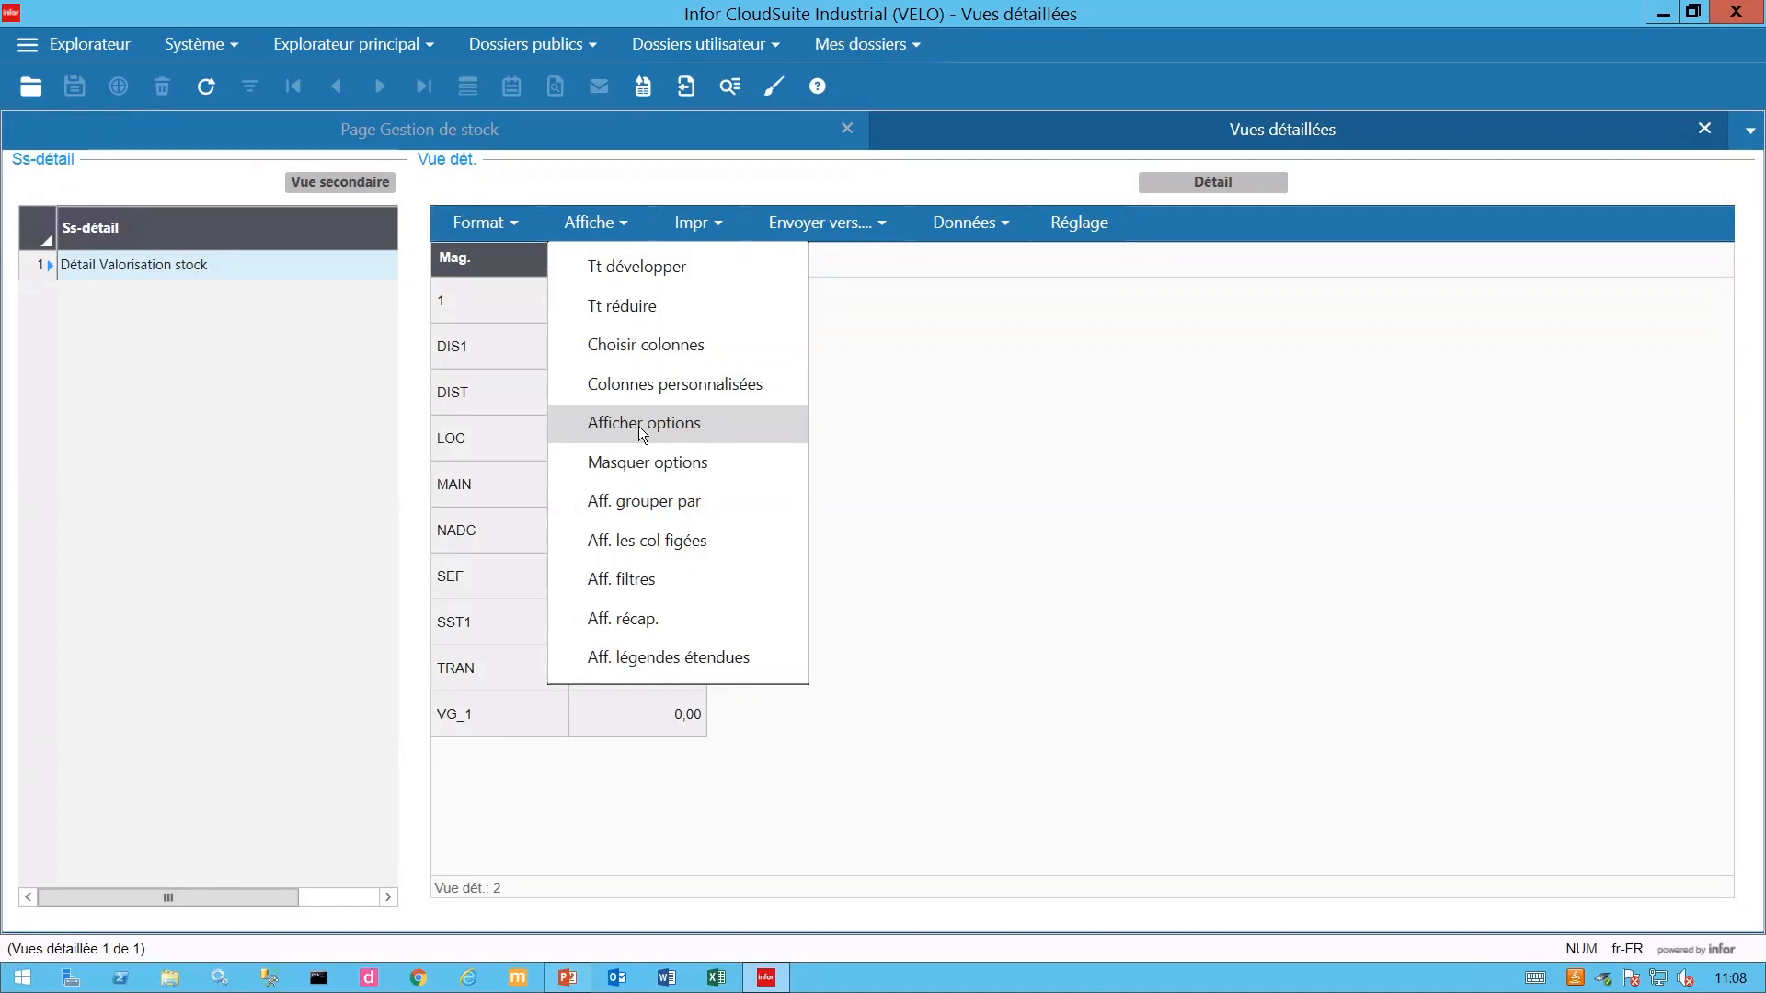
{"action": "left_click", "coordinate": [1704, 130]}
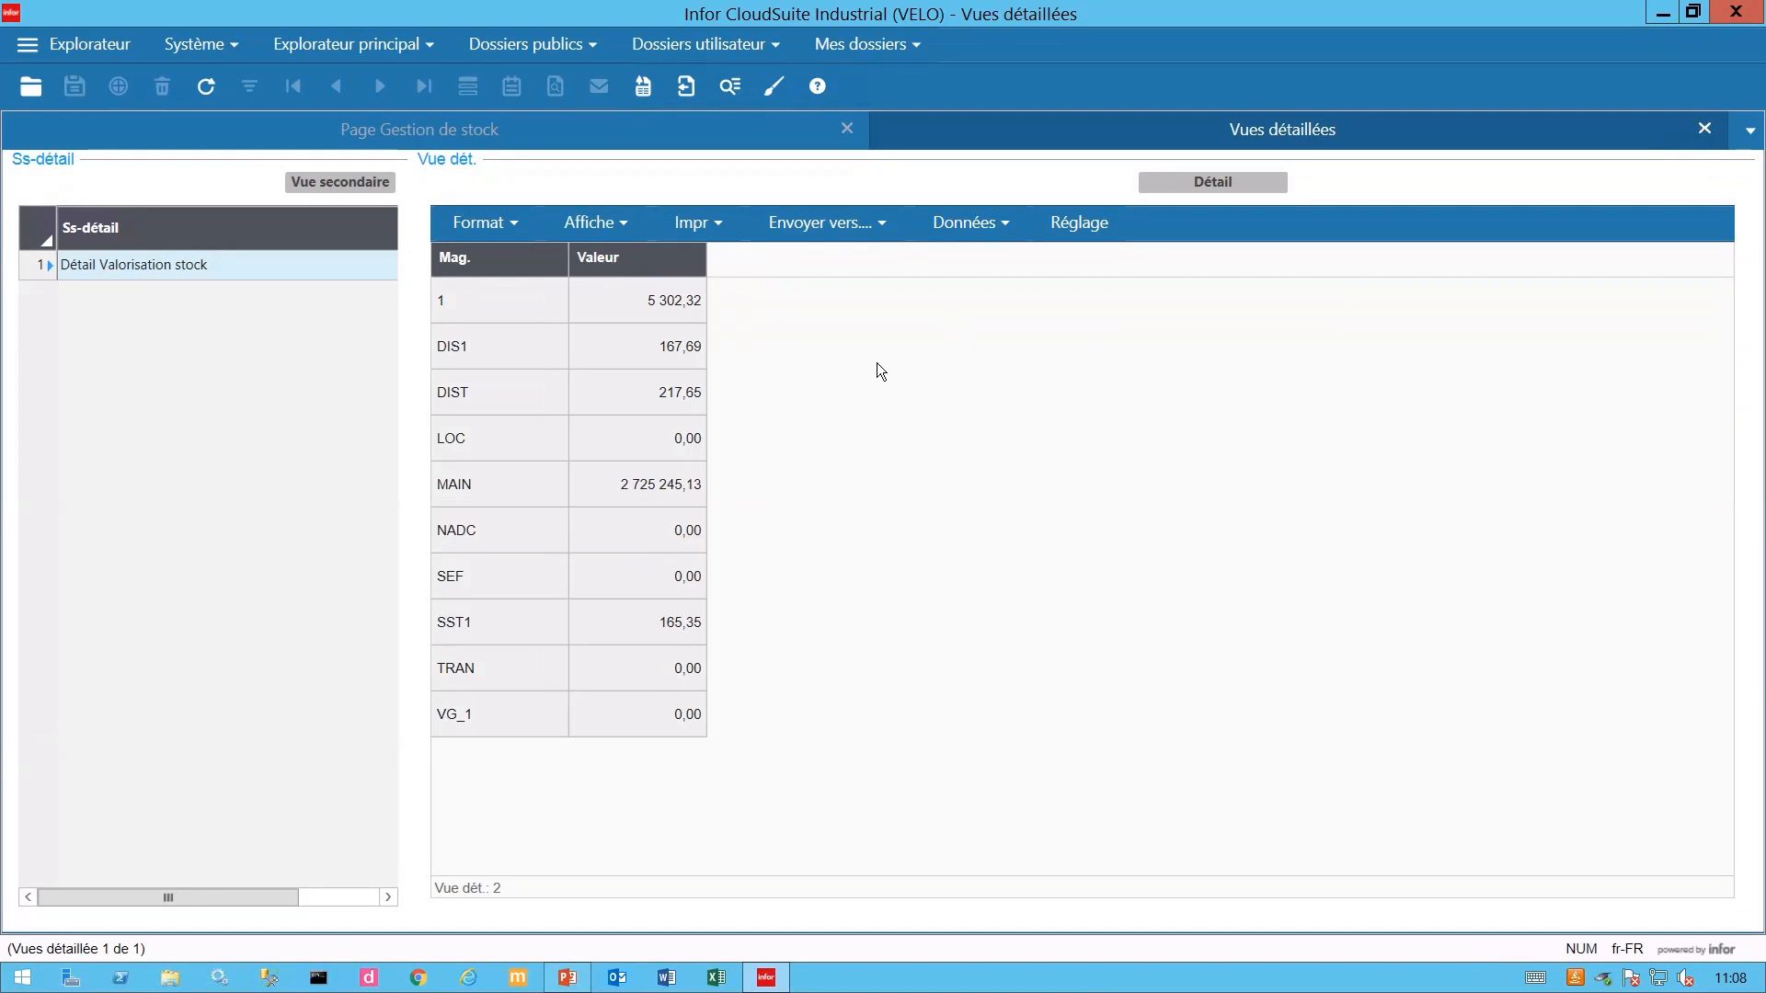
{"action": "left_click", "coordinate": [1705, 130]}
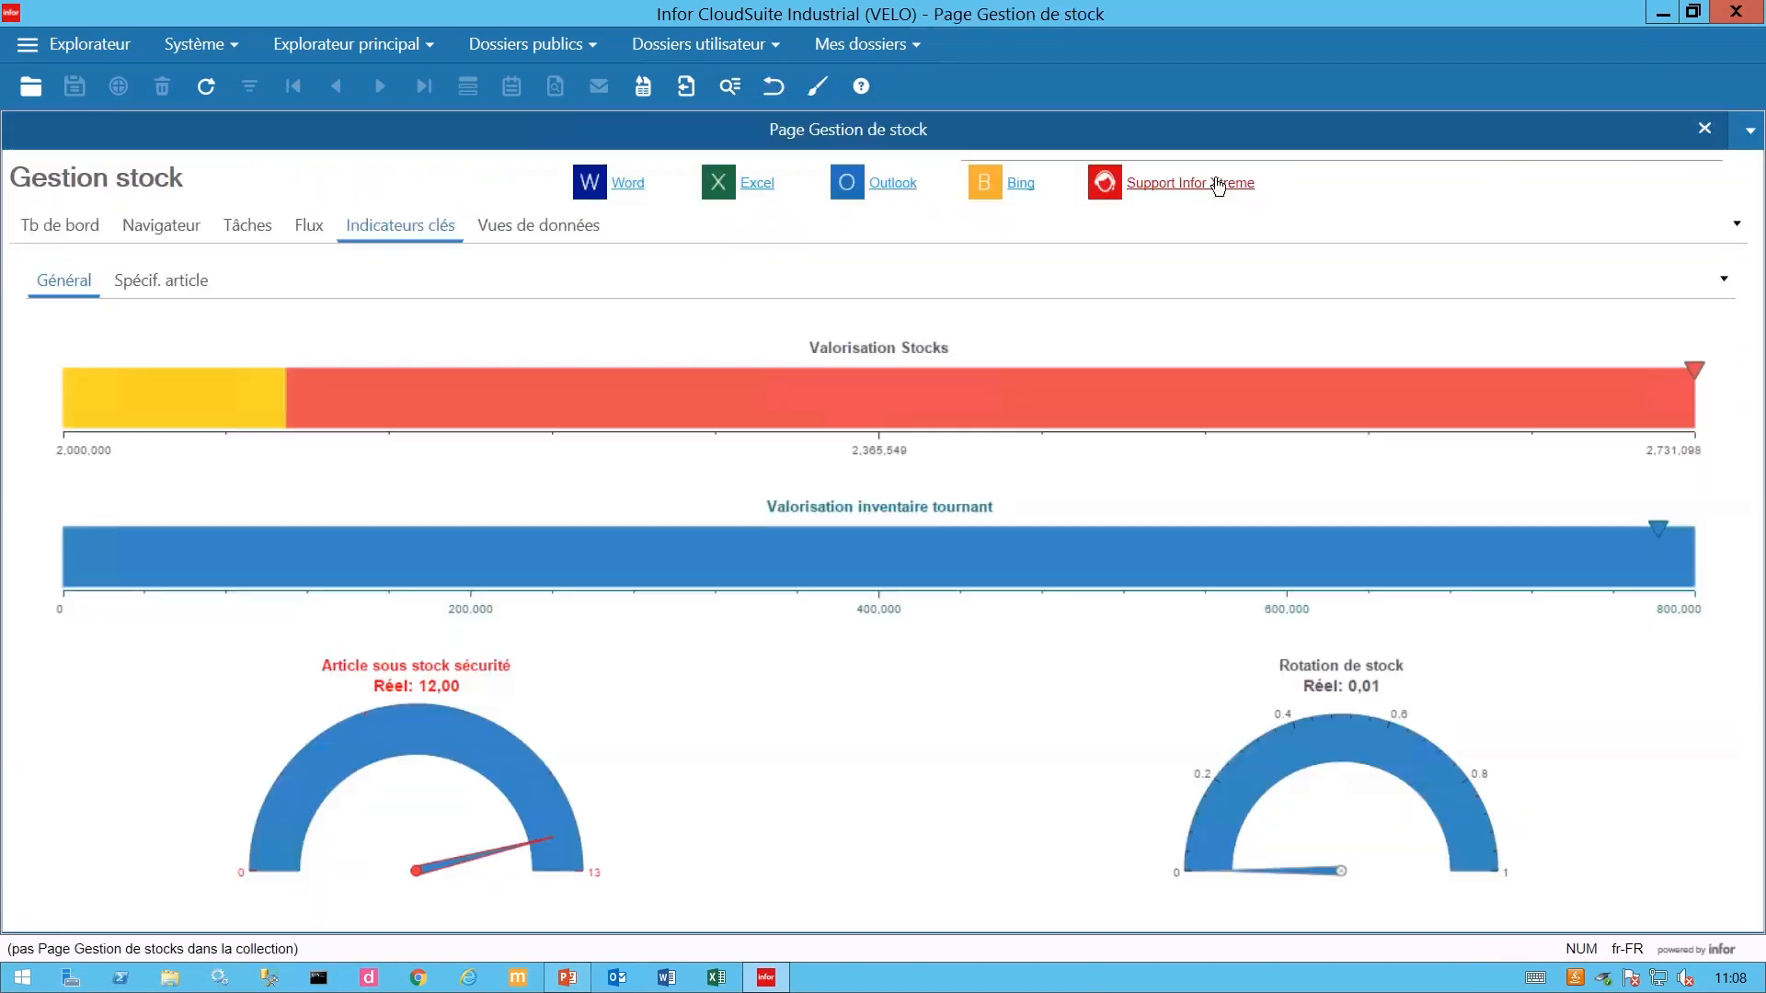
Set the Valorisation Stocks gauge's goal value to 2500000 and its alert value to 2700000.
{"action": "right_click", "coordinate": [733, 394]}
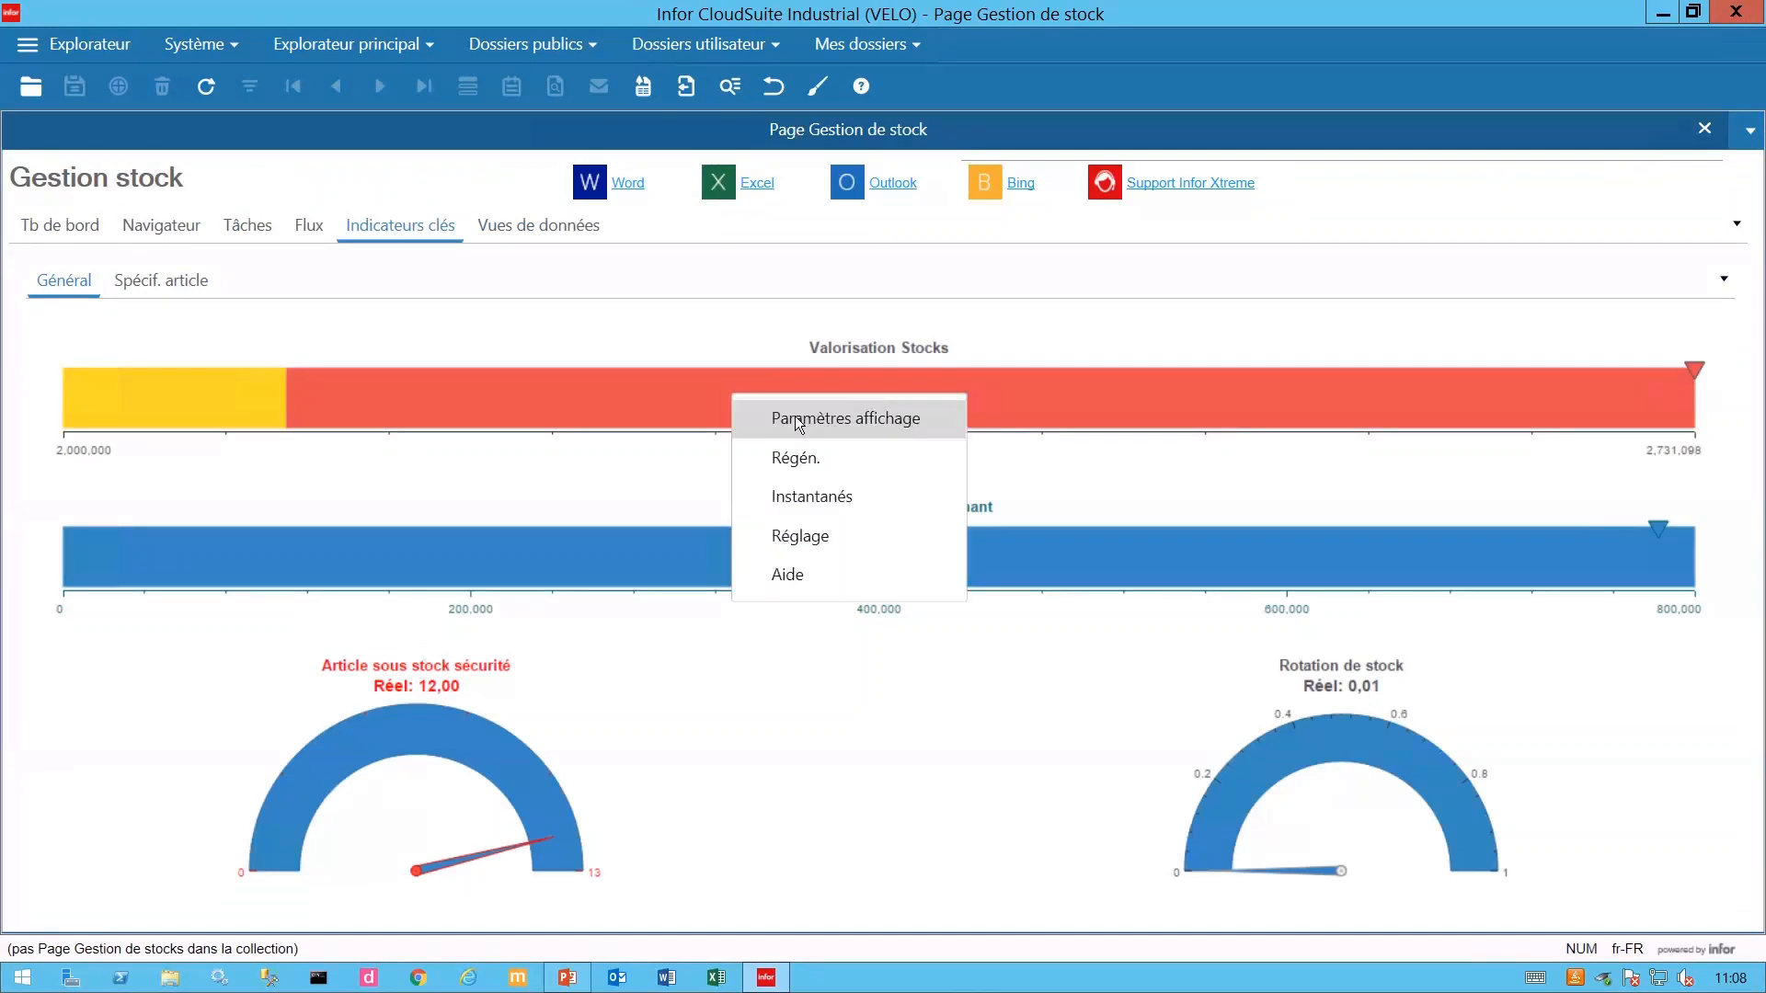
{"action": "left_click", "coordinate": [671, 466]}
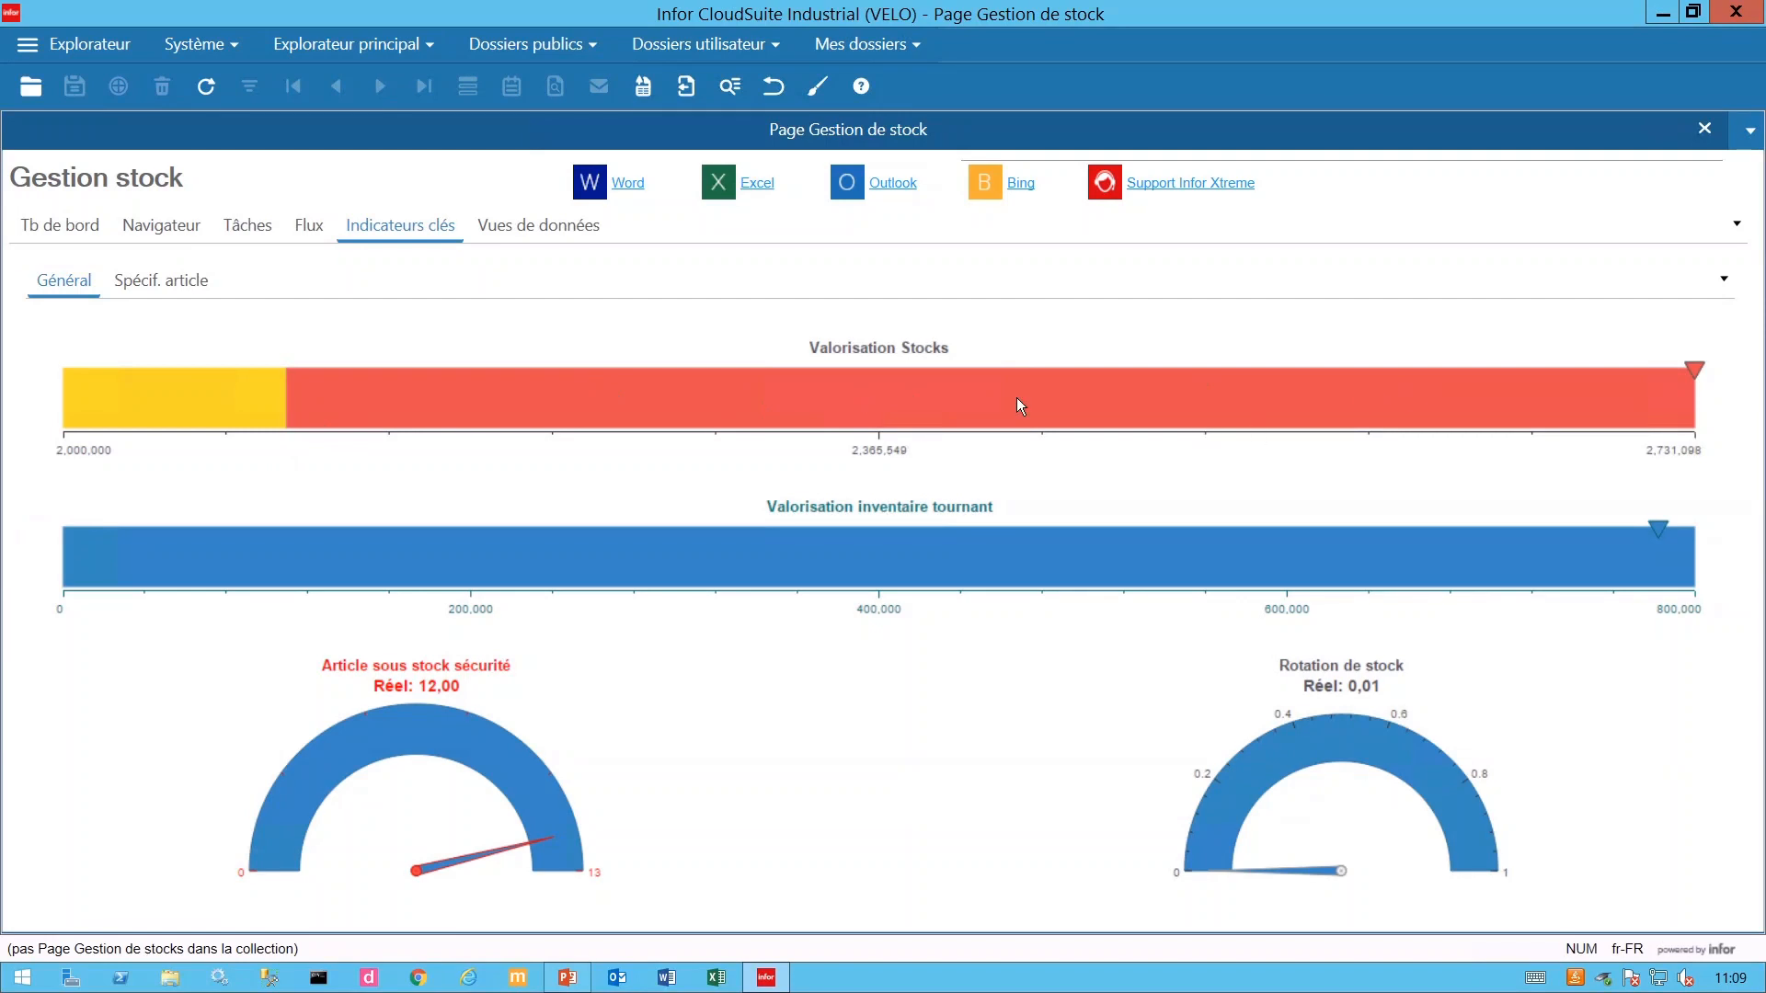
{"action": "right_click", "coordinate": [642, 399]}
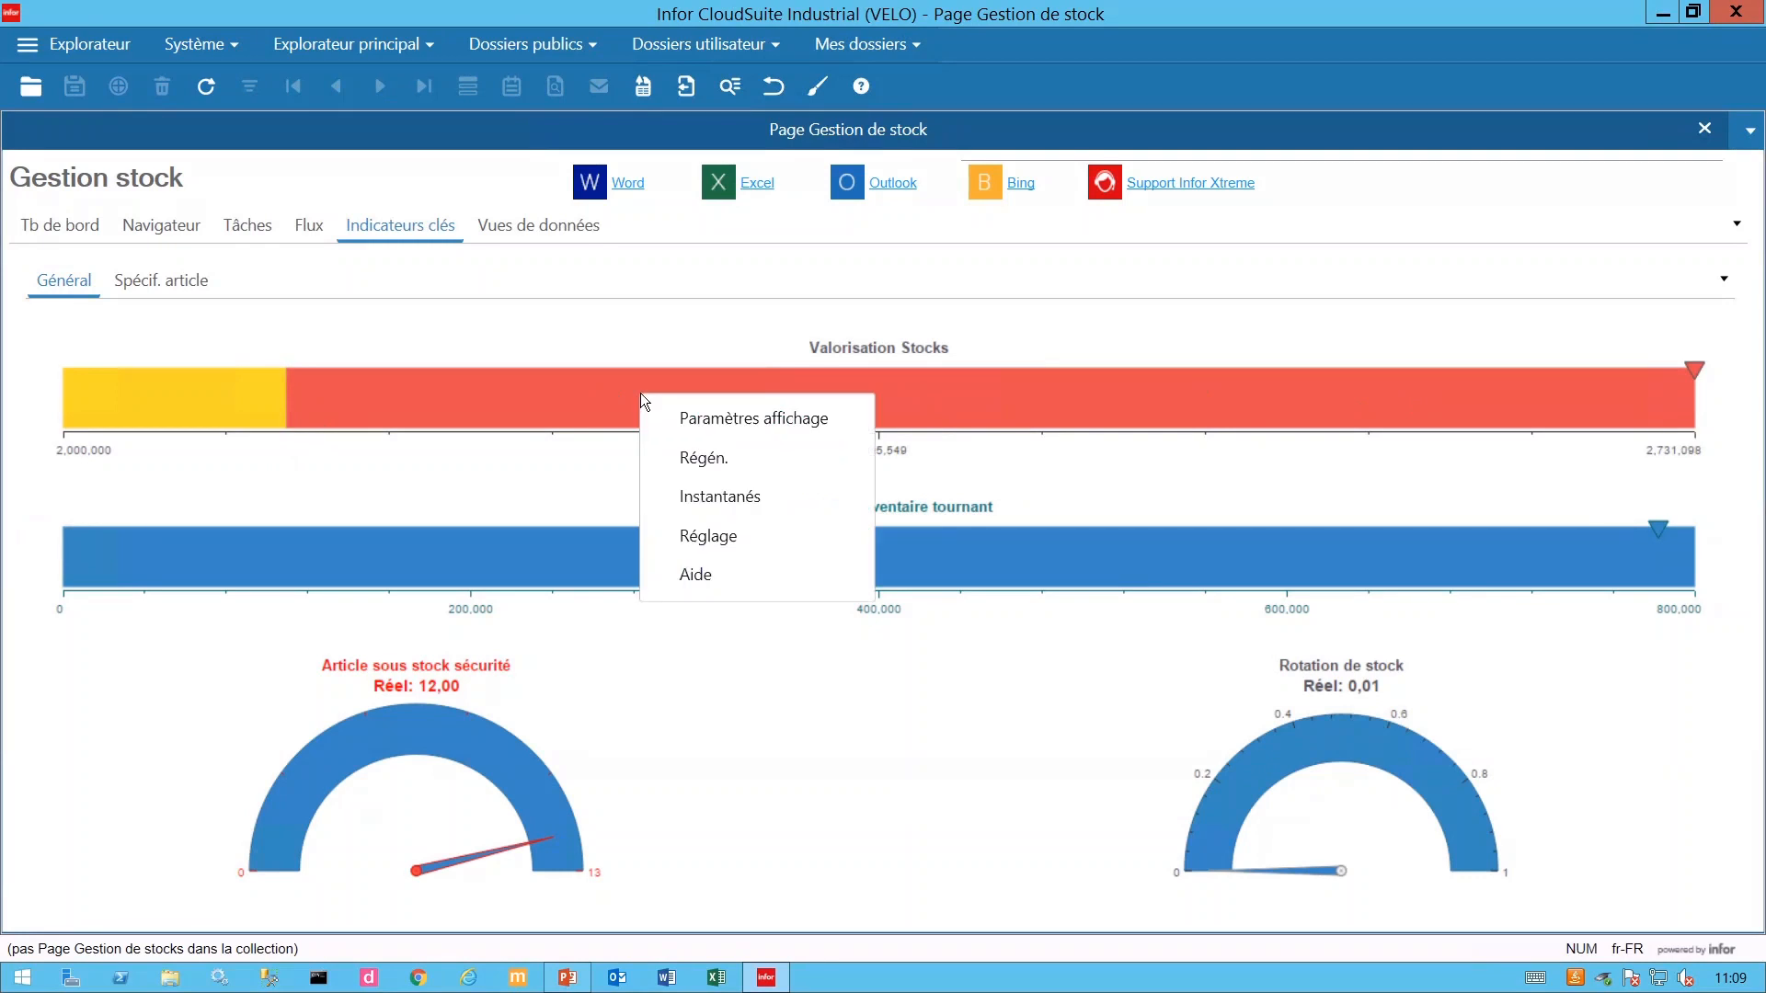
{"action": "left_click", "coordinate": [732, 417]}
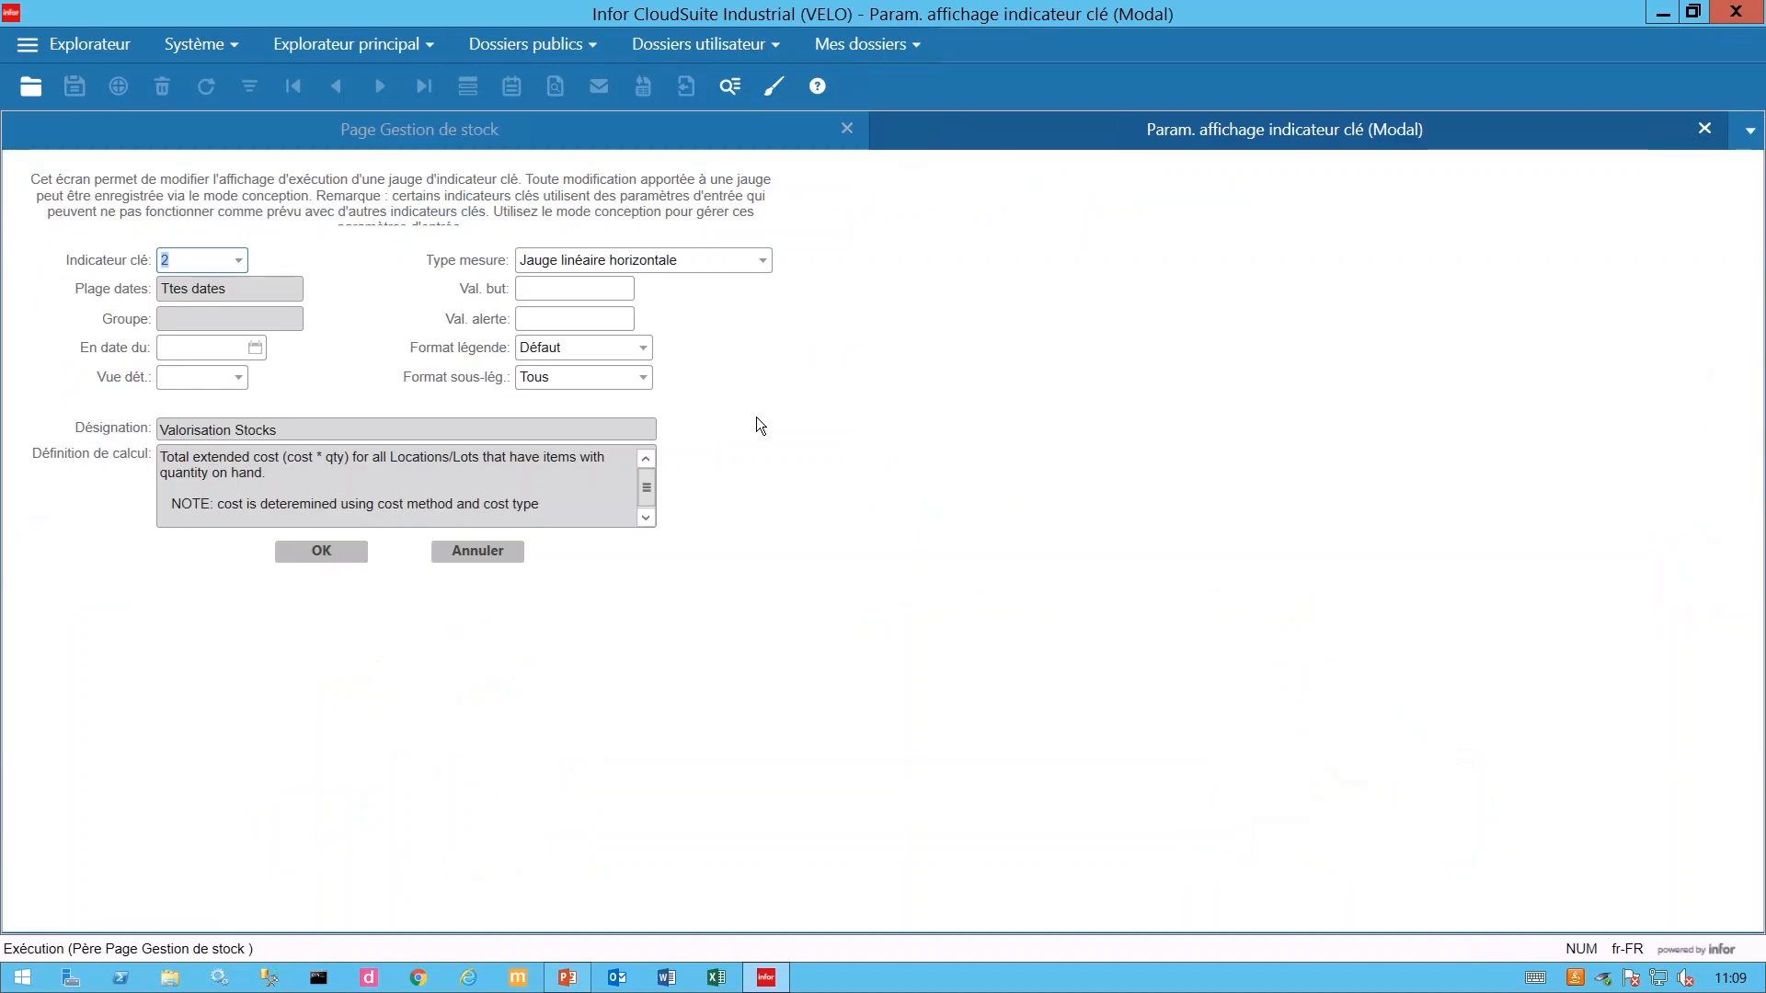
{"action": "left_click", "coordinate": [589, 292]}
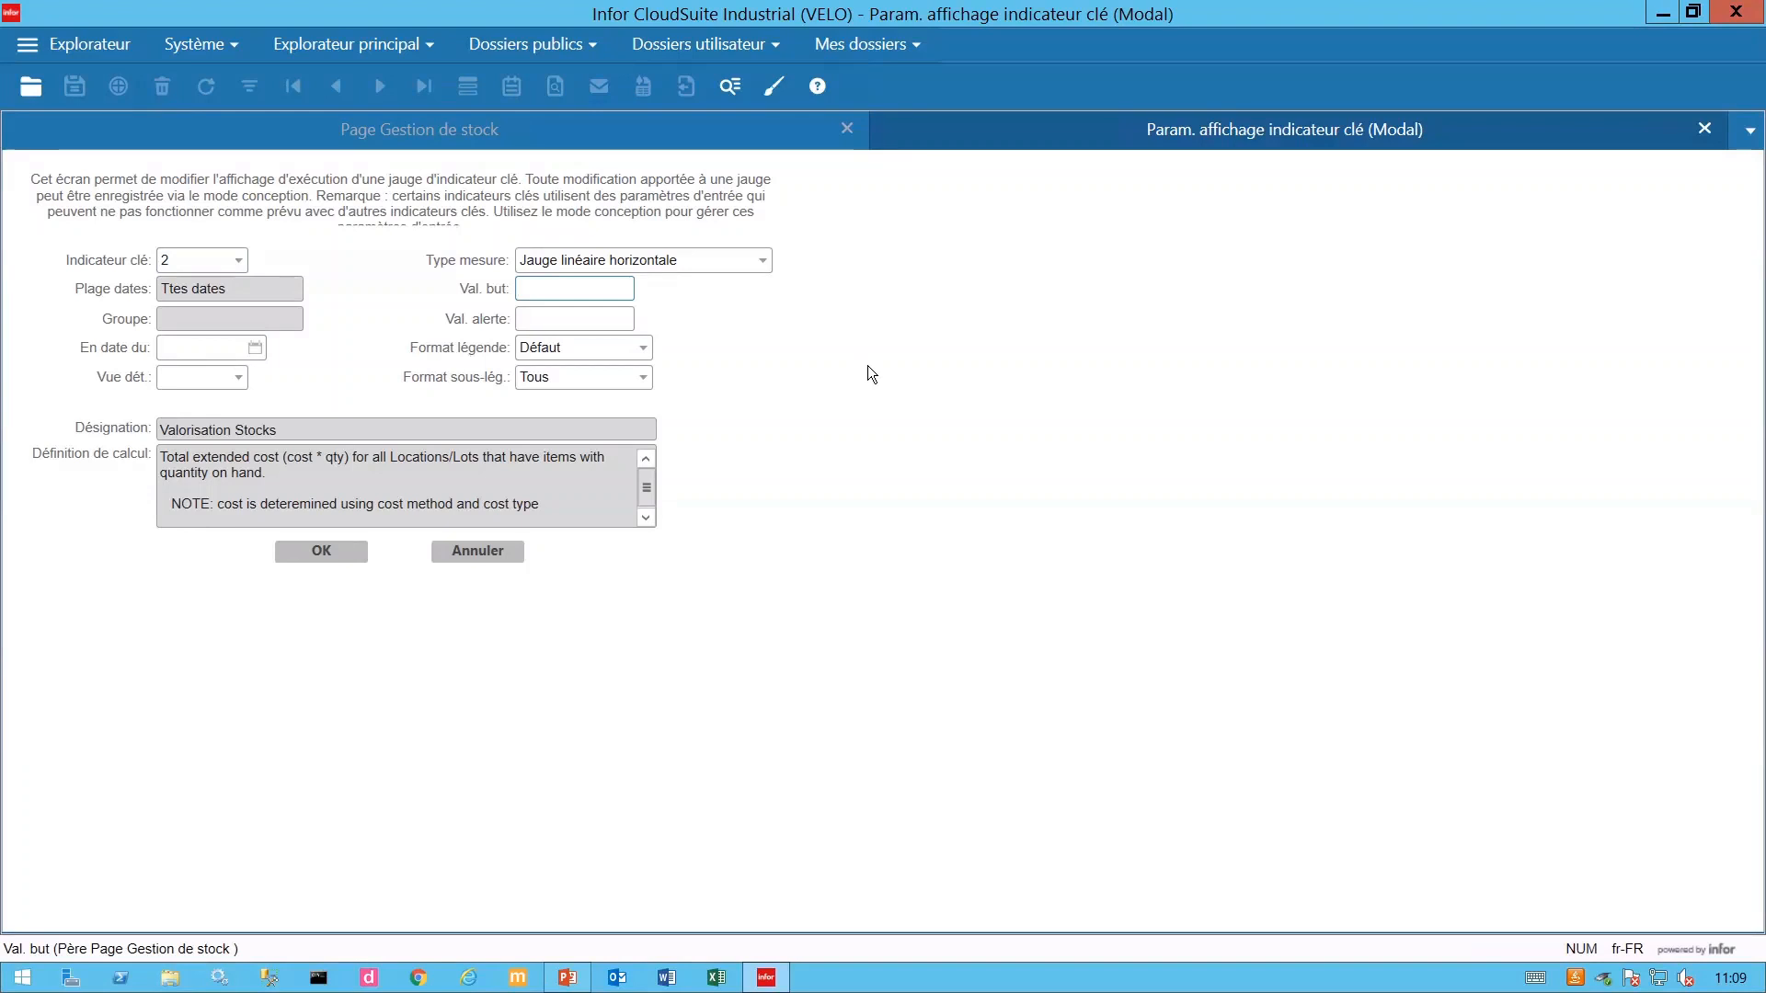
{"action": "type", "text": "25"}
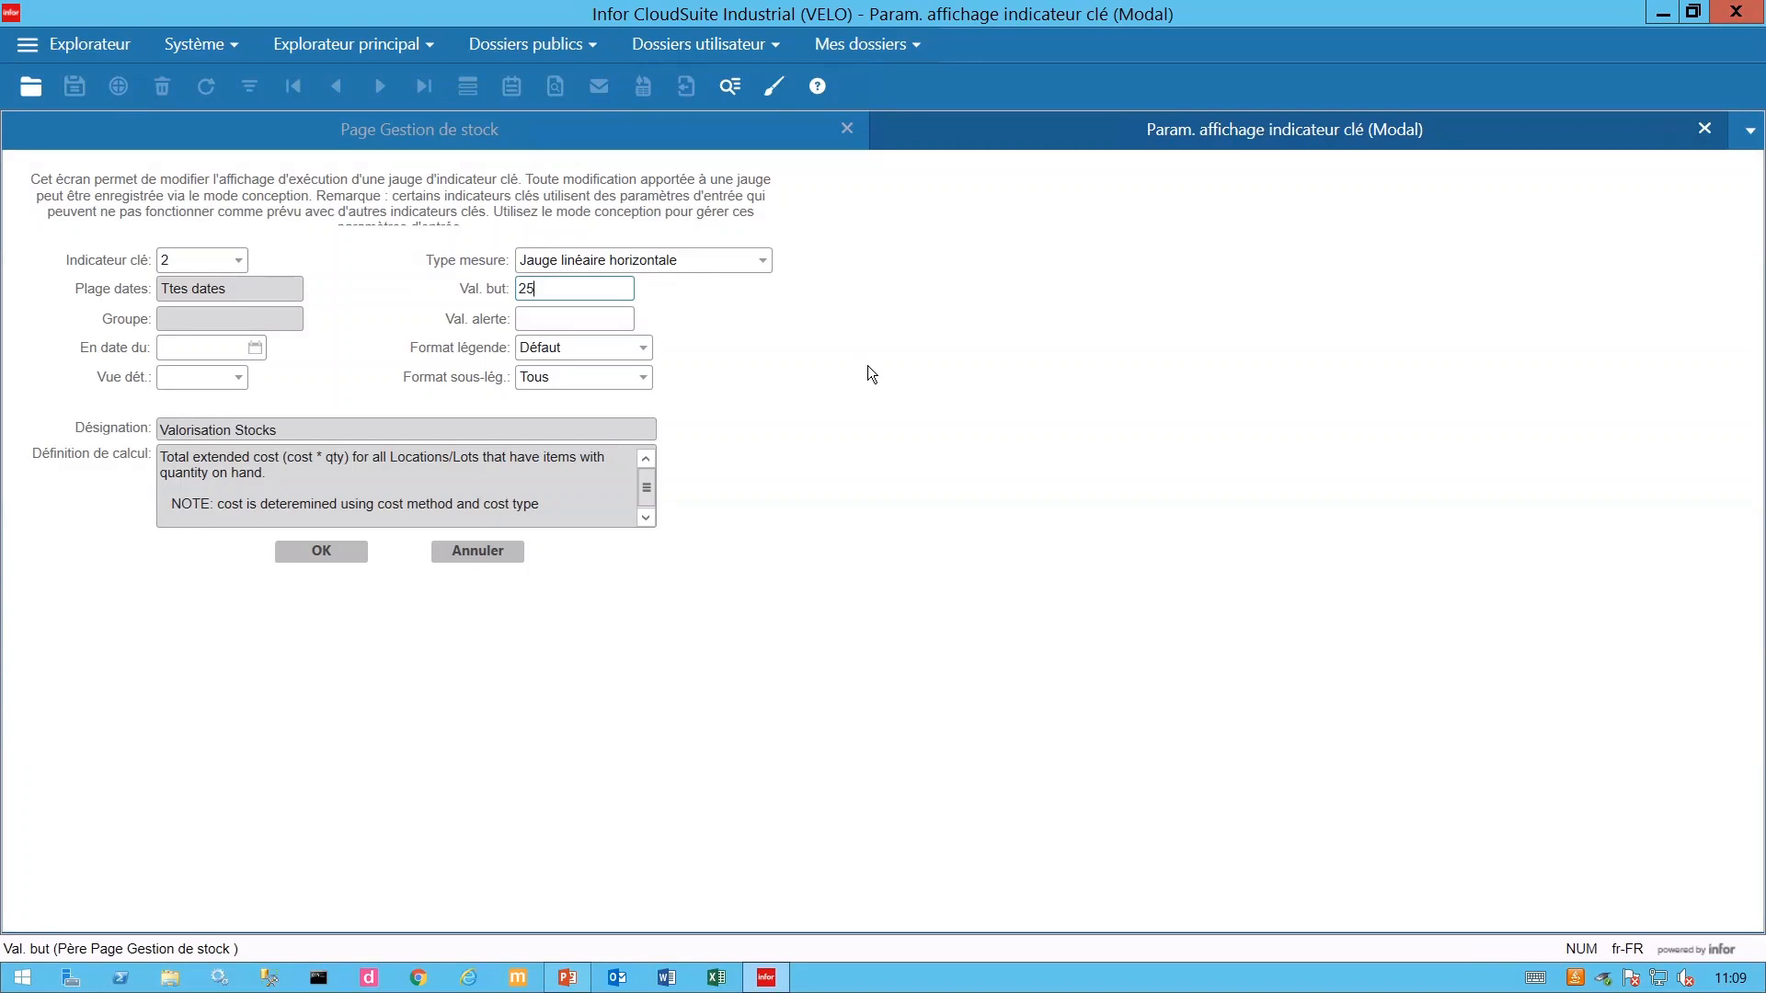
{"action": "type", "text": "00000"}
{"action": "left_click", "coordinate": [549, 289]}
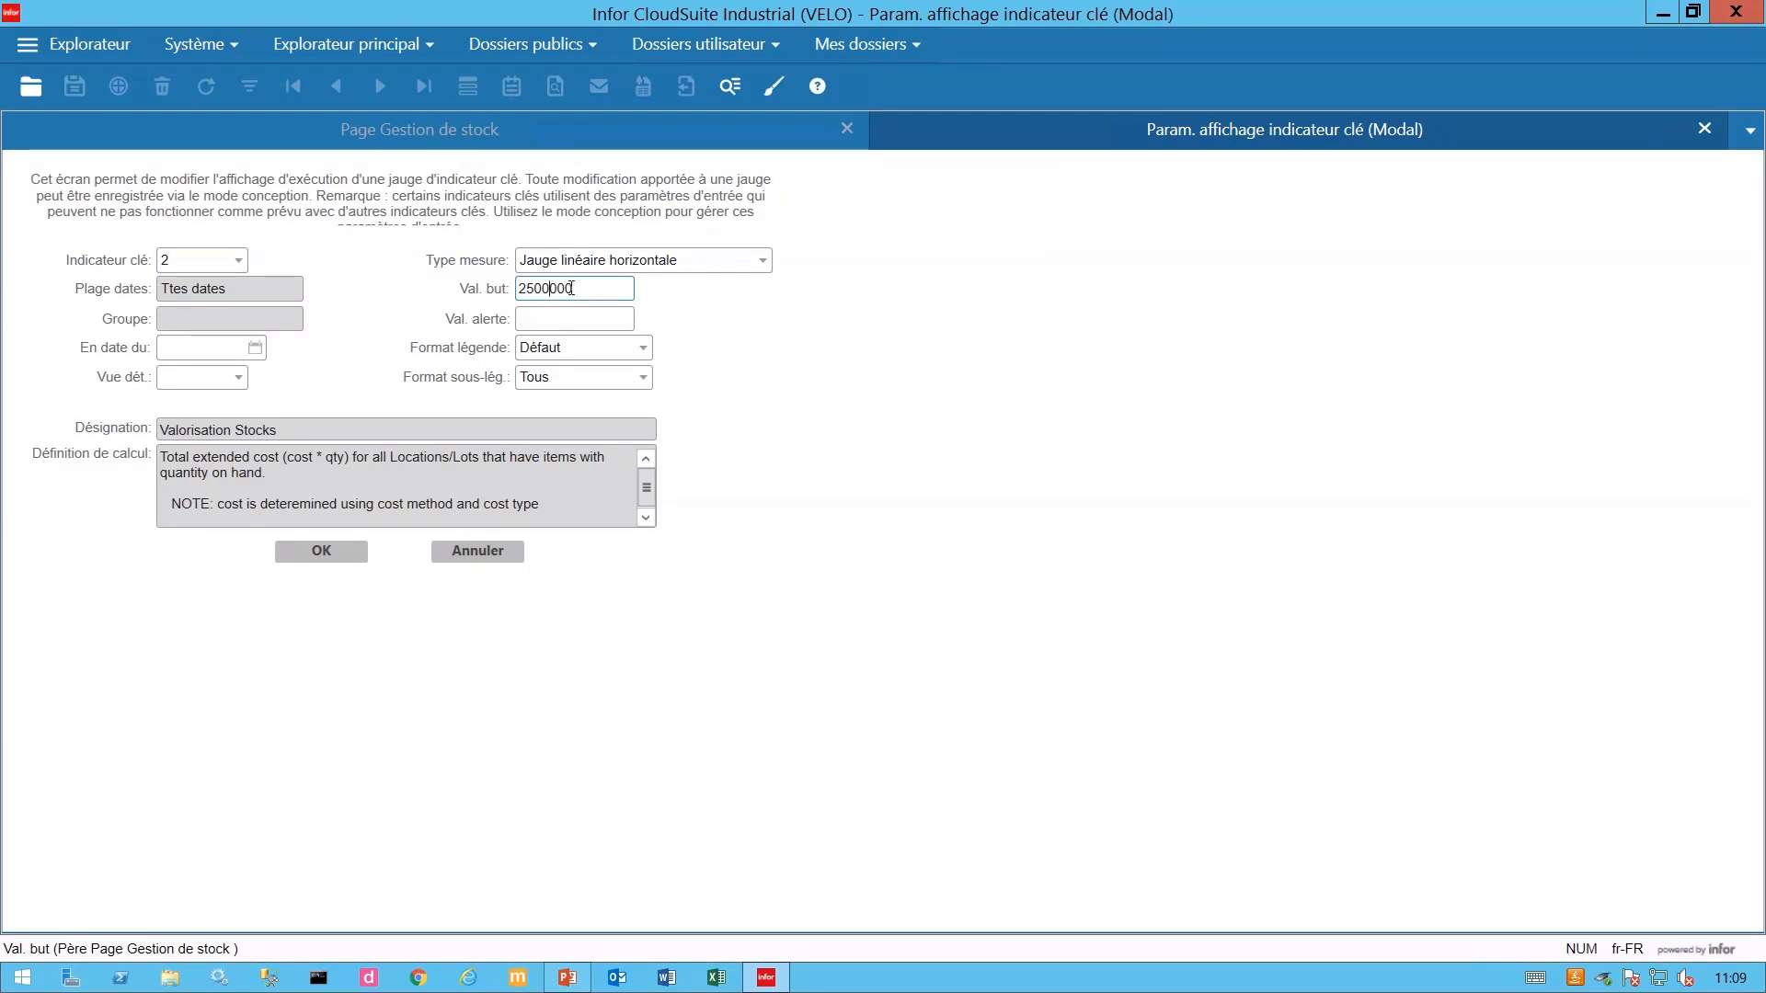
{"action": "key", "text": "Tab"}
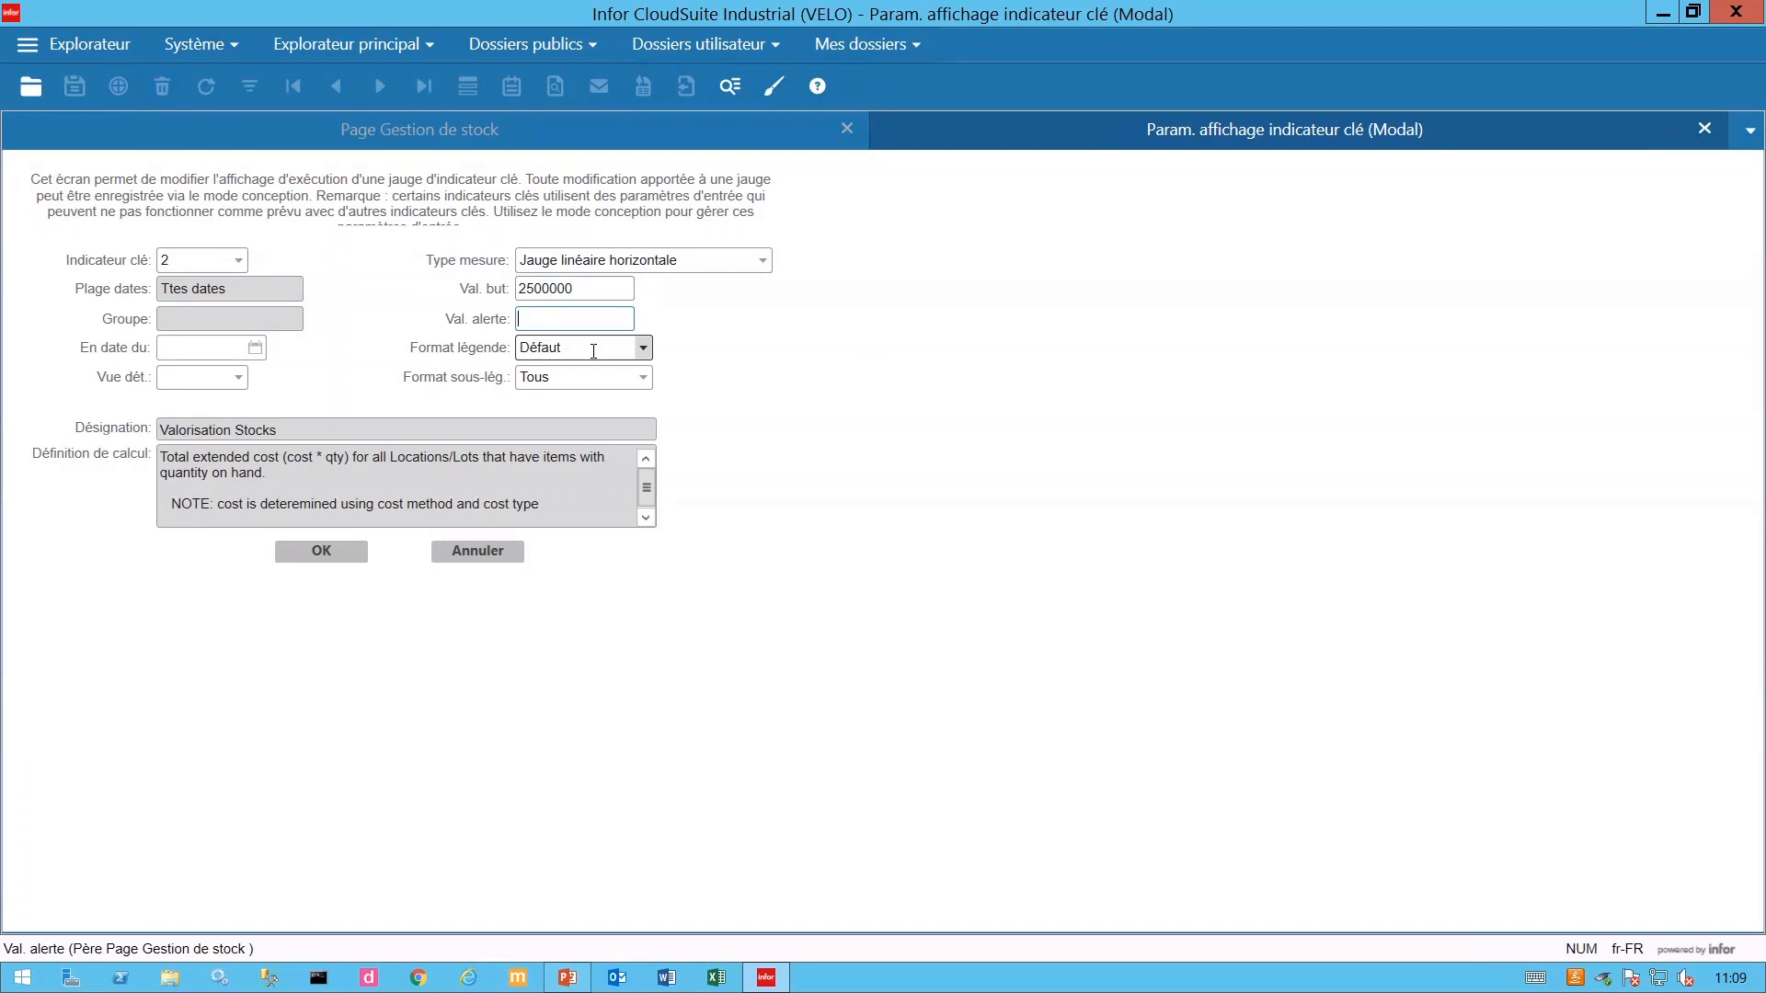
{"action": "type", "text": "2700000"}
{"action": "left_click", "coordinate": [332, 550]}
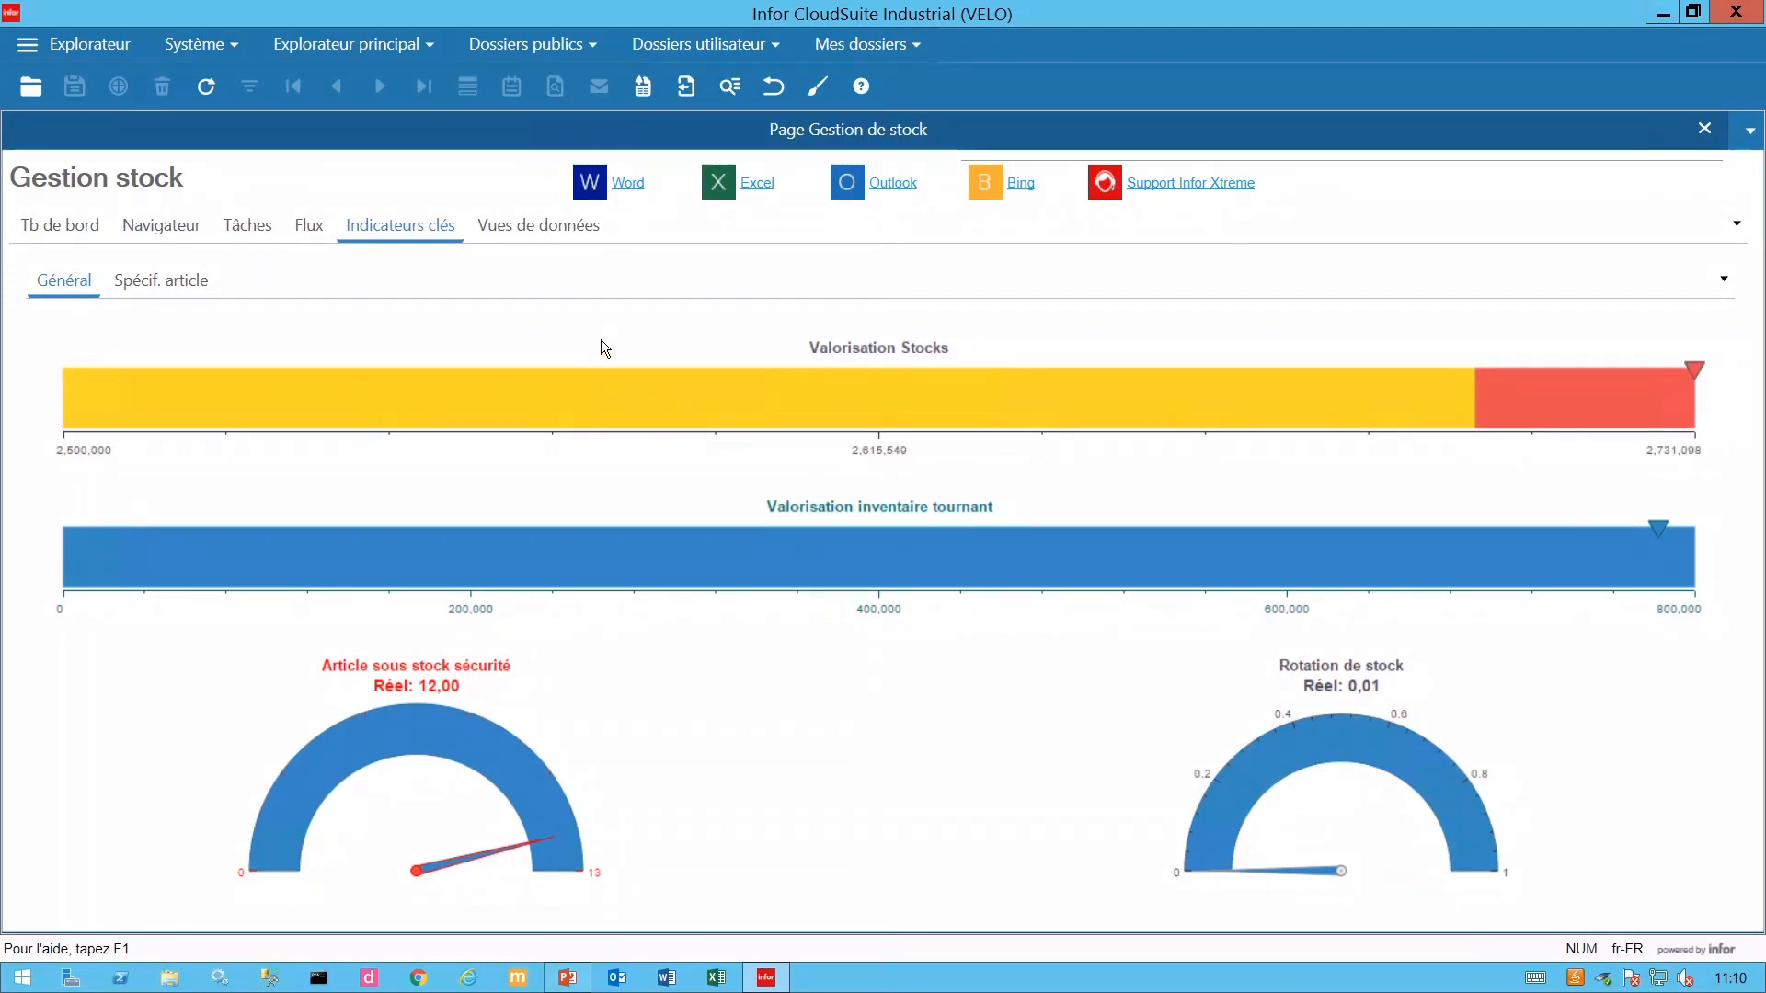
Set the Valorisation Stocks gauge's measure type to DEL horizontale and its legend format to Rupt.
{"action": "right_click", "coordinate": [546, 387]}
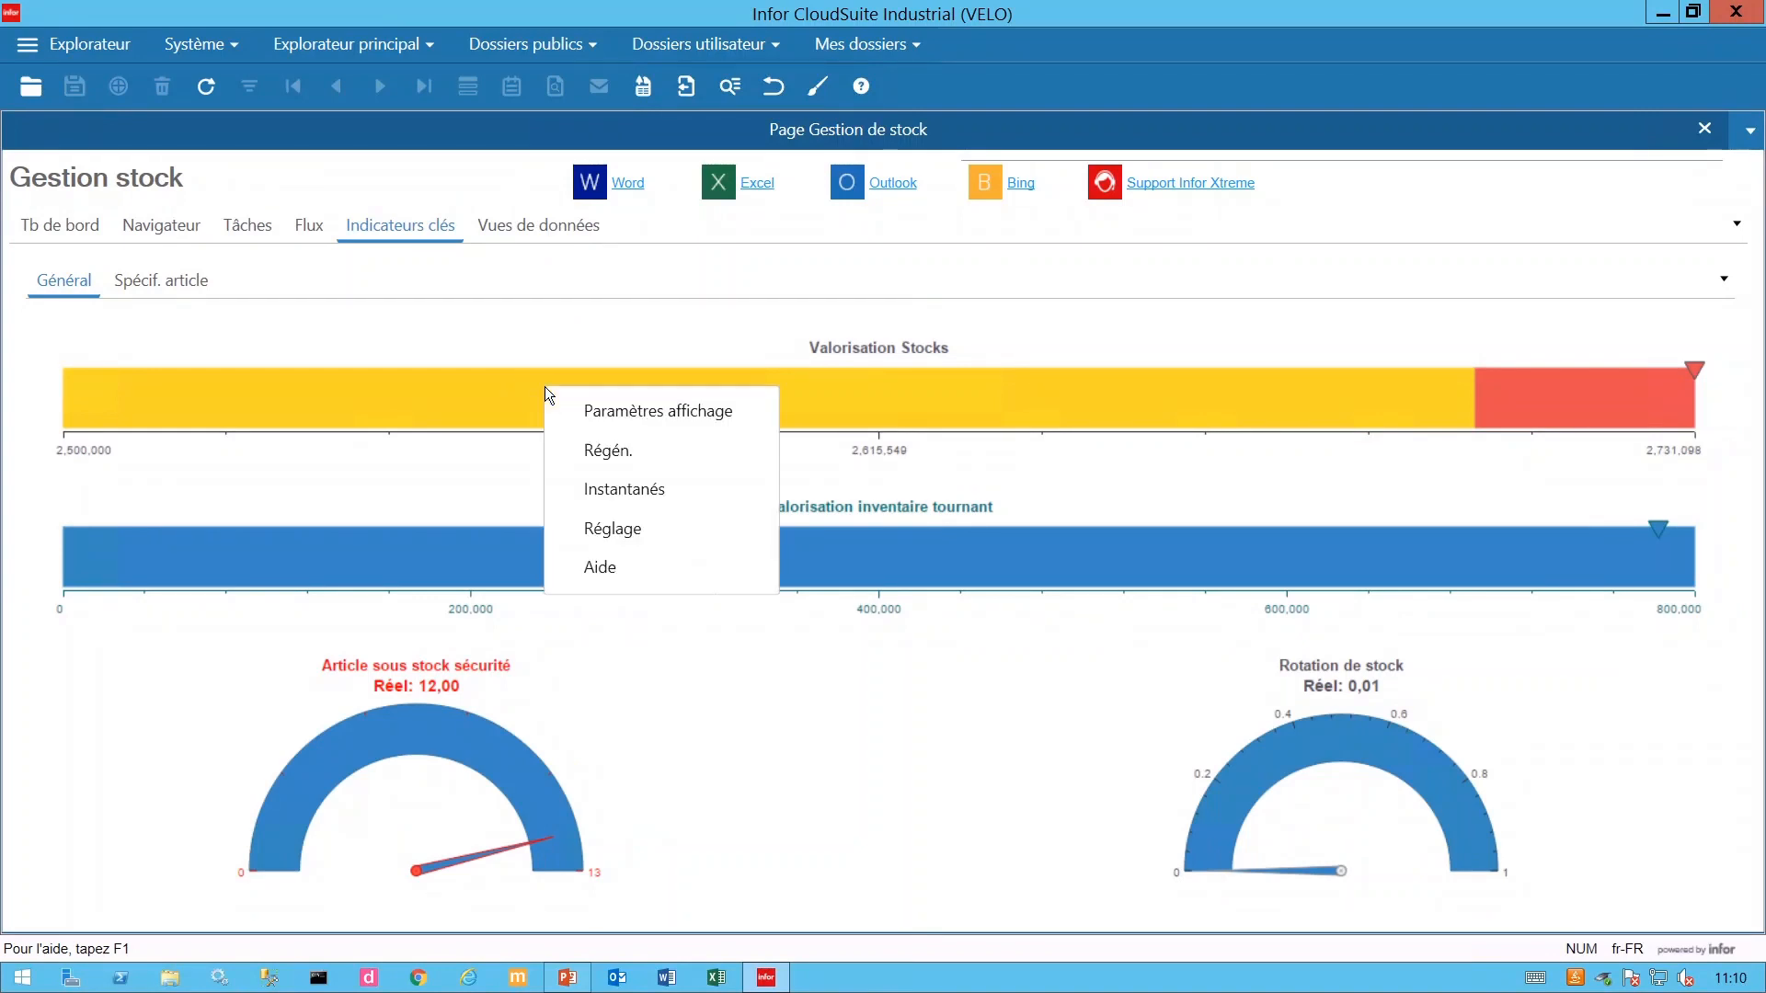
{"action": "left_click", "coordinate": [628, 414]}
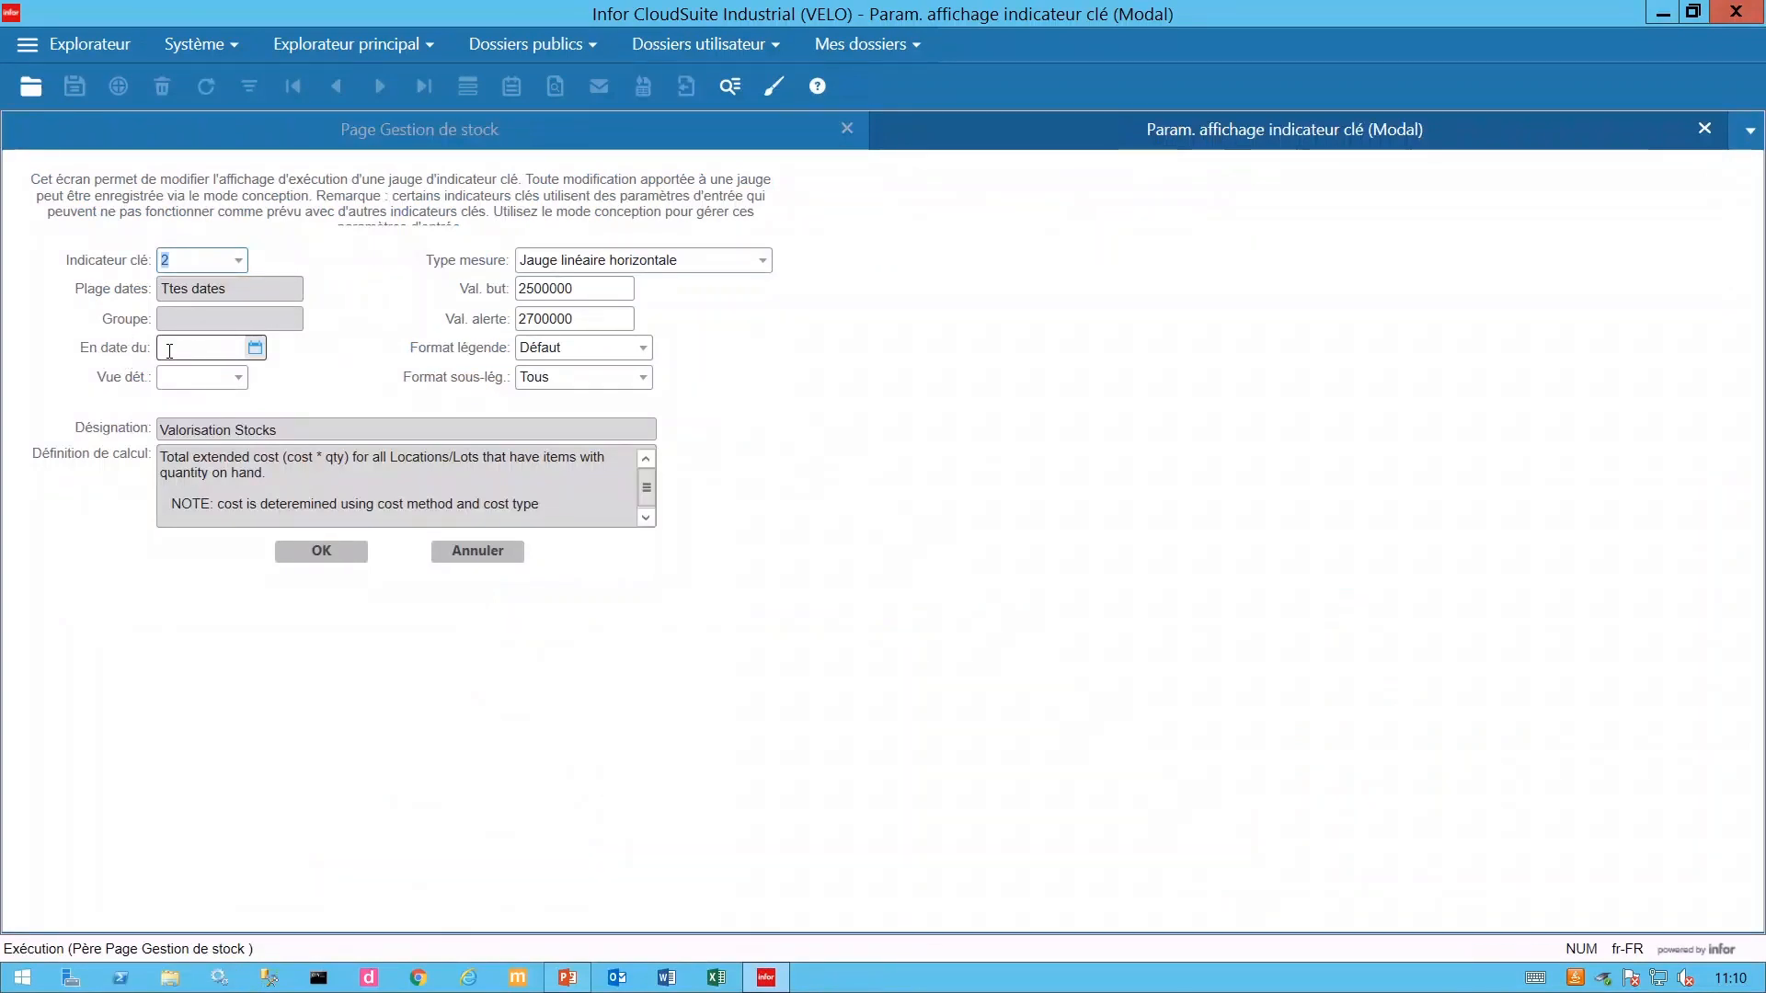
{"action": "left_click", "coordinate": [238, 377]}
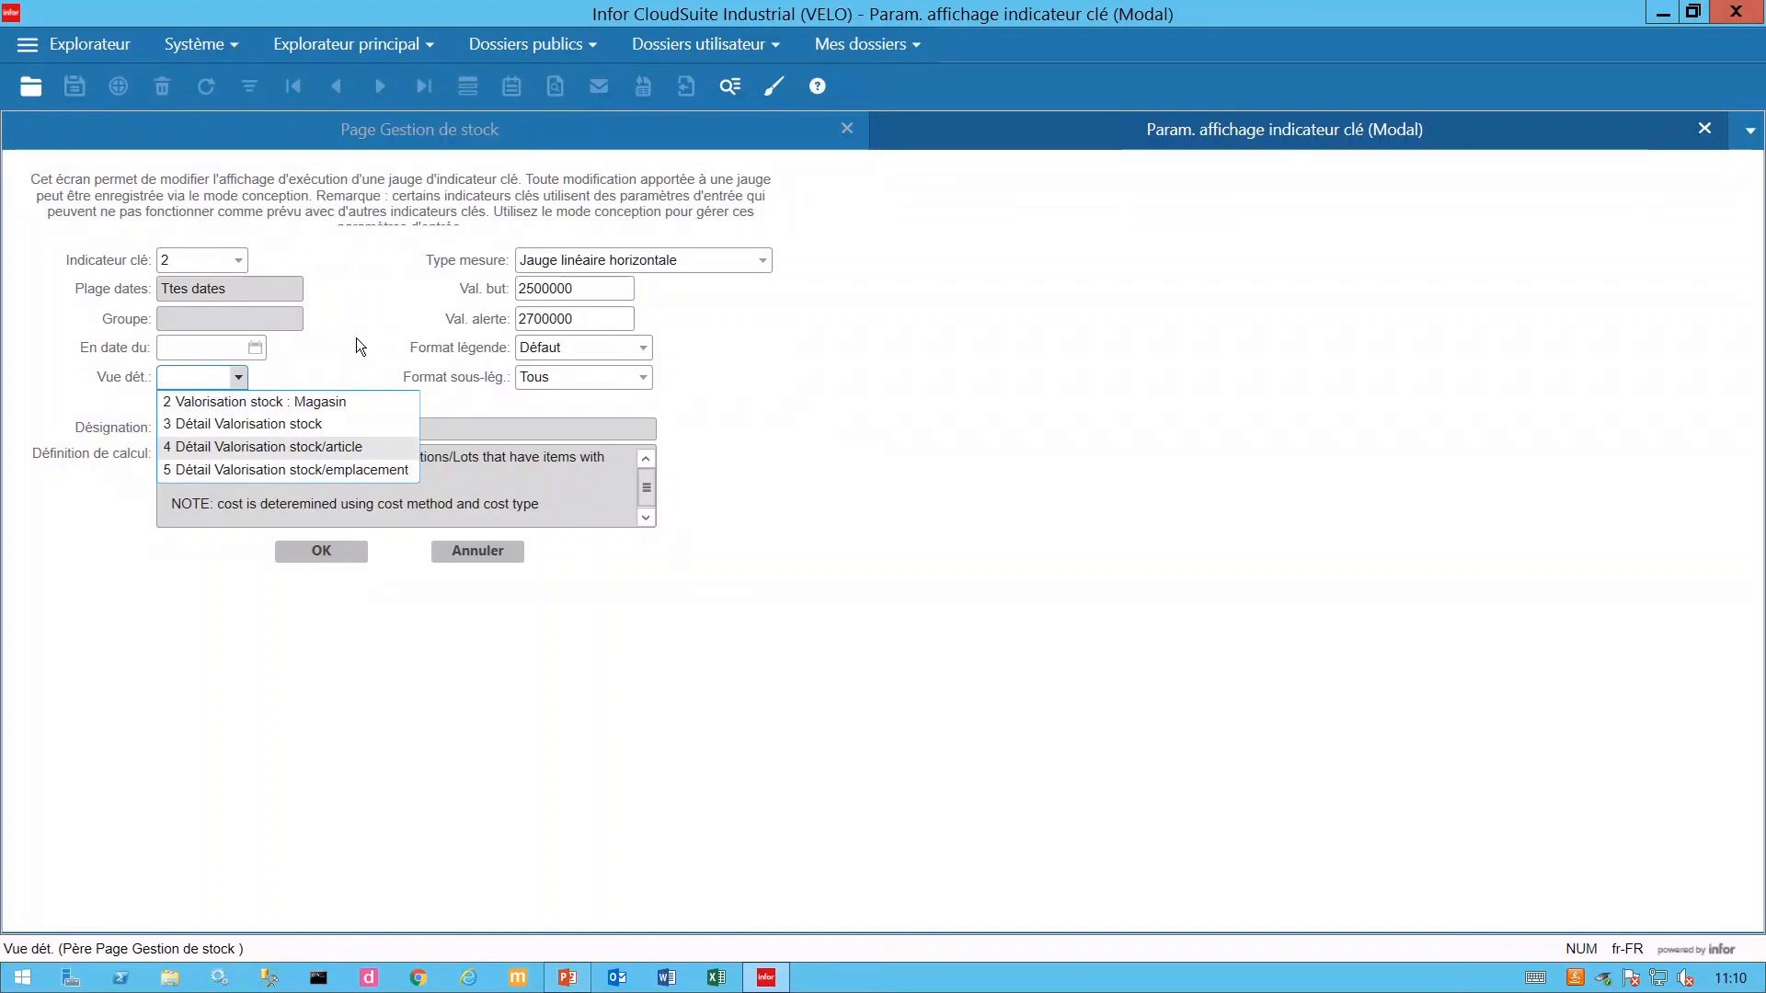
{"action": "key", "text": "Escape"}
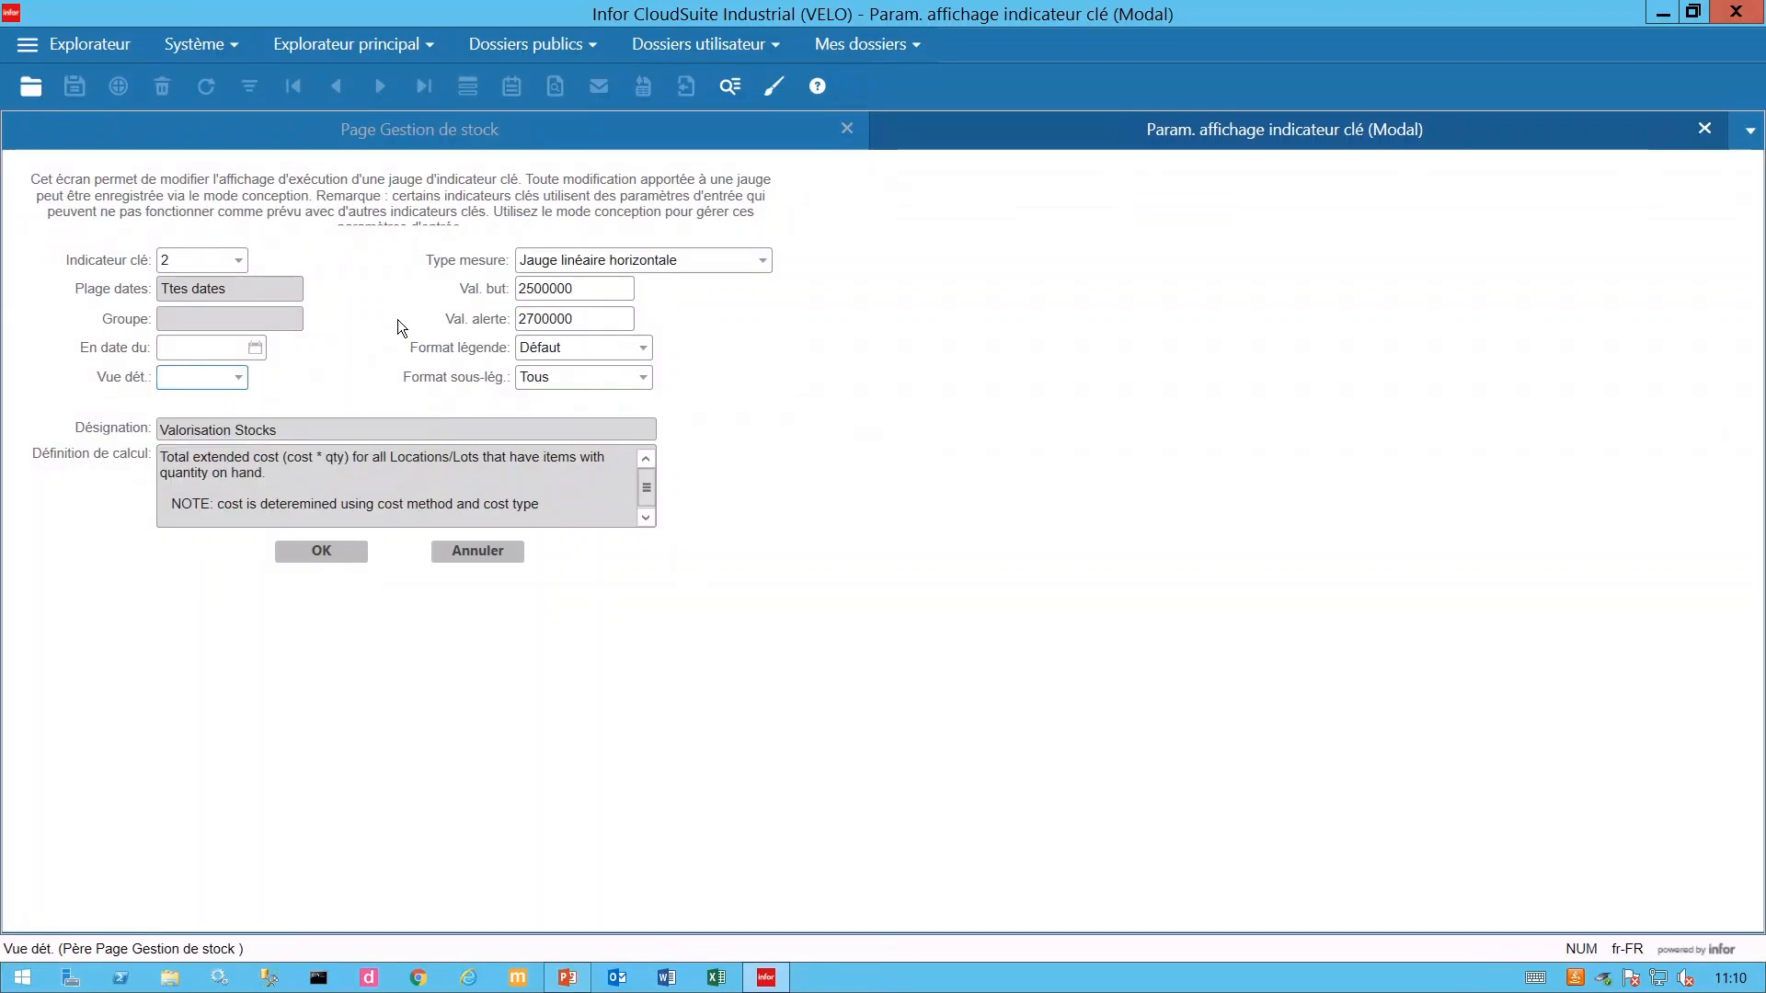
{"action": "left_click", "coordinate": [763, 262]}
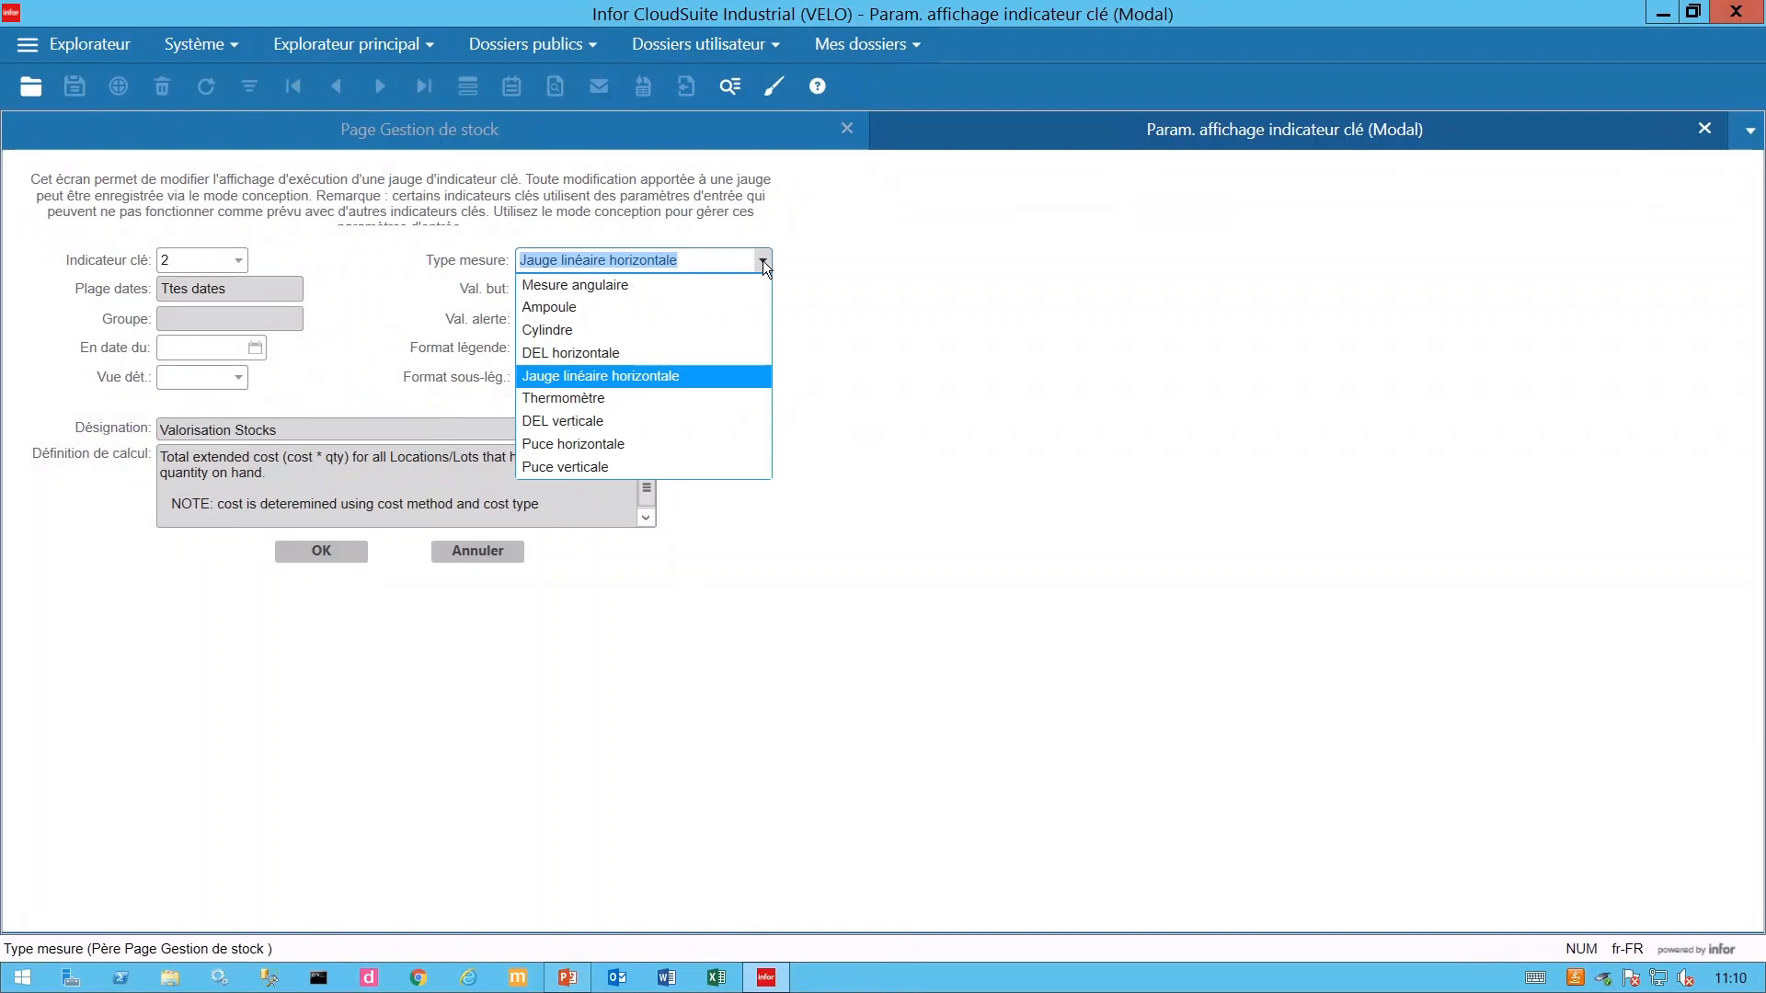
{"action": "left_click", "coordinate": [599, 359]}
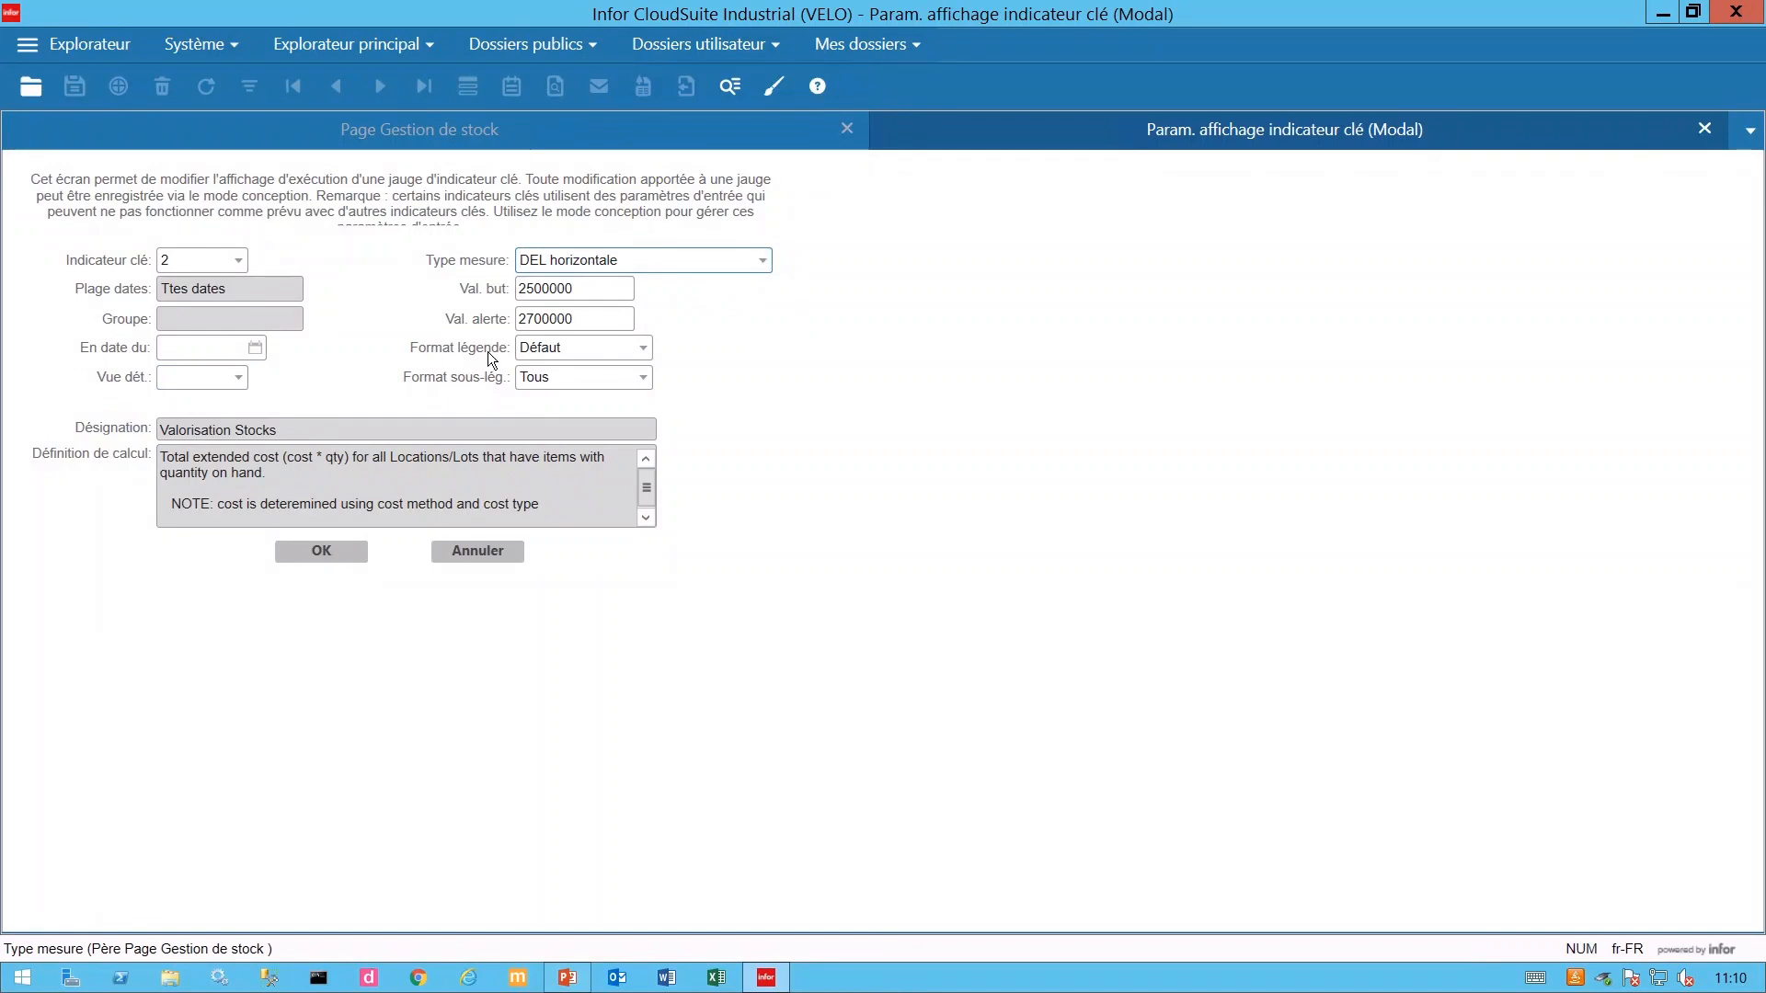
{"action": "left_click", "coordinate": [642, 347]}
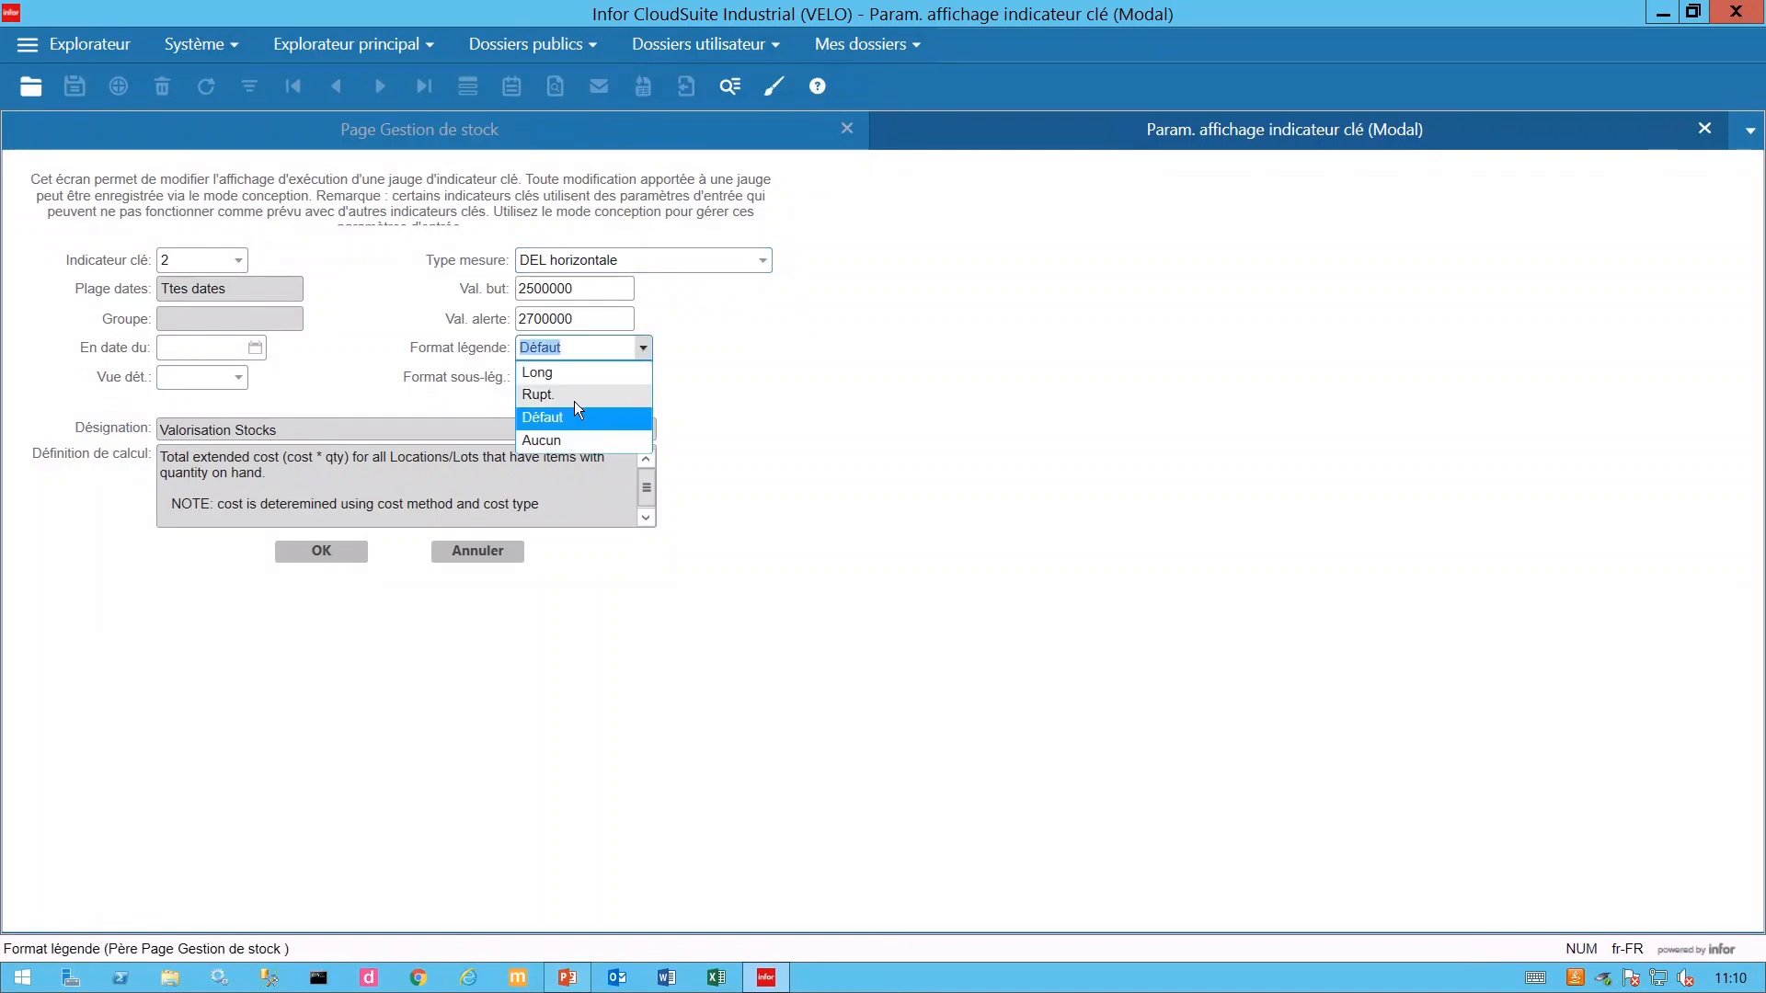
{"action": "left_click", "coordinate": [574, 397]}
{"action": "left_click", "coordinate": [323, 552]}
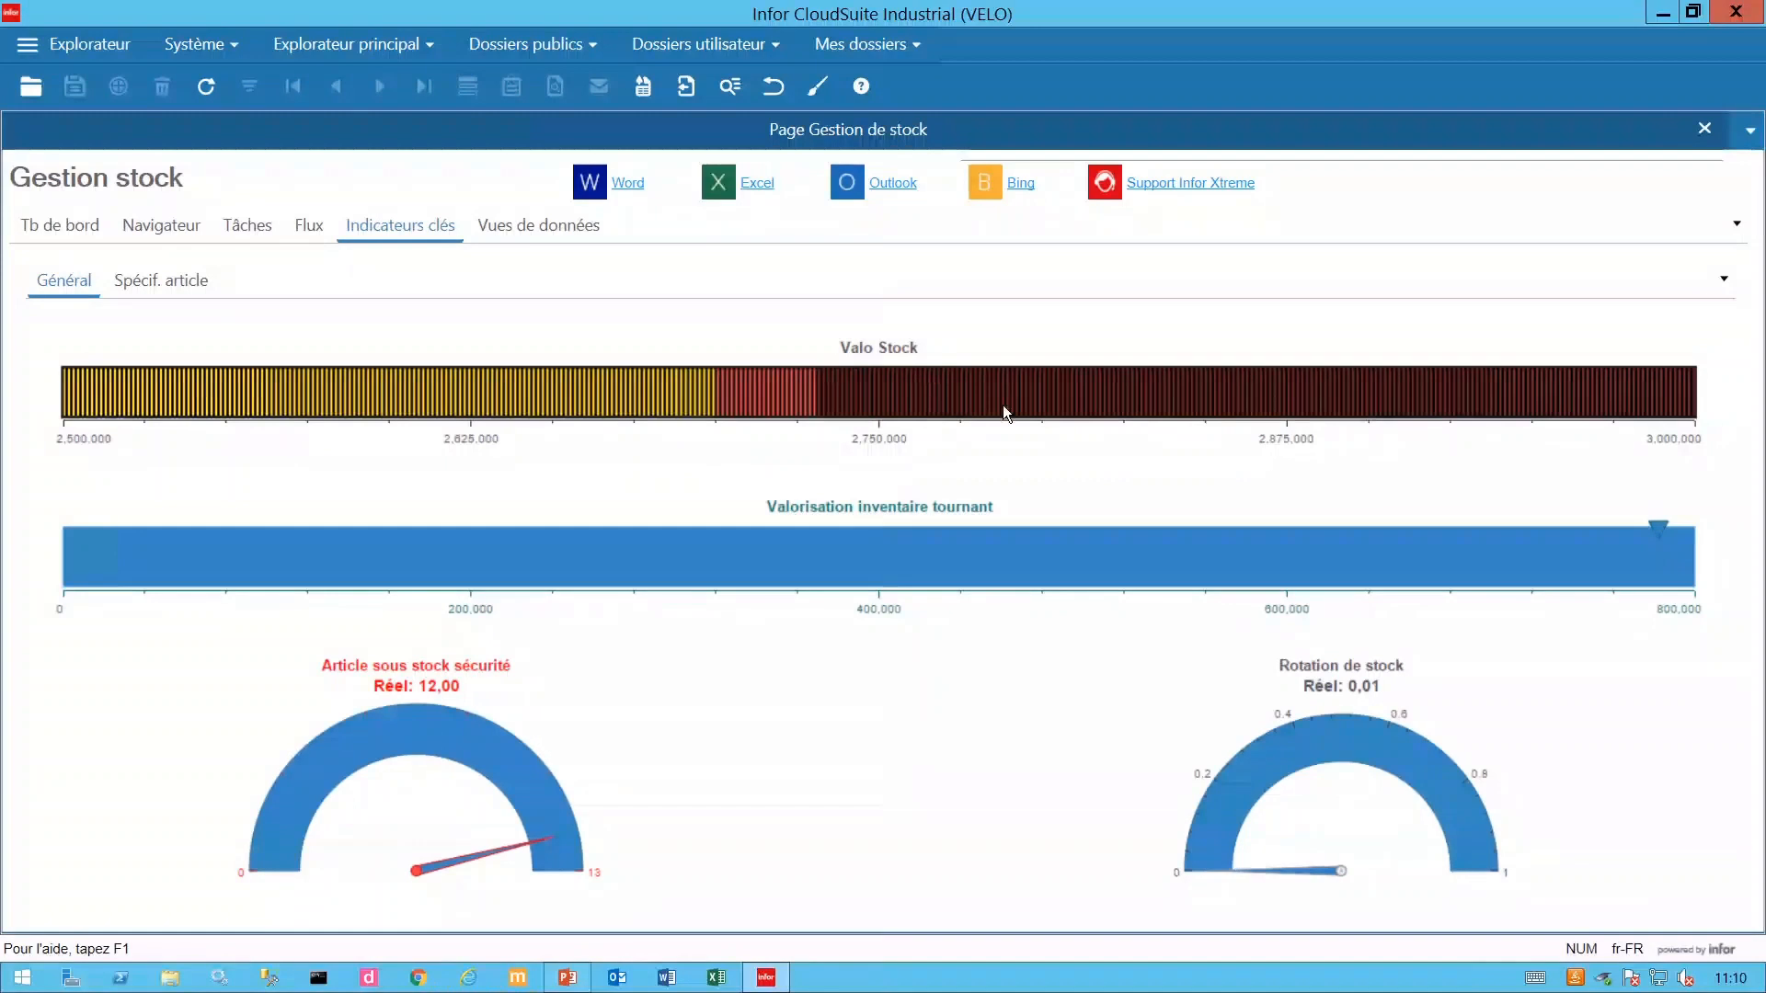
Regenerate the Valo Stock gauge, and view and close its detailed values by warehouse.
{"action": "right_click", "coordinate": [569, 399]}
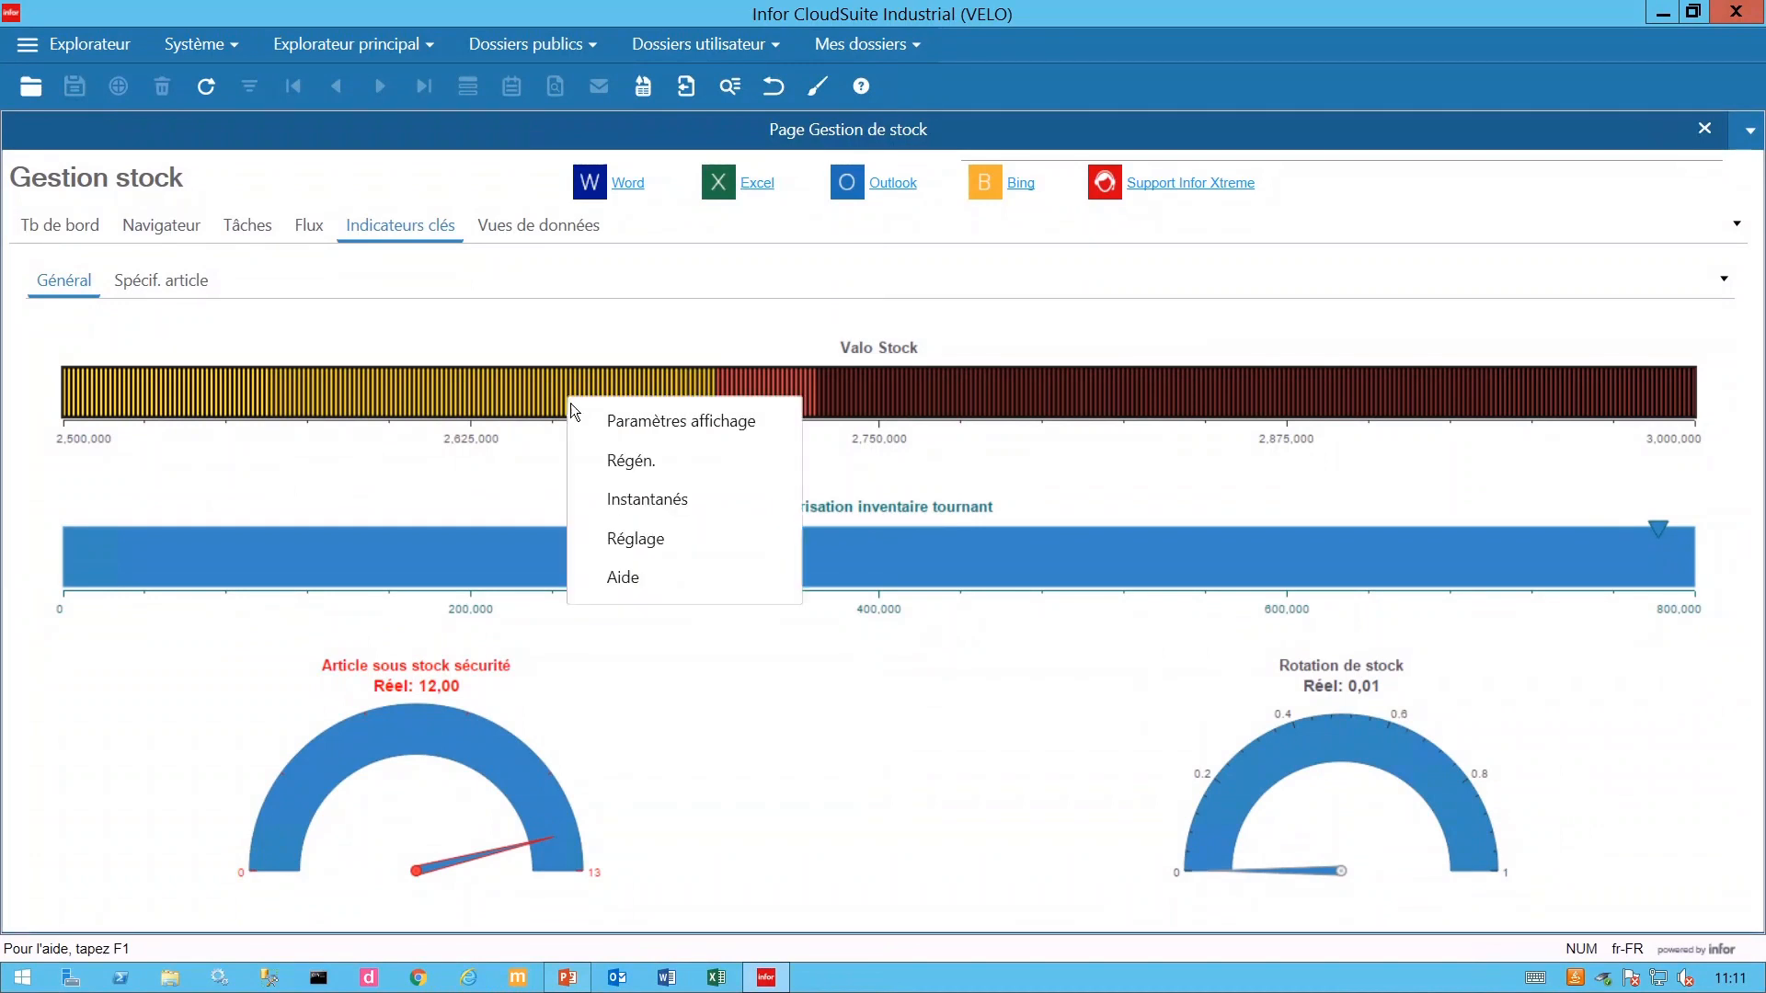
{"action": "left_click", "coordinate": [641, 466]}
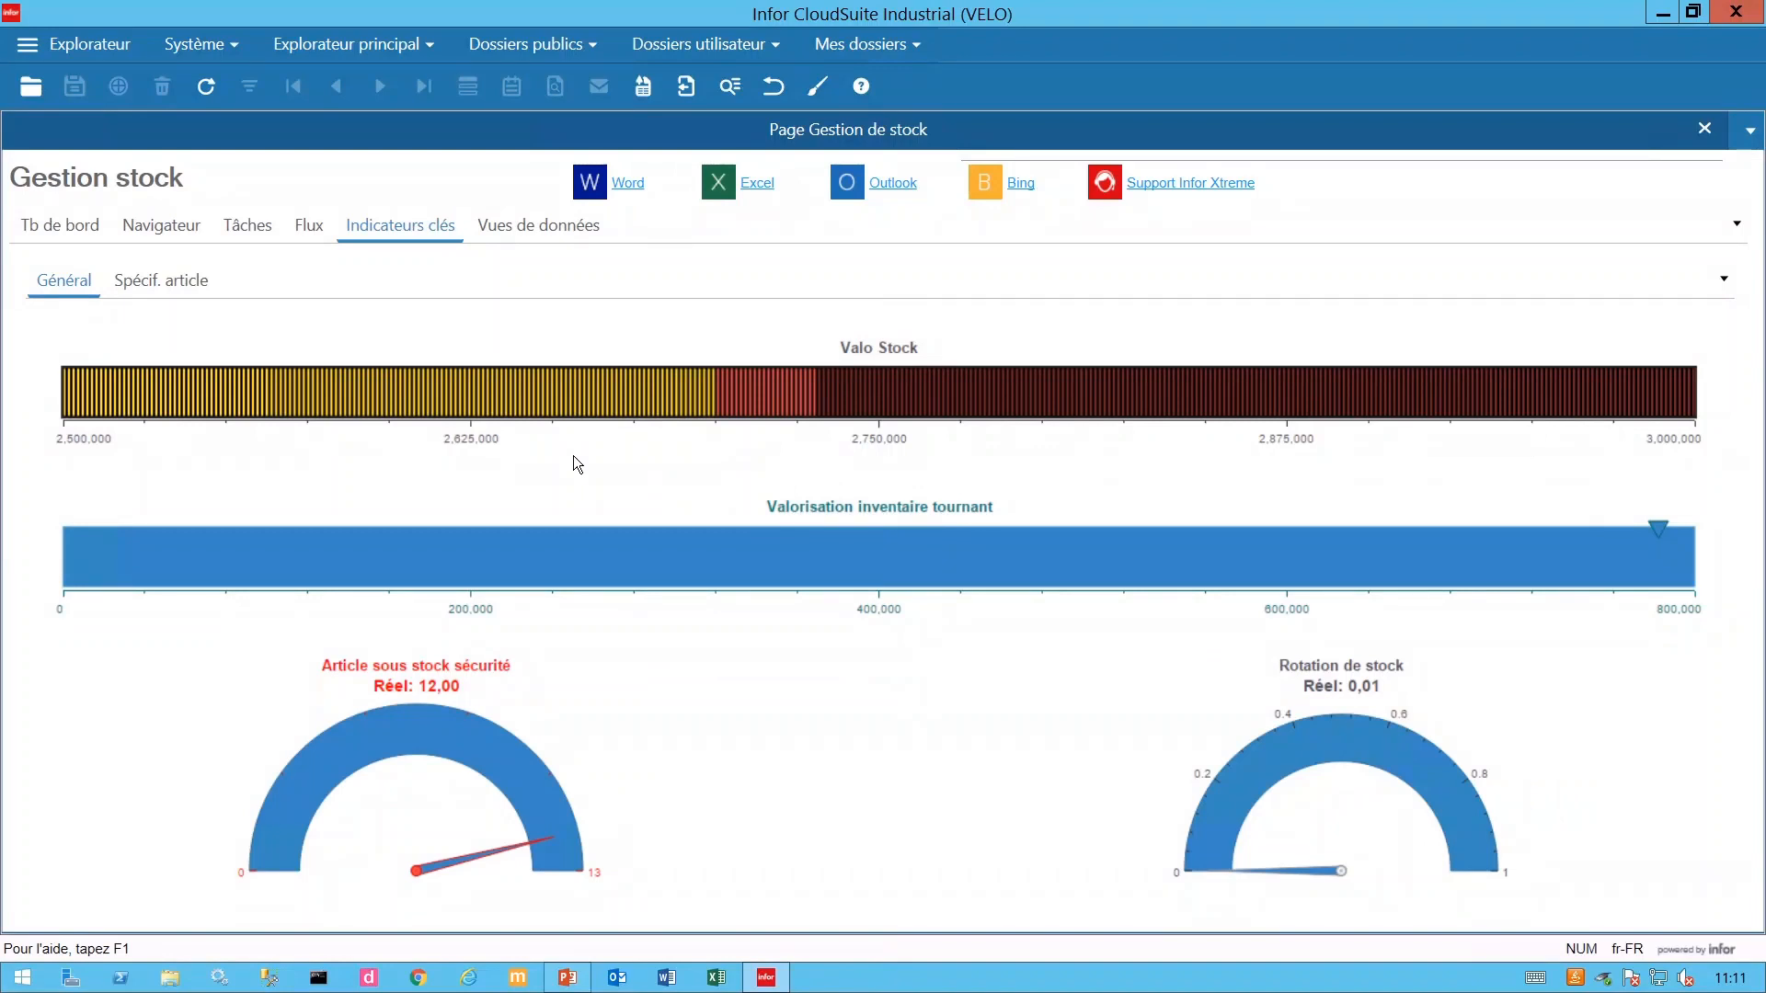
{"action": "right_click", "coordinate": [590, 401]}
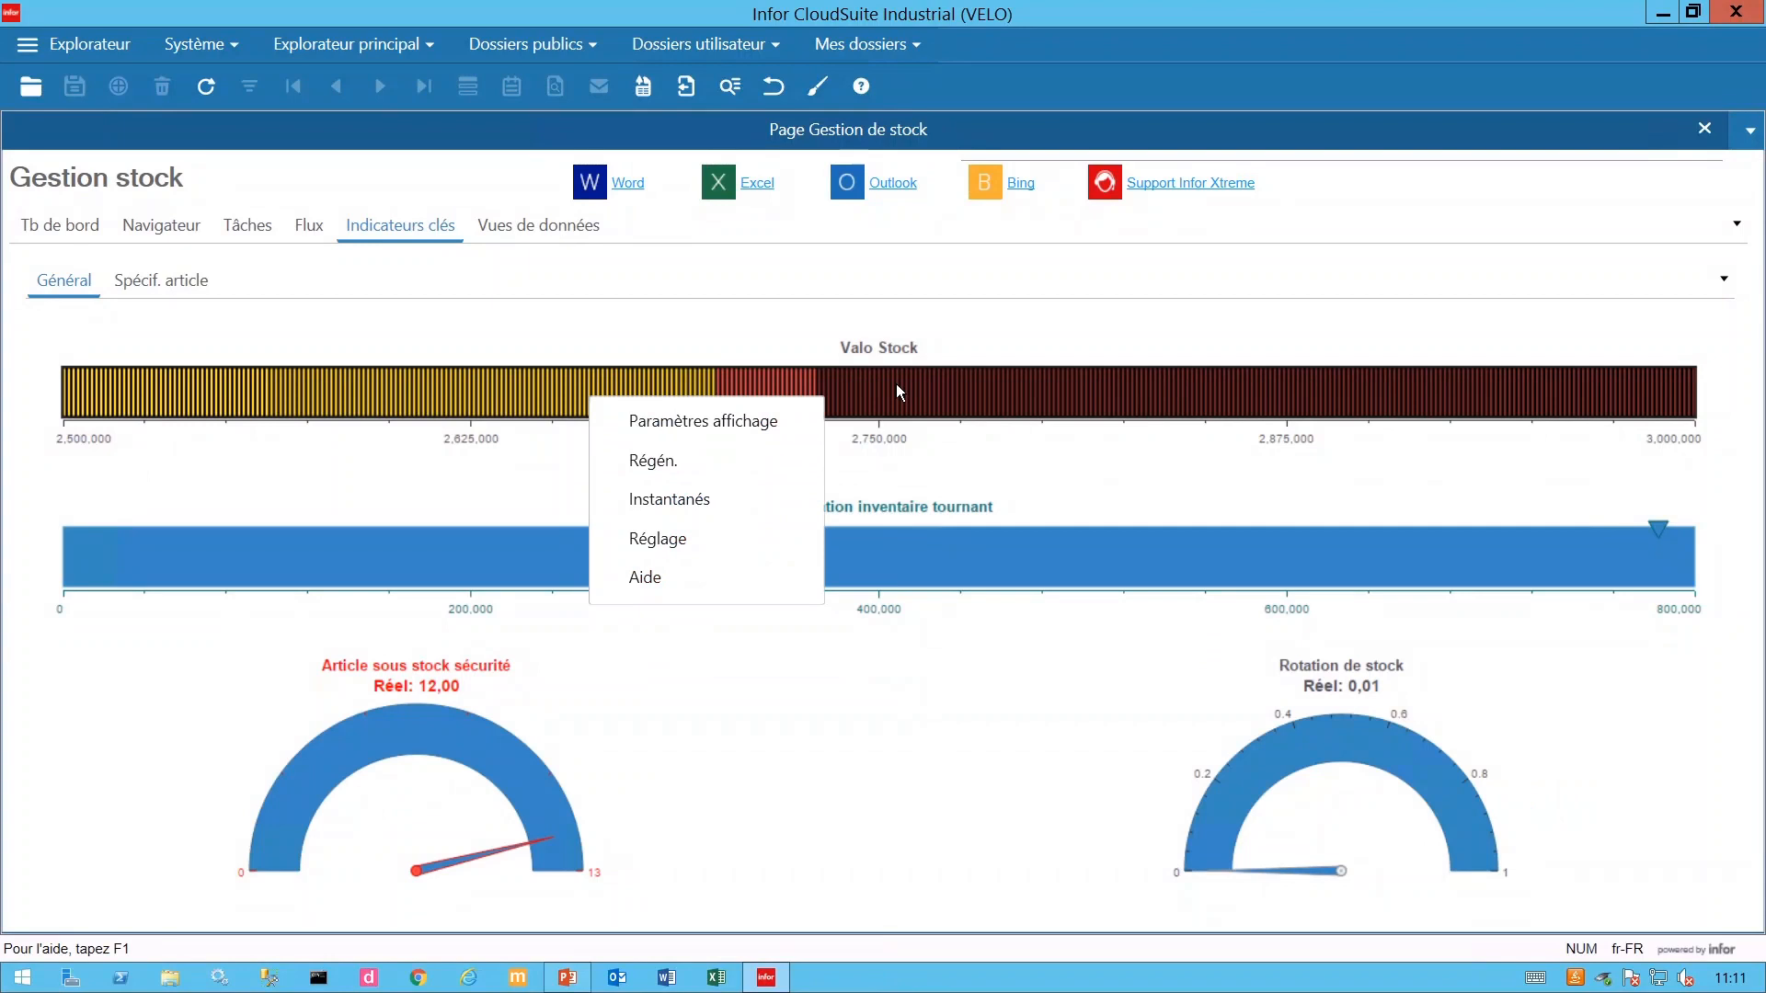
{"action": "left_click", "coordinate": [538, 388]}
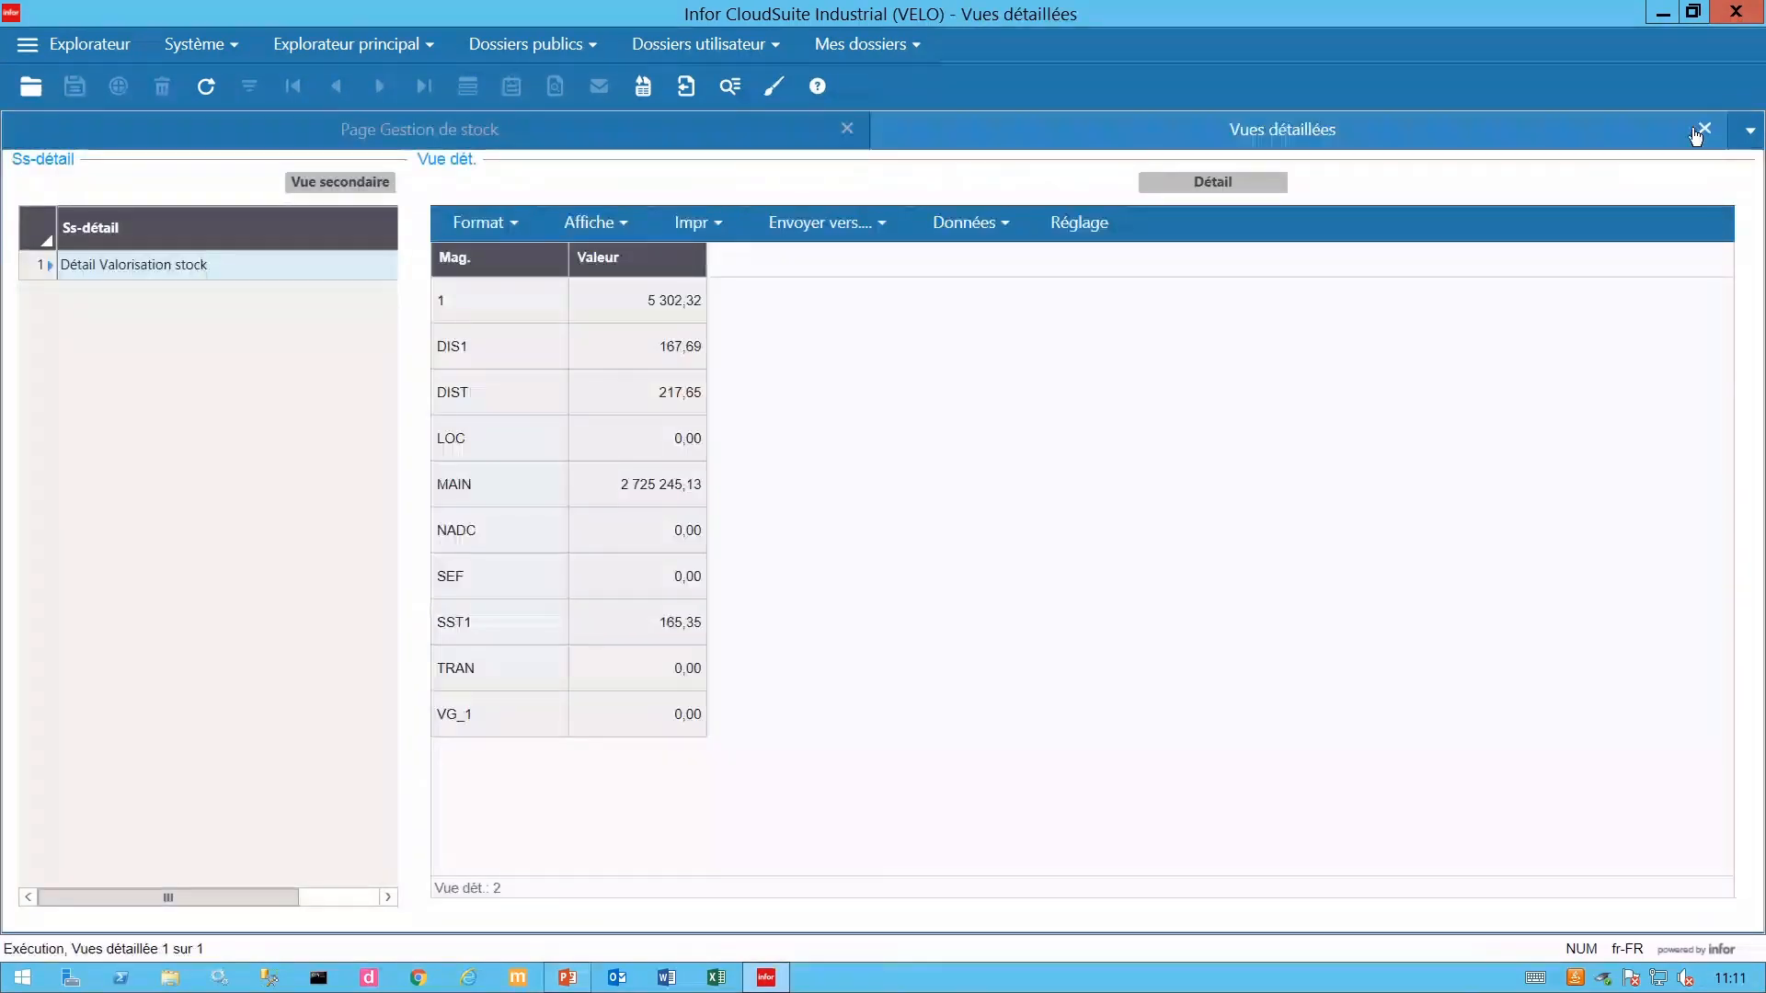
{"action": "left_click", "coordinate": [1704, 129]}
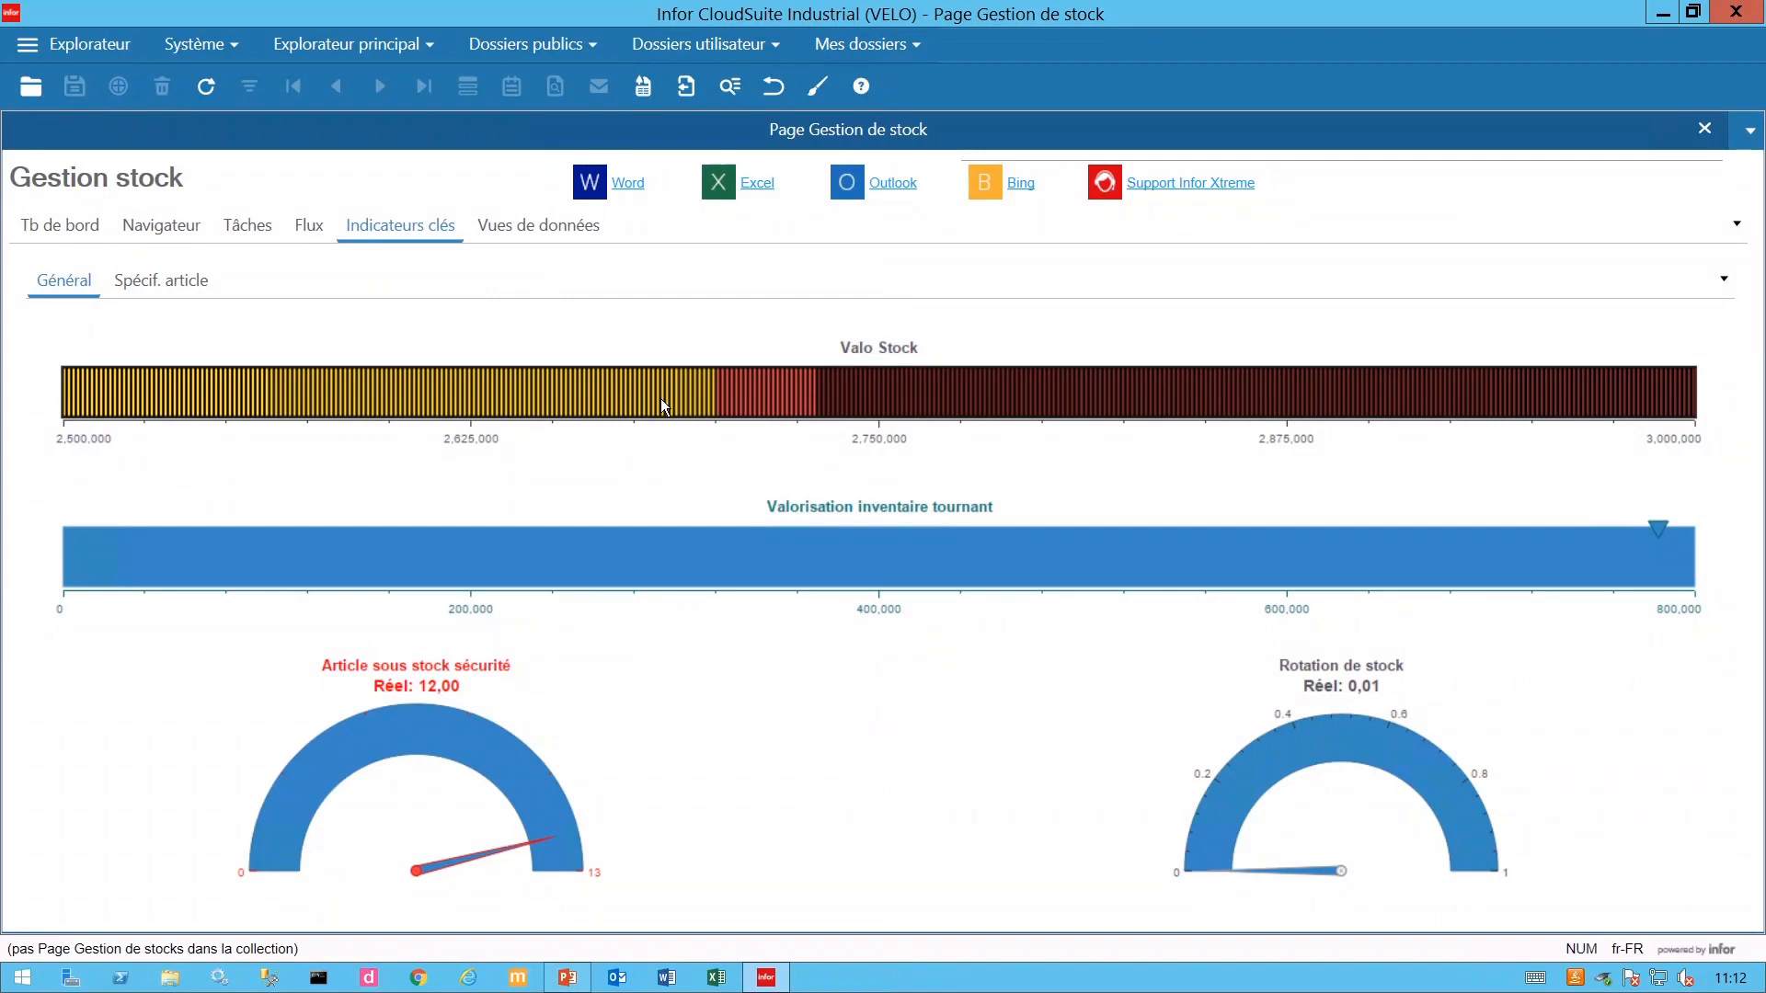
Review the stock valuation indicator's snapshots, checking records 4, 1, 2 and 3, and return to the indicators.
{"action": "right_click", "coordinate": [607, 388]}
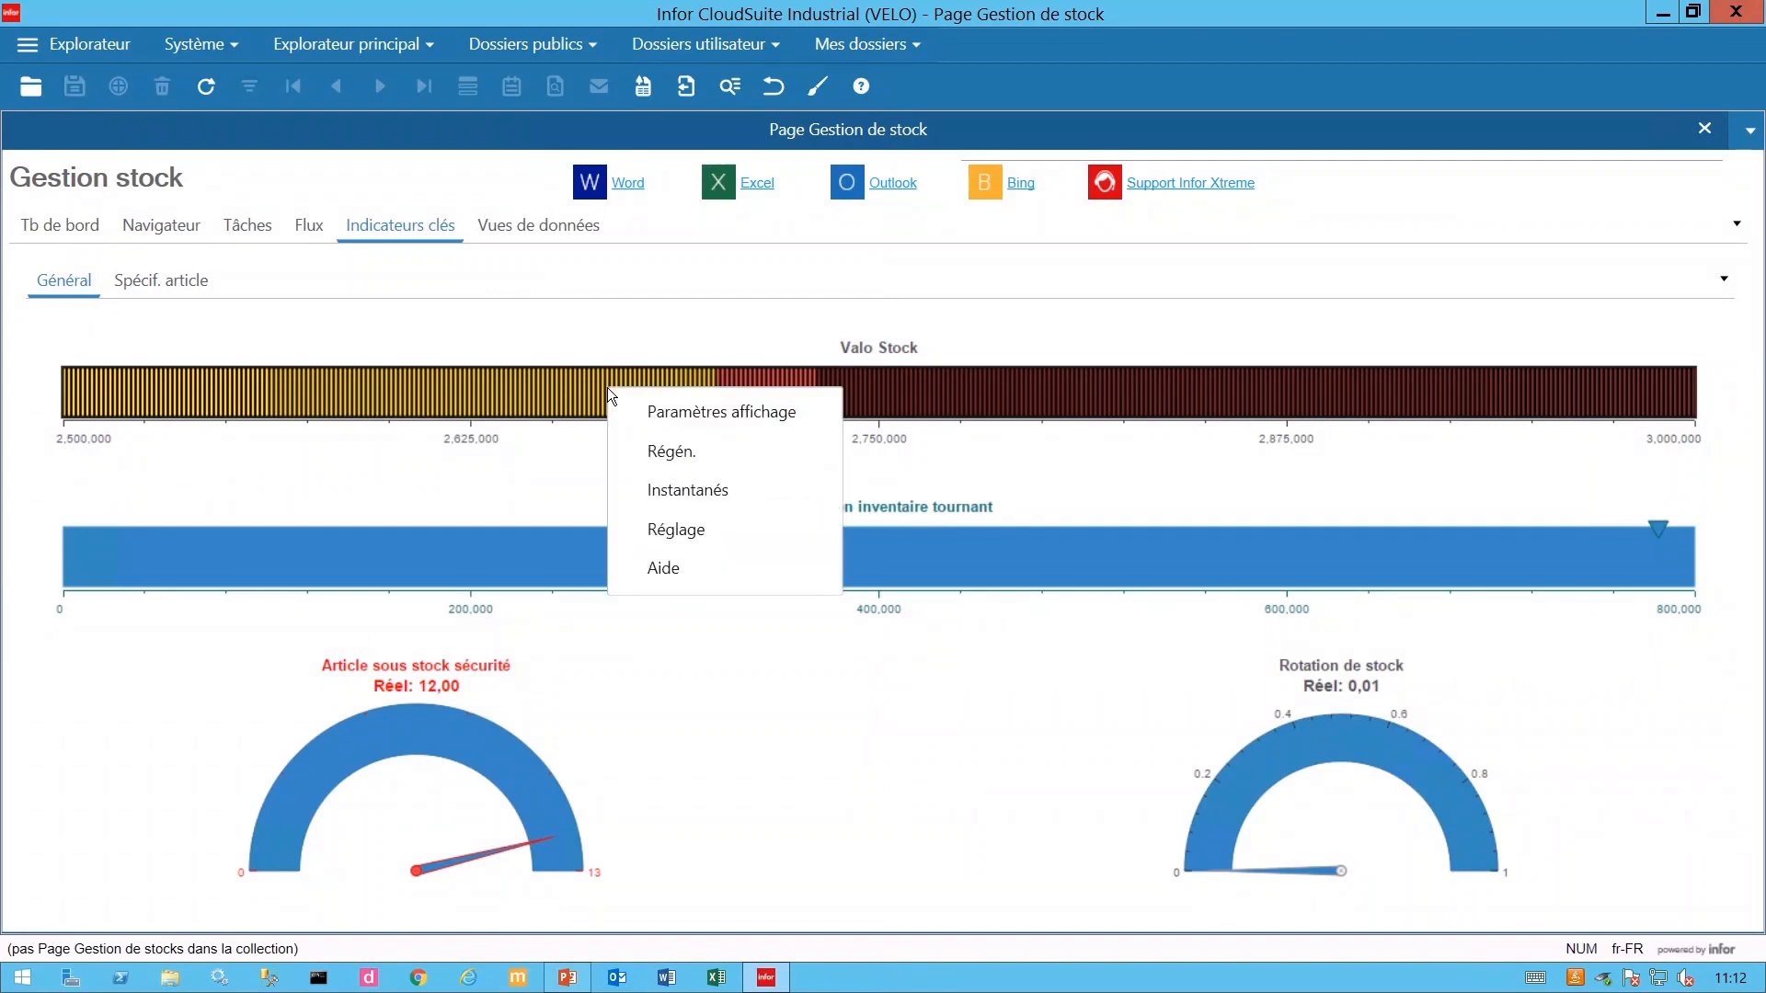
{"action": "left_click", "coordinate": [673, 487]}
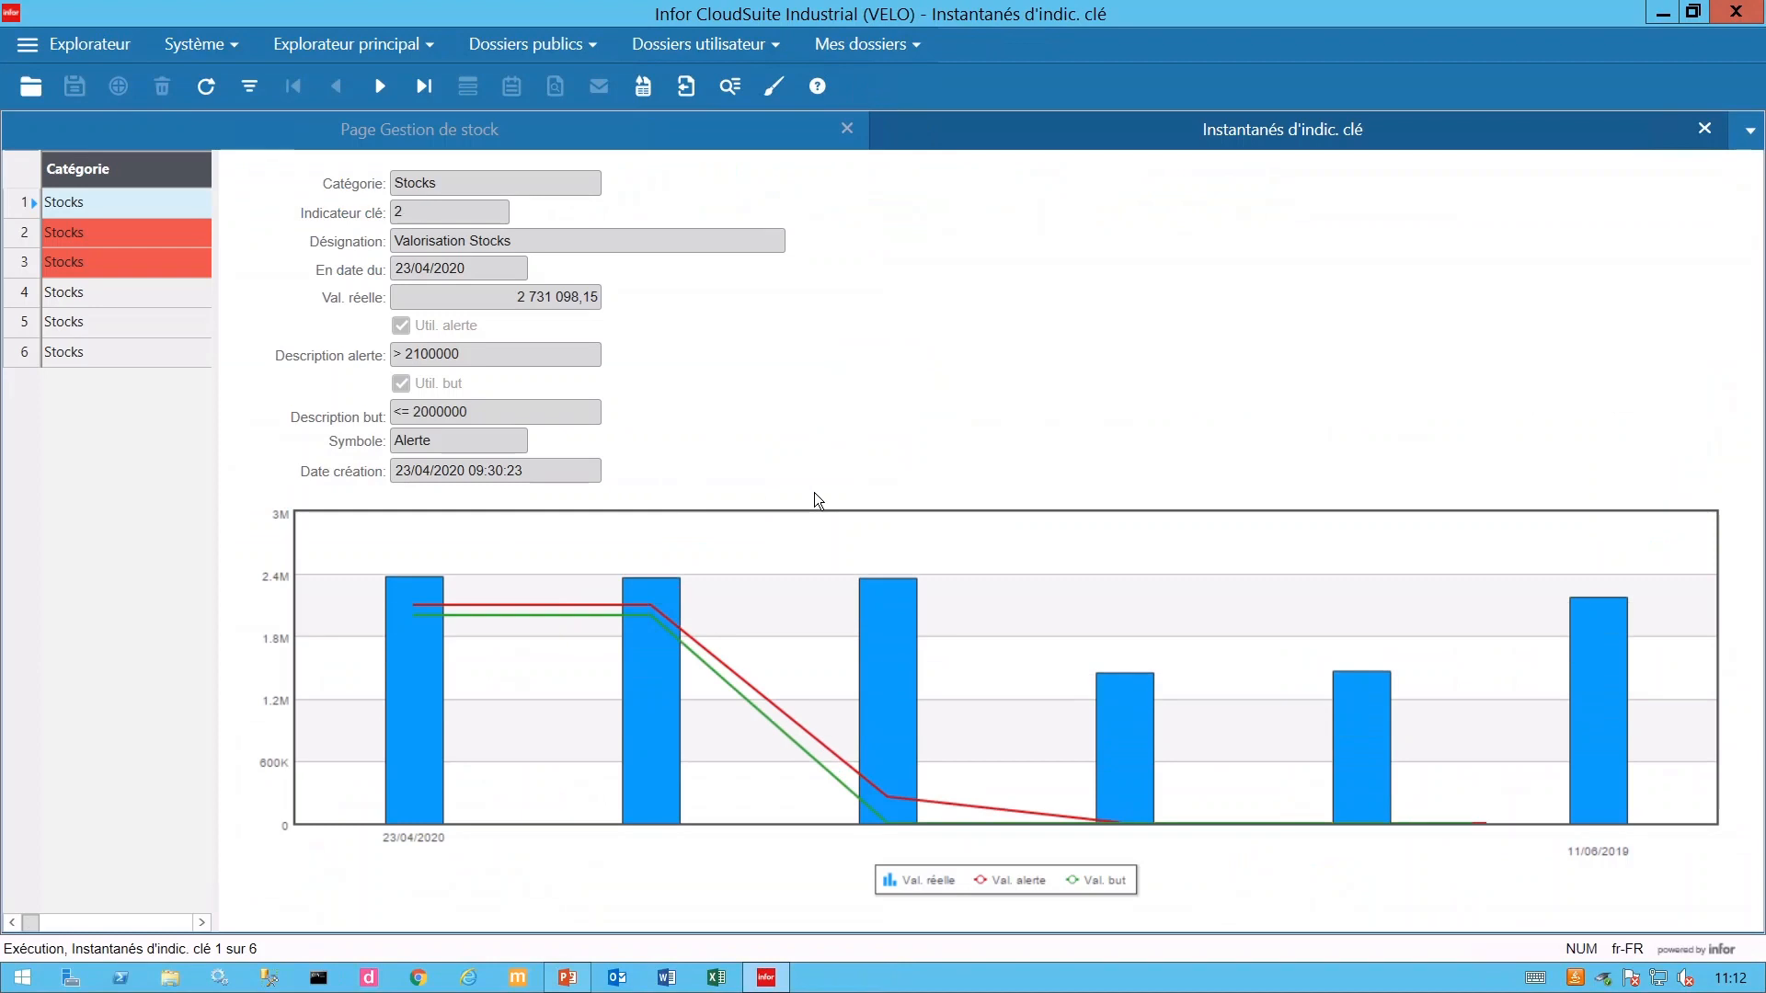
{"action": "left_click", "coordinate": [90, 300]}
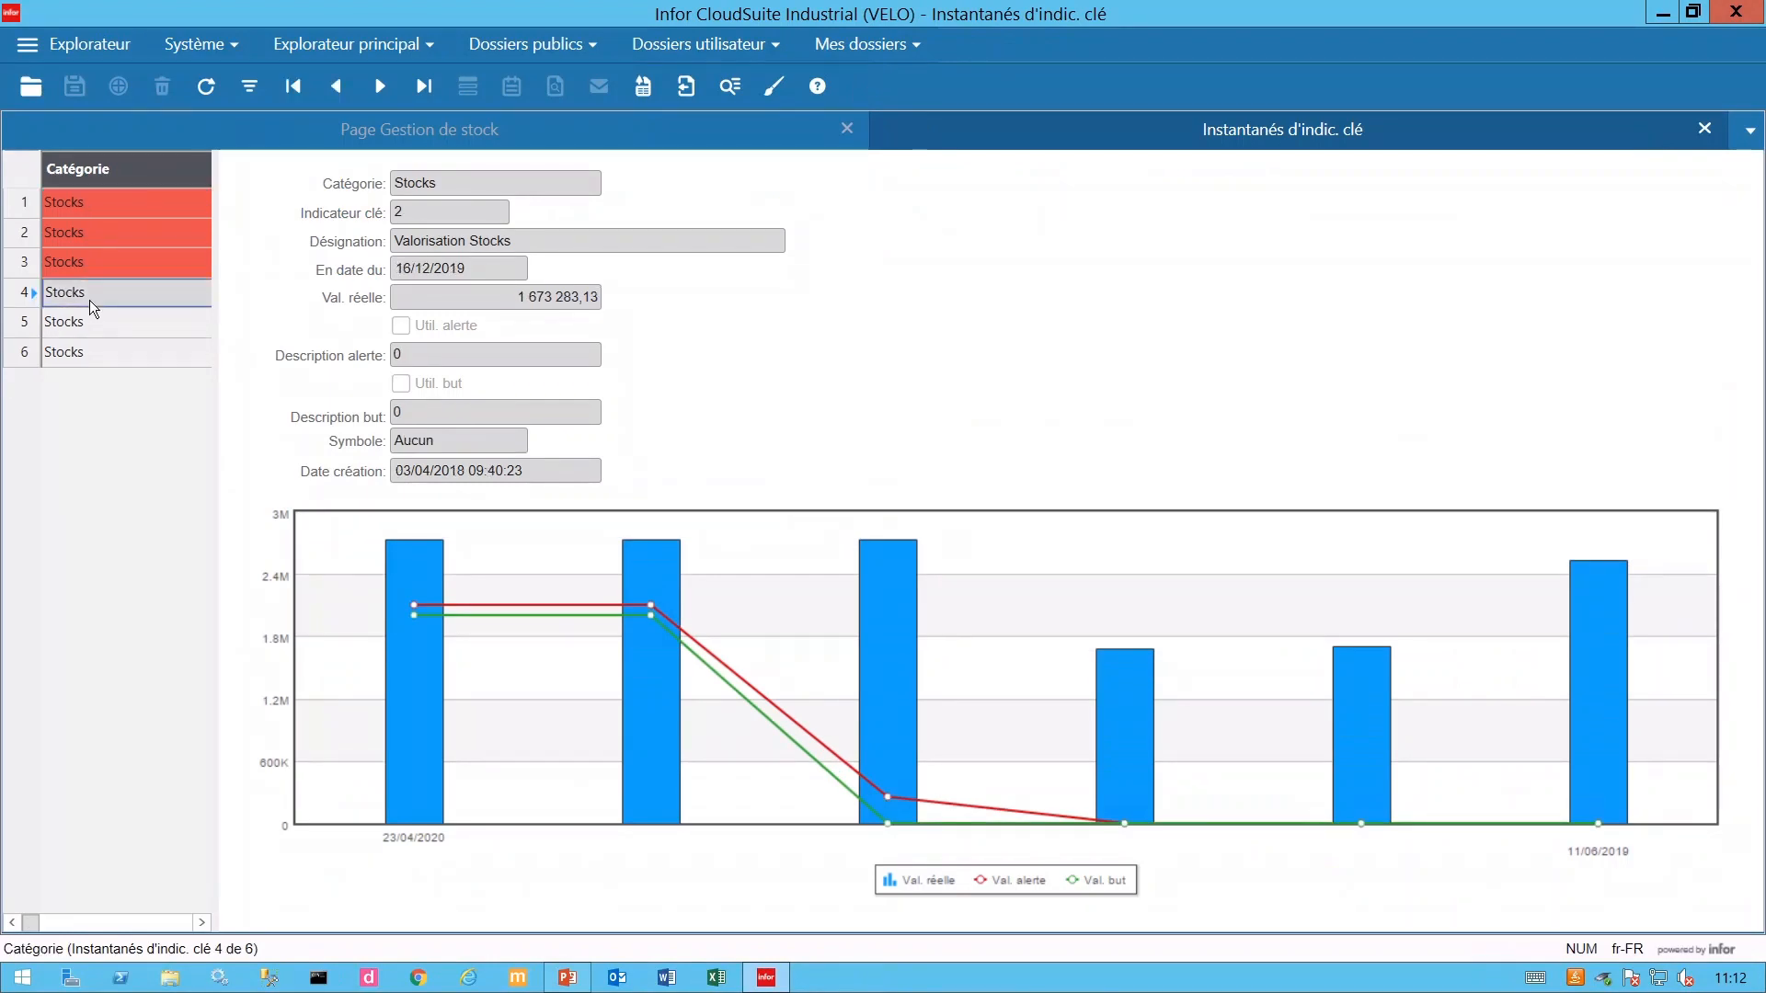
{"action": "left_click", "coordinate": [134, 201]}
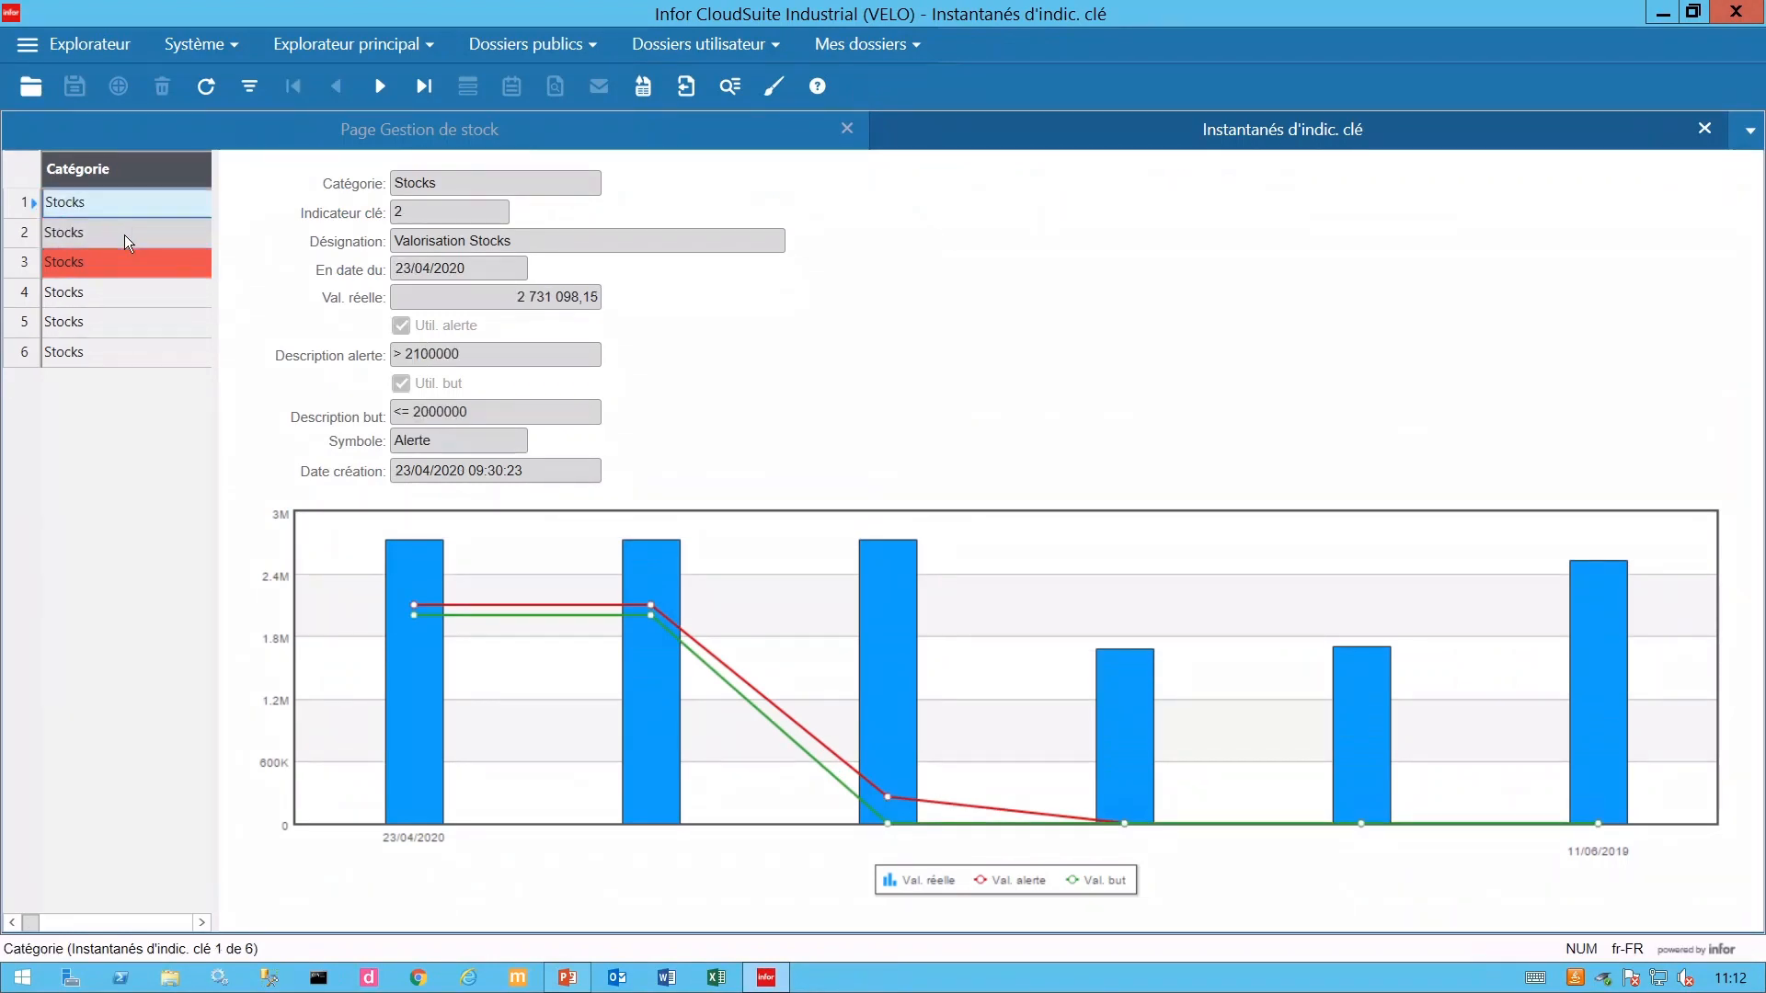
{"action": "left_click", "coordinate": [124, 234]}
{"action": "left_click", "coordinate": [135, 269]}
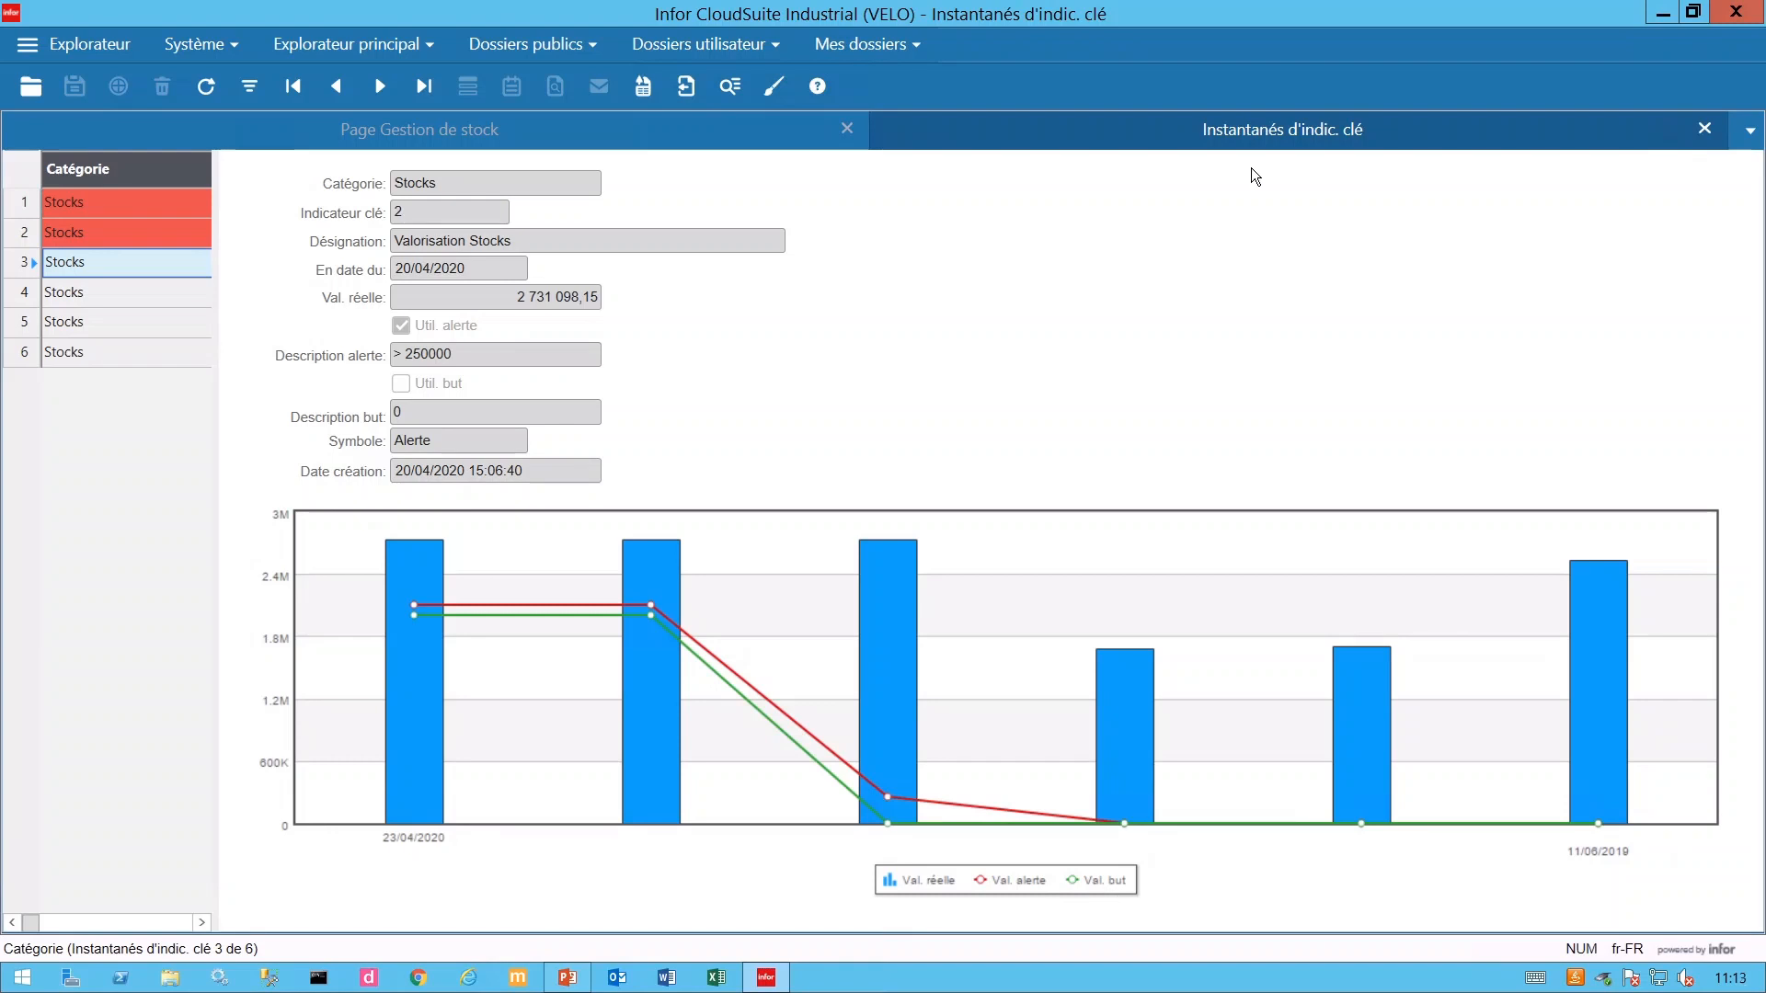
{"action": "left_click", "coordinate": [1711, 132]}
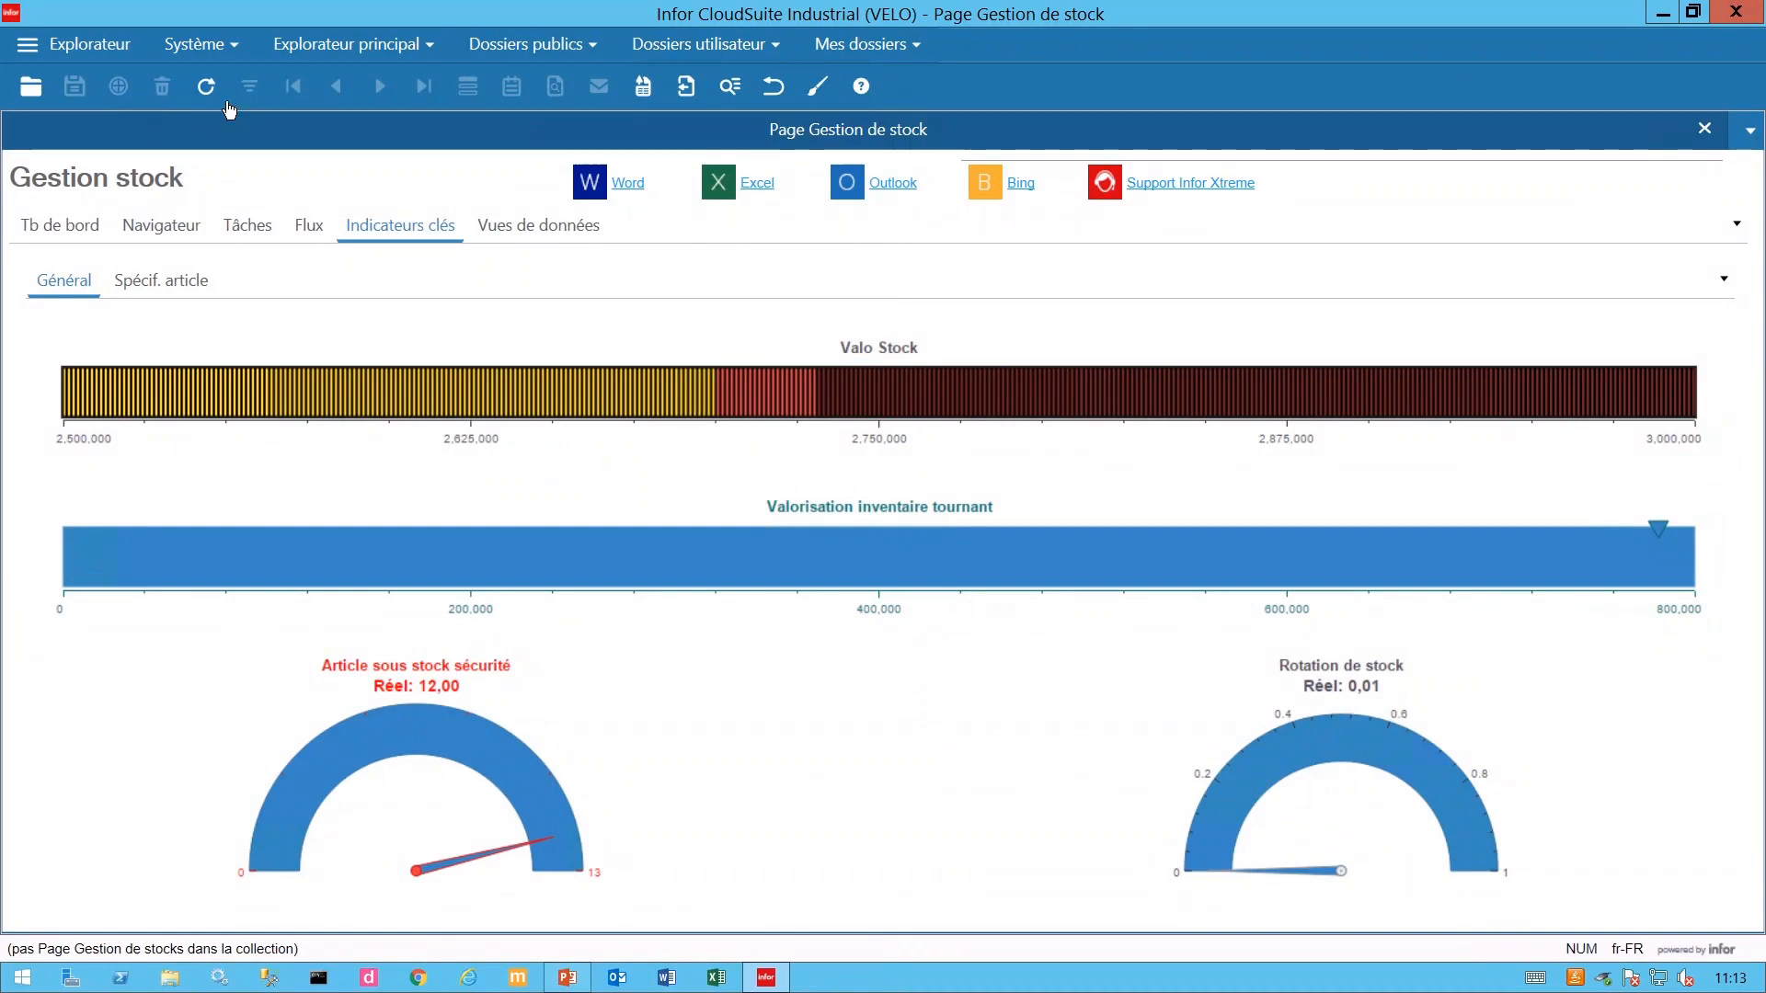
Open the Infor theme for editing from the user preferences and select the CriticalNumber style.
{"action": "left_click", "coordinate": [230, 49]}
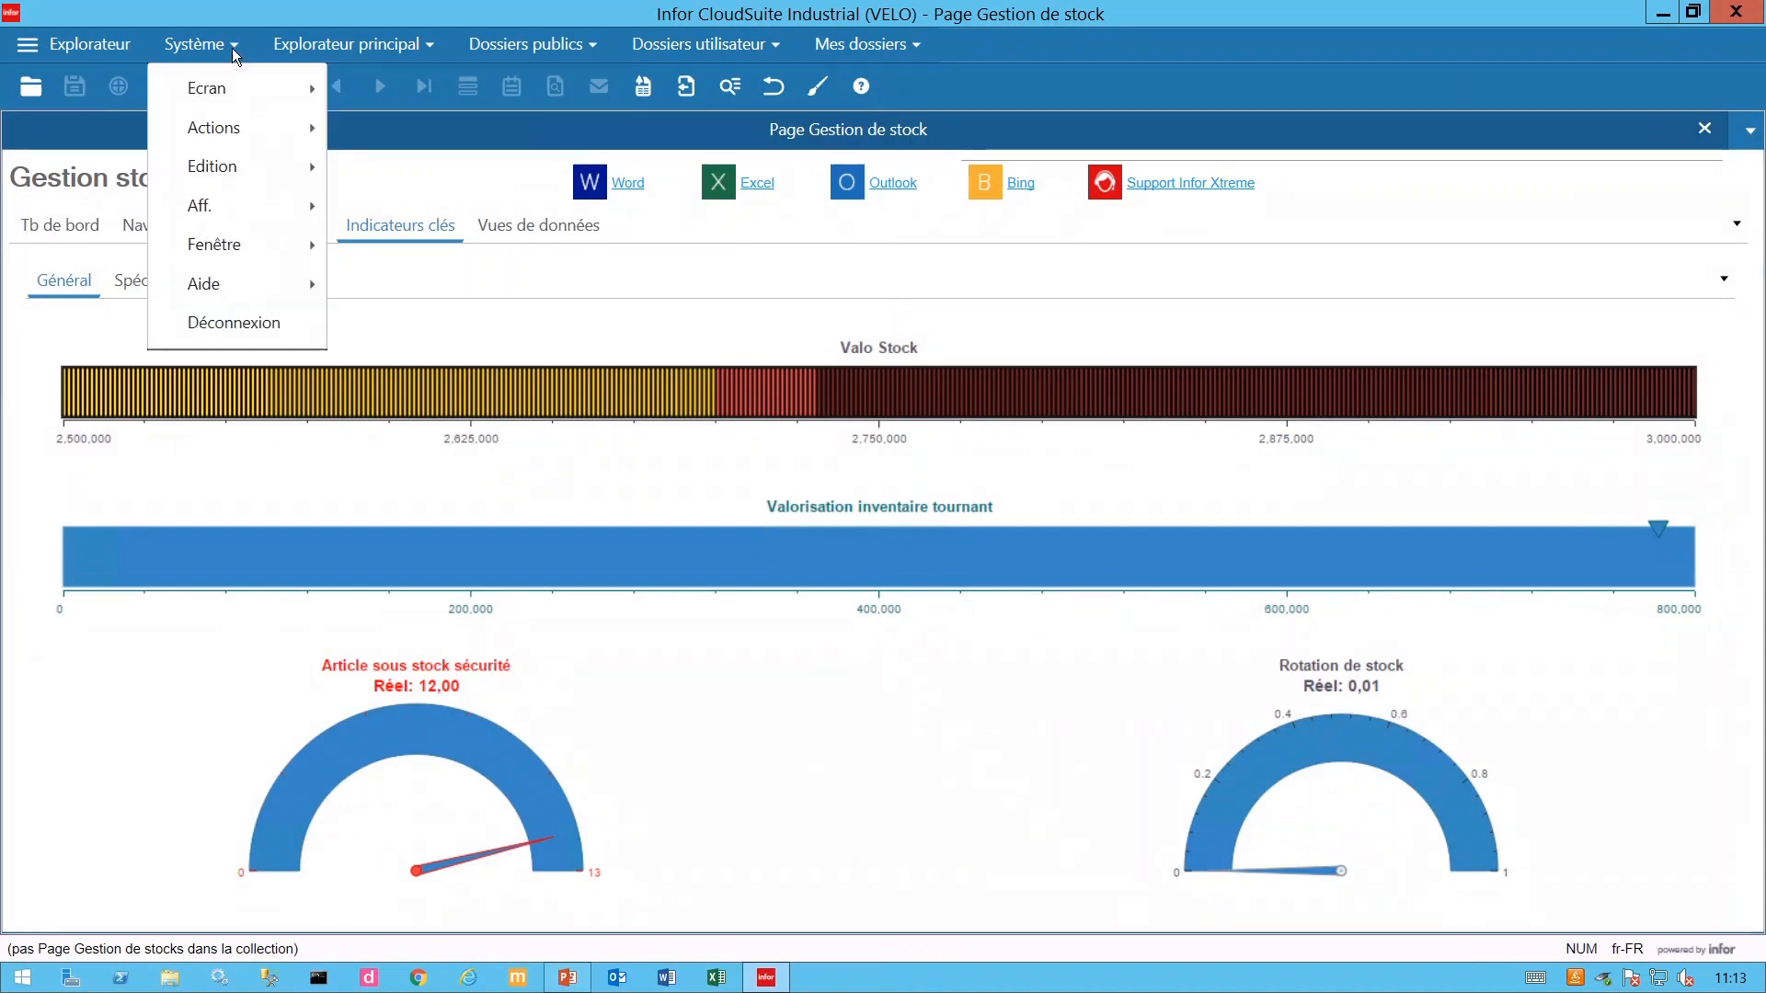
{"action": "mouse_move", "coordinate": [262, 217]}
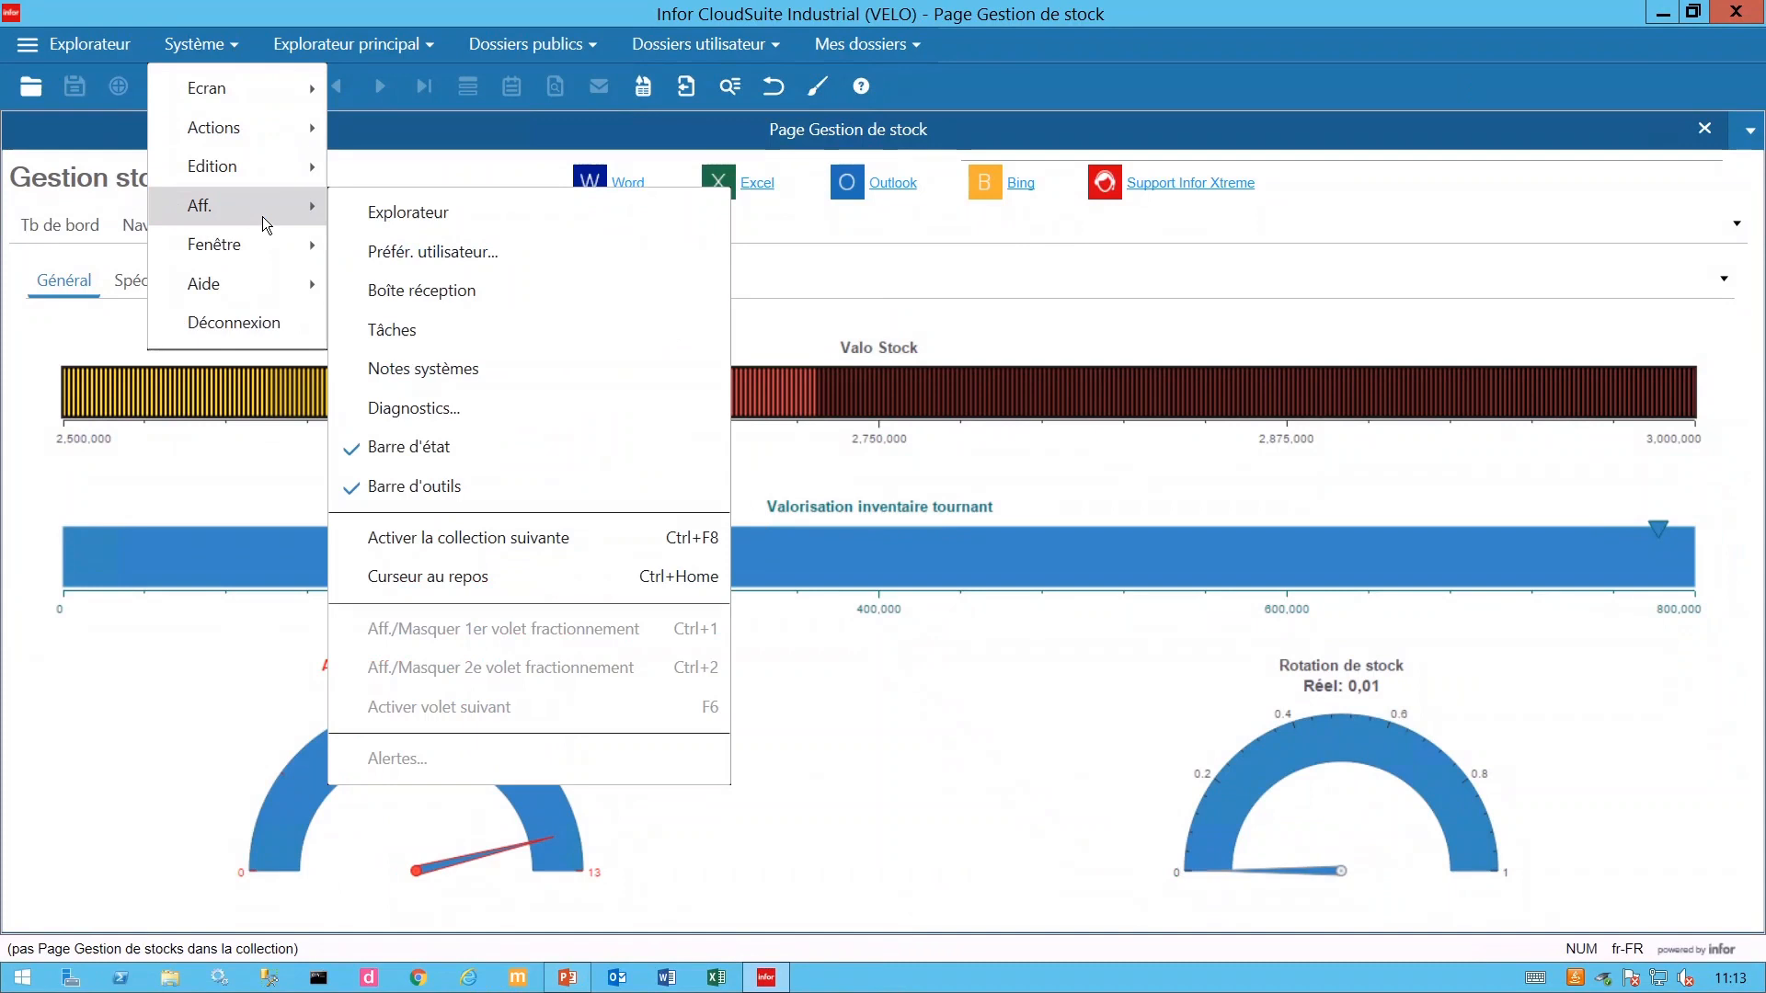
{"action": "left_click", "coordinate": [417, 257]}
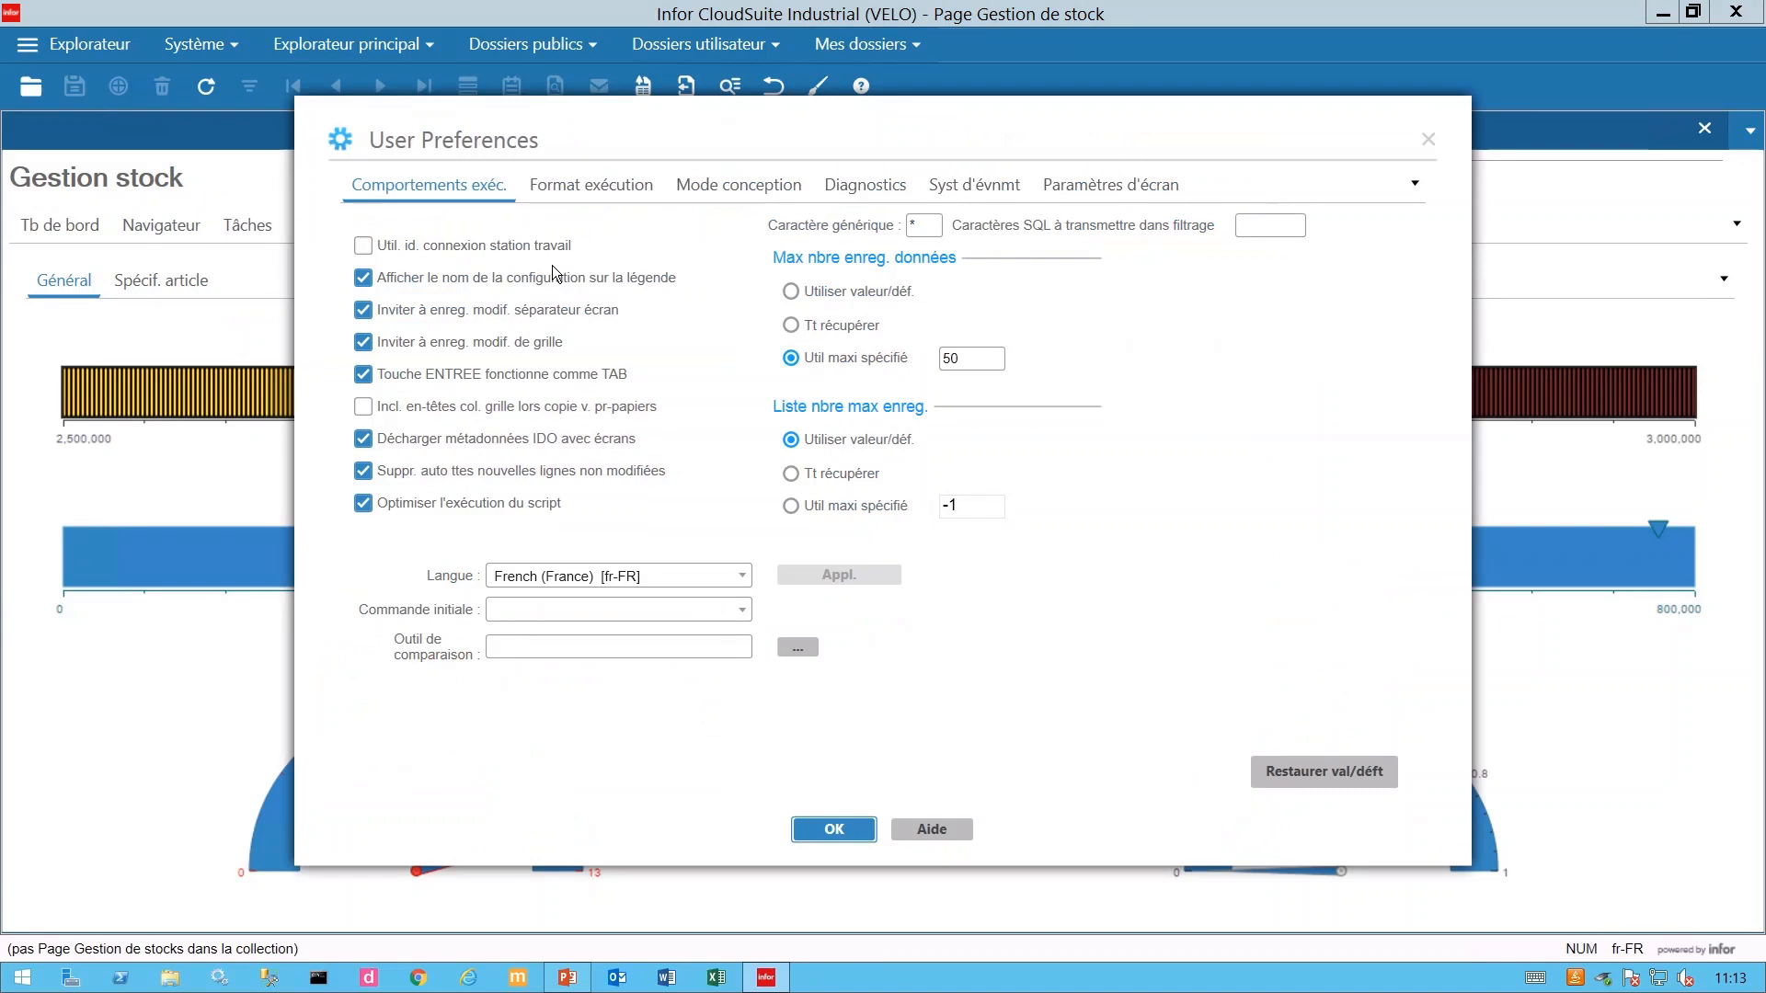
{"action": "left_click", "coordinate": [626, 191]}
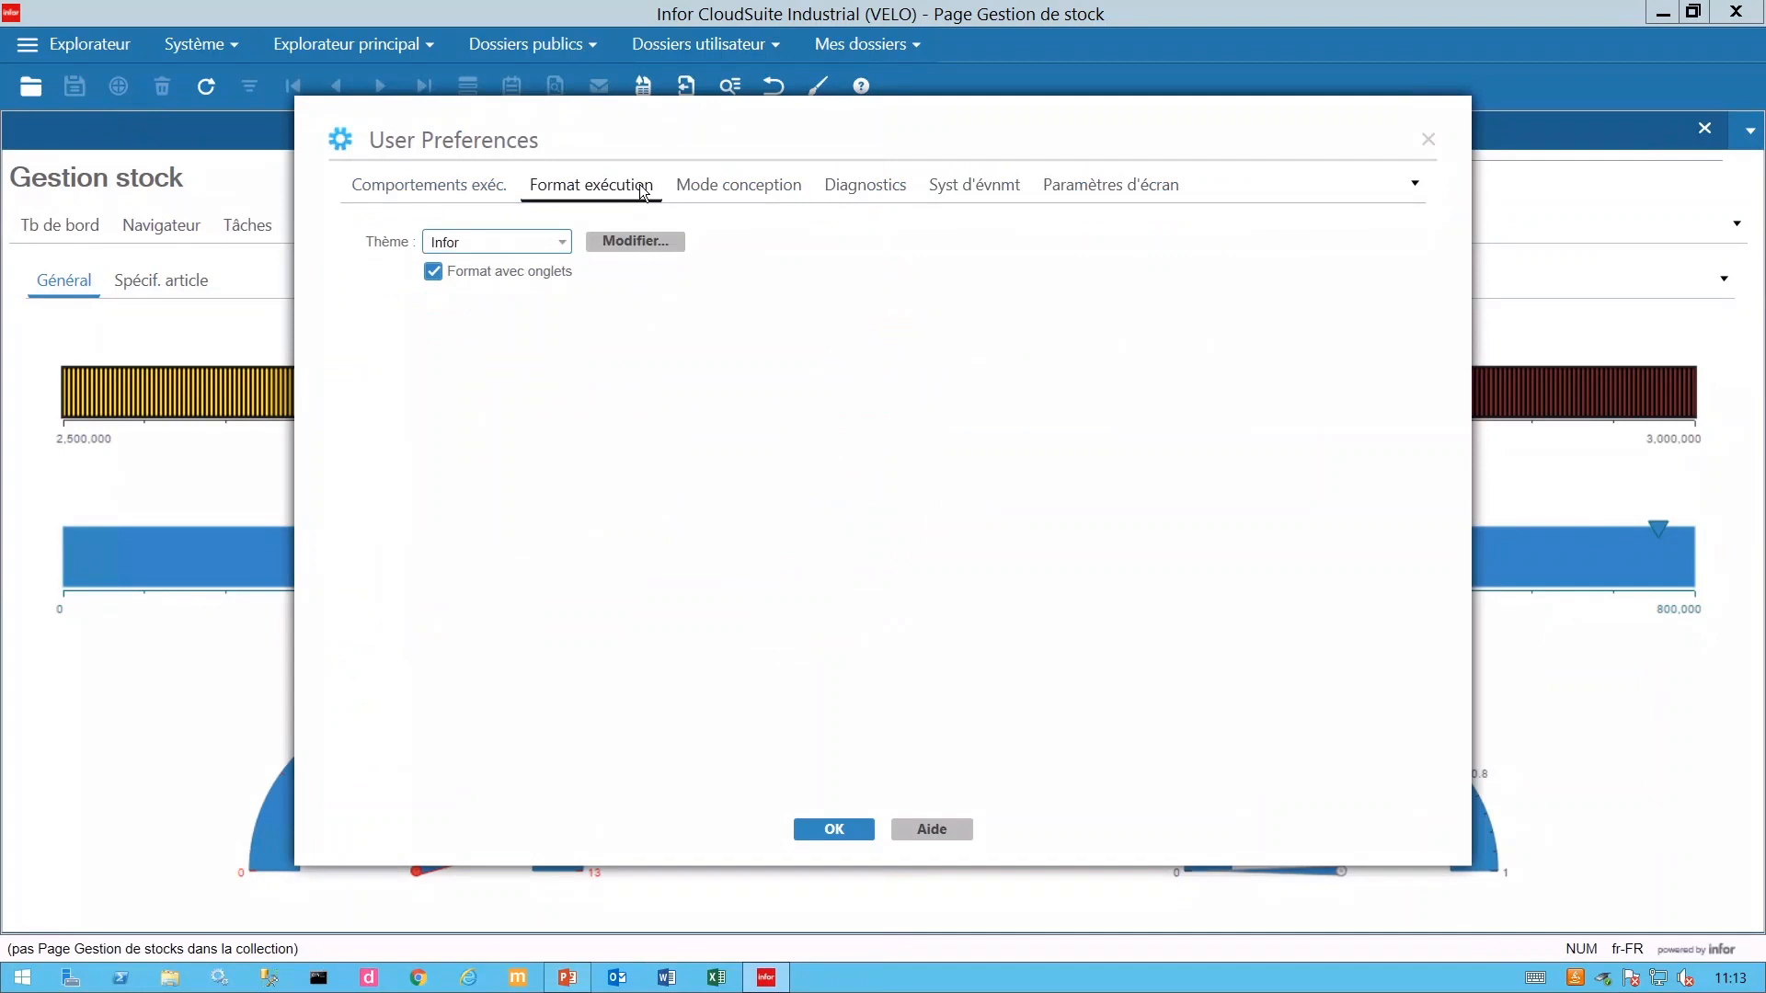
{"action": "left_click", "coordinate": [651, 248]}
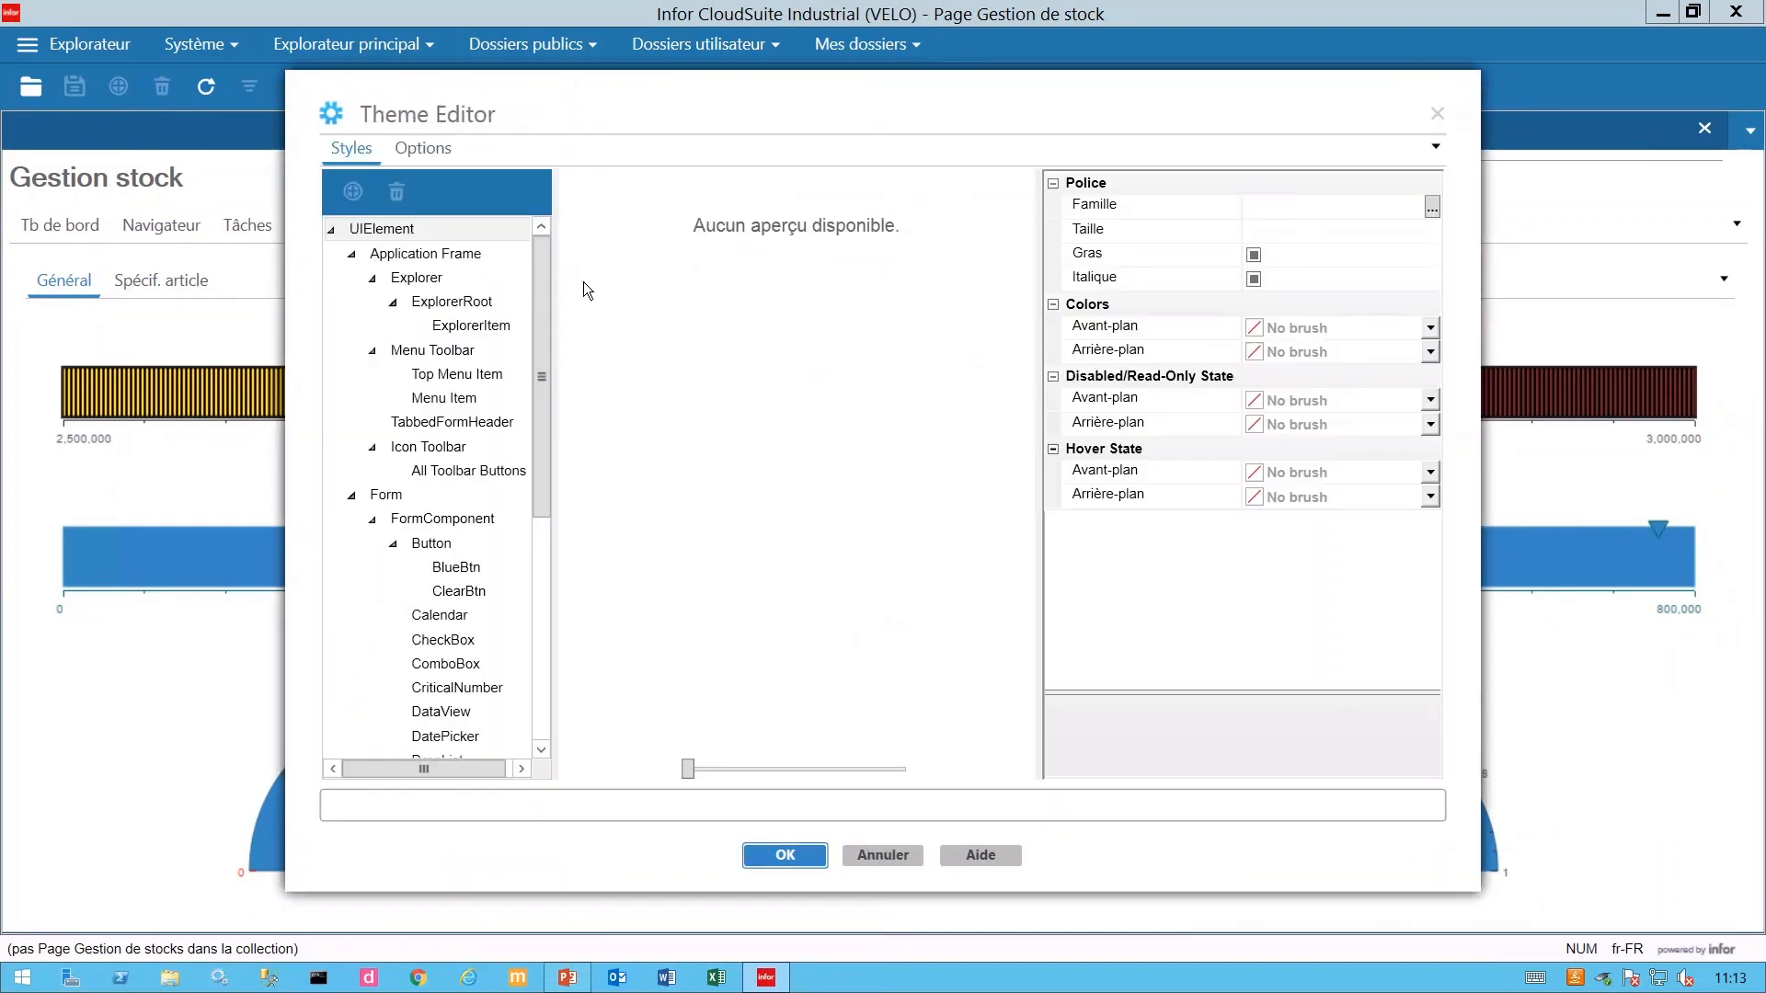
{"action": "scroll", "coordinate": [538, 344], "scroll_direction": "down", "scroll_amount": 2}
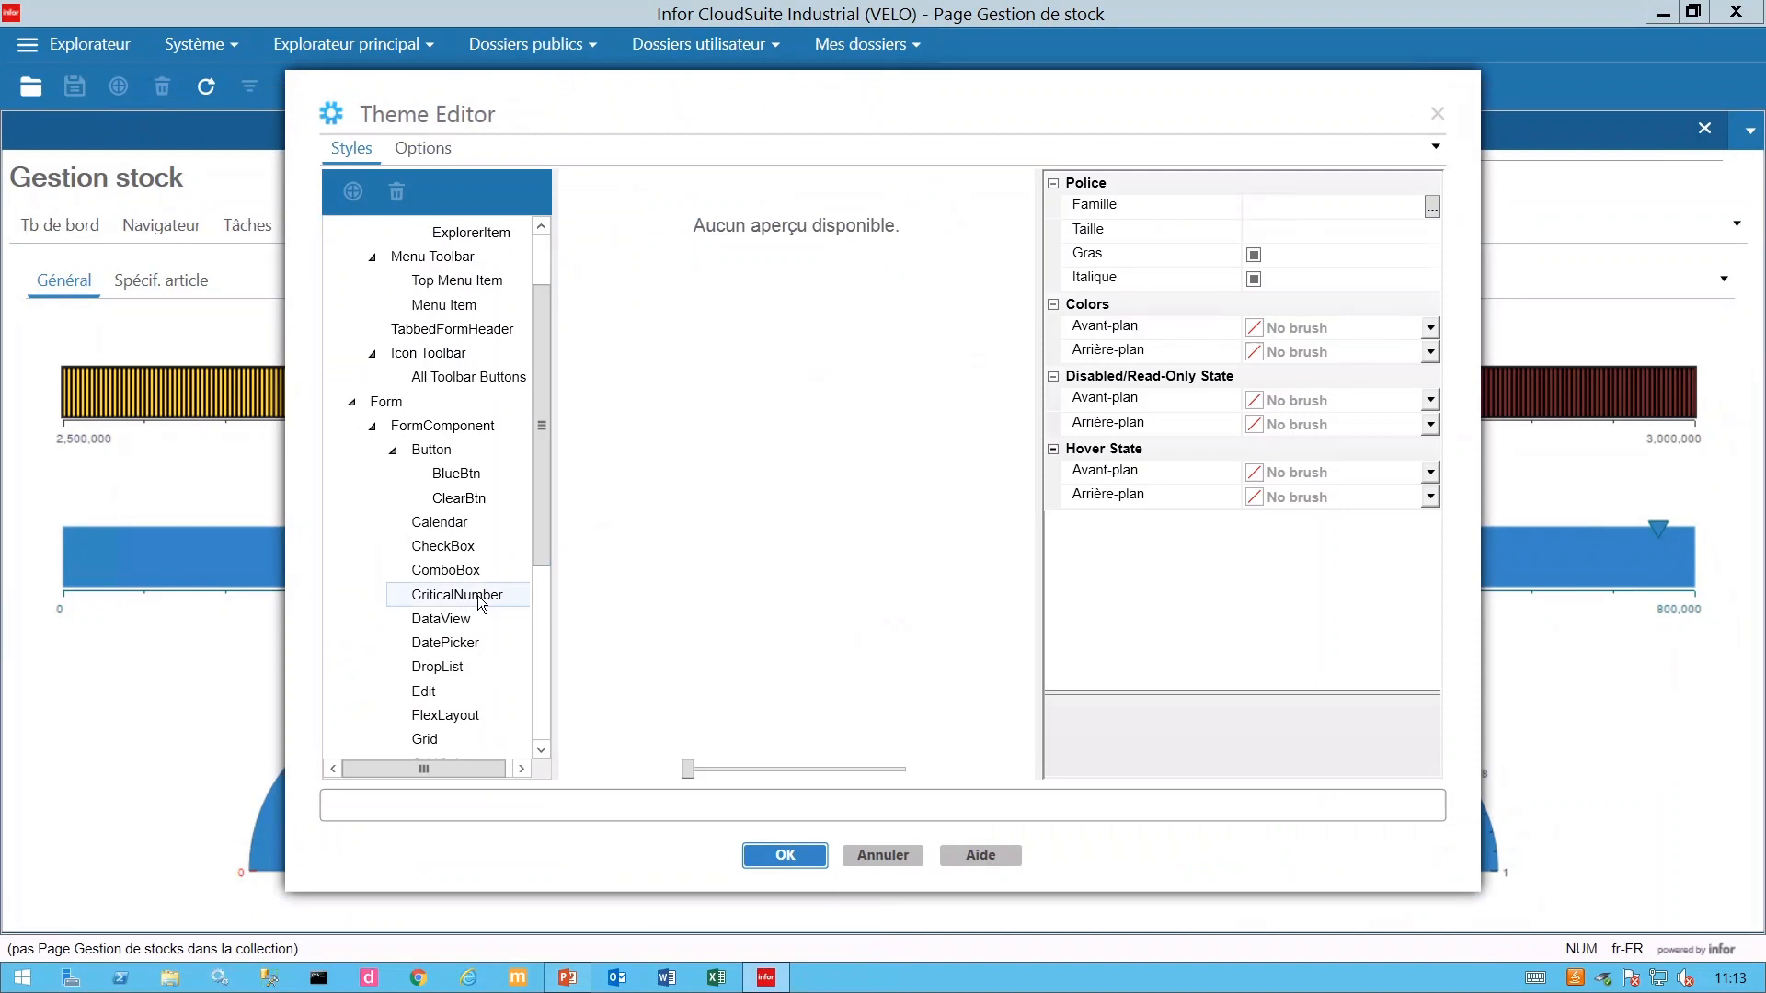
{"action": "left_click", "coordinate": [477, 594]}
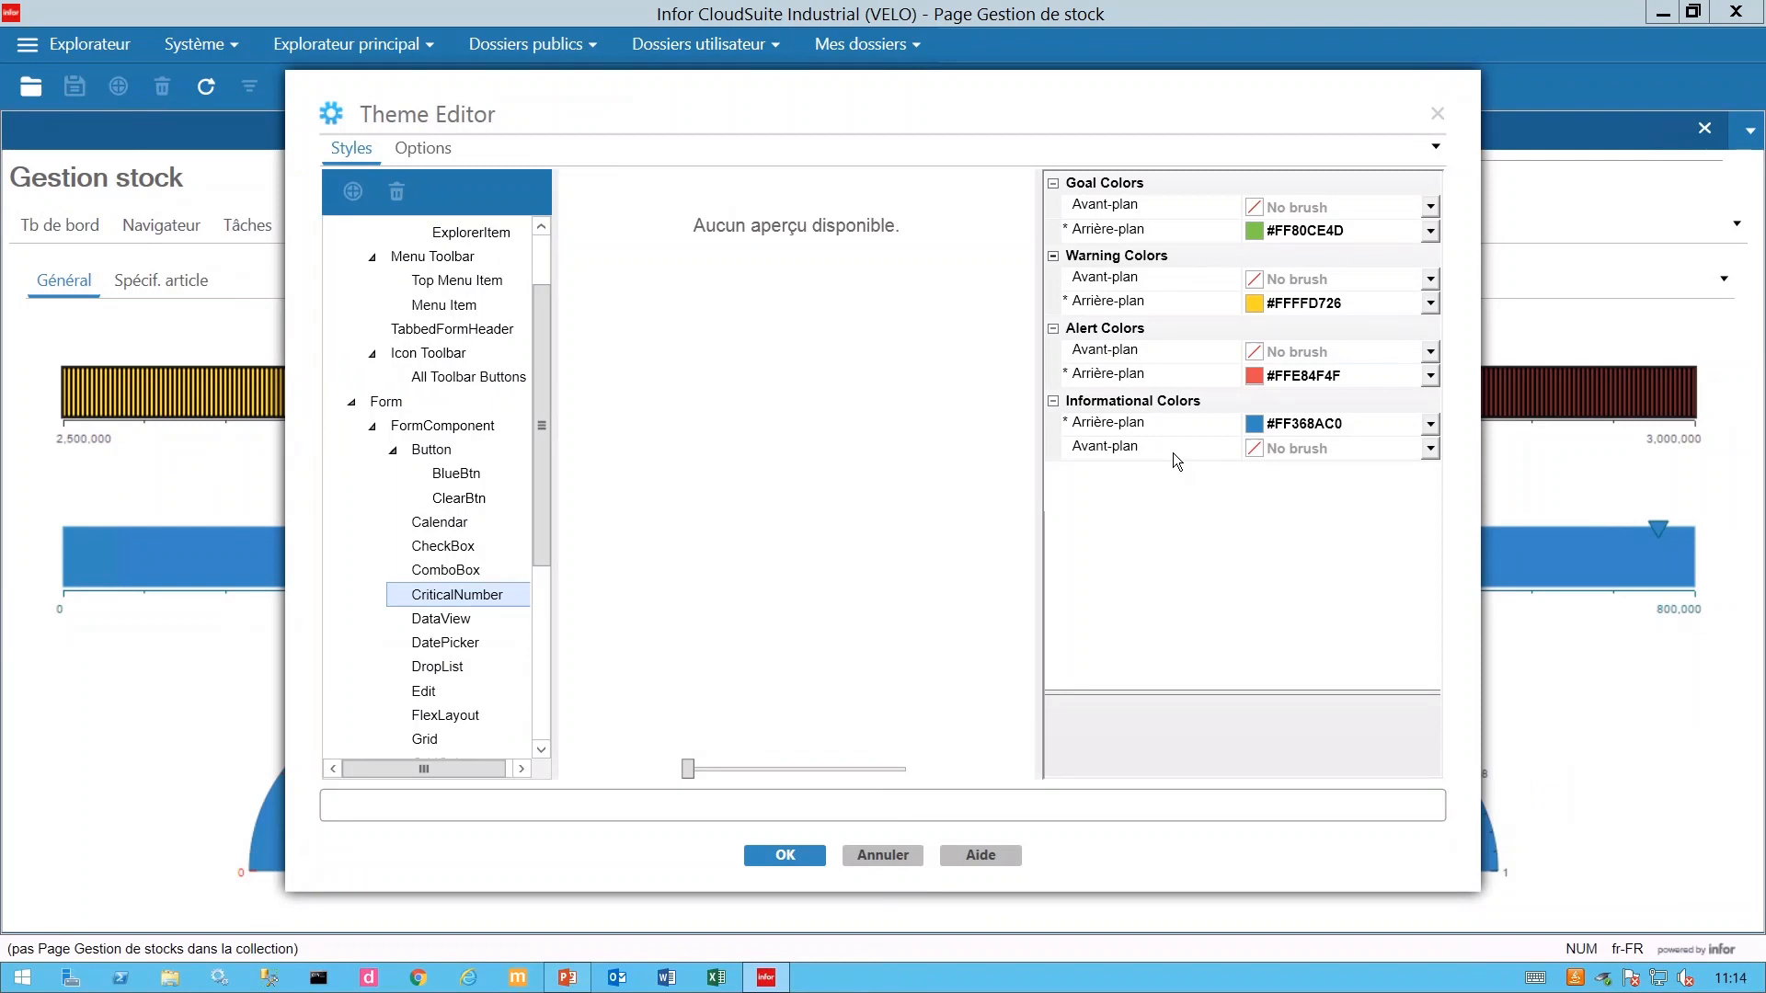
Examine the colour definition of the CriticalNumber informational background, and leave the theme and user preferences without changing anything.
{"action": "left_click", "coordinate": [1274, 426]}
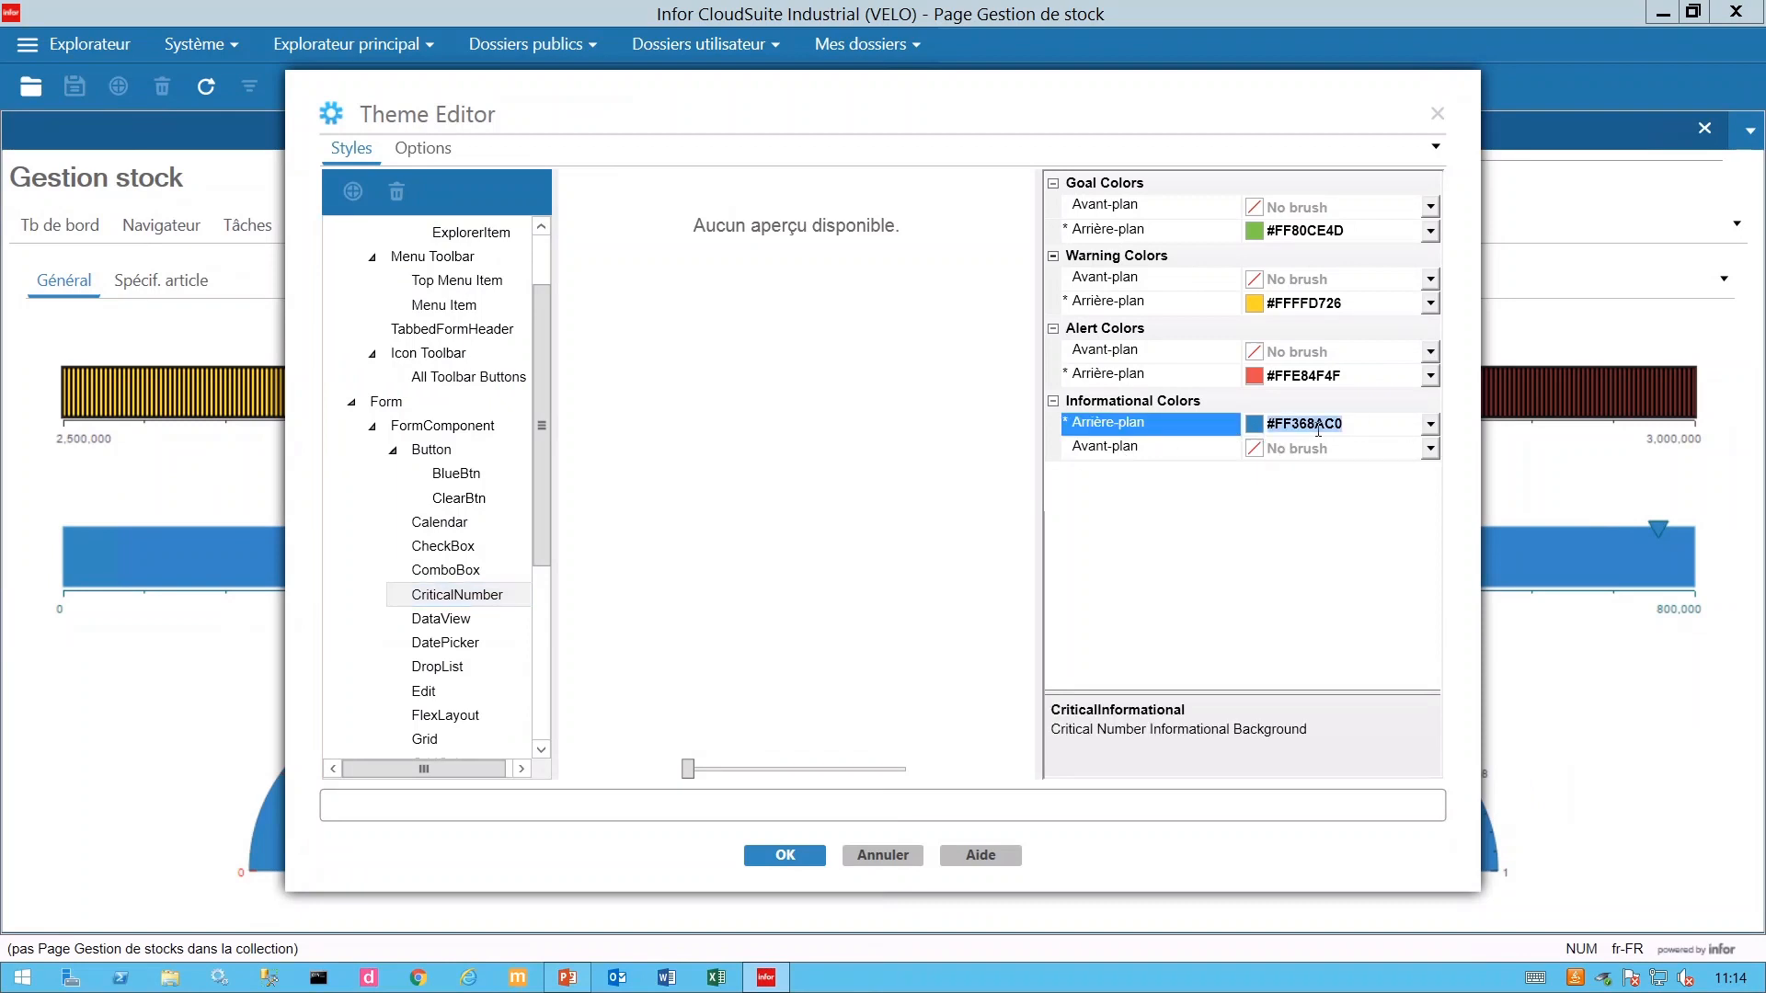
{"action": "left_click", "coordinate": [1431, 423]}
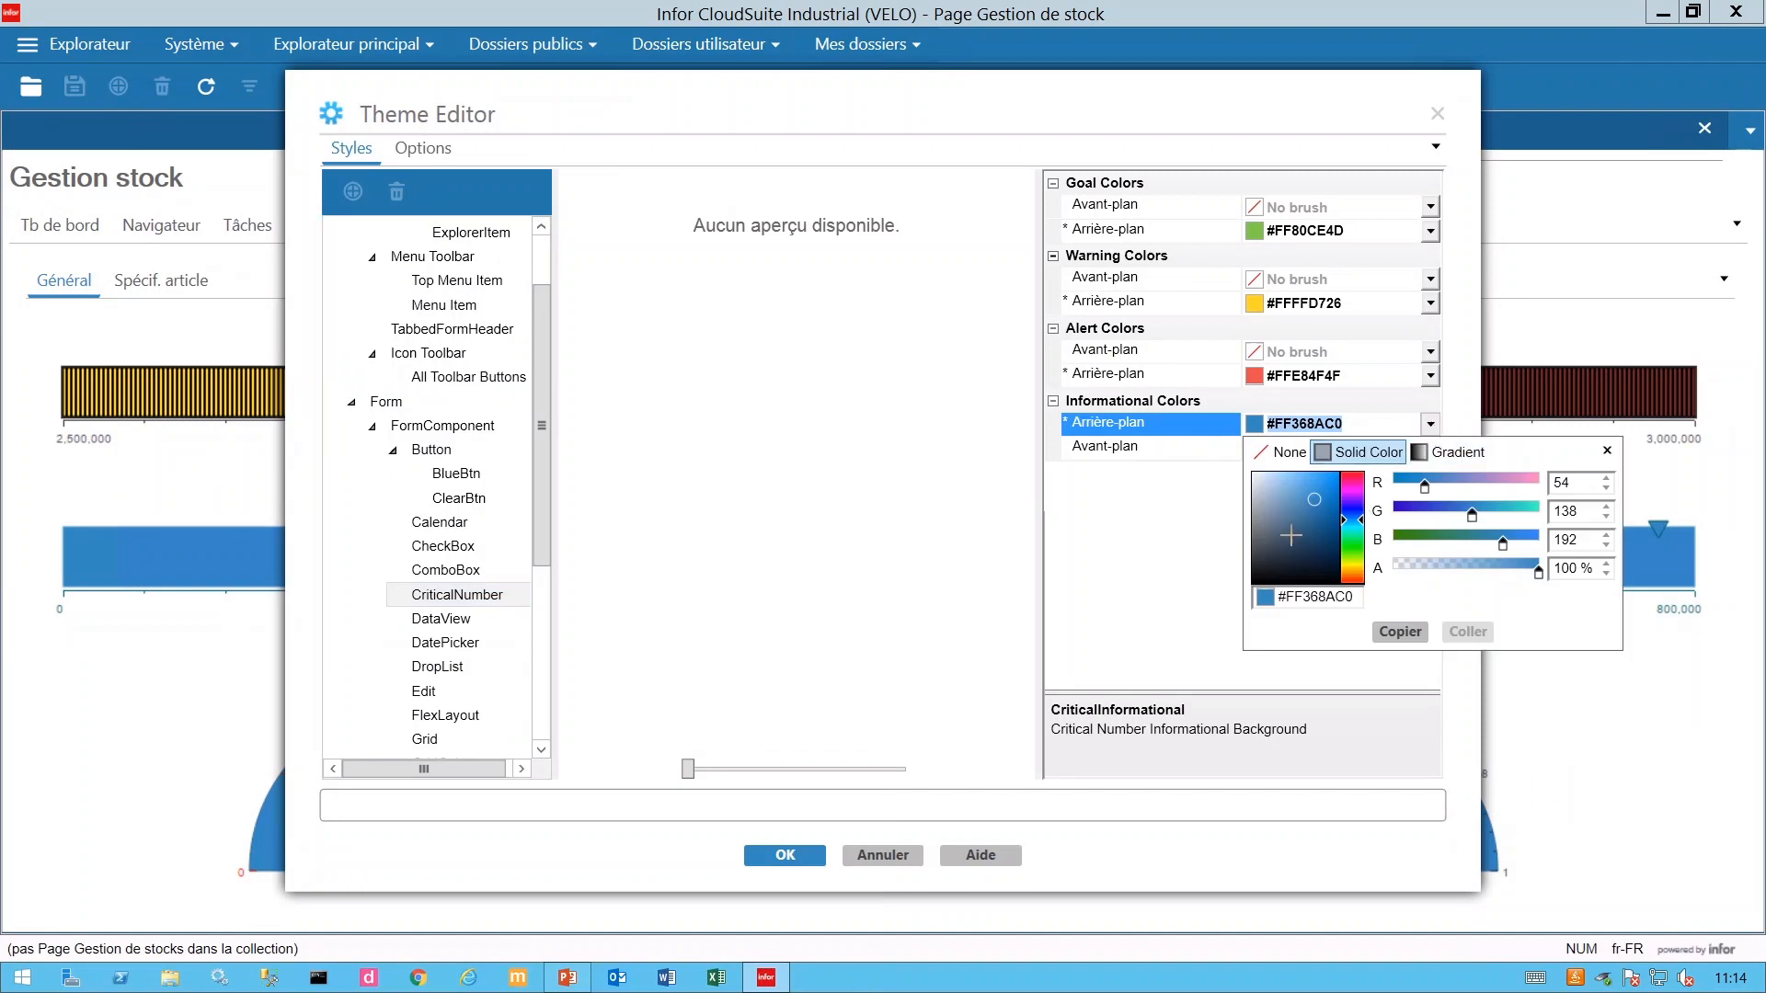
{"action": "left_click", "coordinate": [1607, 451]}
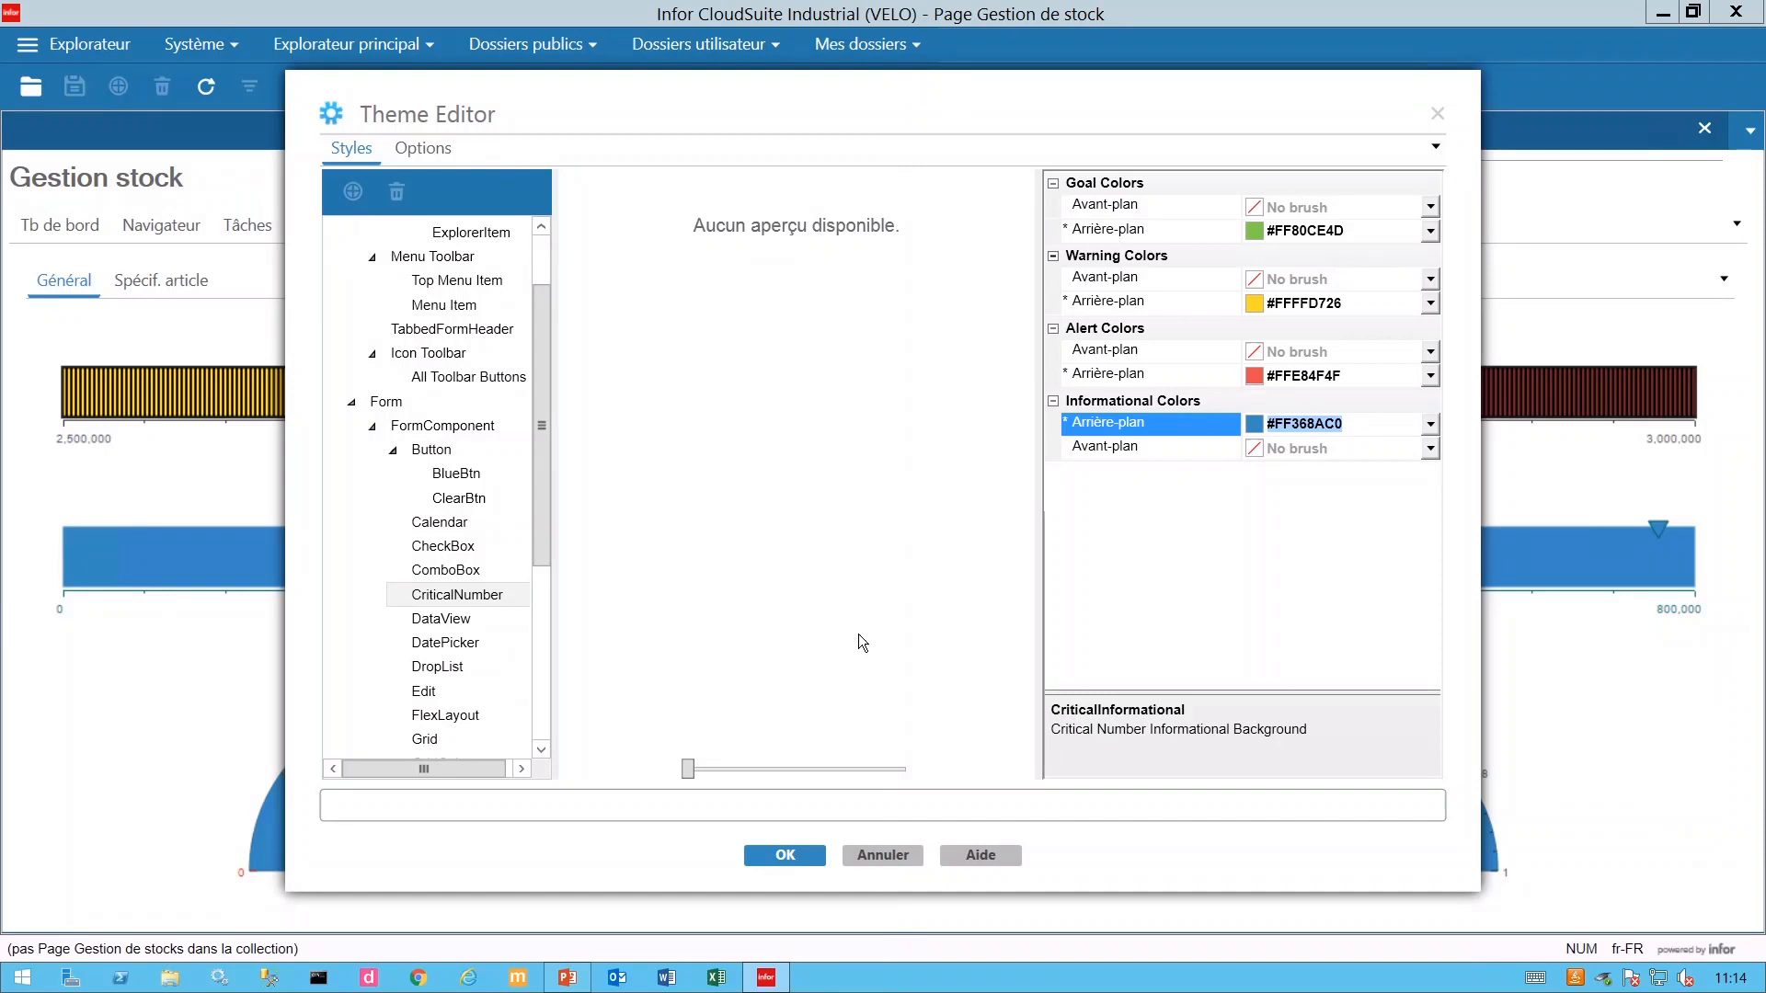
{"action": "left_click", "coordinate": [881, 864]}
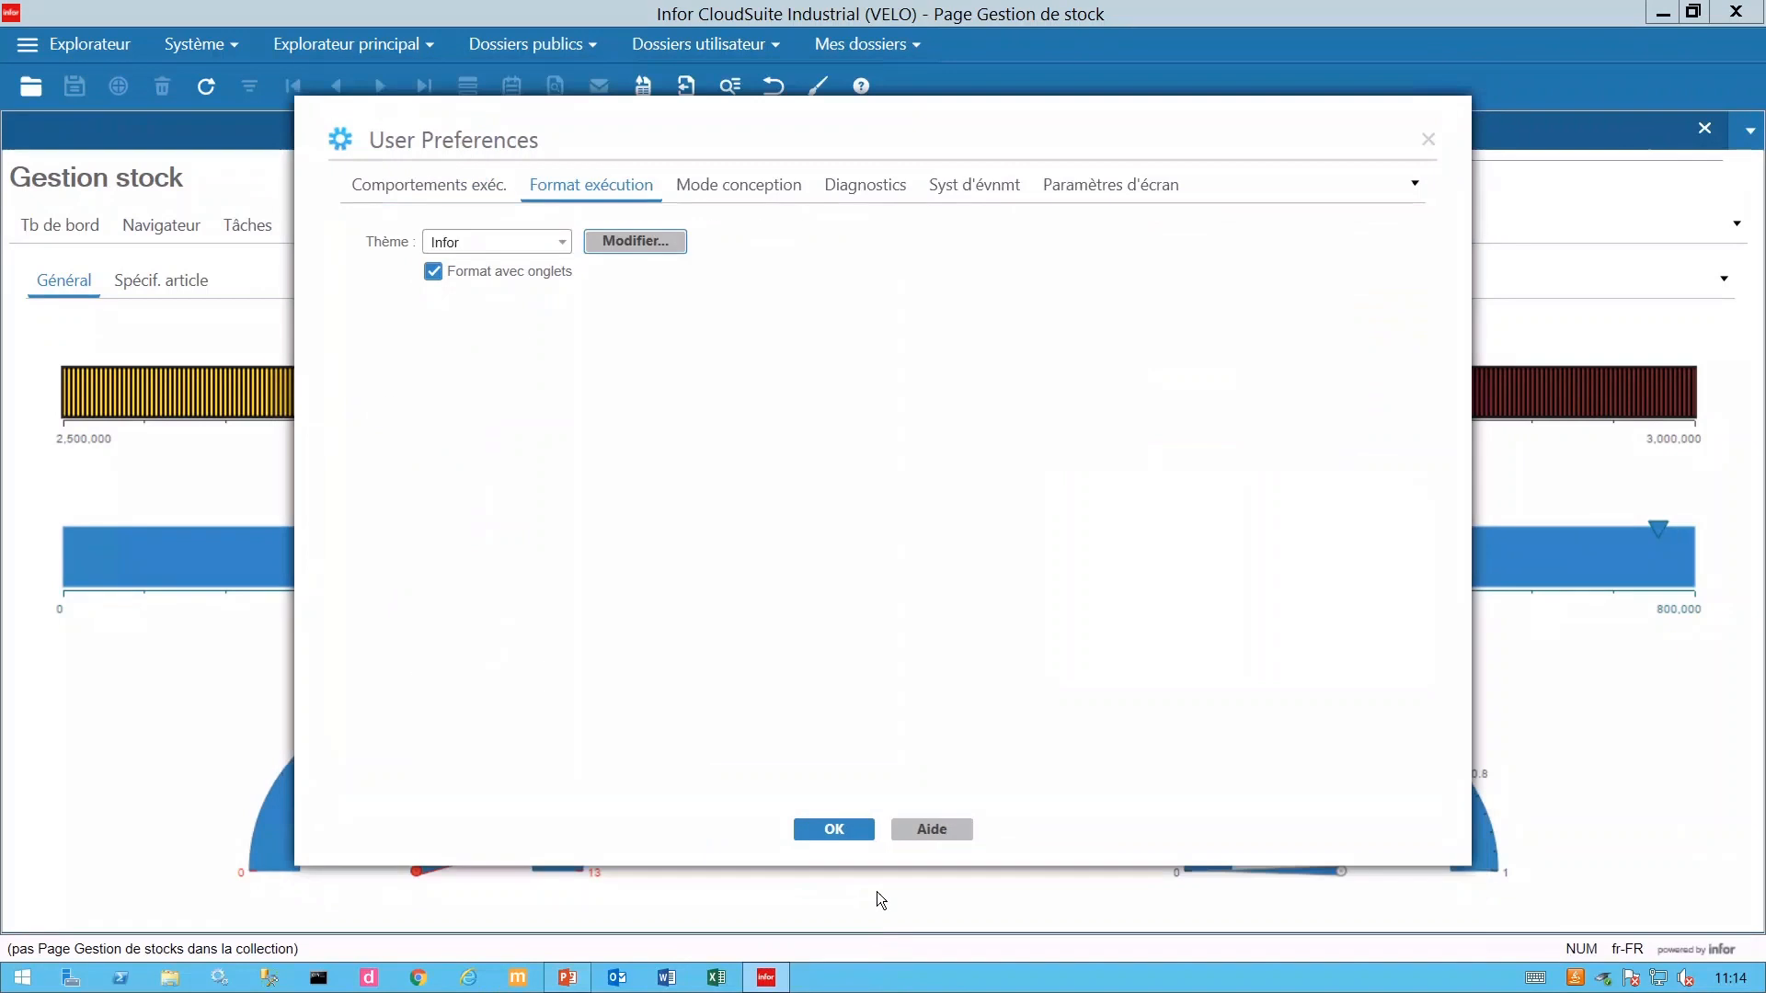
{"action": "left_click", "coordinate": [848, 835]}
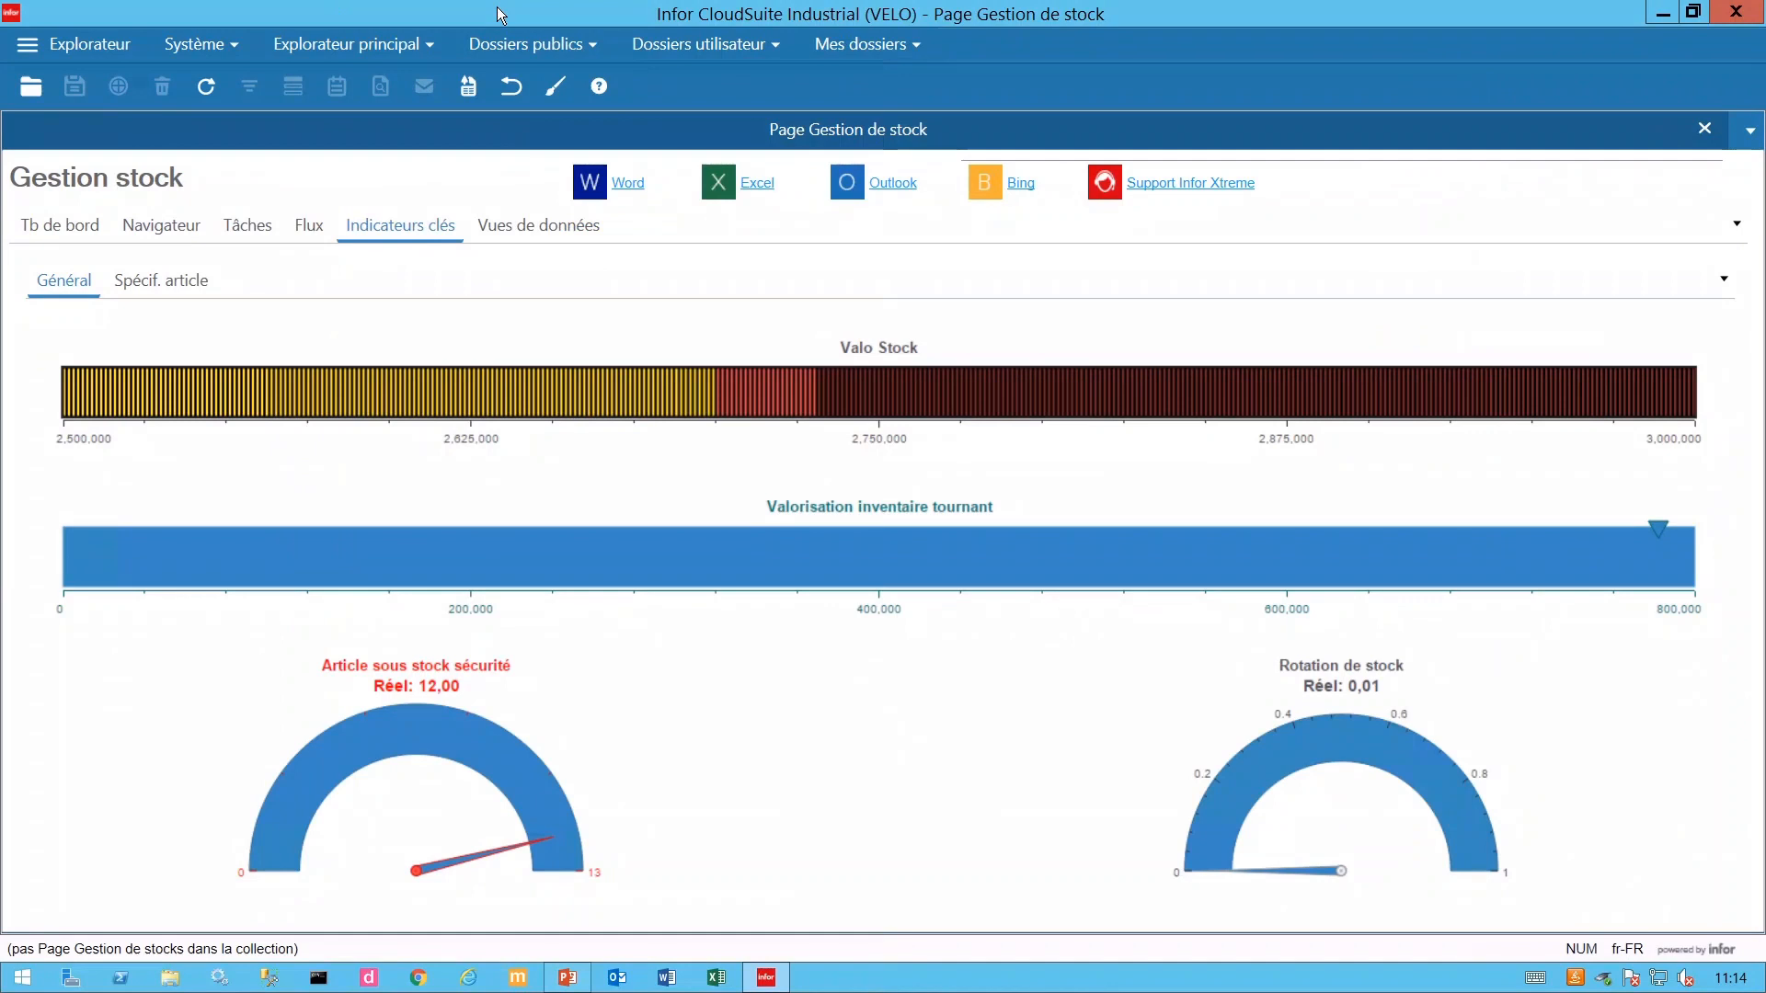
Review the source, alert and goal settings in the Valo Stock indicator's setup, and return to the Gestion de stock page.
{"action": "right_click", "coordinate": [707, 398]}
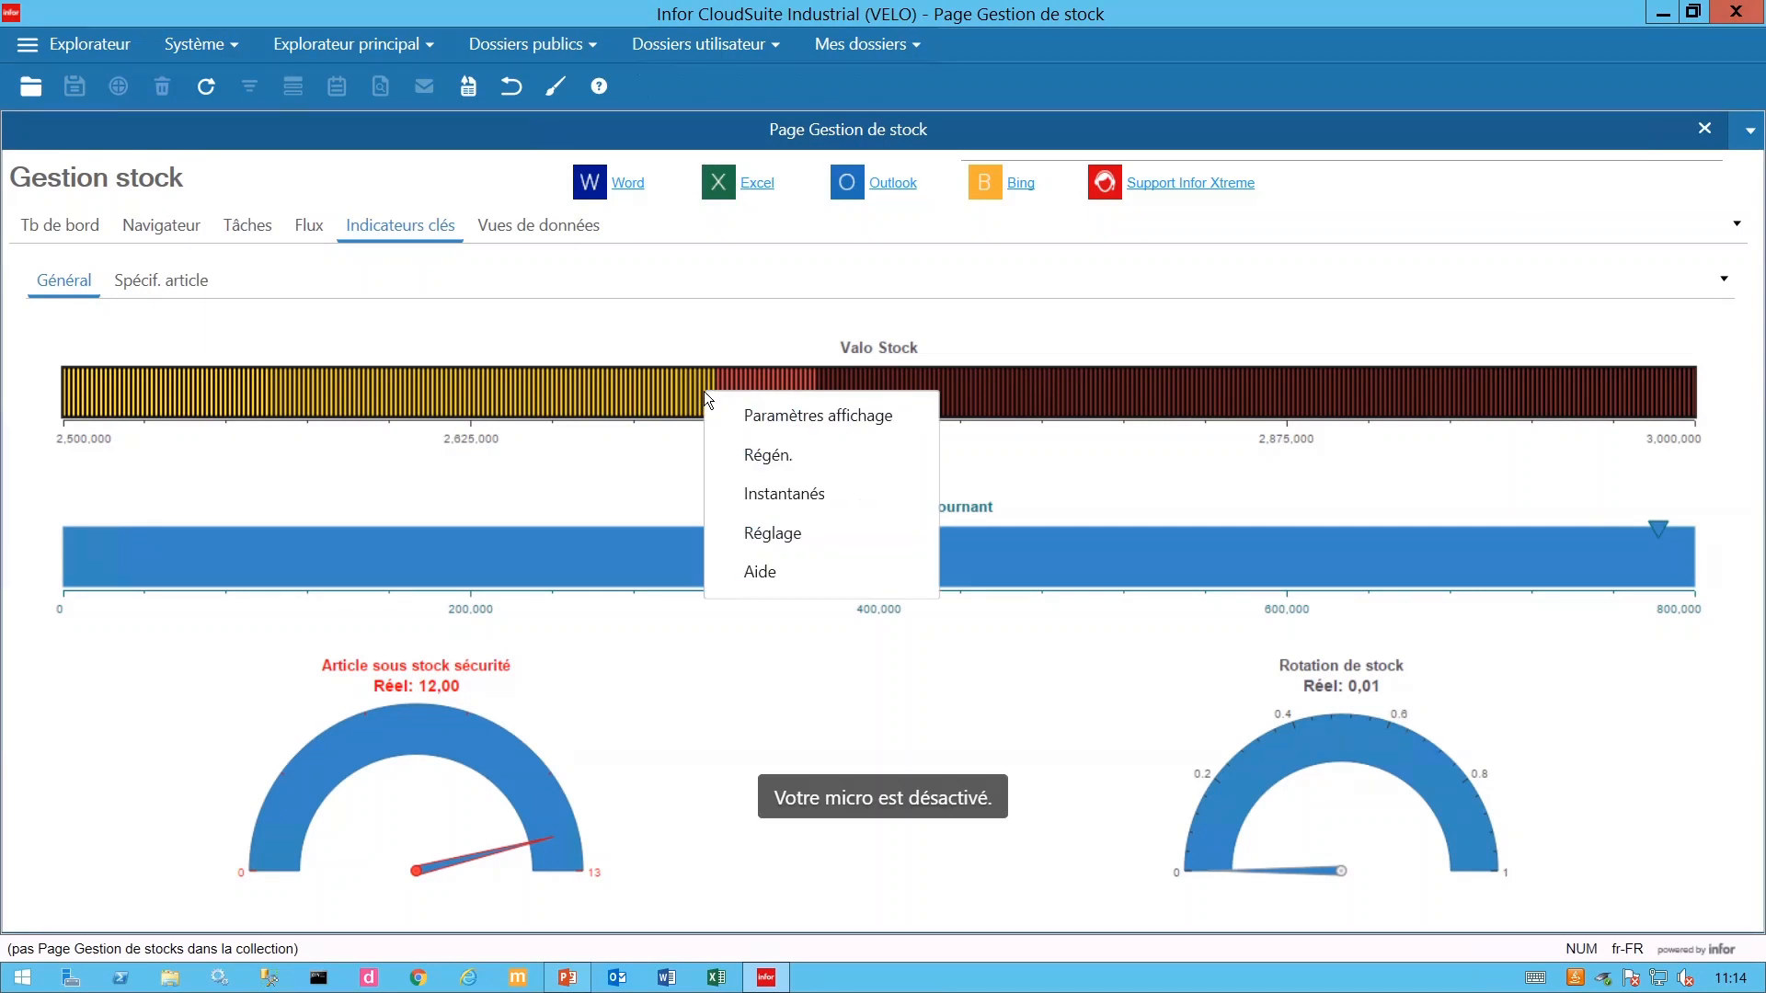
{"action": "left_click", "coordinate": [795, 540]}
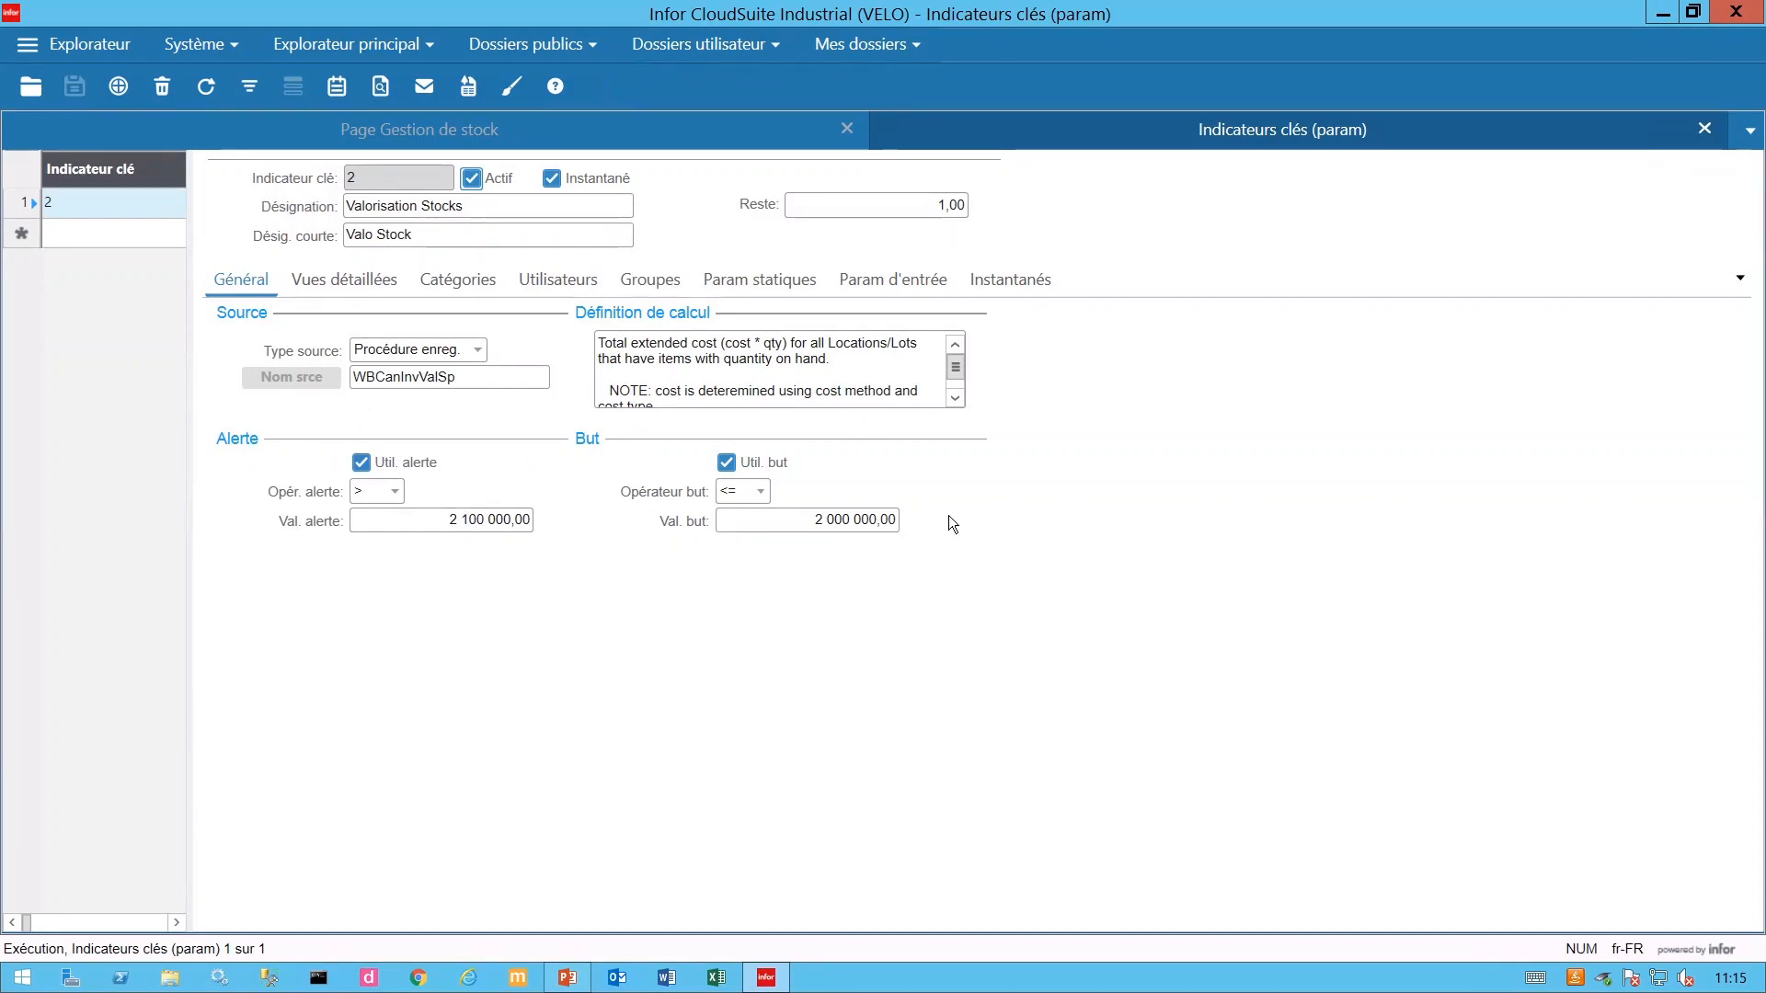
{"action": "left_click", "coordinate": [1705, 130]}
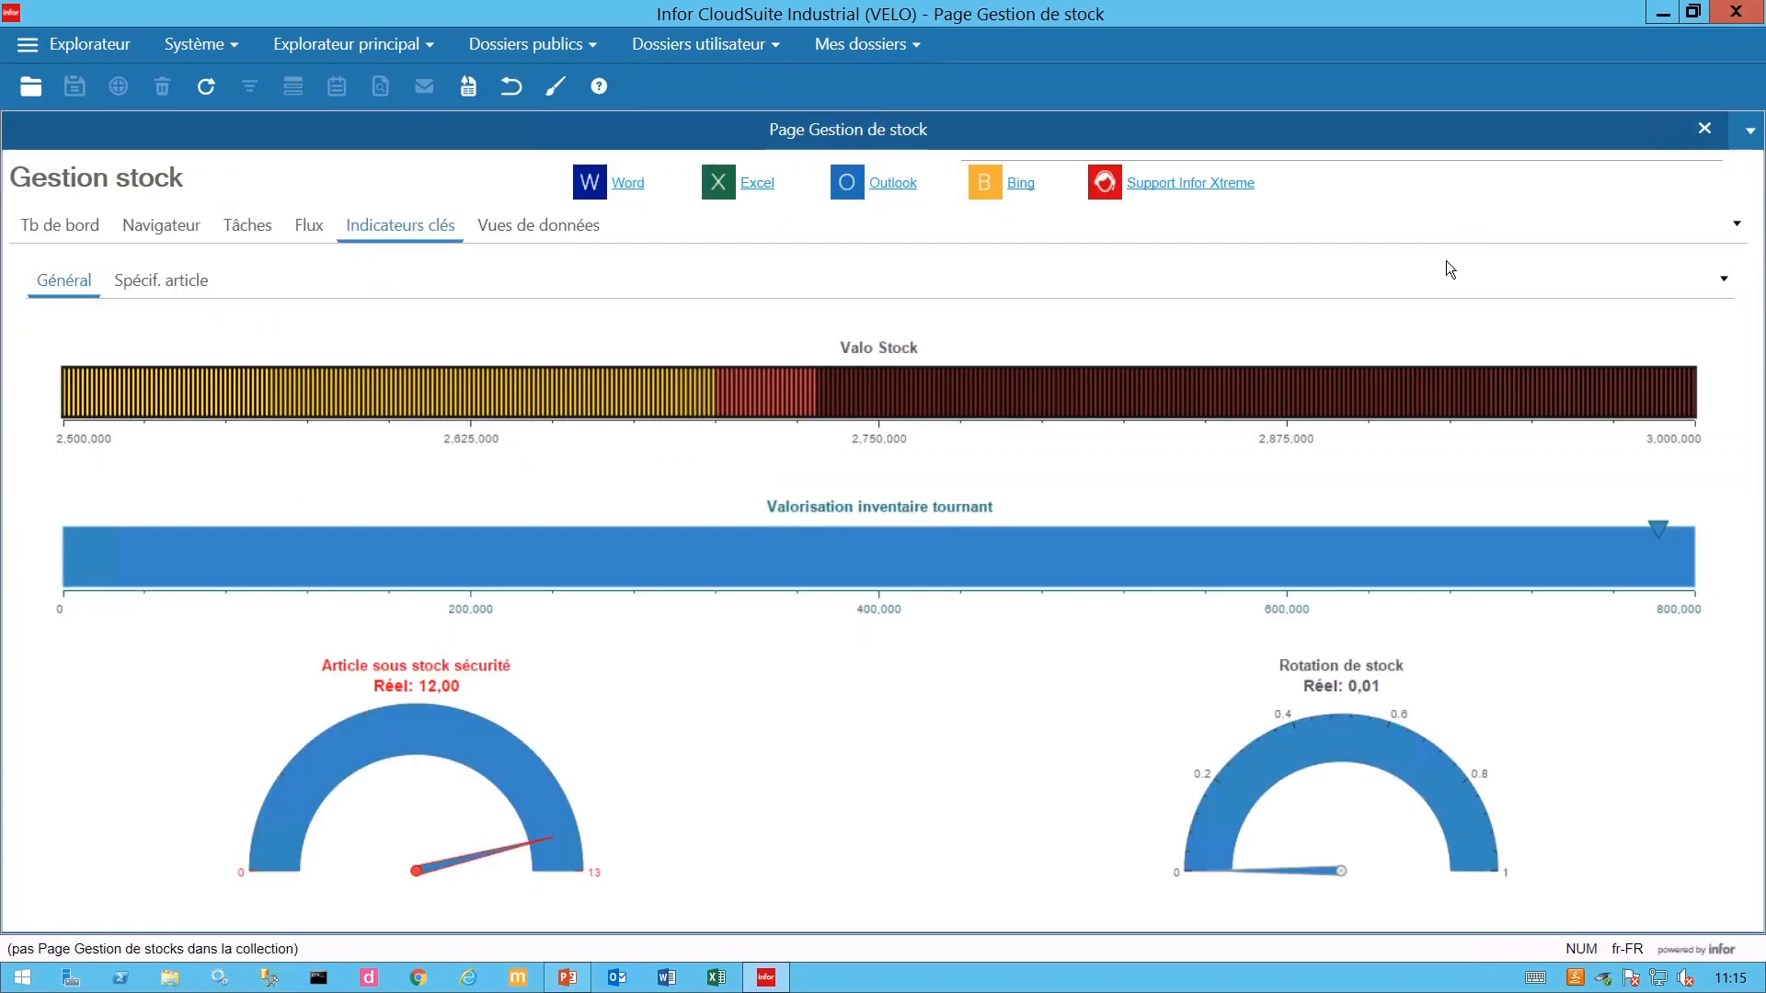
Clear the goal value and alert value overrides in the Valo Stock gauge's display parameters.
{"action": "right_click", "coordinate": [570, 394]}
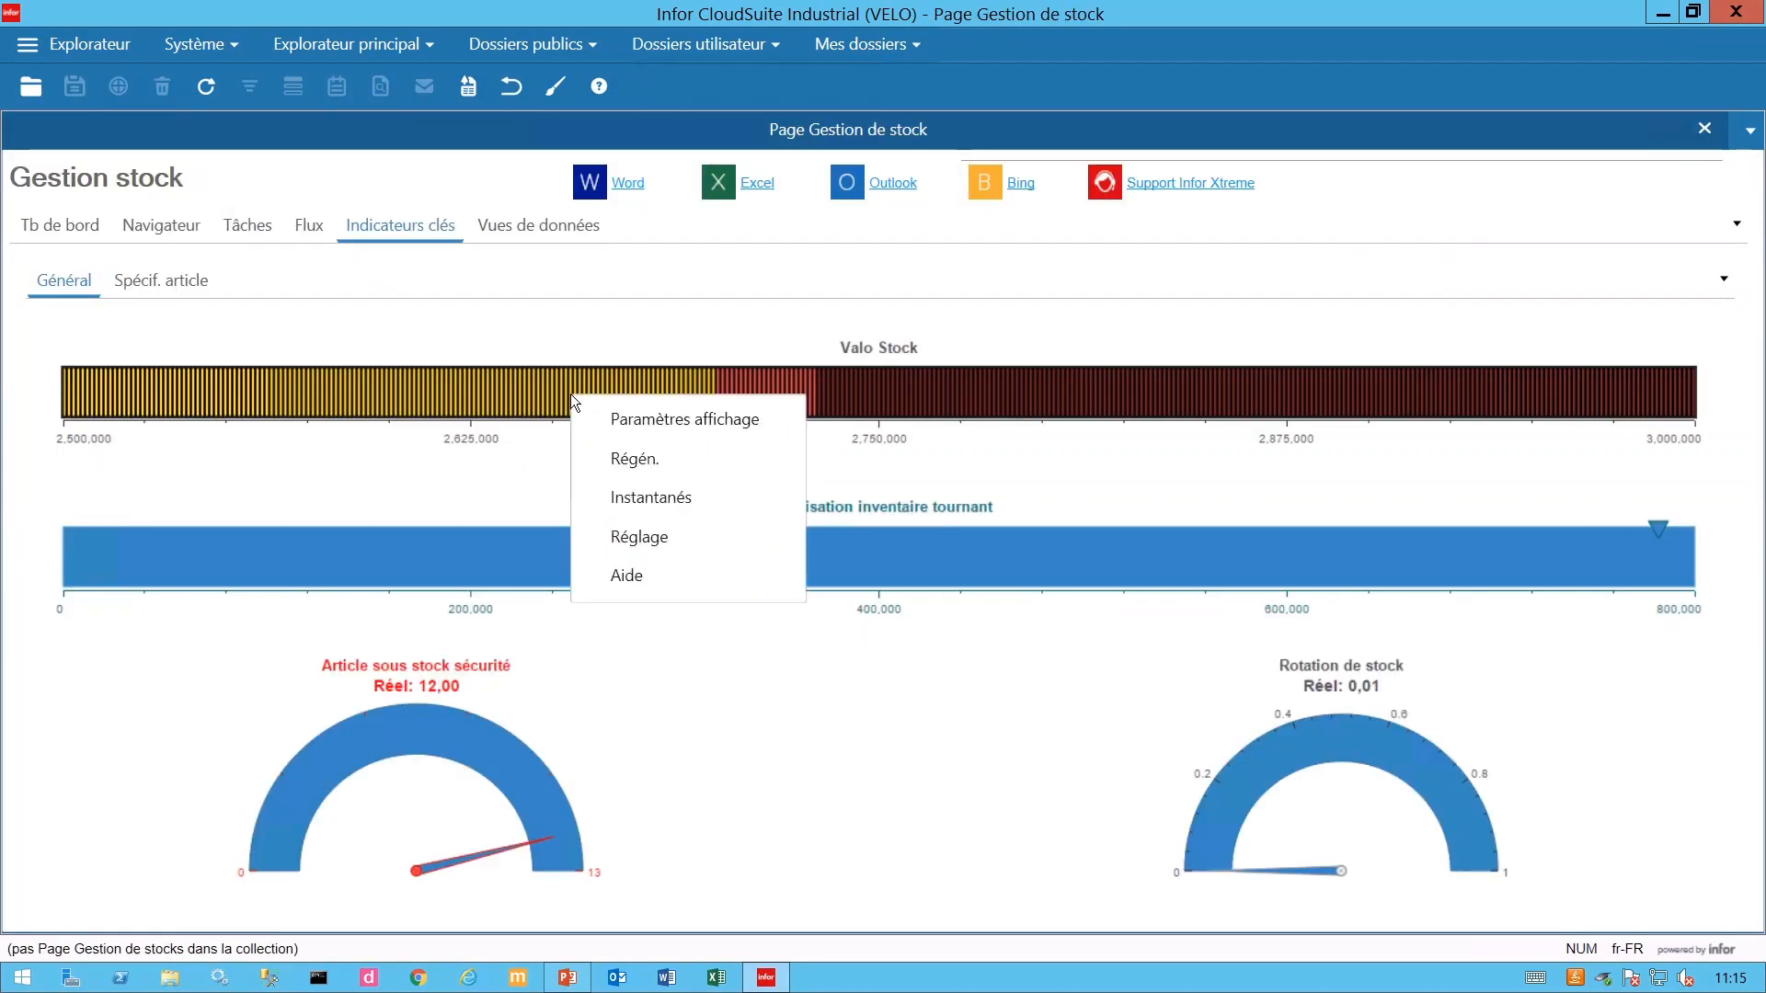
{"action": "left_click", "coordinate": [643, 419]}
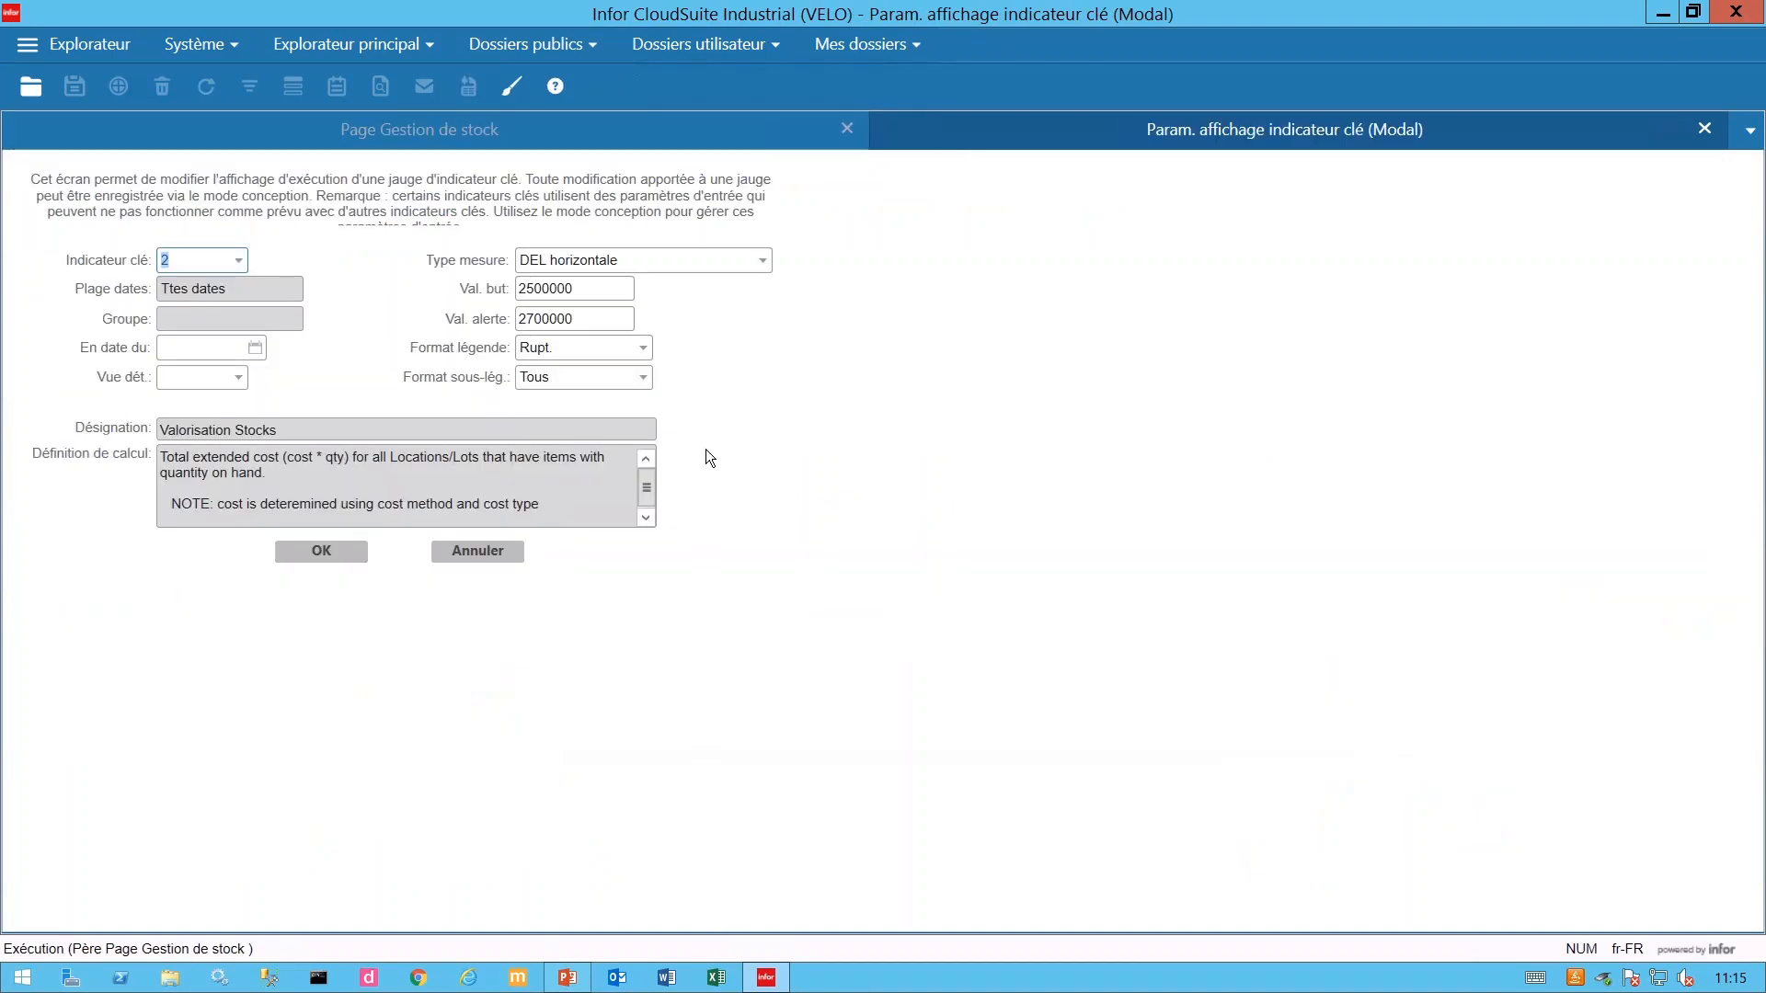
{"action": "left_click", "coordinate": [595, 286]}
{"action": "key", "text": "Delete"}
{"action": "left_click", "coordinate": [585, 320]}
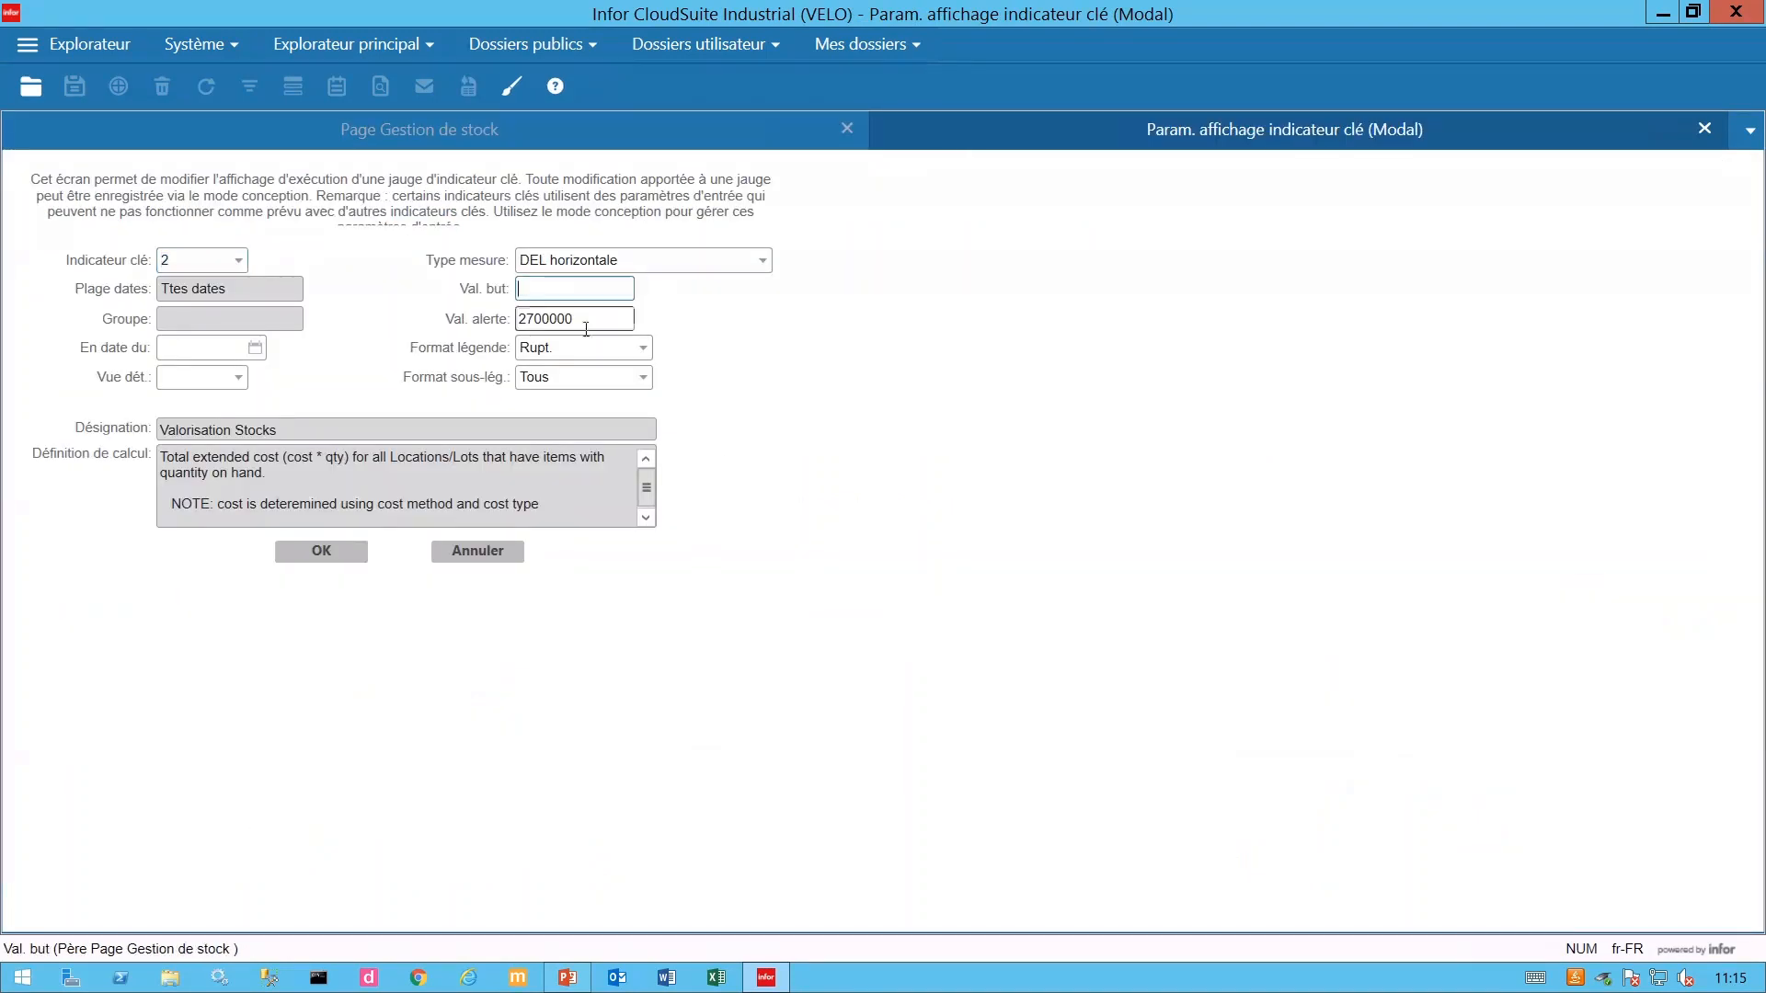
{"action": "key", "text": "Delete"}
{"action": "left_click", "coordinate": [340, 554]}
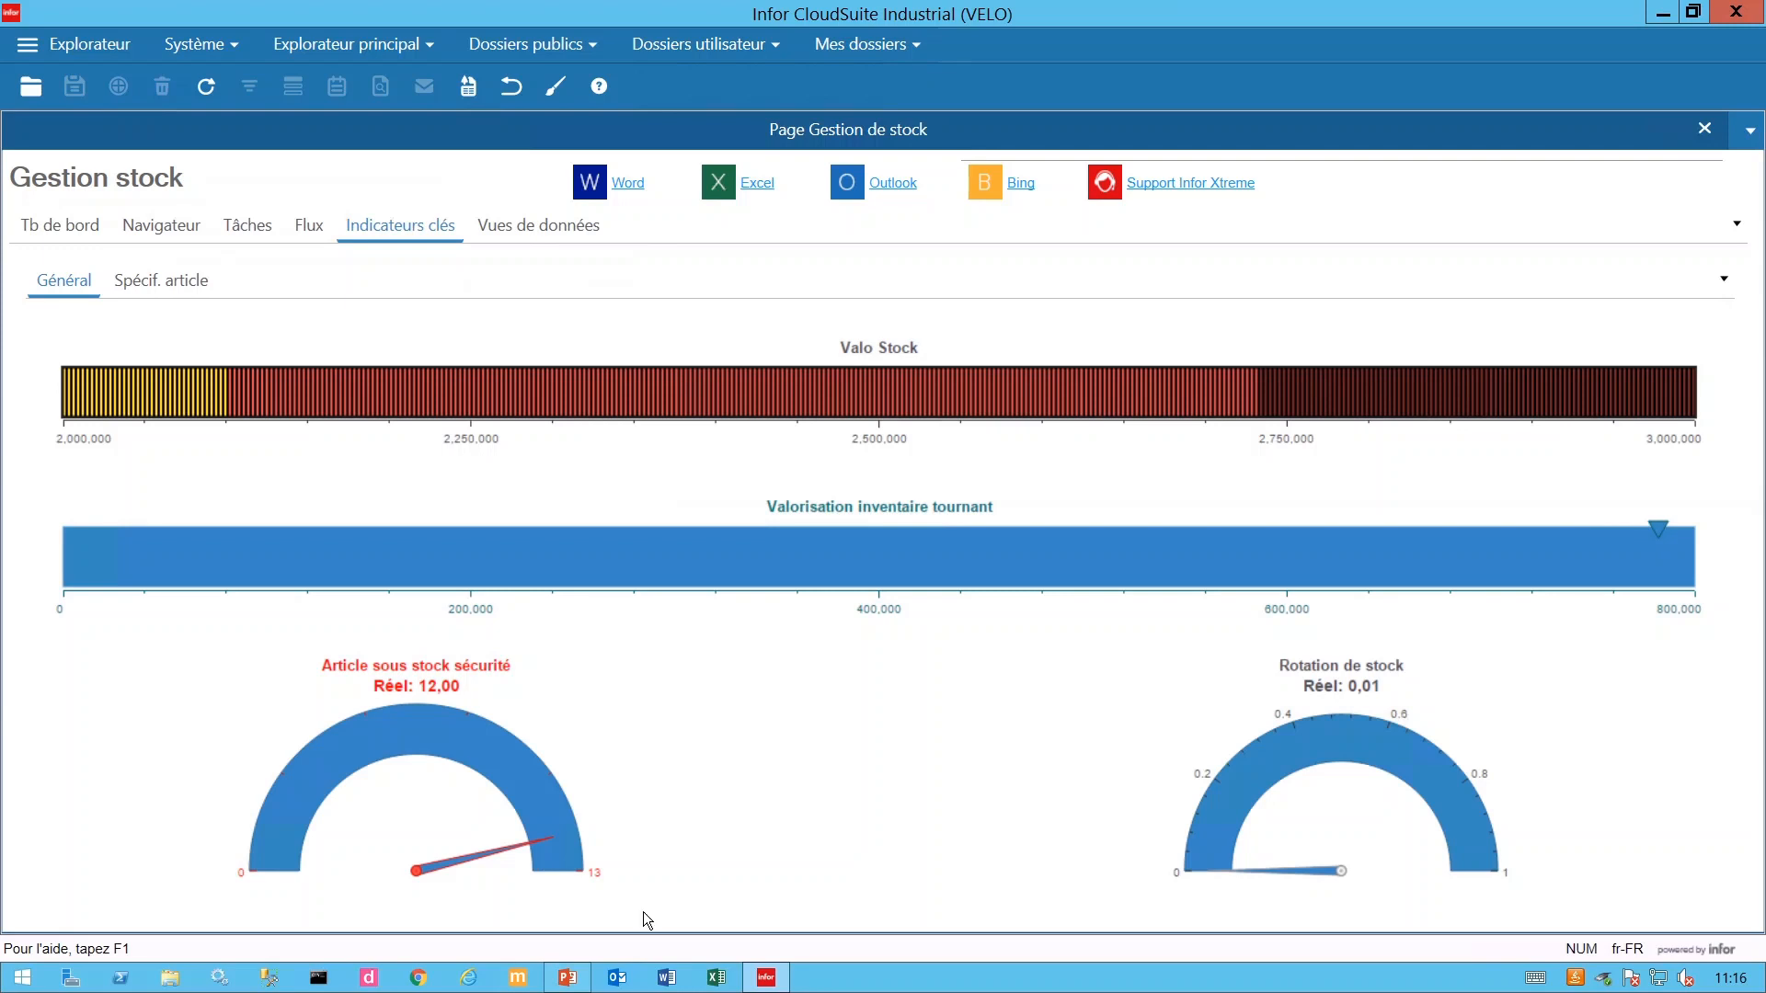
Open the Indicateurs clés screen from the personal folders and list the indicators of the Stocks category.
{"action": "left_click", "coordinate": [911, 42]}
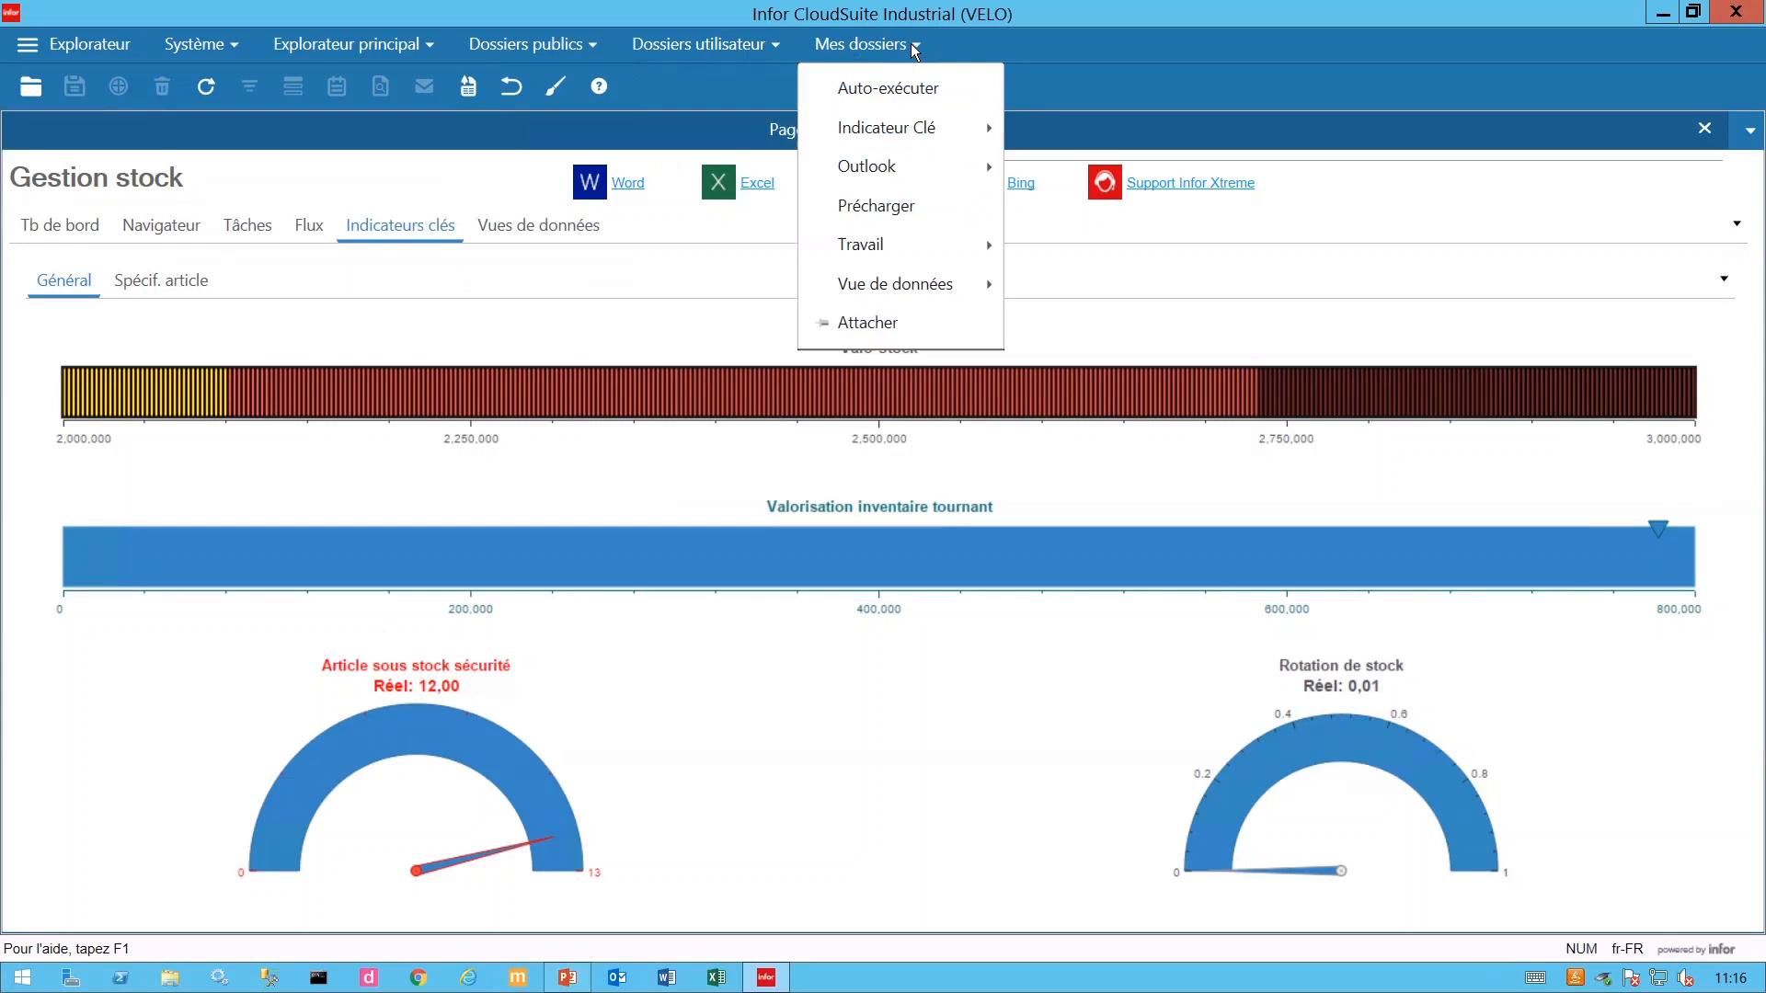
{"action": "mouse_move", "coordinate": [913, 122]}
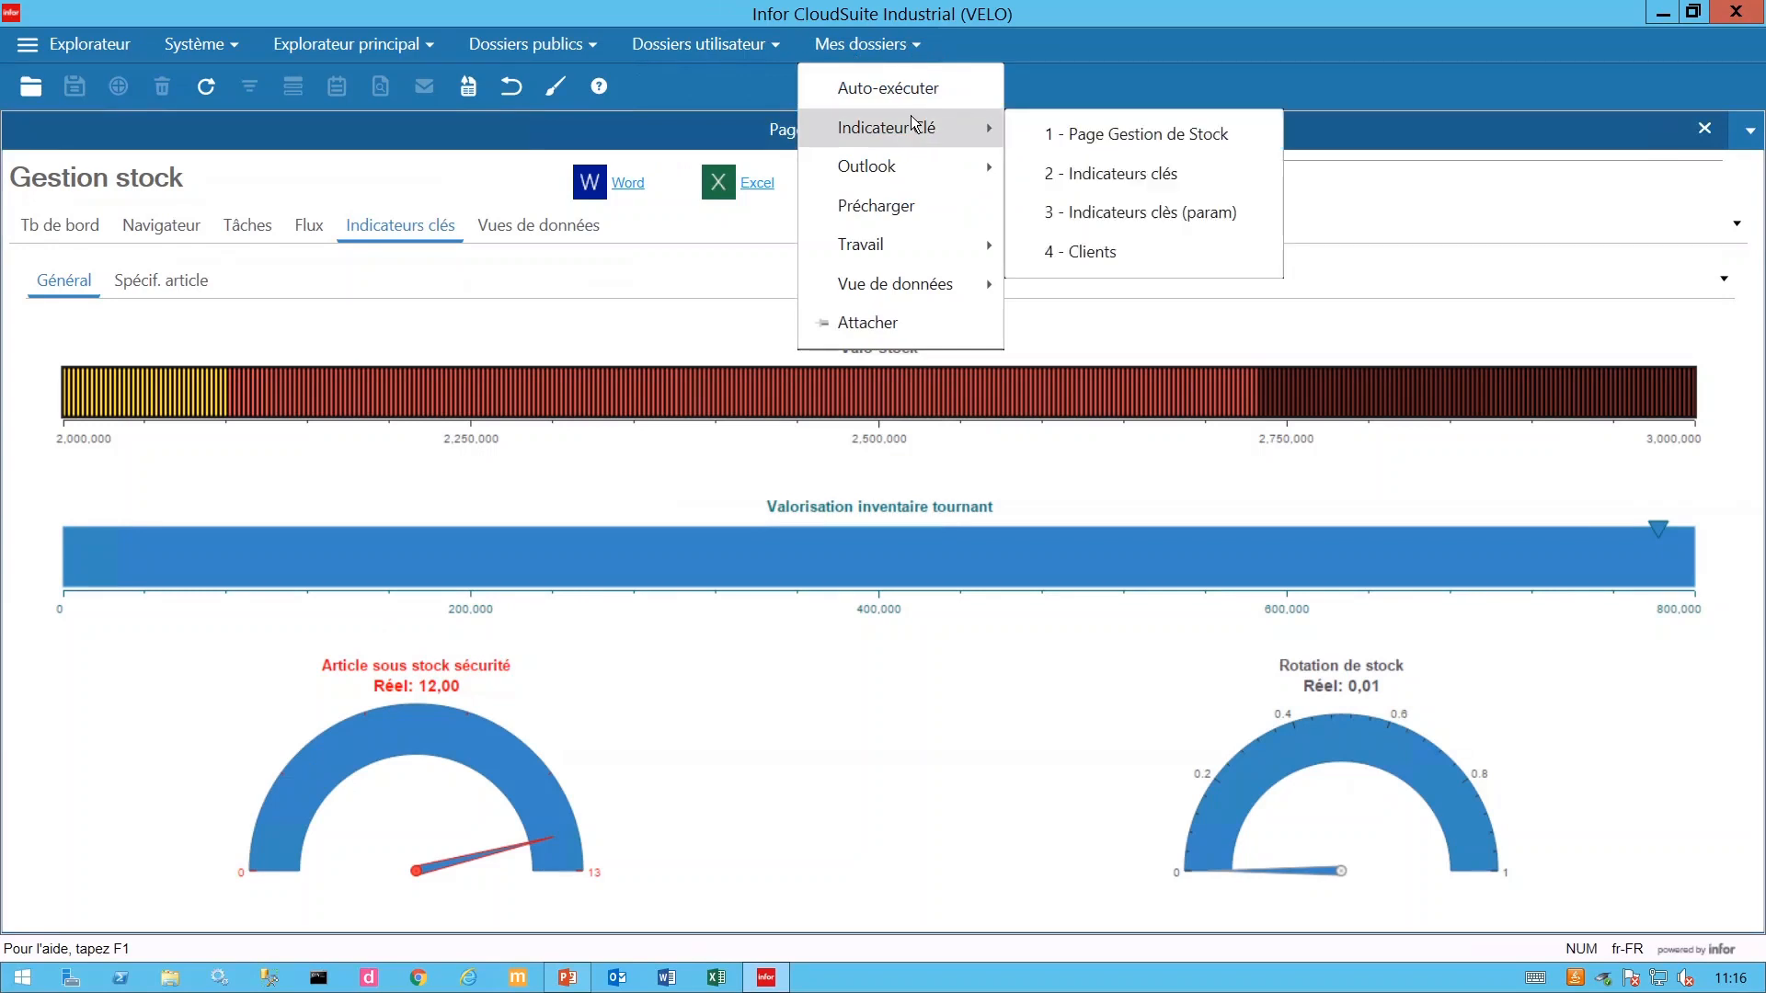
{"action": "left_click", "coordinate": [1122, 177]}
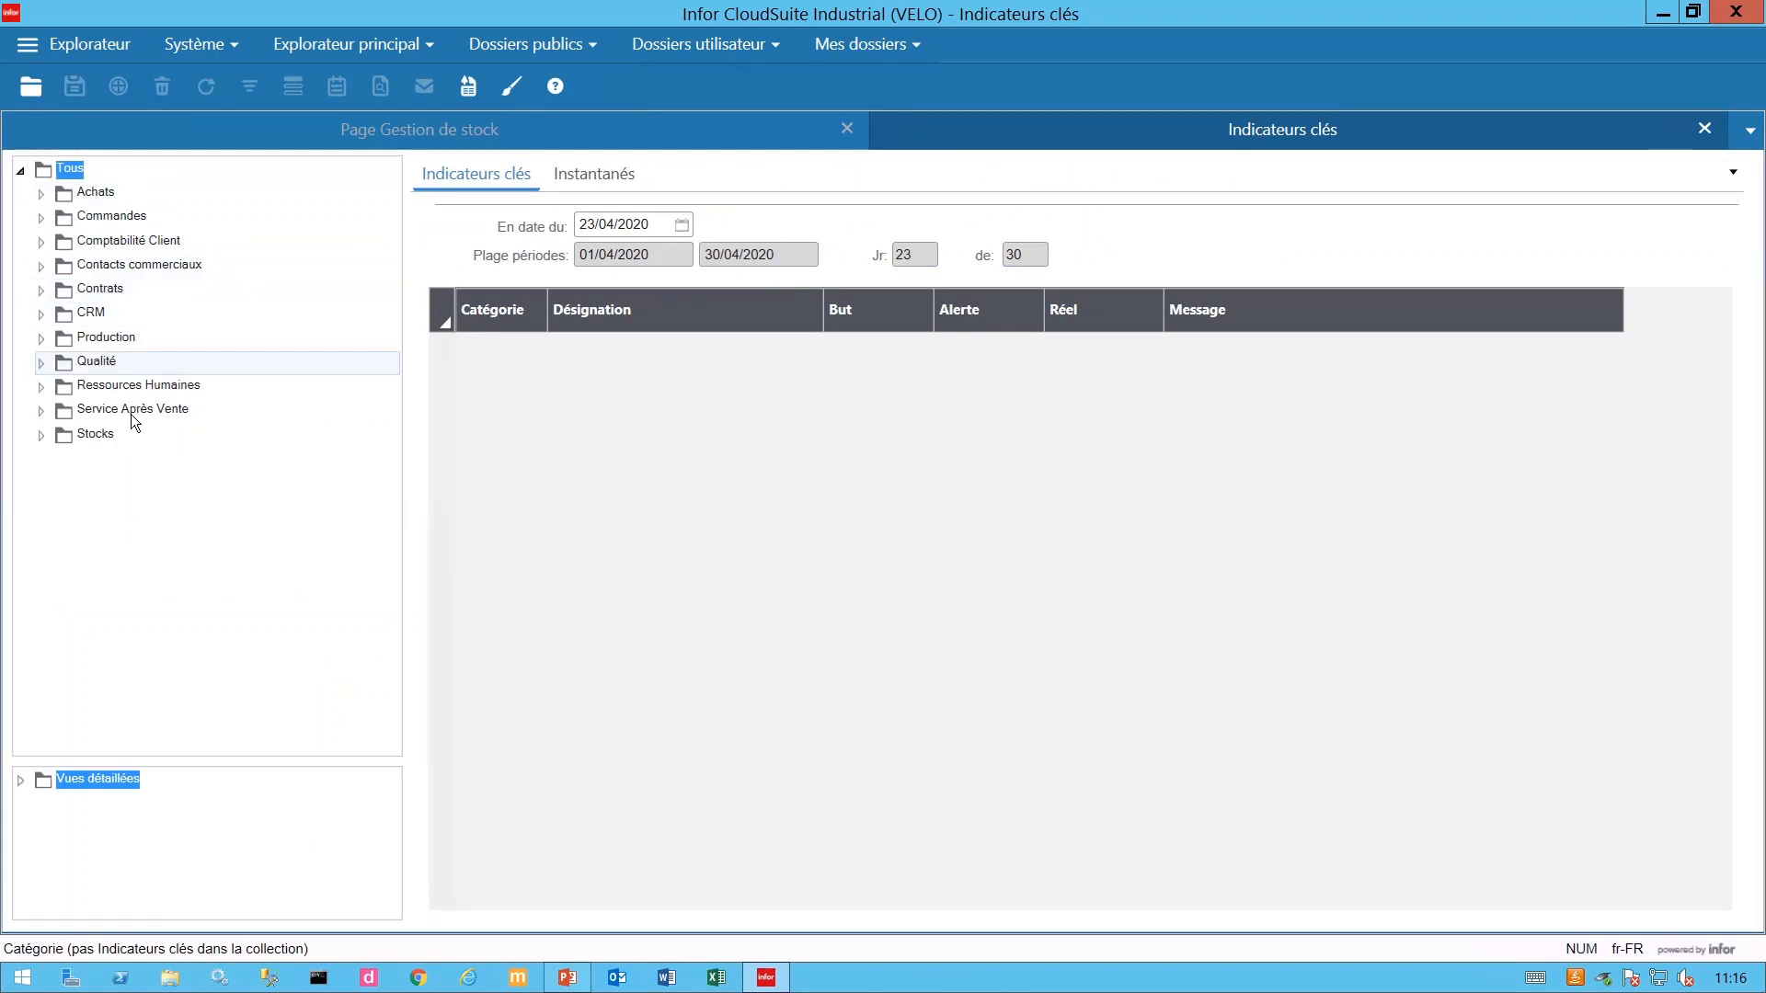
{"action": "left_click", "coordinate": [84, 437]}
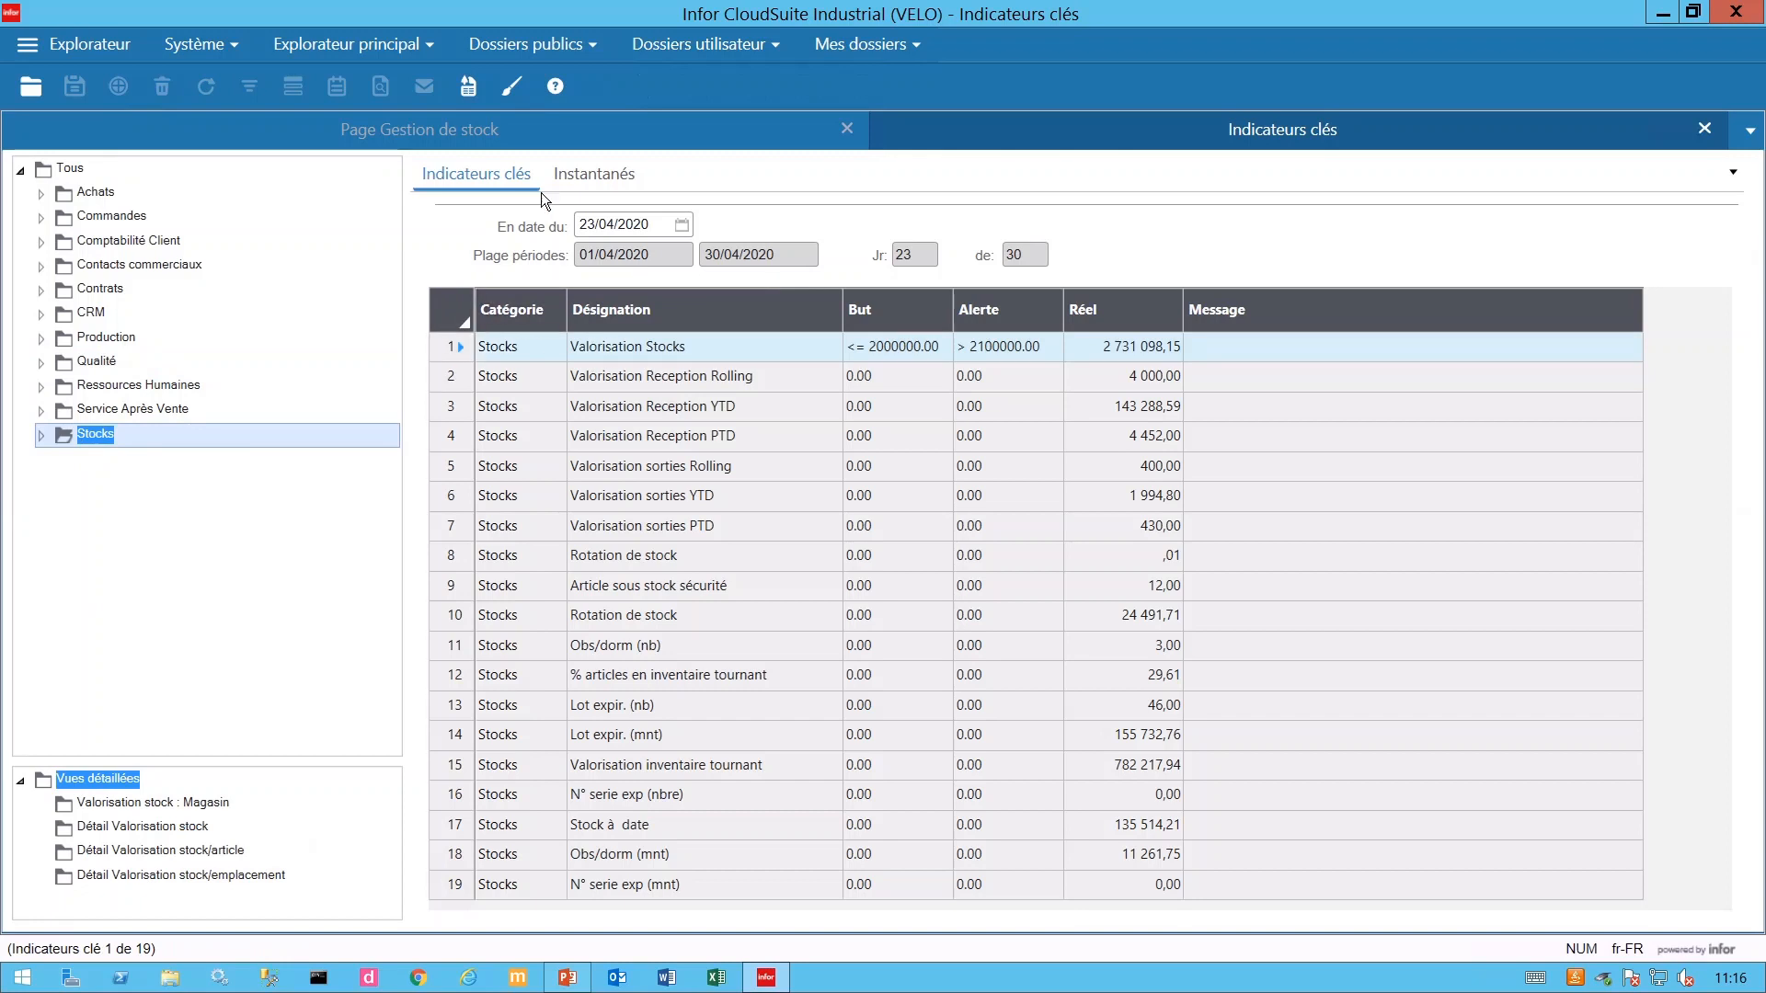
View the Stocks category's snapshots with start date 01/04/2020, and select the snapshot dated 20/04/2020.
{"action": "left_click", "coordinate": [588, 179]}
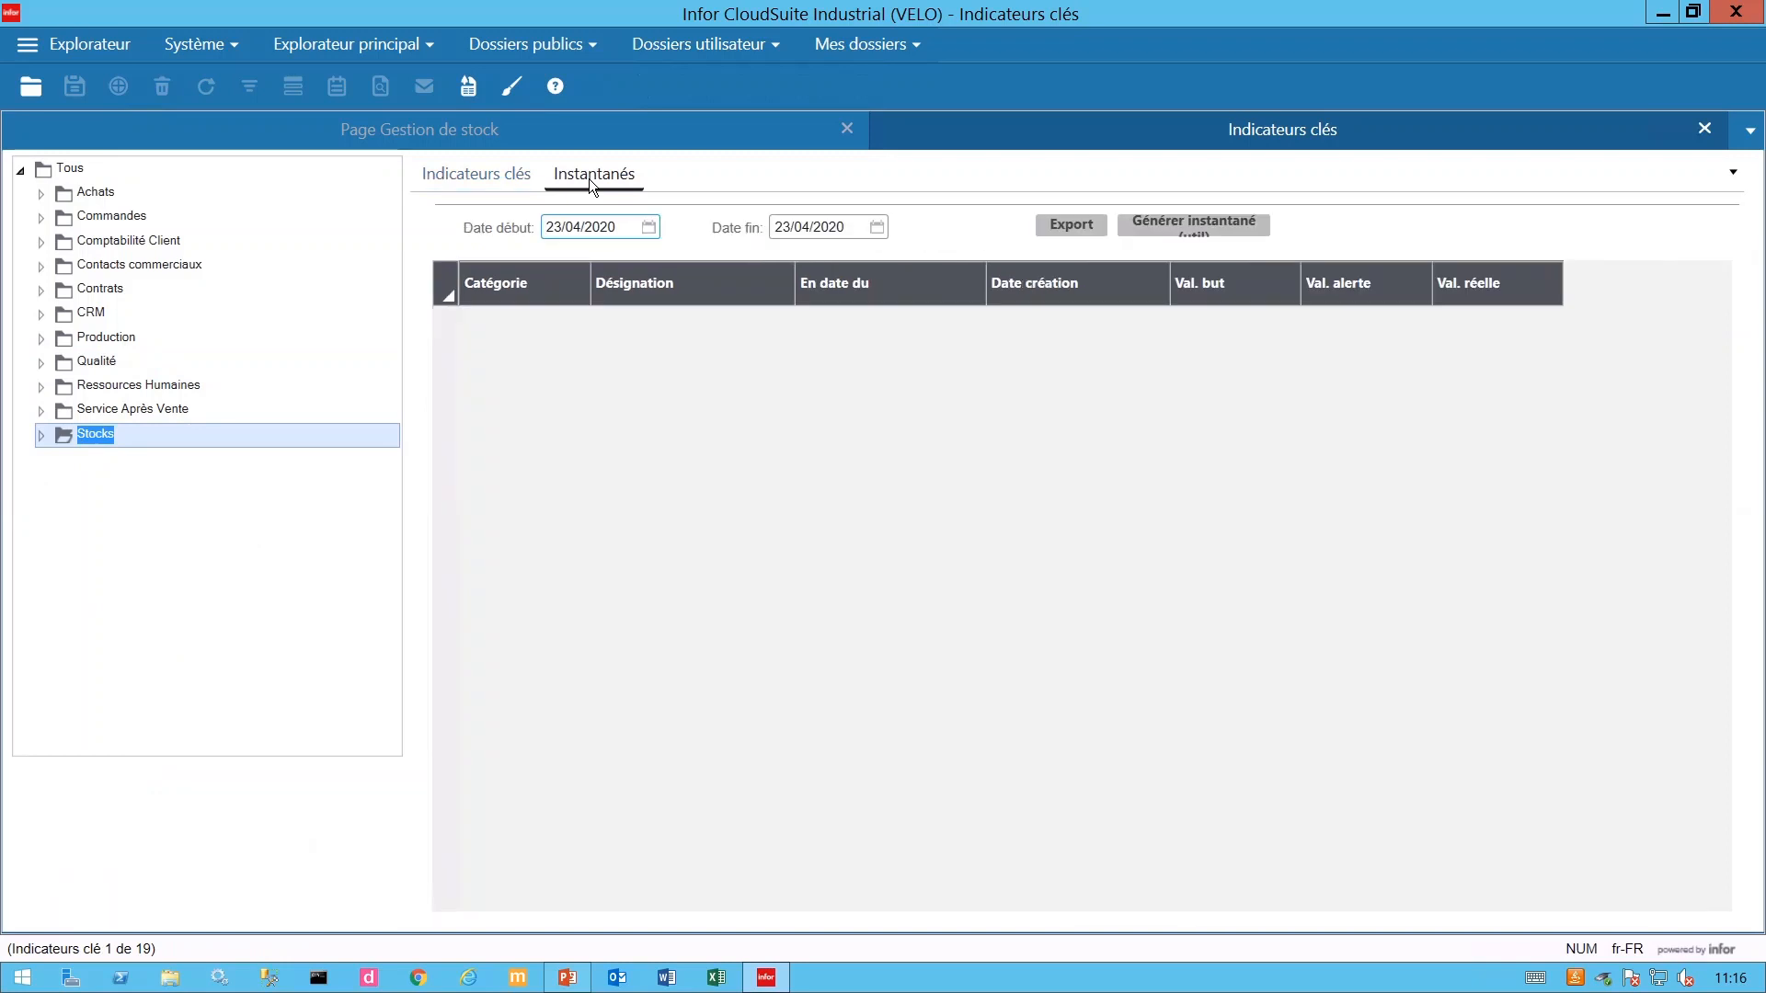
{"action": "left_click", "coordinate": [648, 228]}
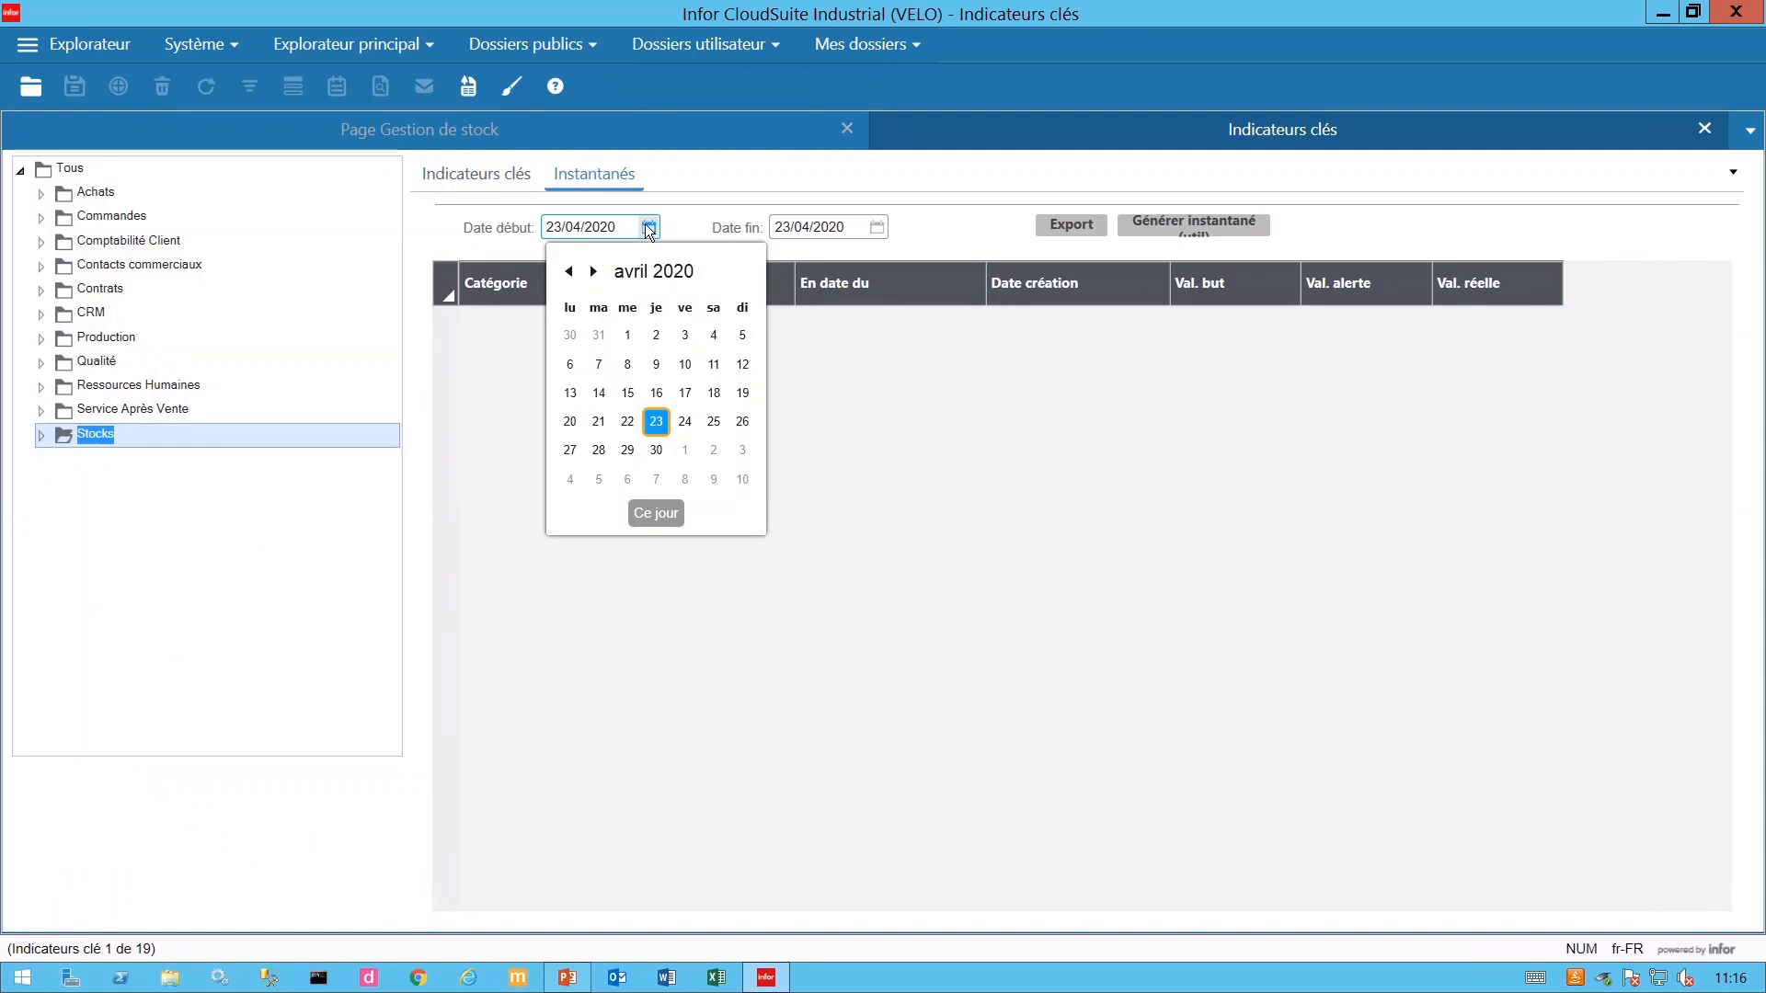
{"action": "left_click", "coordinate": [627, 334]}
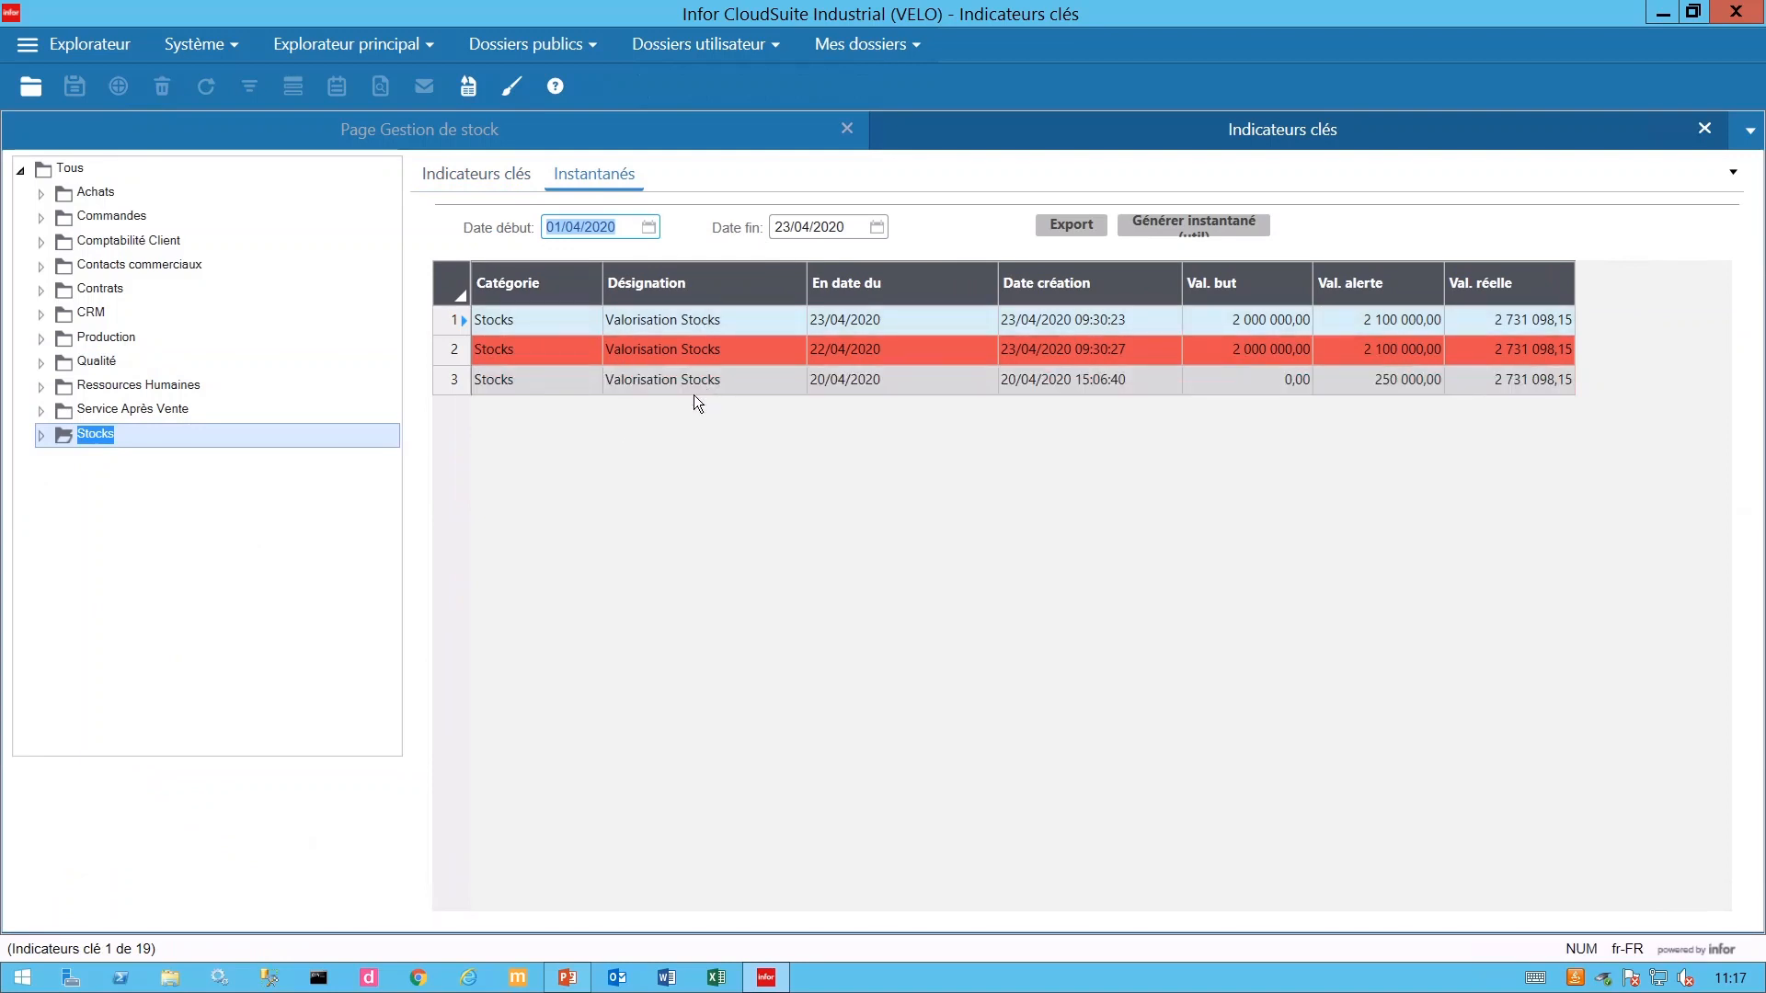
{"action": "left_click", "coordinate": [653, 380]}
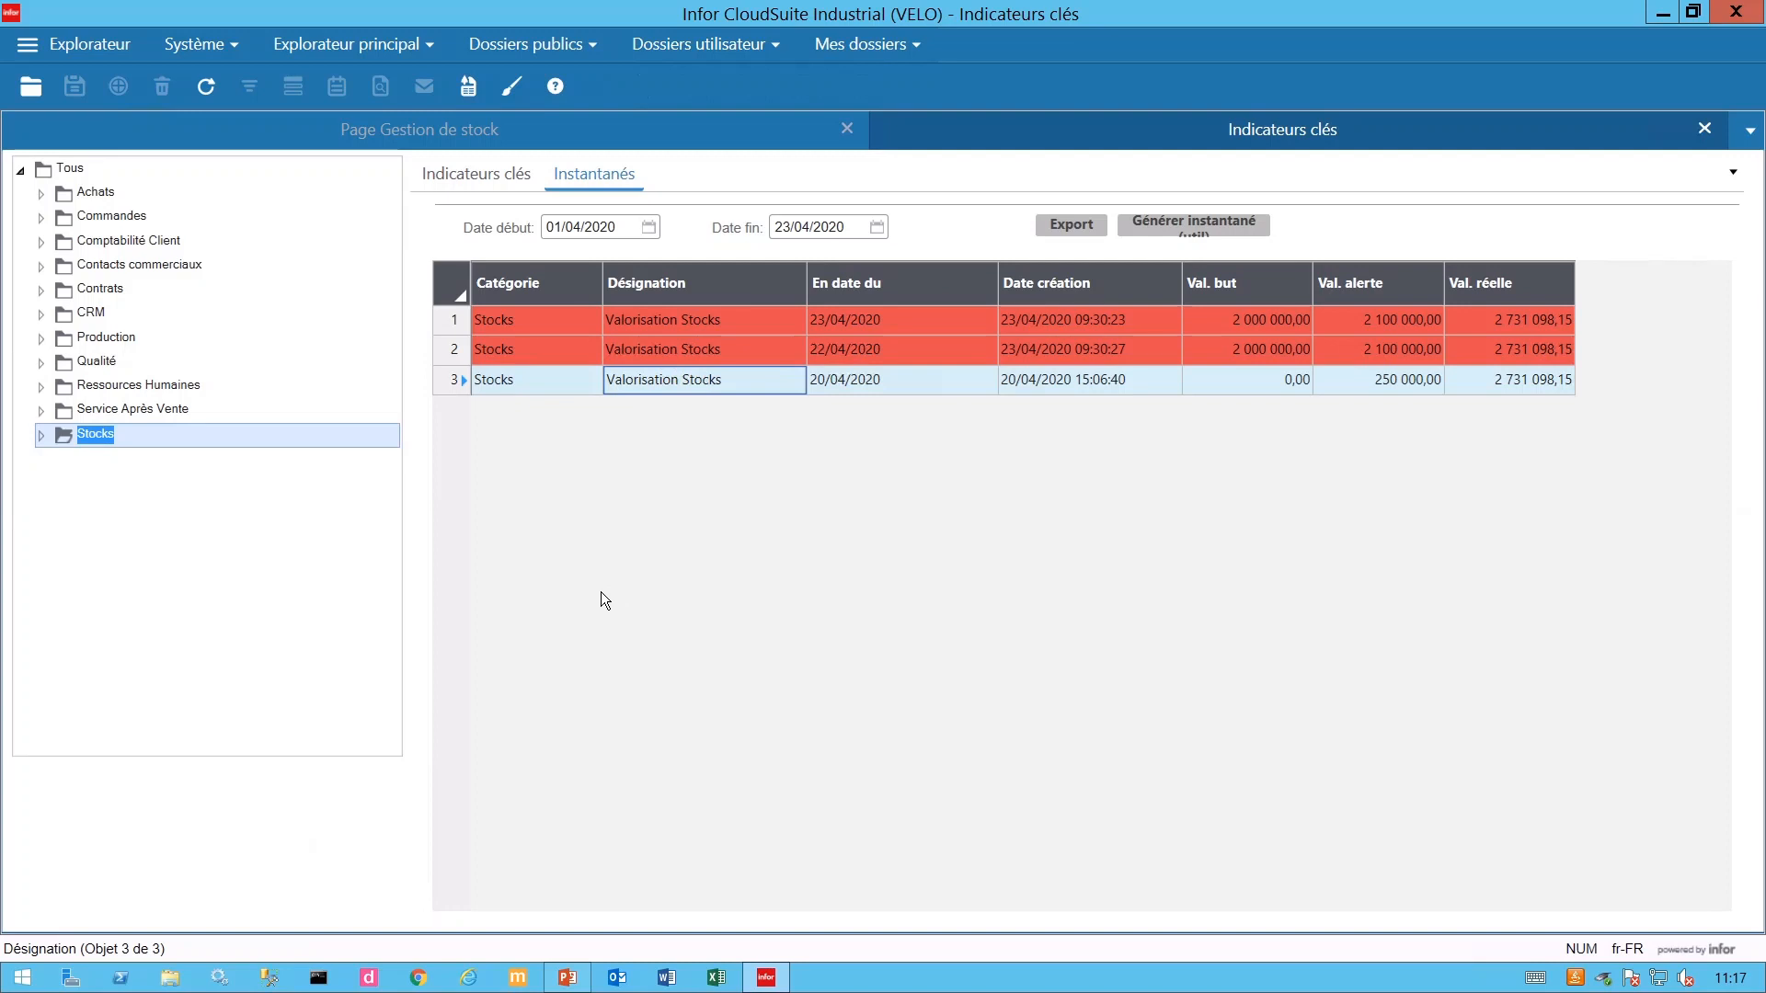
Examine the Valorisation stock : Magasin detailed view and its secondary view from the Stocks indicators, and close the Indicateurs clés screen.
{"action": "left_click", "coordinate": [488, 174]}
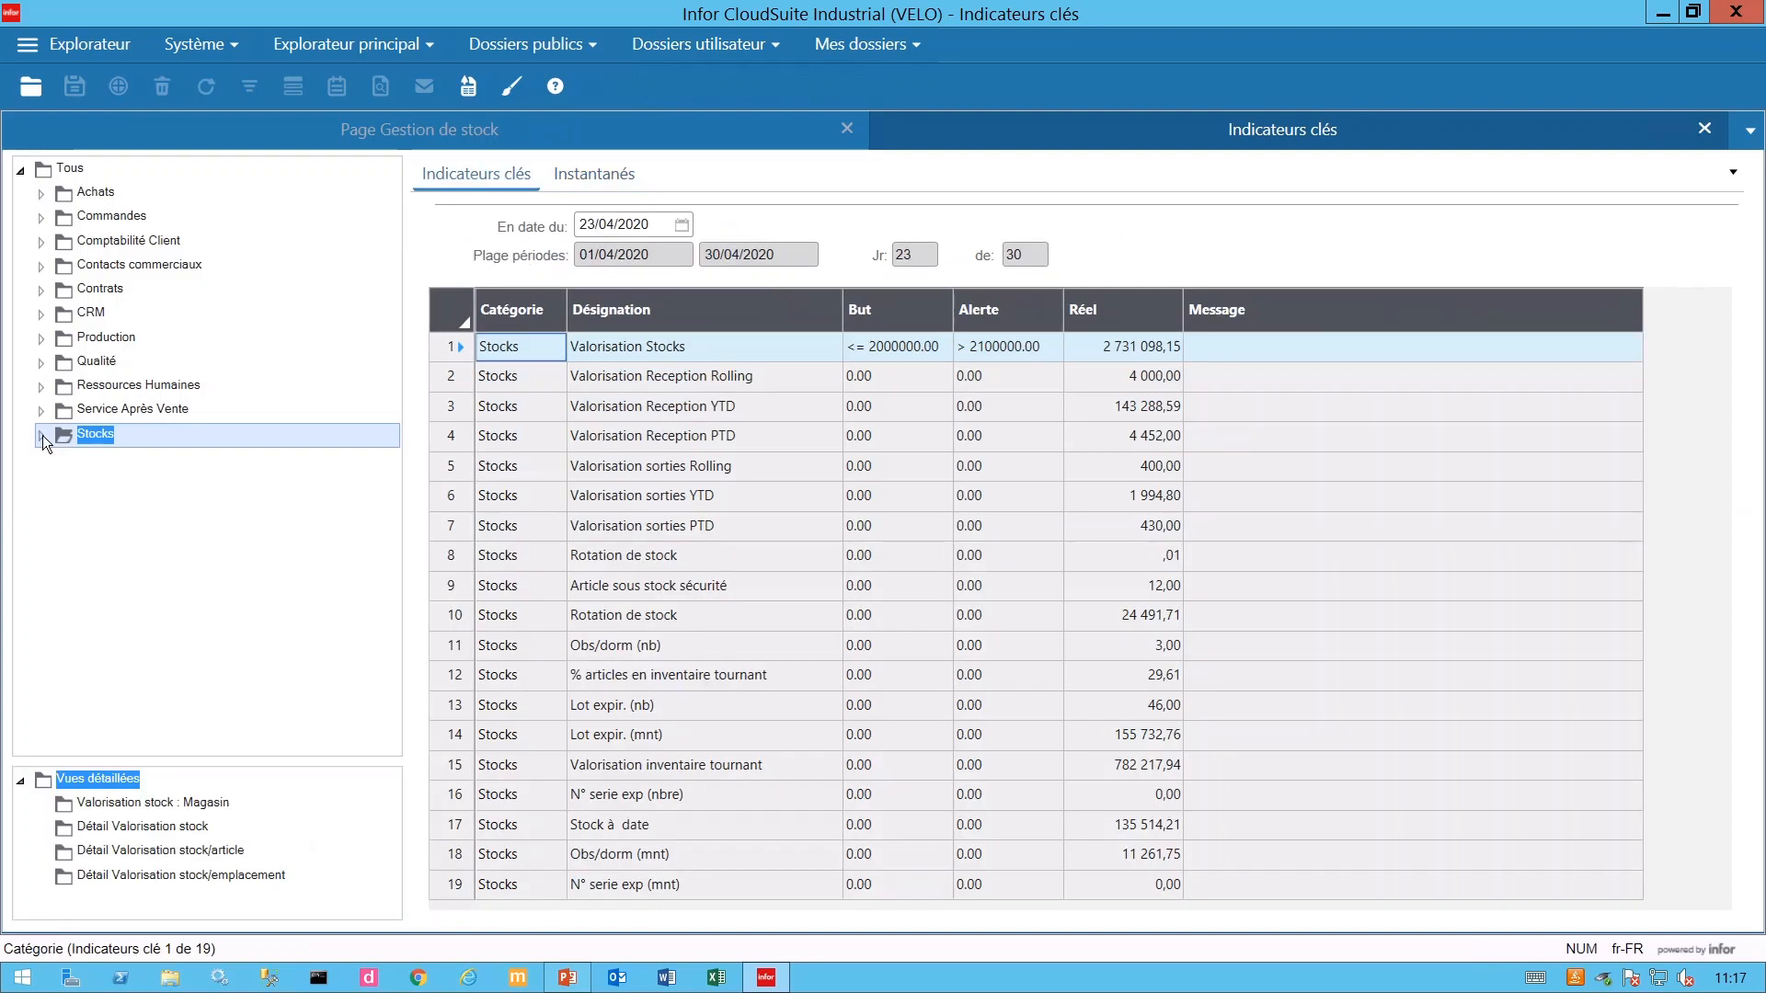
{"action": "left_click", "coordinate": [42, 435]}
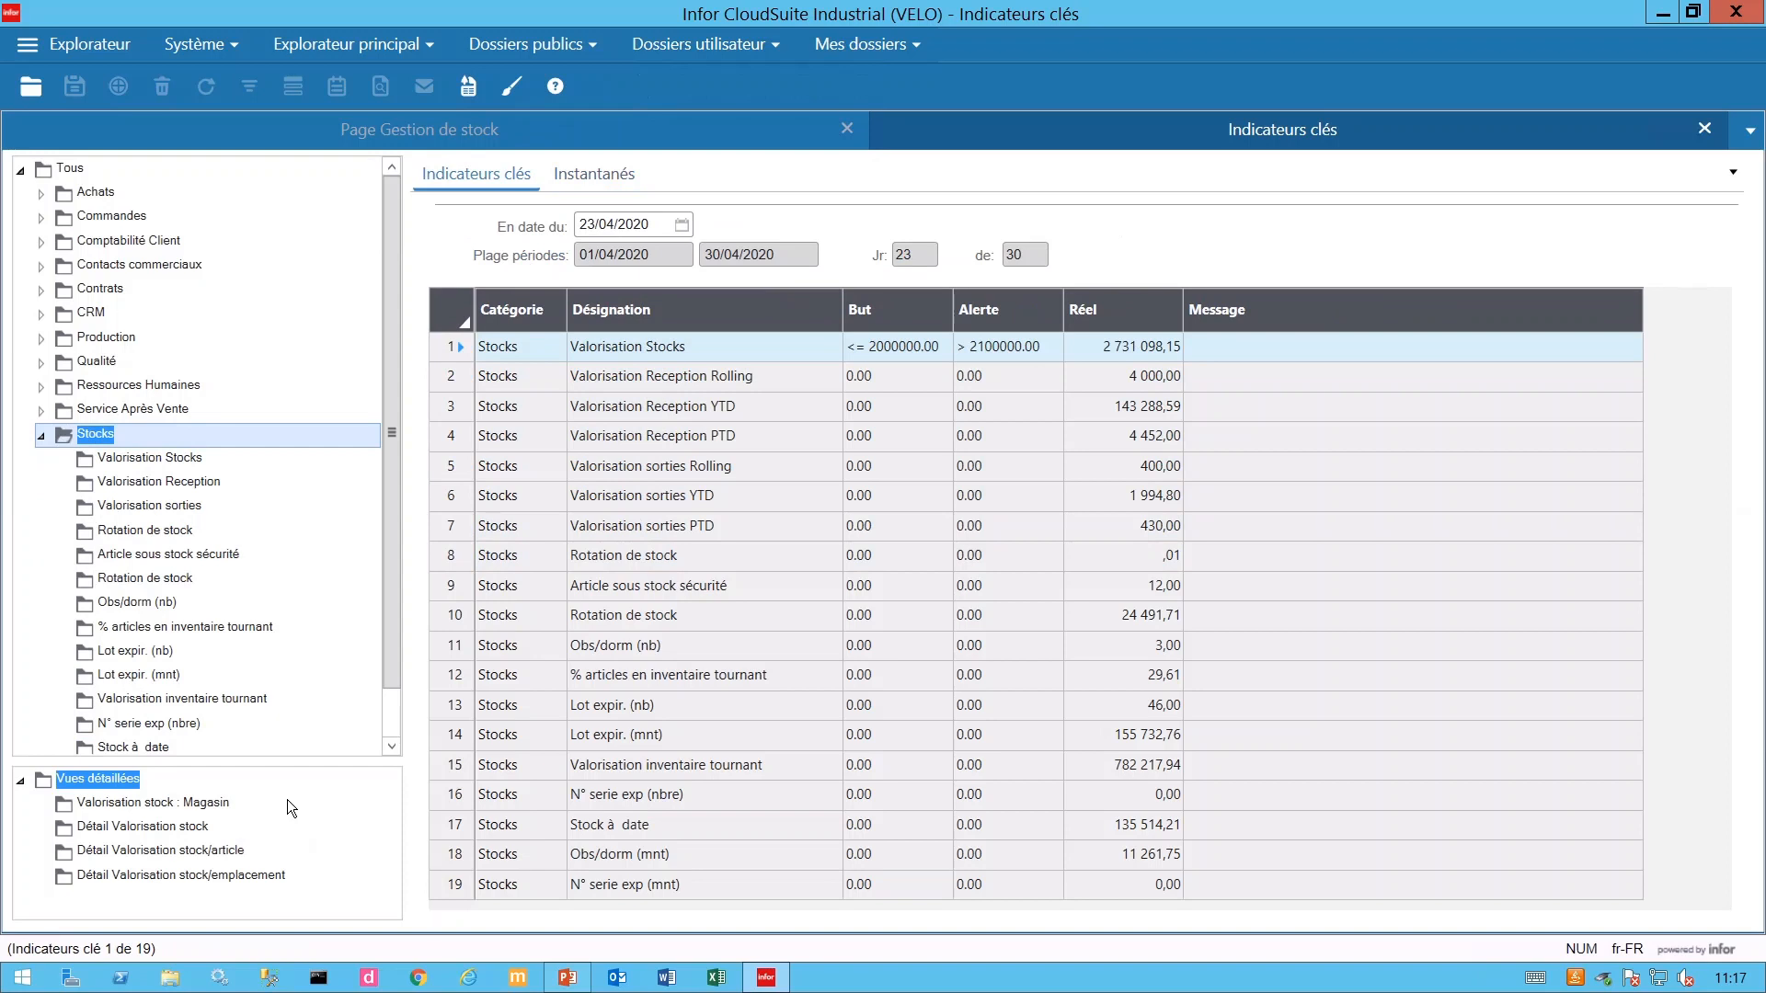
{"action": "double_click", "coordinate": [75, 811]}
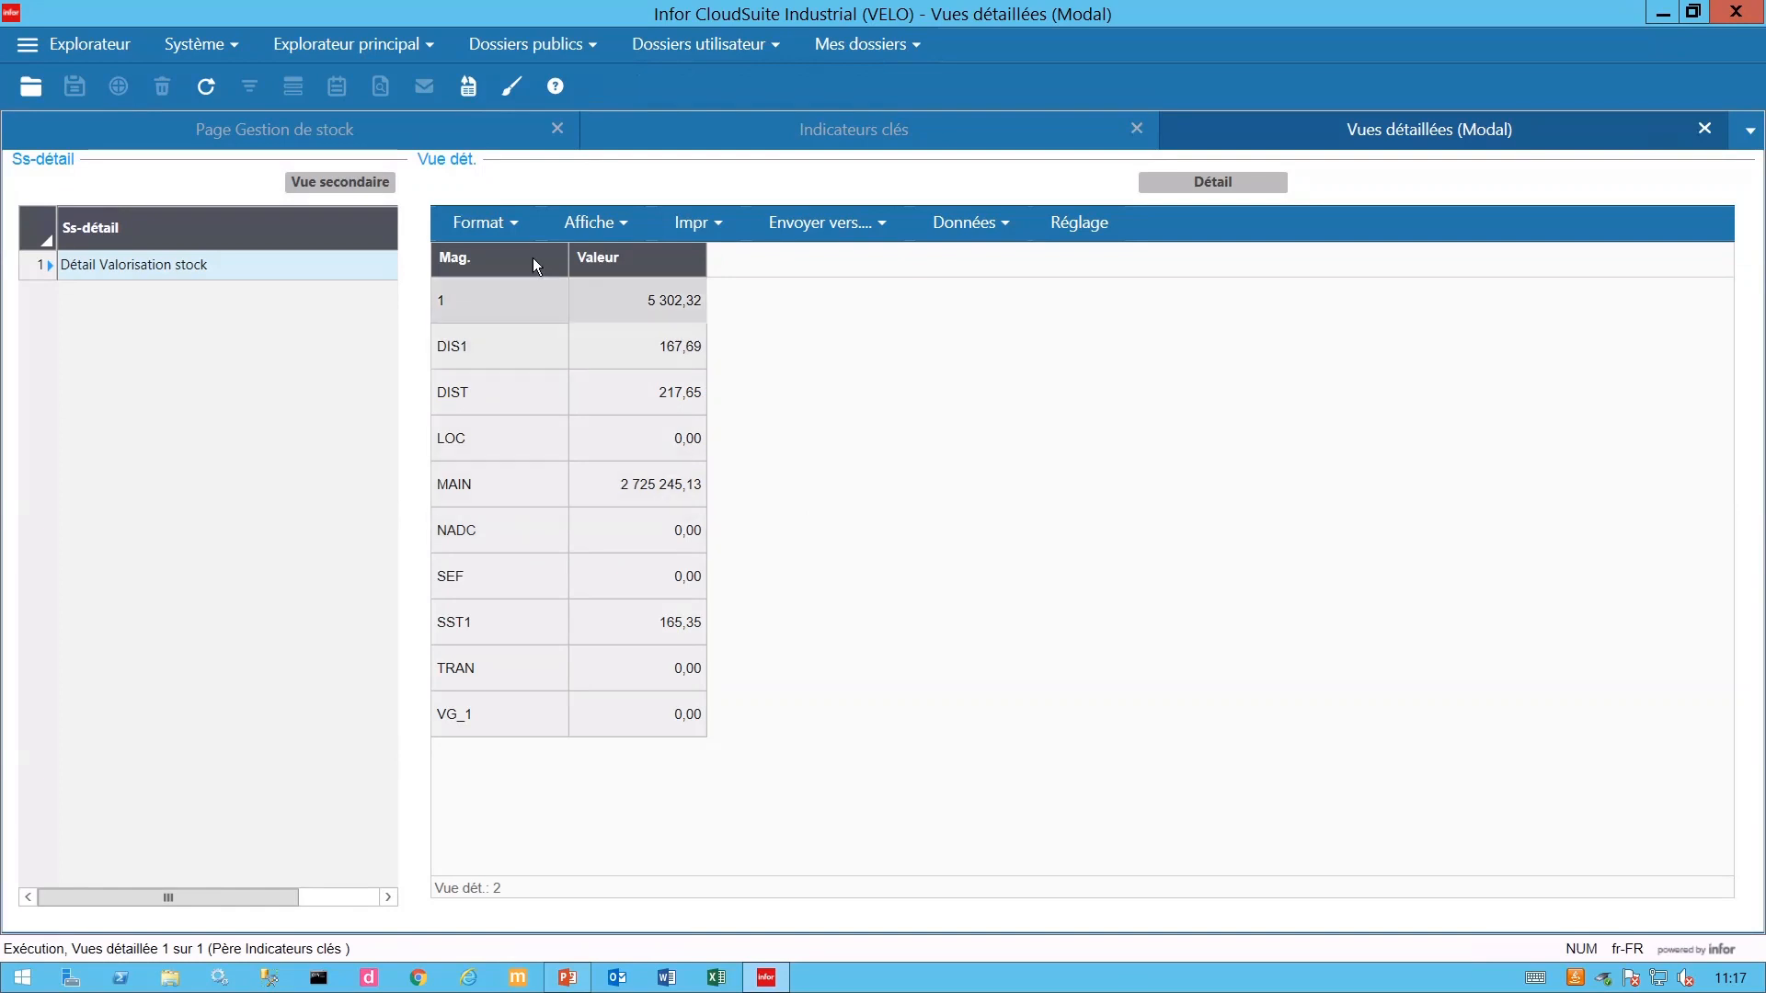
{"action": "left_click", "coordinate": [377, 183]}
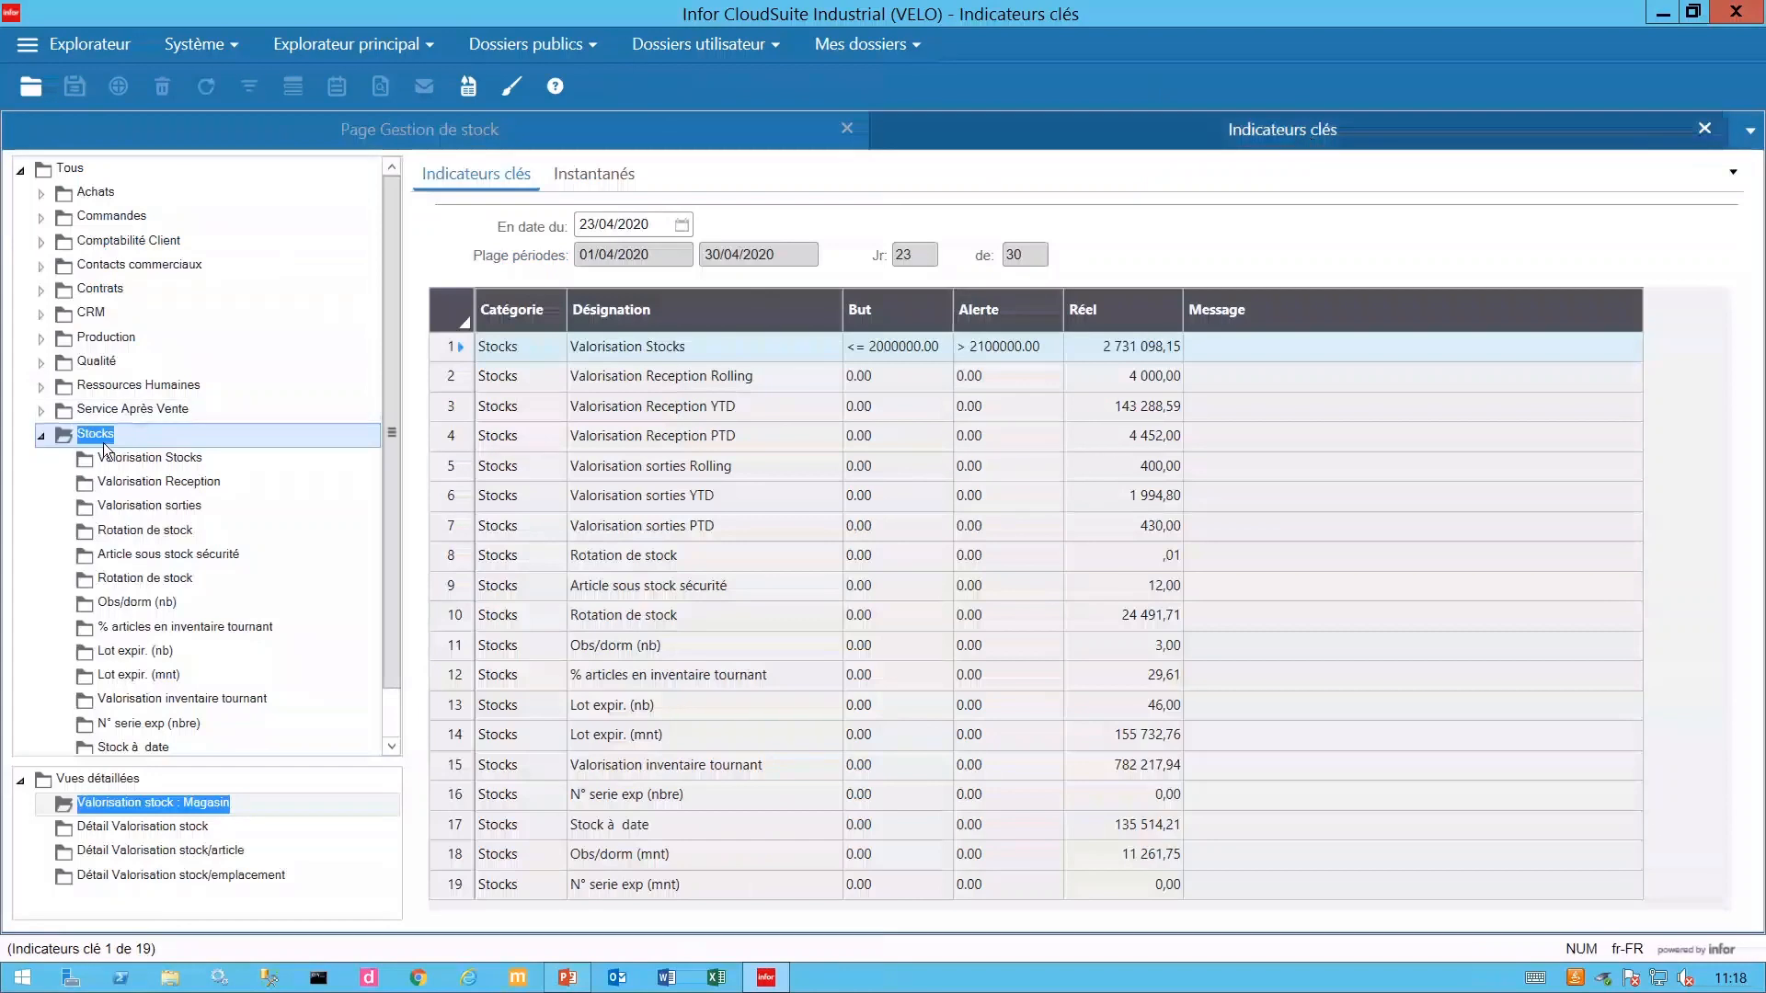
{"action": "left_click", "coordinate": [41, 438]}
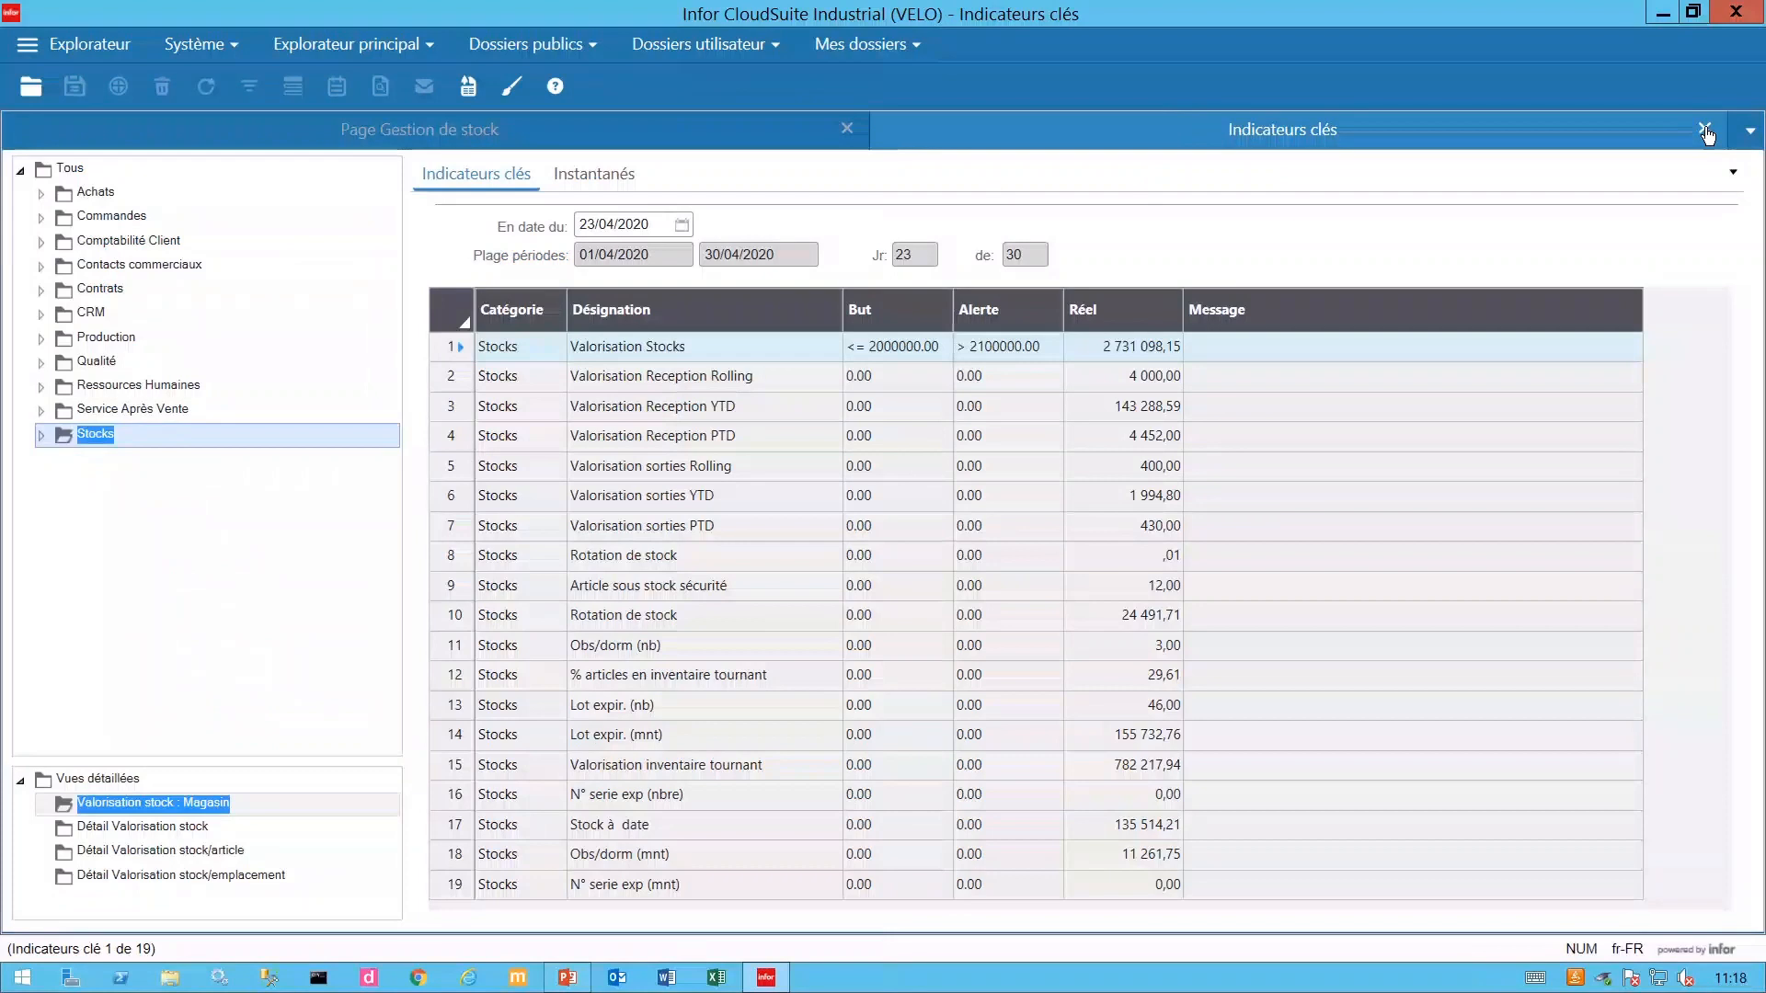
{"action": "left_click", "coordinate": [1706, 134]}
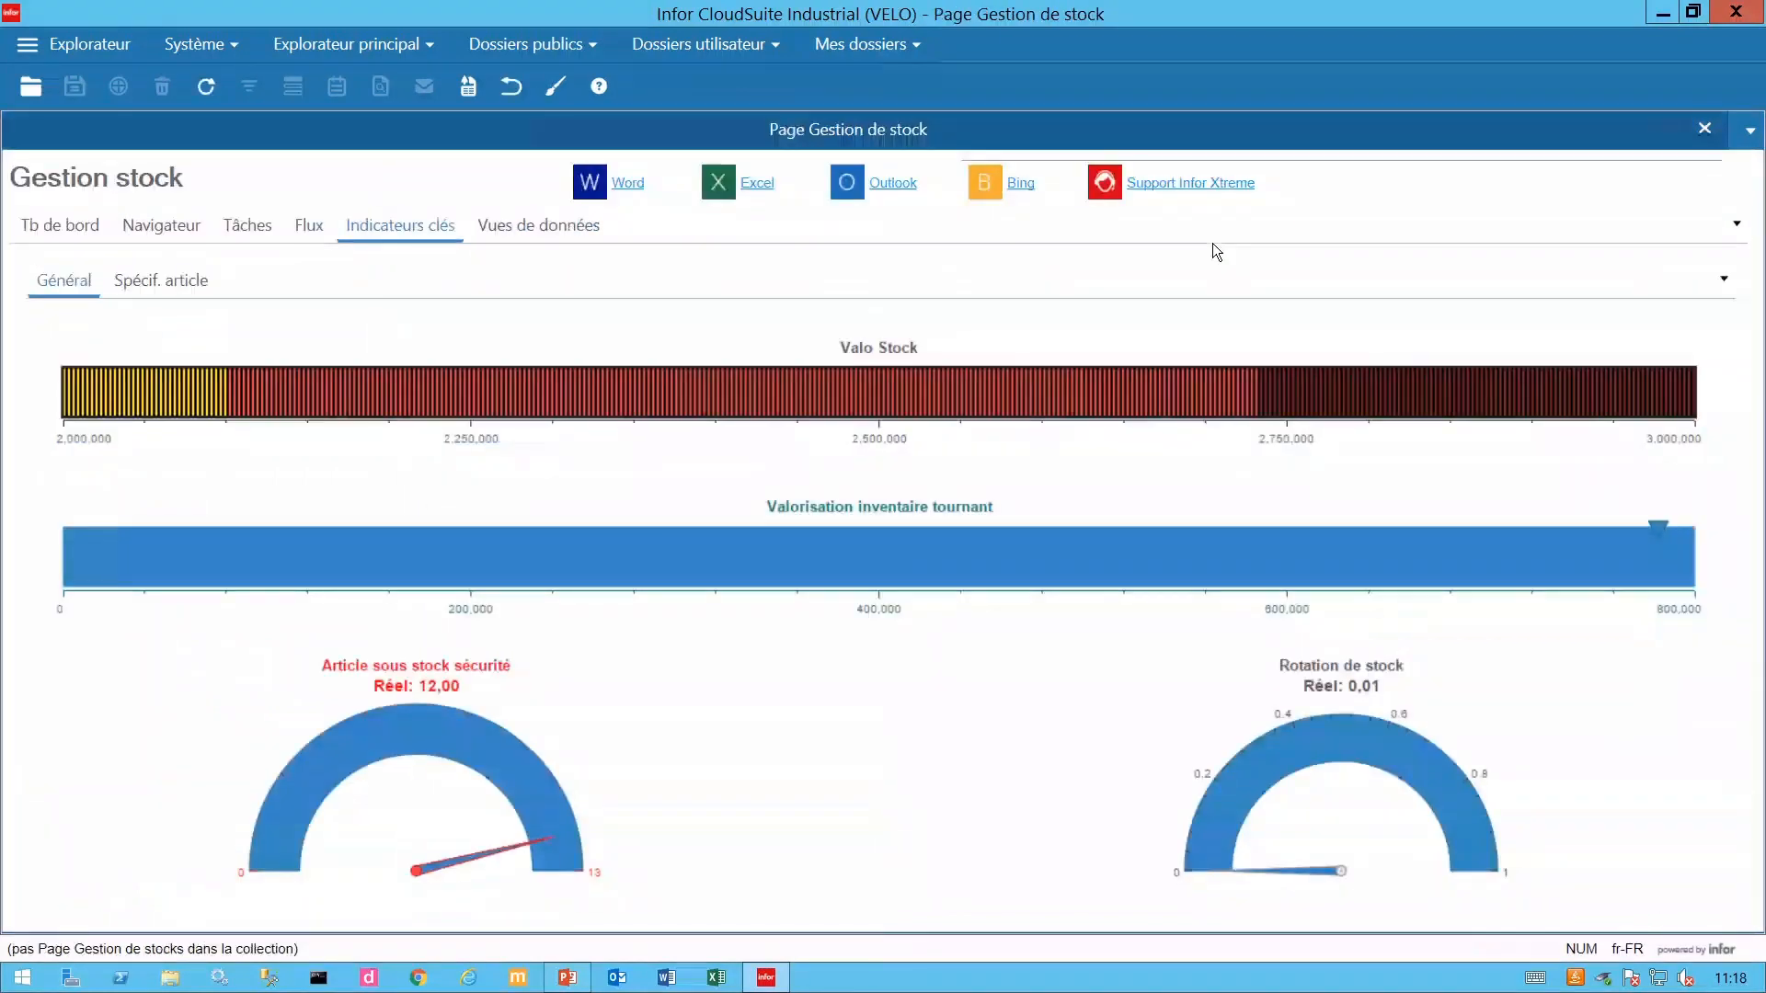
Open the Indicateurs clés (param) screen from the personal folders and list the existing key indicators.
{"action": "left_click", "coordinate": [915, 44]}
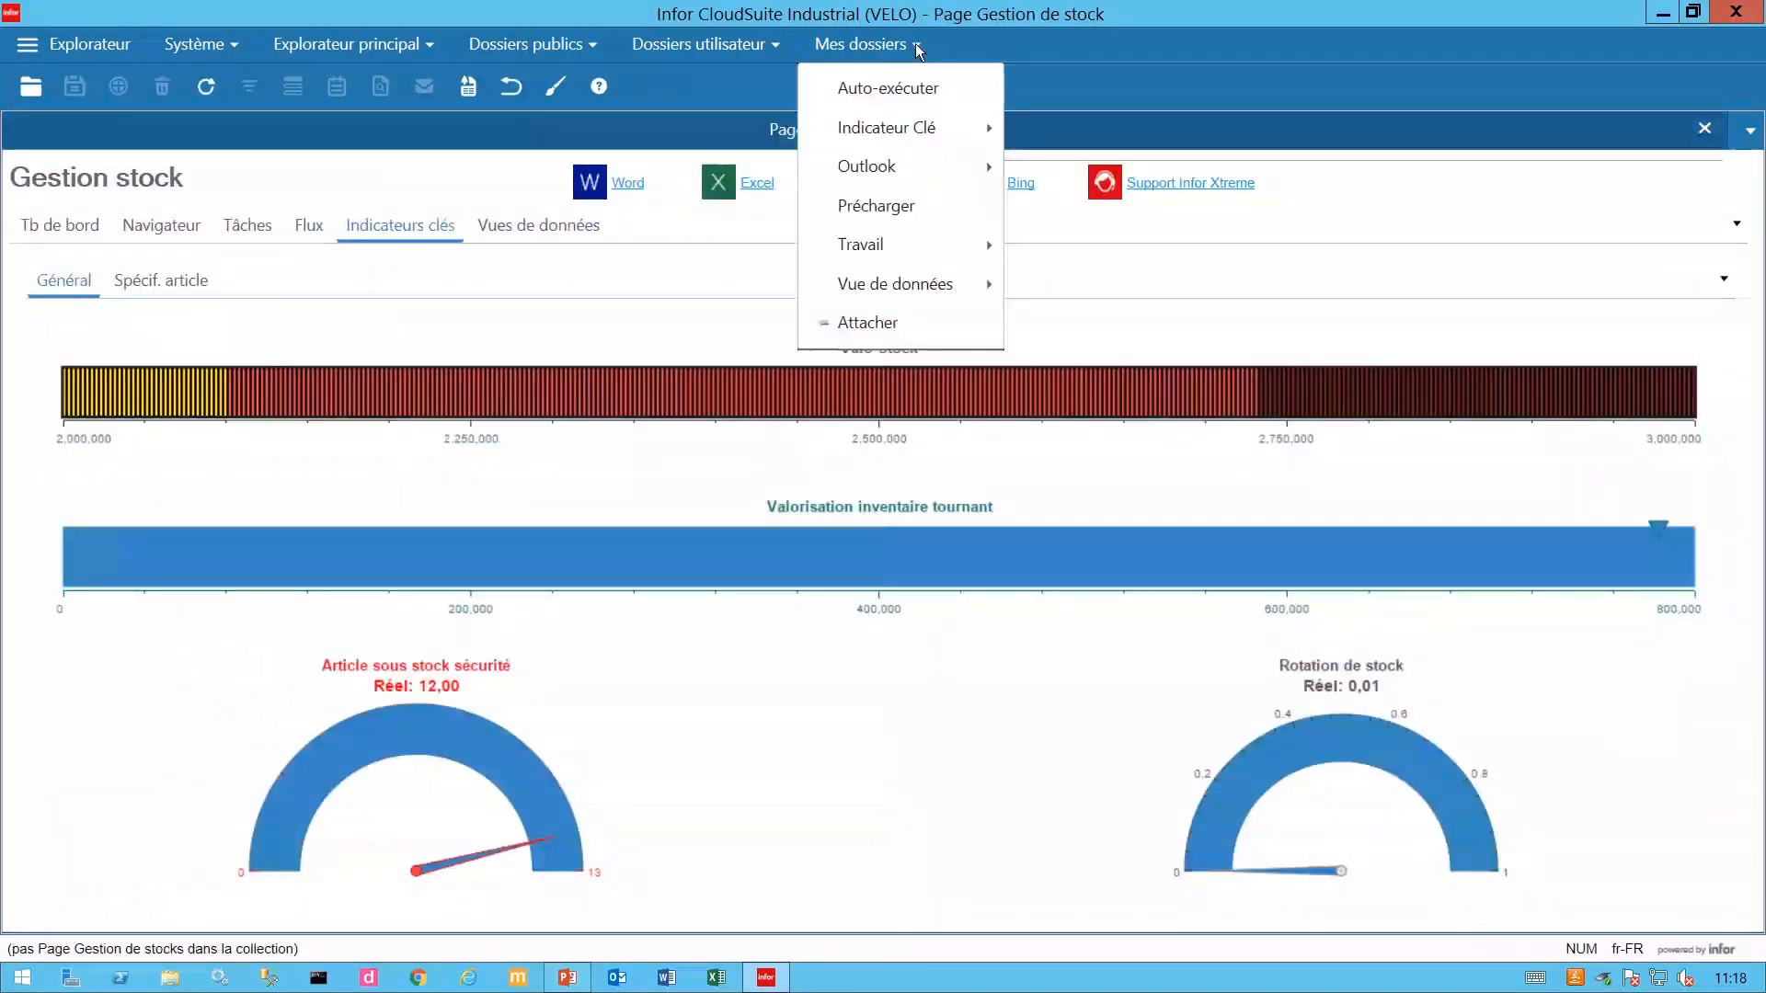
{"action": "mouse_move", "coordinate": [975, 128]}
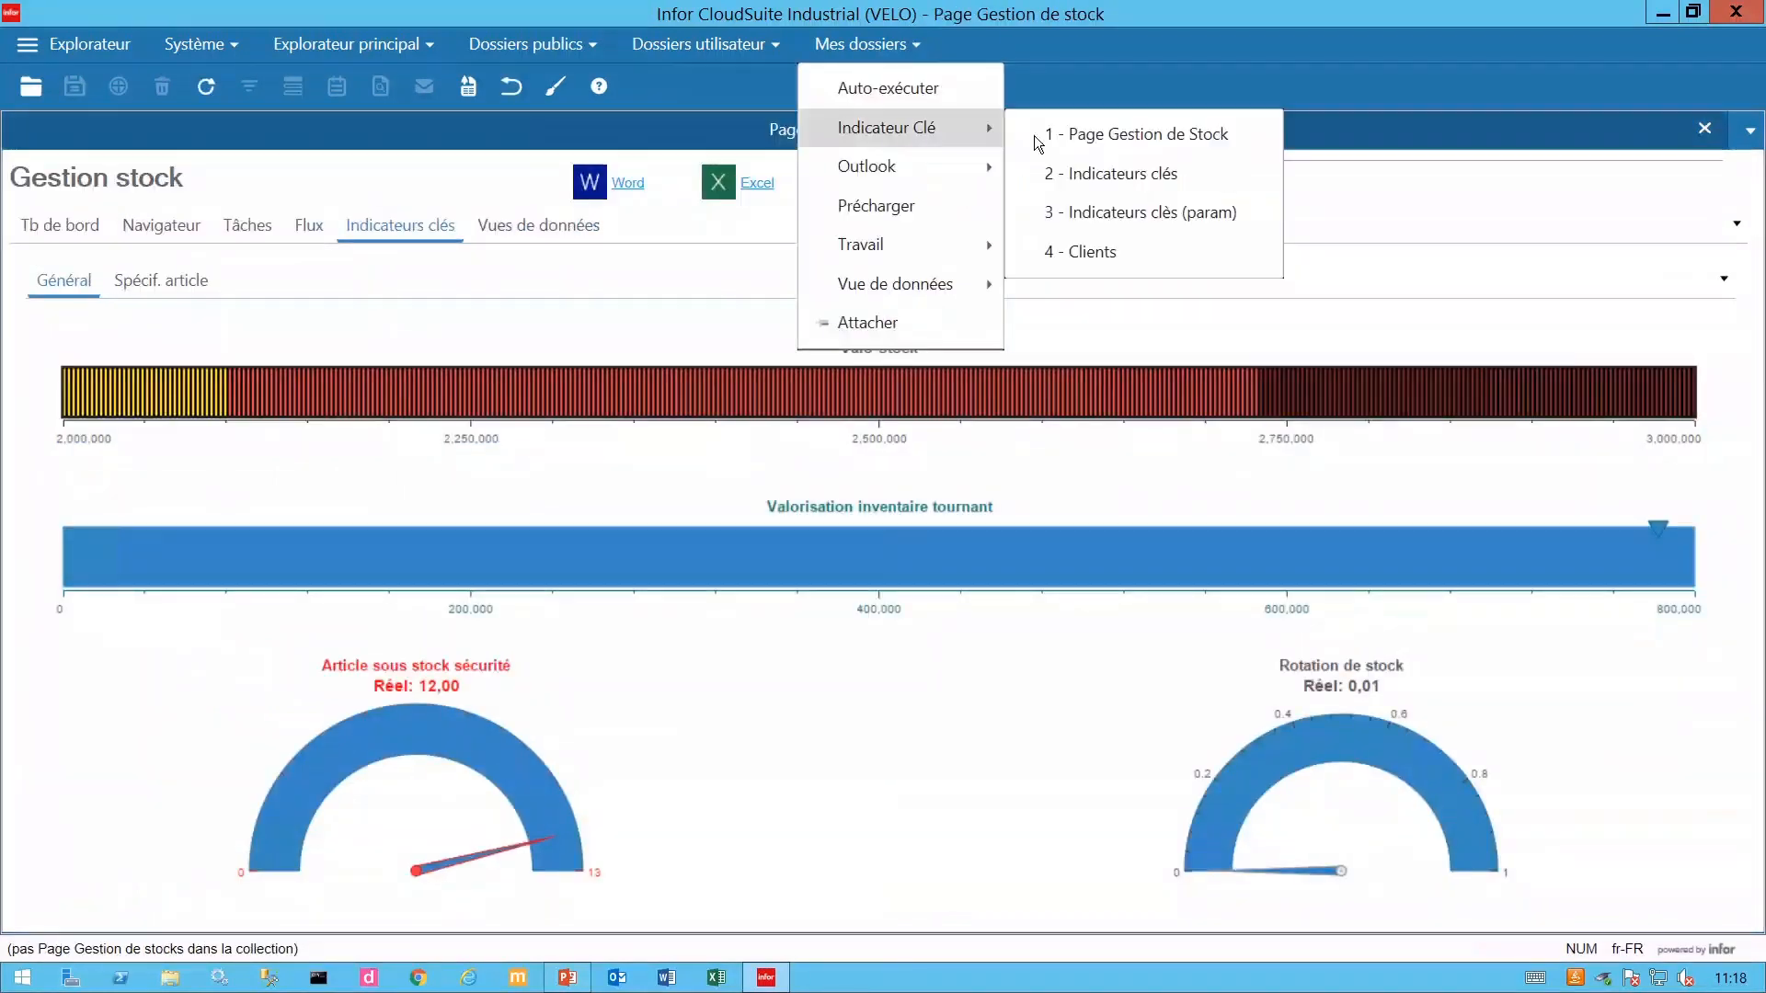
{"action": "left_click", "coordinate": [1092, 206]}
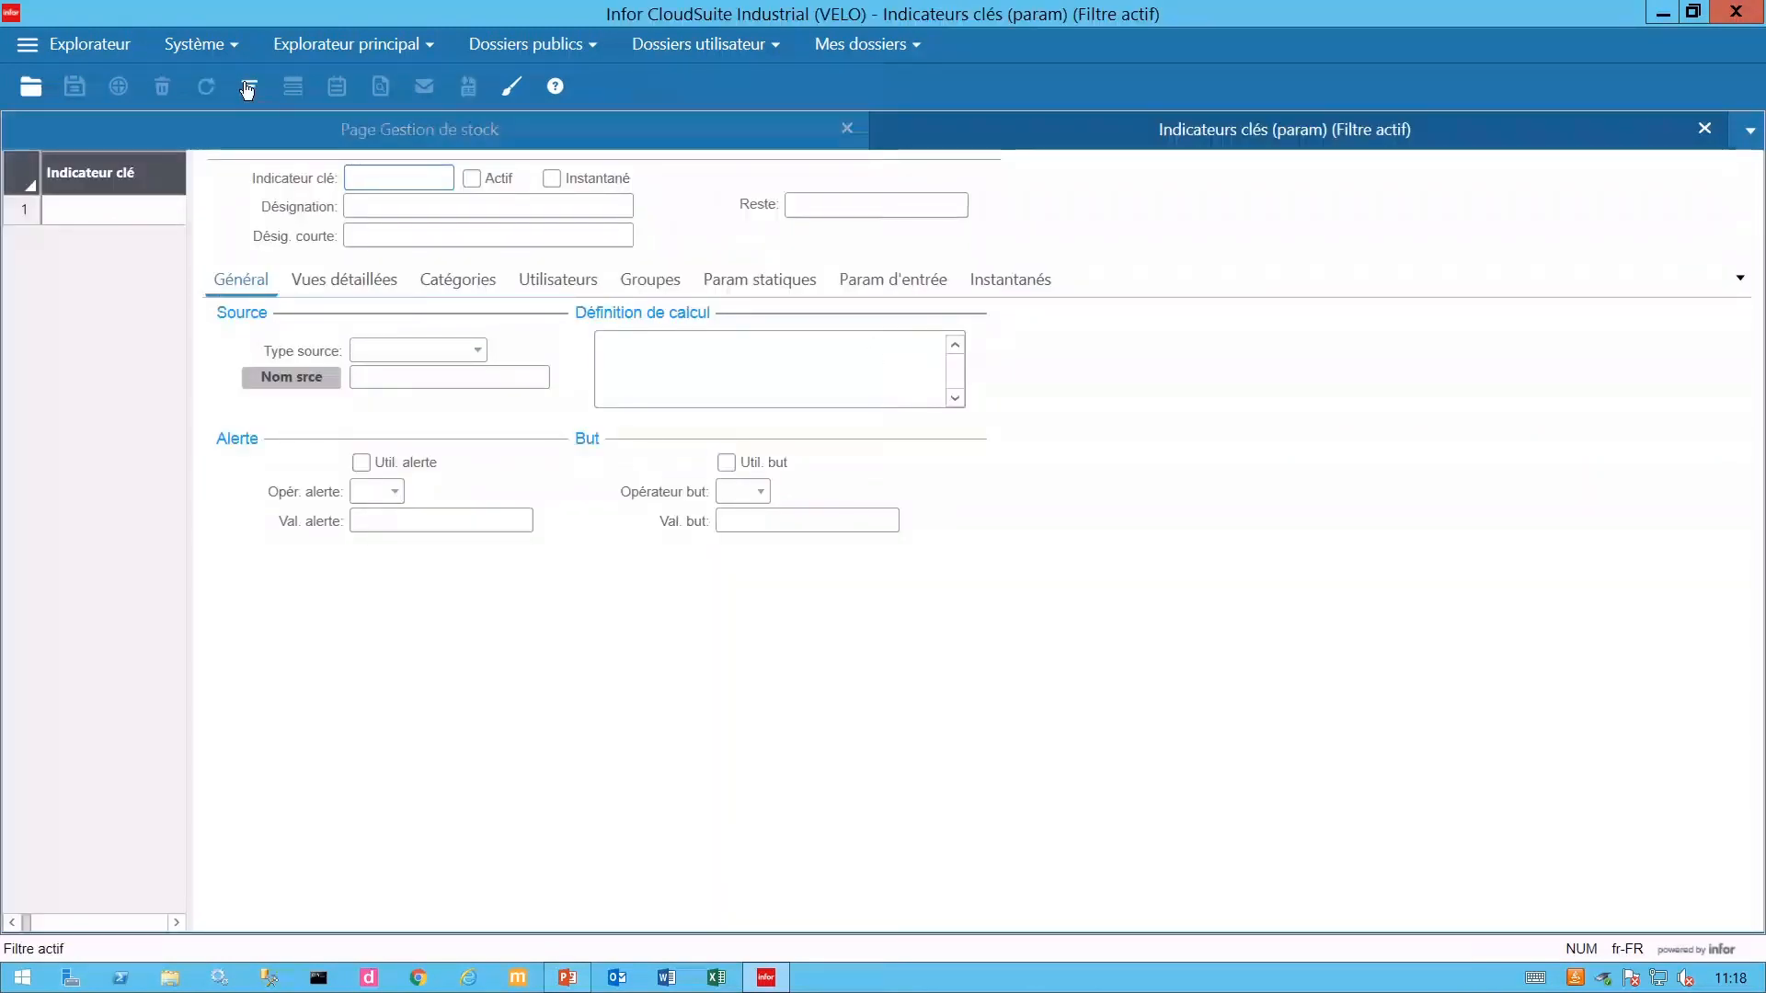
{"action": "left_click", "coordinate": [250, 91]}
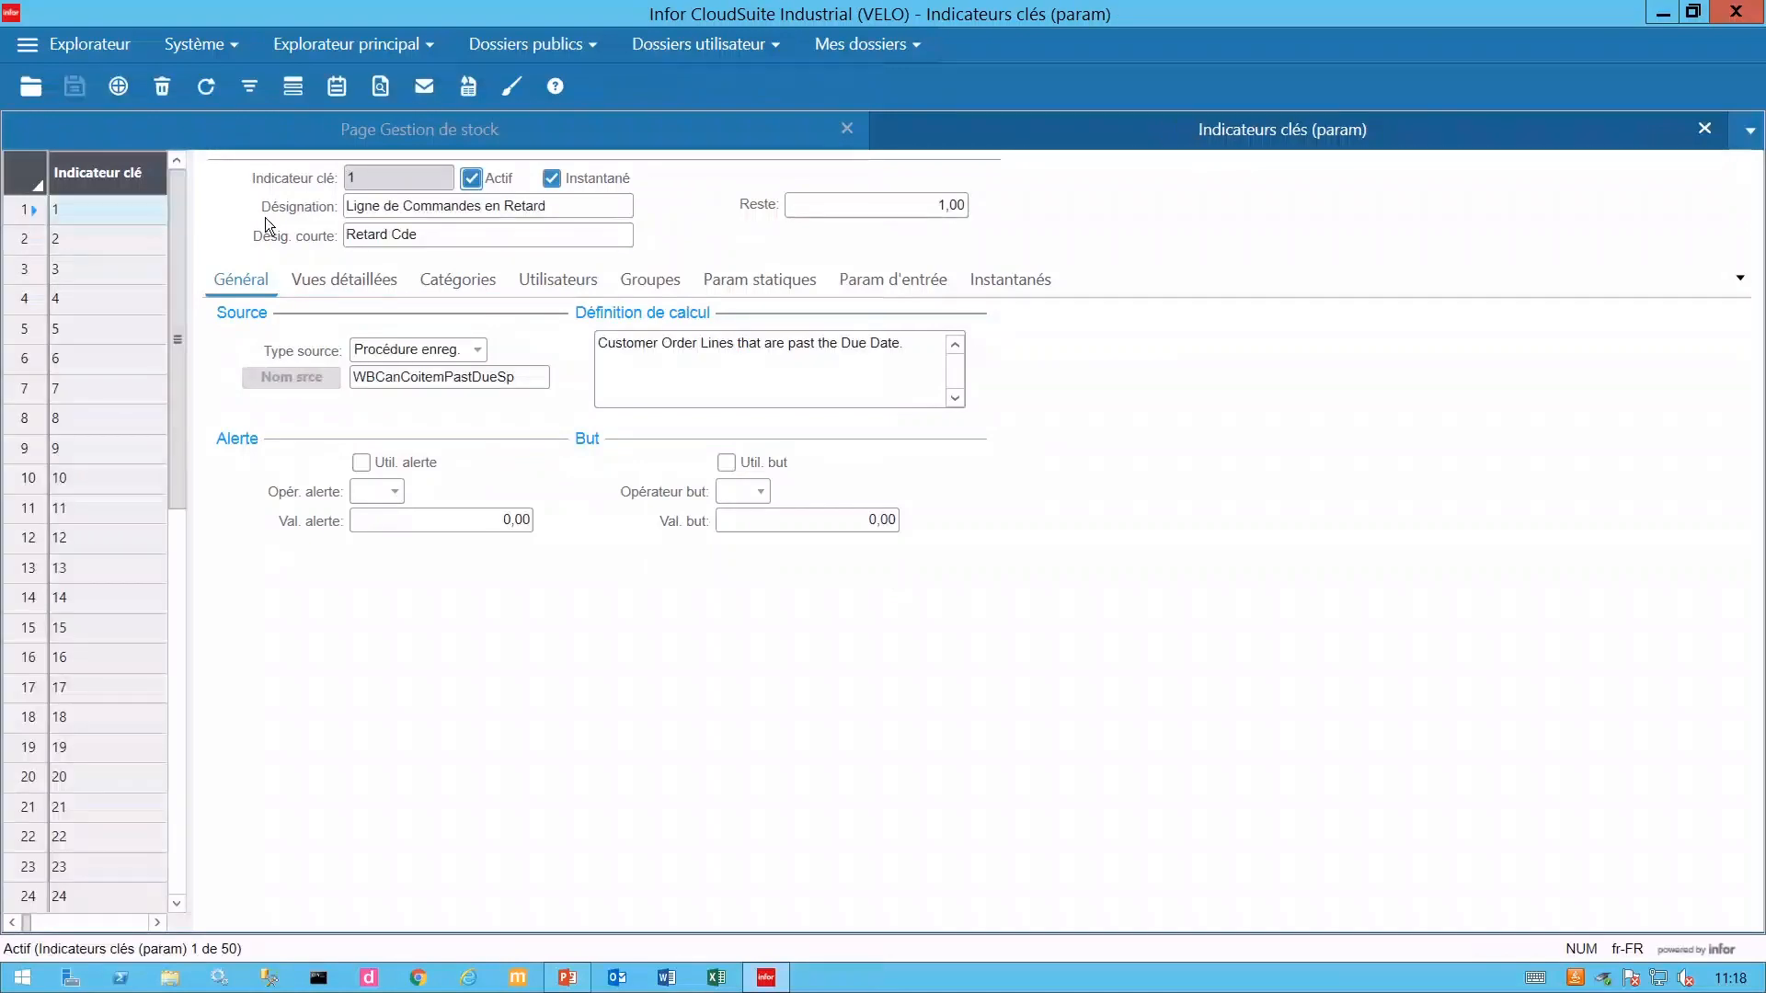
Create a new key indicator with the description "Le CA des commandes au statut cde".
{"action": "left_click", "coordinate": [120, 88]}
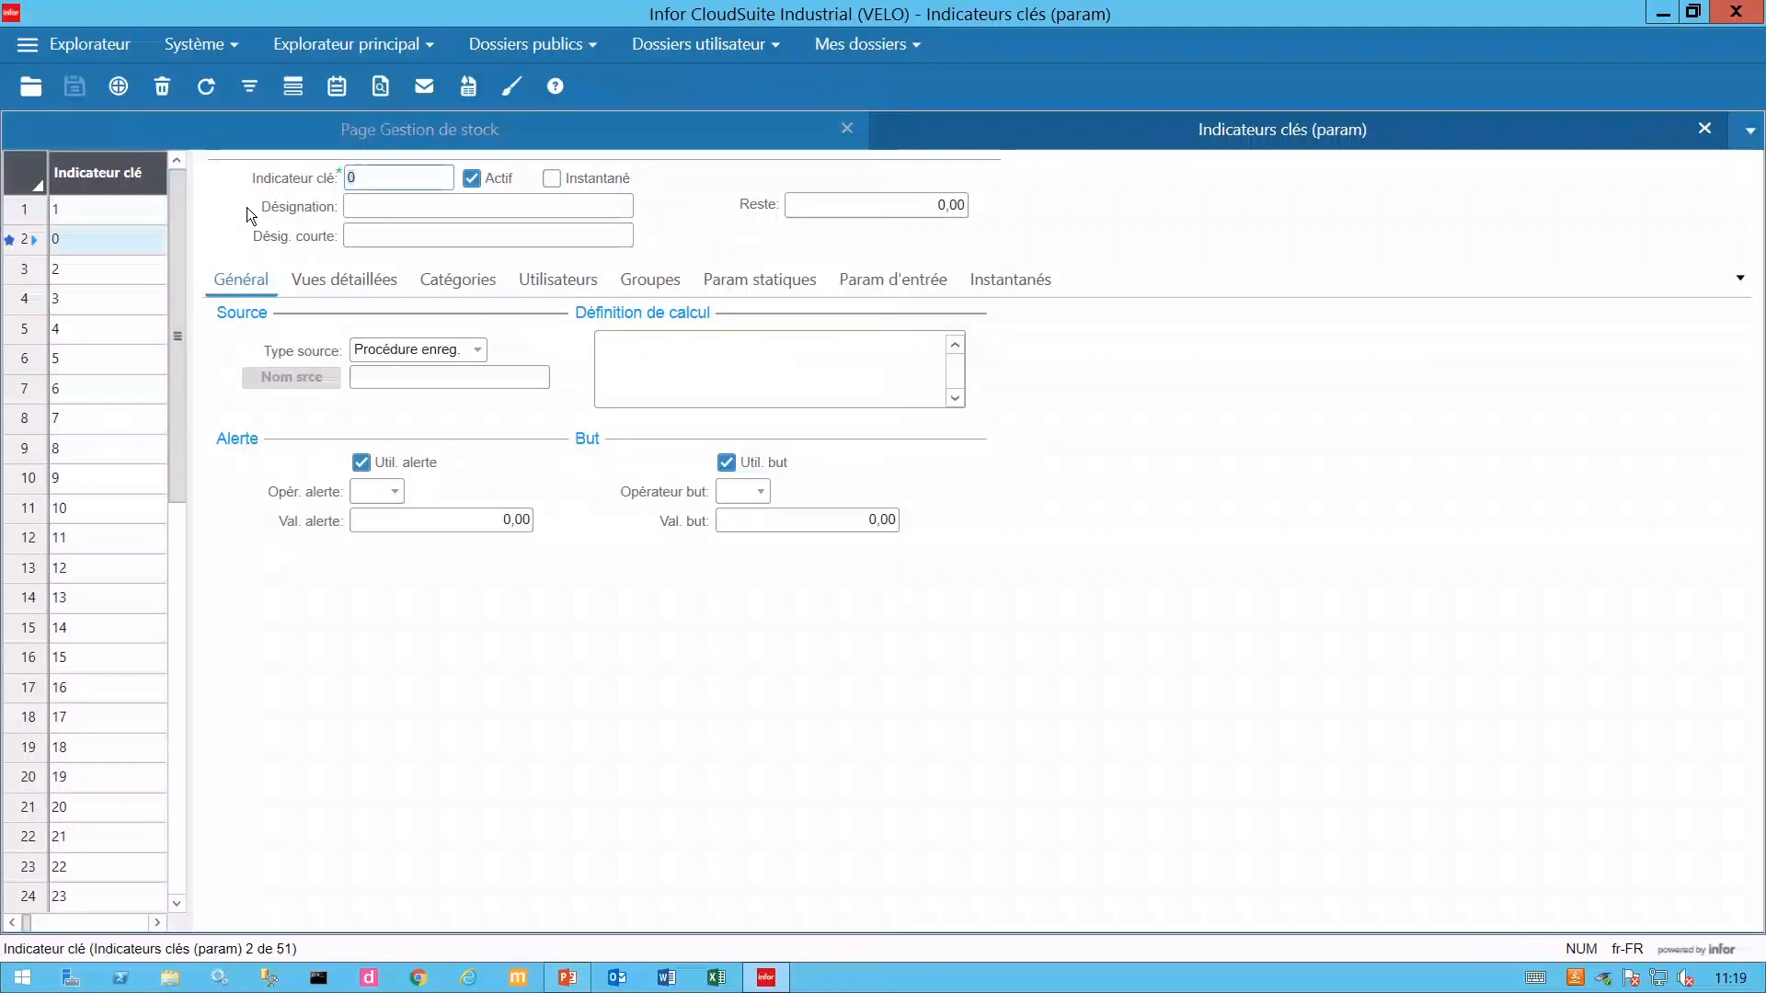
{"action": "left_click", "coordinate": [416, 210]}
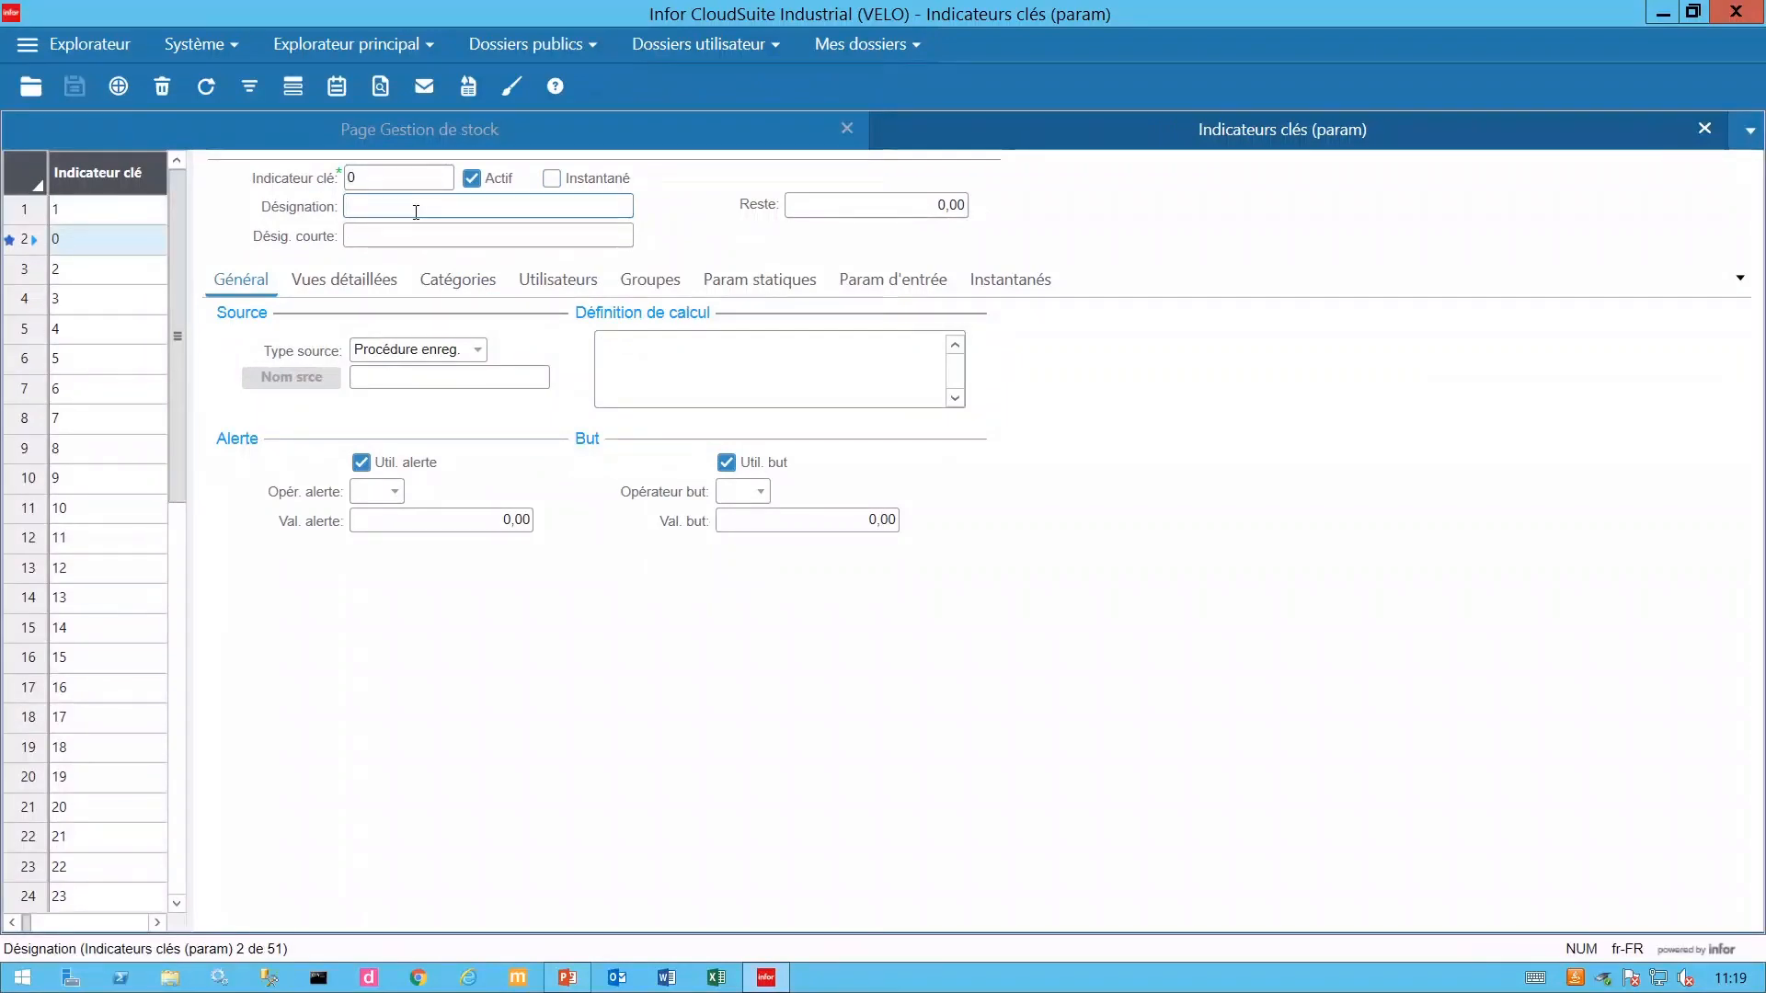
{"action": "type", "text": "Le CA"}
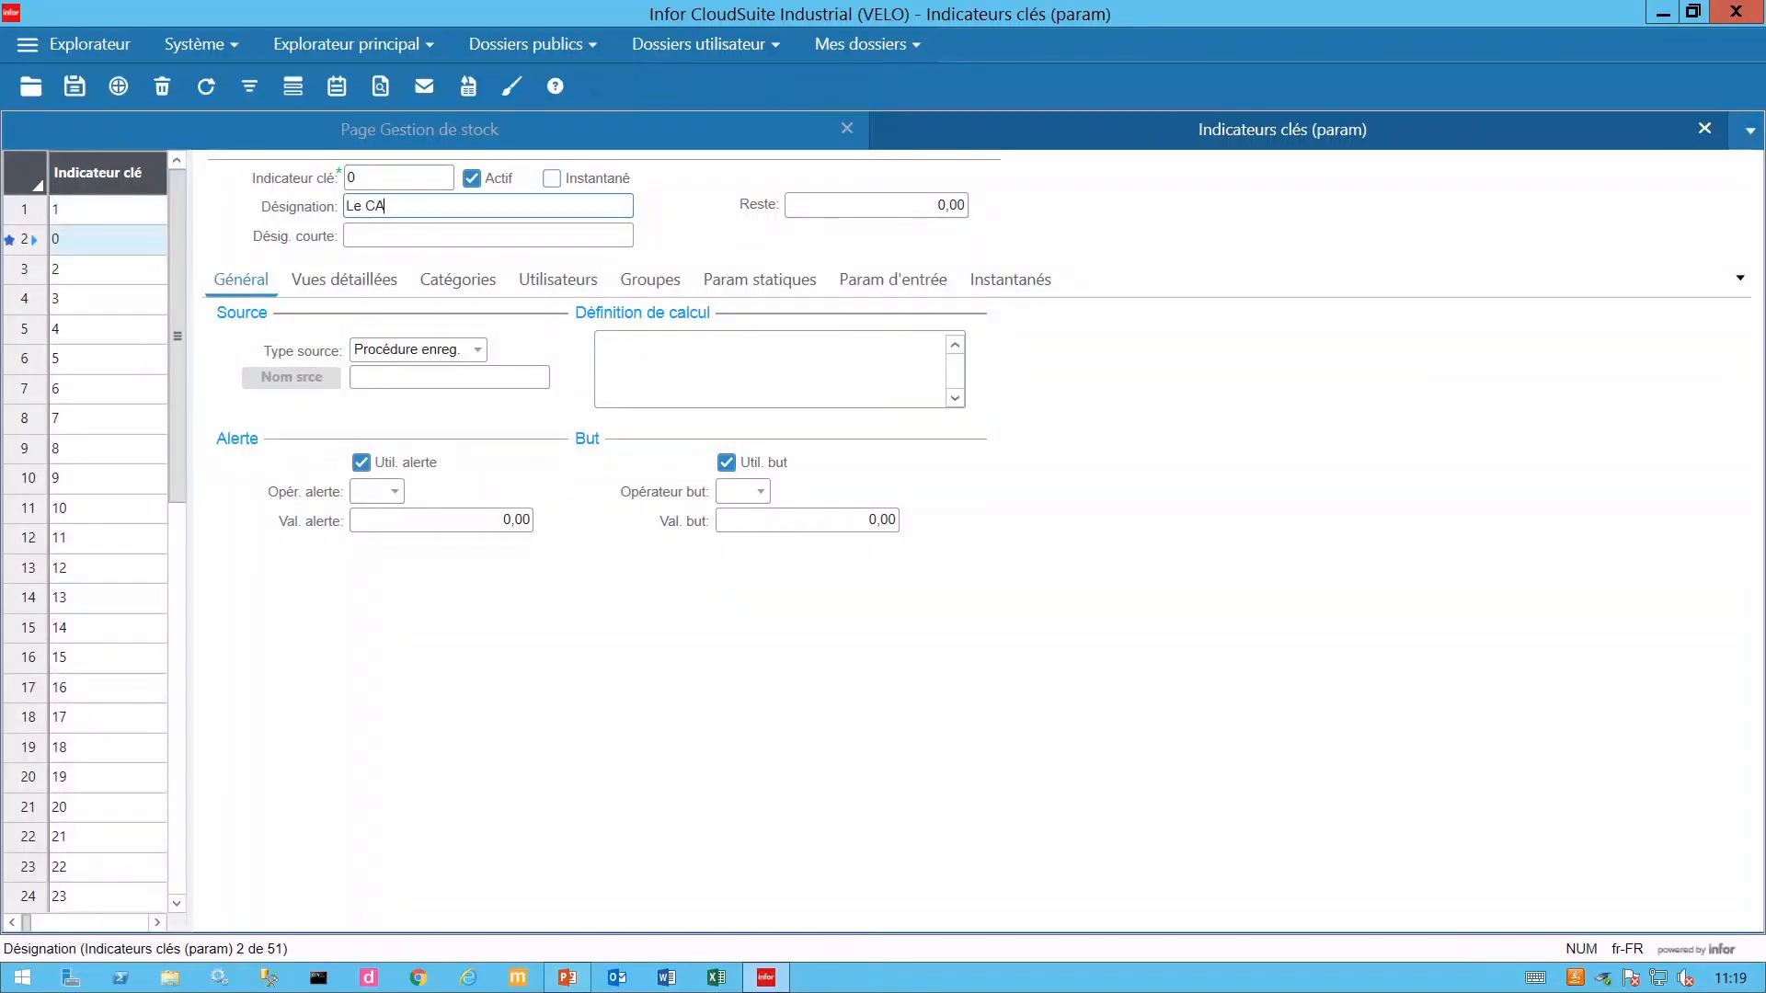
{"action": "type", "text": " des com"}
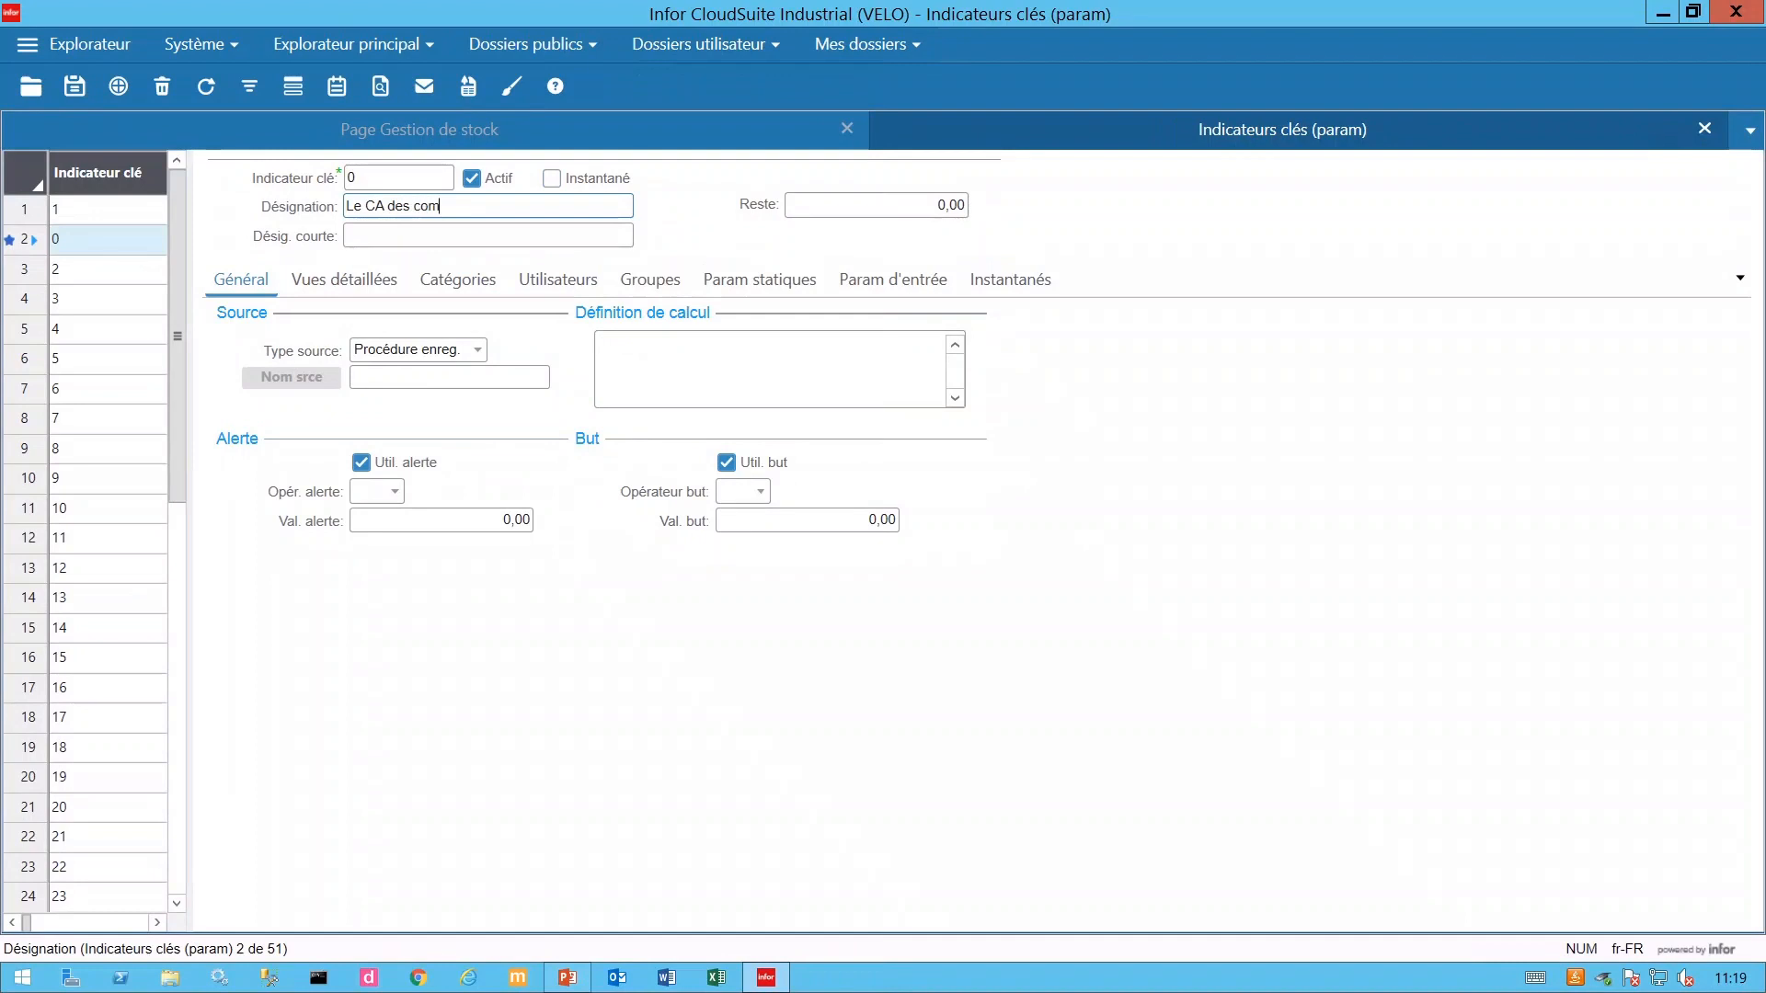
{"action": "type", "text": "mandes a"}
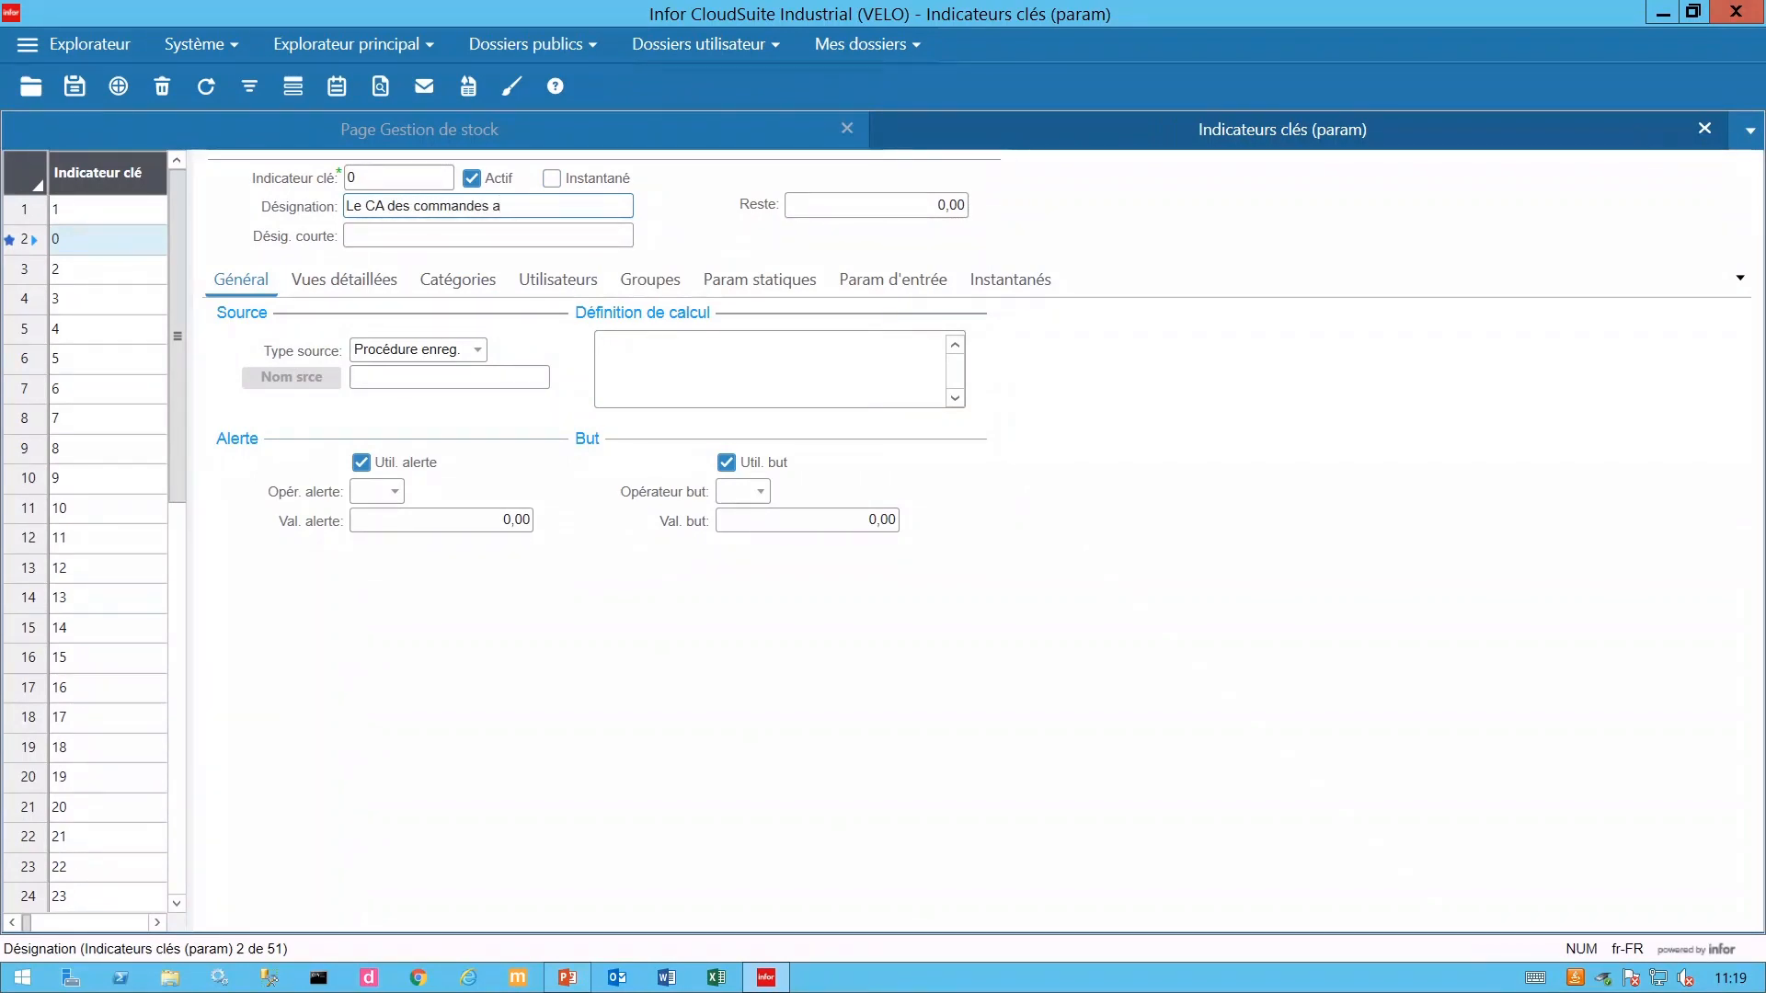
{"action": "type", "text": "u sta"}
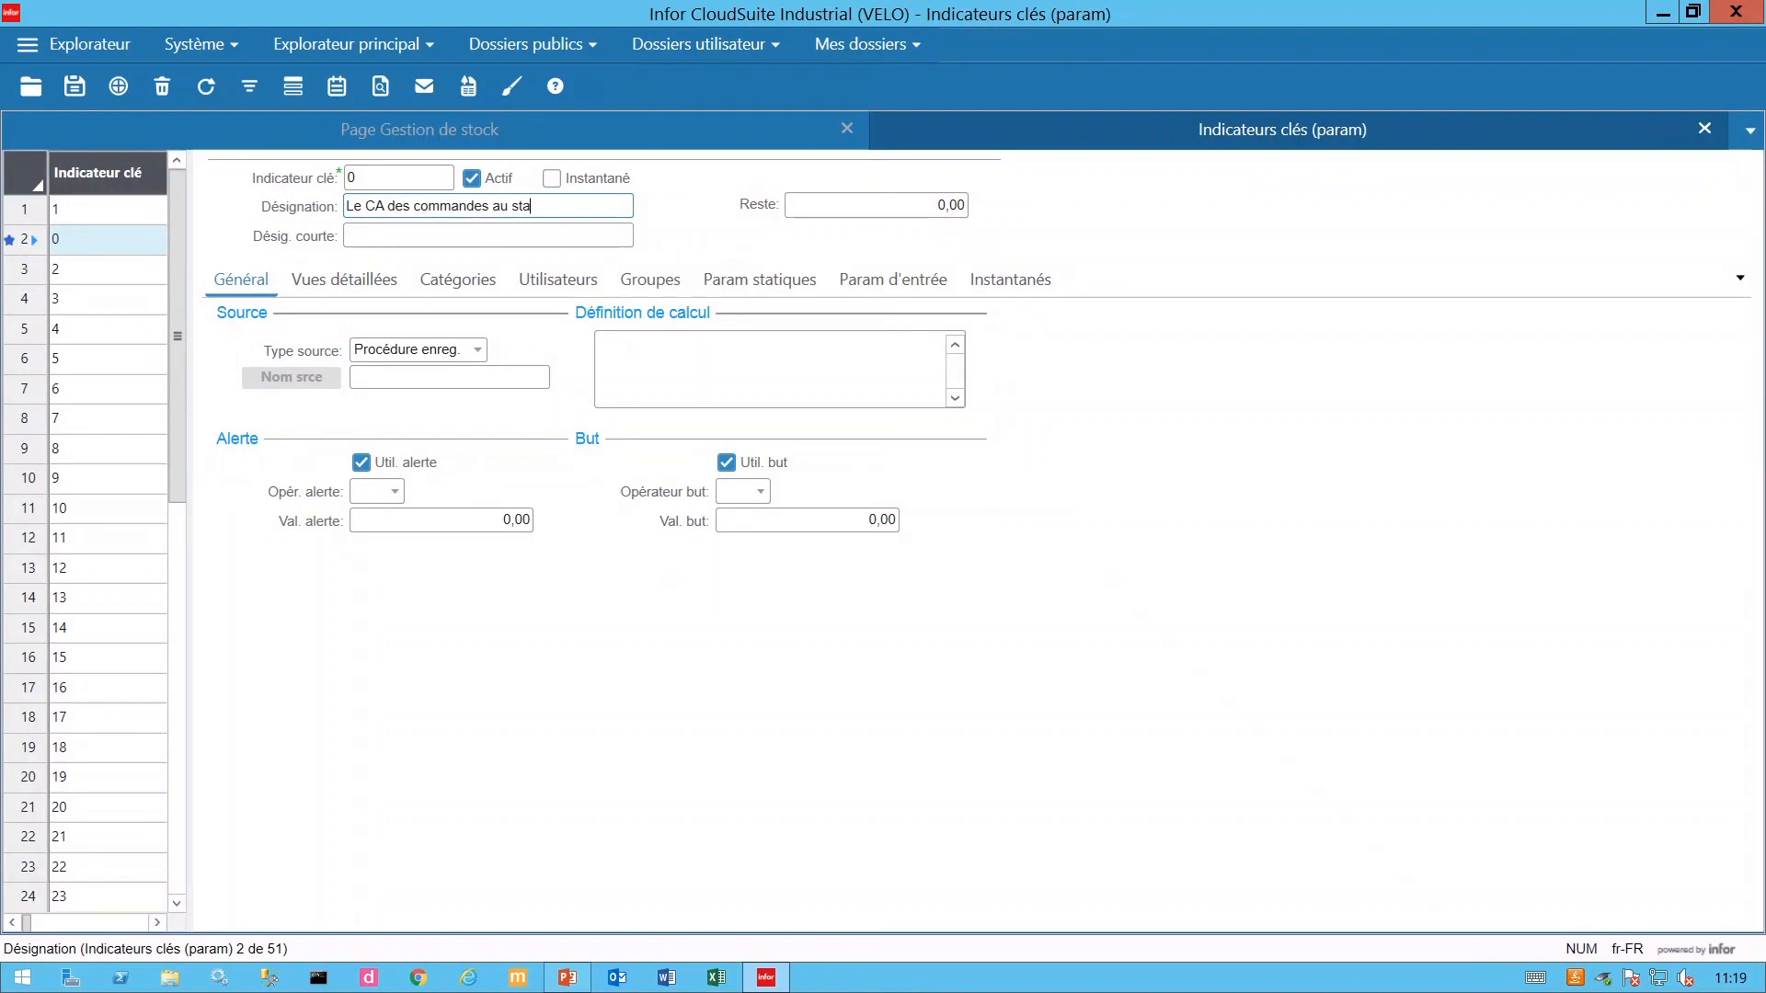
{"action": "type", "text": "tut cde"}
Set the new indicator's short description to "CA -CDE Cdé".
{"action": "left_click", "coordinate": [440, 237]}
{"action": "type", "text": "CA"}
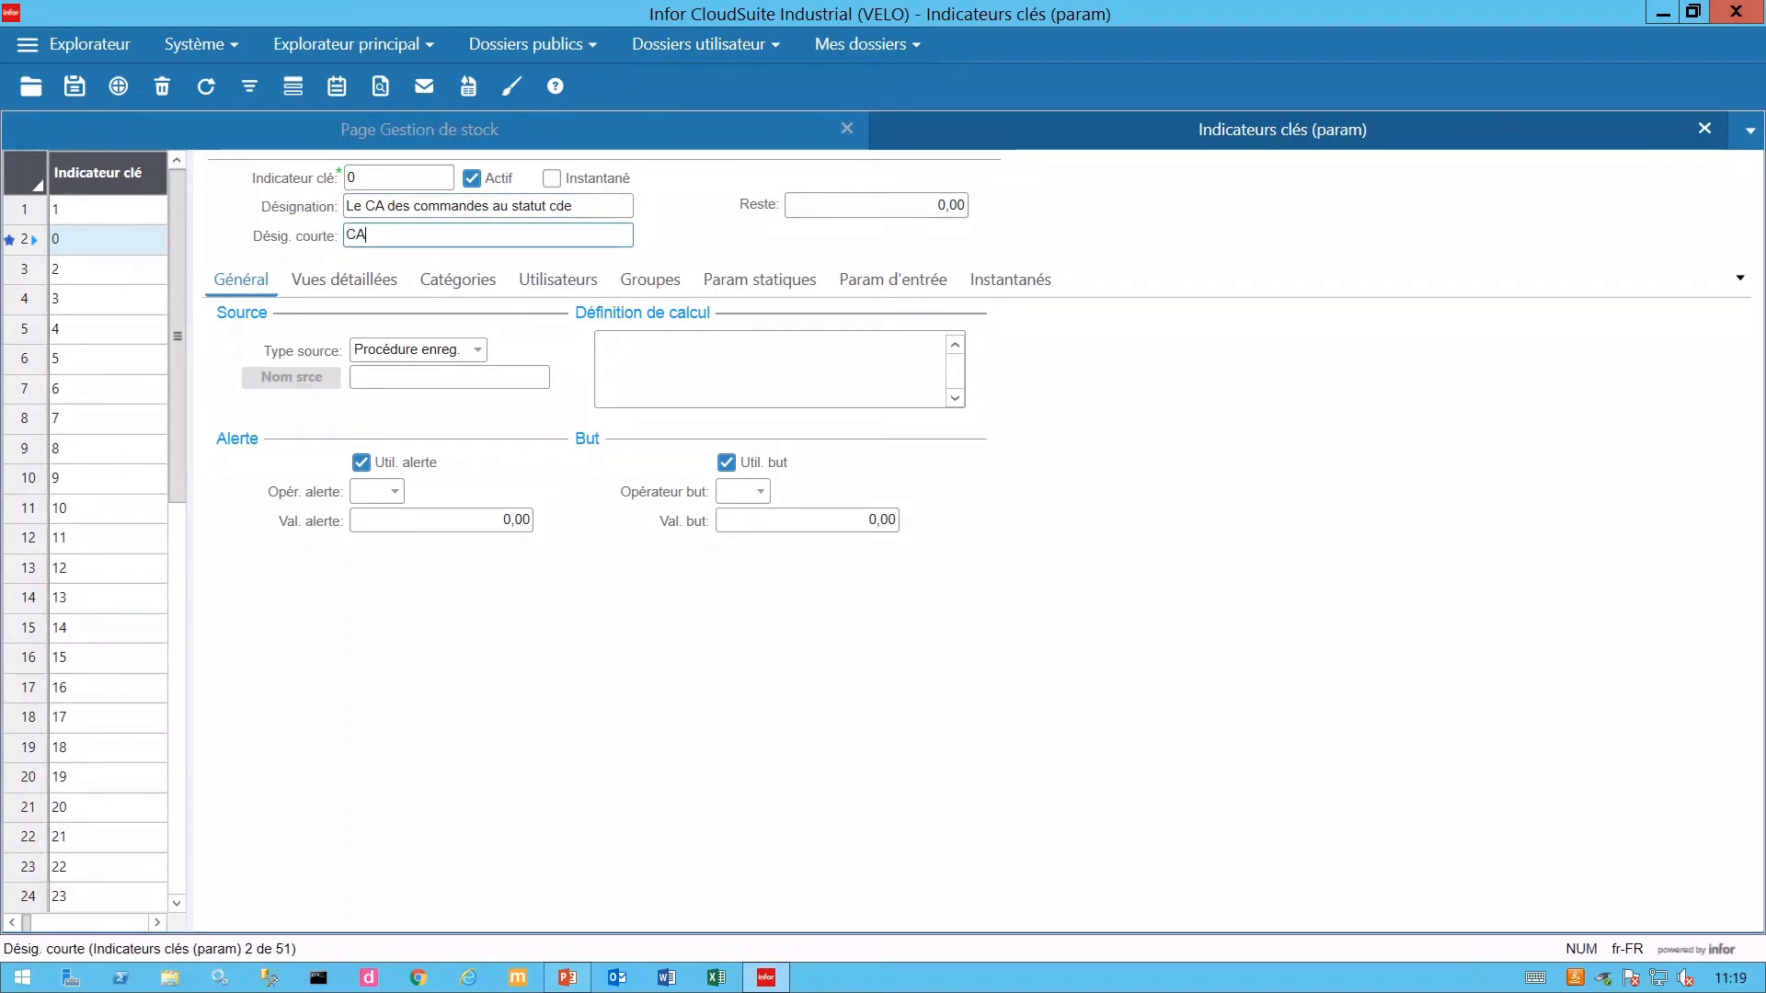
{"action": "type", "text": " -CDE"}
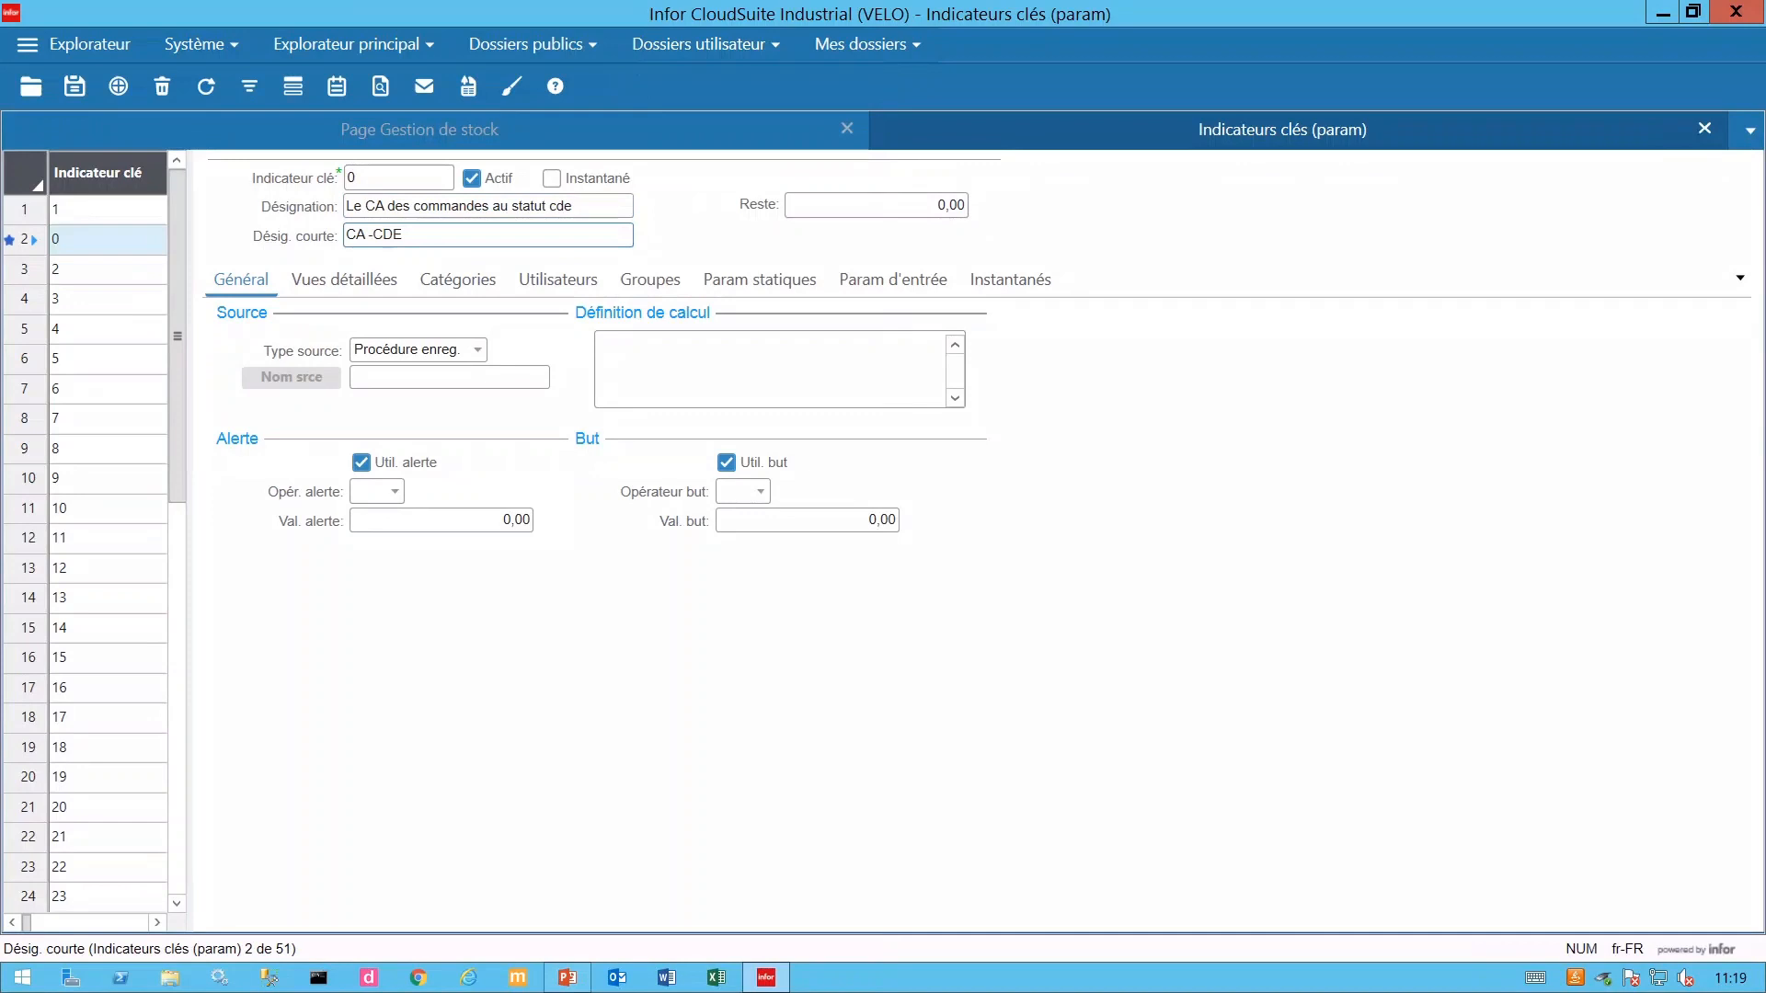
{"action": "type", "text": " Cdé"}
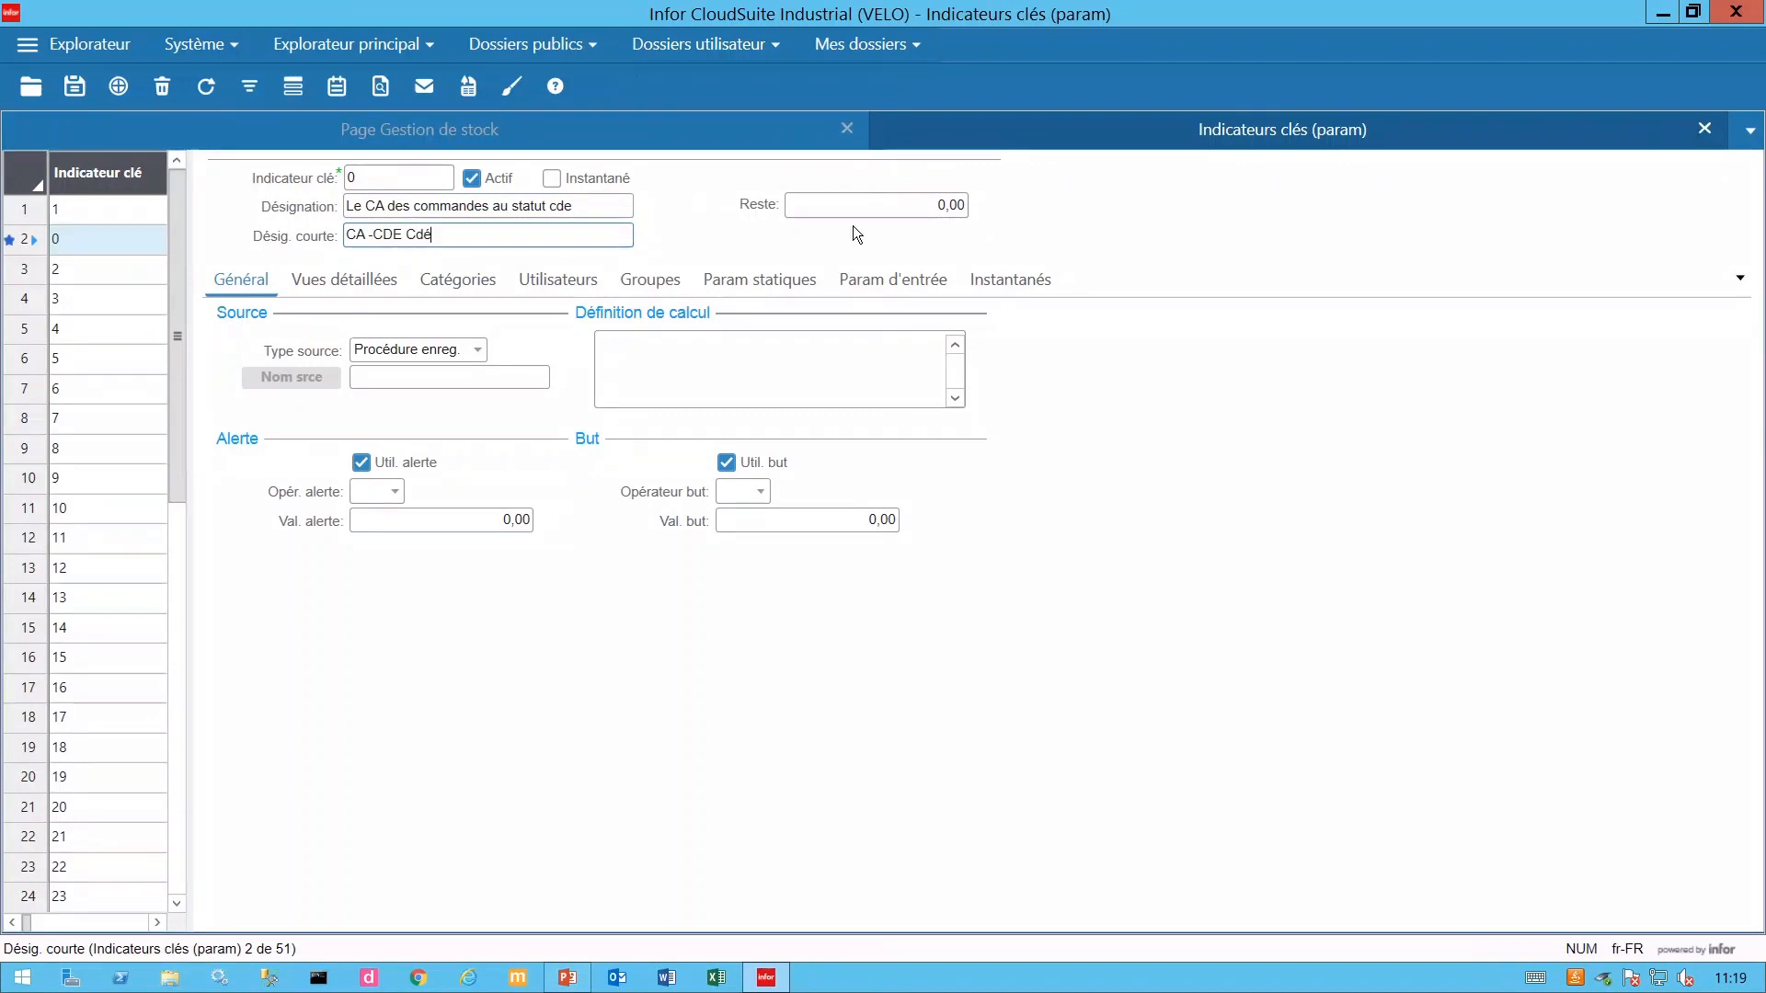
{"action": "key", "text": "Tab"}
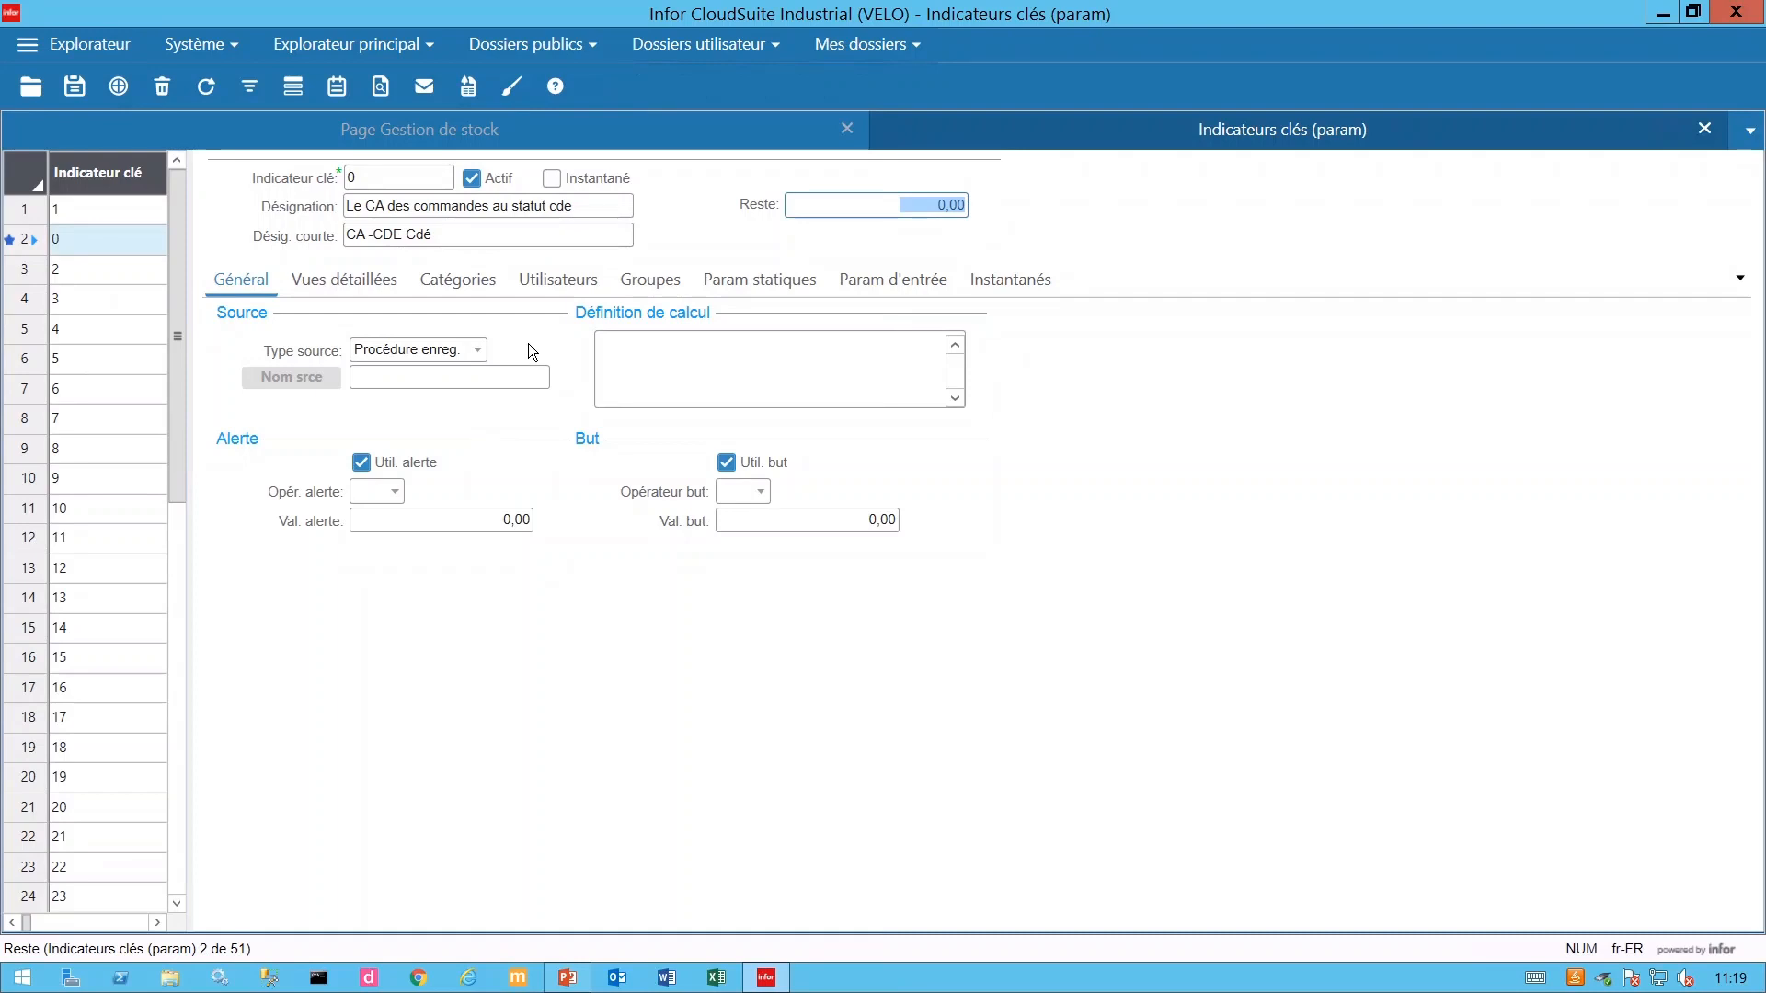
Set the indicator's source type to IDO and choose SLCos as the source IDO name.
{"action": "left_click", "coordinate": [480, 351]}
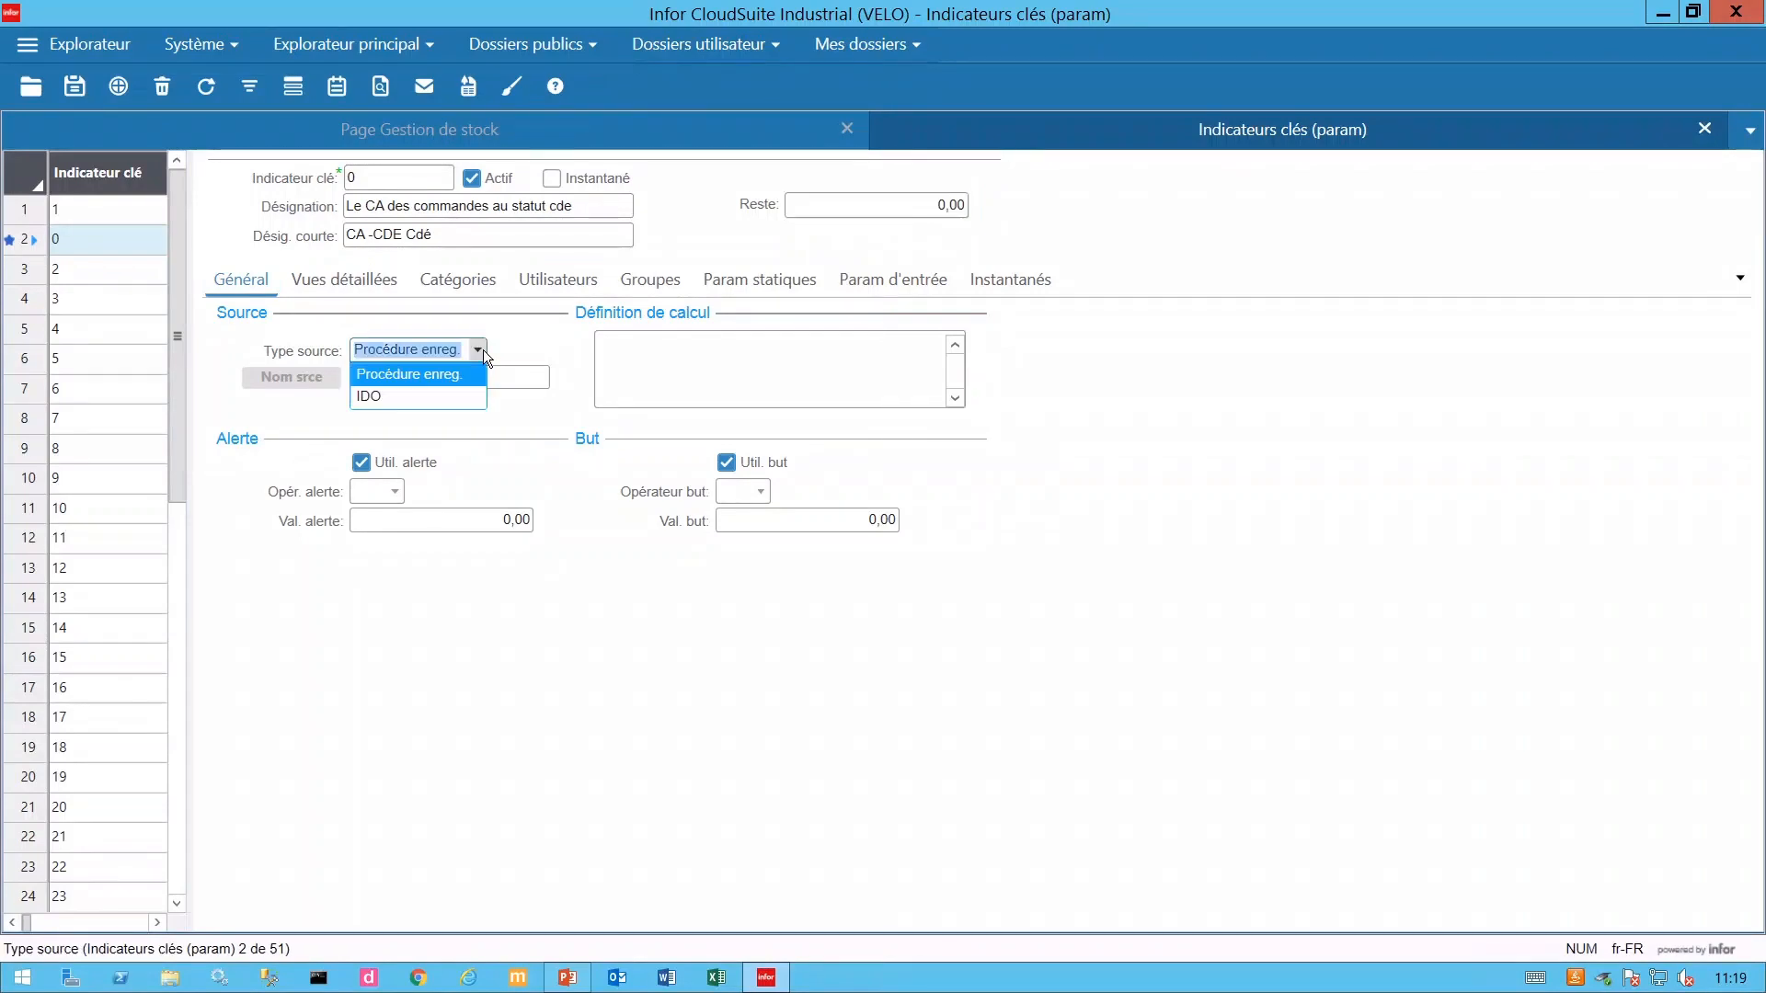
{"action": "left_click", "coordinate": [440, 397]}
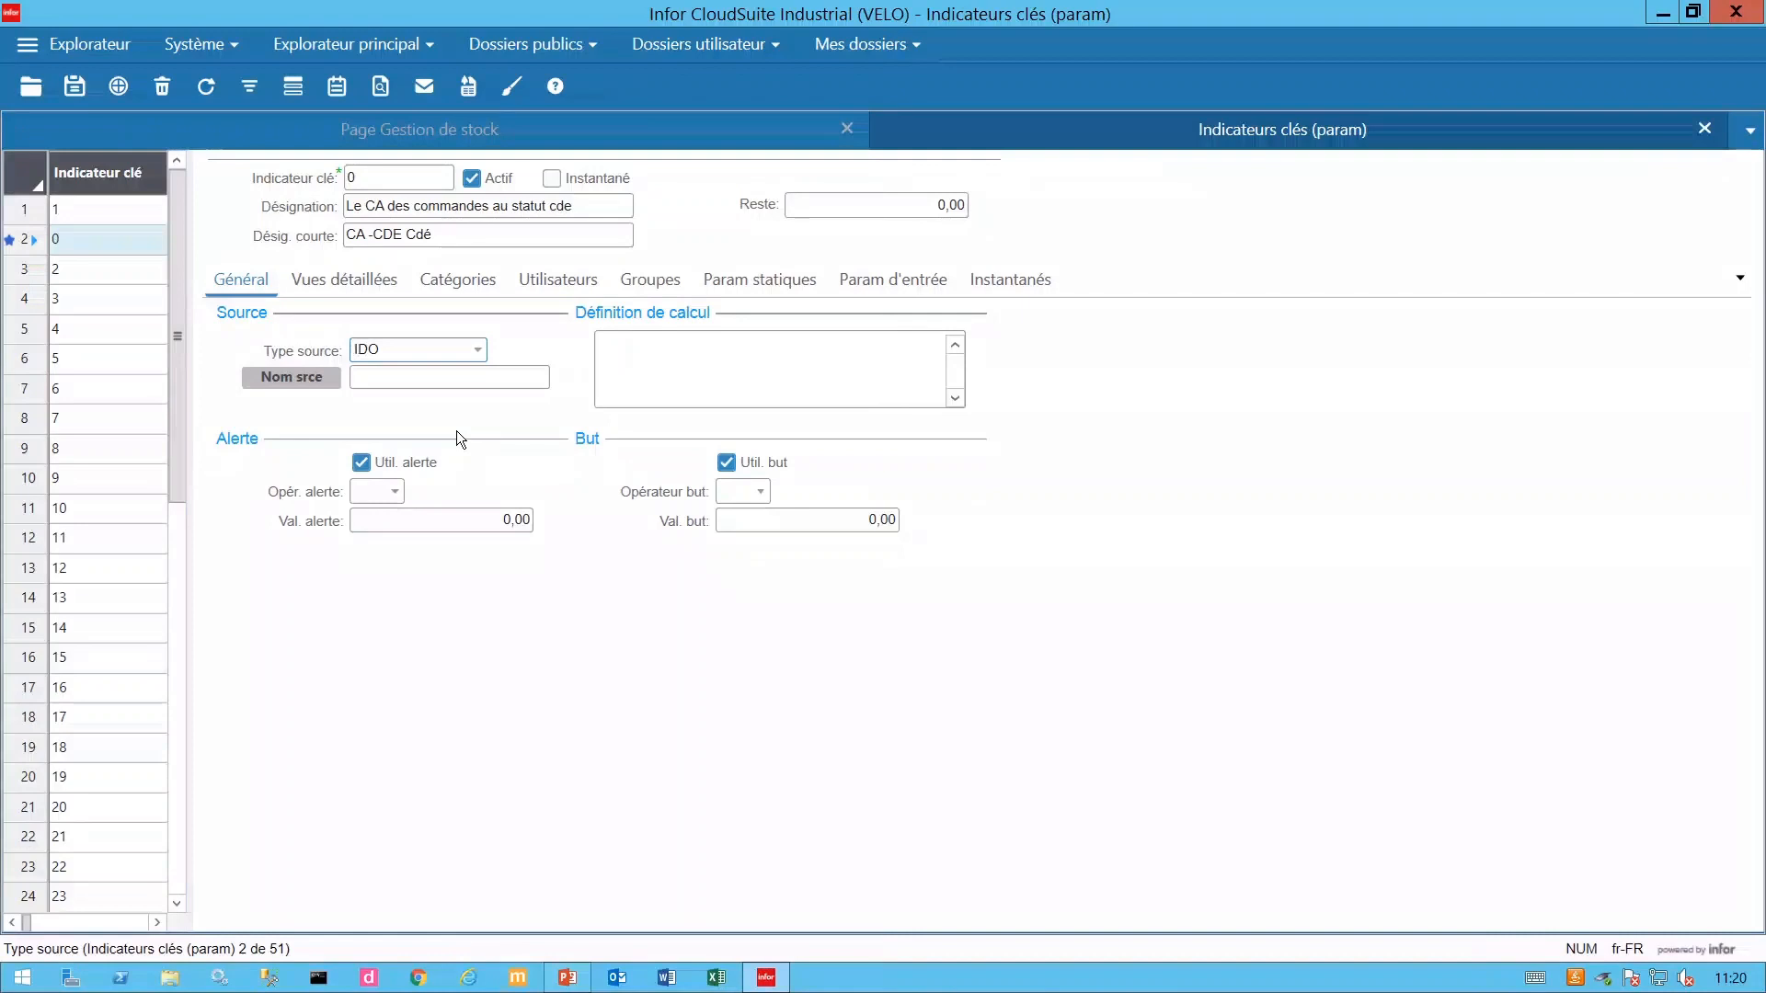
{"action": "left_click", "coordinate": [290, 376]}
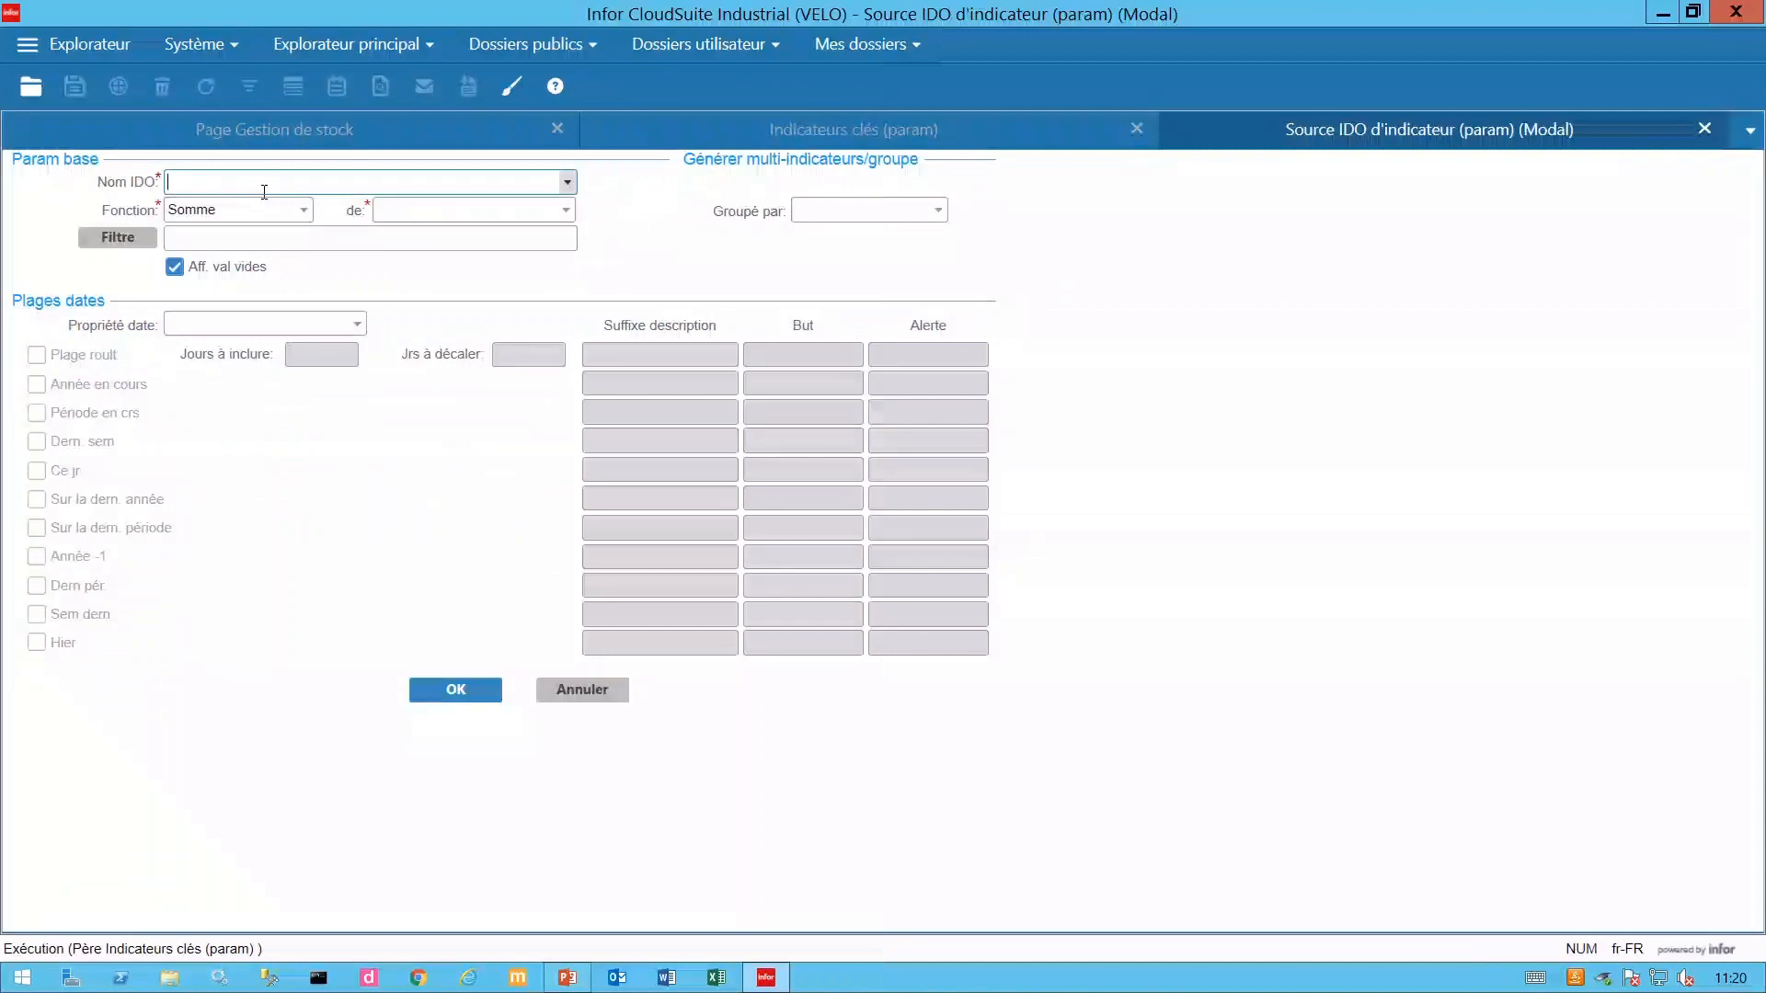
{"action": "type", "text": "SLCos*"}
{"action": "left_click", "coordinate": [569, 183]}
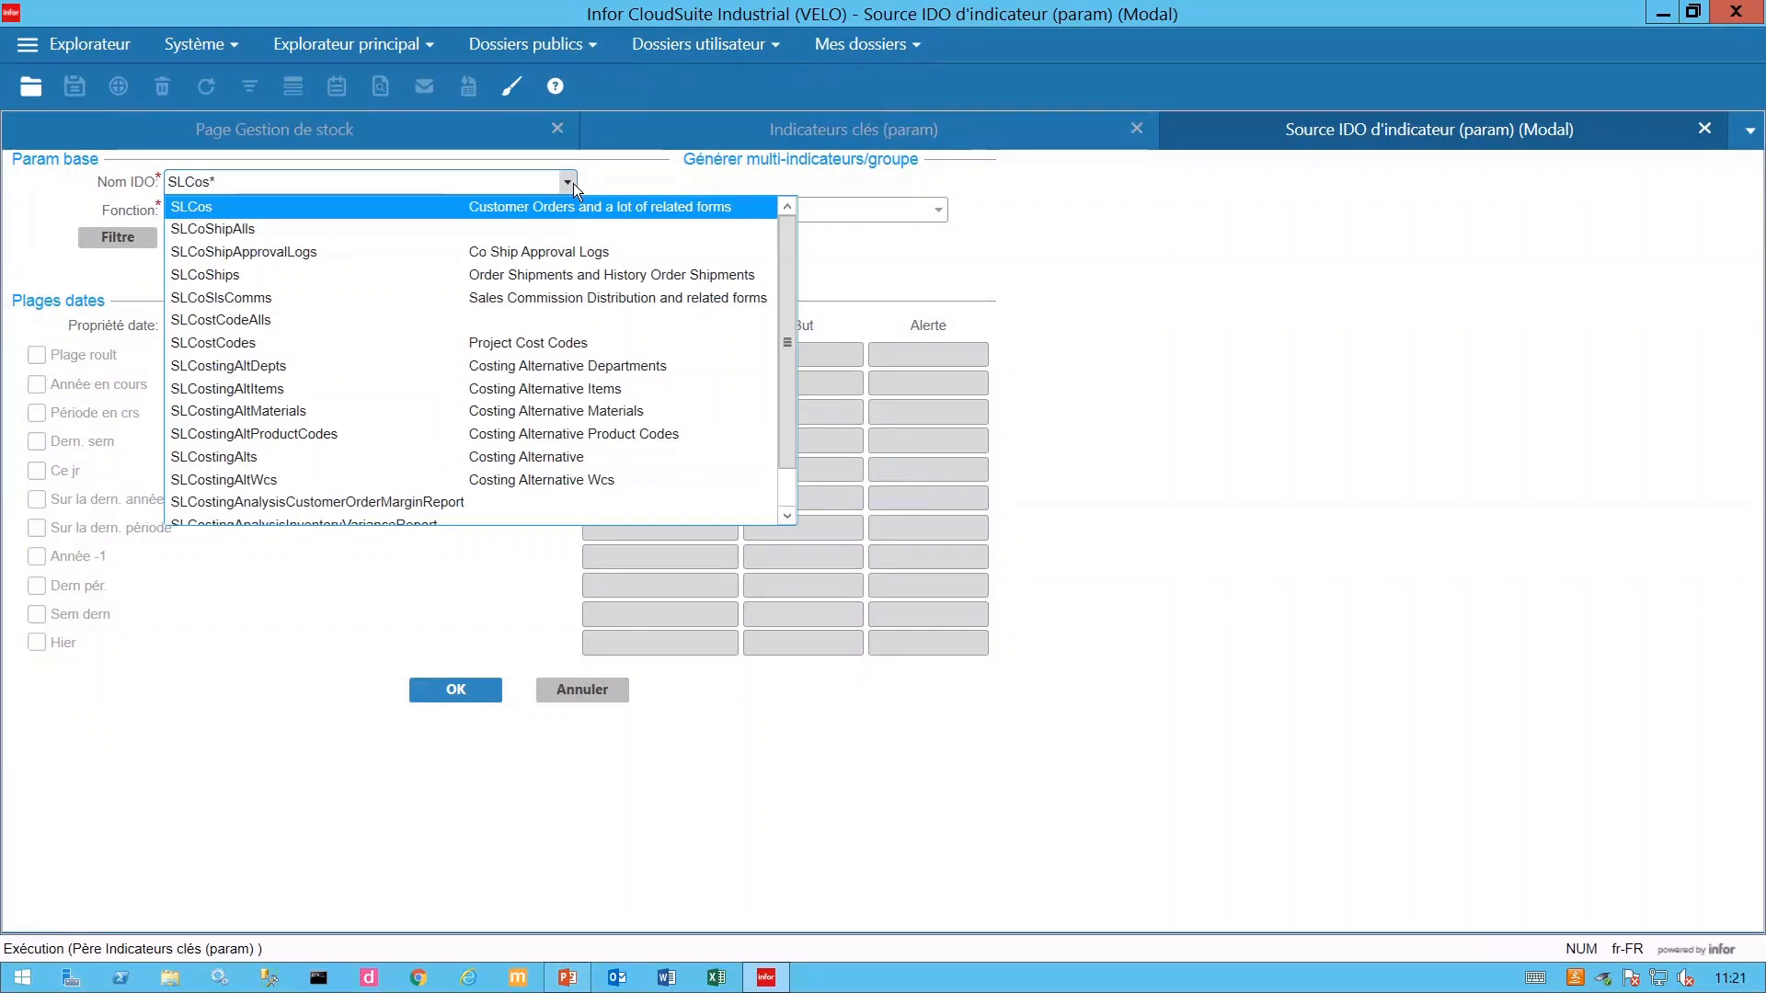
{"action": "left_click", "coordinate": [227, 207]}
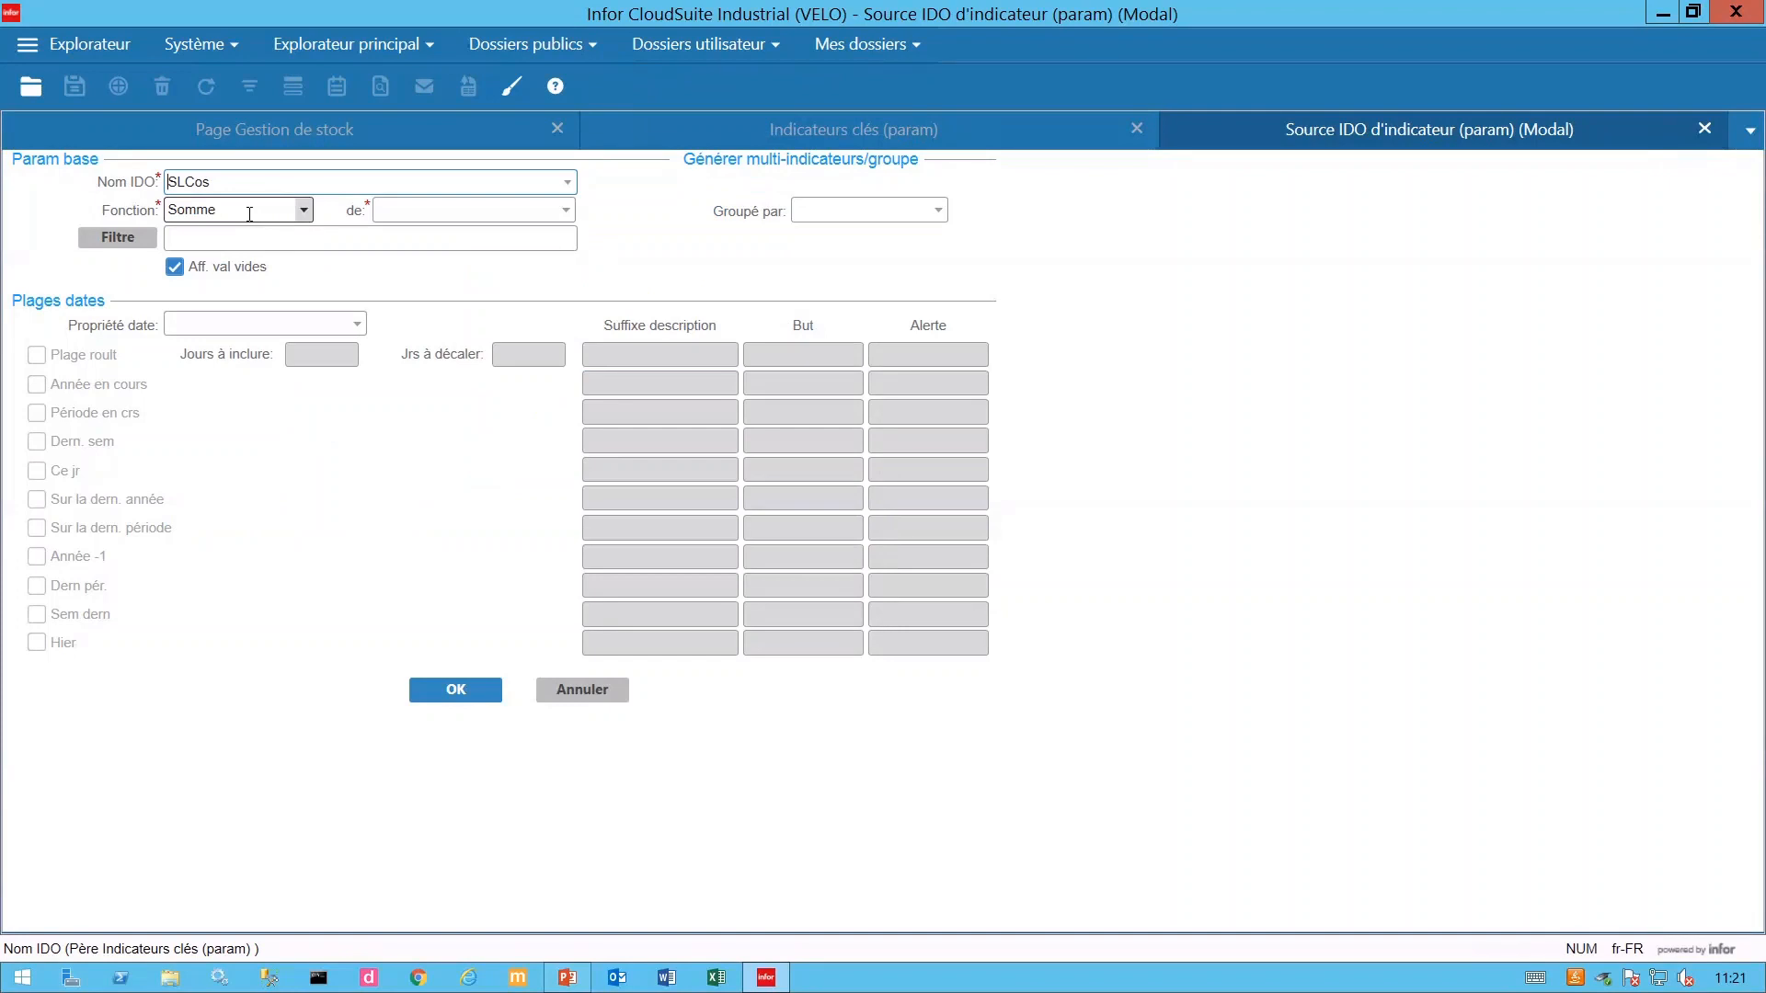
Keep Somme as the function, pick its property from those matching "pri*", and open the source's filter definition.
{"action": "left_click", "coordinate": [303, 211]}
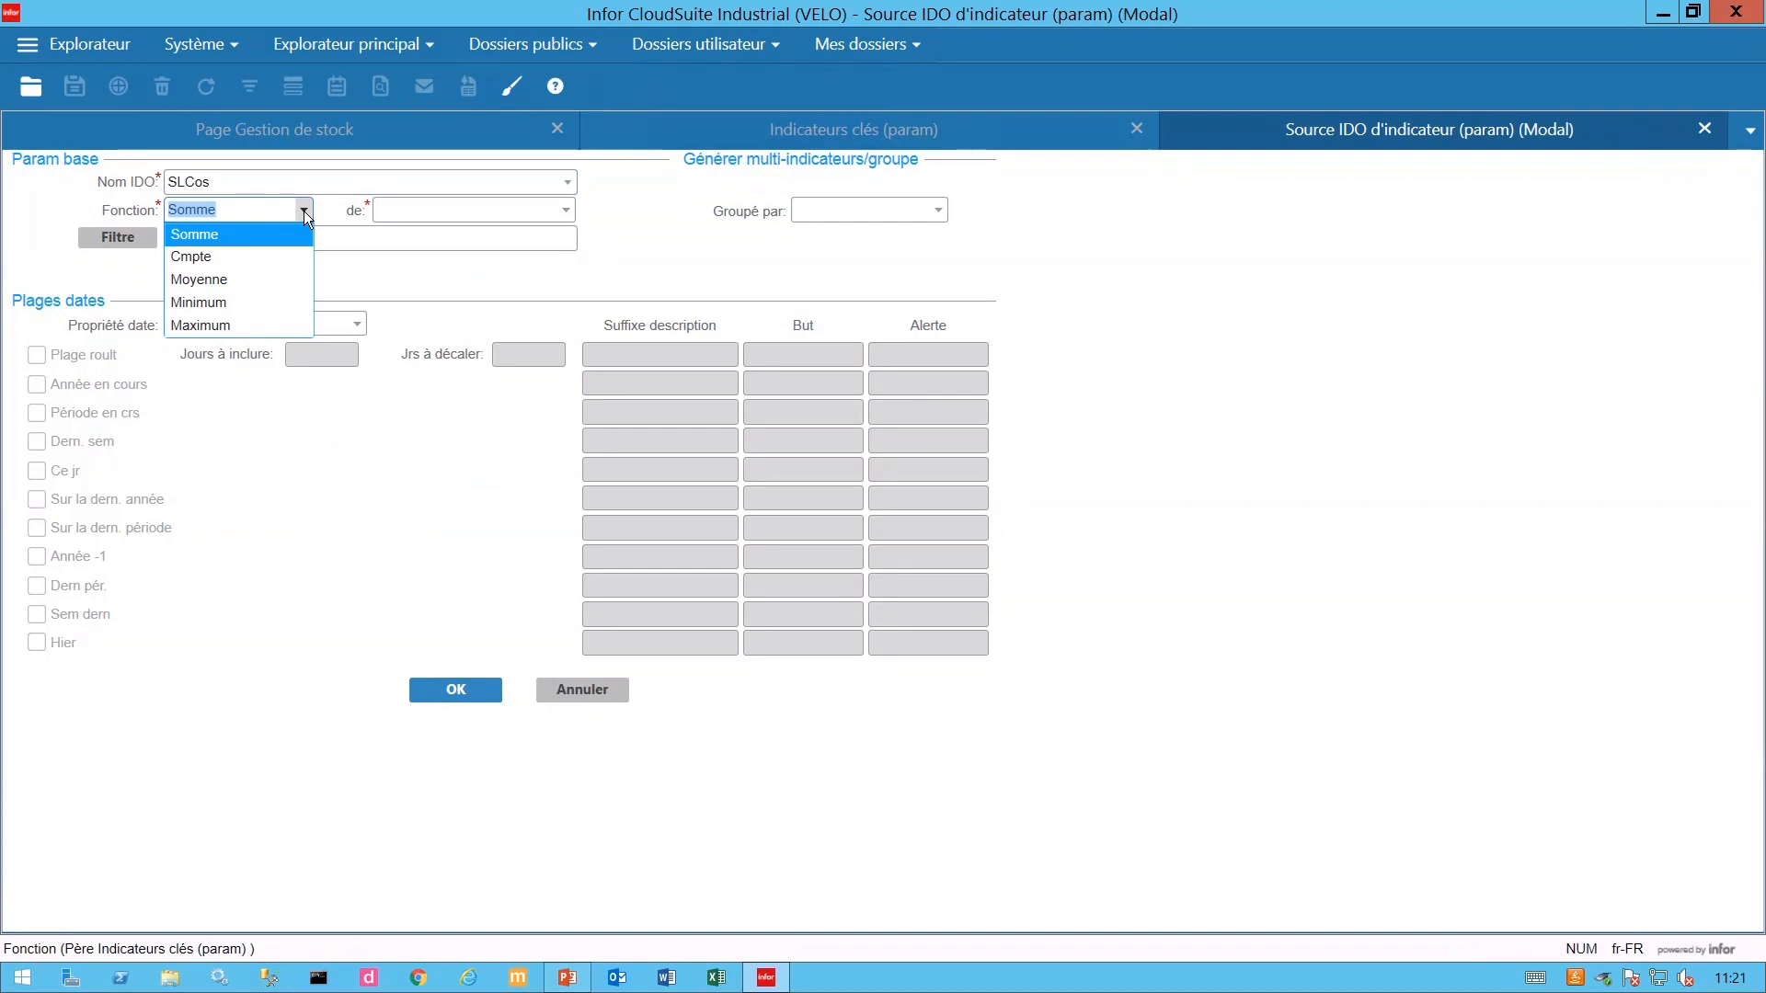
{"action": "left_click", "coordinate": [333, 204]}
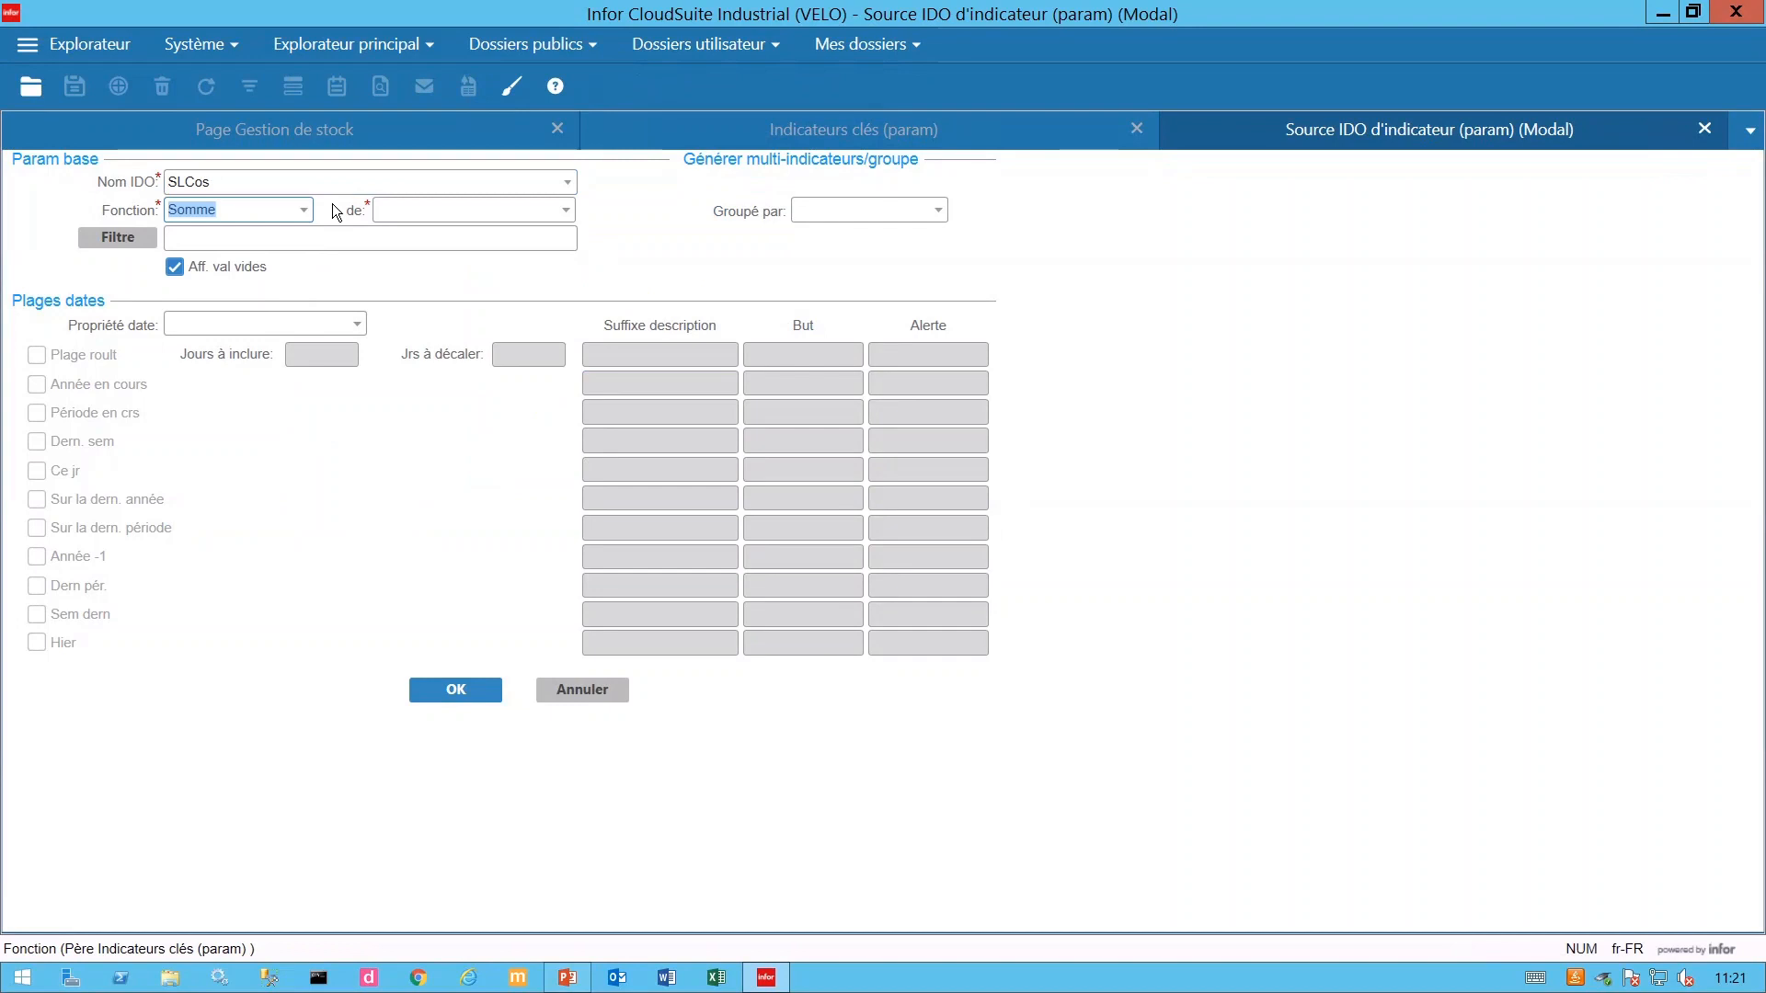
{"action": "left_click", "coordinate": [423, 210]}
{"action": "type", "text": "pri*"}
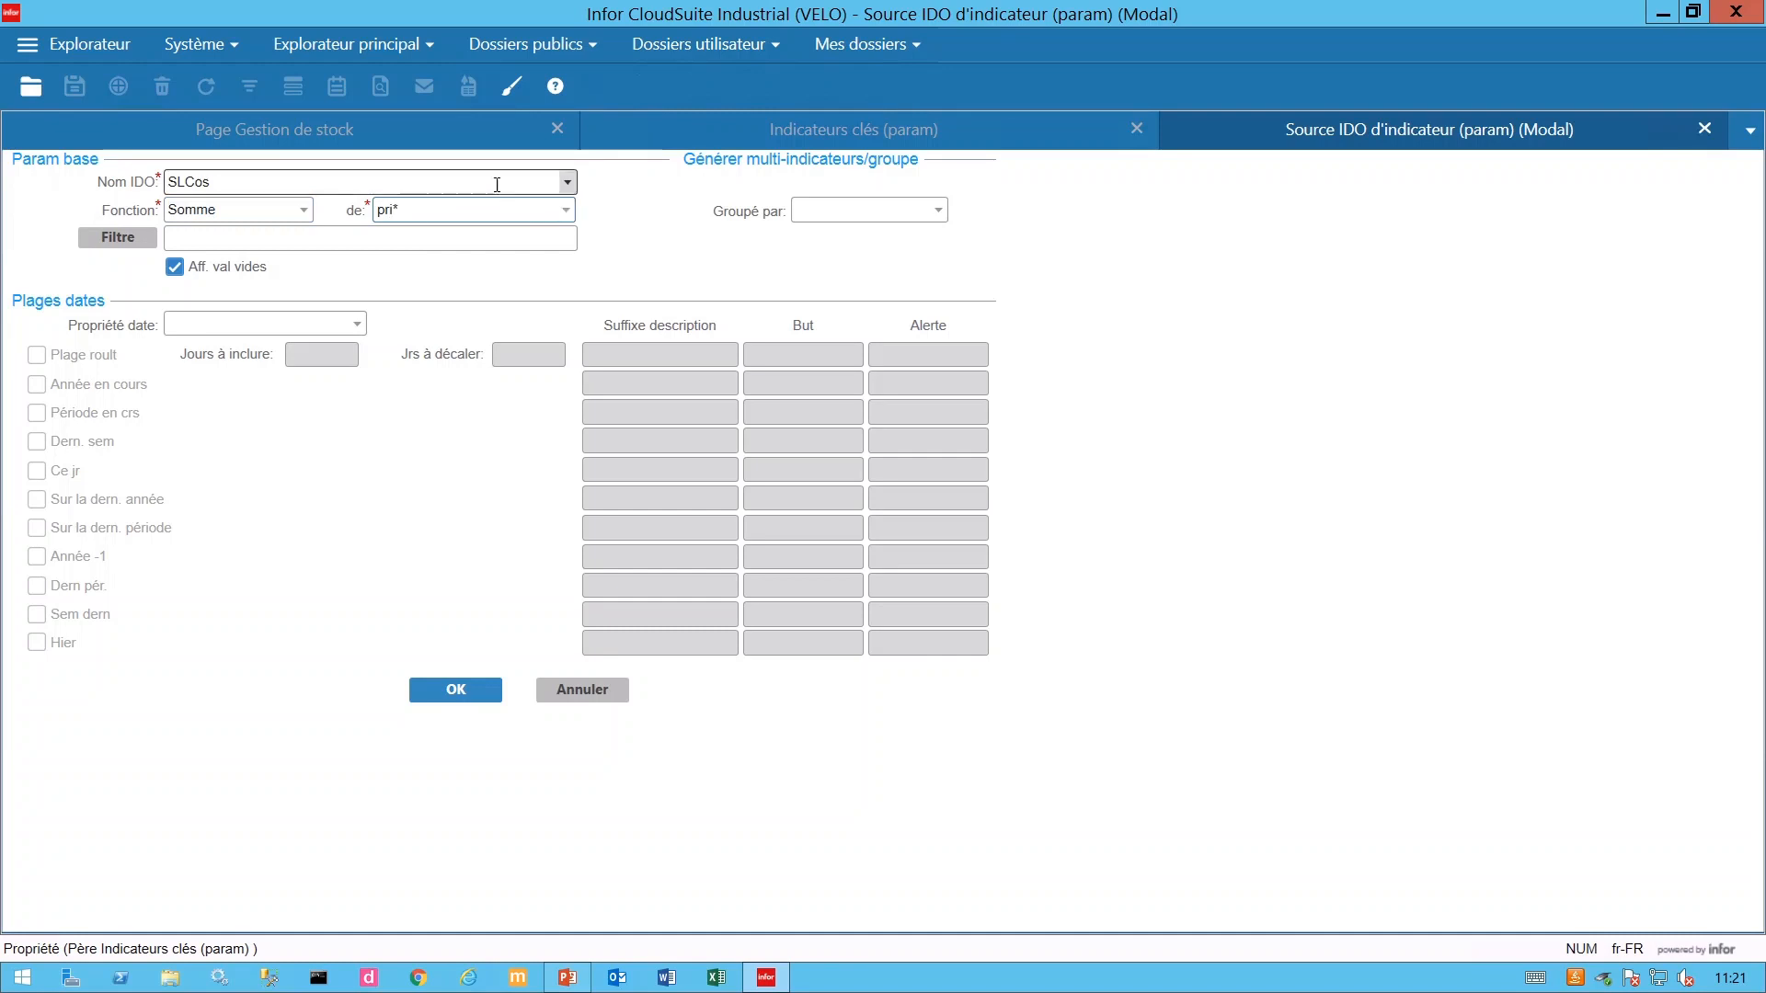
{"action": "left_click", "coordinate": [562, 209]}
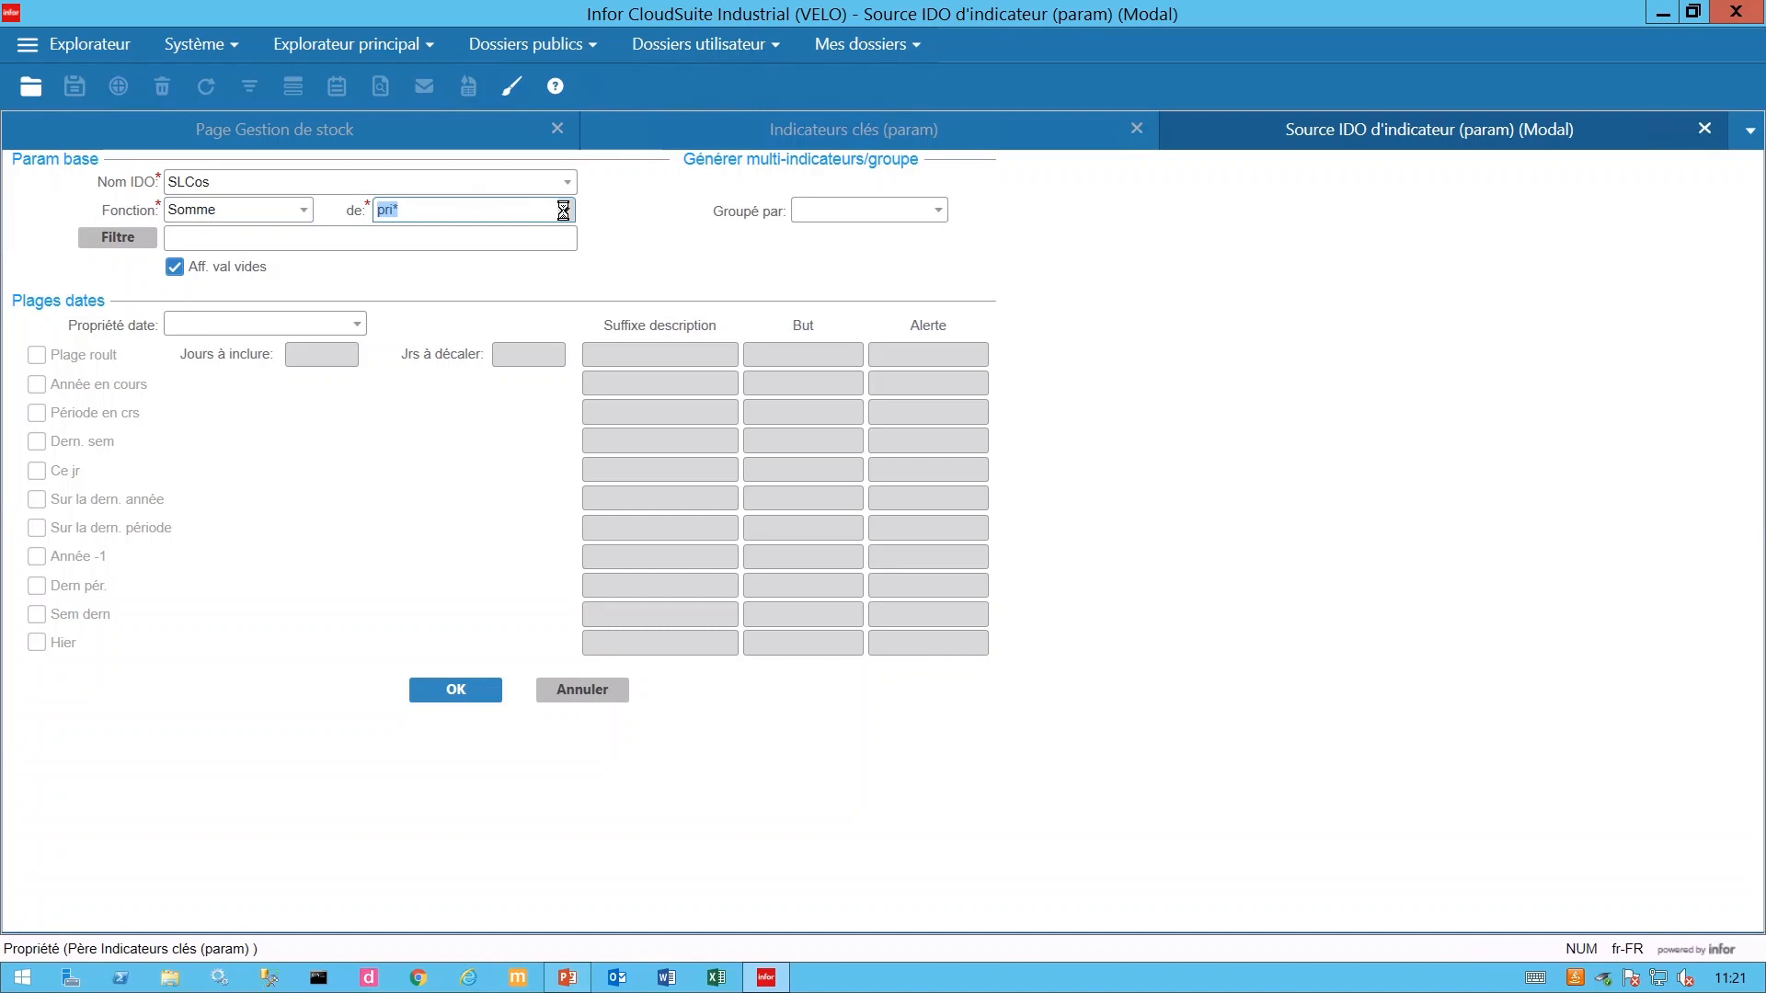
{"action": "left_click", "coordinate": [445, 234]}
{"action": "left_click", "coordinate": [101, 235]}
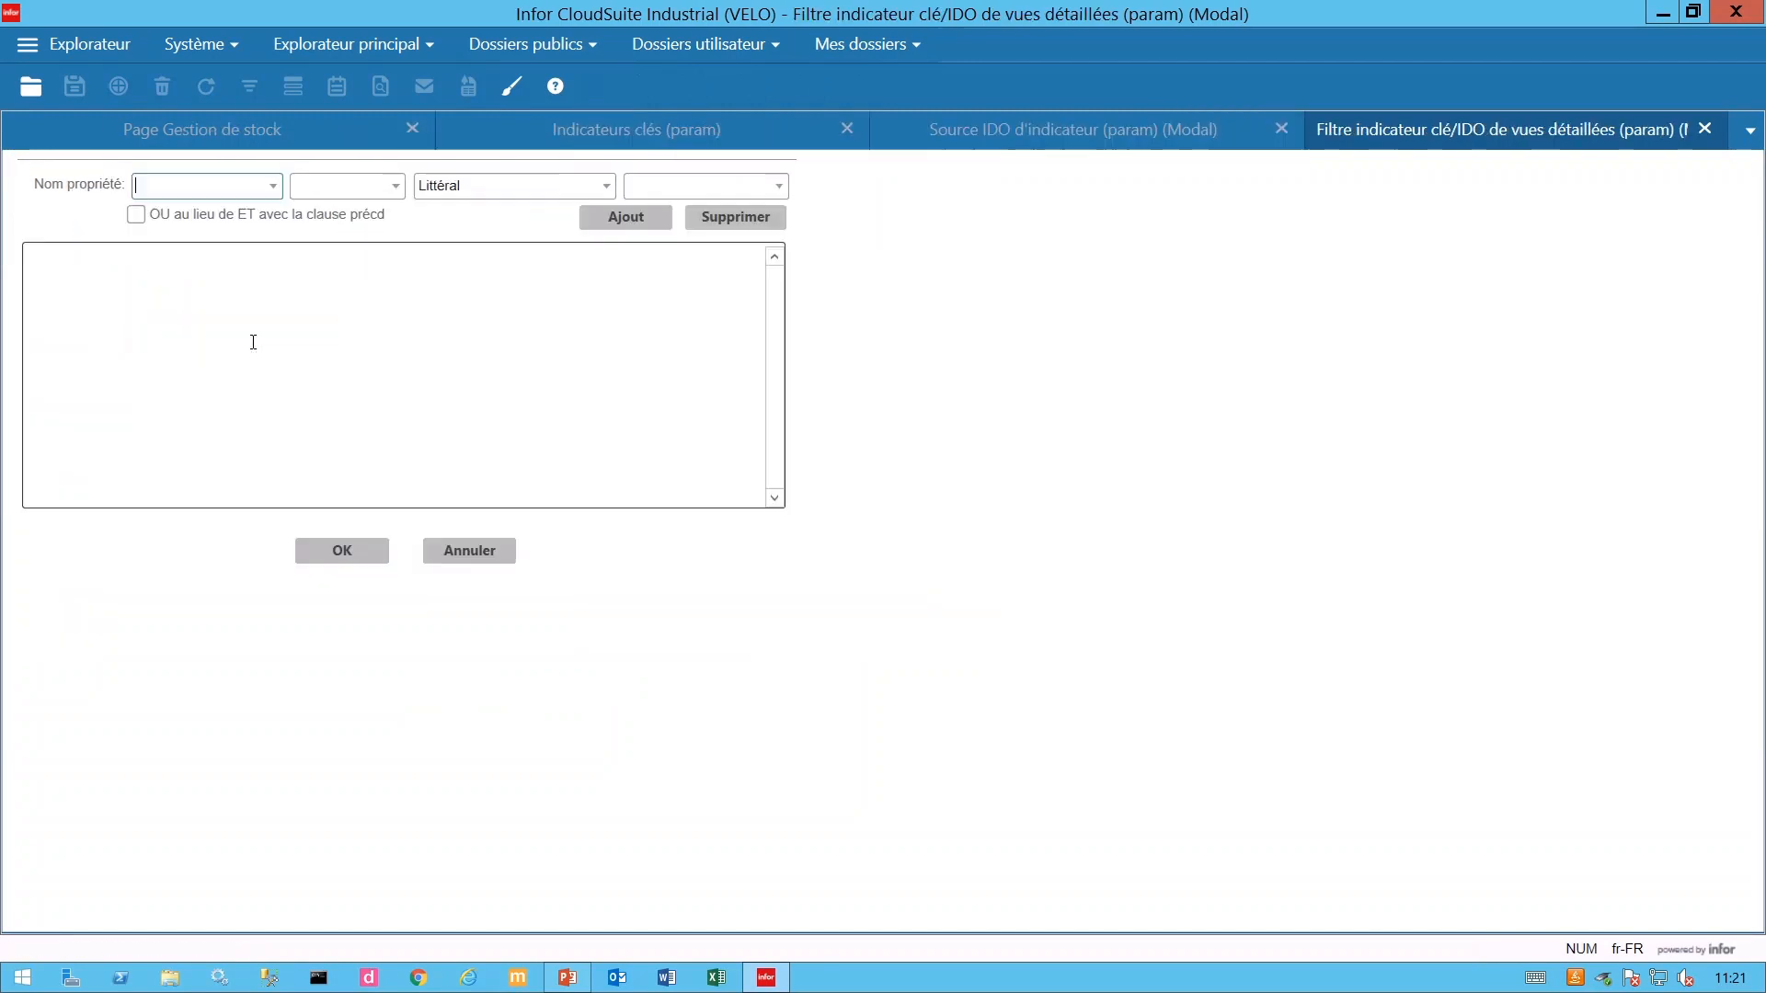
{"action": "type", "text": "s"}
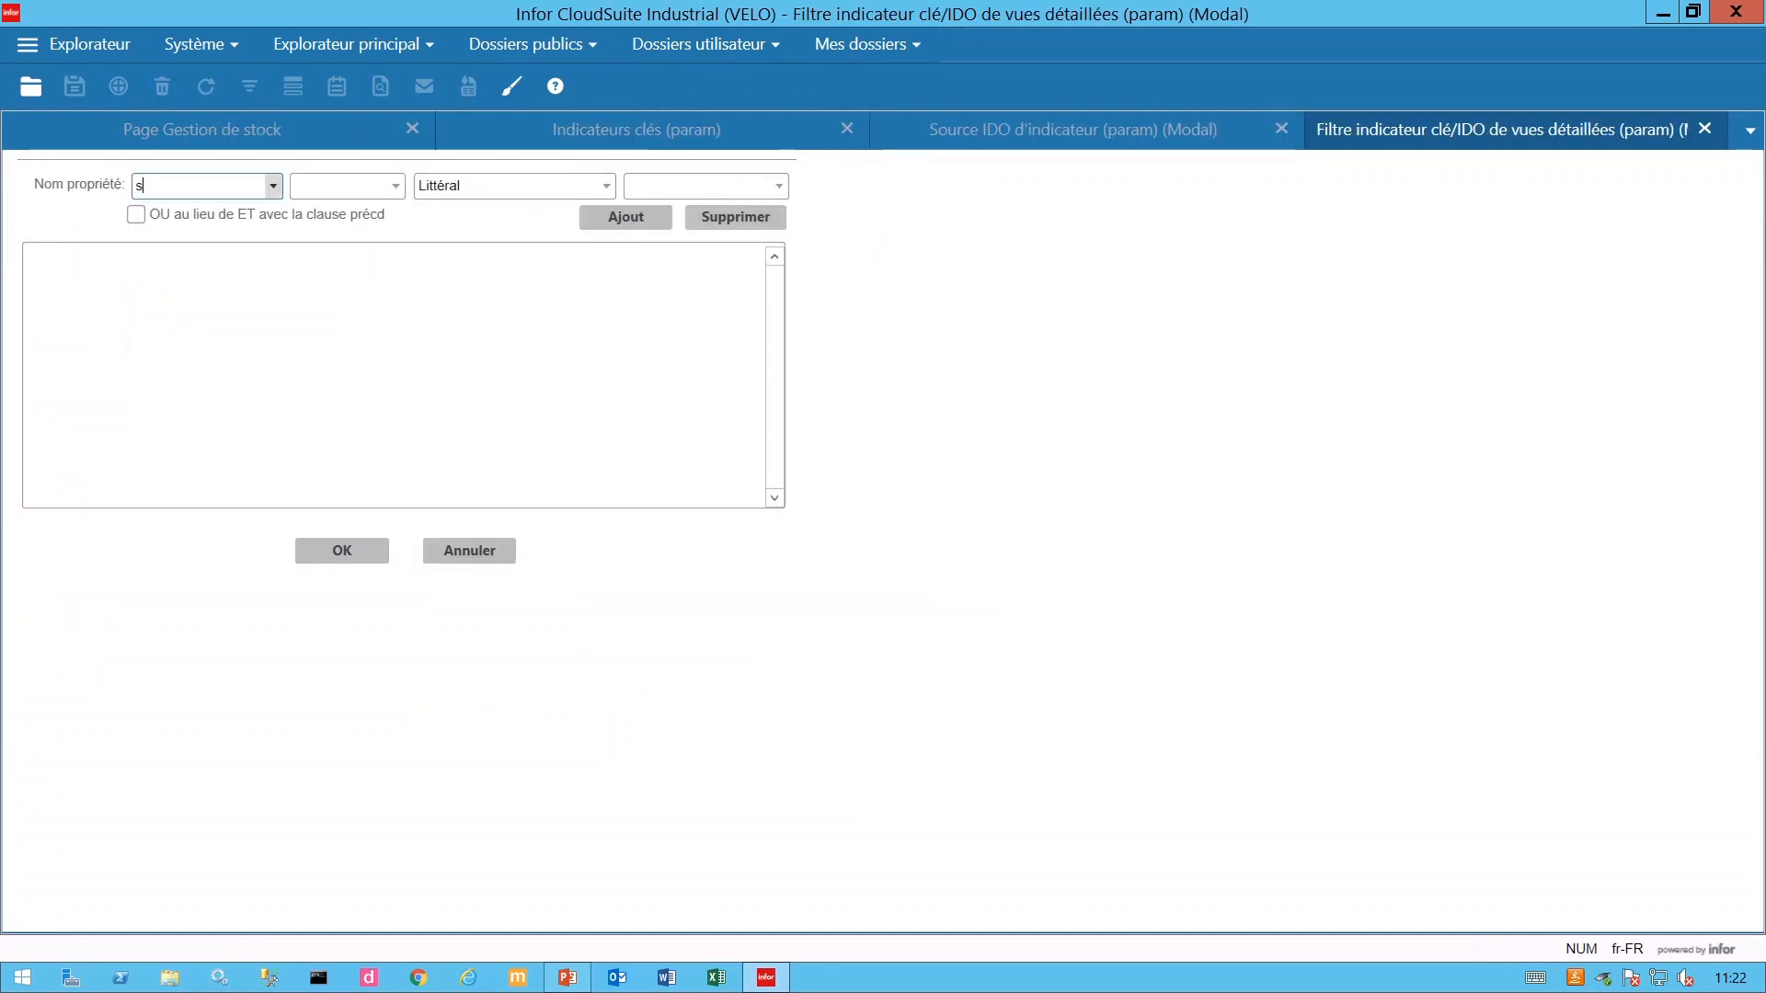
{"action": "type", "text": "tat"}
{"action": "key", "text": "BackSpace"}
{"action": "key", "text": "BackSpace"}
{"action": "key", "text": "BackSpace"}
{"action": "key", "text": "BackSpace"}
Look up "typ*" and choose Type as the property name for the filter clause.
{"action": "type", "text": "type"}
{"action": "key", "text": "BackSpace"}
{"action": "type", "text": "*"}
{"action": "left_click", "coordinate": [273, 188]}
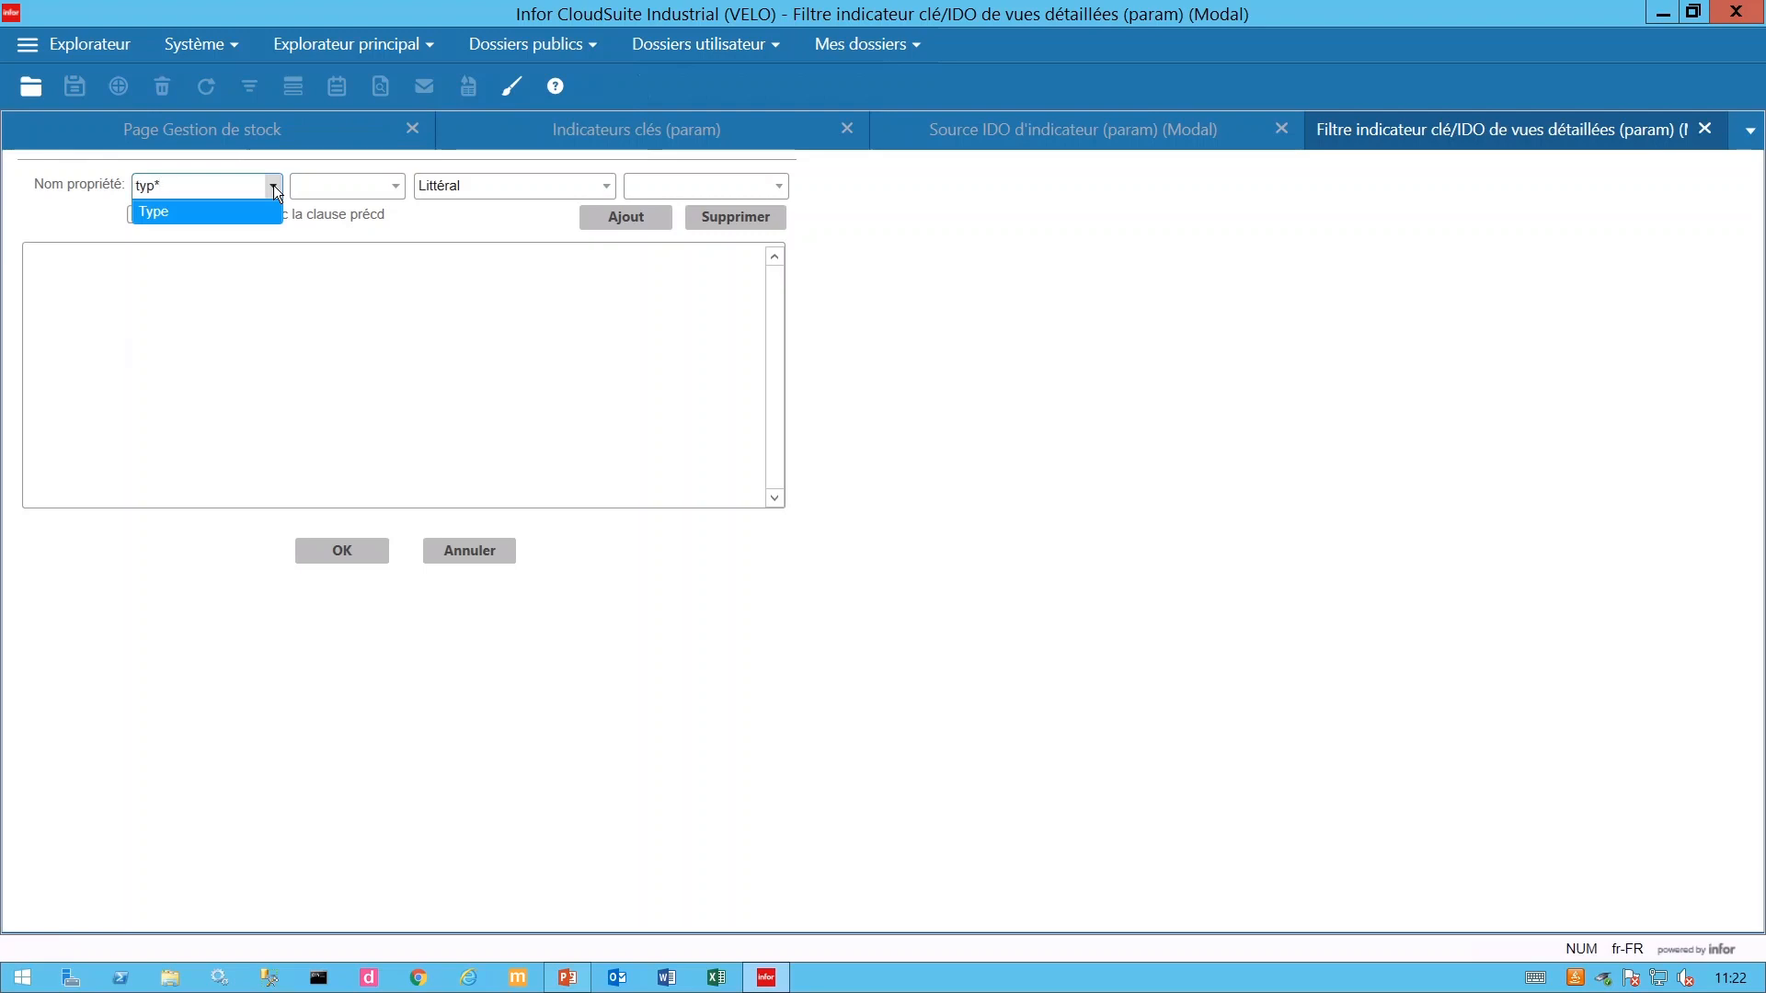
{"action": "left_click", "coordinate": [250, 189]}
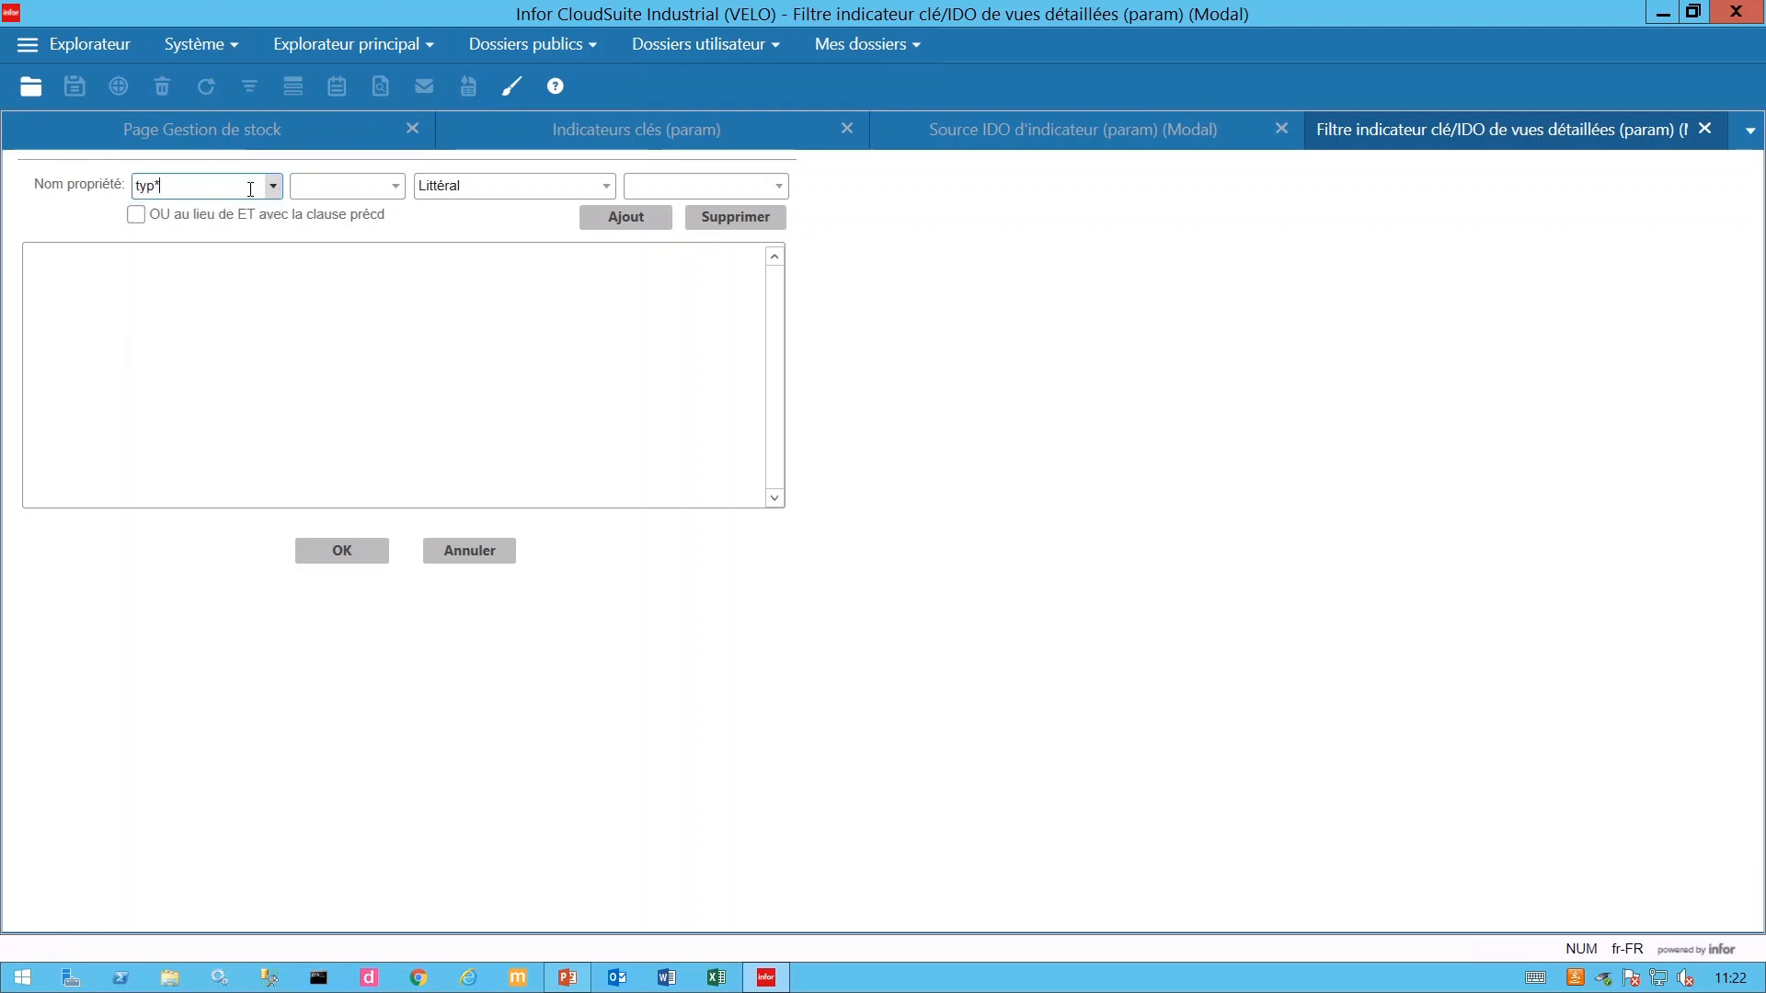
{"action": "left_click", "coordinate": [272, 188]}
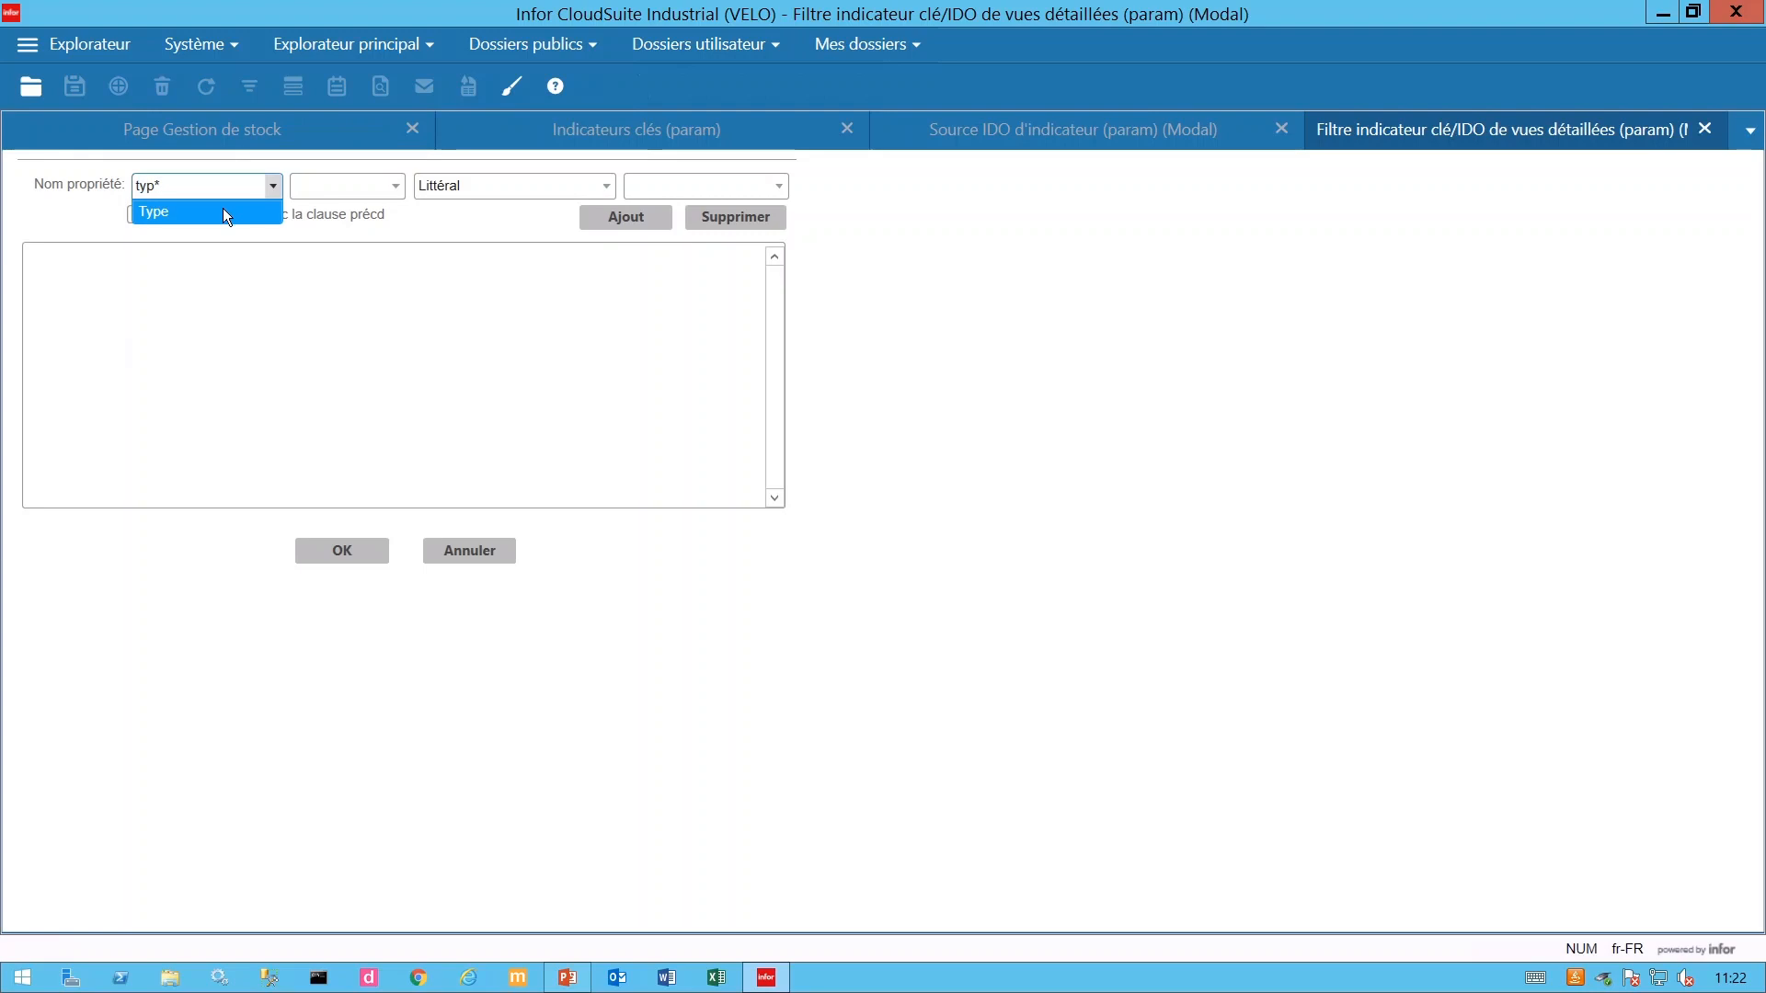
{"action": "left_click", "coordinate": [223, 209]}
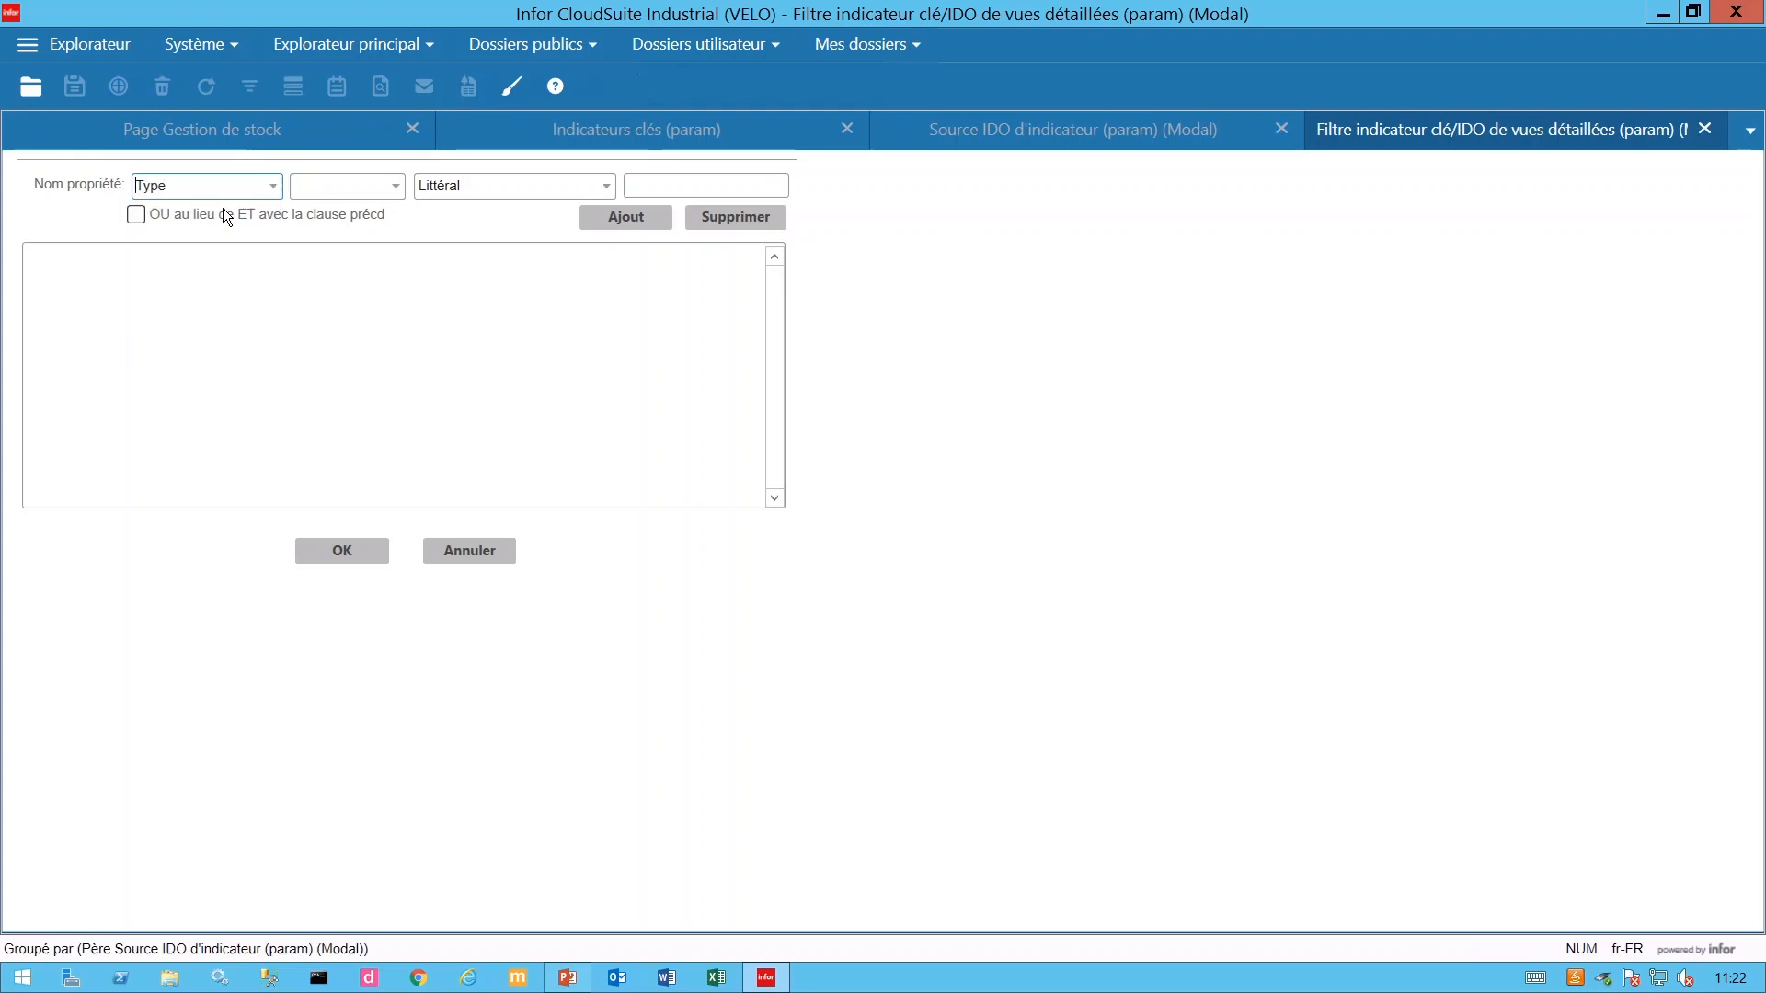
Complete the clause with the <> operator and the literal E, and add it to the filter.
{"action": "left_click", "coordinate": [396, 188]}
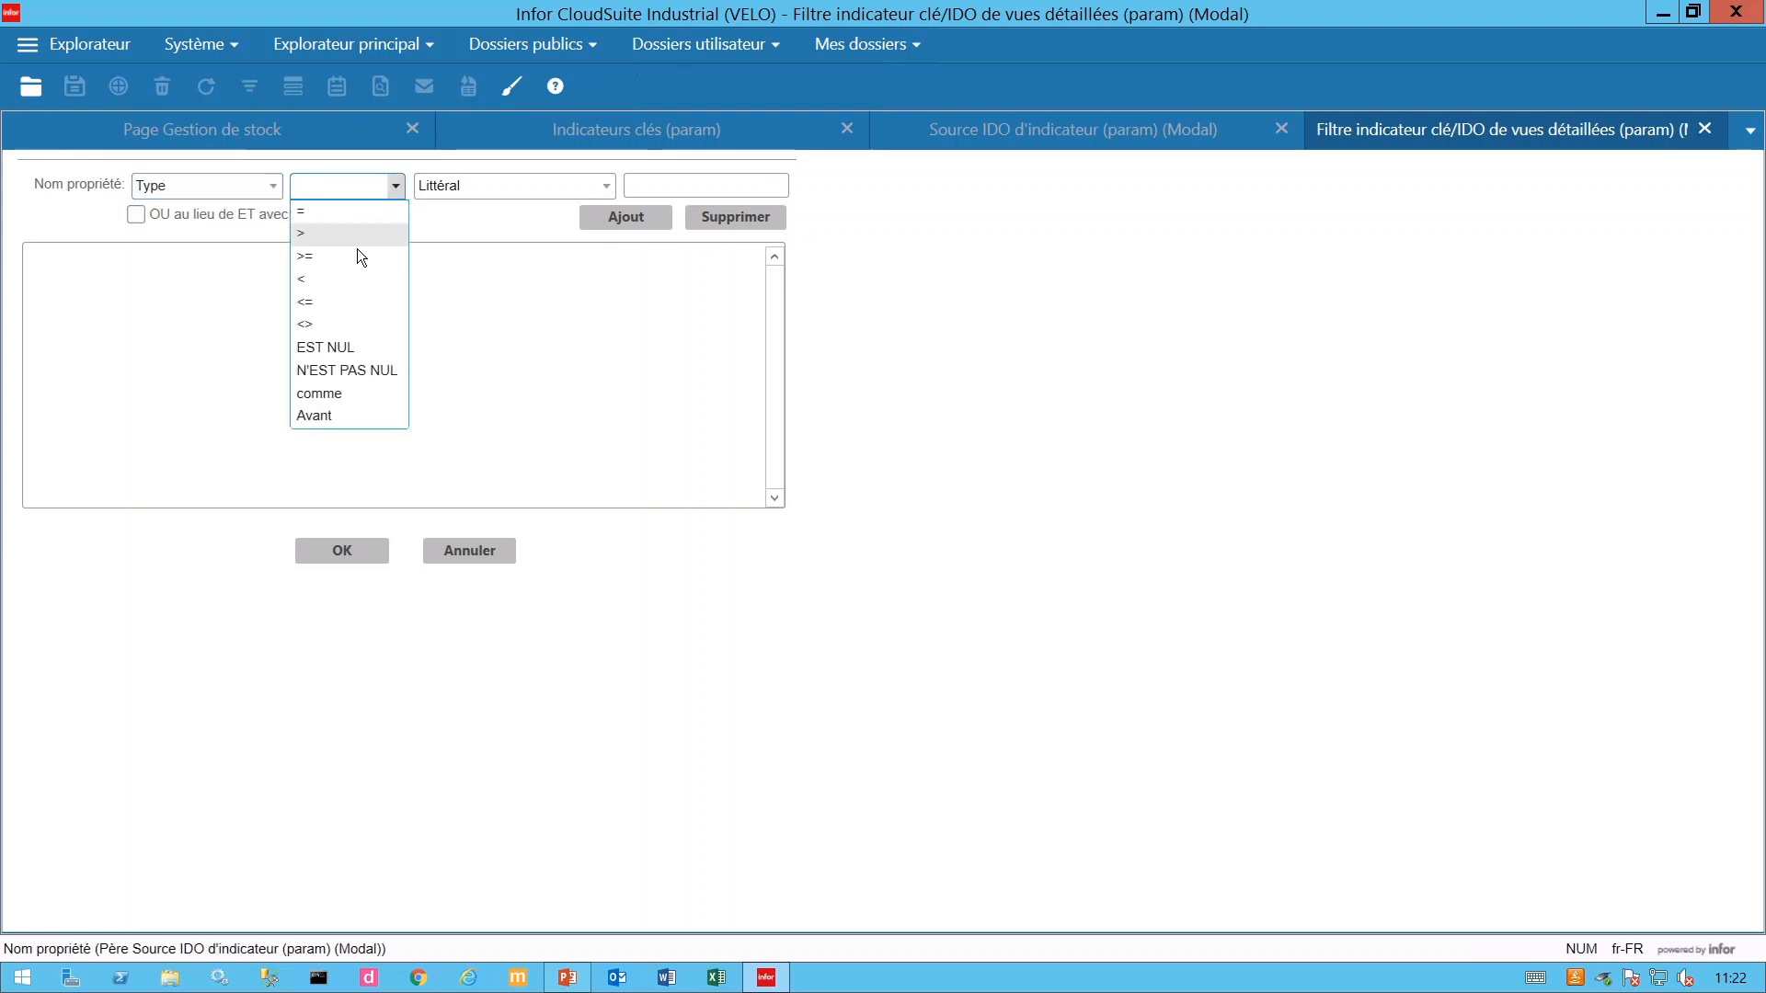
{"action": "left_click", "coordinate": [350, 326]}
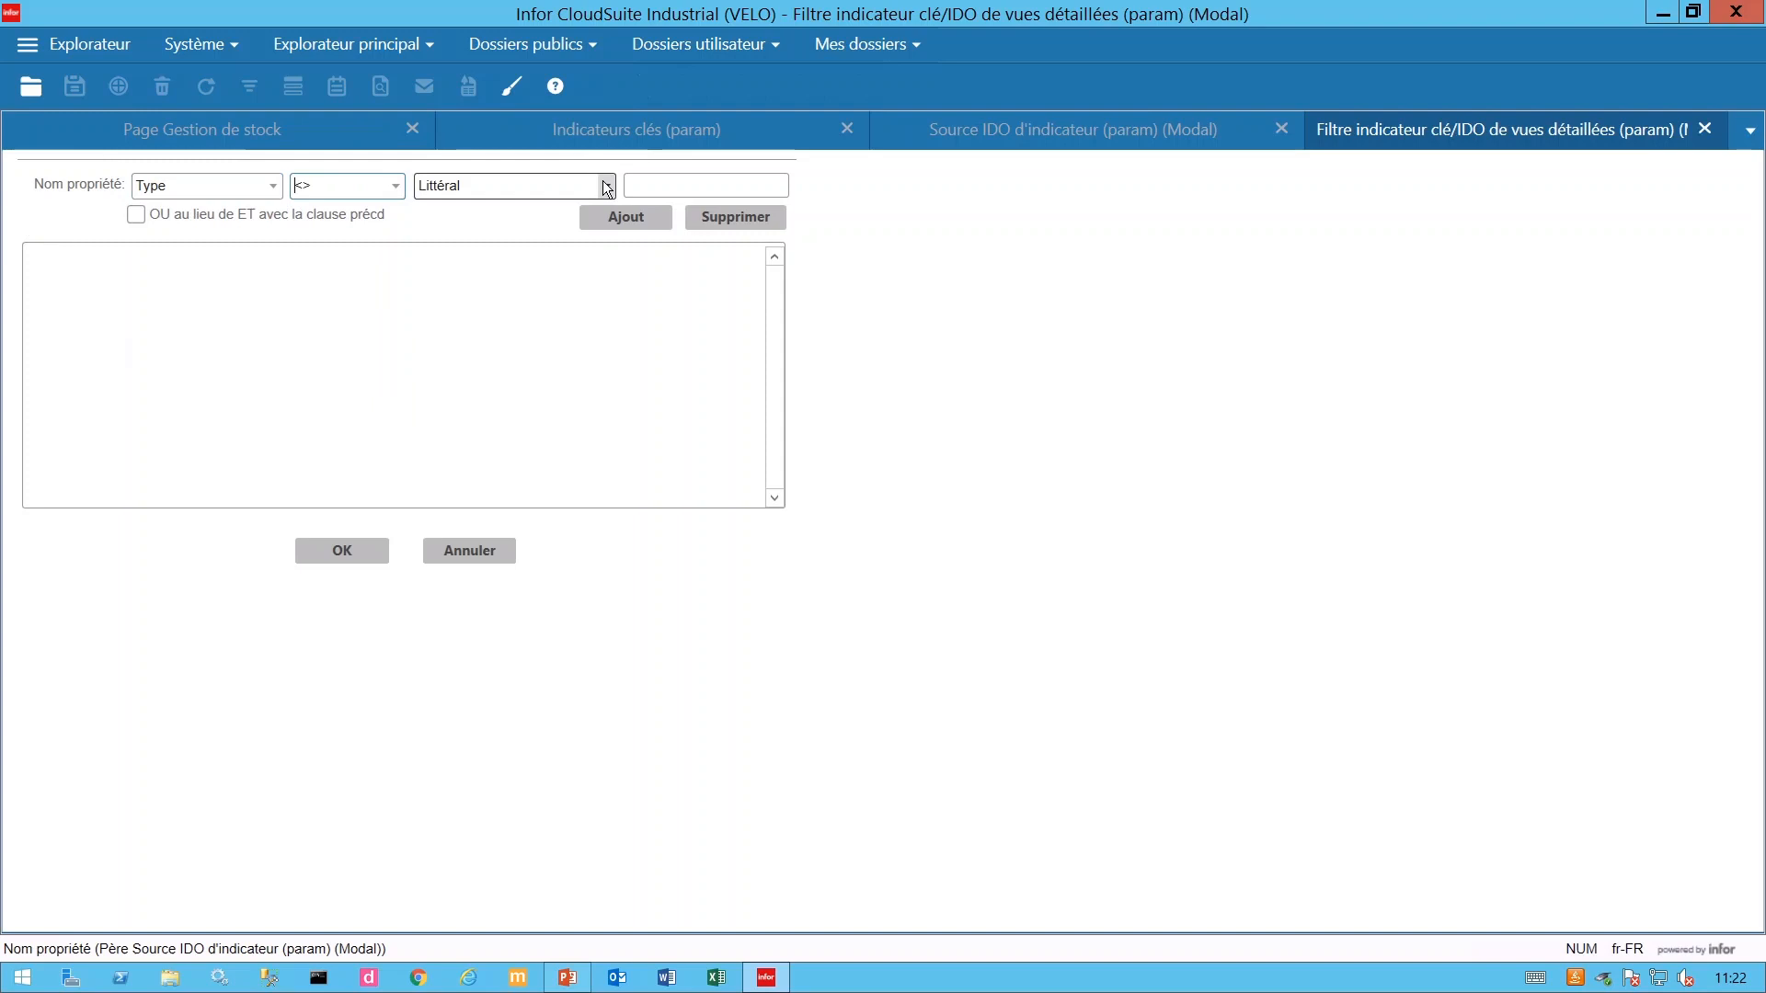
{"action": "left_click", "coordinate": [659, 183]}
{"action": "type", "text": "E"}
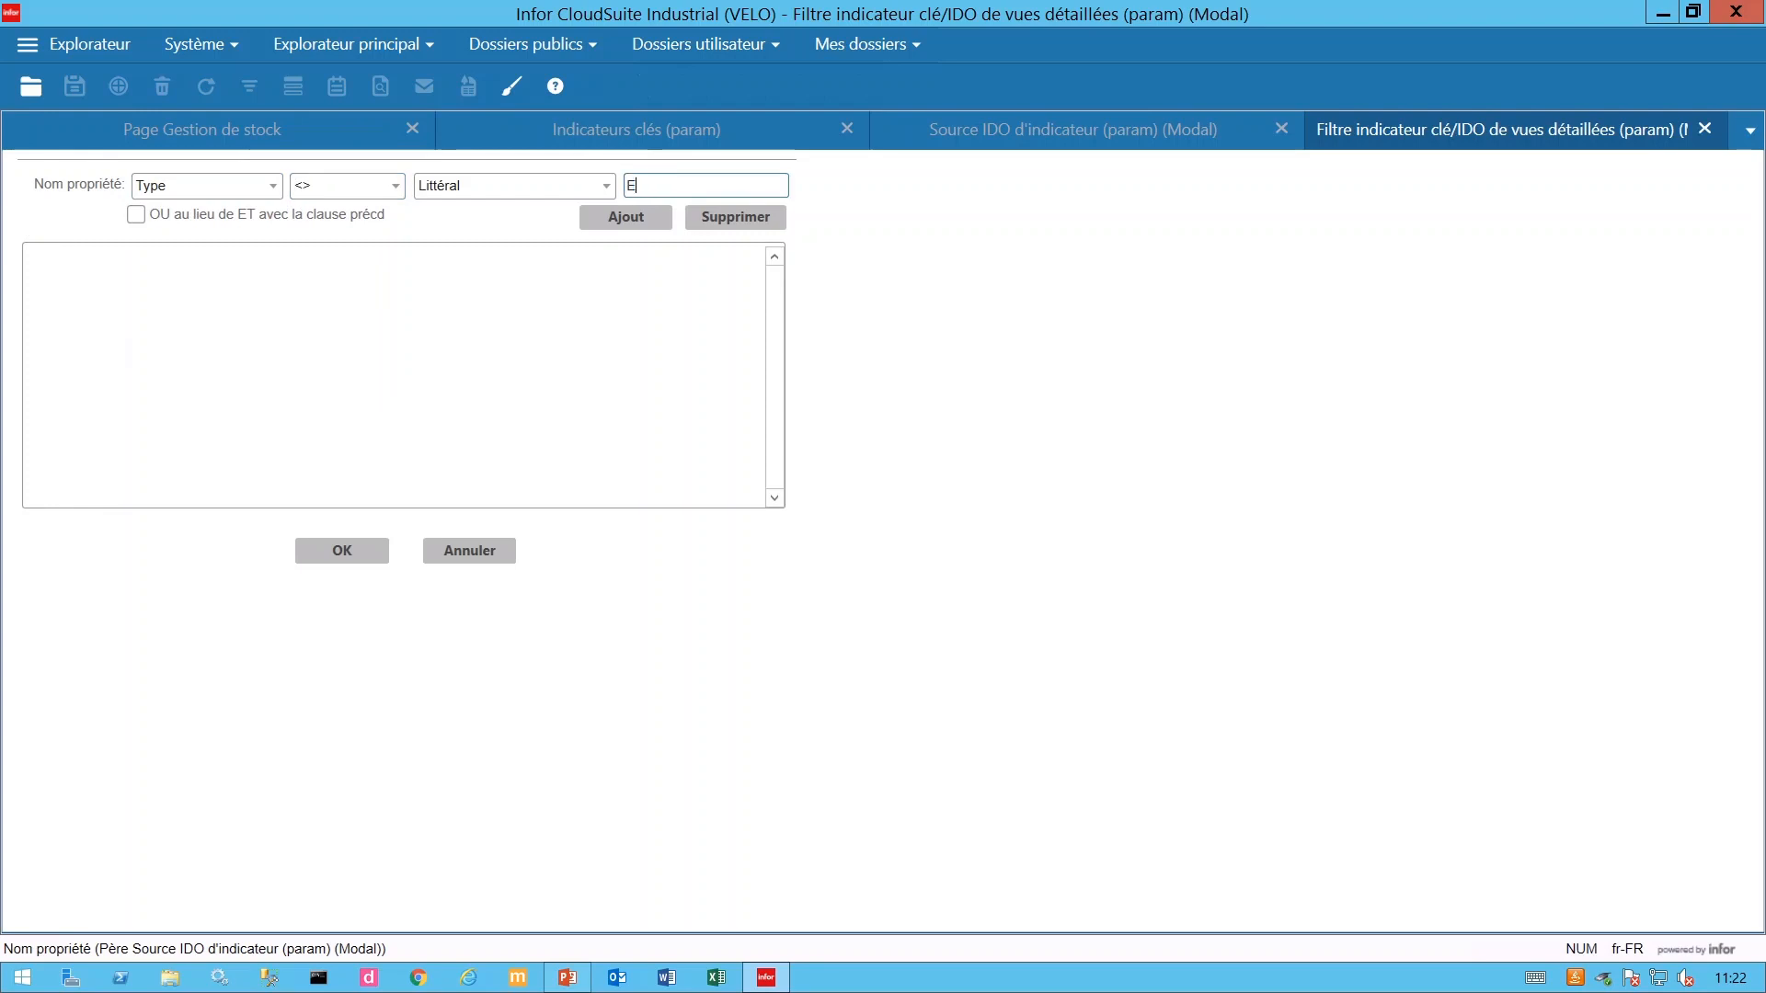
{"action": "left_click", "coordinate": [626, 225]}
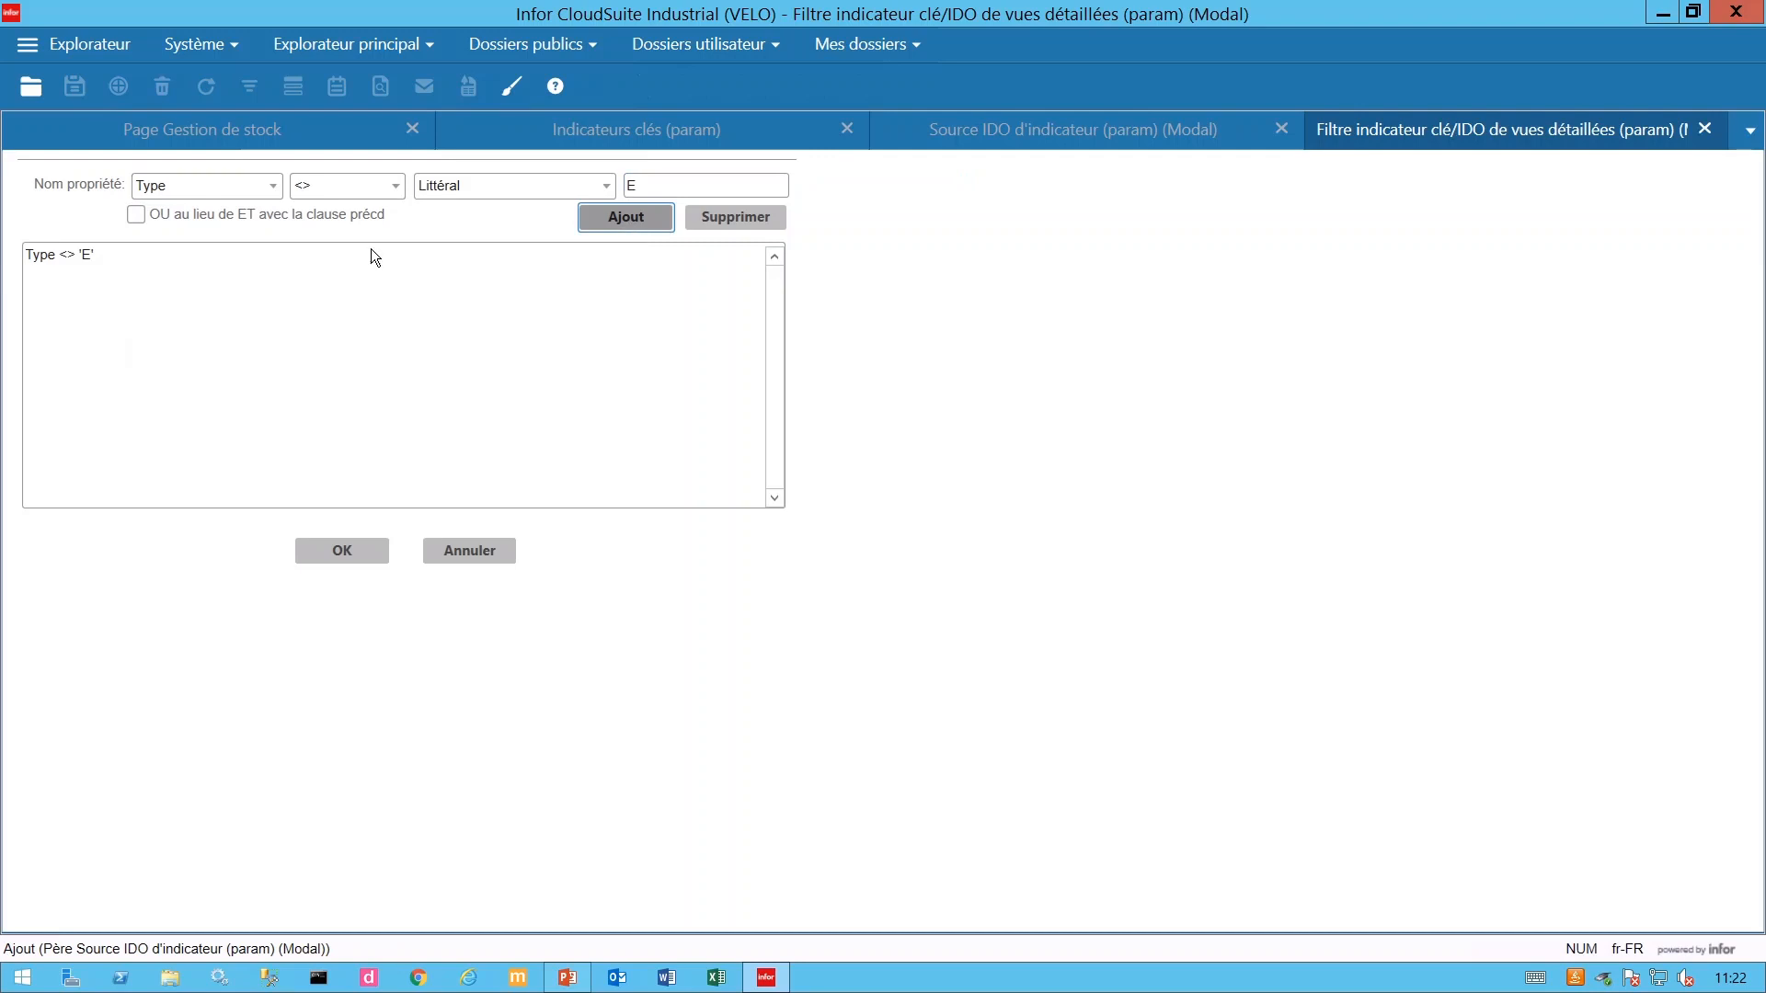
Look up "st*" and choose Stat as the property name for the second filter clause.
{"action": "left_click", "coordinate": [196, 179]}
{"action": "type", "text": "s"}
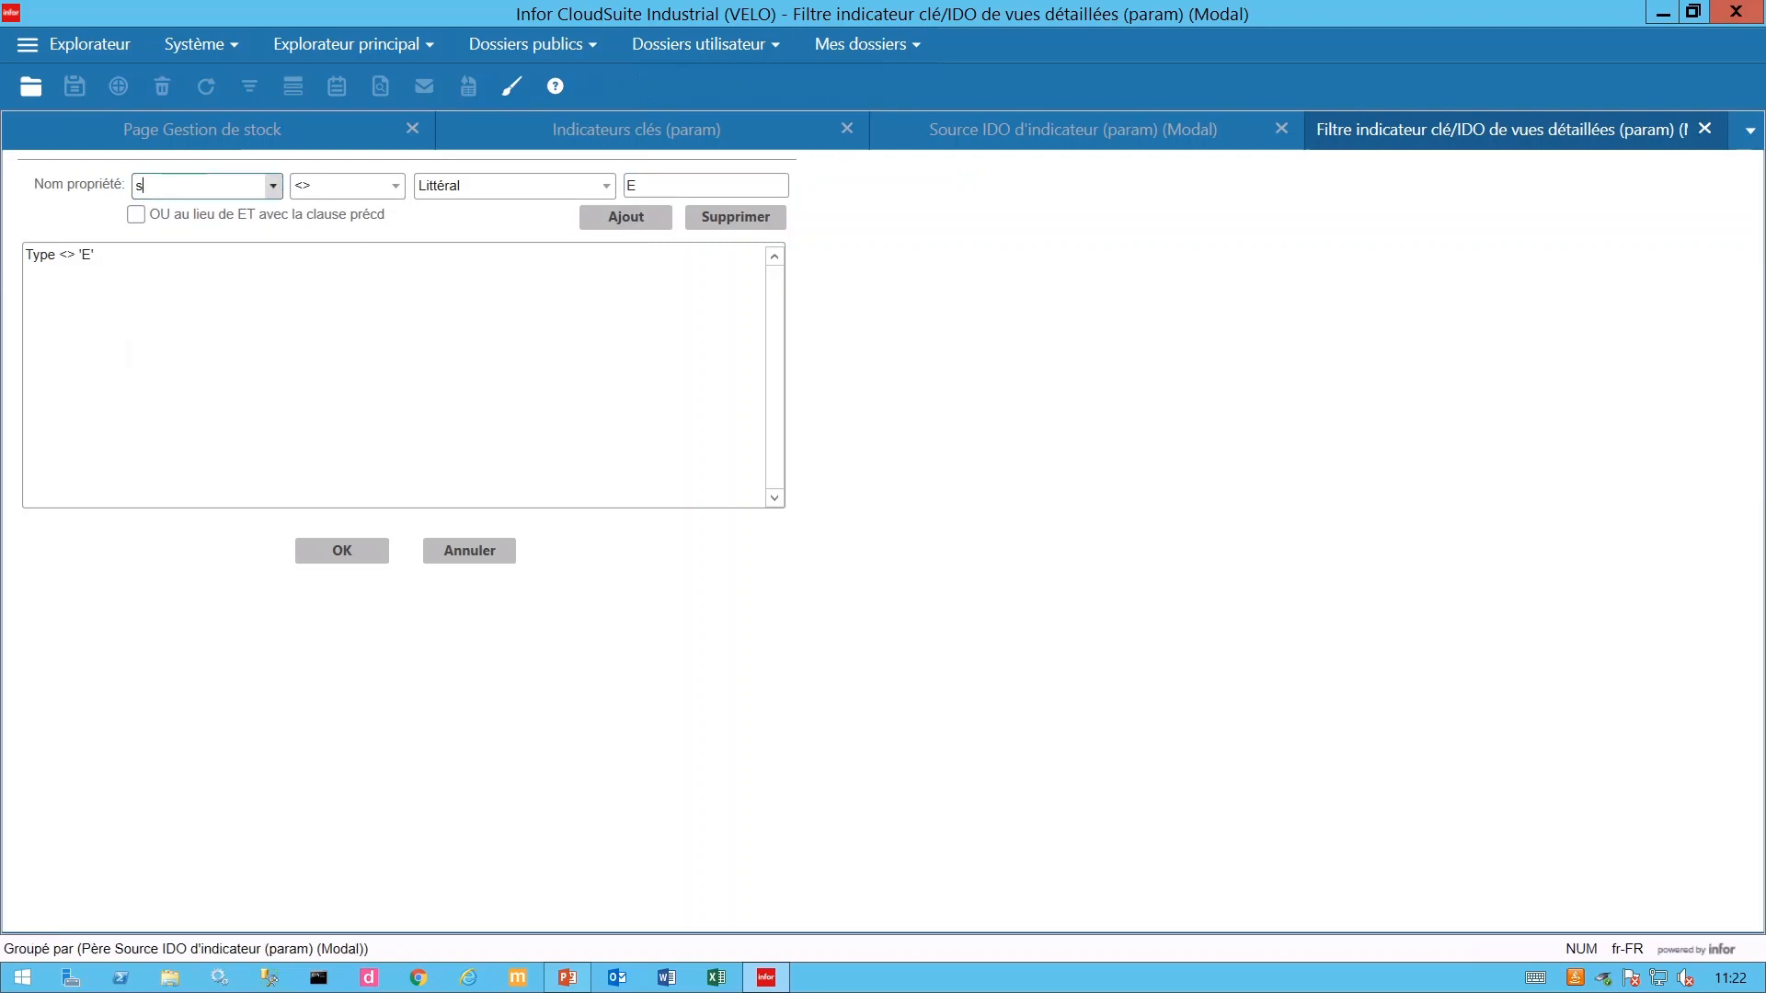
{"action": "type", "text": "ta"}
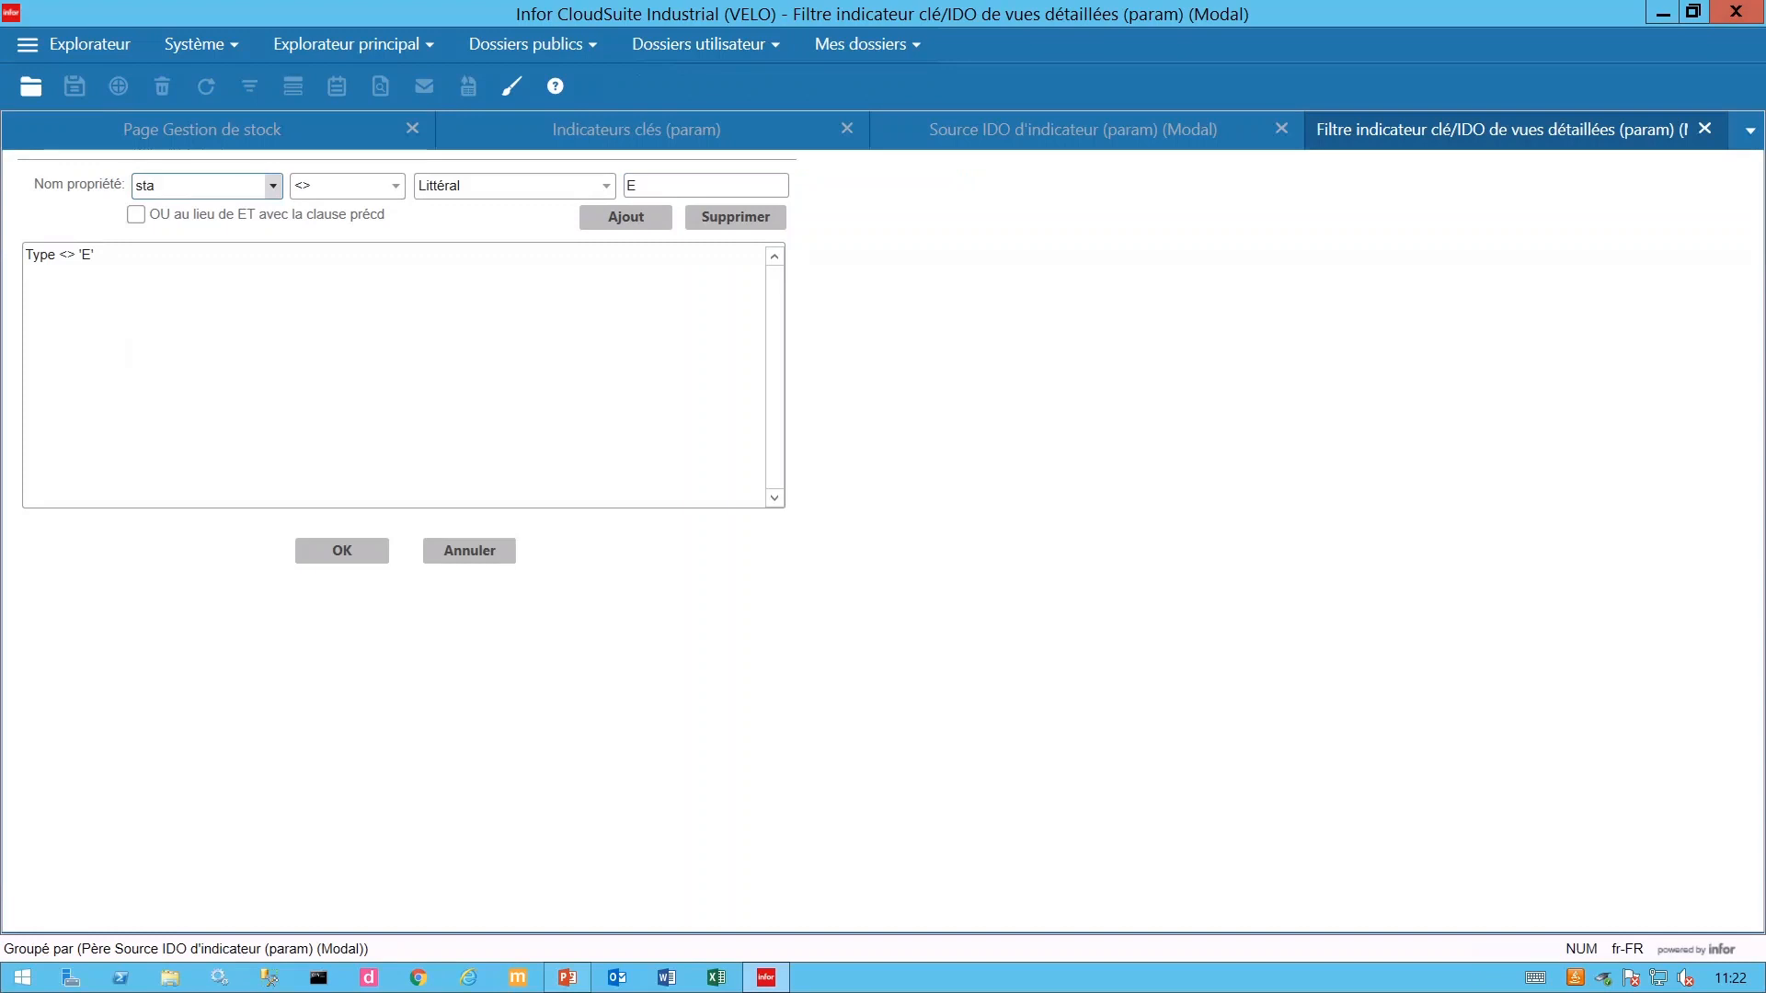
{"action": "key", "text": "BackSpace"}
{"action": "type", "text": "*"}
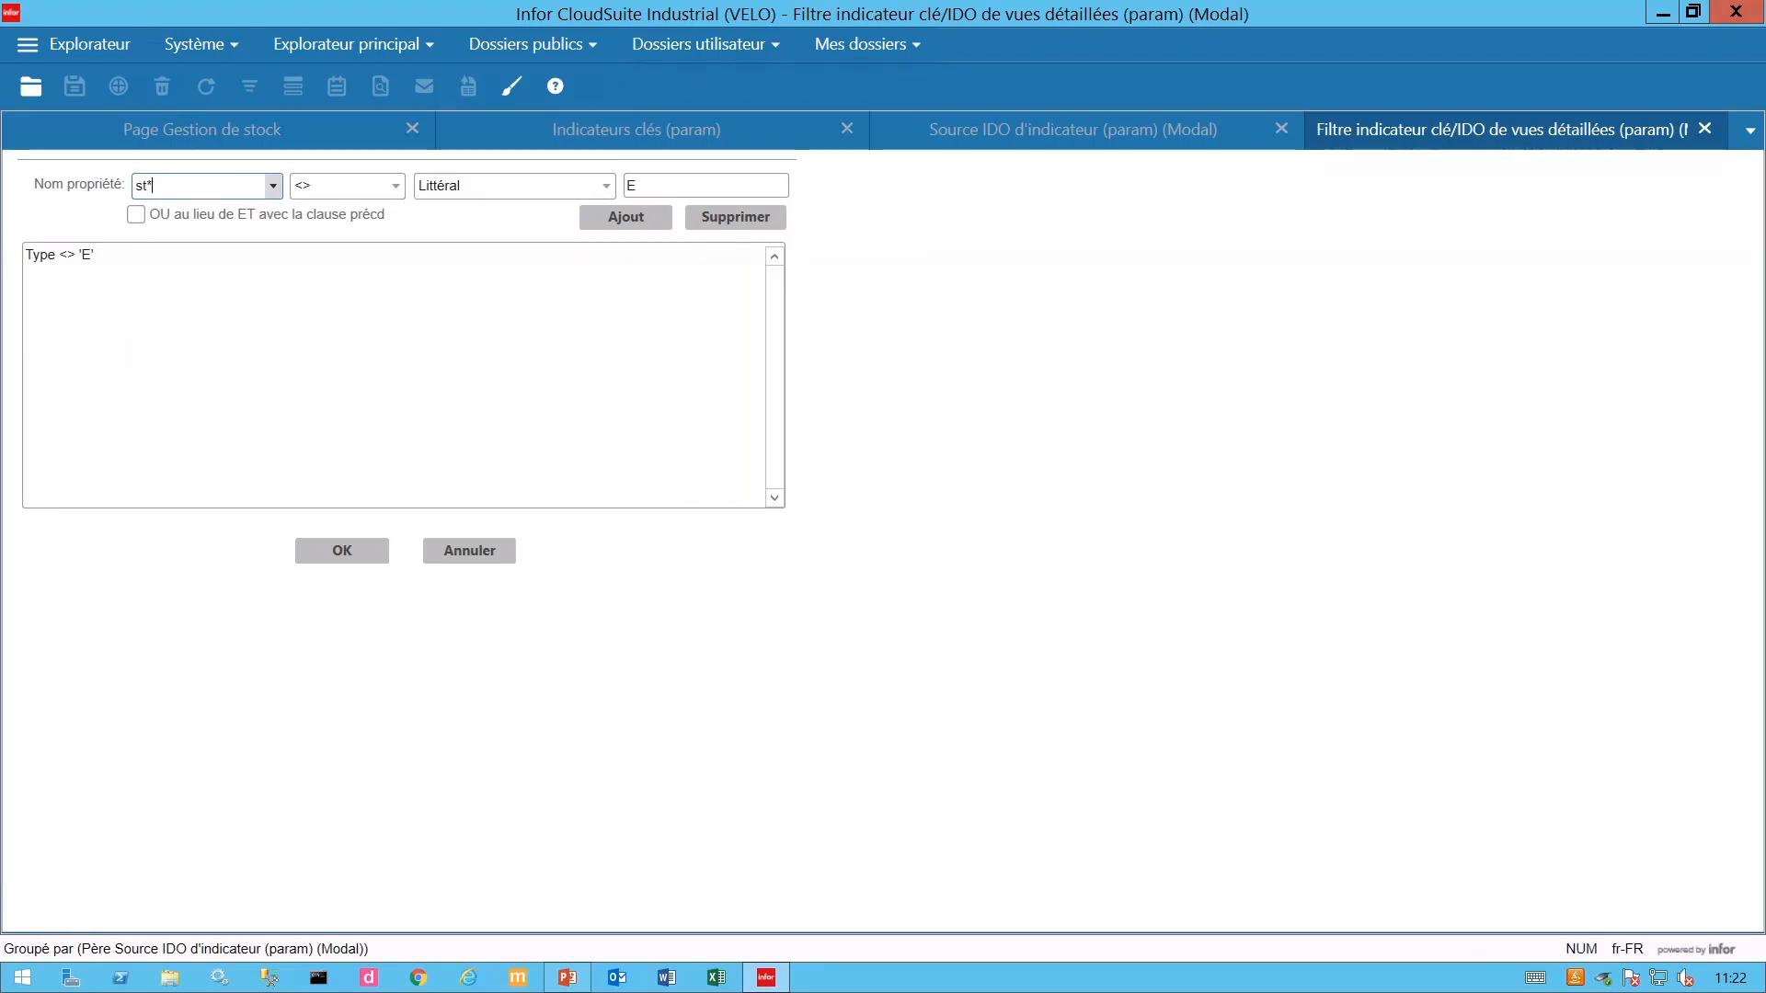
{"action": "left_click", "coordinate": [273, 186]}
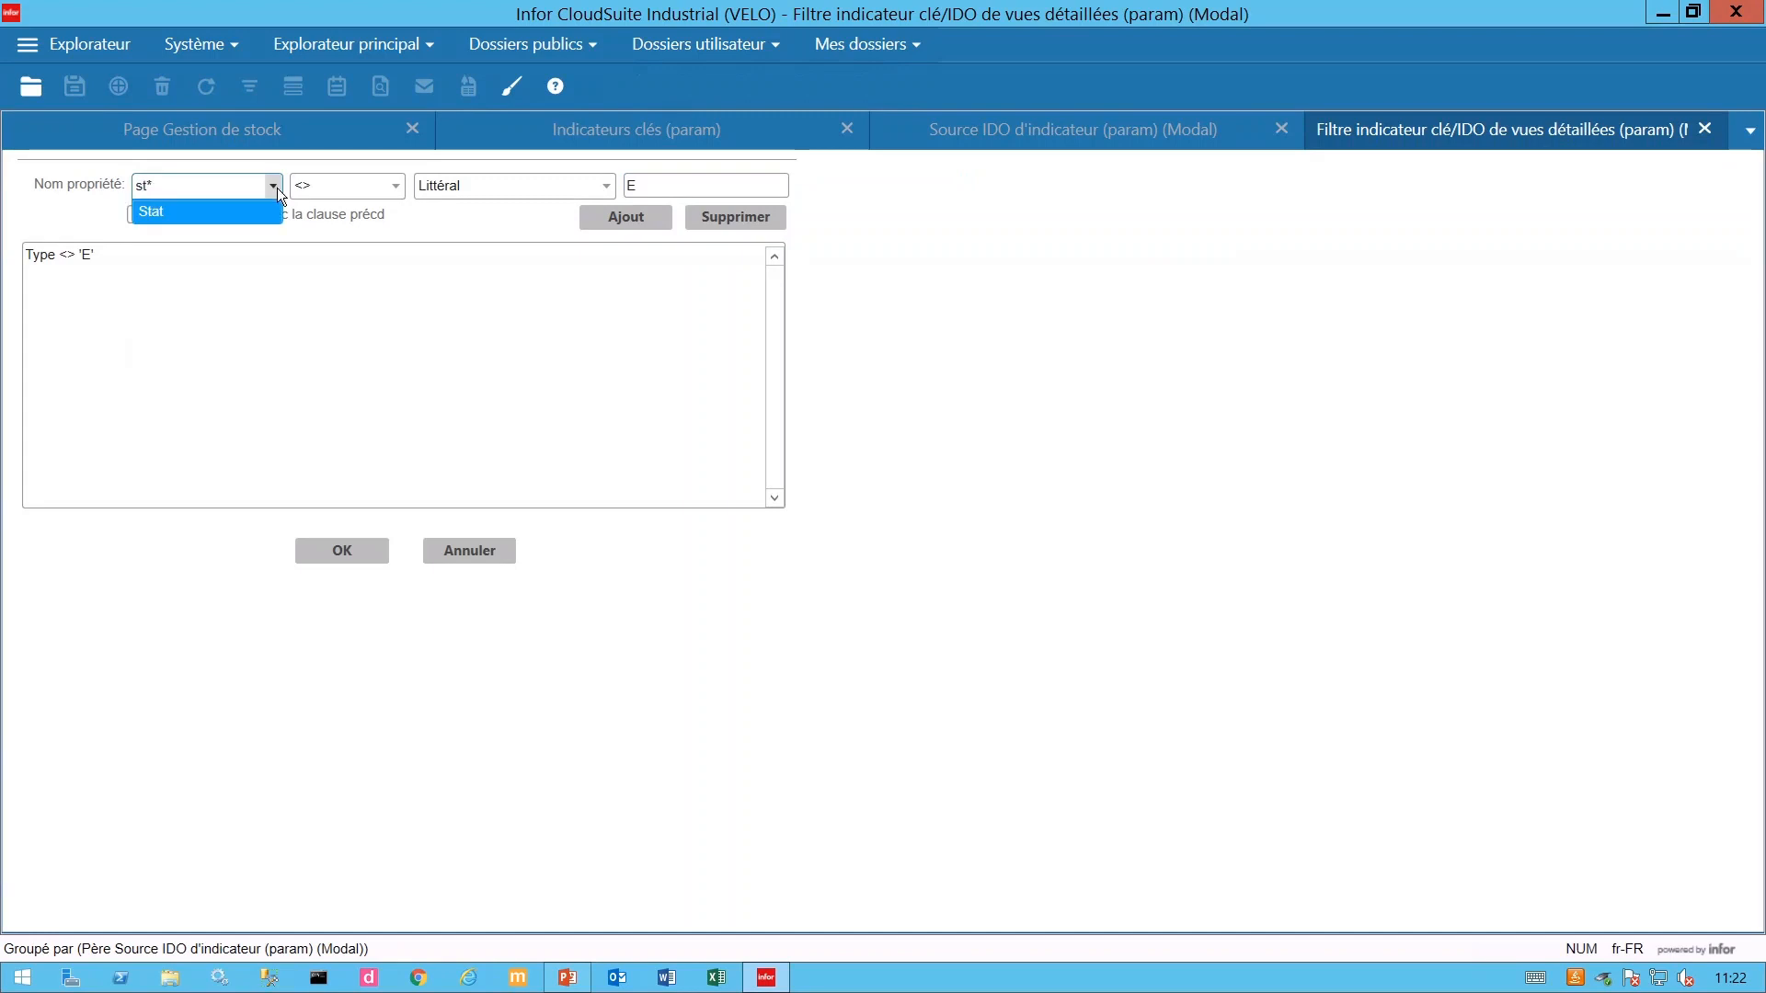
{"action": "left_click", "coordinate": [177, 220]}
Complete the Stat clause with the = operator and the literal O, add it, and validate the filter.
{"action": "left_click", "coordinate": [394, 187]}
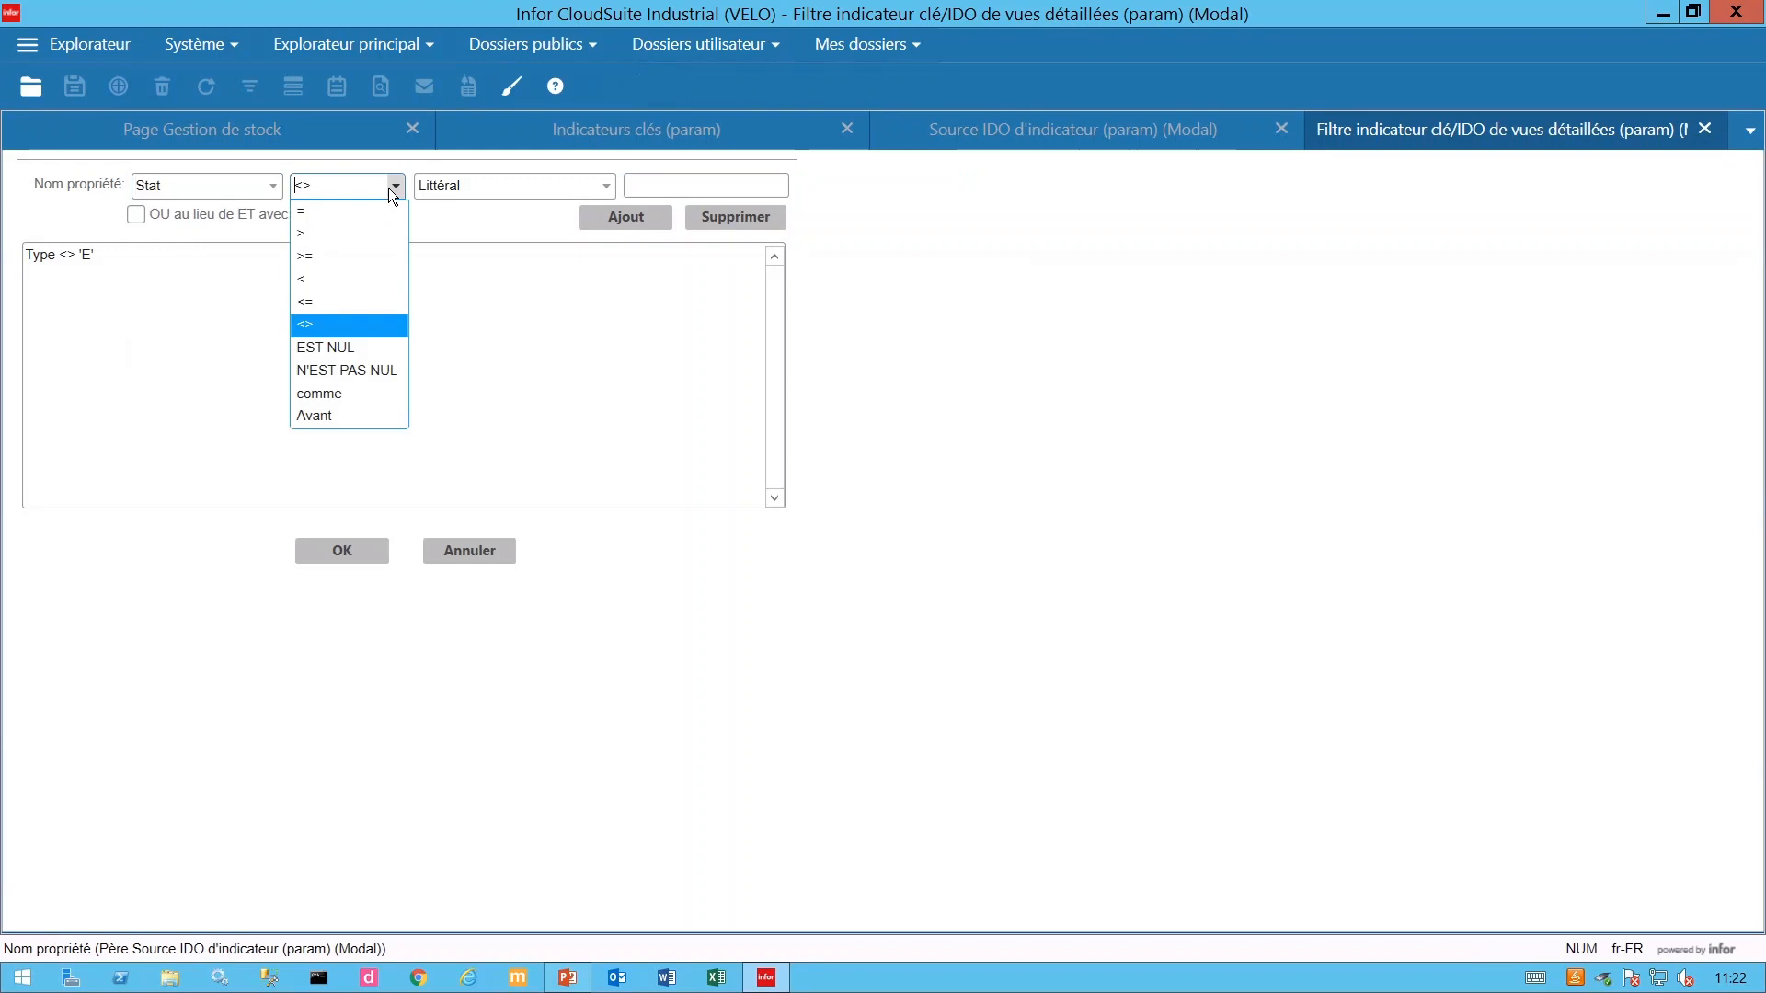
{"action": "left_click", "coordinate": [370, 218]}
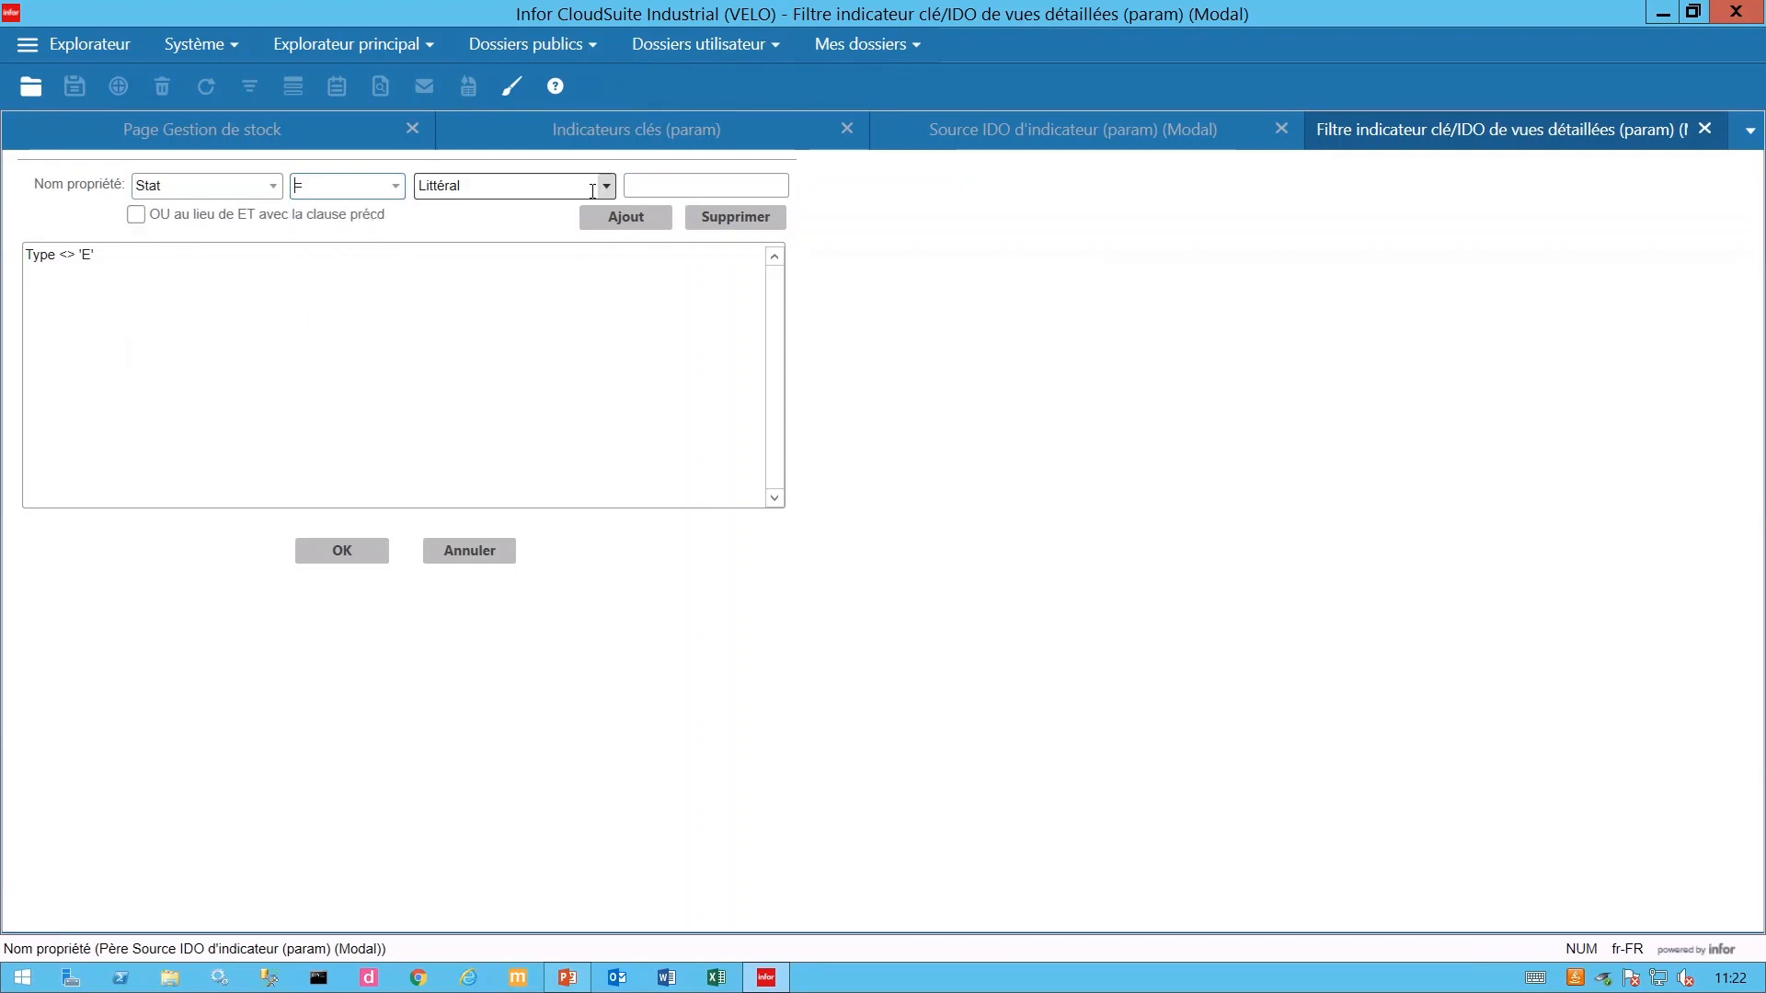
{"action": "left_click", "coordinate": [682, 189]}
{"action": "type", "text": "O"}
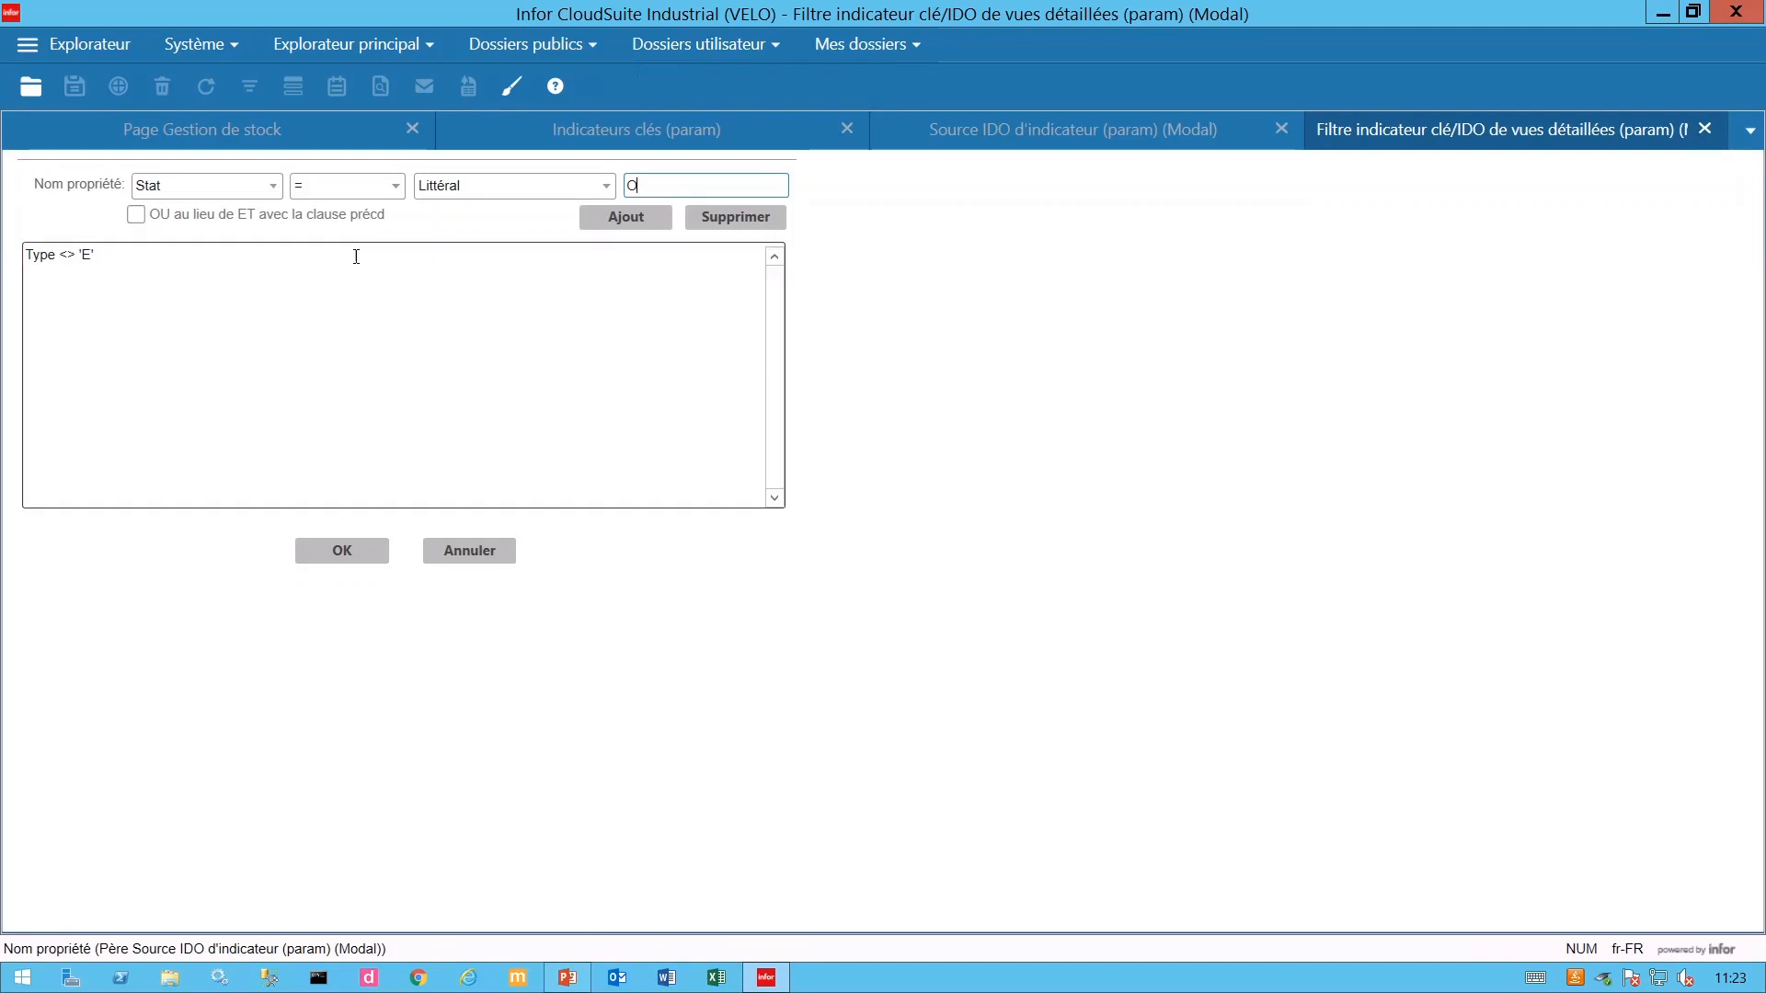
{"action": "left_click", "coordinate": [605, 217]}
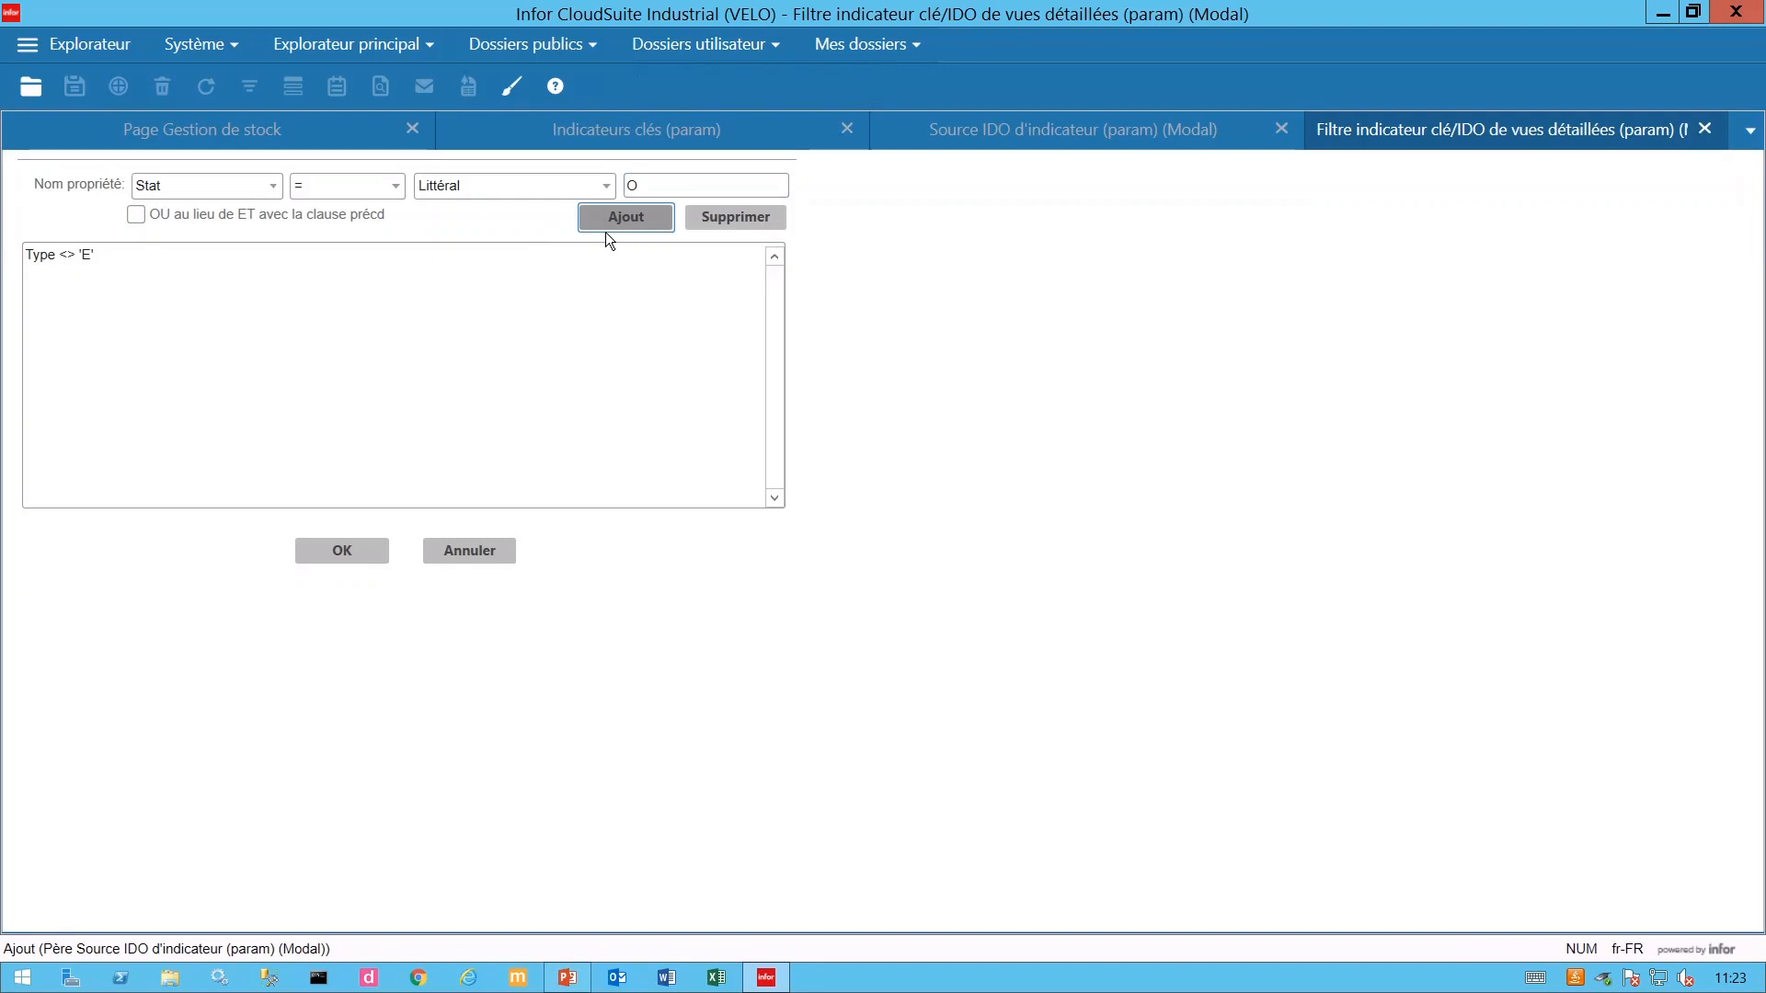
{"action": "left_click", "coordinate": [366, 554]}
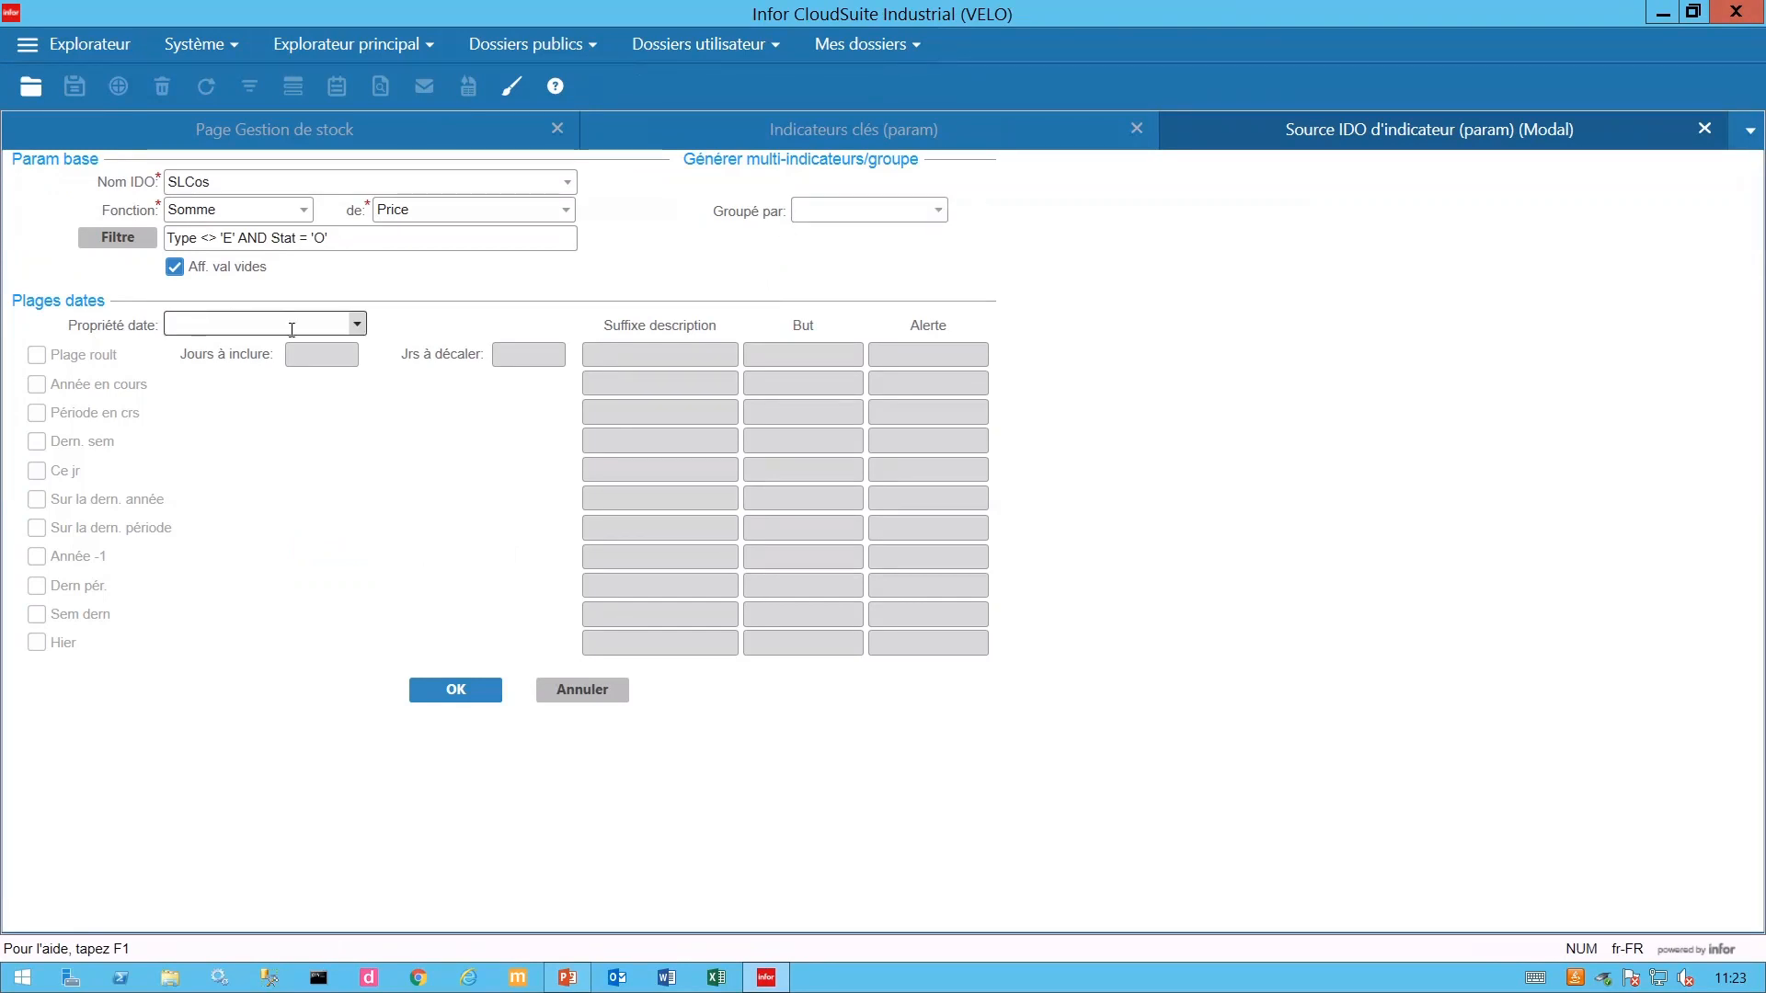
Set the date property to OrderDate with the ranges Année en cours, Dern. sem and Année -1, and validate the IDO source.
{"action": "left_click", "coordinate": [358, 324]}
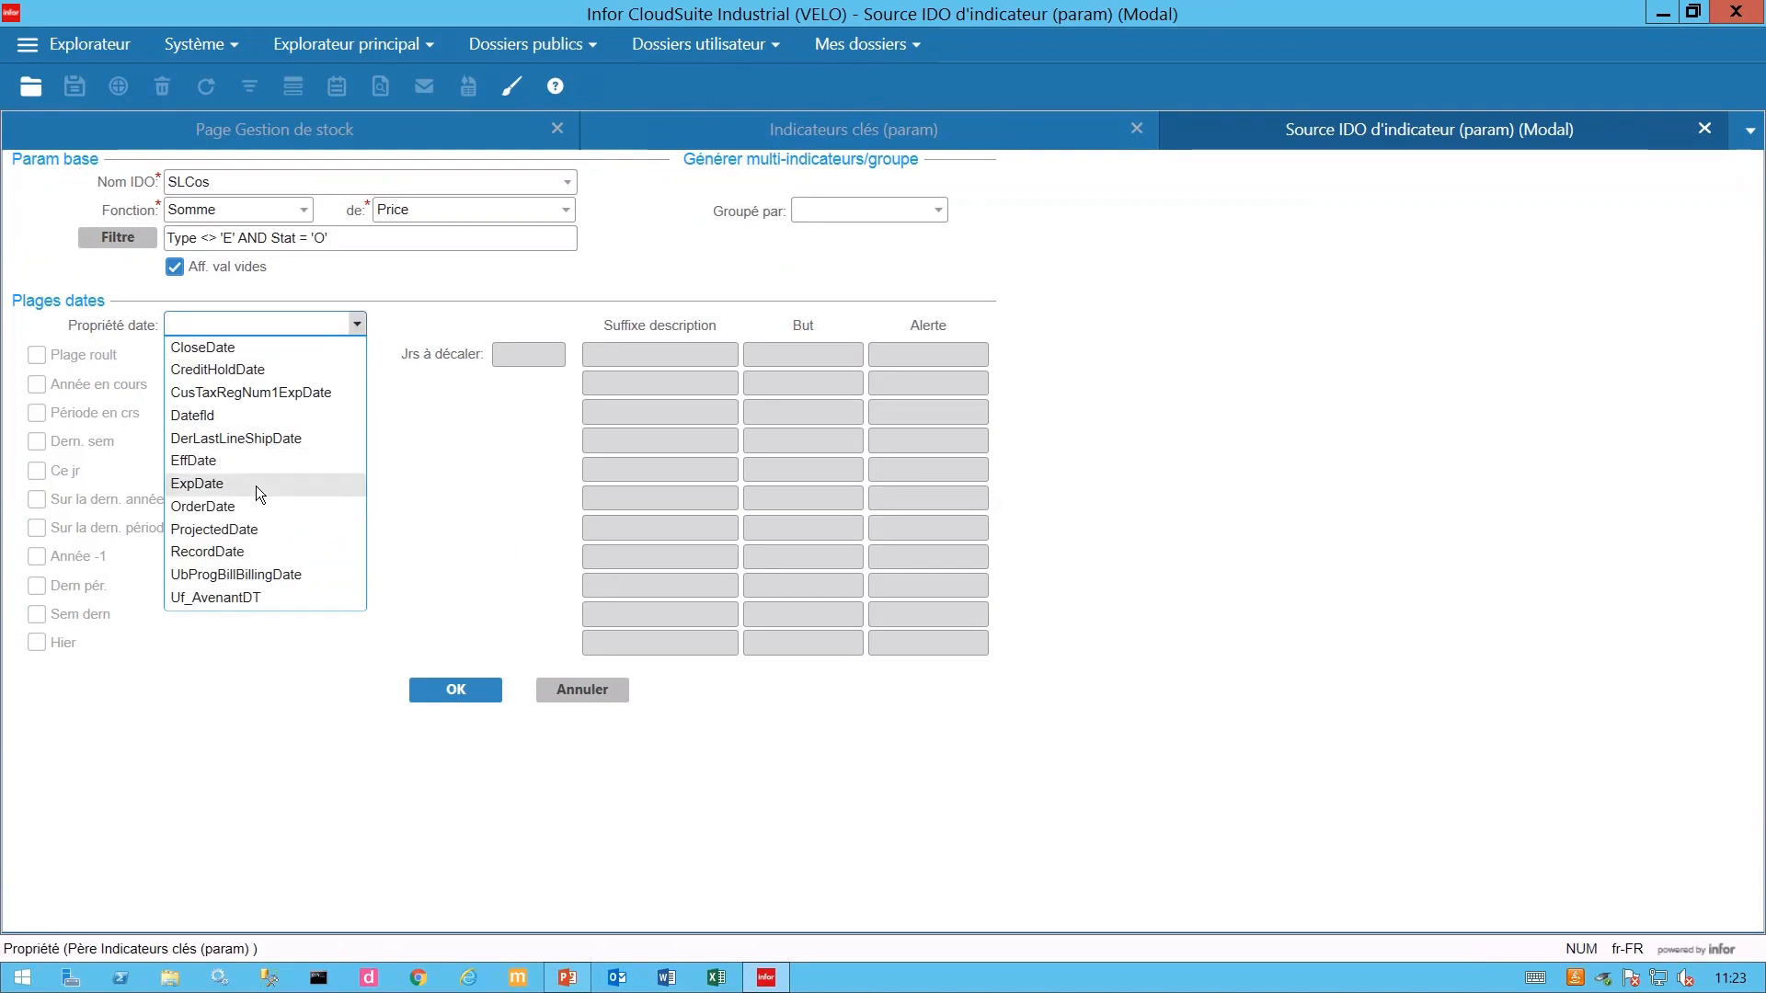
{"action": "left_click", "coordinate": [204, 507]}
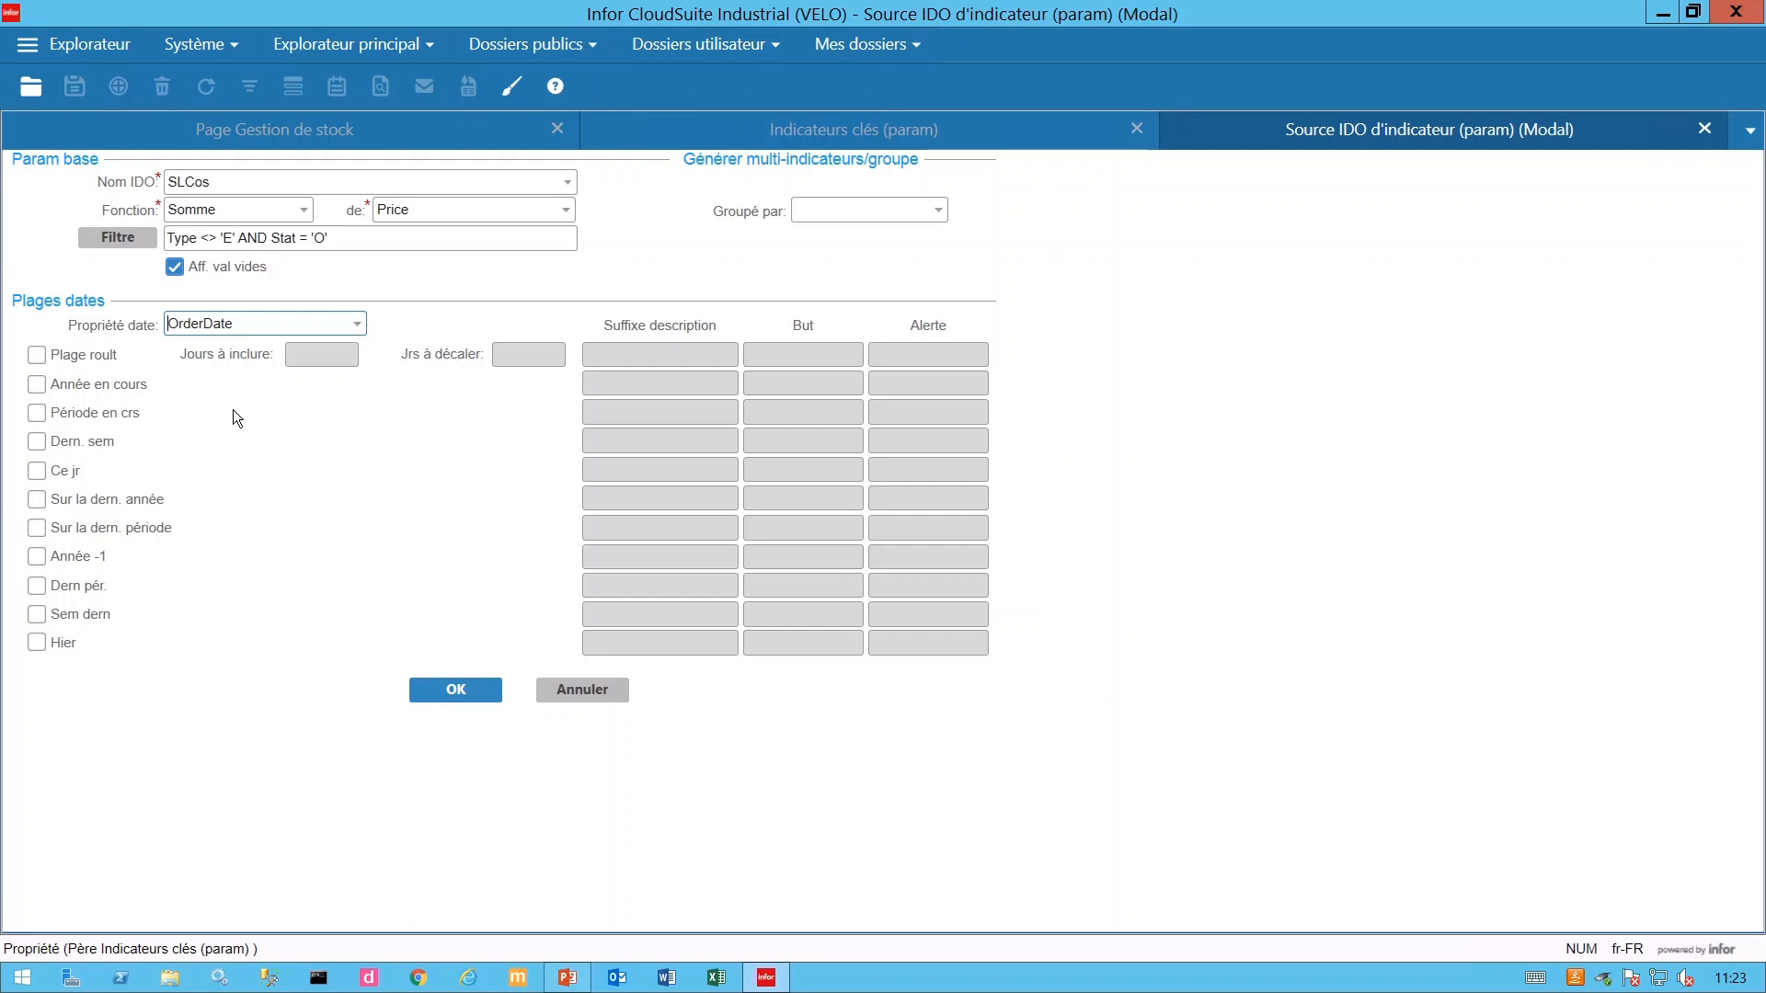
{"action": "left_click", "coordinate": [37, 384]}
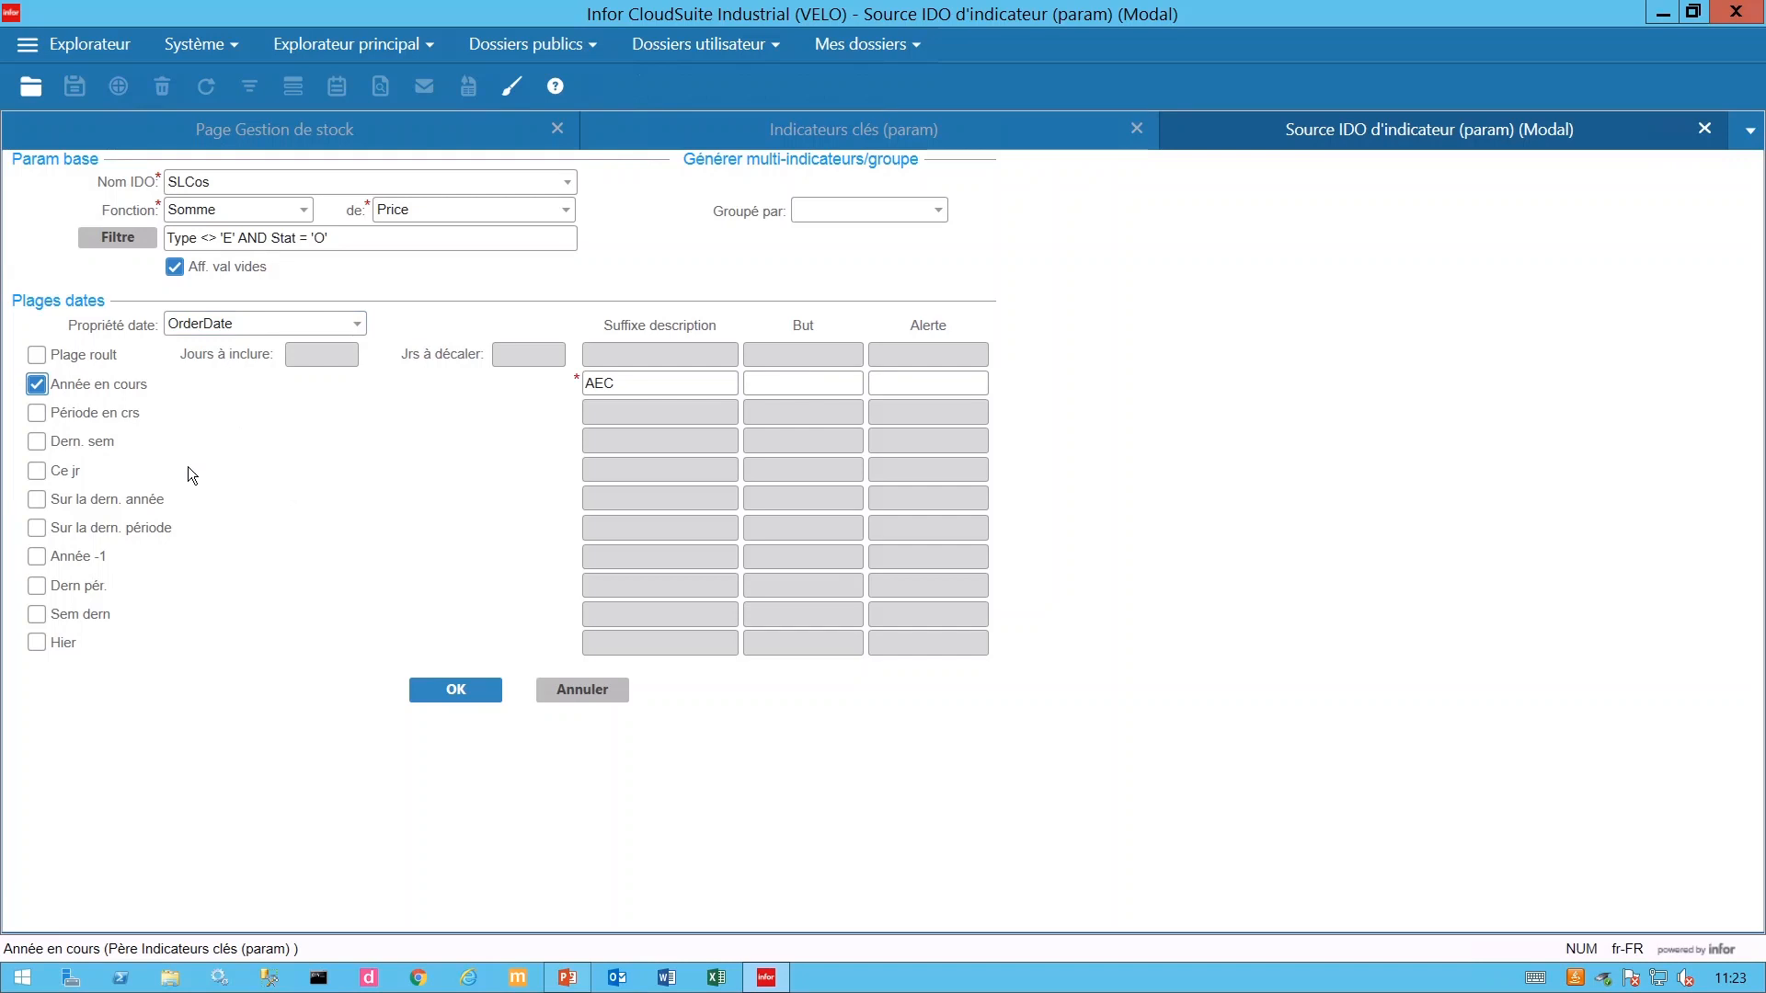
{"action": "left_click", "coordinate": [37, 442]}
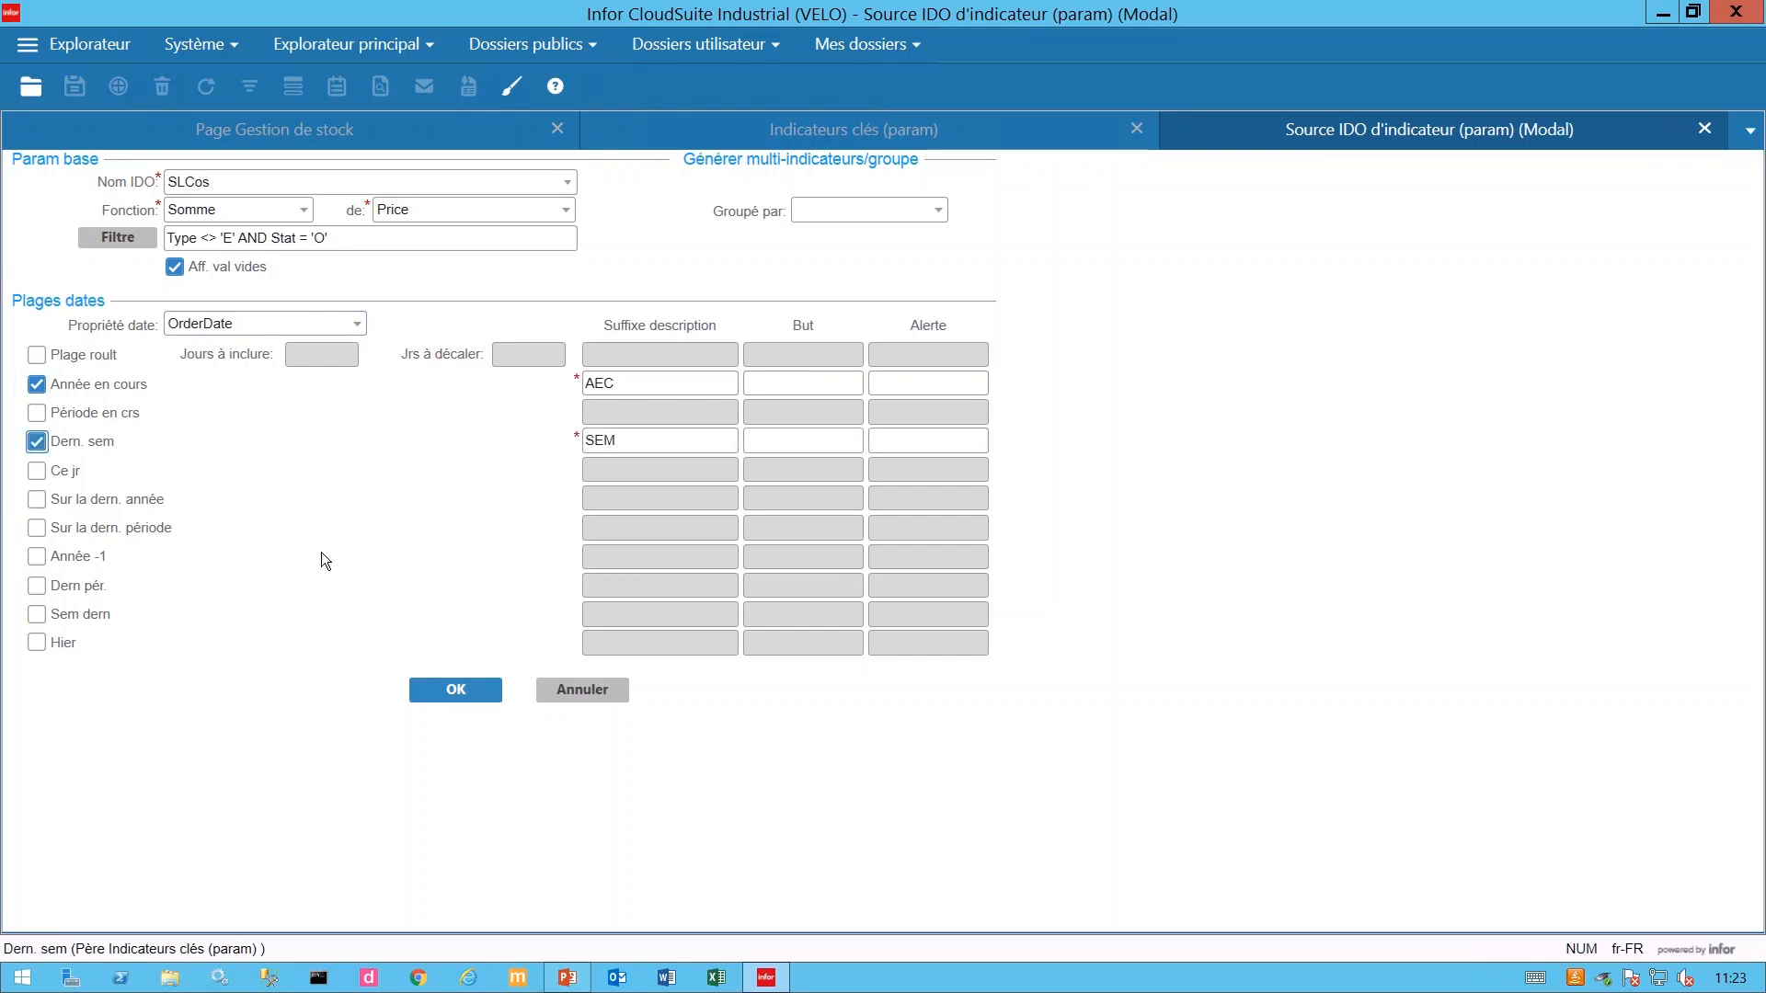
{"action": "left_click", "coordinate": [36, 556]}
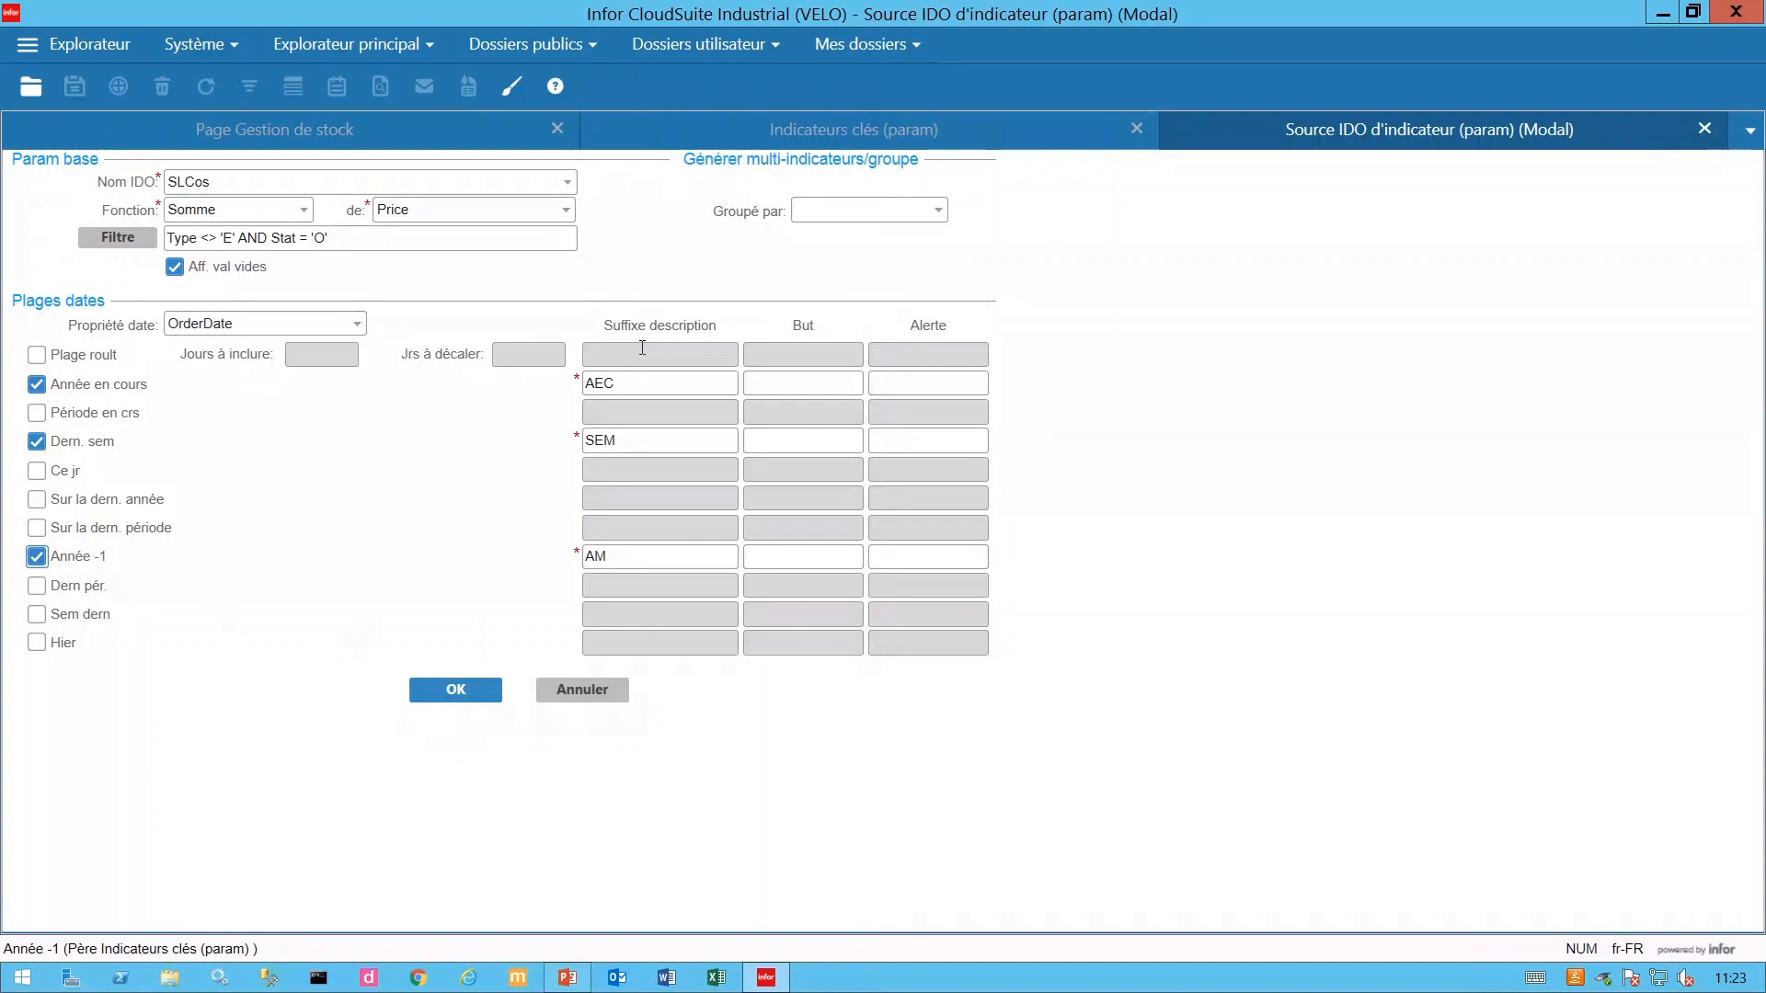
{"action": "left_click", "coordinate": [798, 381]}
{"action": "left_click", "coordinate": [900, 383]}
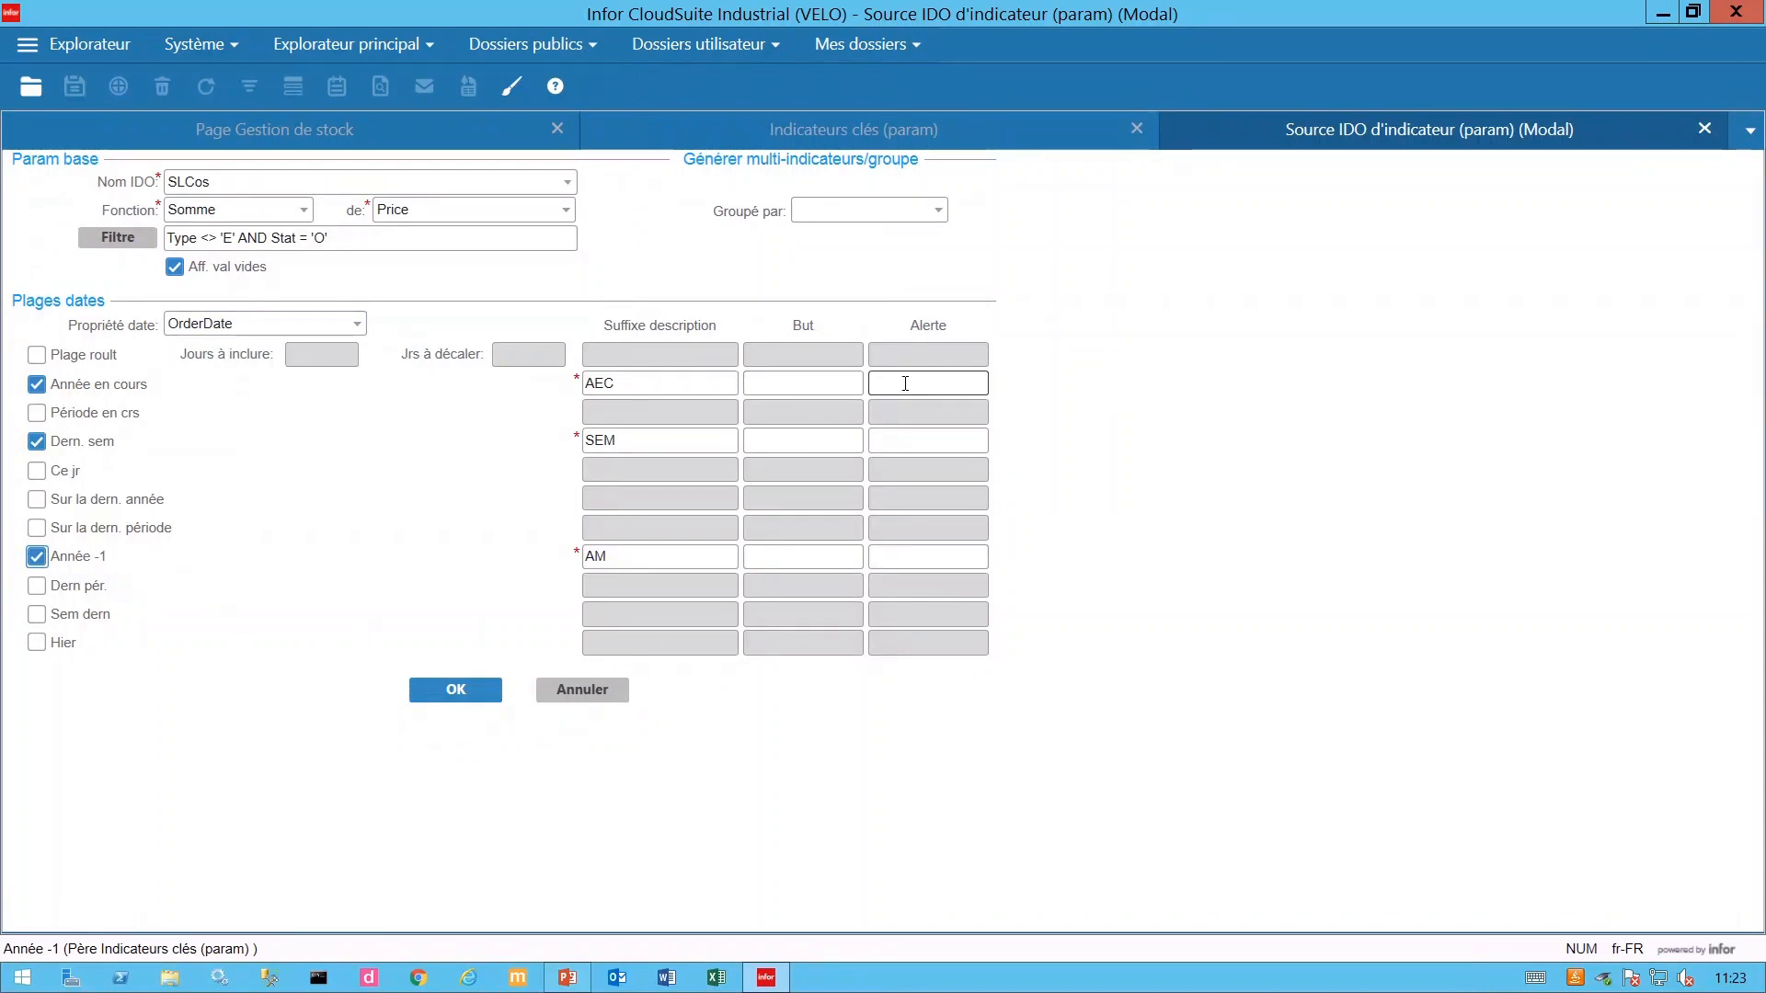
{"action": "left_click", "coordinate": [824, 437]}
{"action": "left_click", "coordinate": [922, 435]}
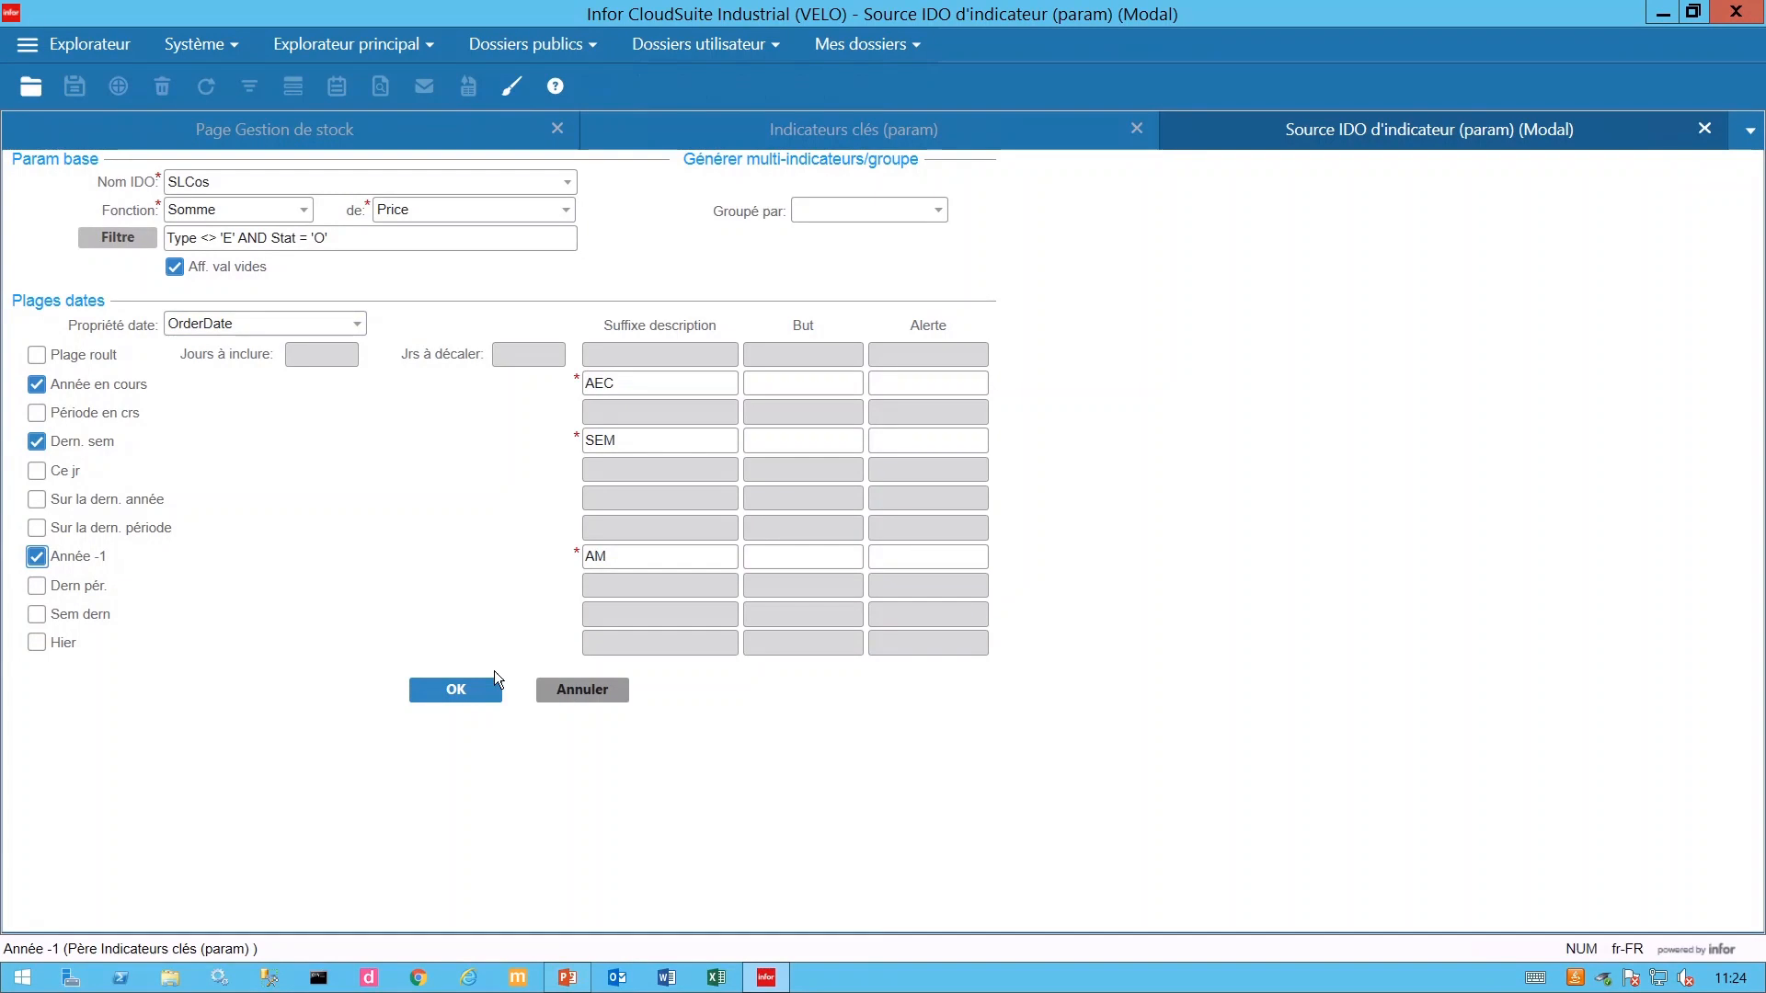
{"action": "left_click", "coordinate": [457, 694]}
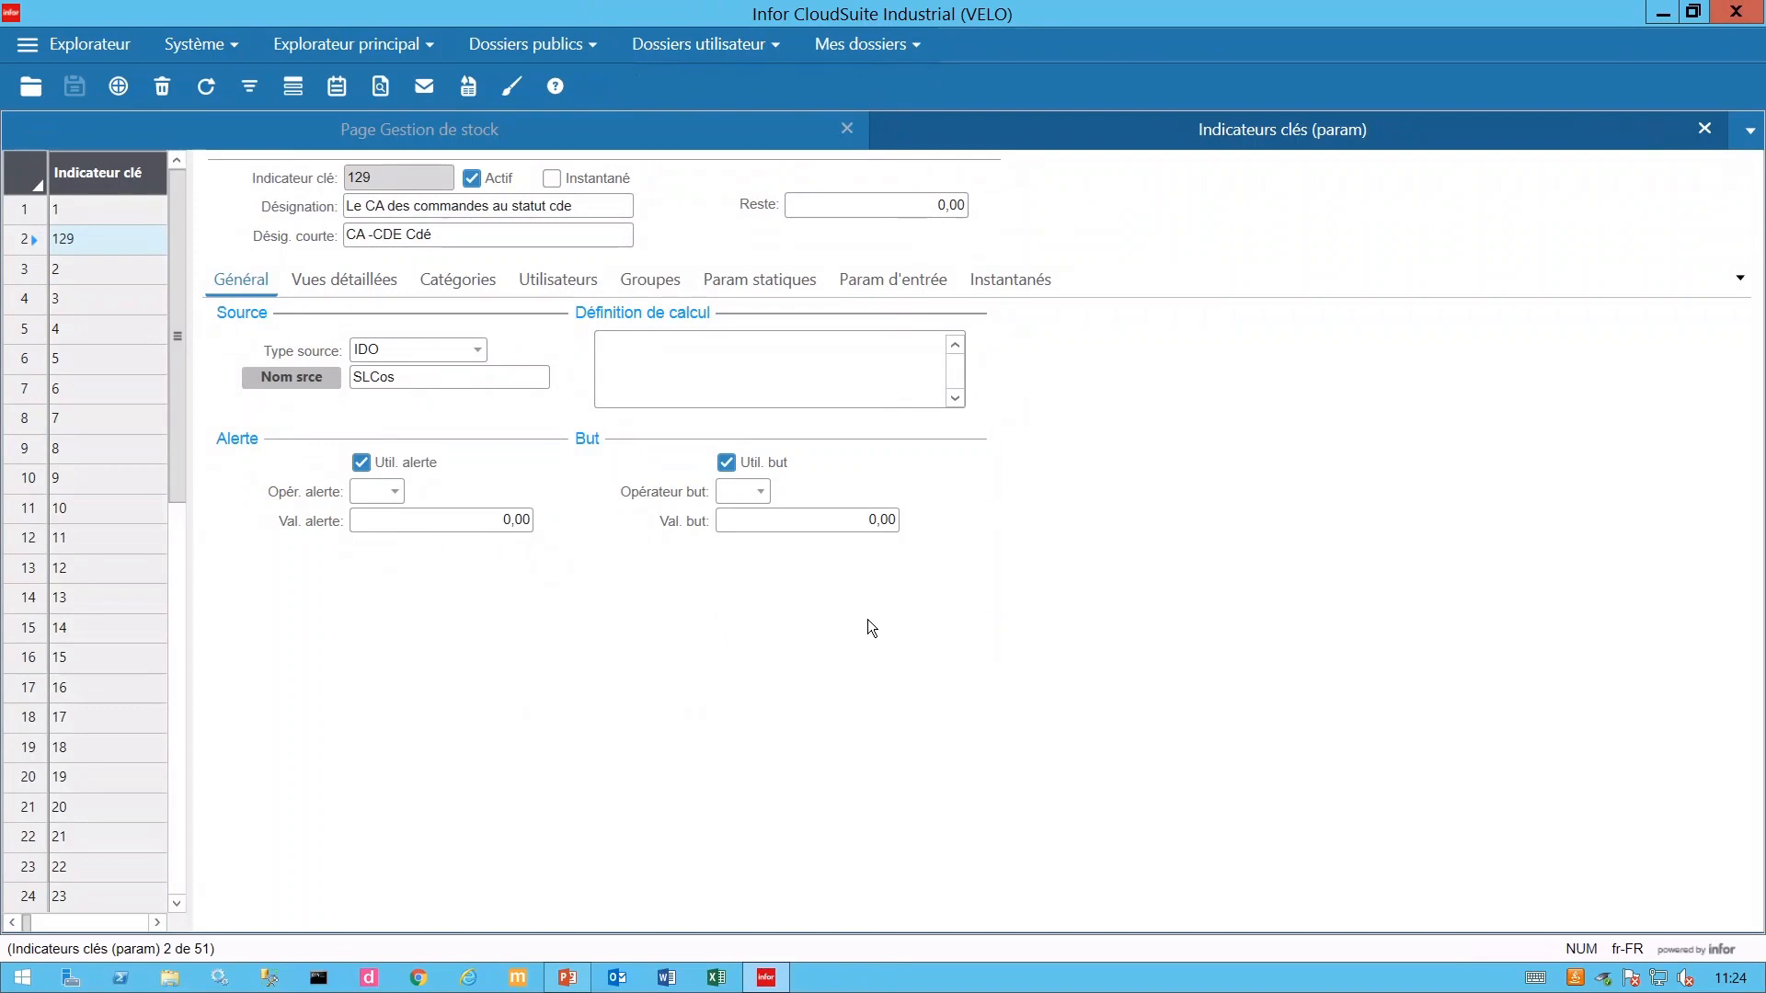
Enter the calculation definition "CA des cdes par date de commande au status cdé" and save the indicator.
{"action": "left_click", "coordinate": [672, 344]}
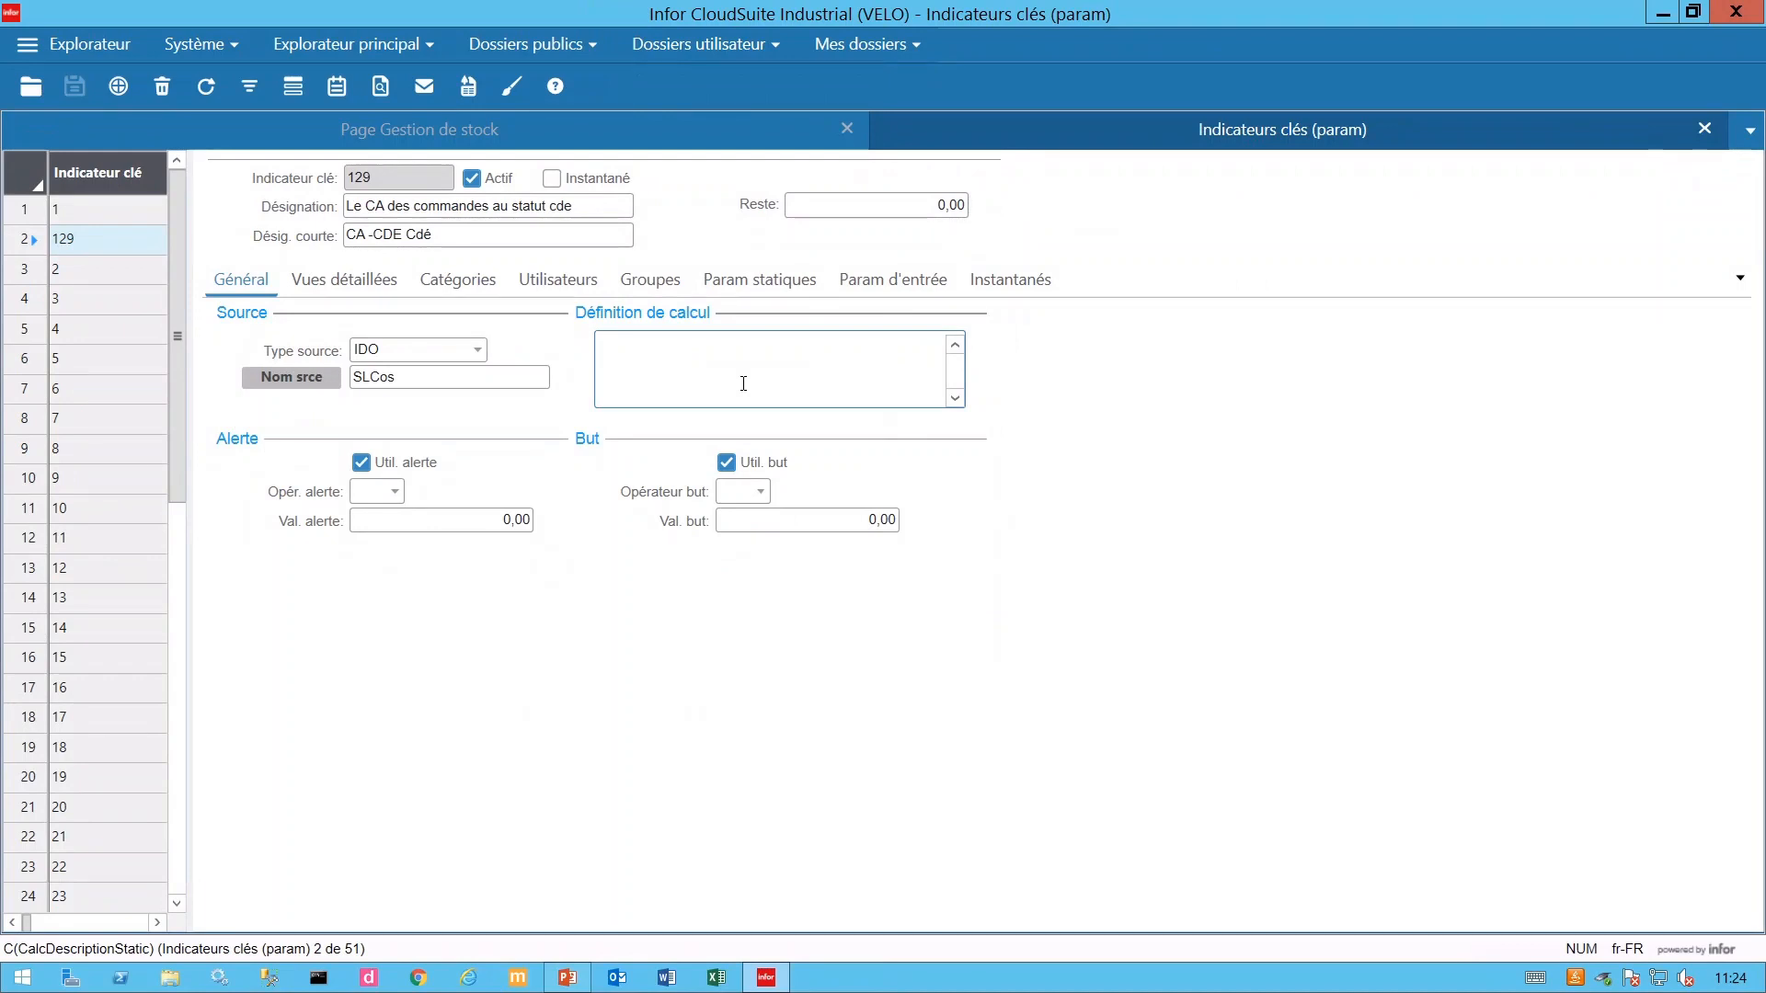
{"action": "type", "text": "CA"}
{"action": "type", "text": "des cdes"}
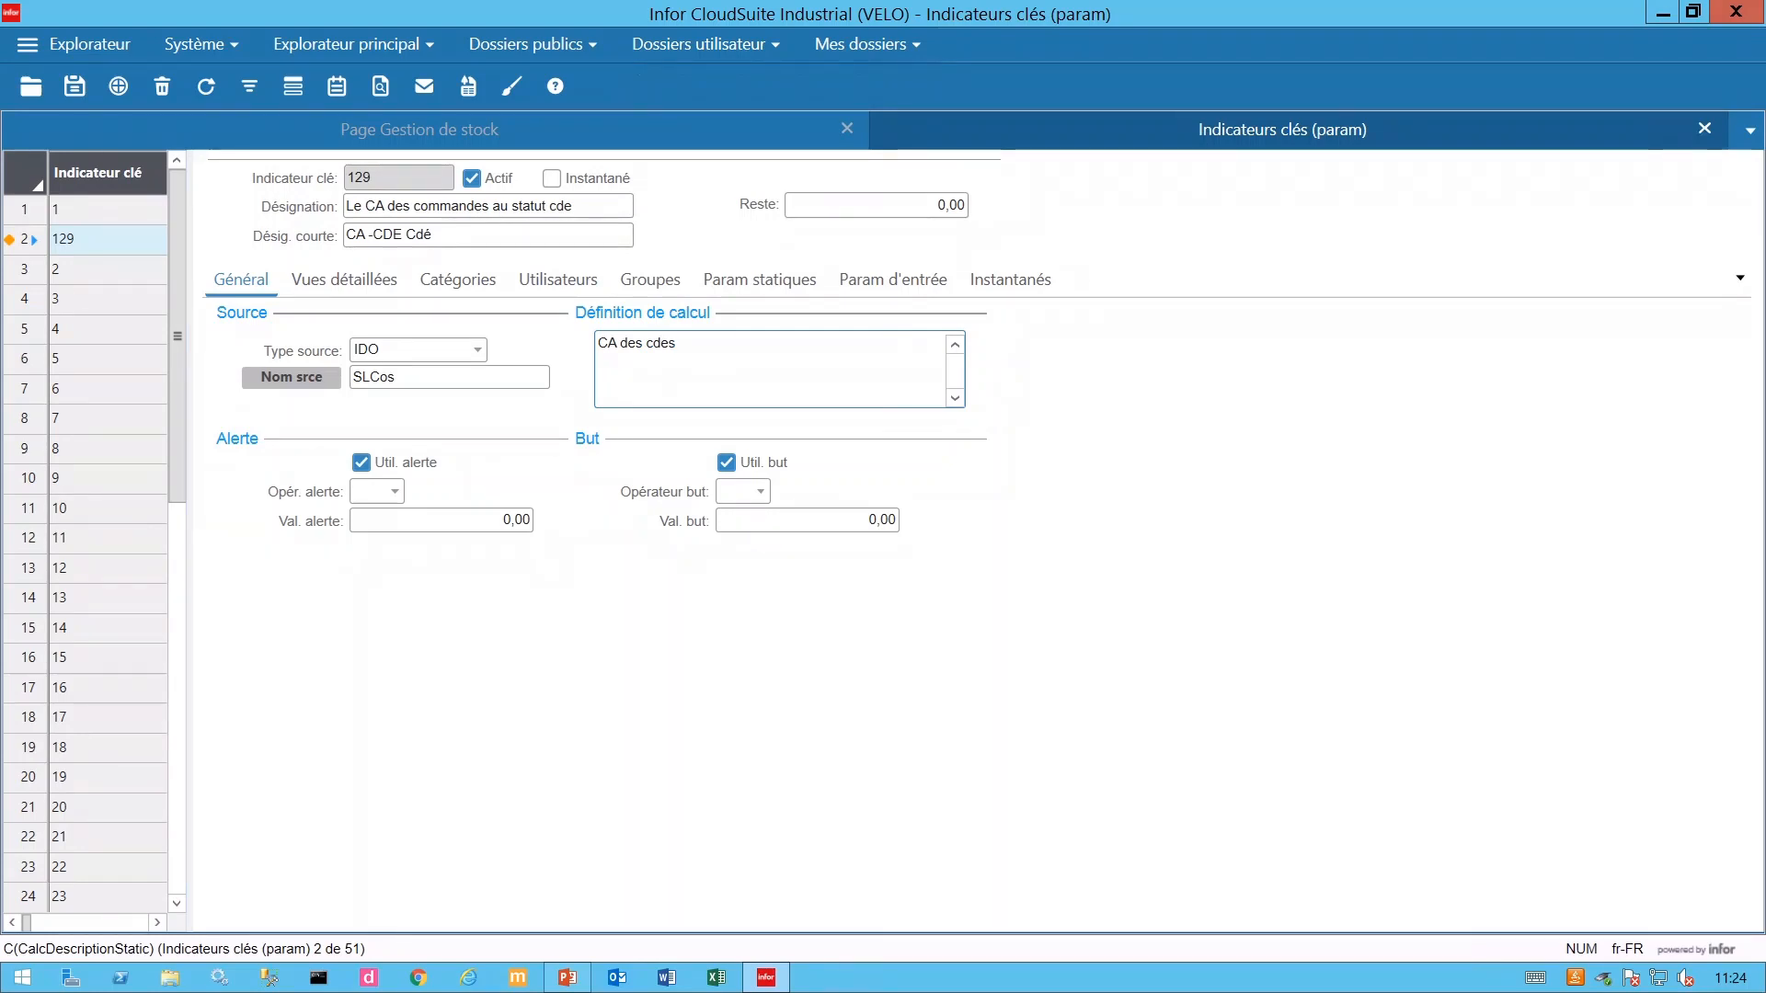
{"action": "type", "text": " par date de "}
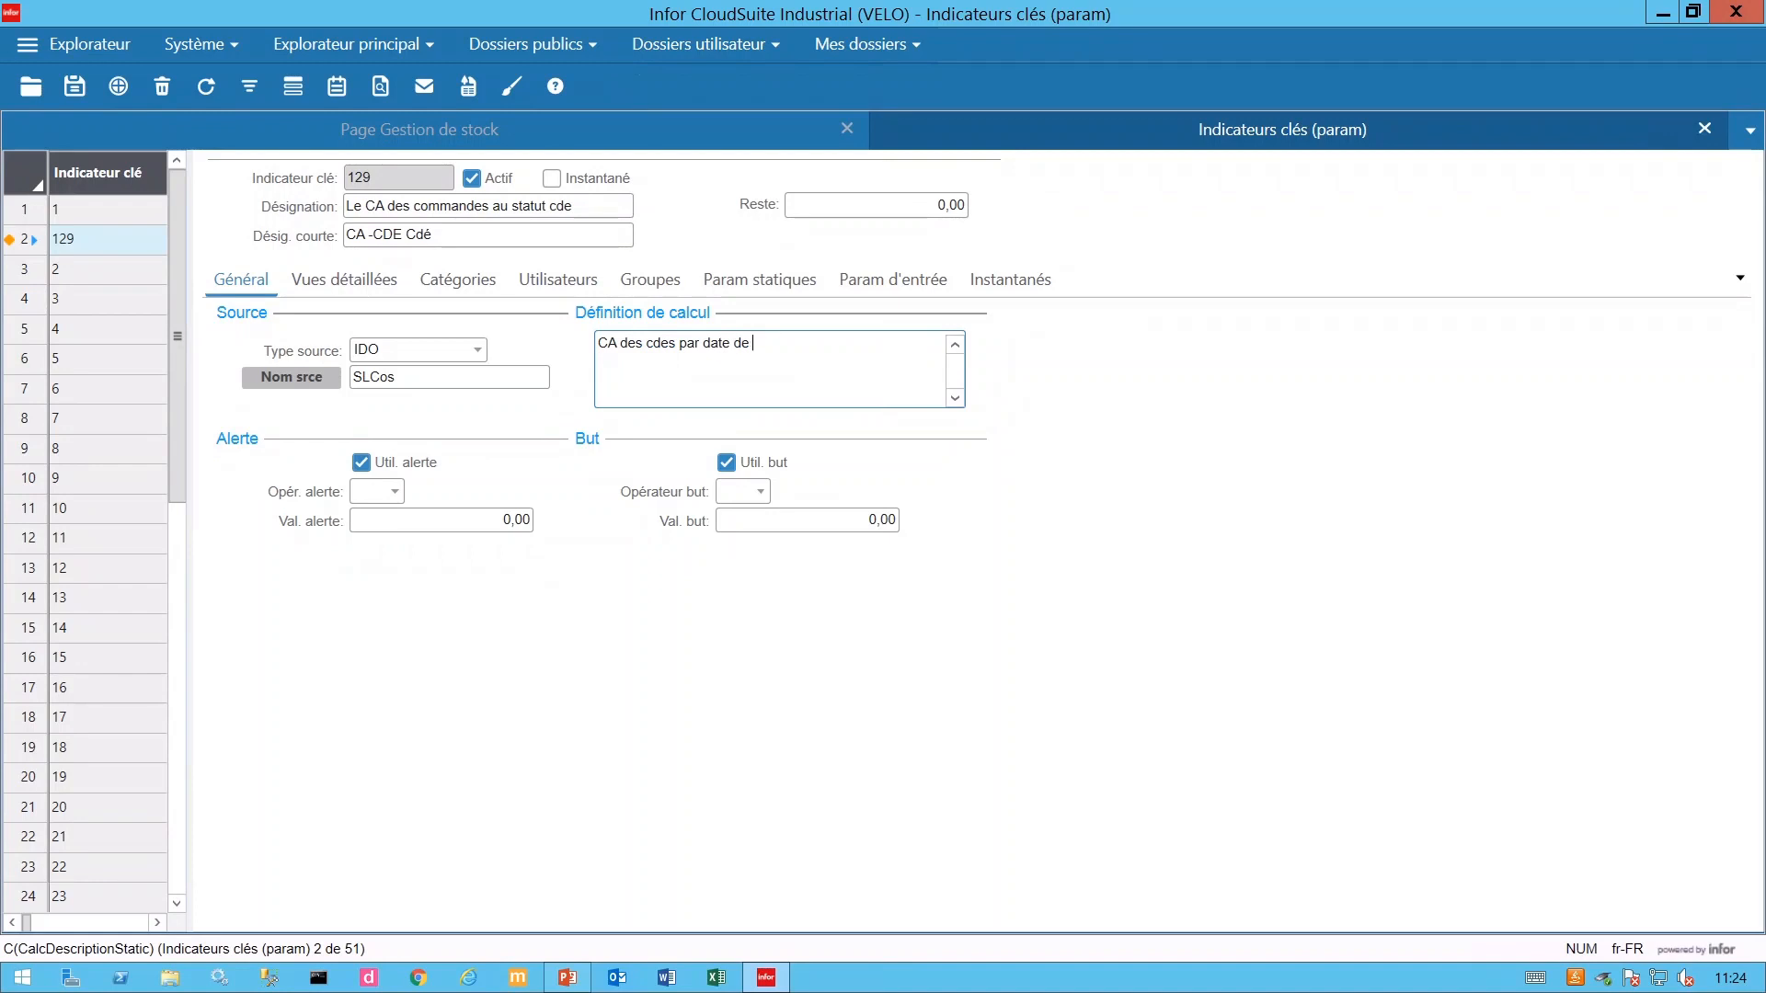
{"action": "type", "text": "commande au status cdé"}
{"action": "left_click", "coordinate": [73, 87]}
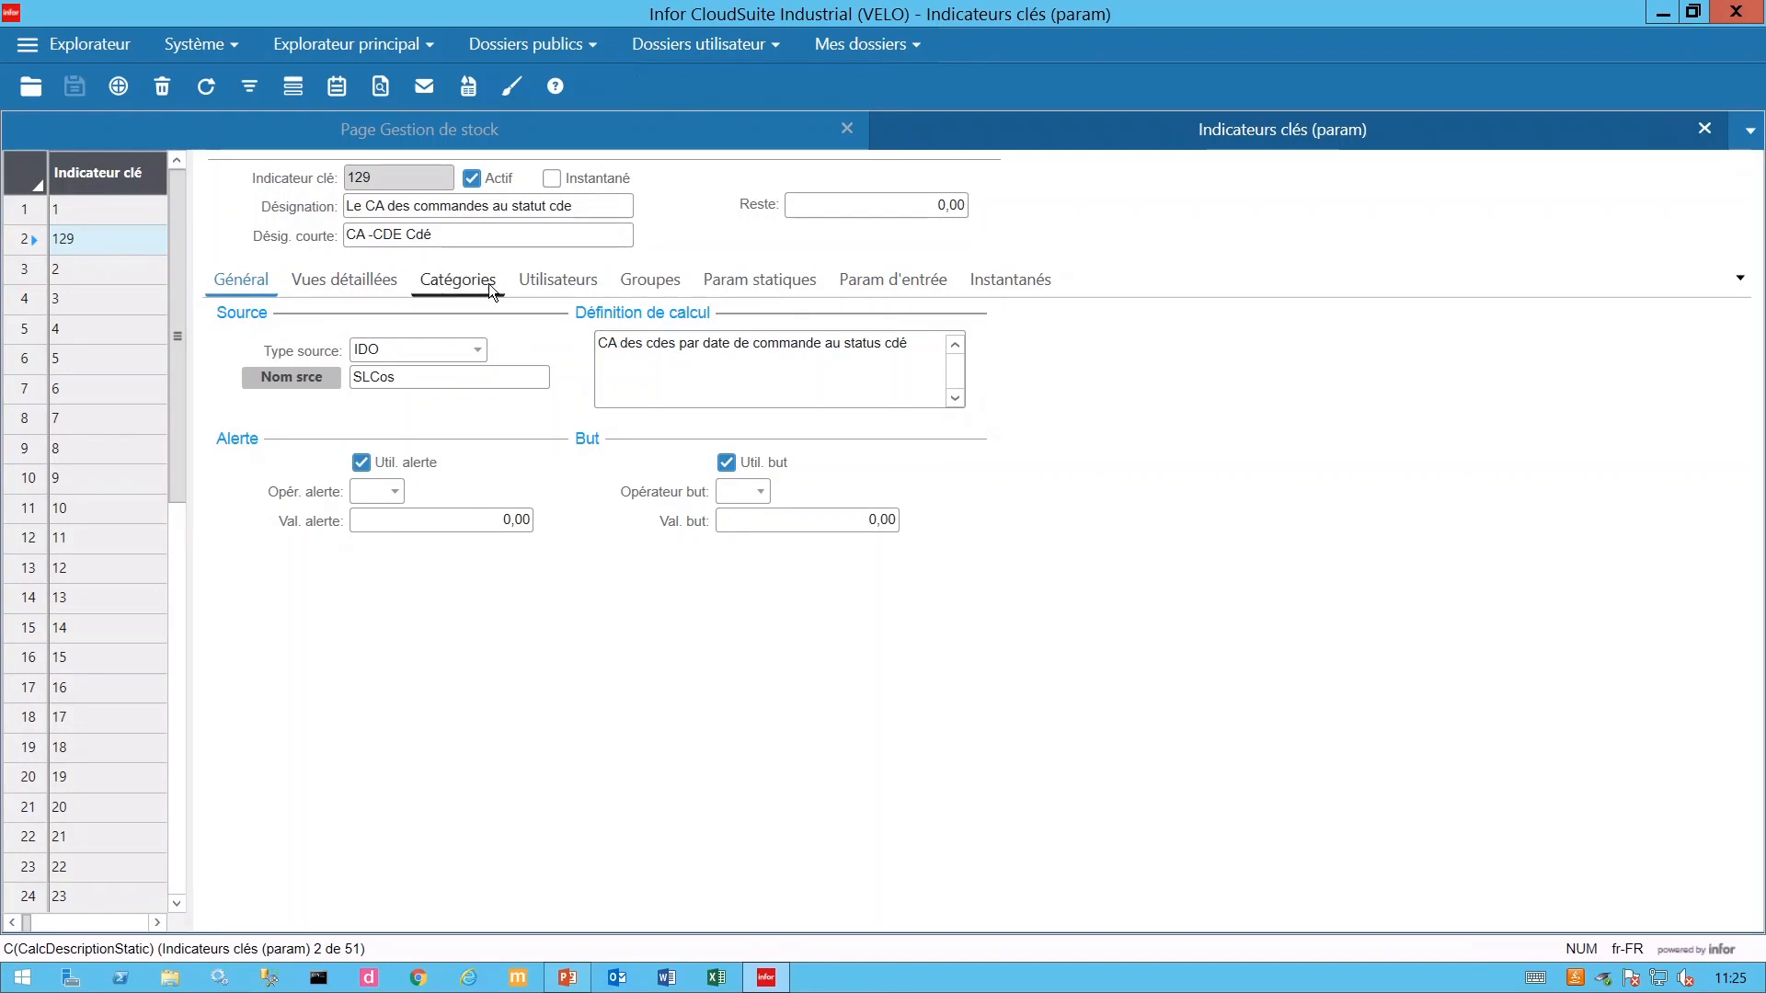
Add a first user, chosen by surname from the available users, to indicator 129's user list.
{"action": "left_click", "coordinate": [557, 280]}
{"action": "left_click", "coordinate": [417, 370]}
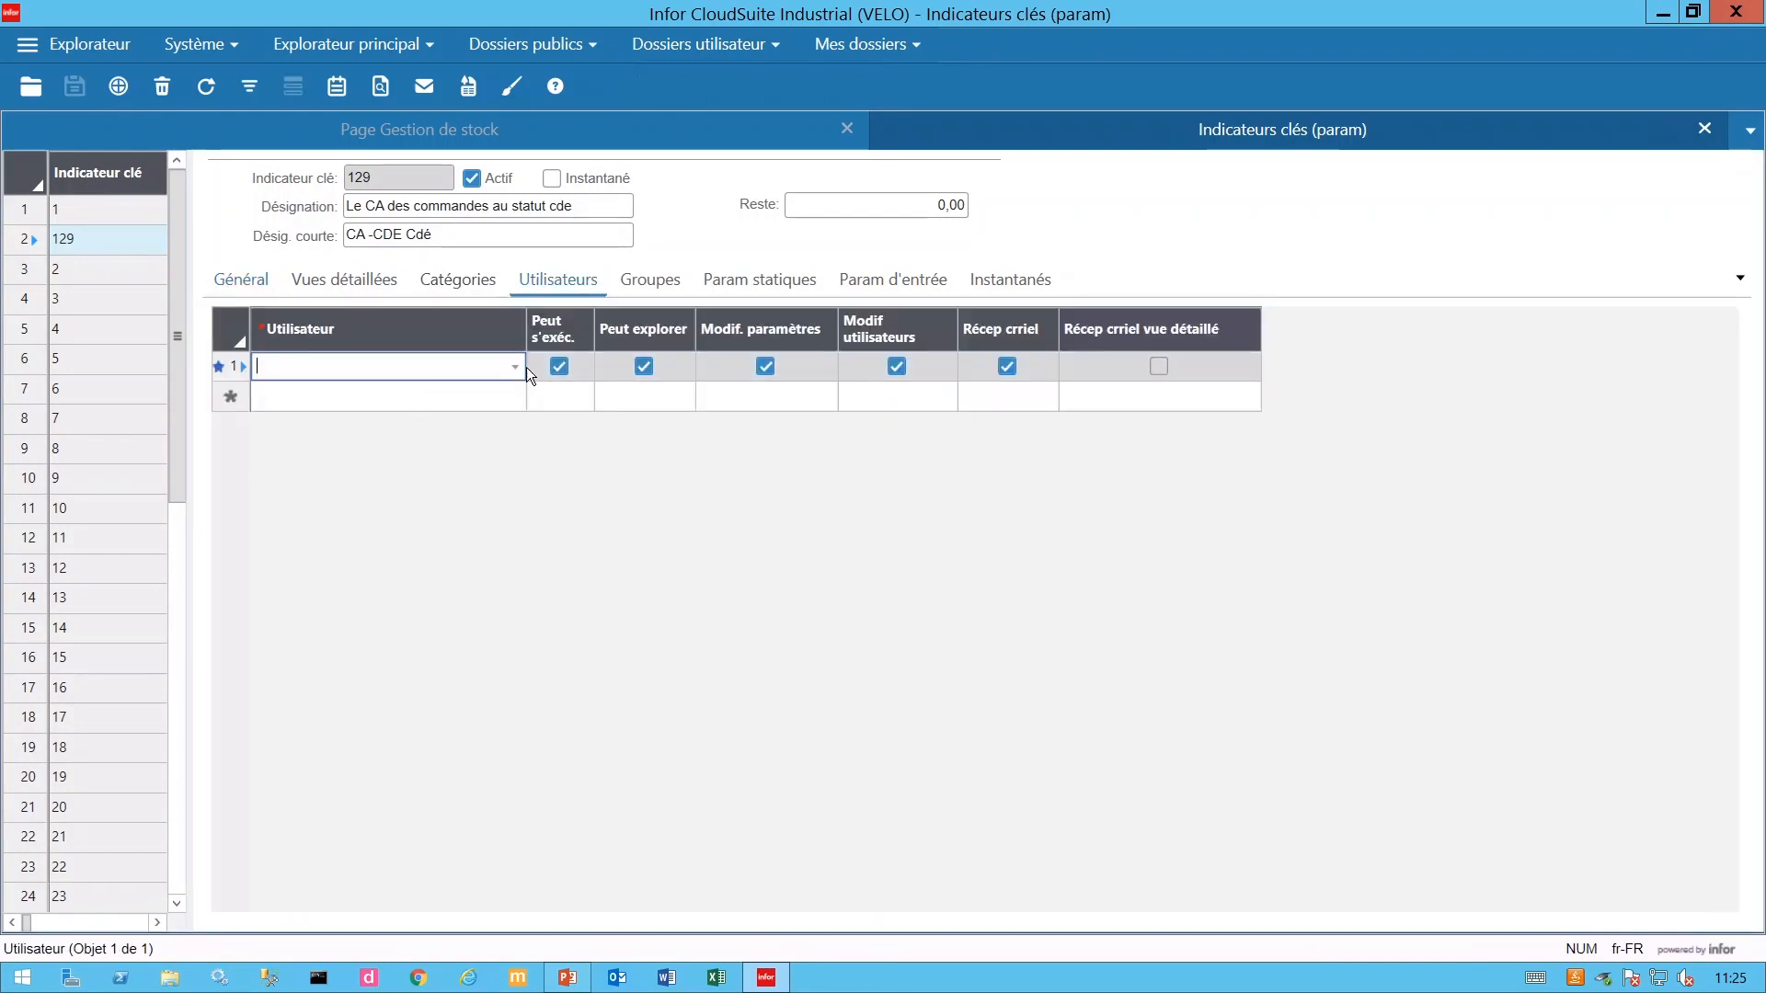
{"action": "left_click", "coordinate": [516, 365]}
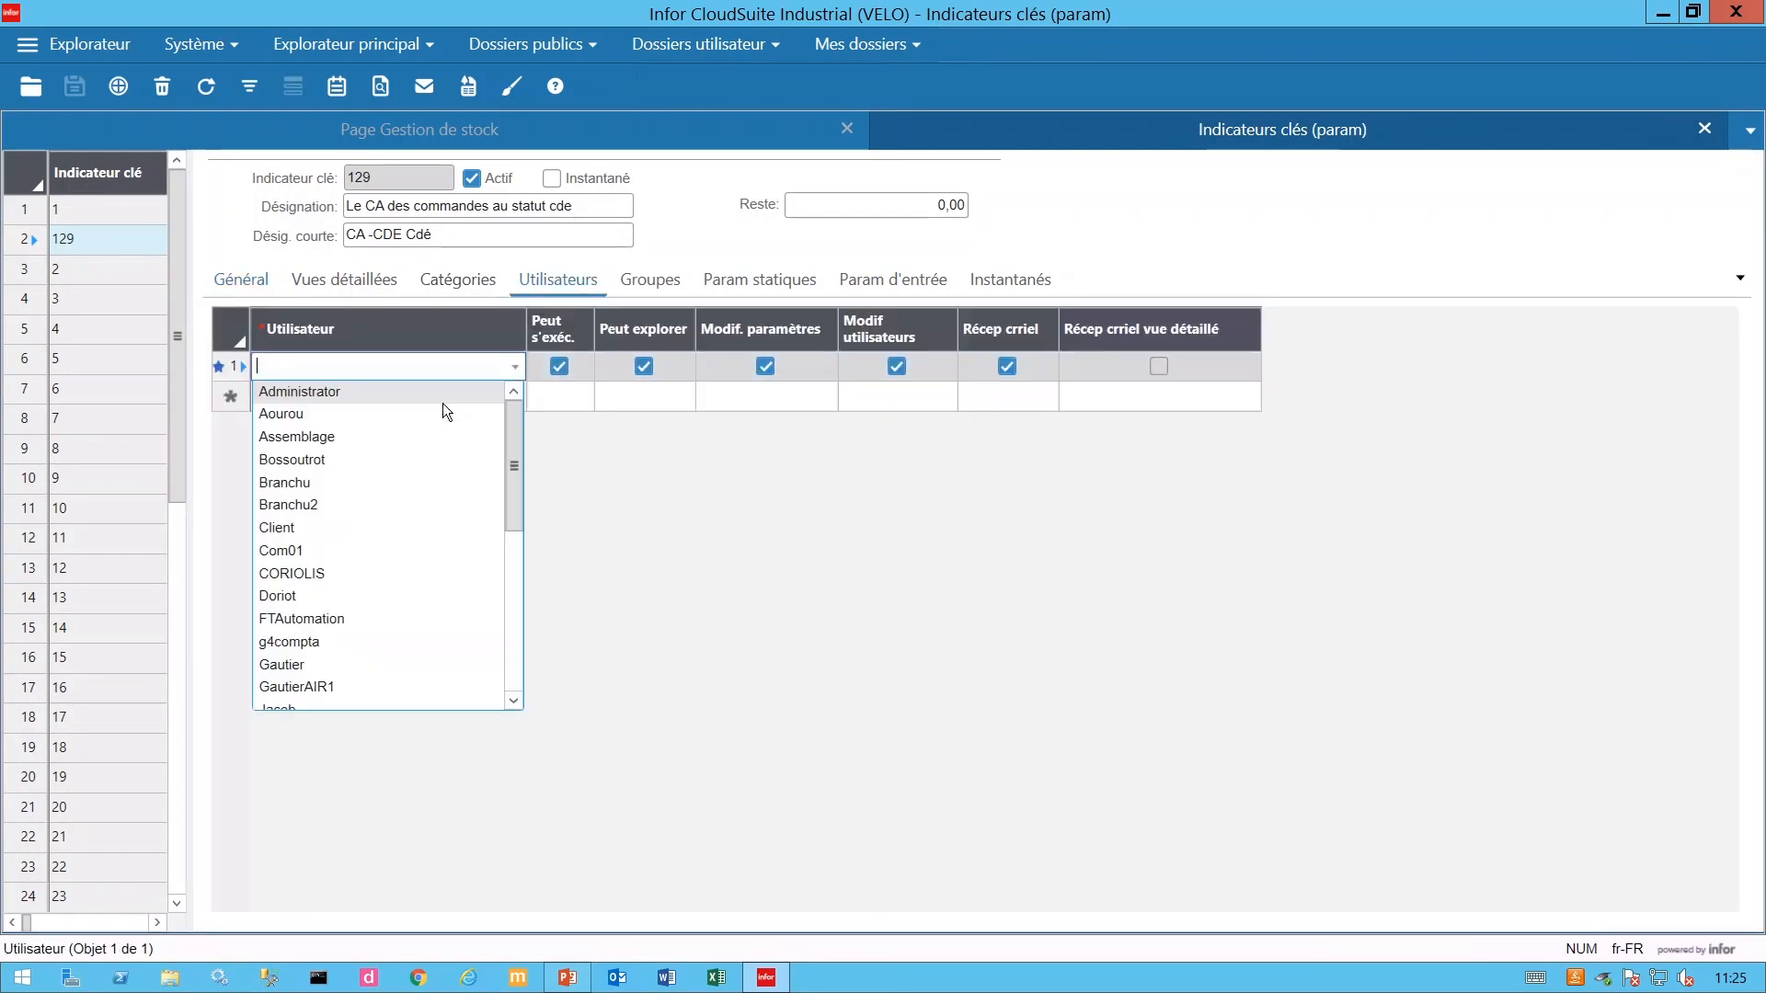
{"action": "left_click", "coordinate": [389, 483]}
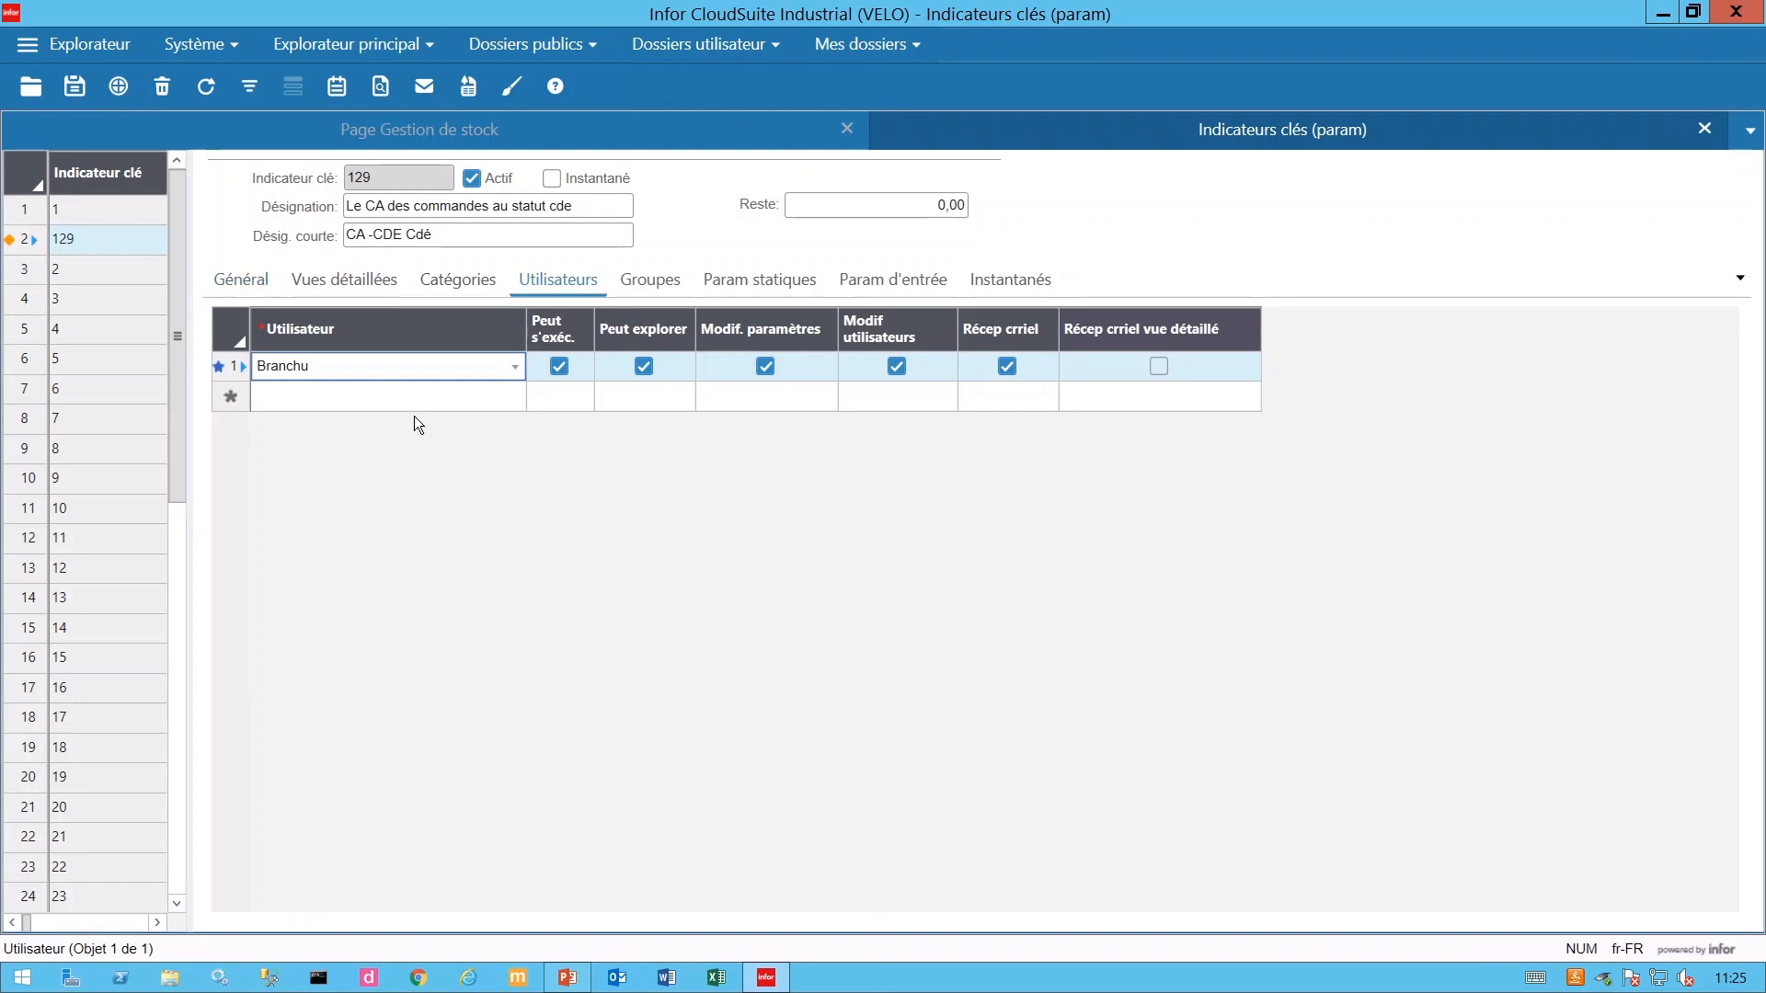
Add sa as the second user of the indicator.
{"action": "left_click", "coordinate": [513, 397]}
{"action": "left_click", "coordinate": [414, 396]}
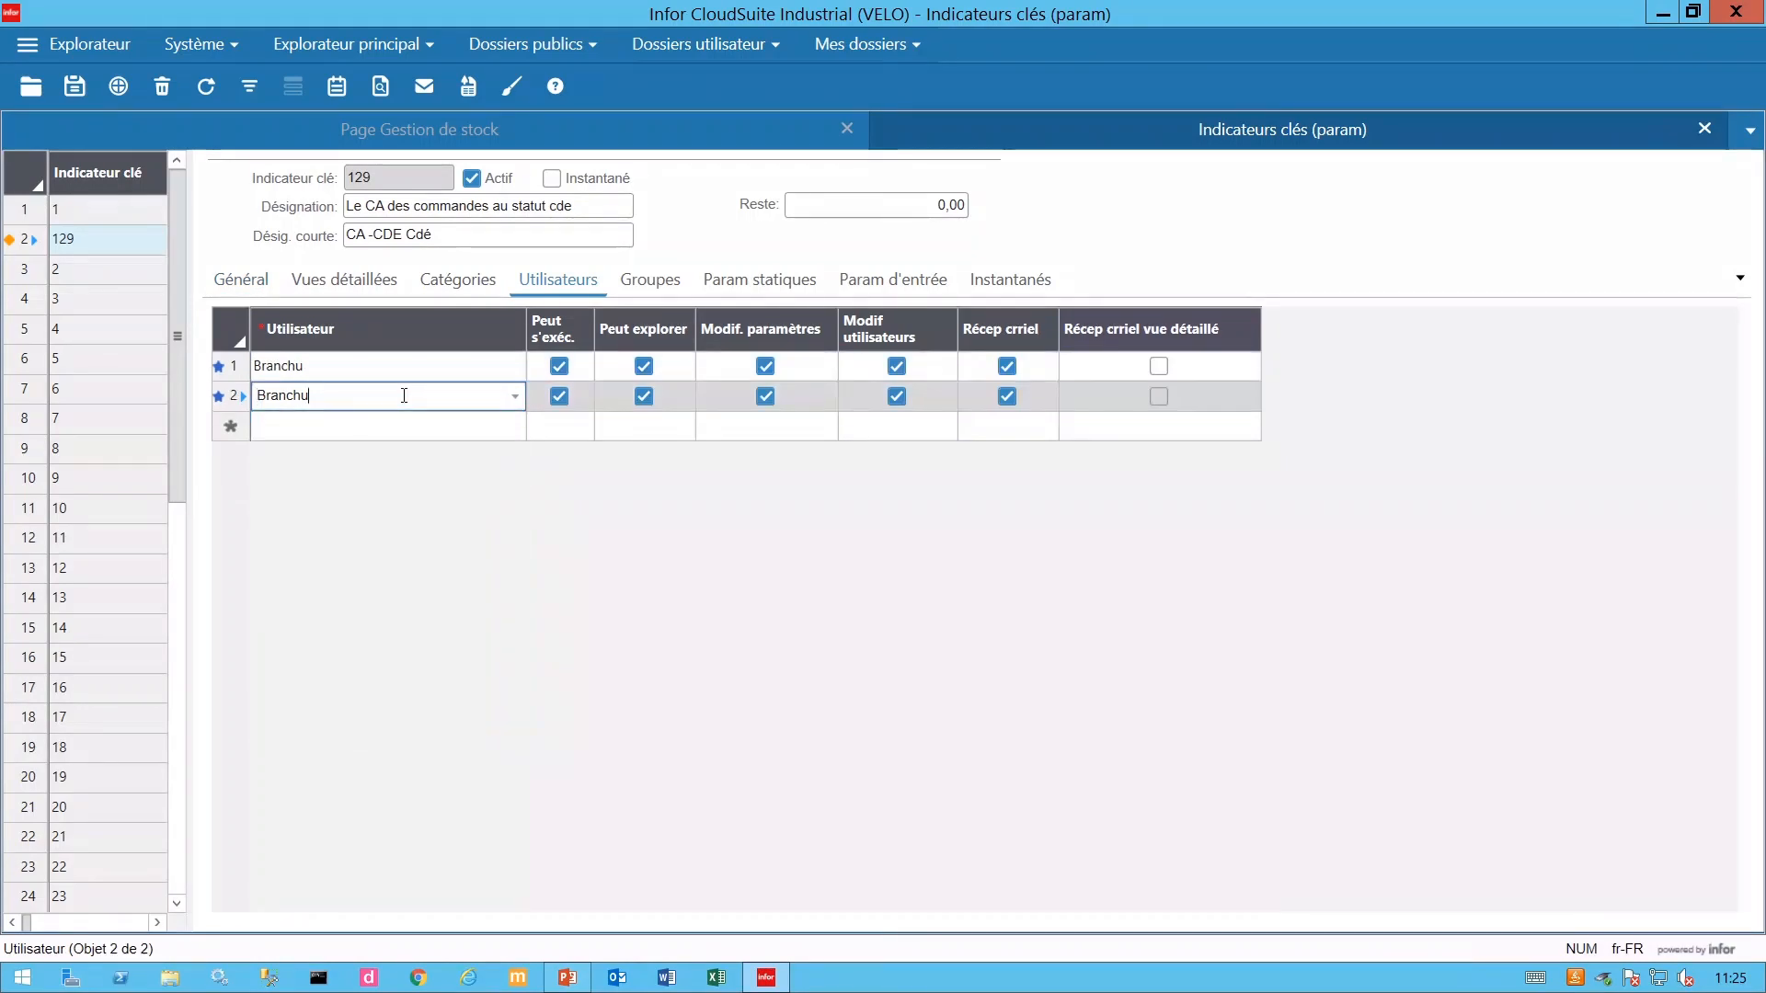
{"action": "double_click", "coordinate": [354, 395]}
{"action": "type", "text": "sa"}
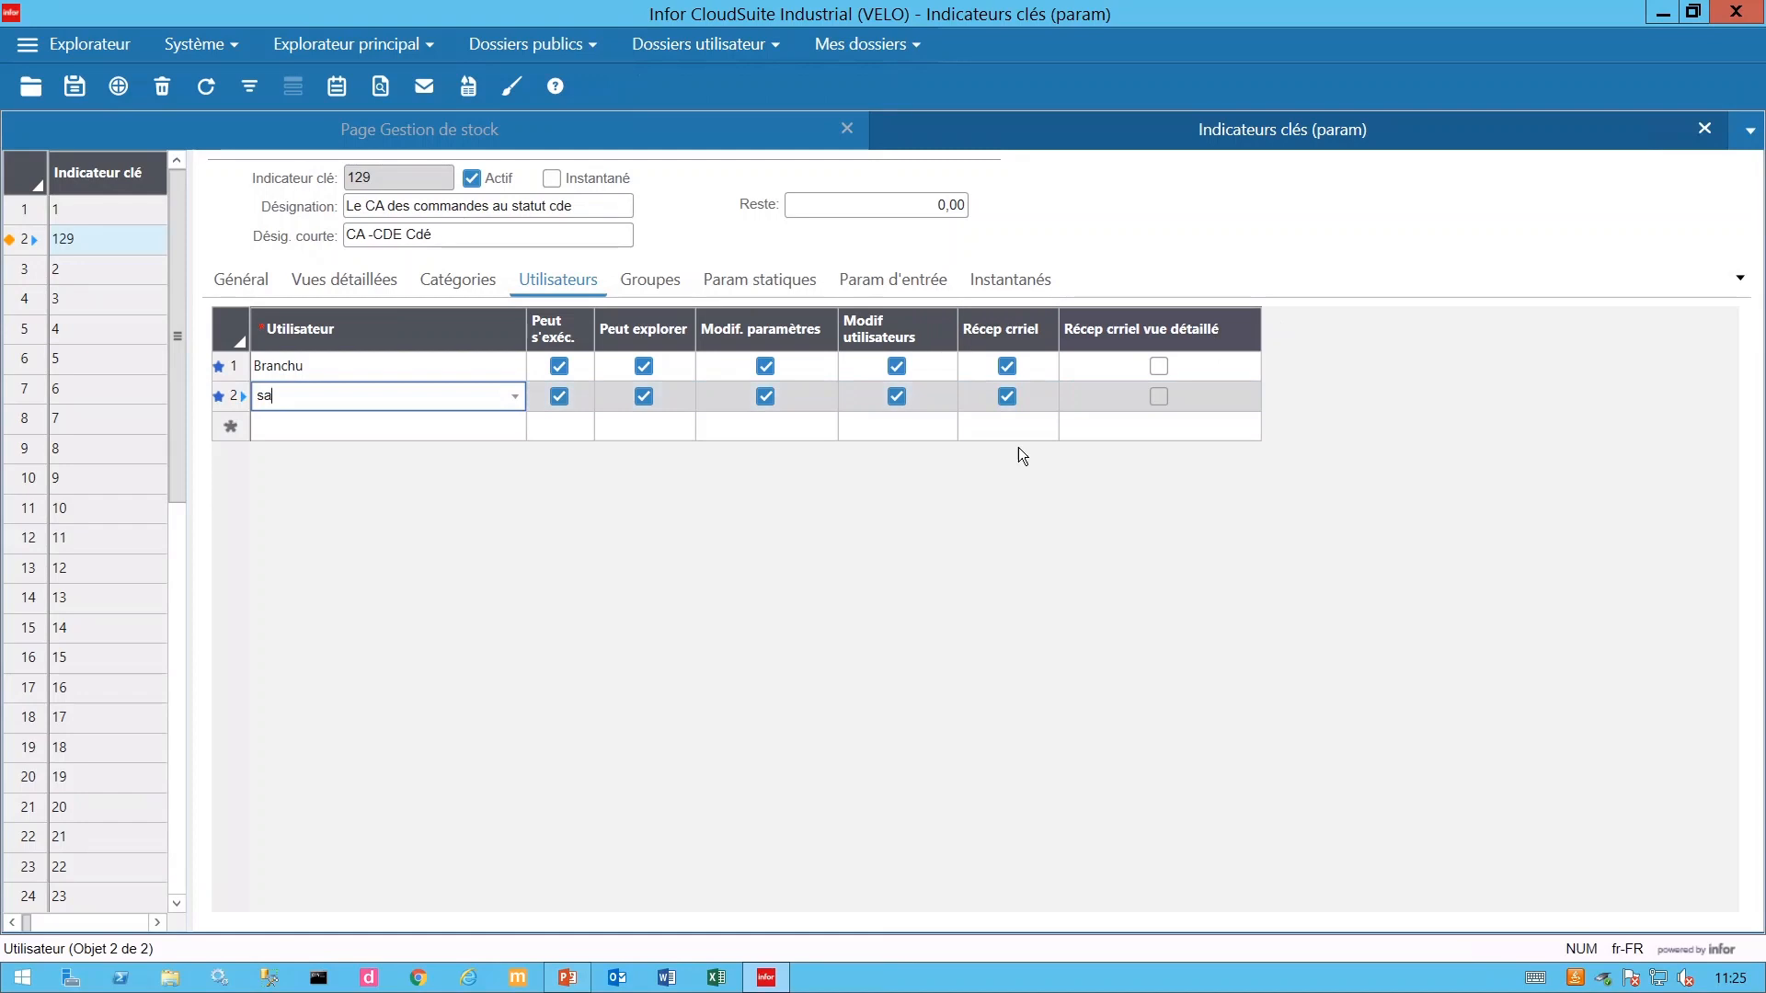
Try to save the indicator with its two assigned users.
{"action": "left_click", "coordinate": [73, 90]}
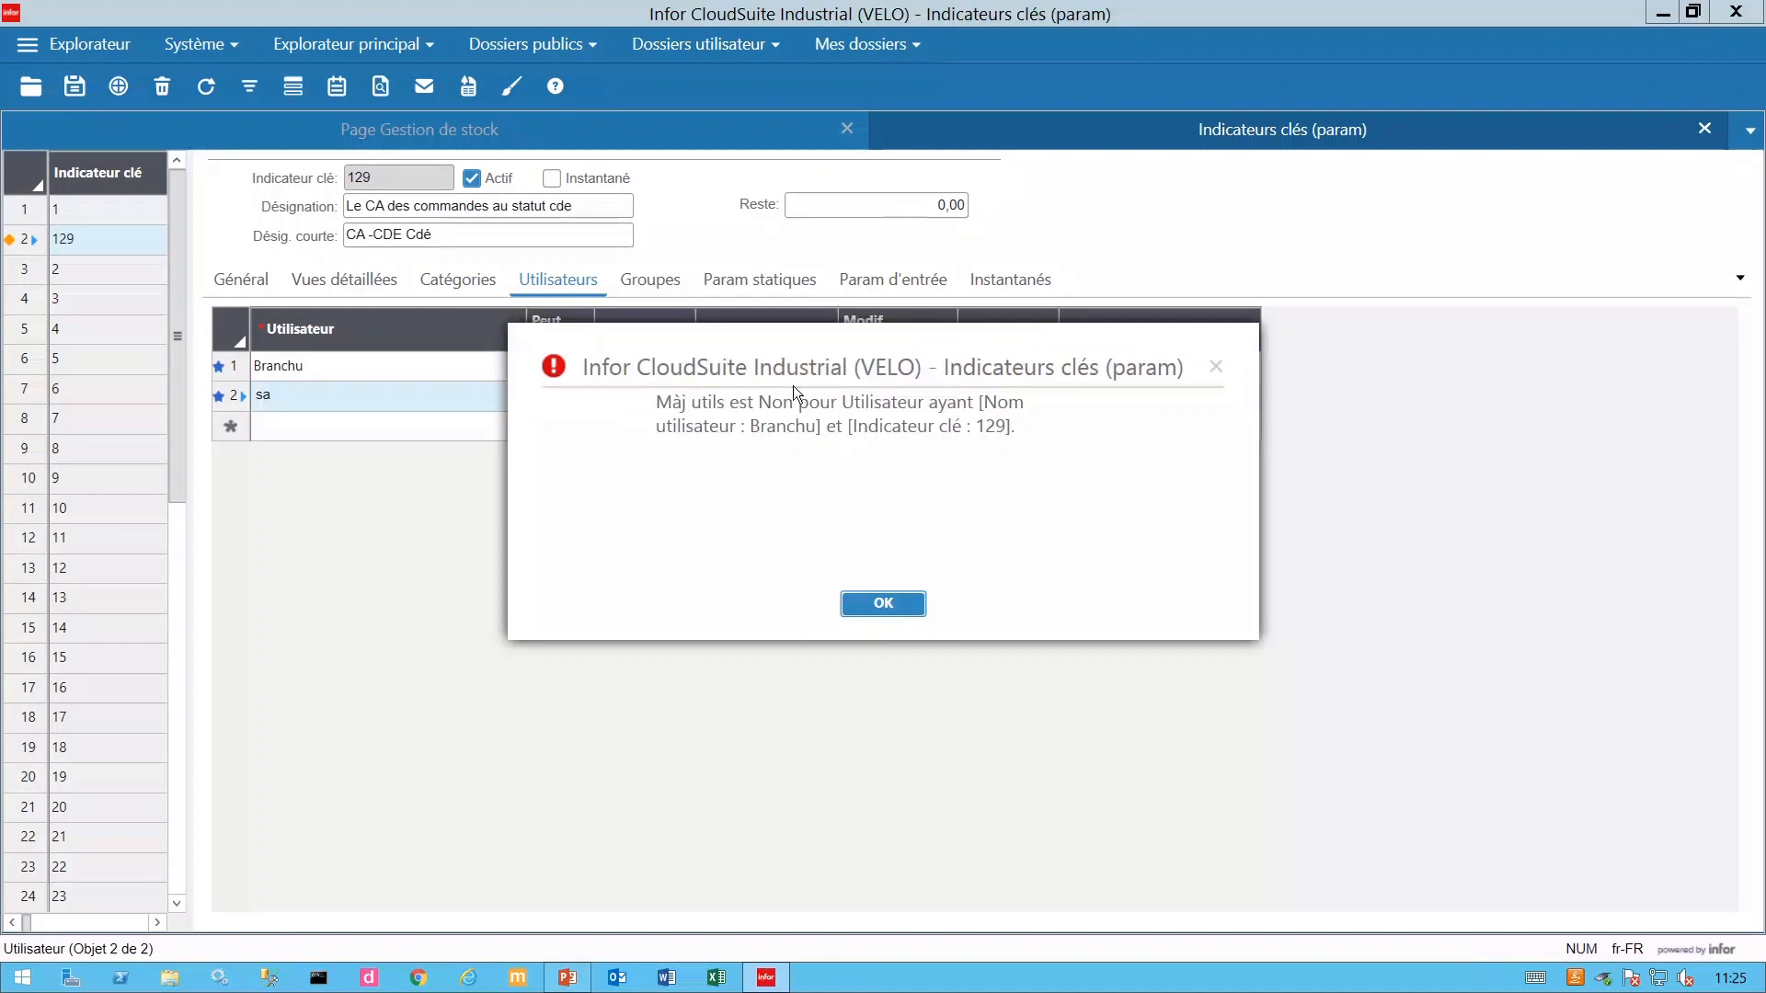
{"action": "left_click", "coordinate": [882, 602]}
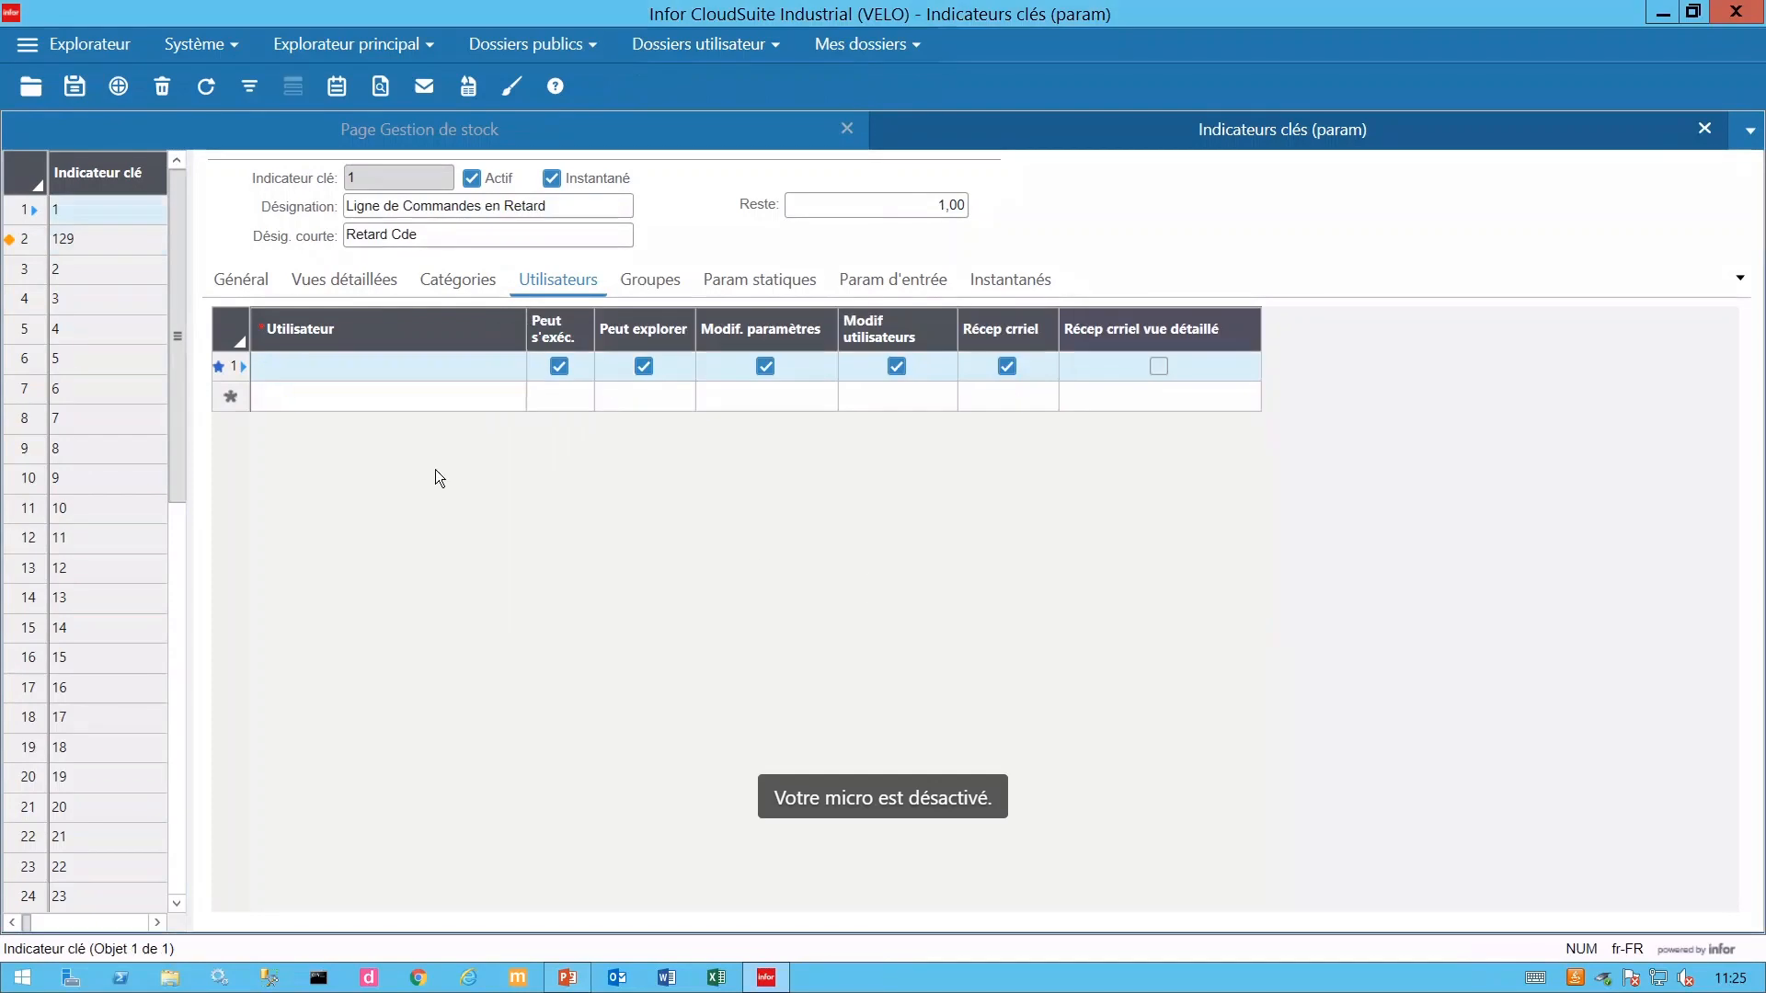
{"action": "left_click", "coordinate": [74, 88]}
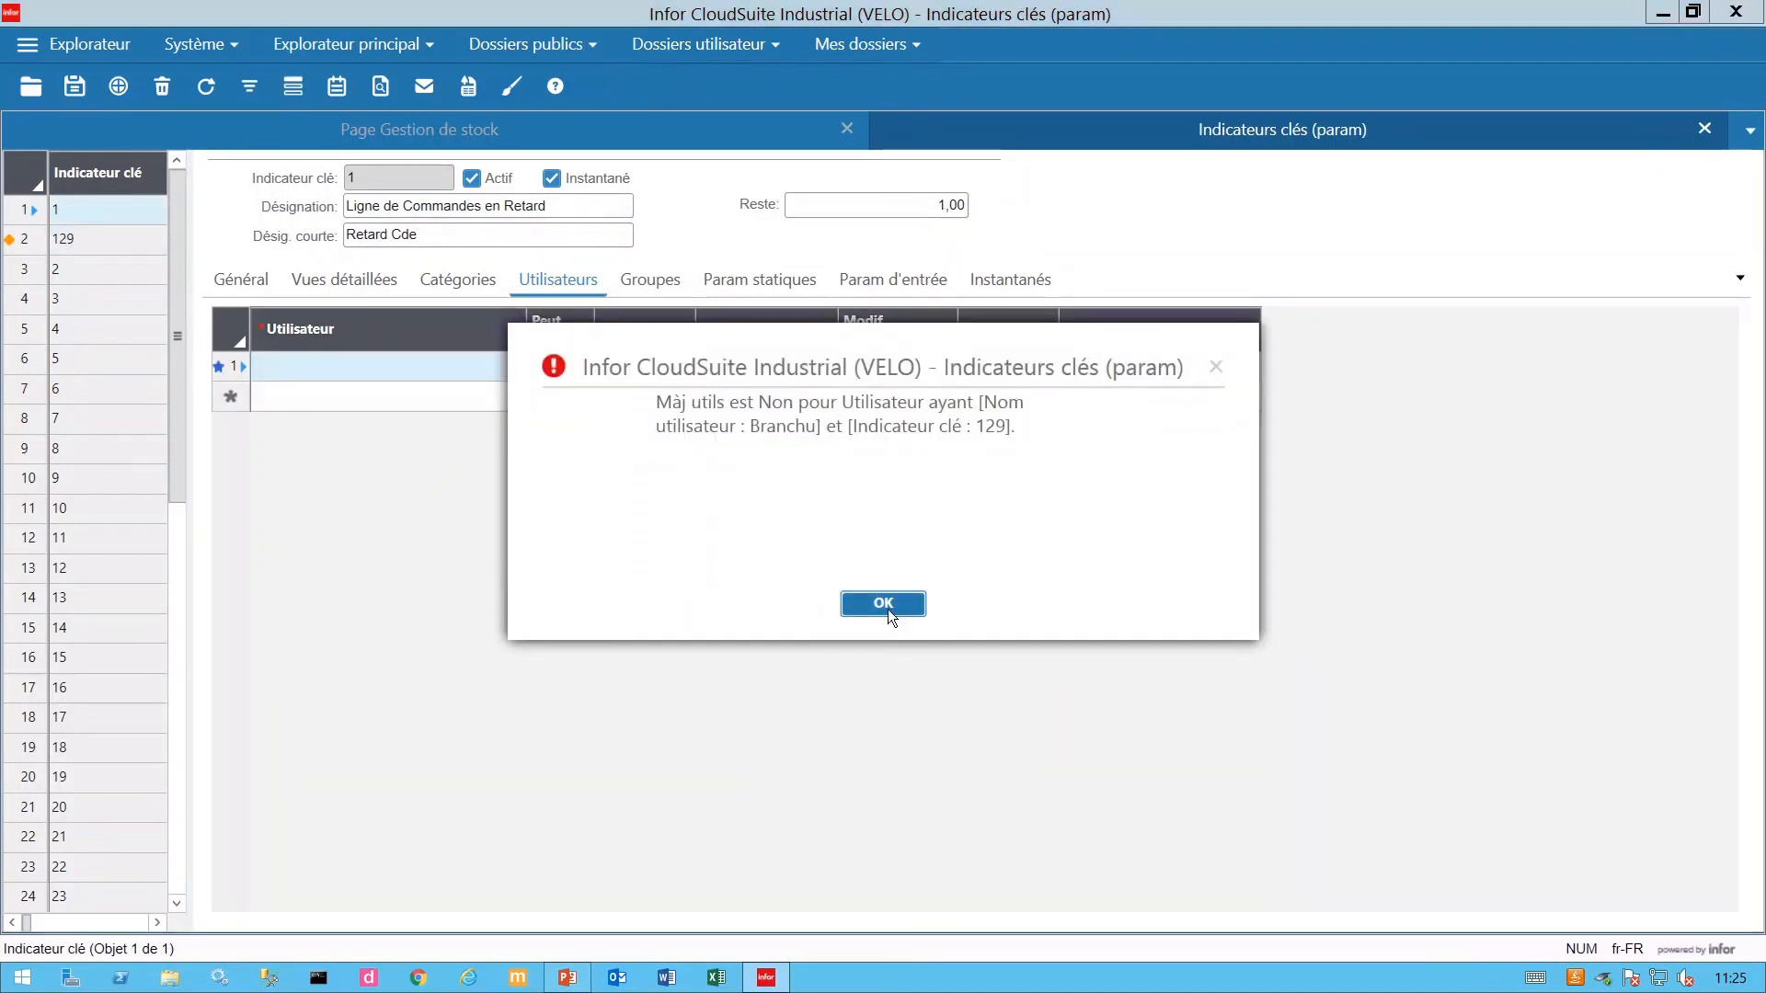
{"action": "left_click", "coordinate": [883, 603]}
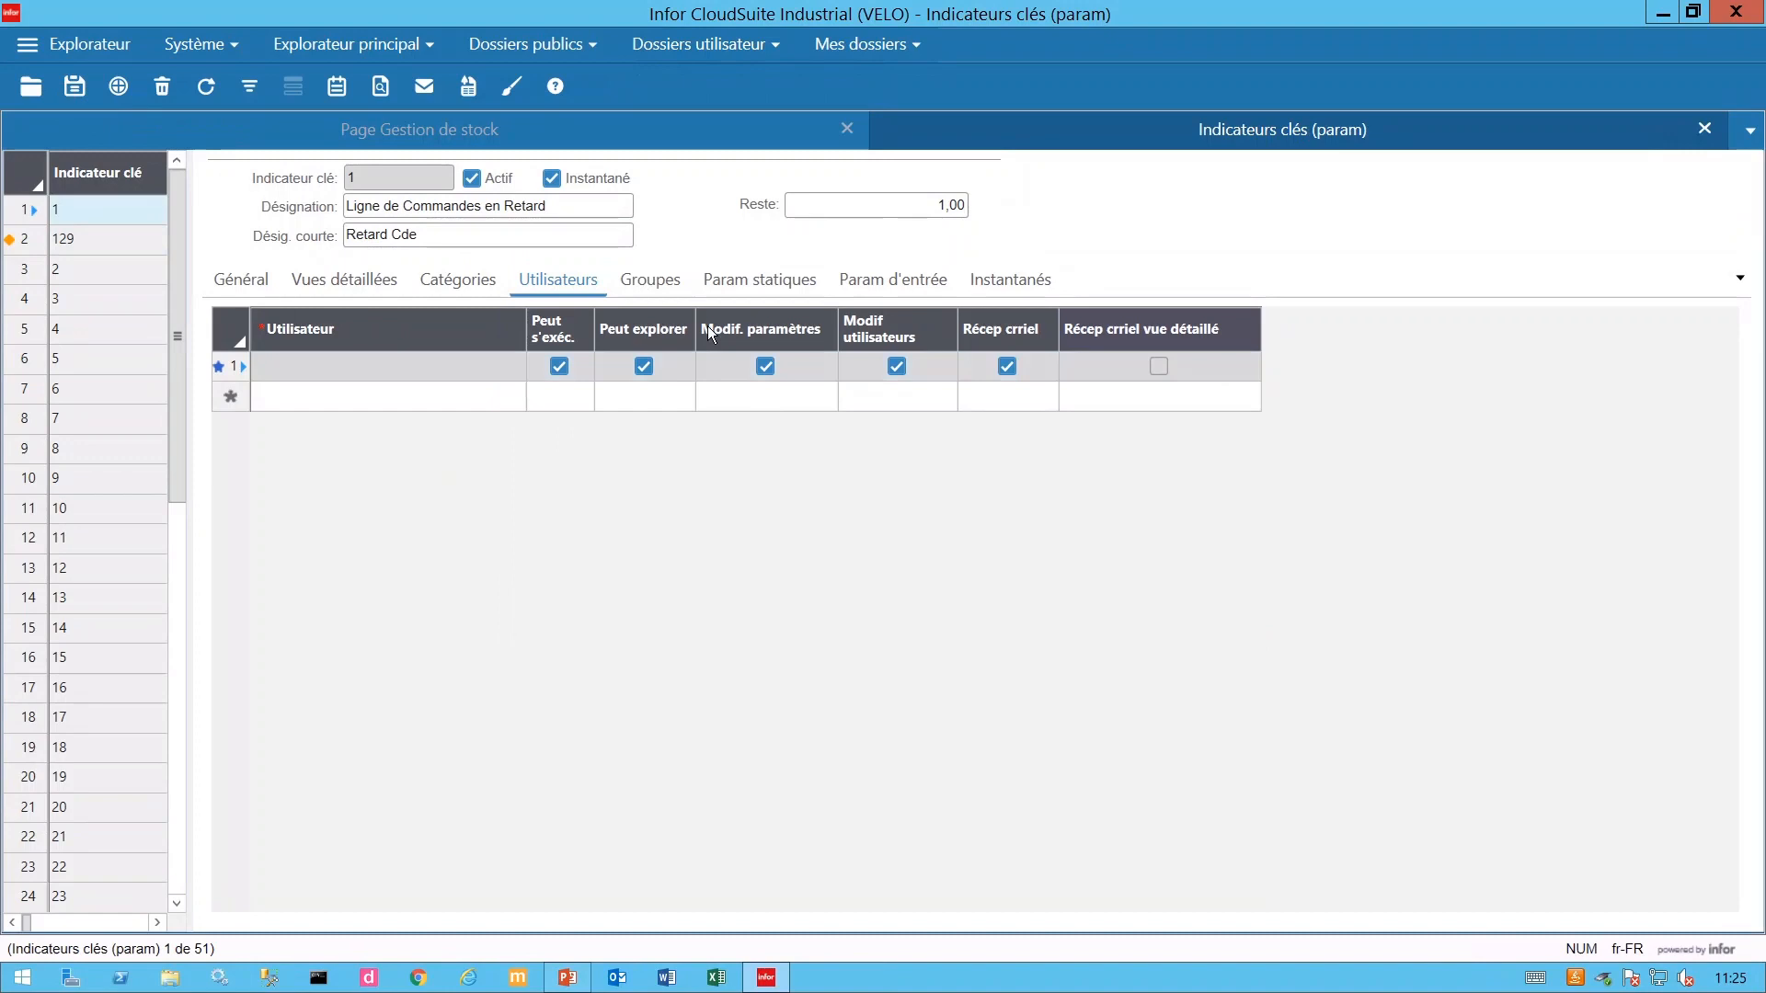
Remove the assigned user entries from indicator 129's user list and save the indicator.
{"action": "left_click", "coordinate": [629, 283]}
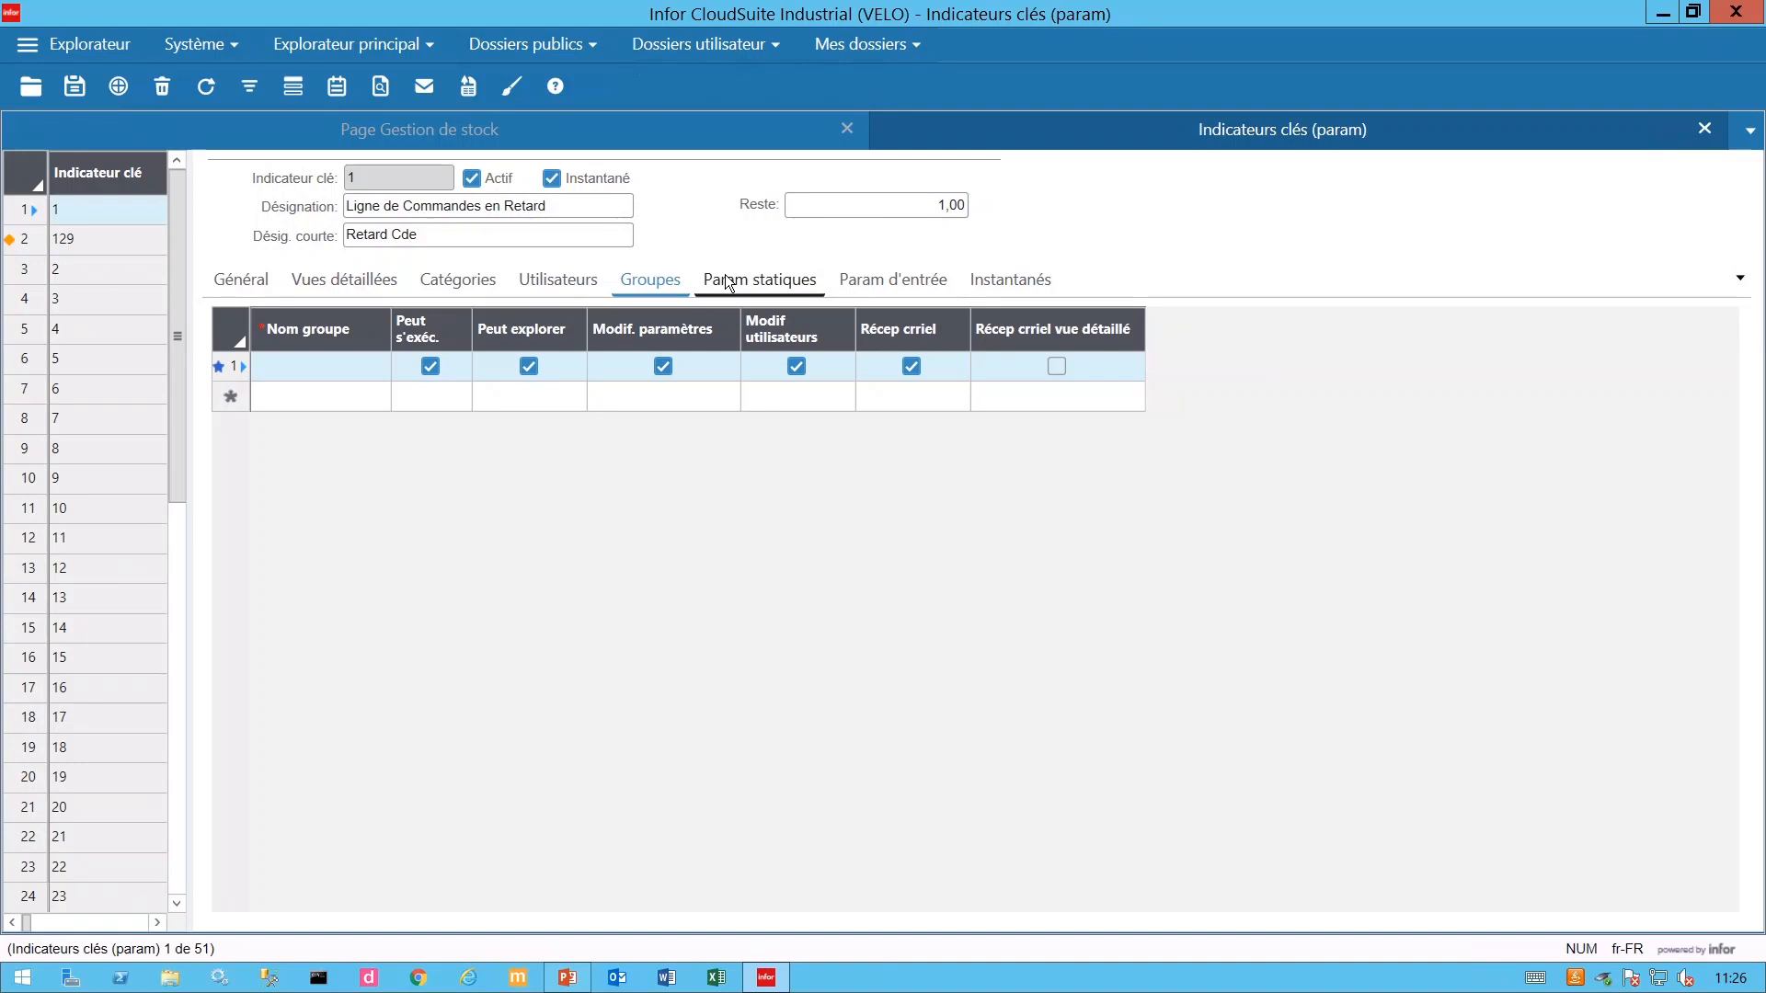
{"action": "left_click", "coordinate": [758, 282]}
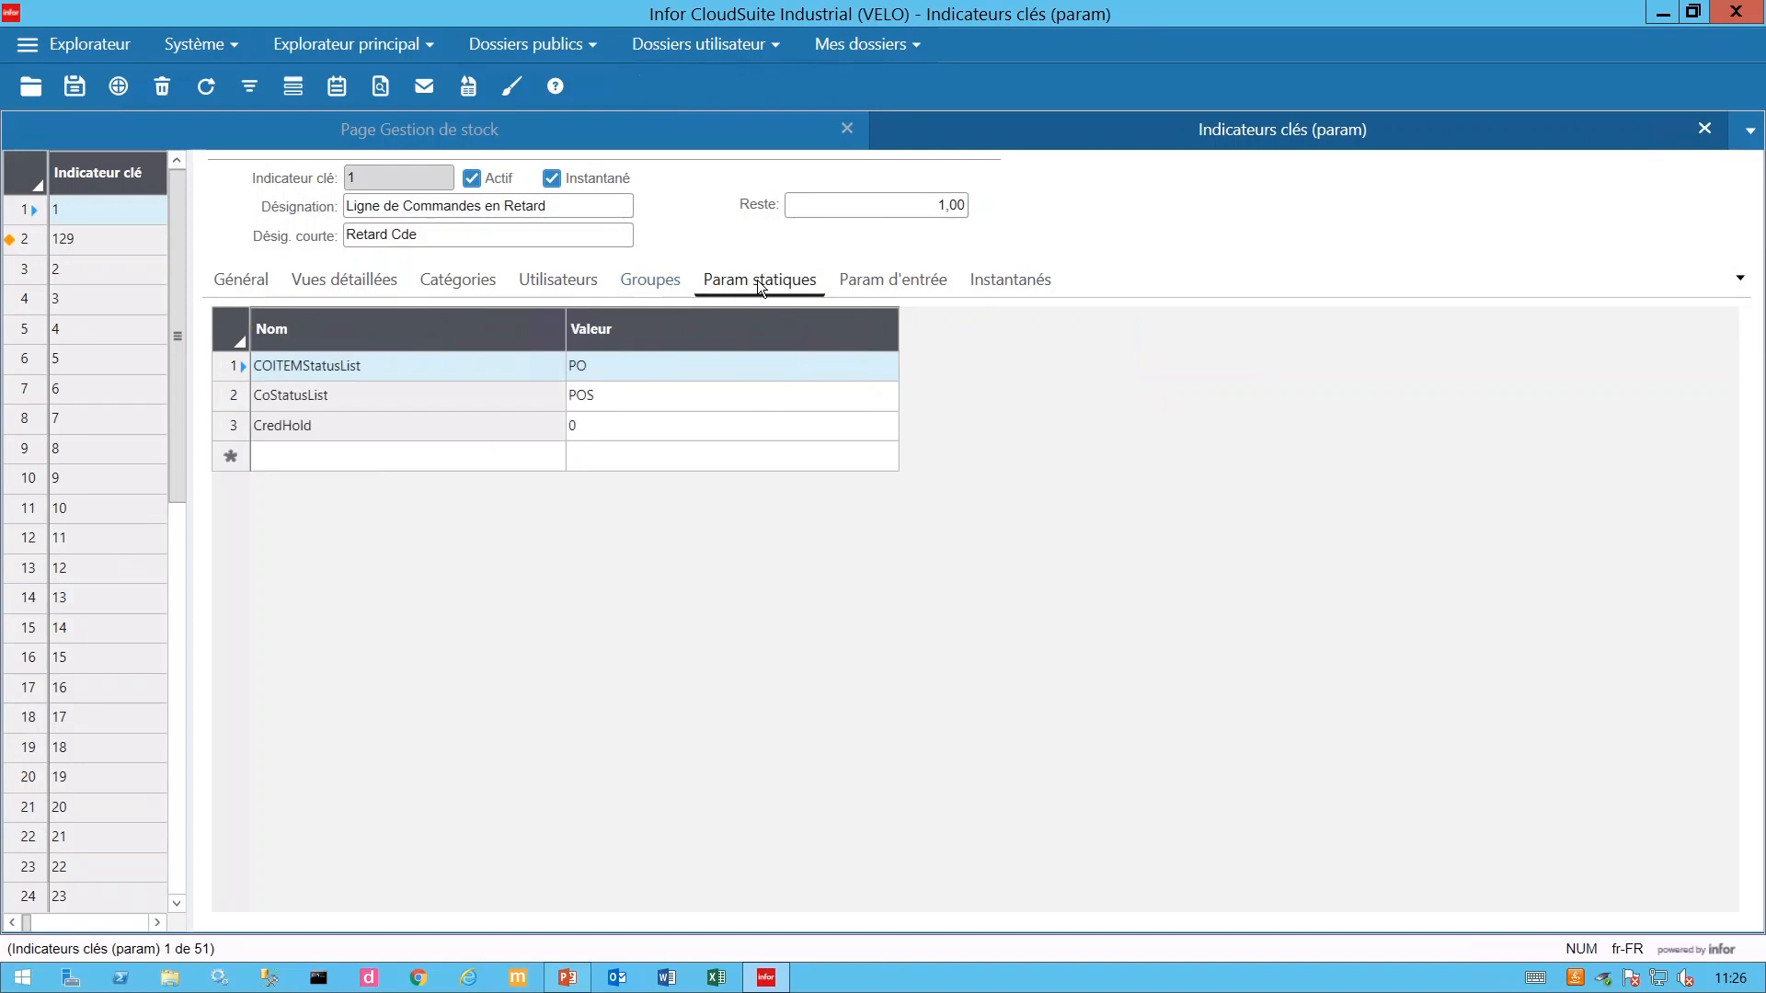
{"action": "left_click", "coordinate": [23, 241]}
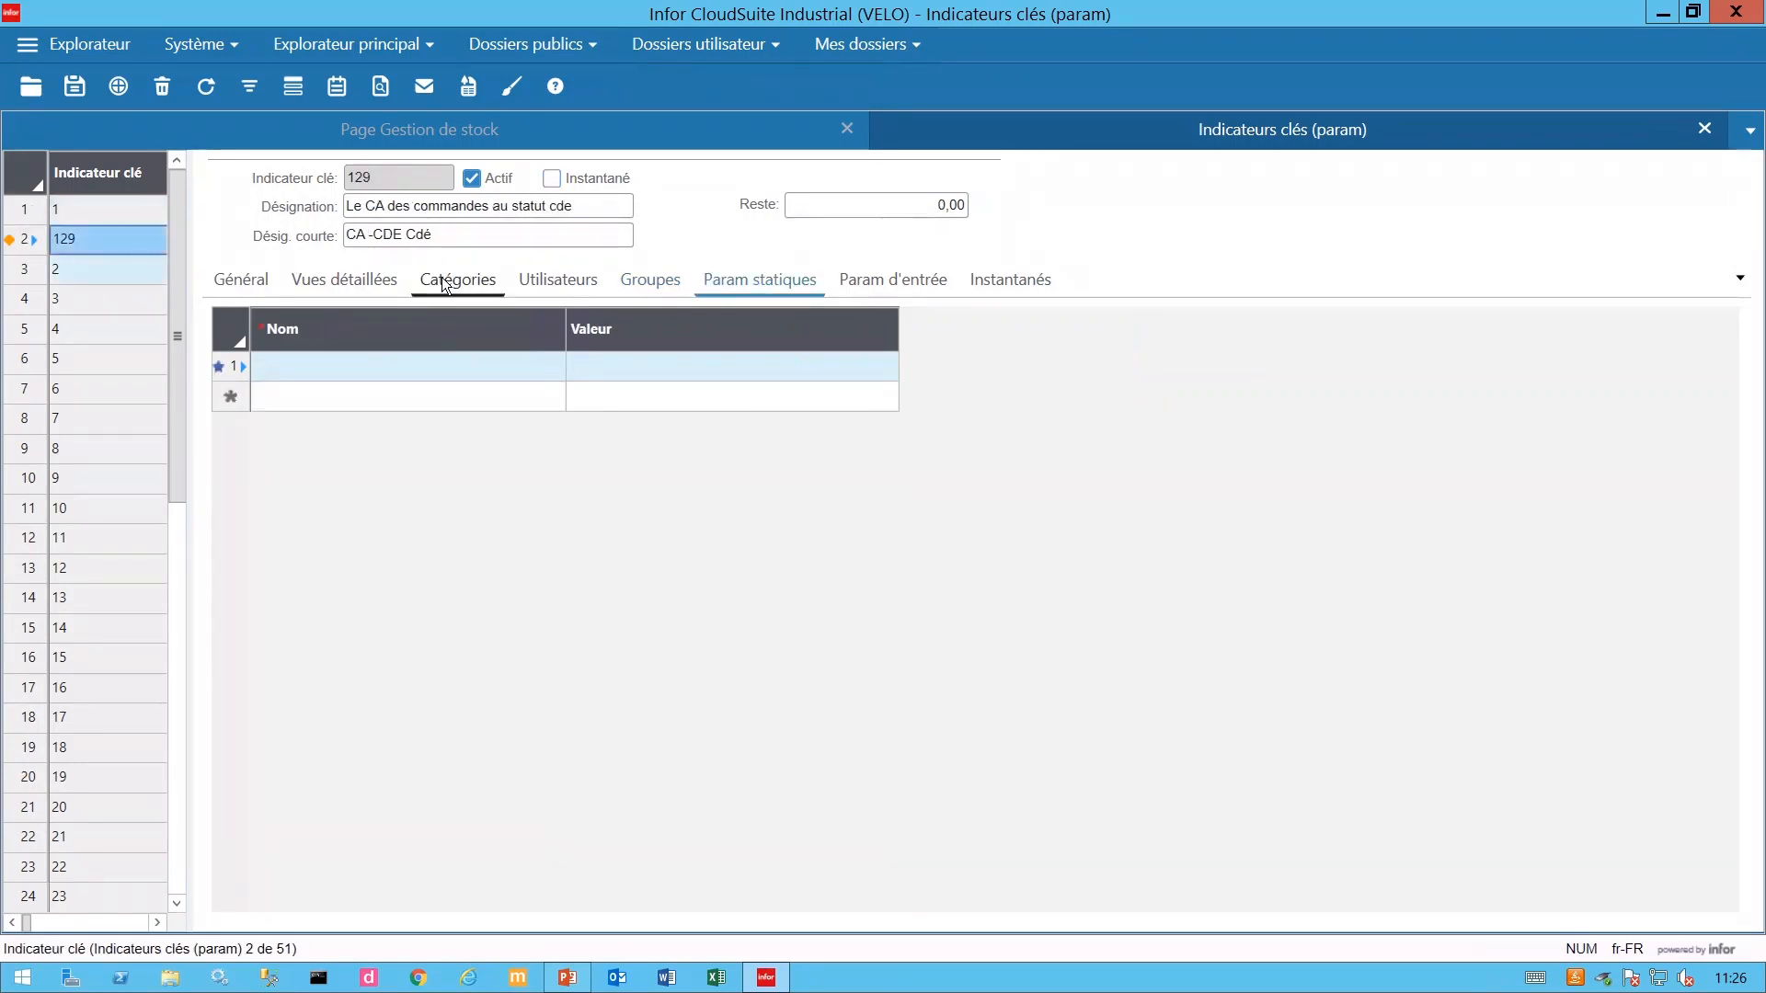
{"action": "left_click", "coordinate": [541, 281]}
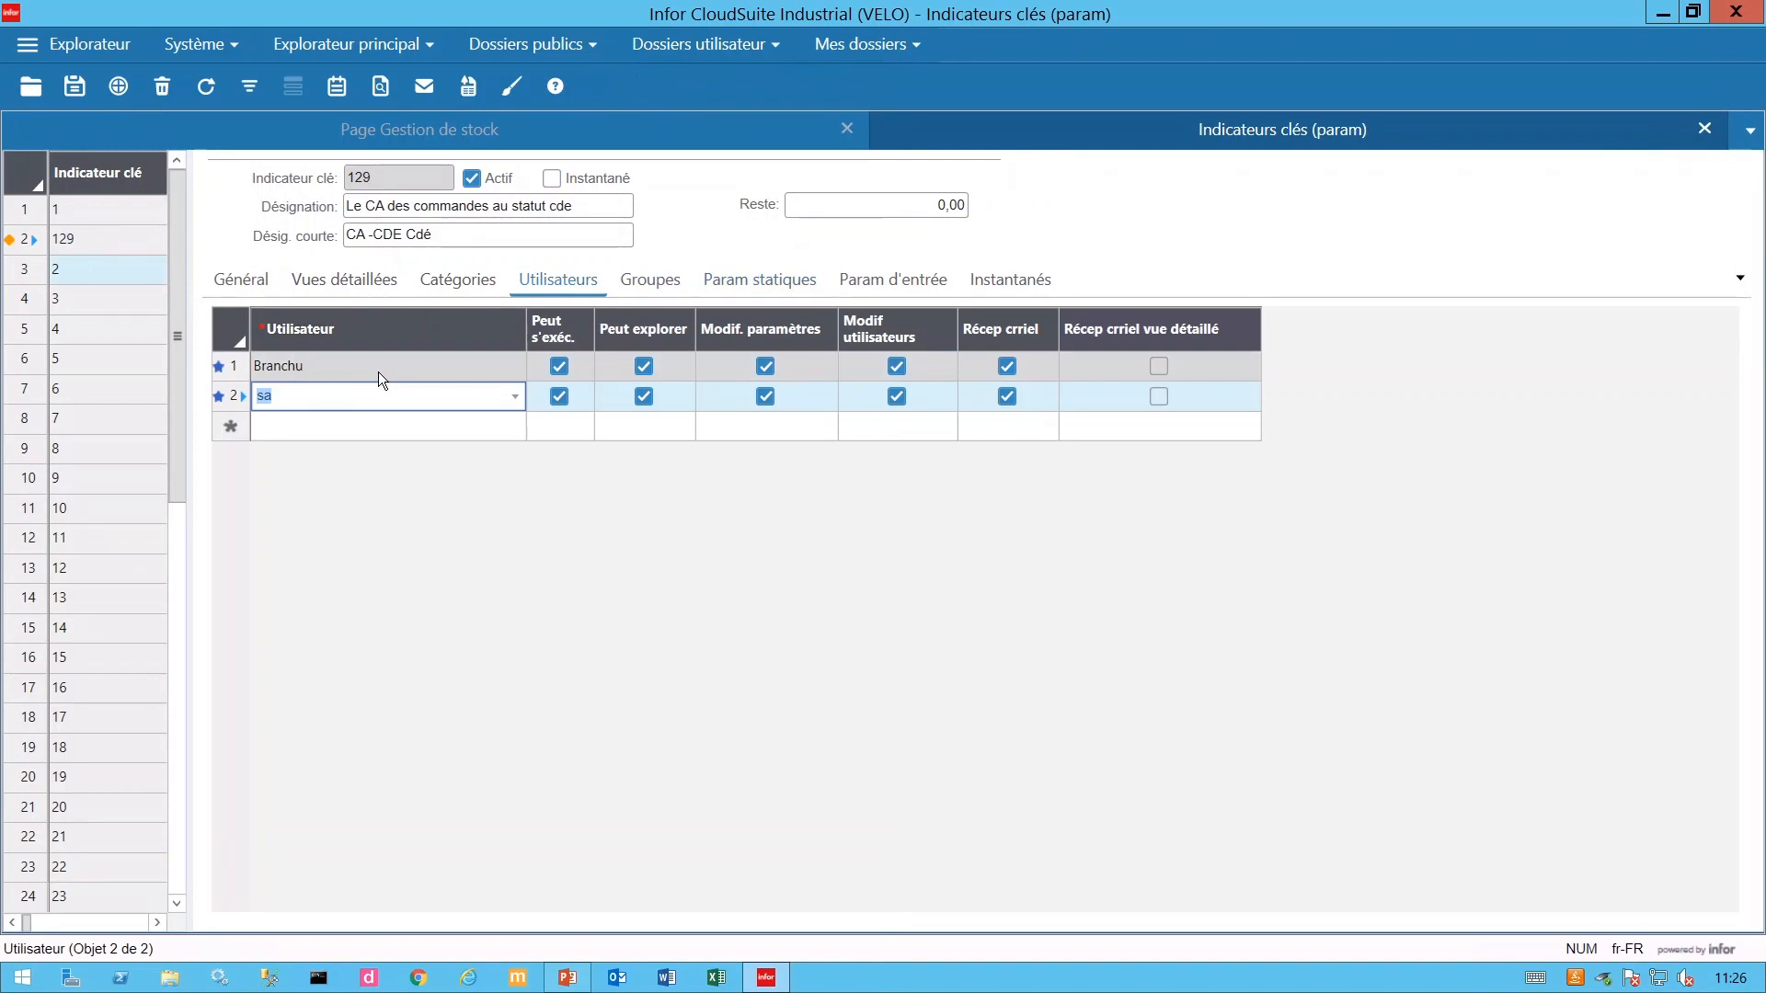
{"action": "left_click", "coordinate": [218, 365]}
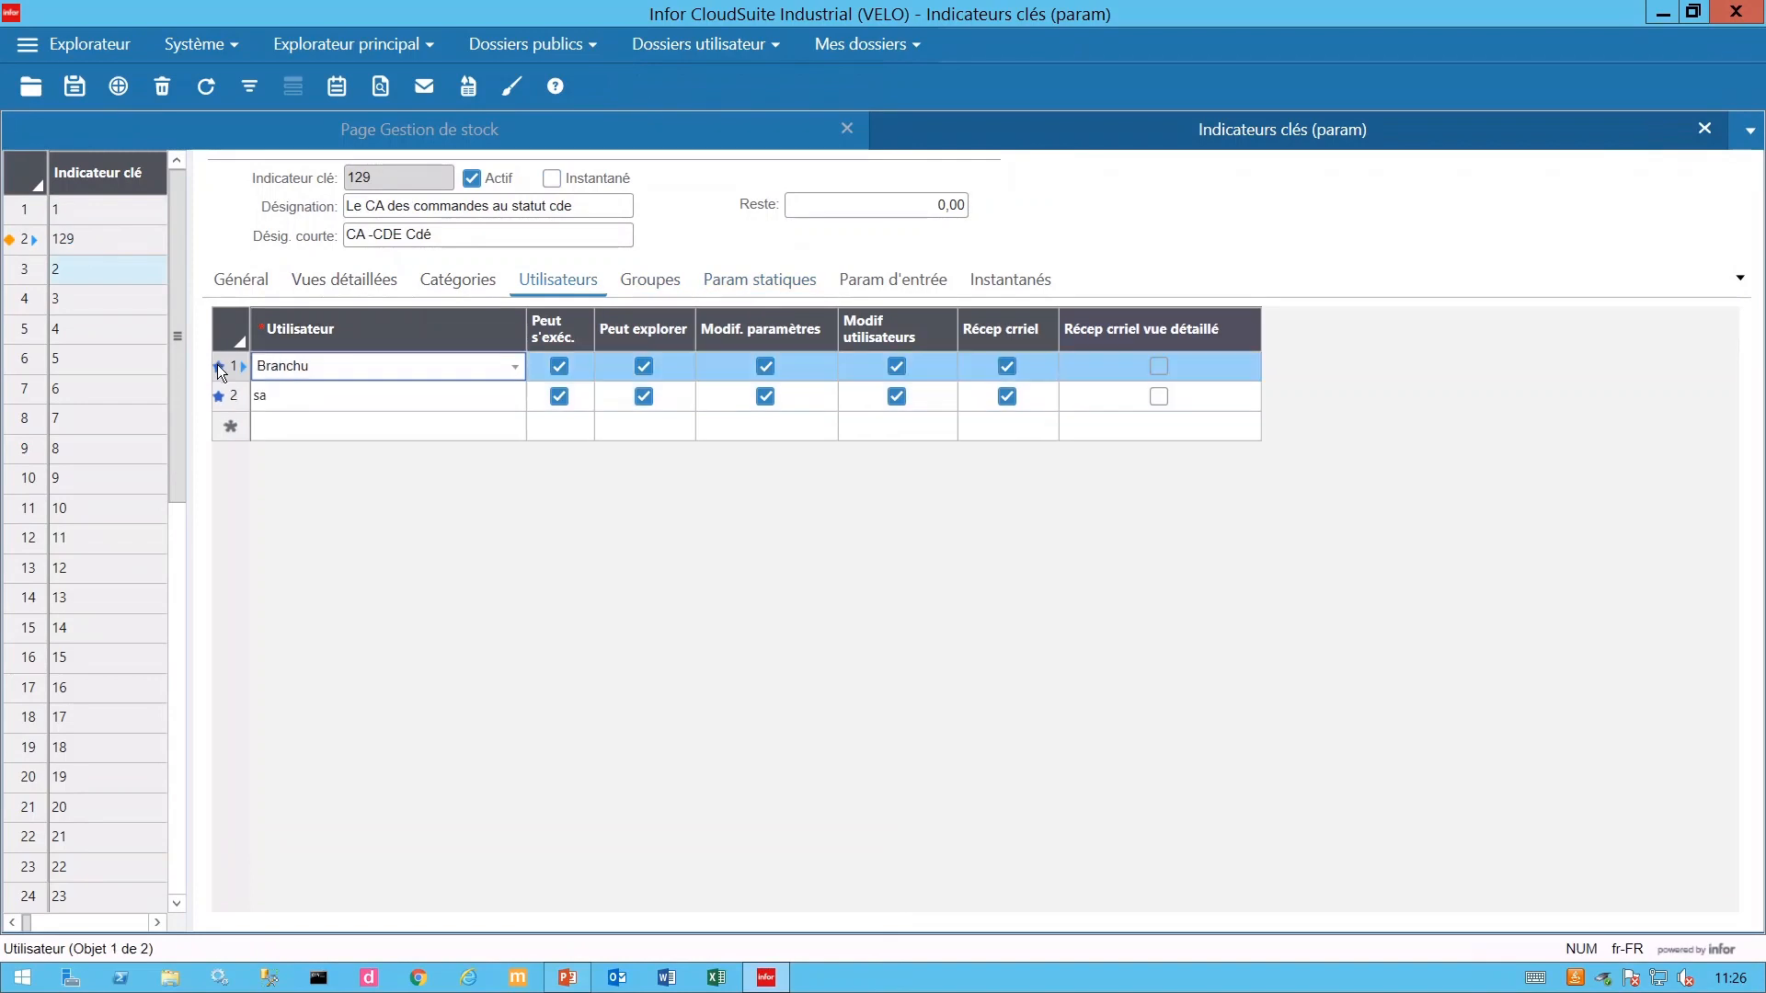
{"action": "left_click", "coordinate": [165, 90]}
{"action": "left_click", "coordinate": [83, 89]}
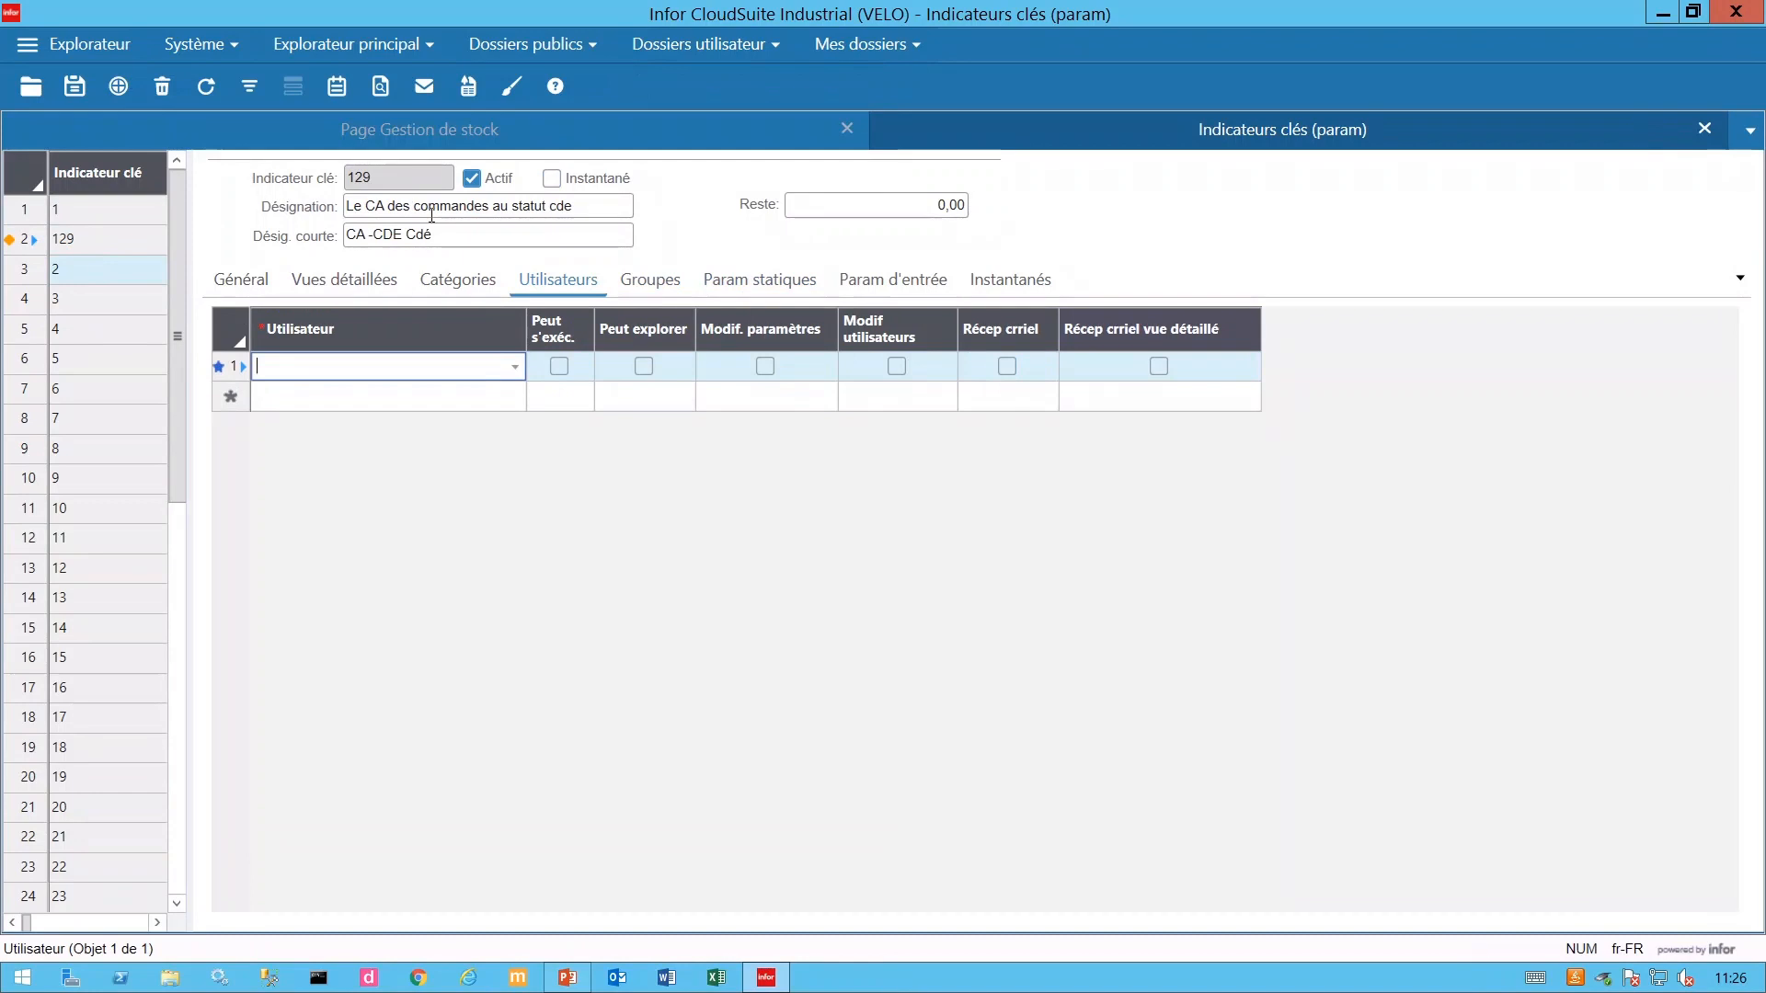
Add CustNum as an input parameter of indicator 129, enable its Instantané option and save the changes.
{"action": "left_click", "coordinate": [756, 281]}
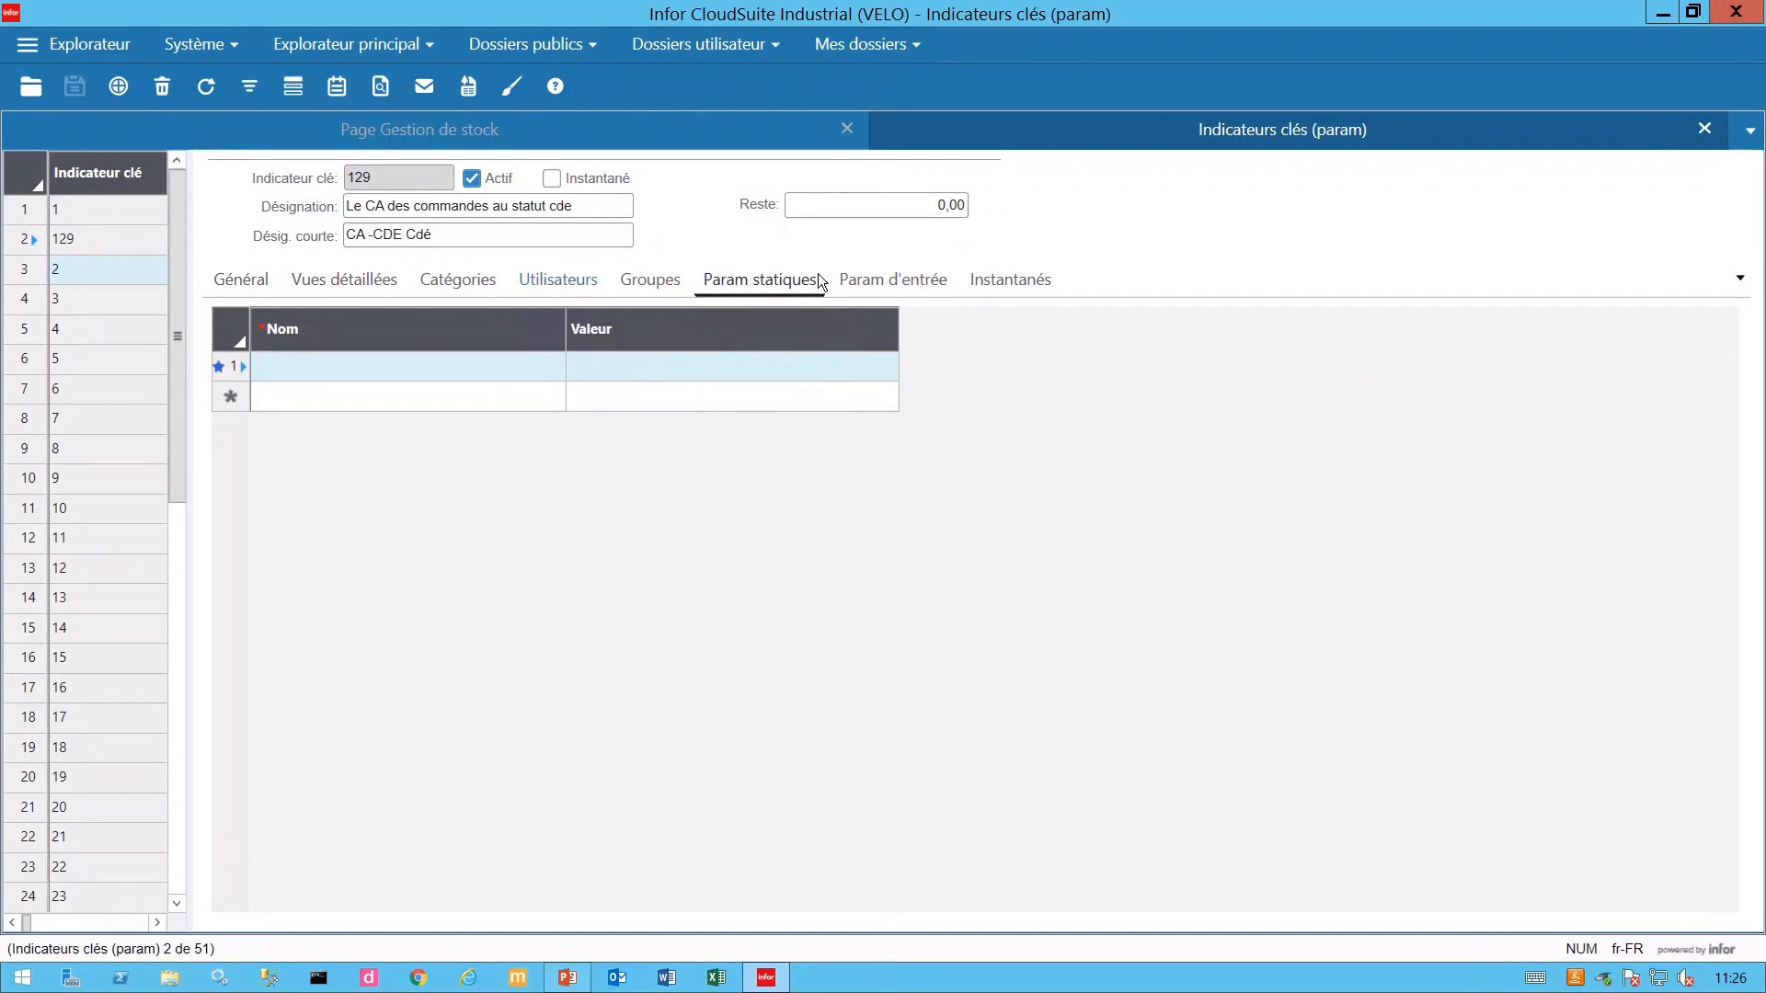
{"action": "left_click", "coordinate": [891, 280]}
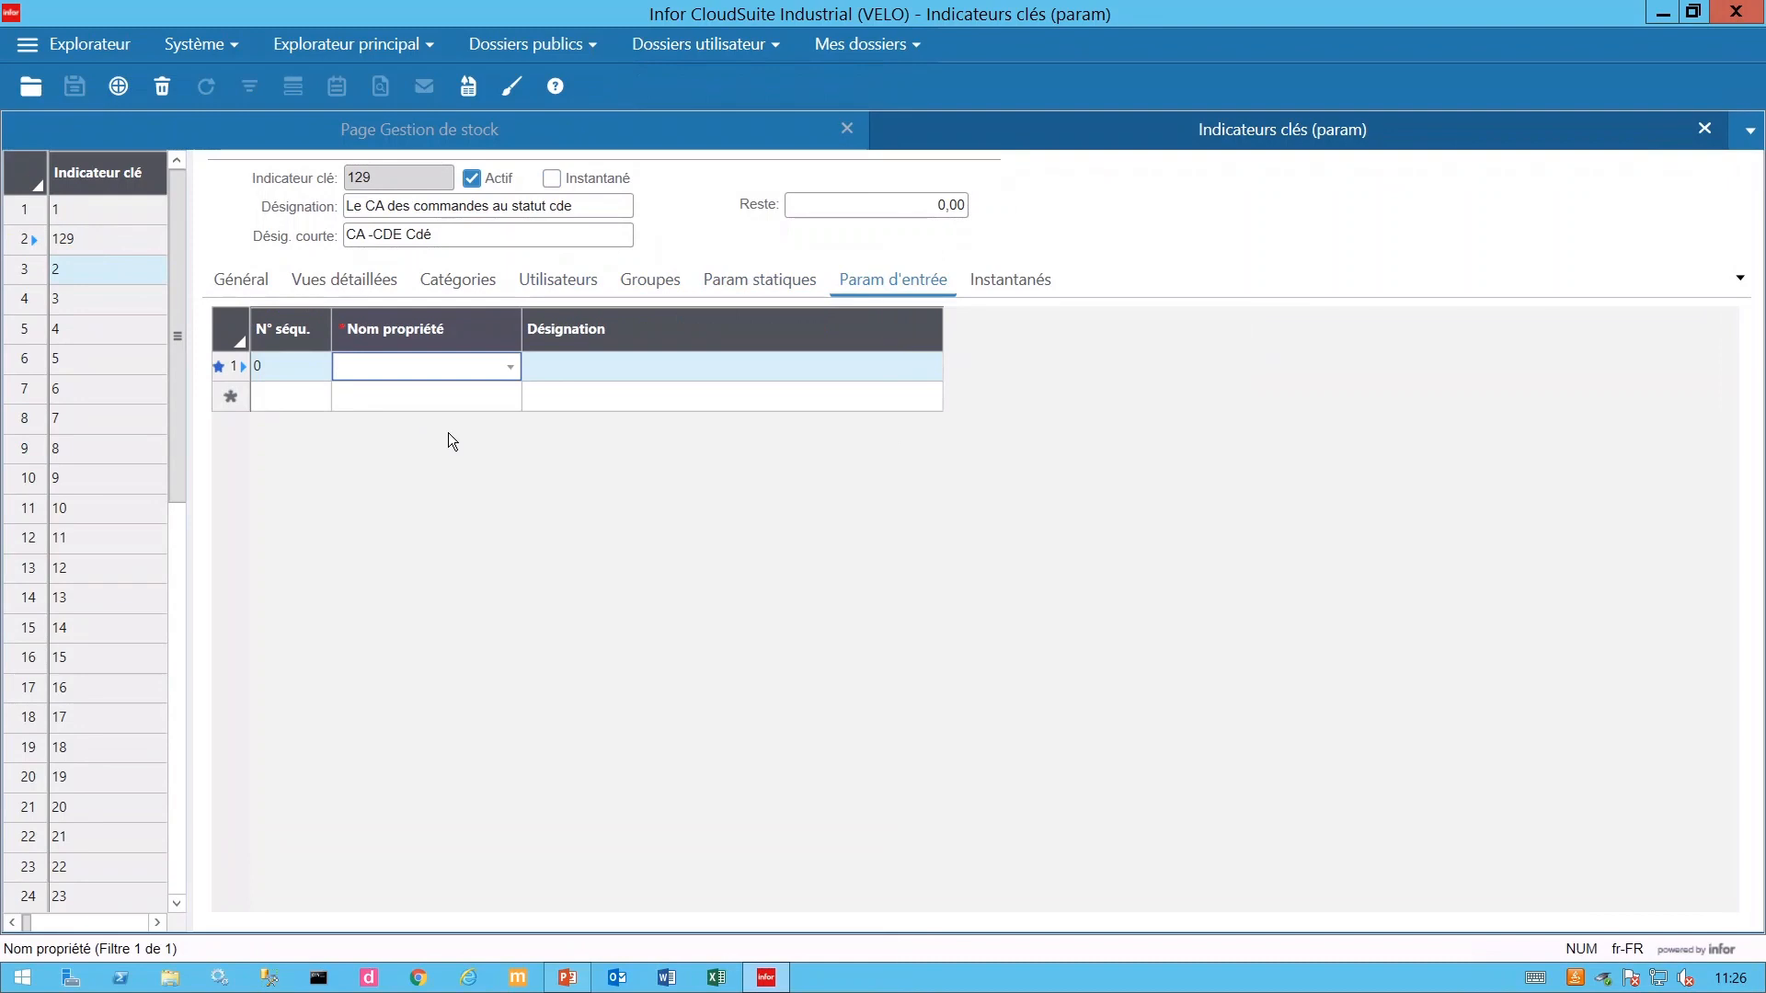
{"action": "type", "text": "Cust"}
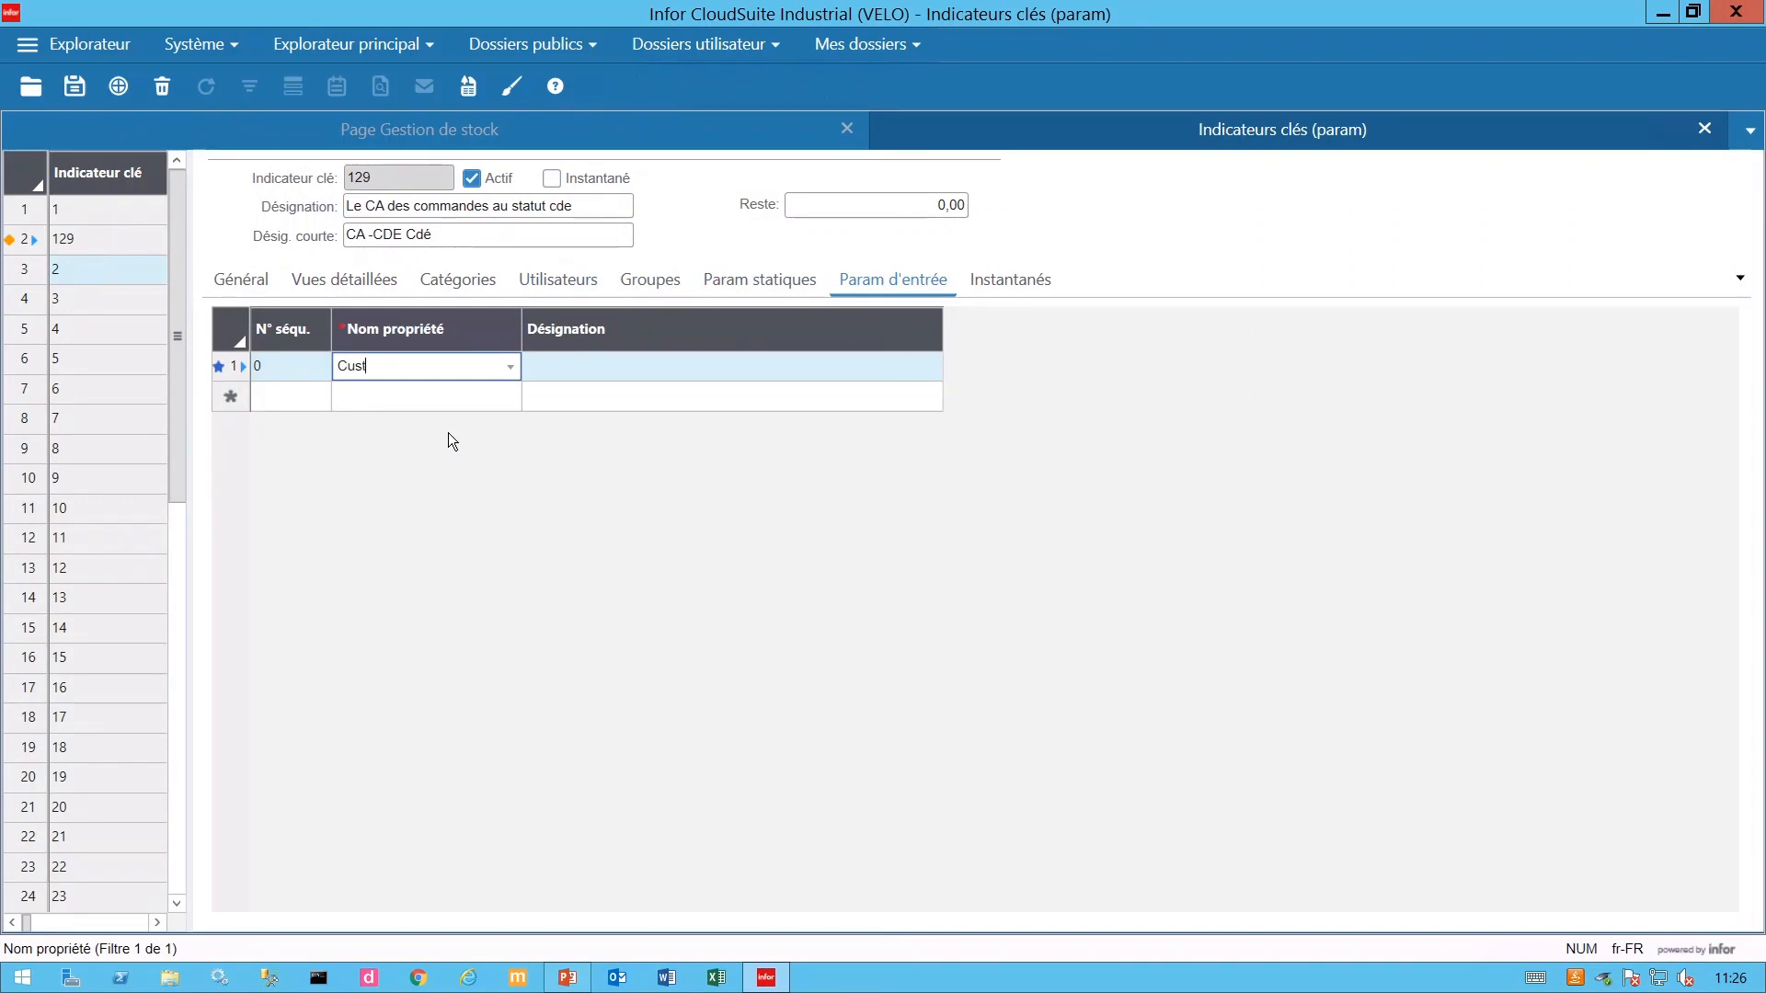
{"action": "type", "text": "N*"}
{"action": "left_click", "coordinate": [511, 365]}
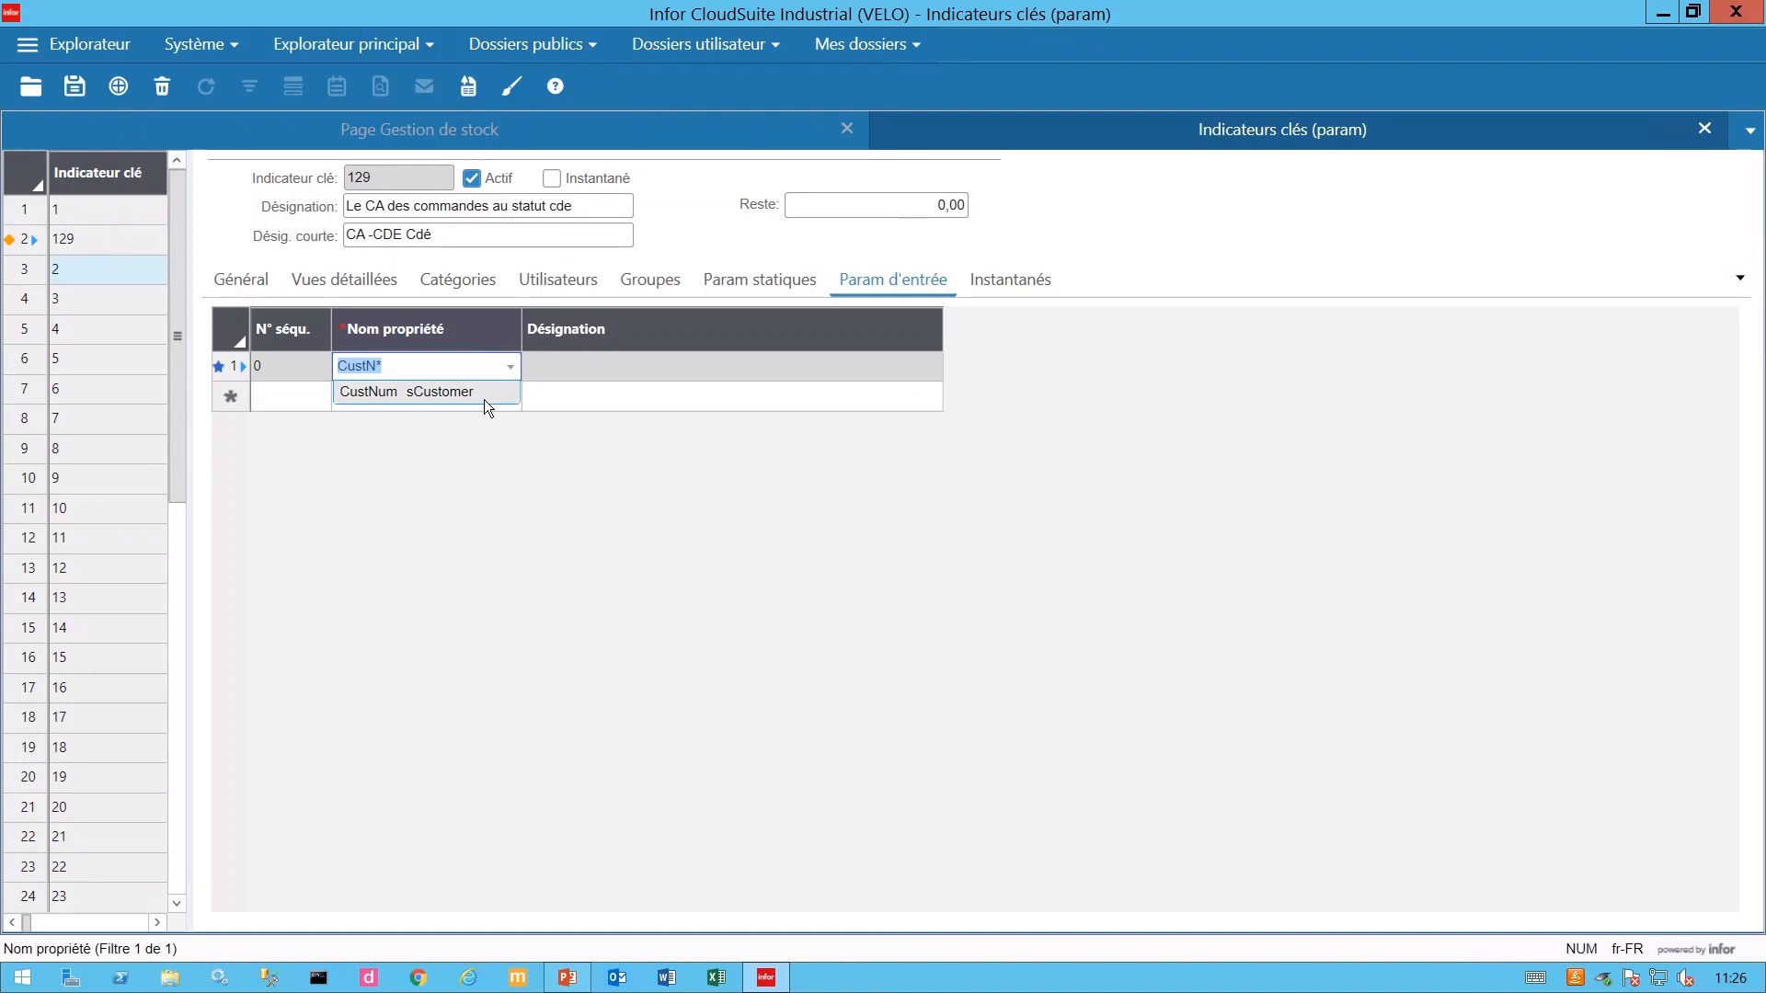
{"action": "left_click", "coordinate": [461, 402]}
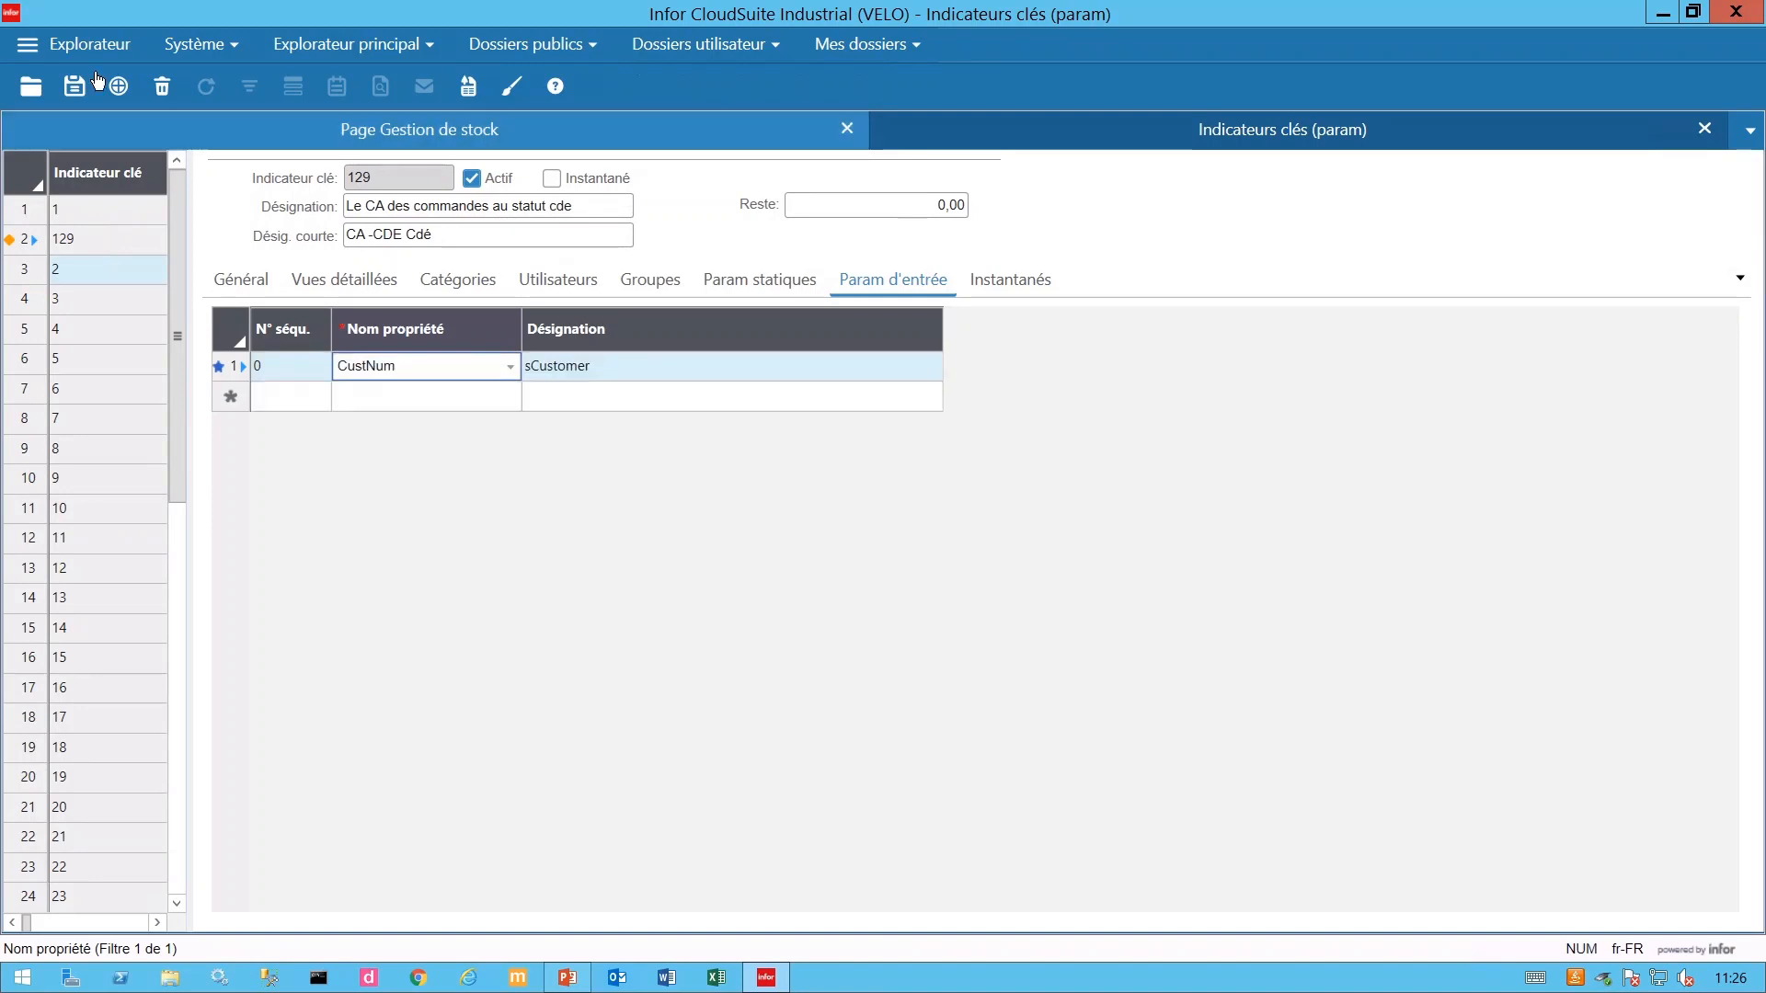
{"action": "left_click", "coordinate": [74, 92]}
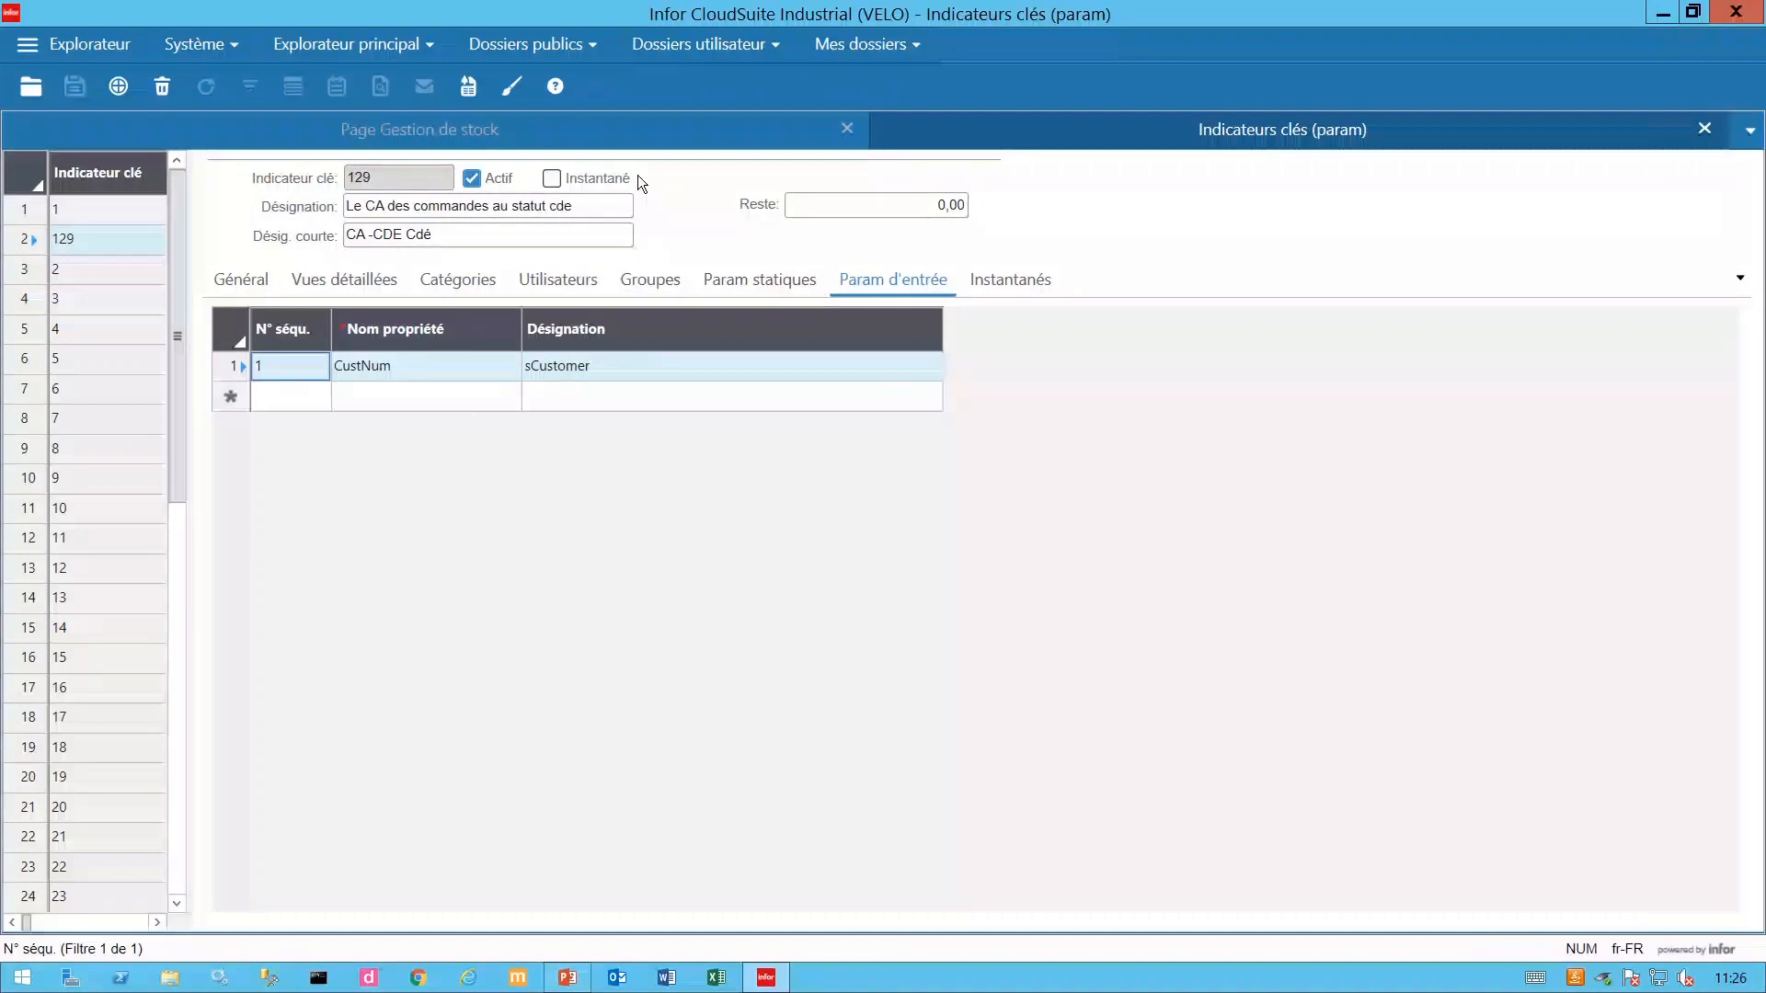
{"action": "left_click", "coordinate": [553, 178]}
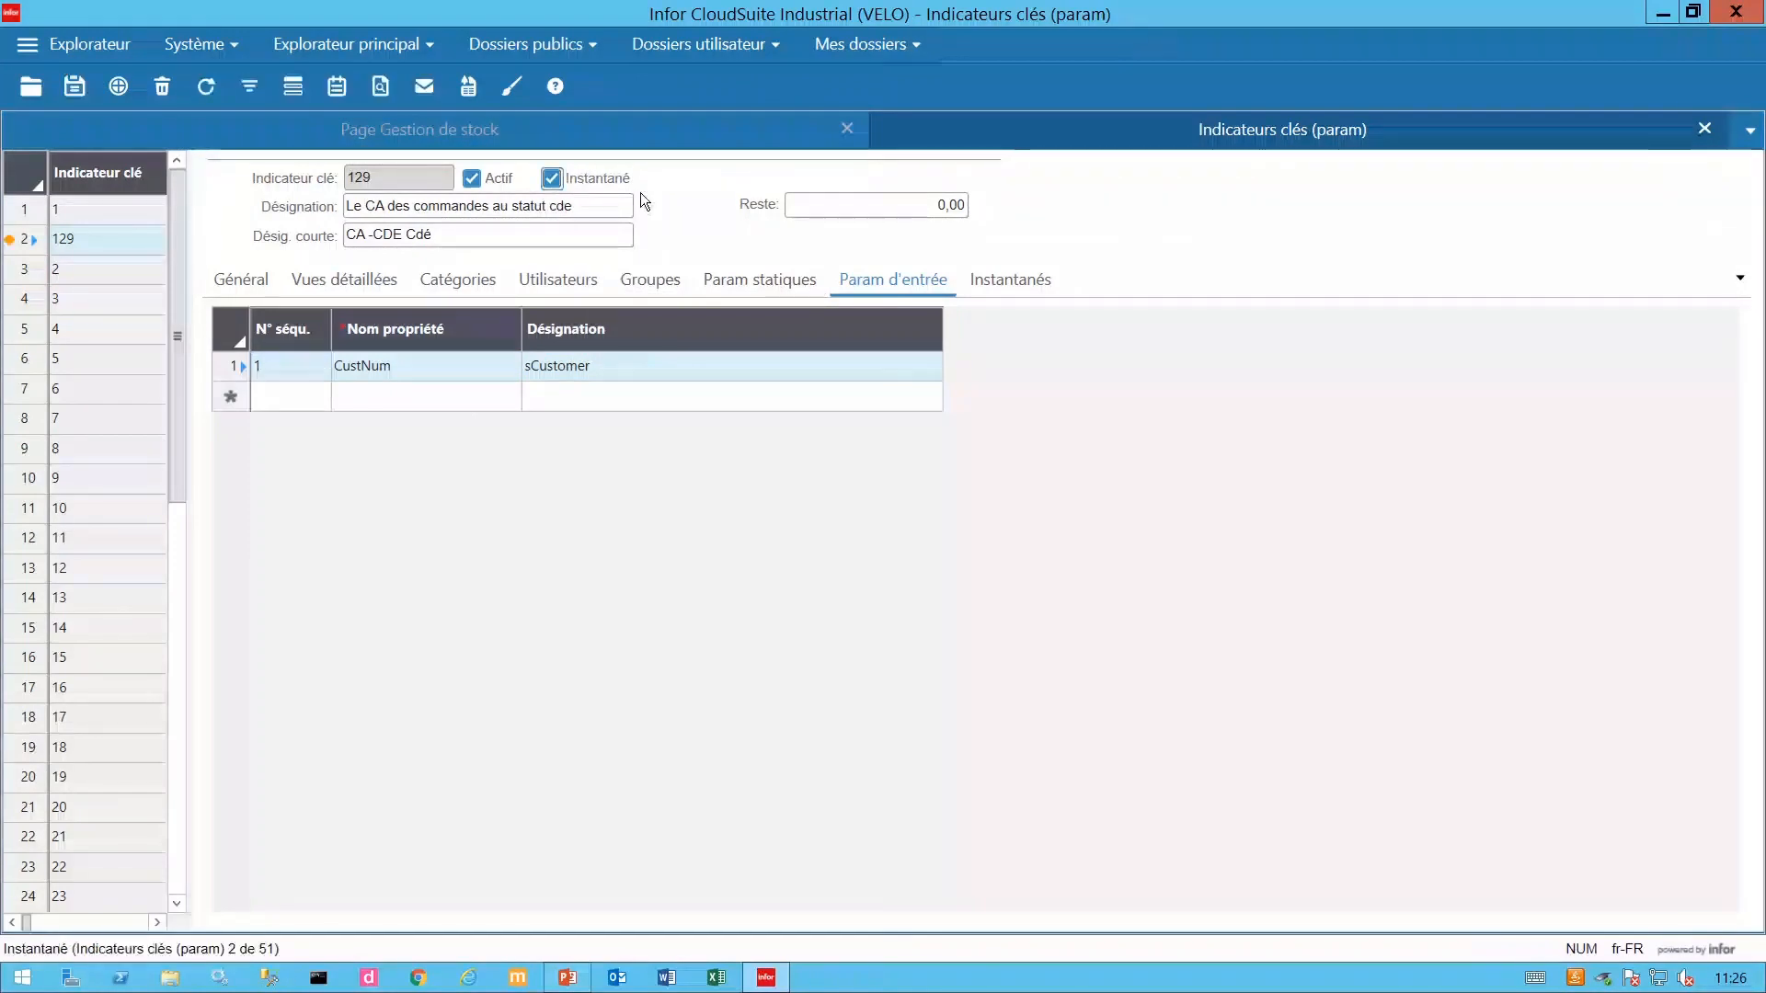
{"action": "left_click", "coordinate": [75, 87]}
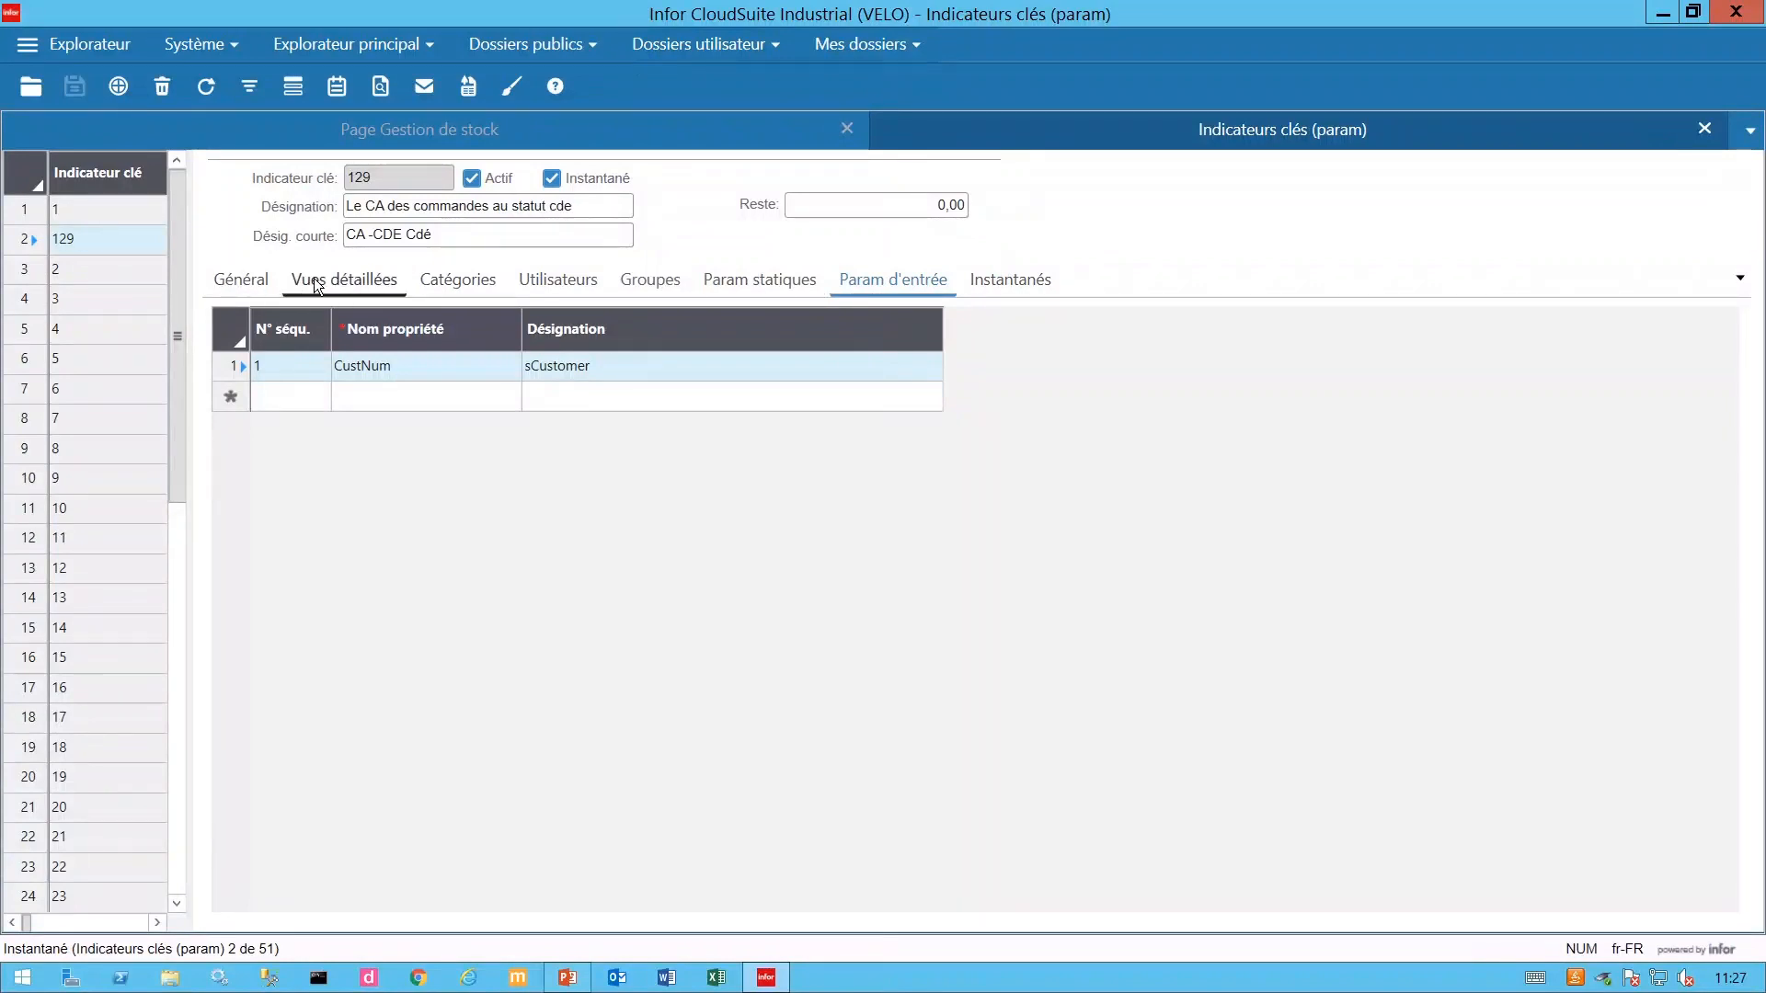
Create a new indicator category Webinar from indicator 129's category entry, with the designation "Test Webinar", and save it.
{"action": "left_click", "coordinate": [353, 284]}
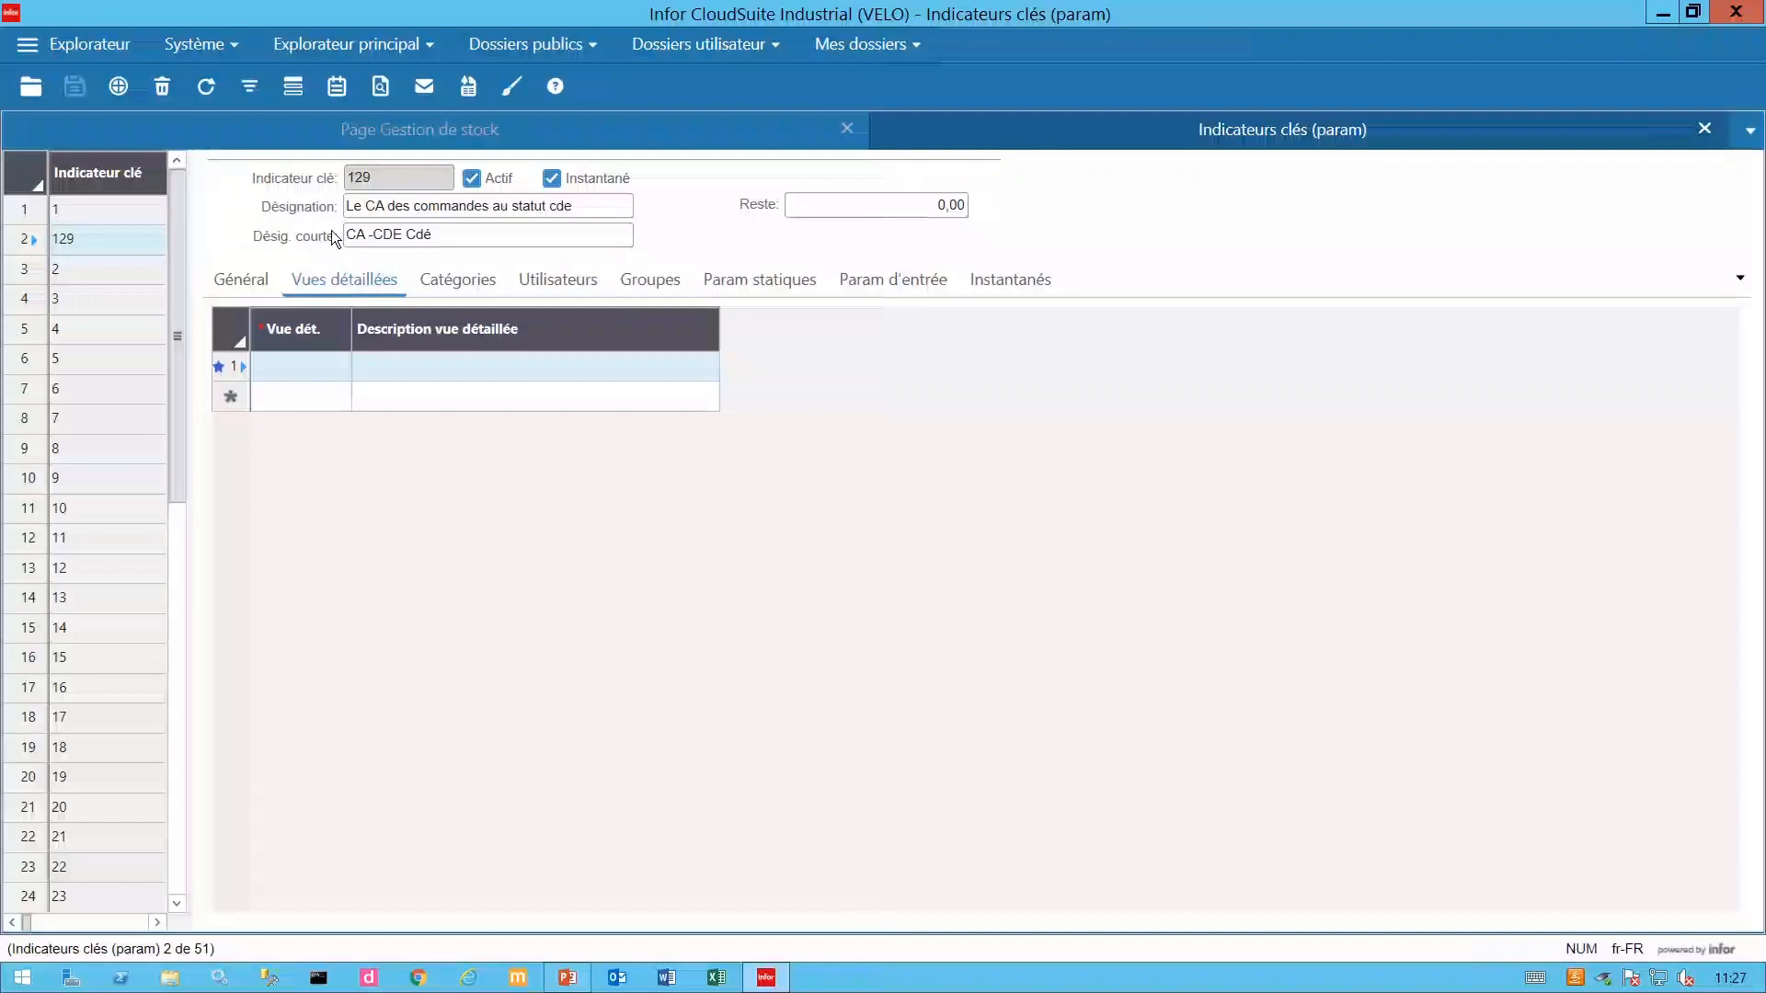
{"action": "left_click", "coordinate": [245, 285]}
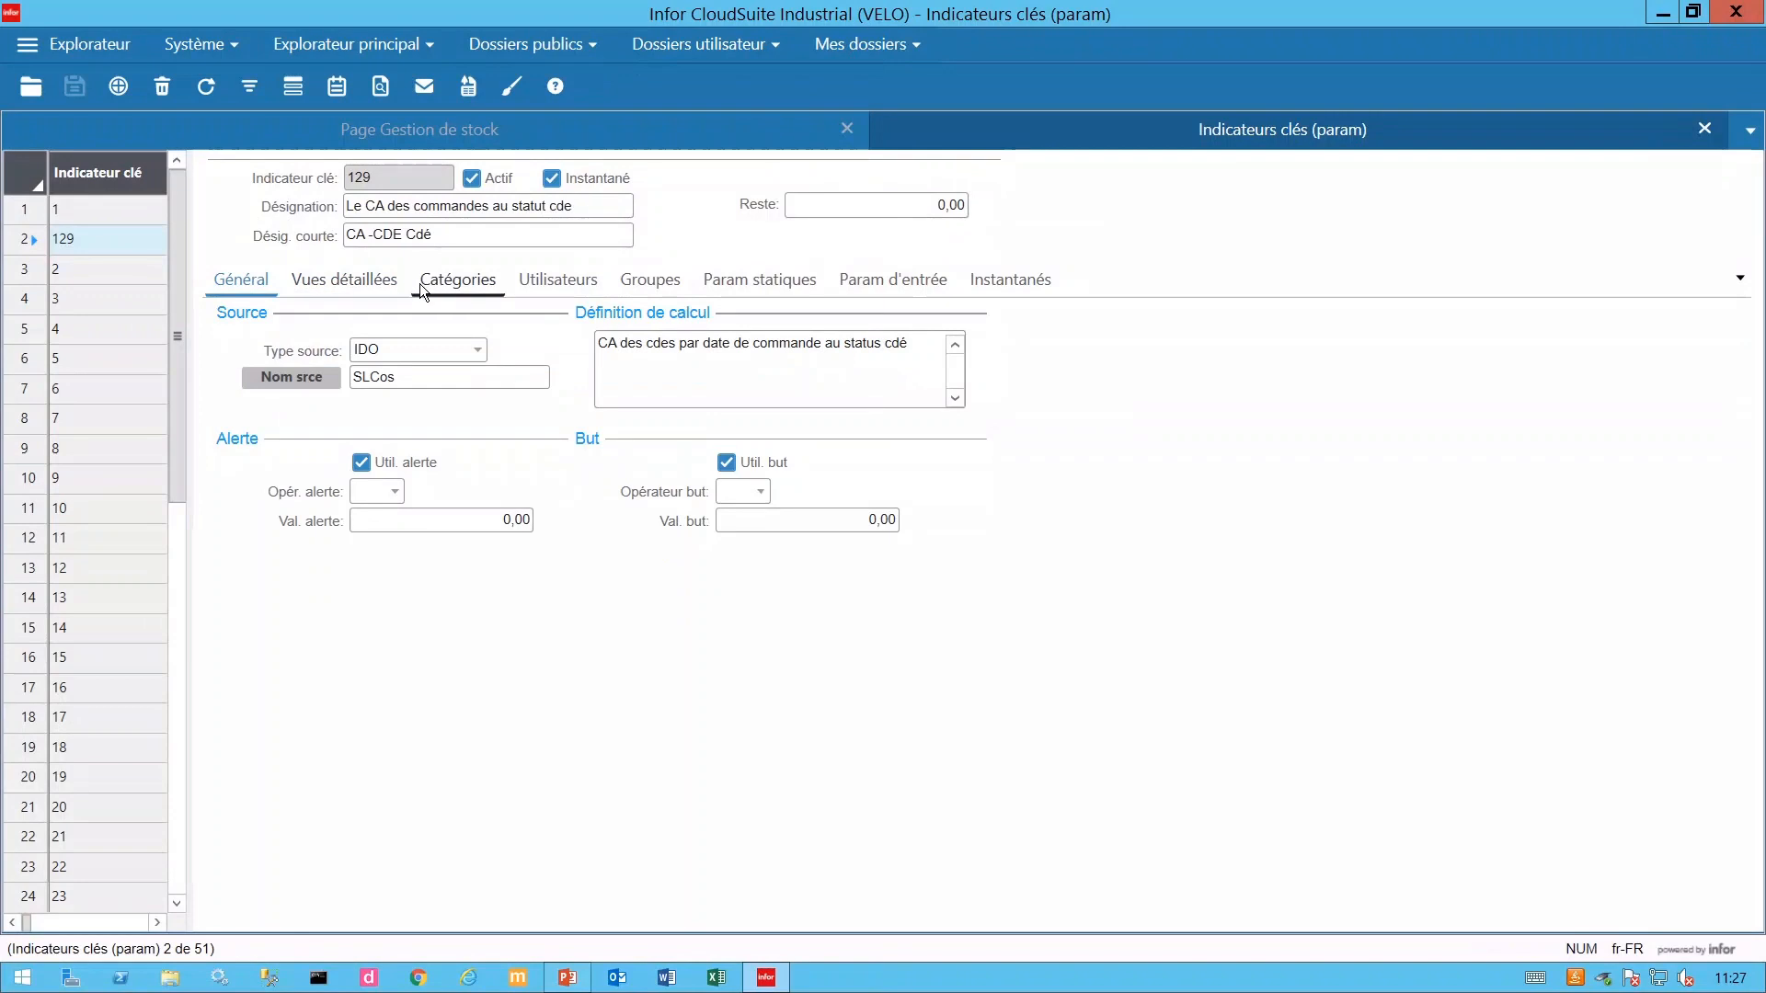
{"action": "left_click", "coordinate": [489, 281]}
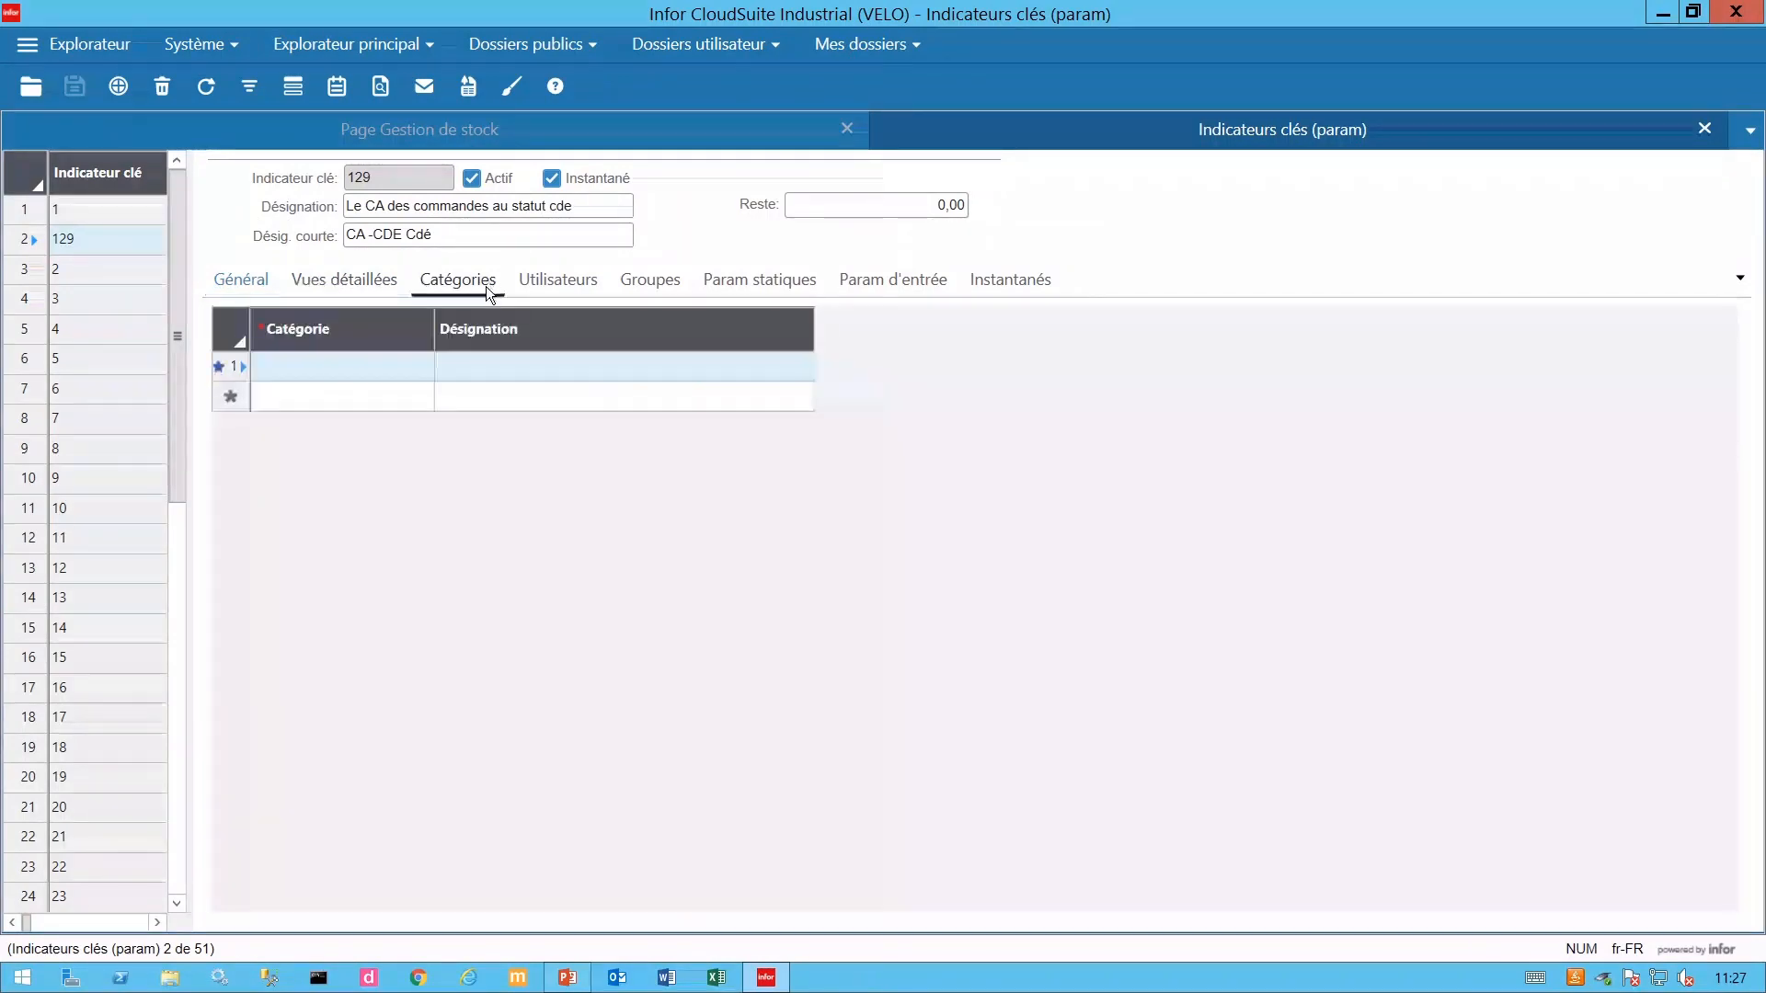
{"action": "left_click", "coordinate": [363, 367]}
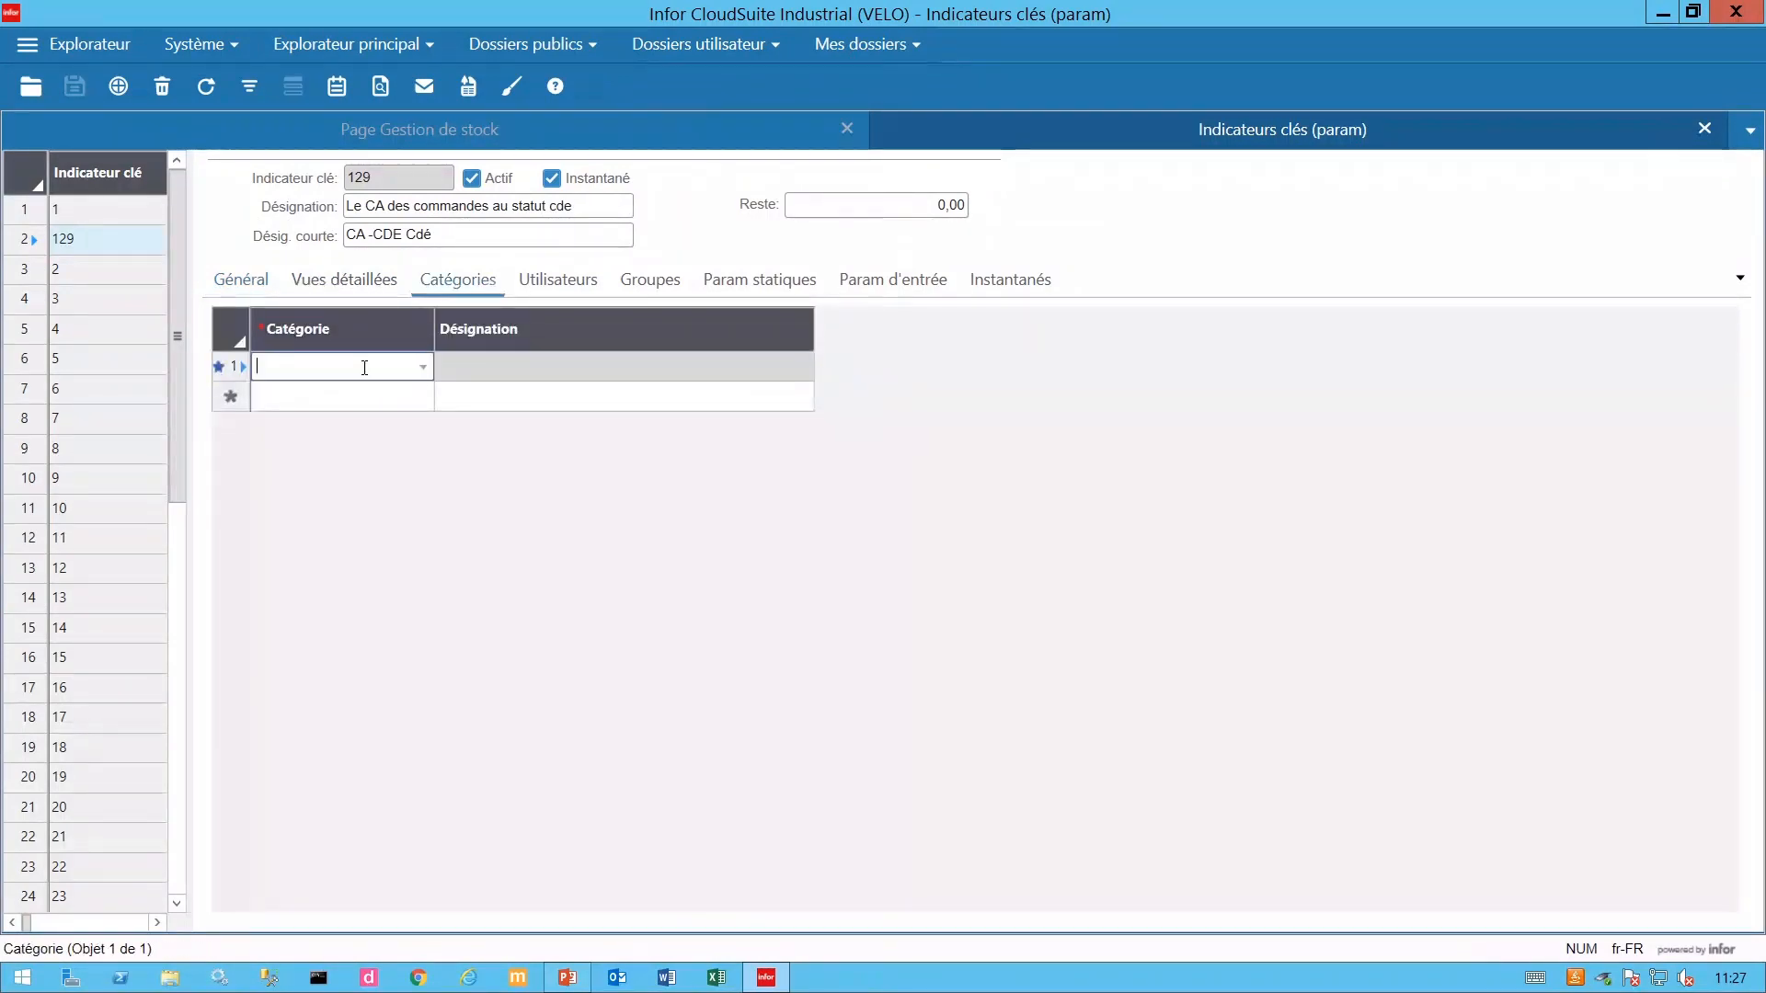
{"action": "right_click", "coordinate": [362, 367]}
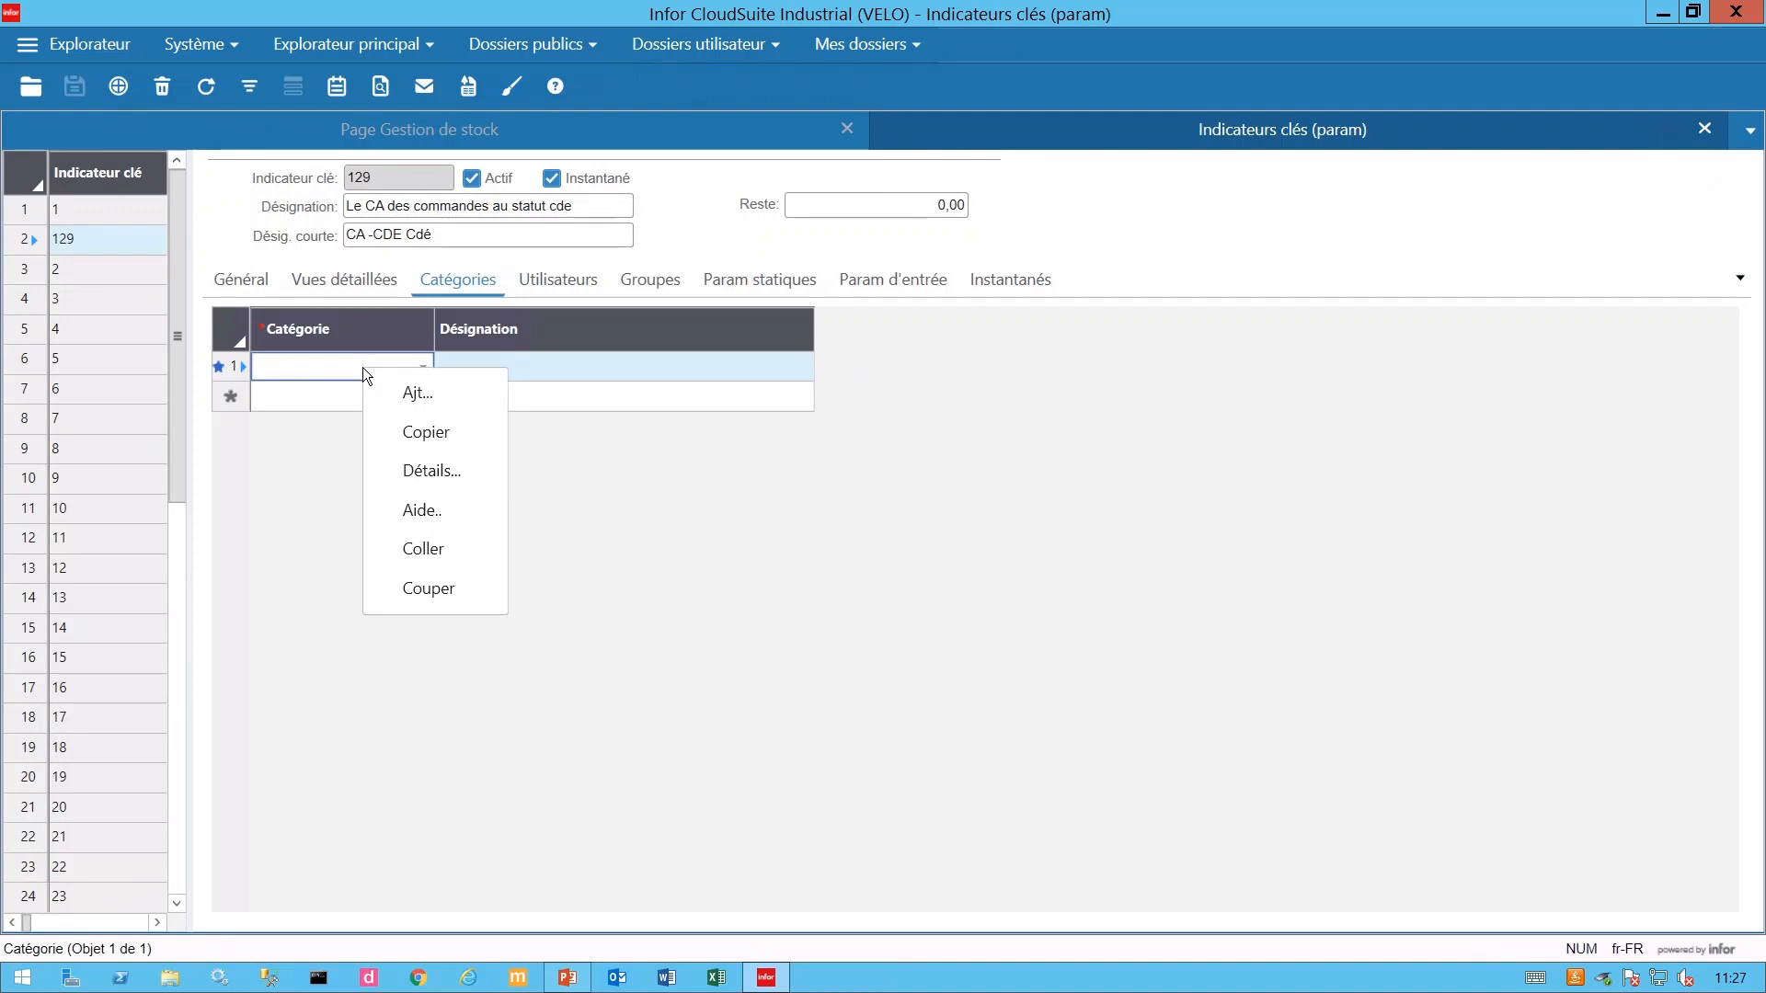
{"action": "left_click", "coordinate": [408, 392]}
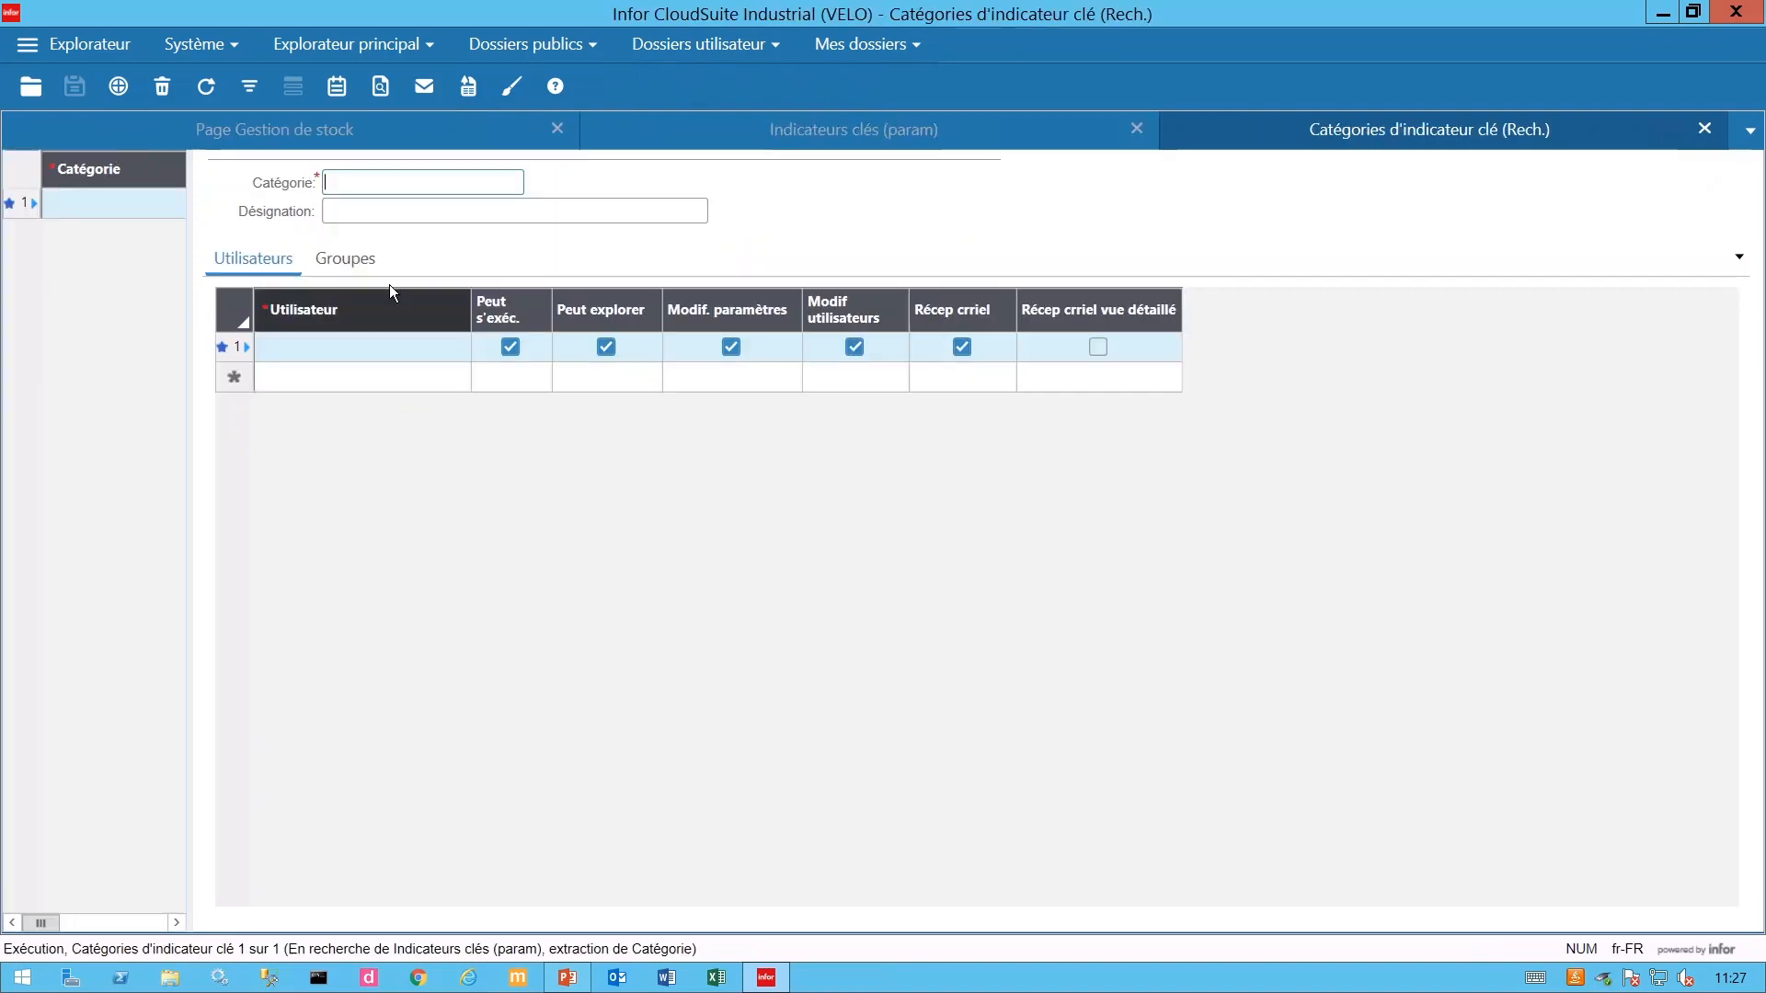
{"action": "type", "text": "We"}
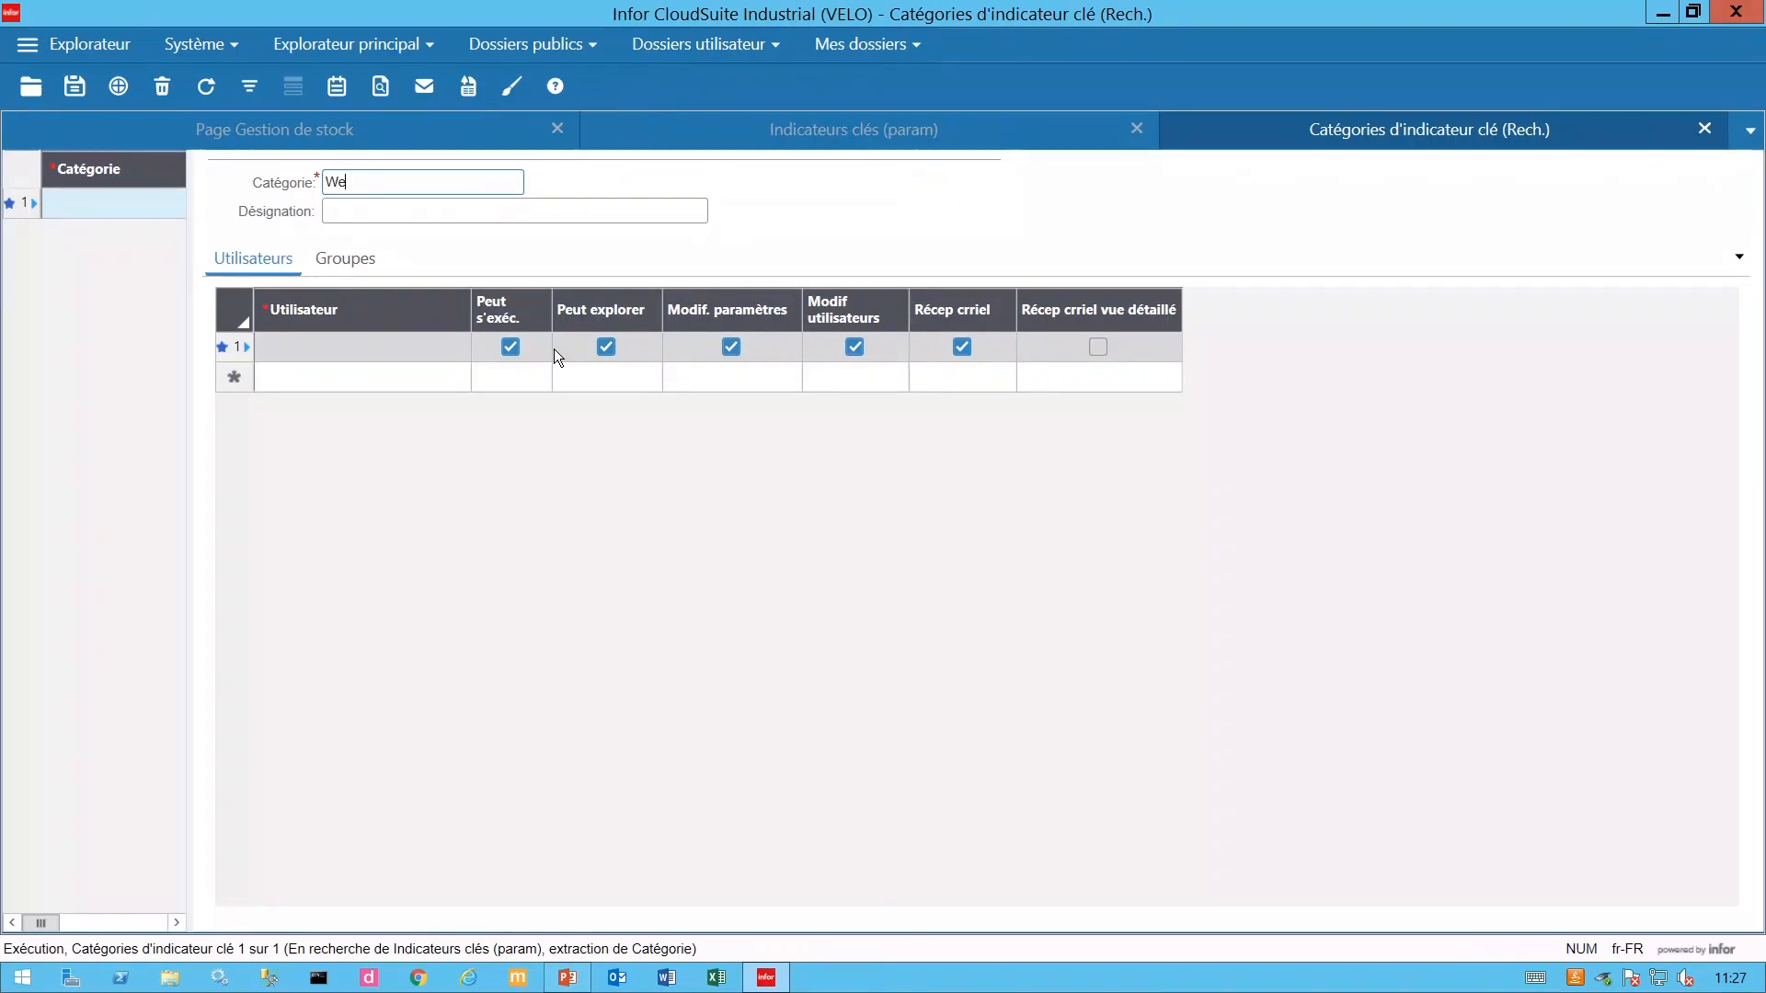
{"action": "key", "text": "BackSpace"}
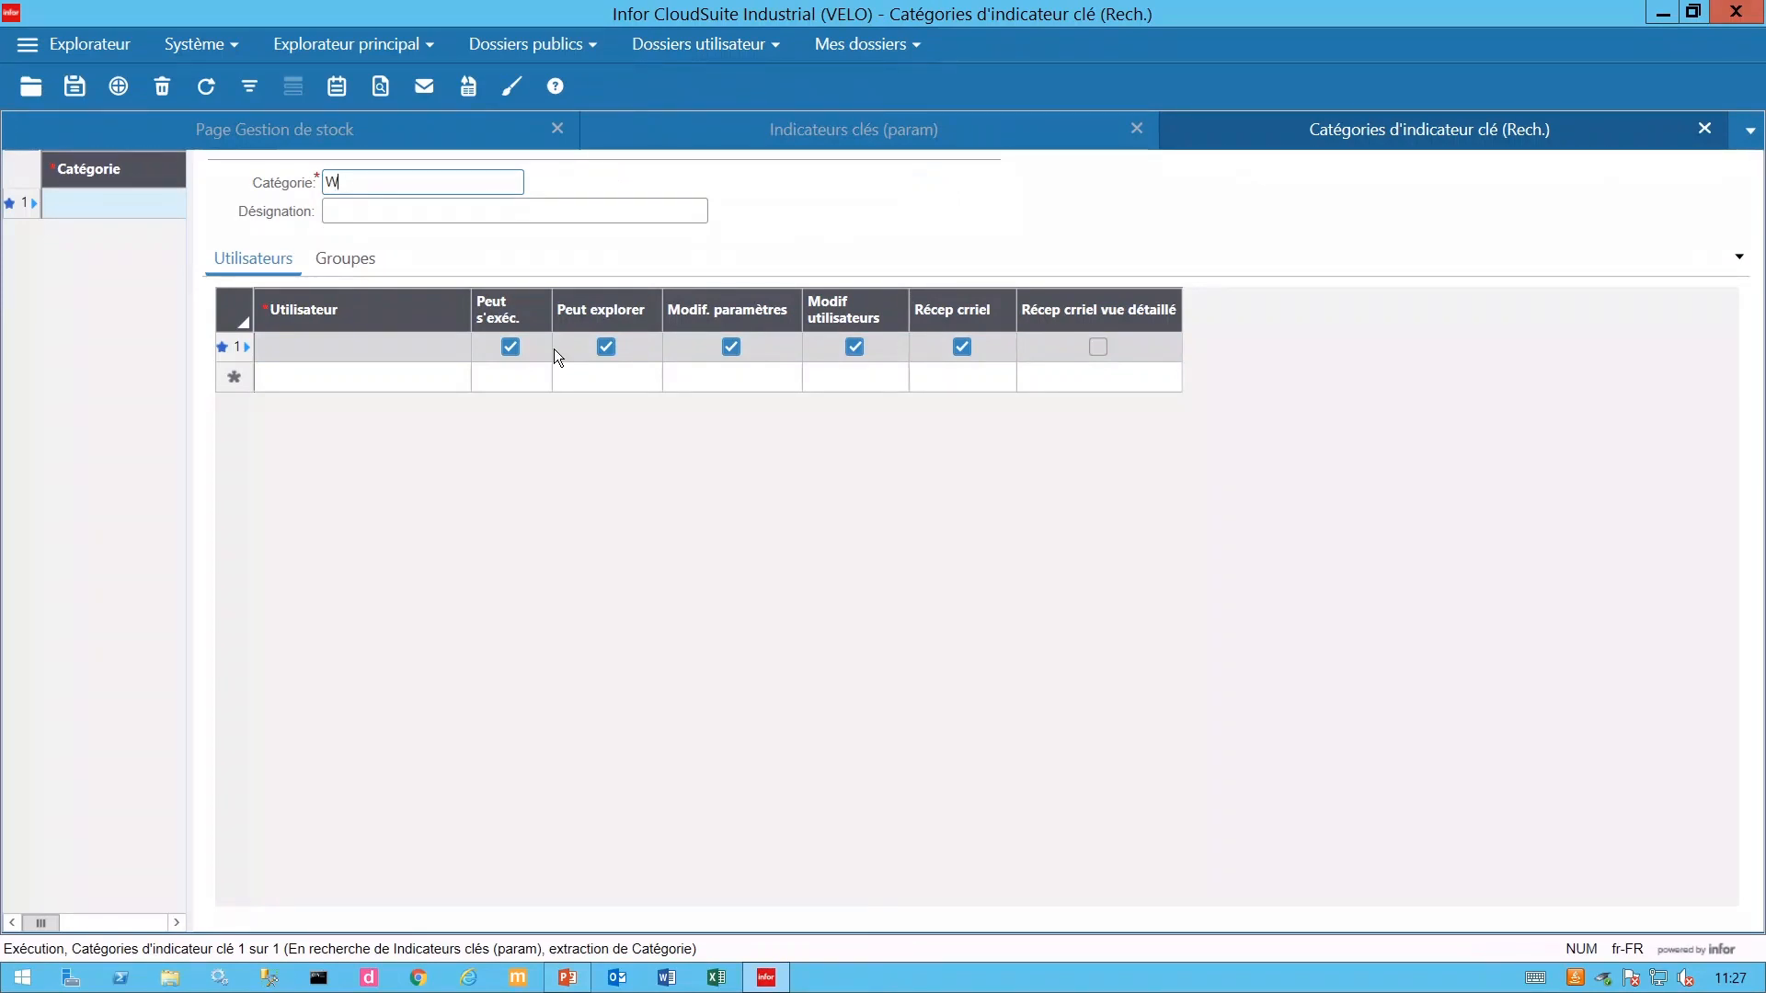
{"action": "type", "text": "eb"}
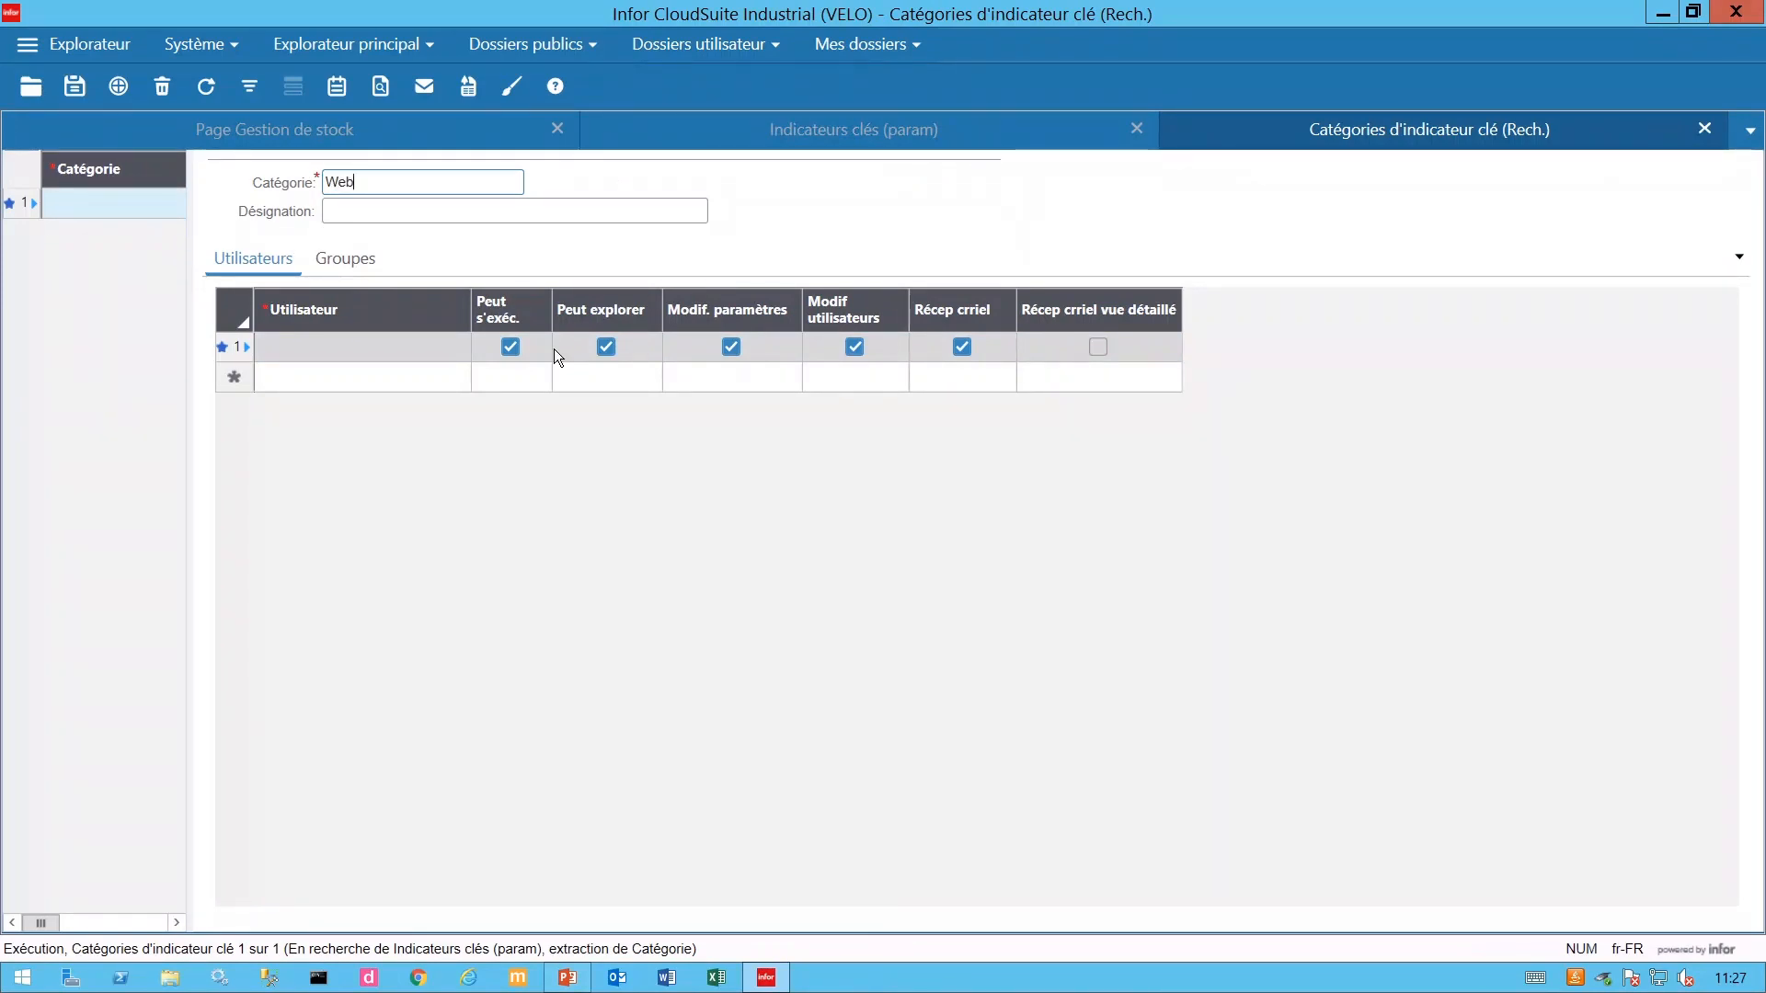
{"action": "type", "text": "inar"}
{"action": "key", "text": "Tab"}
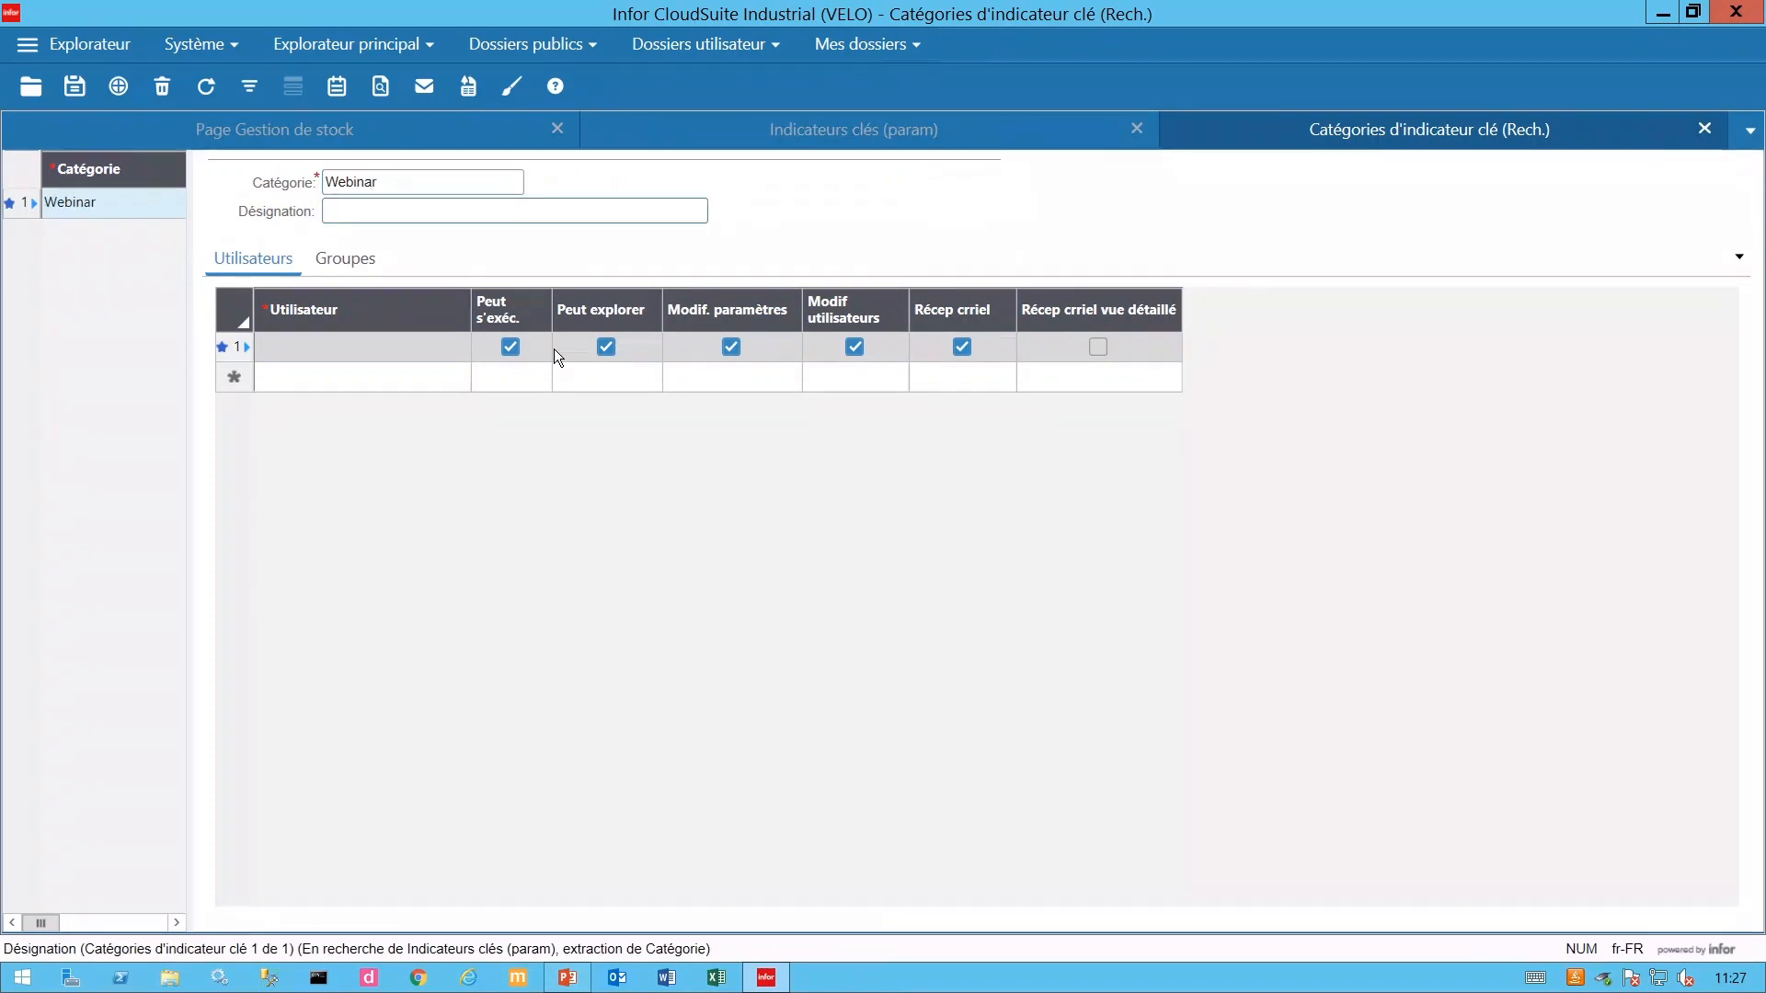
{"action": "type", "text": "Test Webinar"}
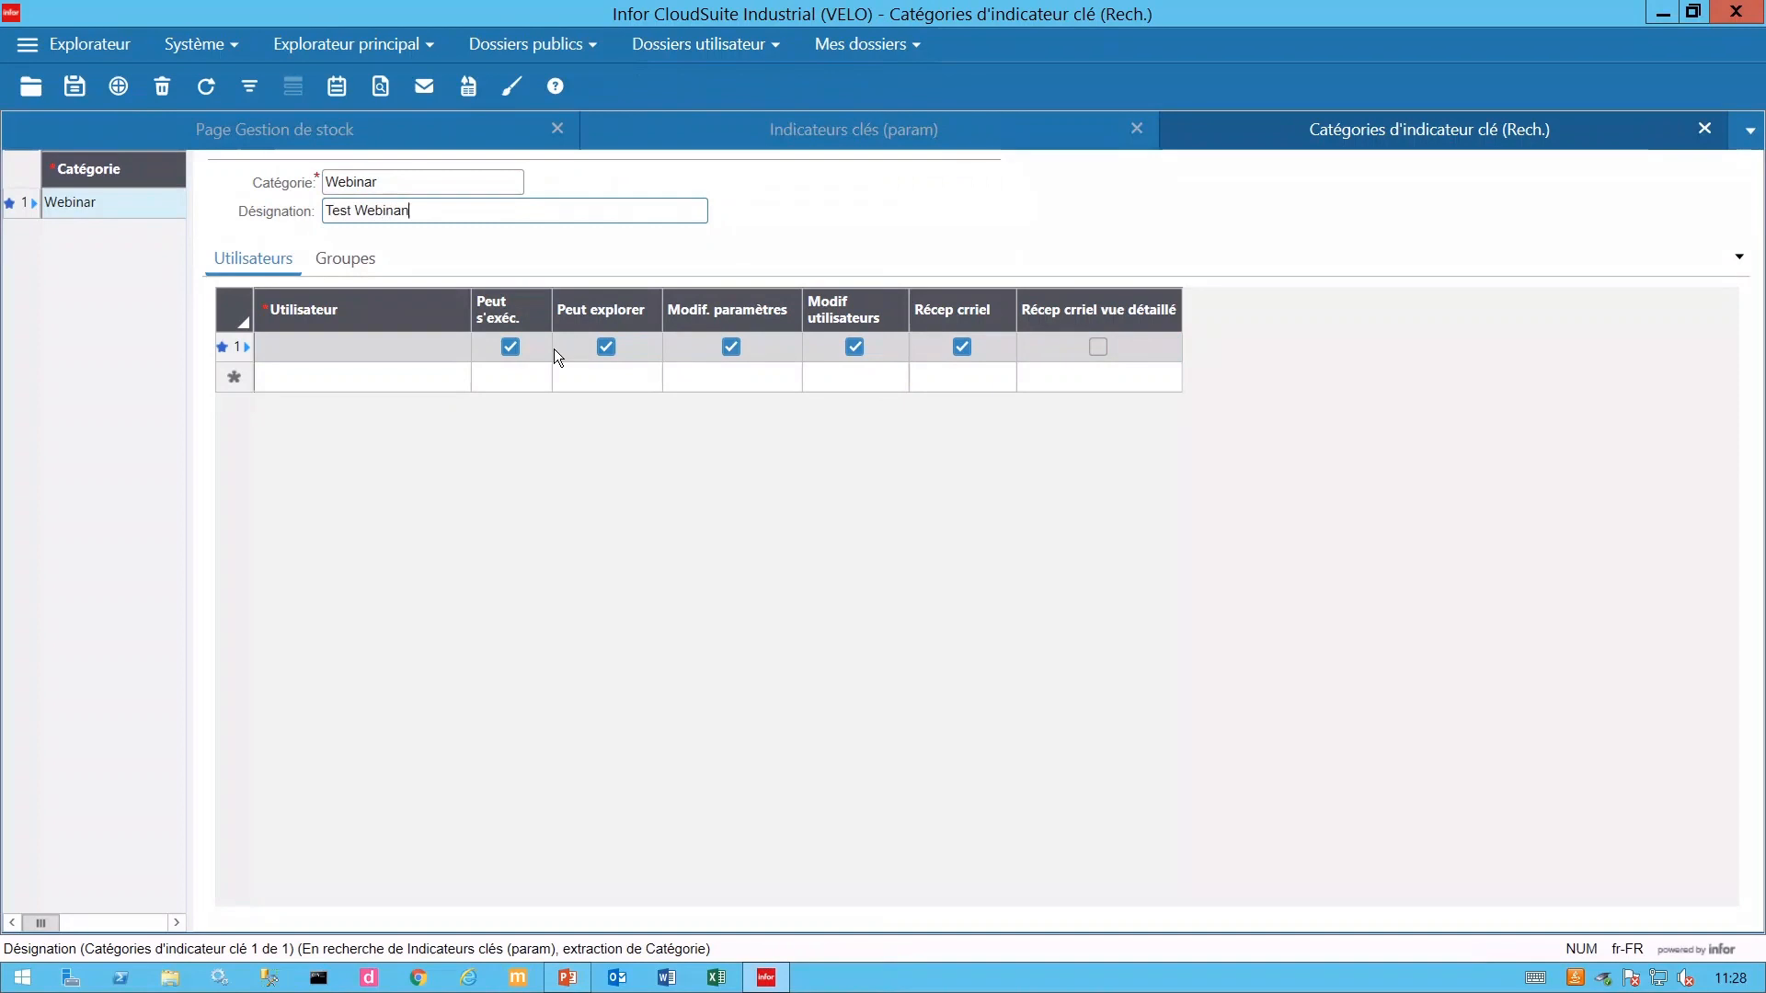
{"action": "left_click", "coordinate": [74, 86]}
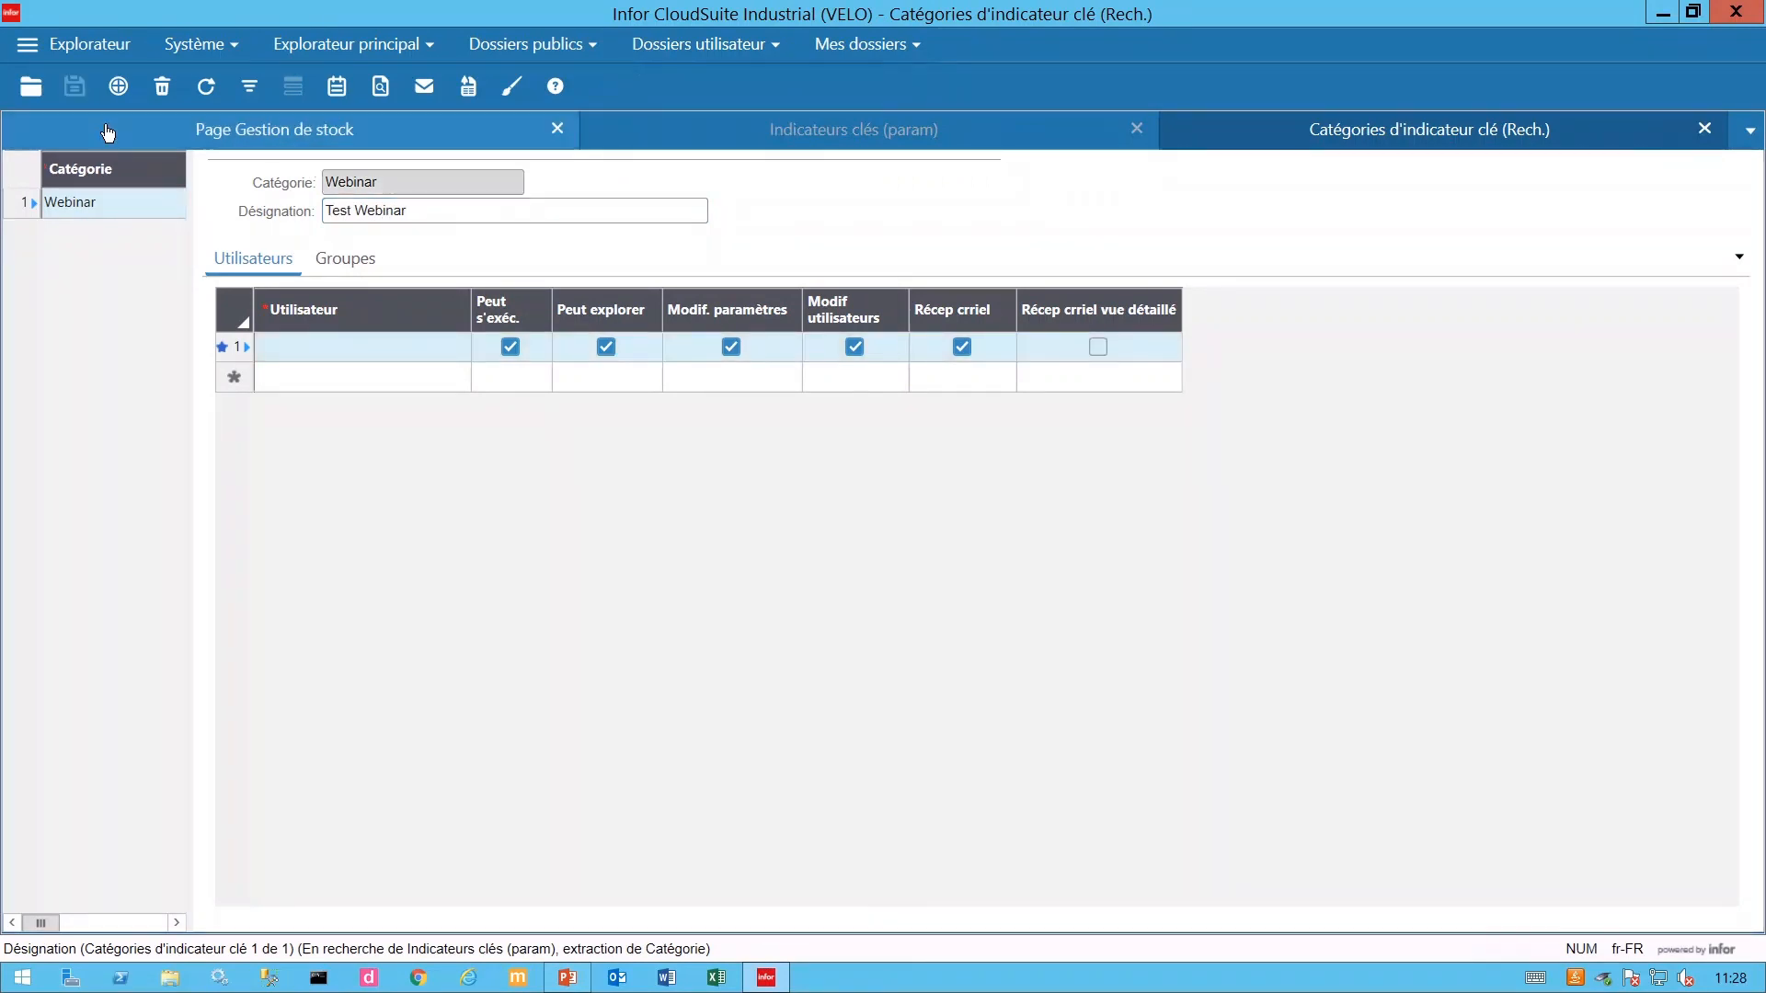
Return the Webinar category to indicator 129 as its assigned category and save the indicator.
{"action": "left_click", "coordinate": [1704, 130]}
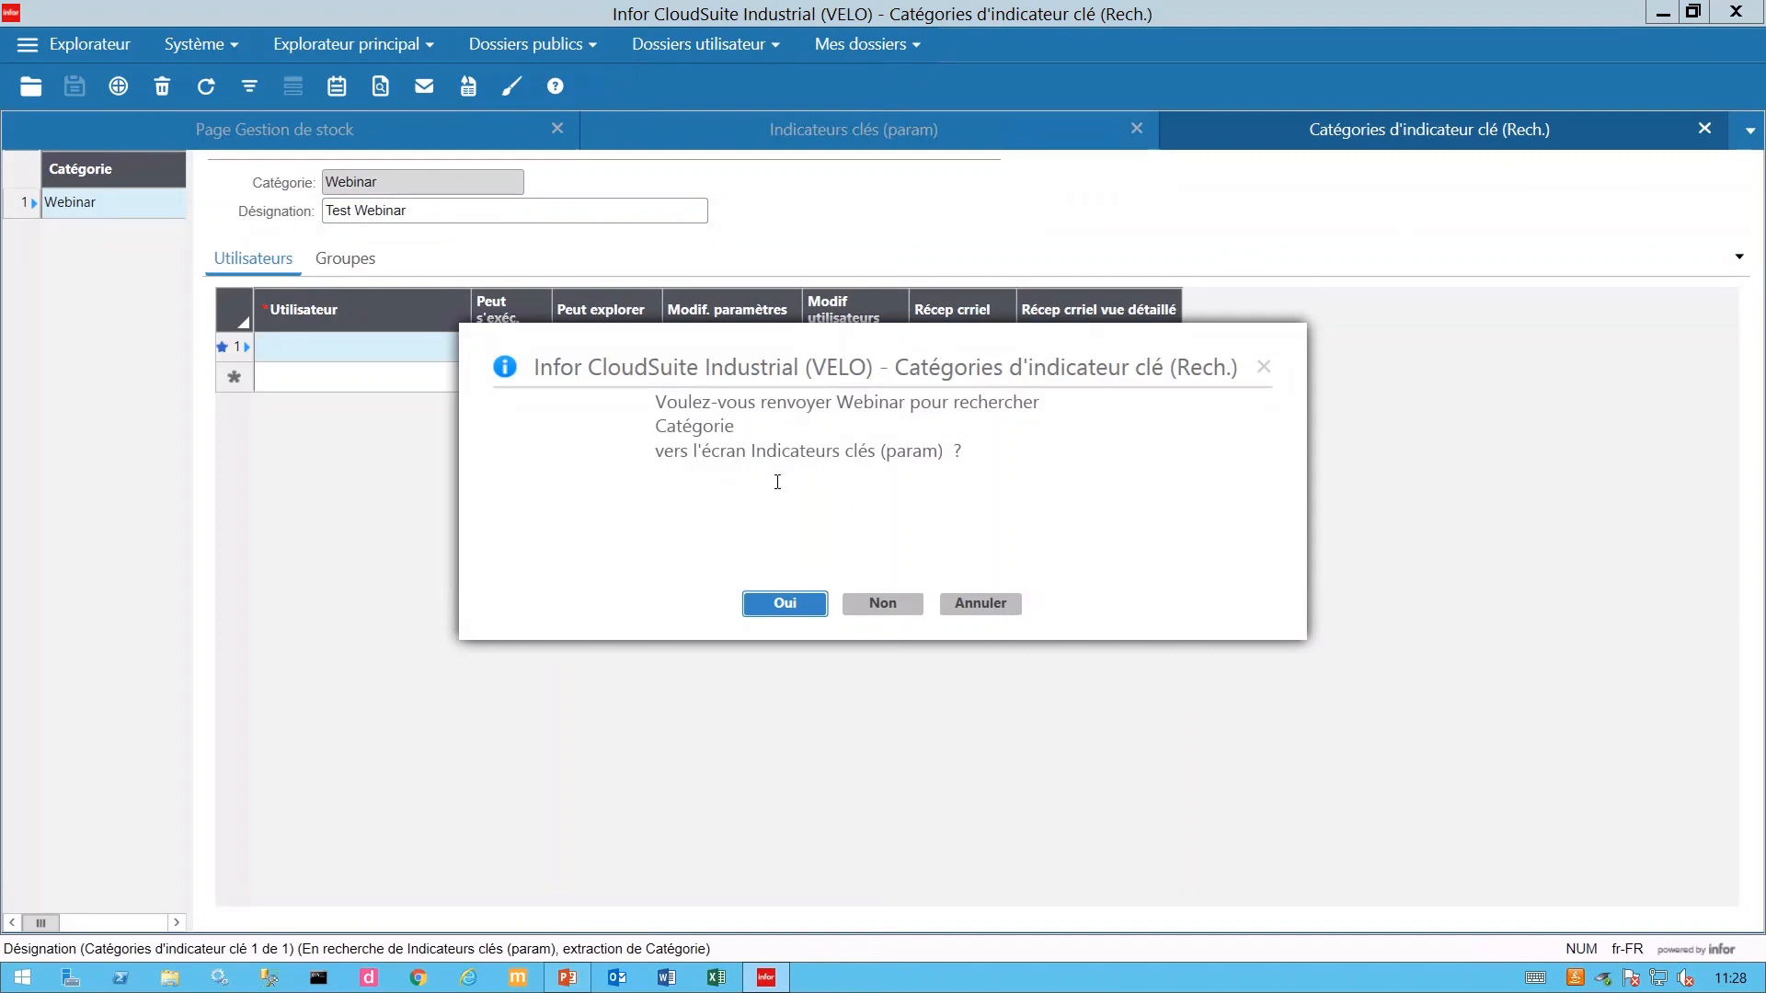
{"action": "left_click", "coordinate": [793, 609]}
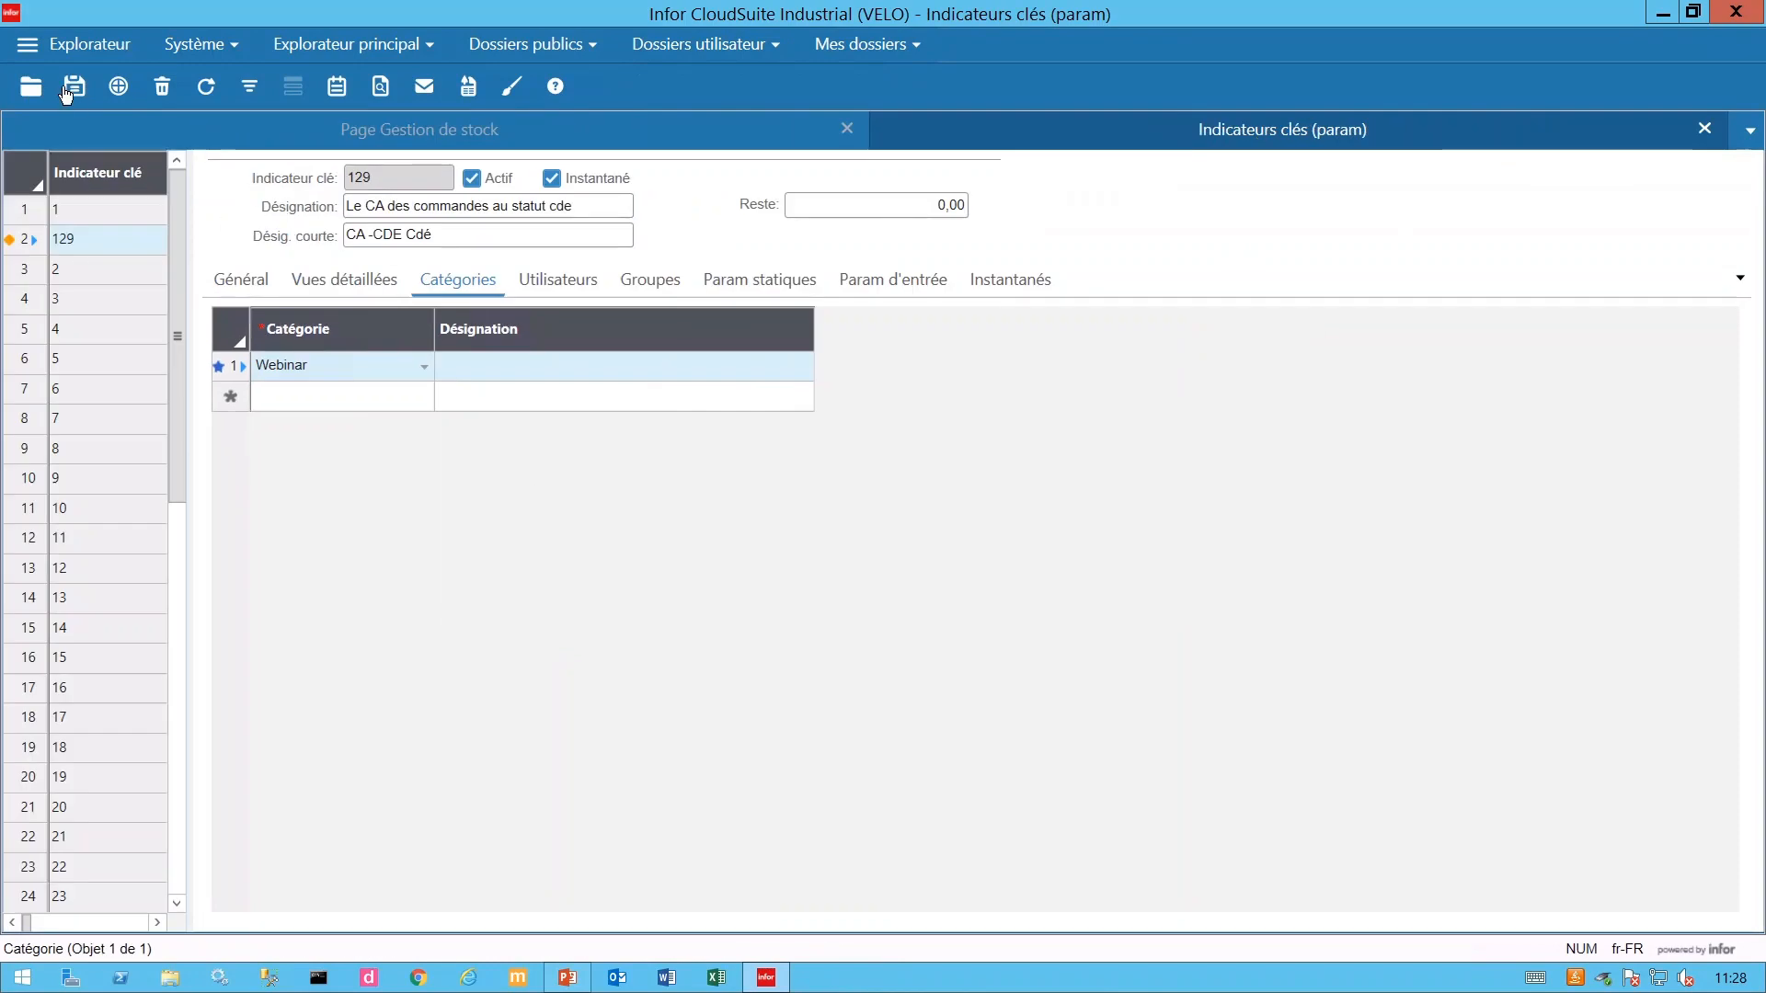
{"action": "left_click", "coordinate": [66, 94]}
Open the Indicateurs clés form and view the indicators of the Test Webinar category.
{"action": "left_click", "coordinate": [901, 44]}
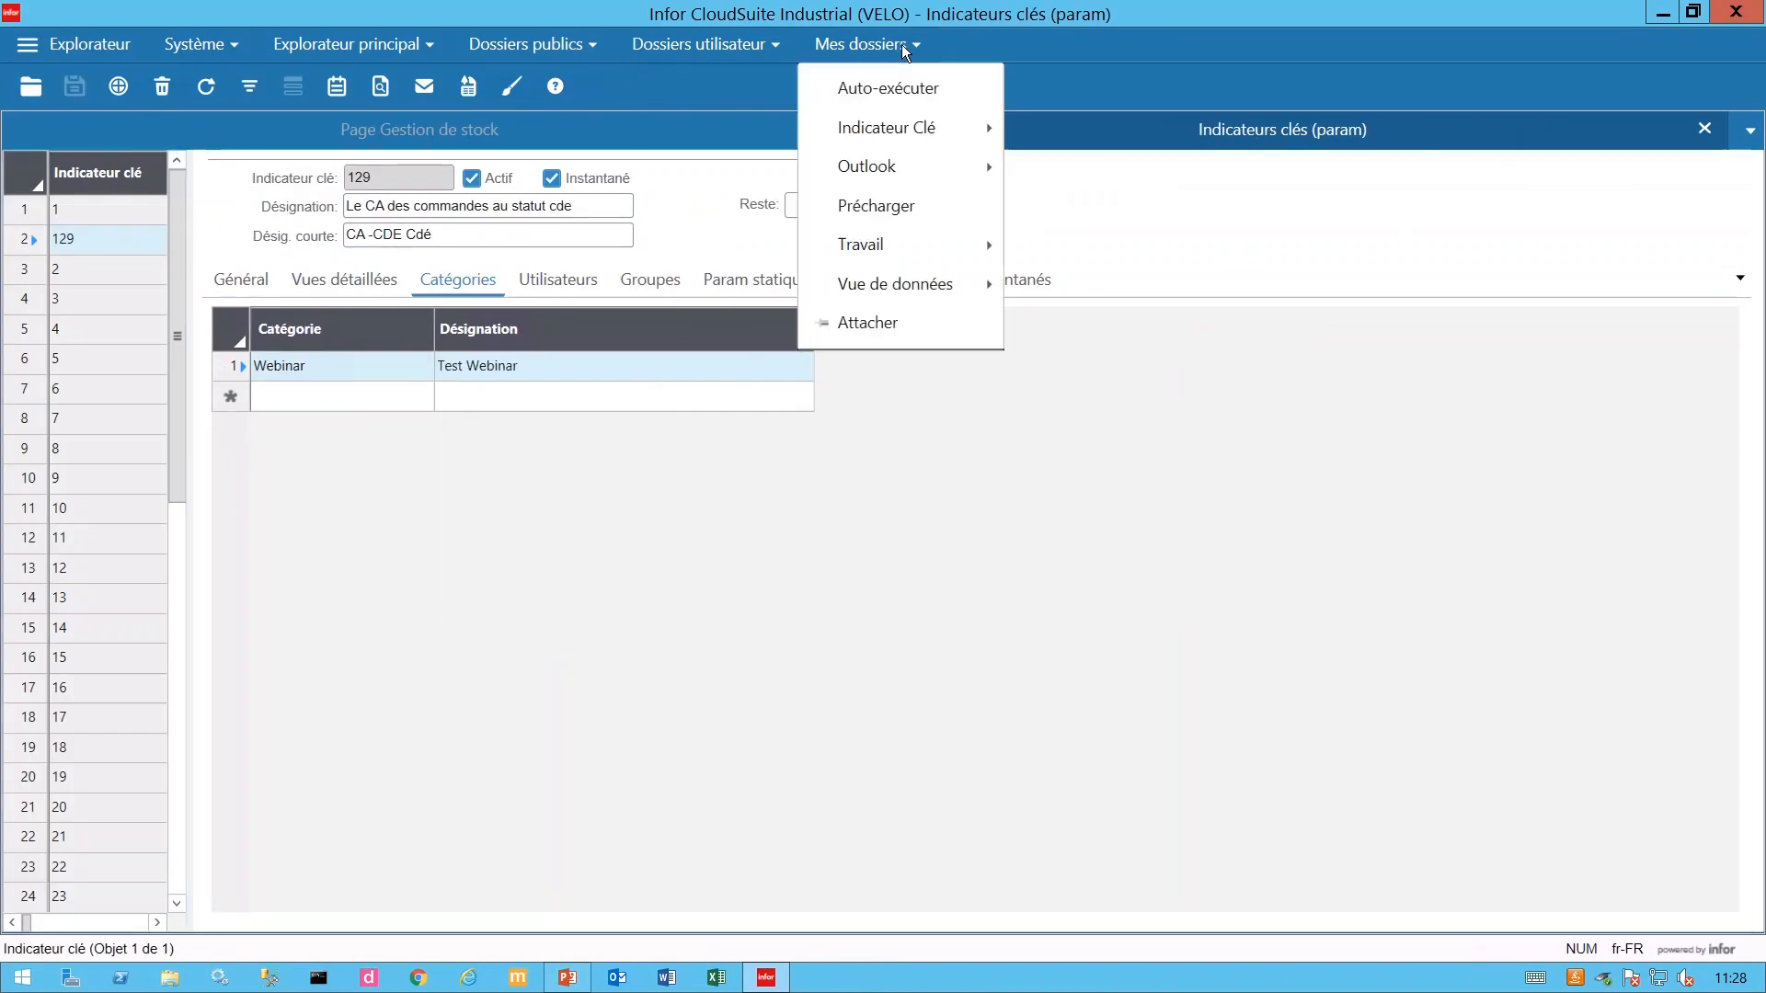
{"action": "mouse_move", "coordinate": [981, 132]}
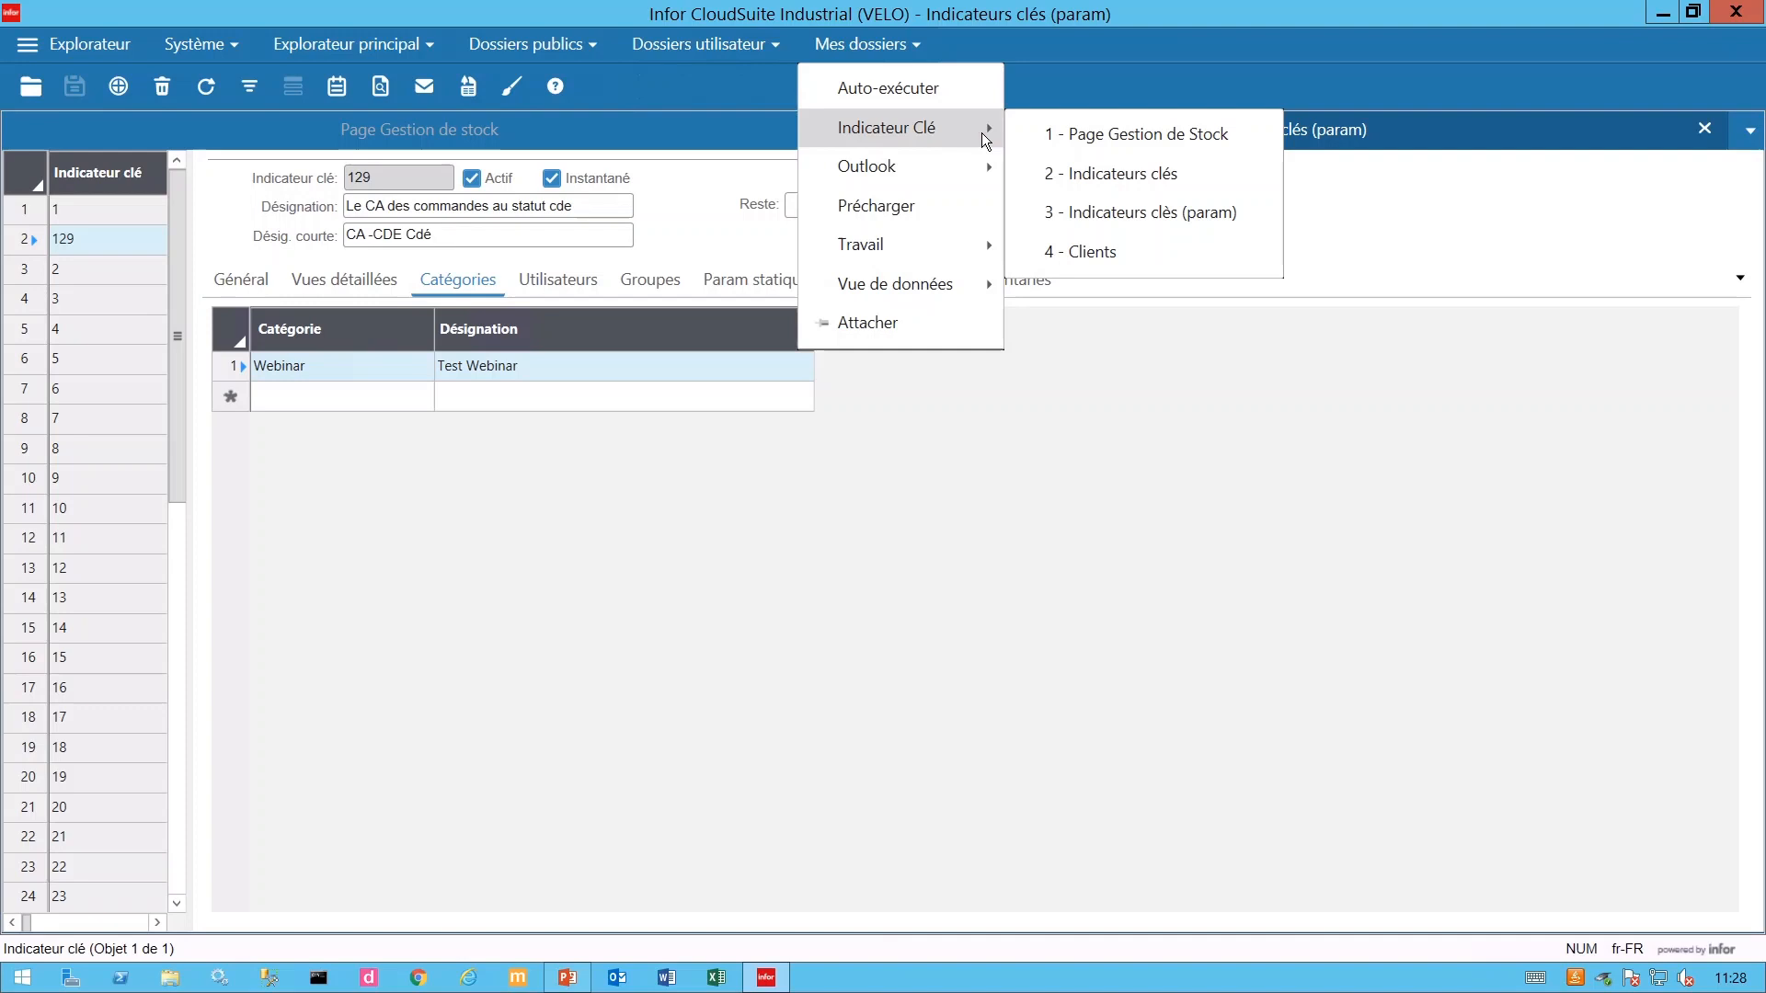
{"action": "left_click", "coordinate": [1111, 168]}
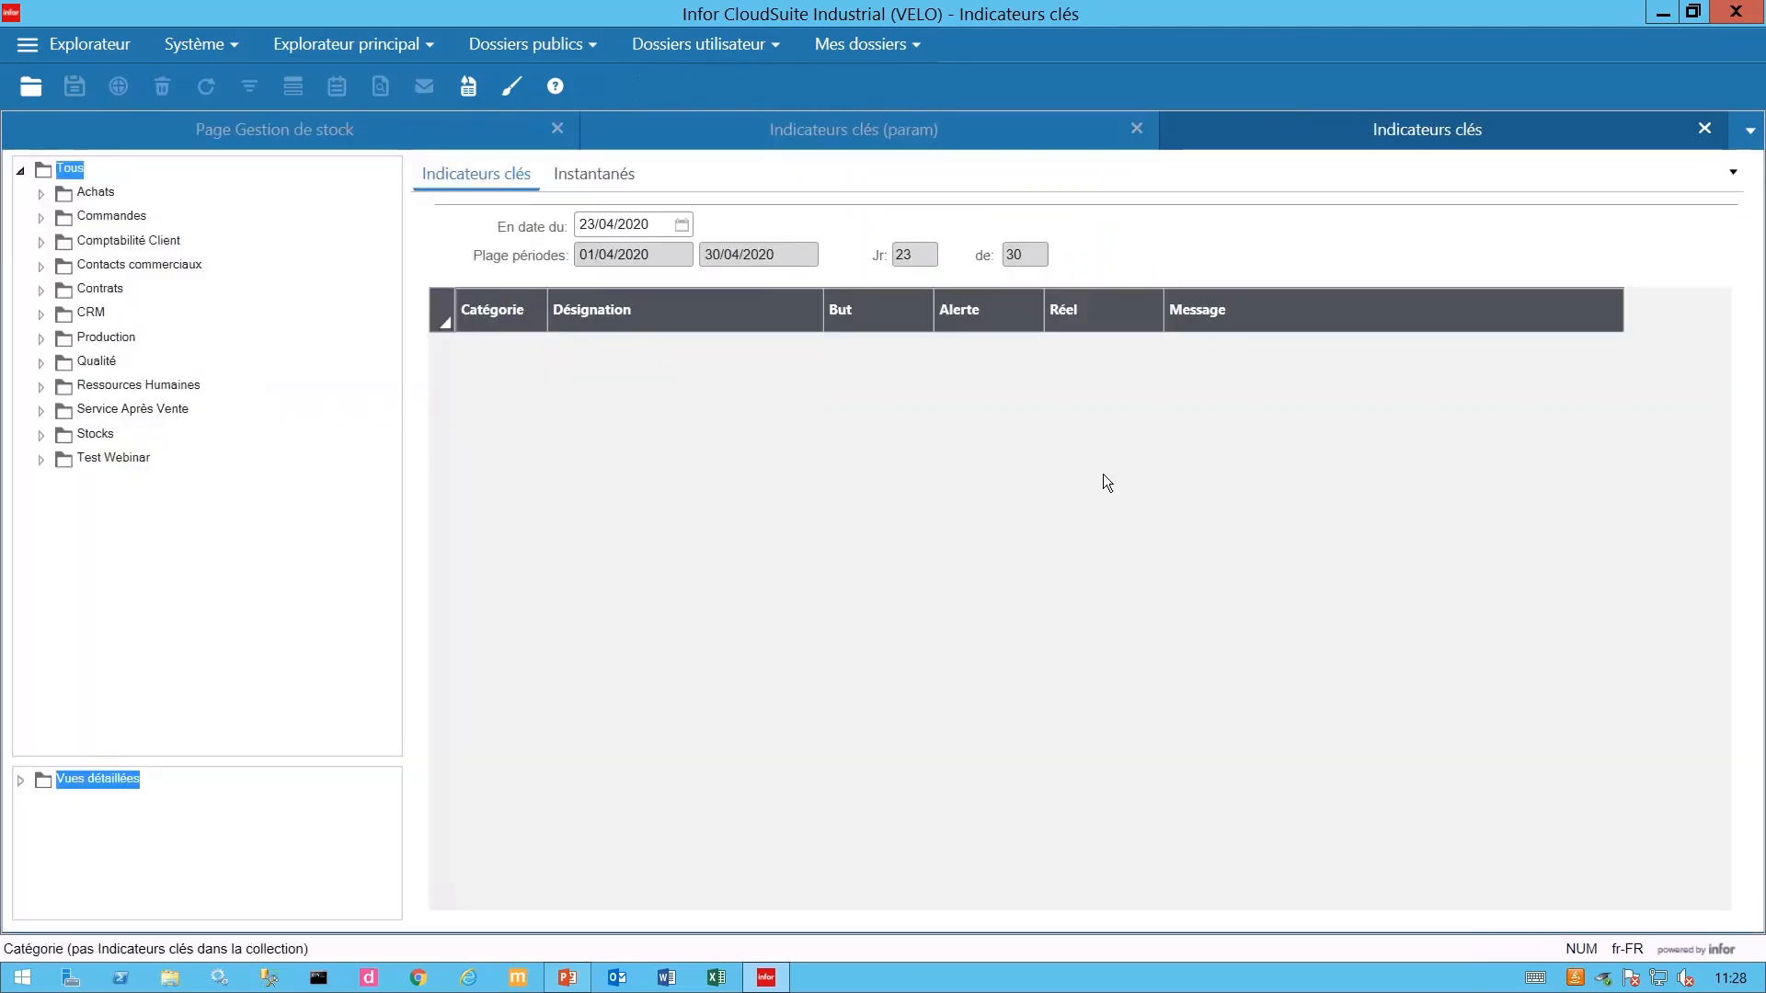
{"action": "left_click", "coordinate": [92, 461]}
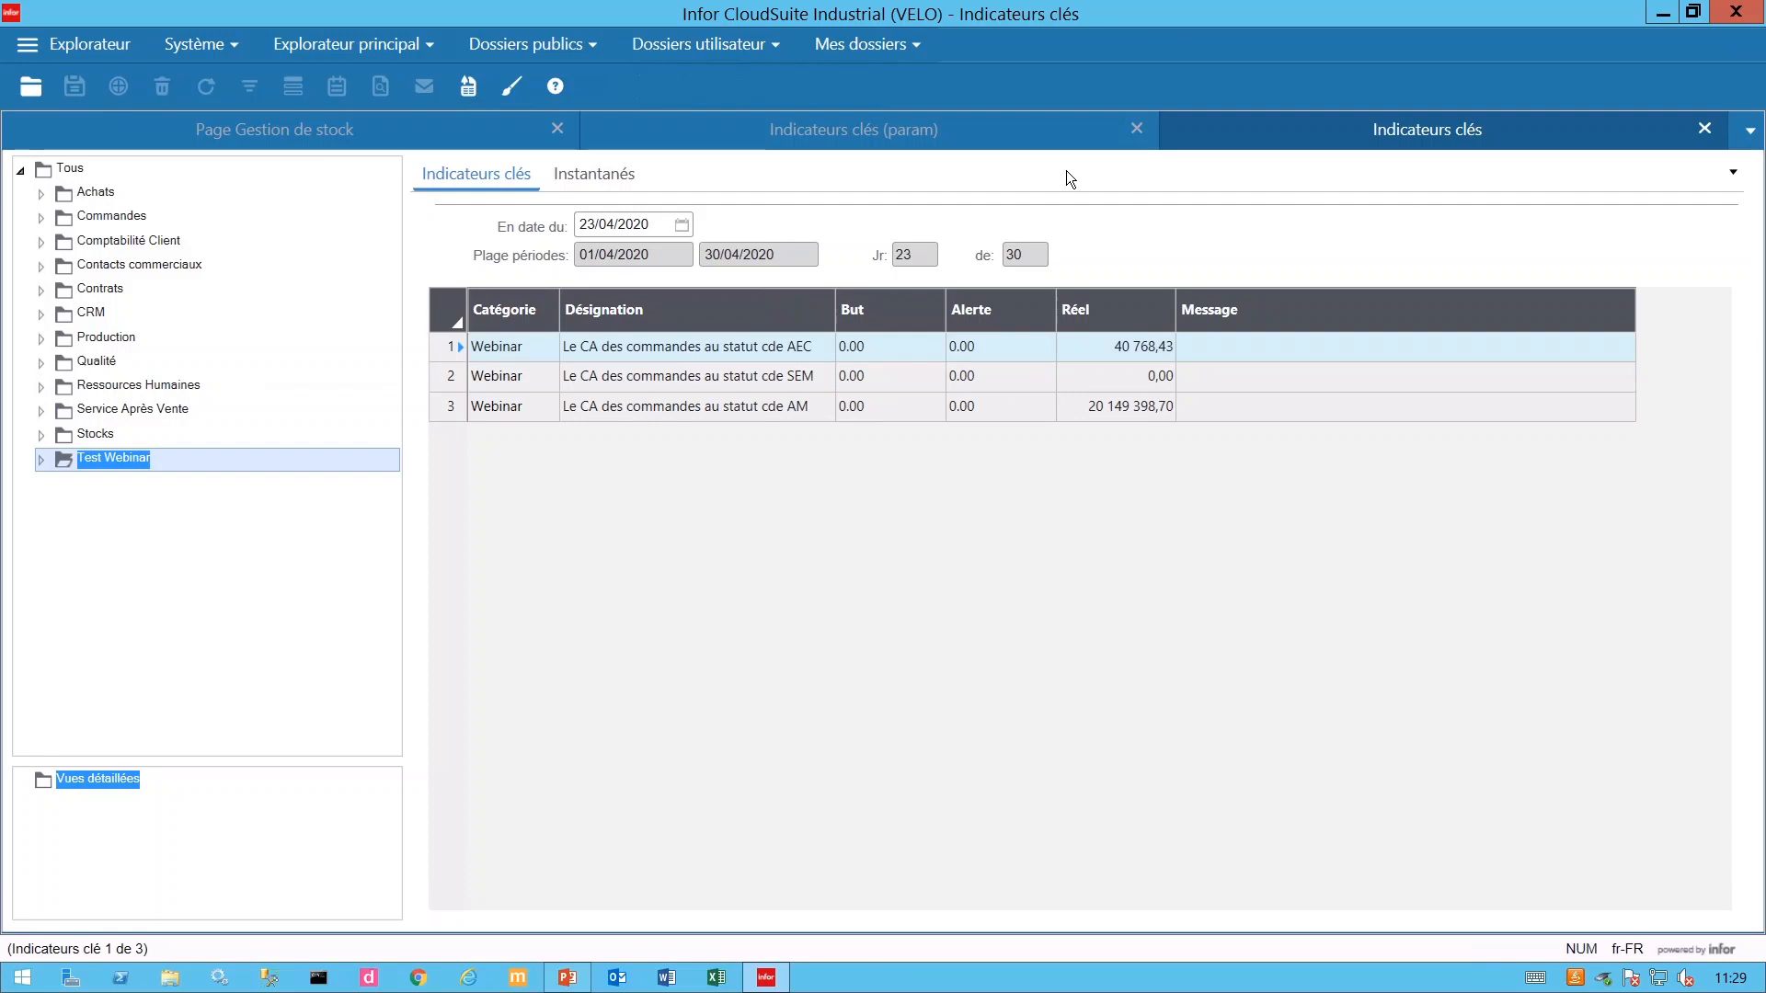
Create a new detailed view from indicator 129's detailed-view entry, with the designation "Détail CA de commande par client".
{"action": "left_click", "coordinate": [847, 140]}
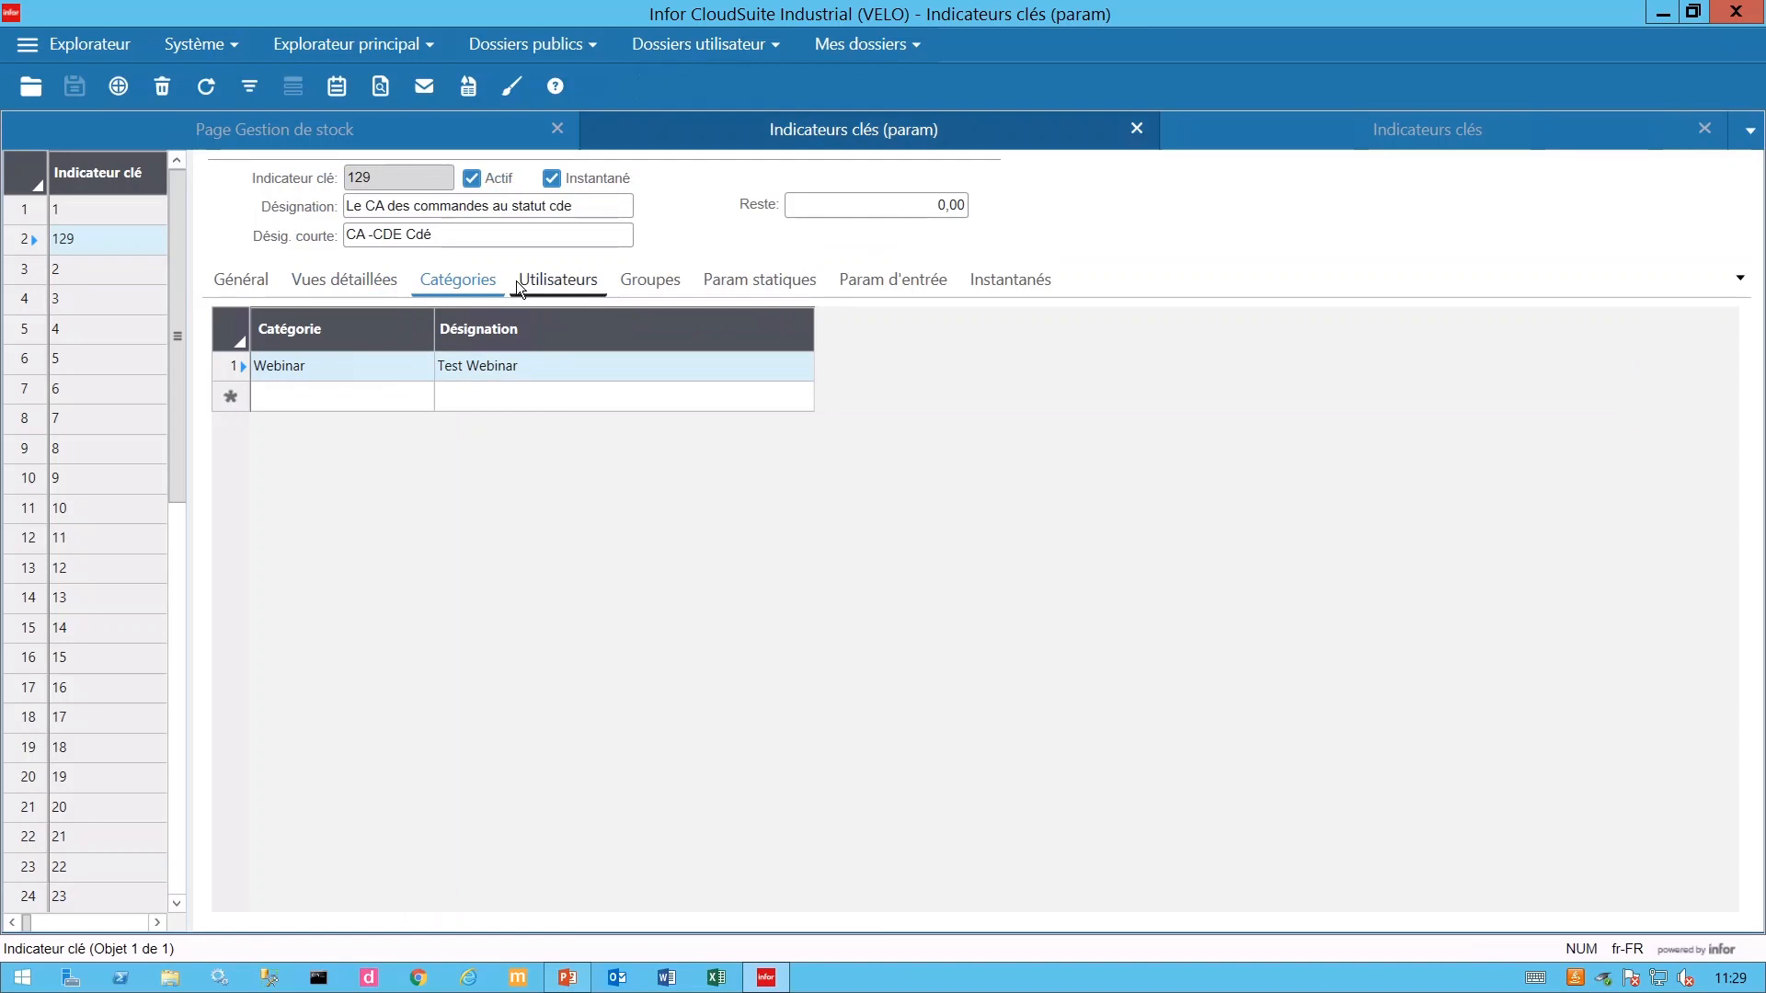
{"action": "left_click", "coordinate": [347, 278]}
{"action": "left_click", "coordinate": [309, 375]}
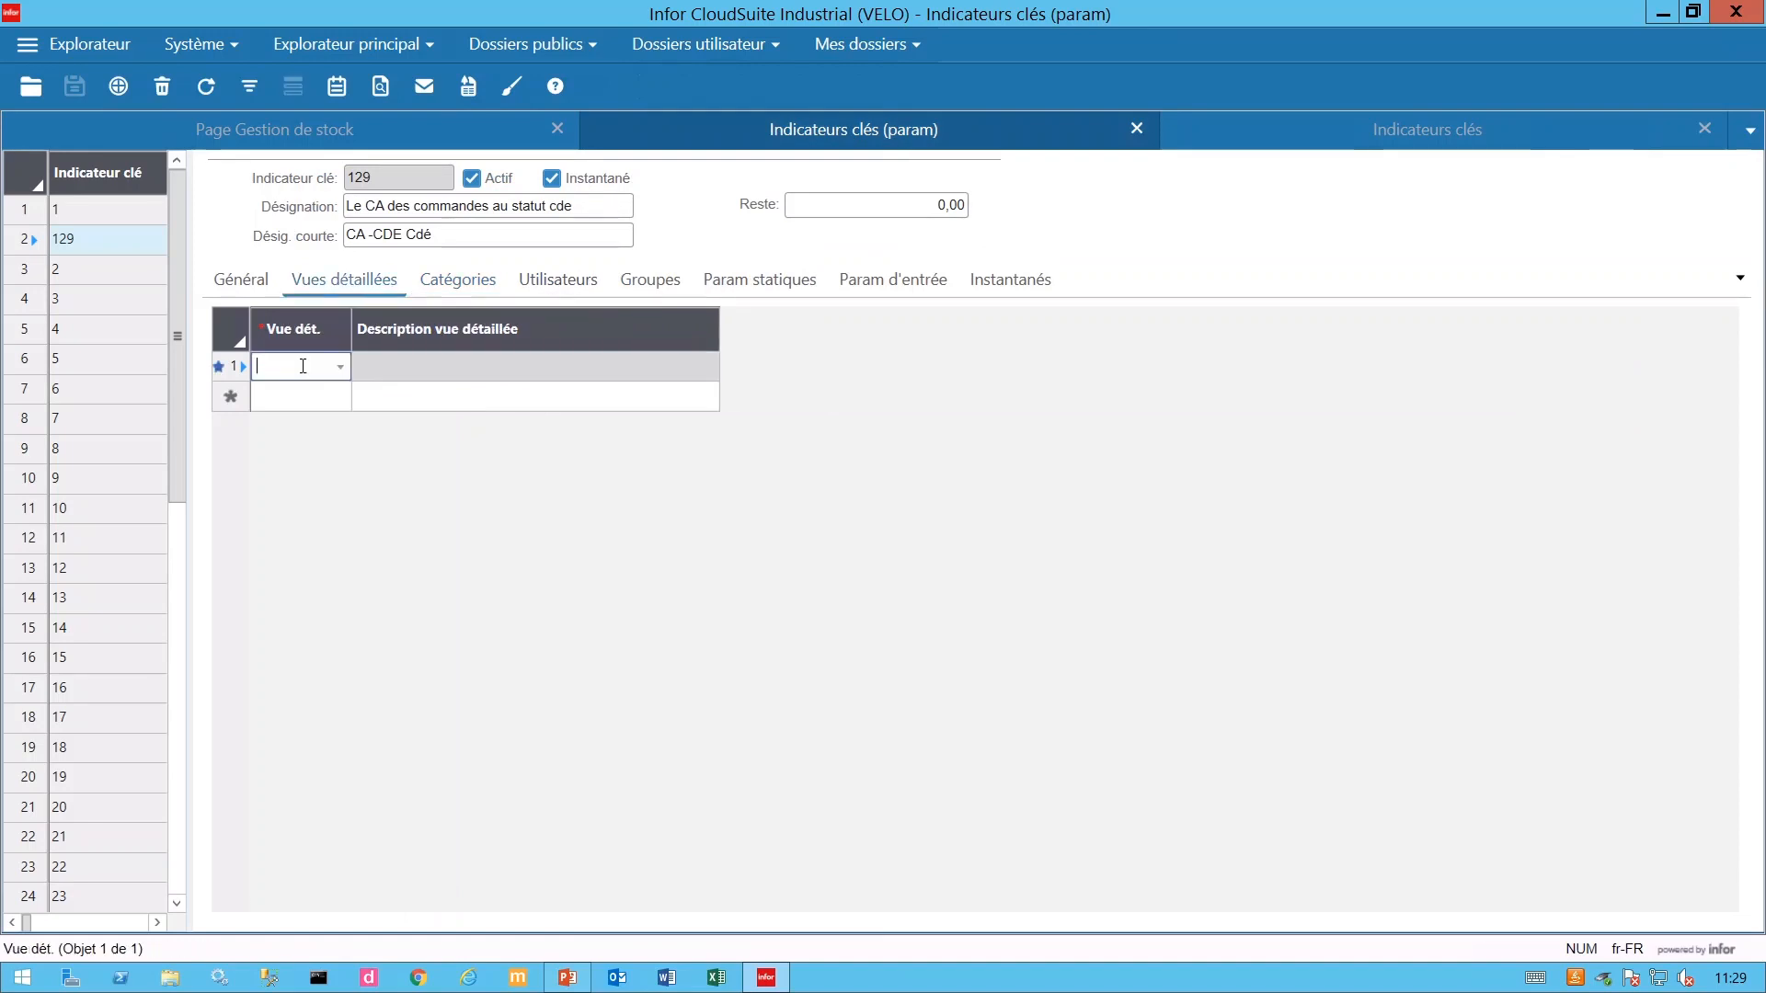
{"action": "right_click", "coordinate": [303, 366]}
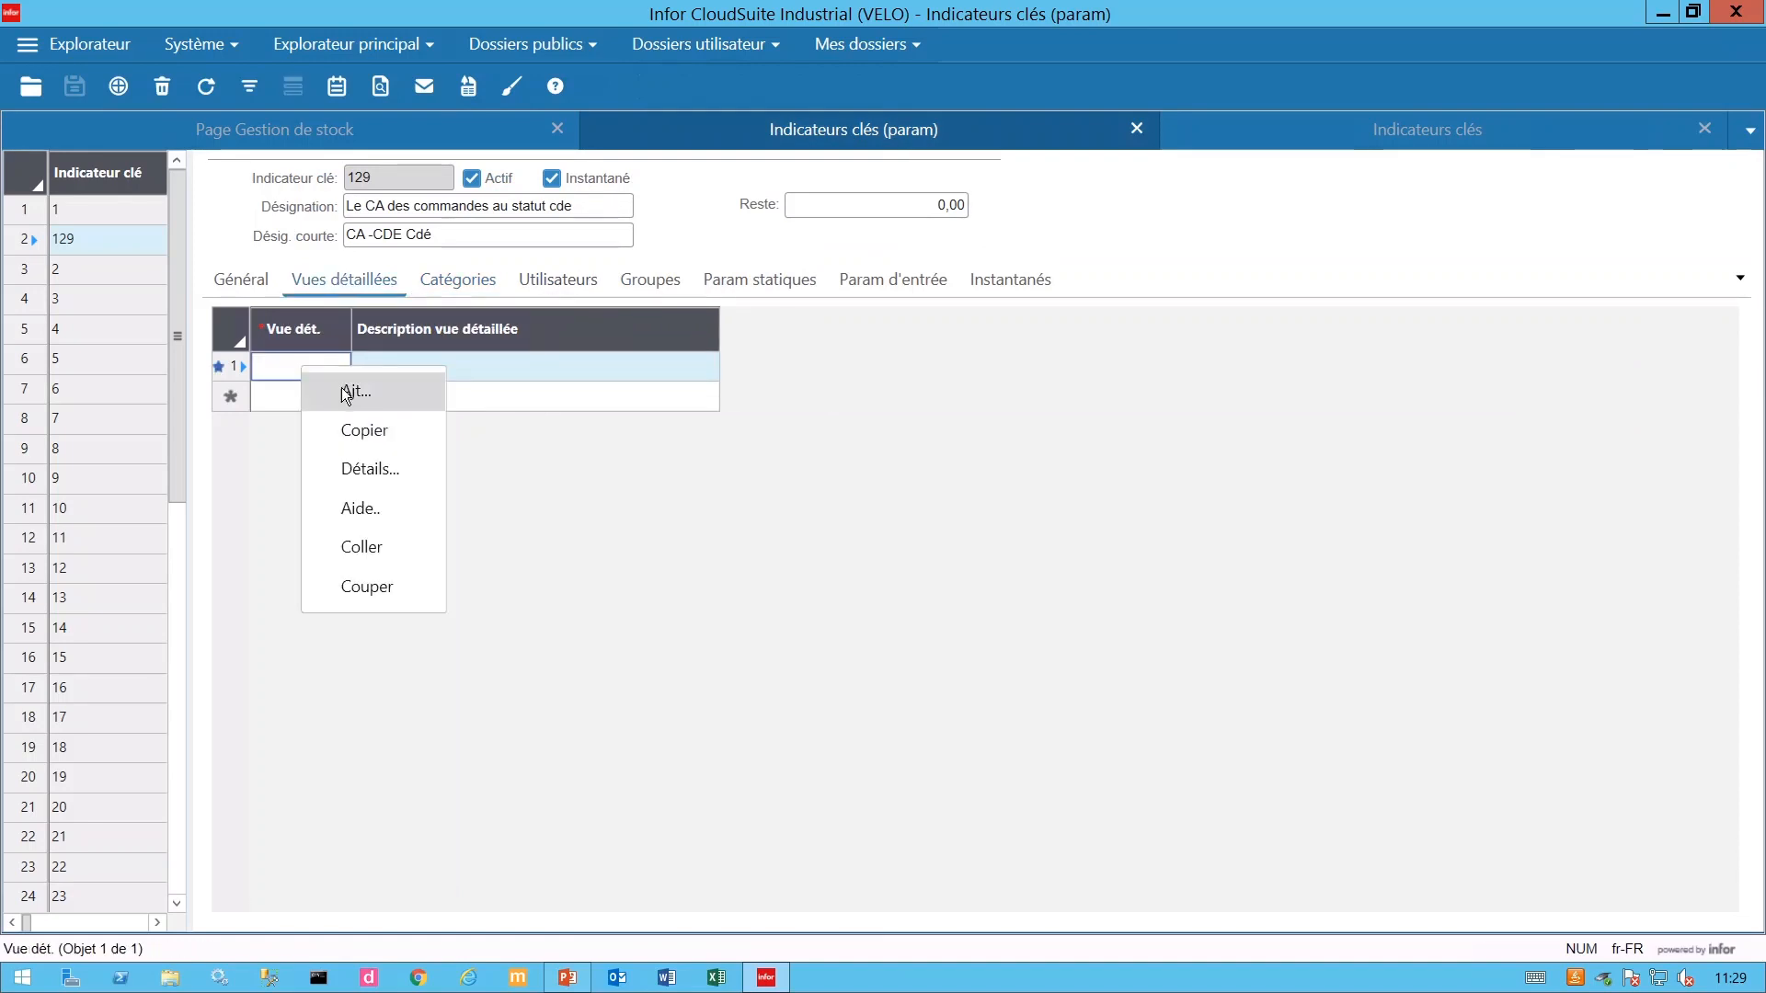
{"action": "left_click", "coordinate": [340, 388]}
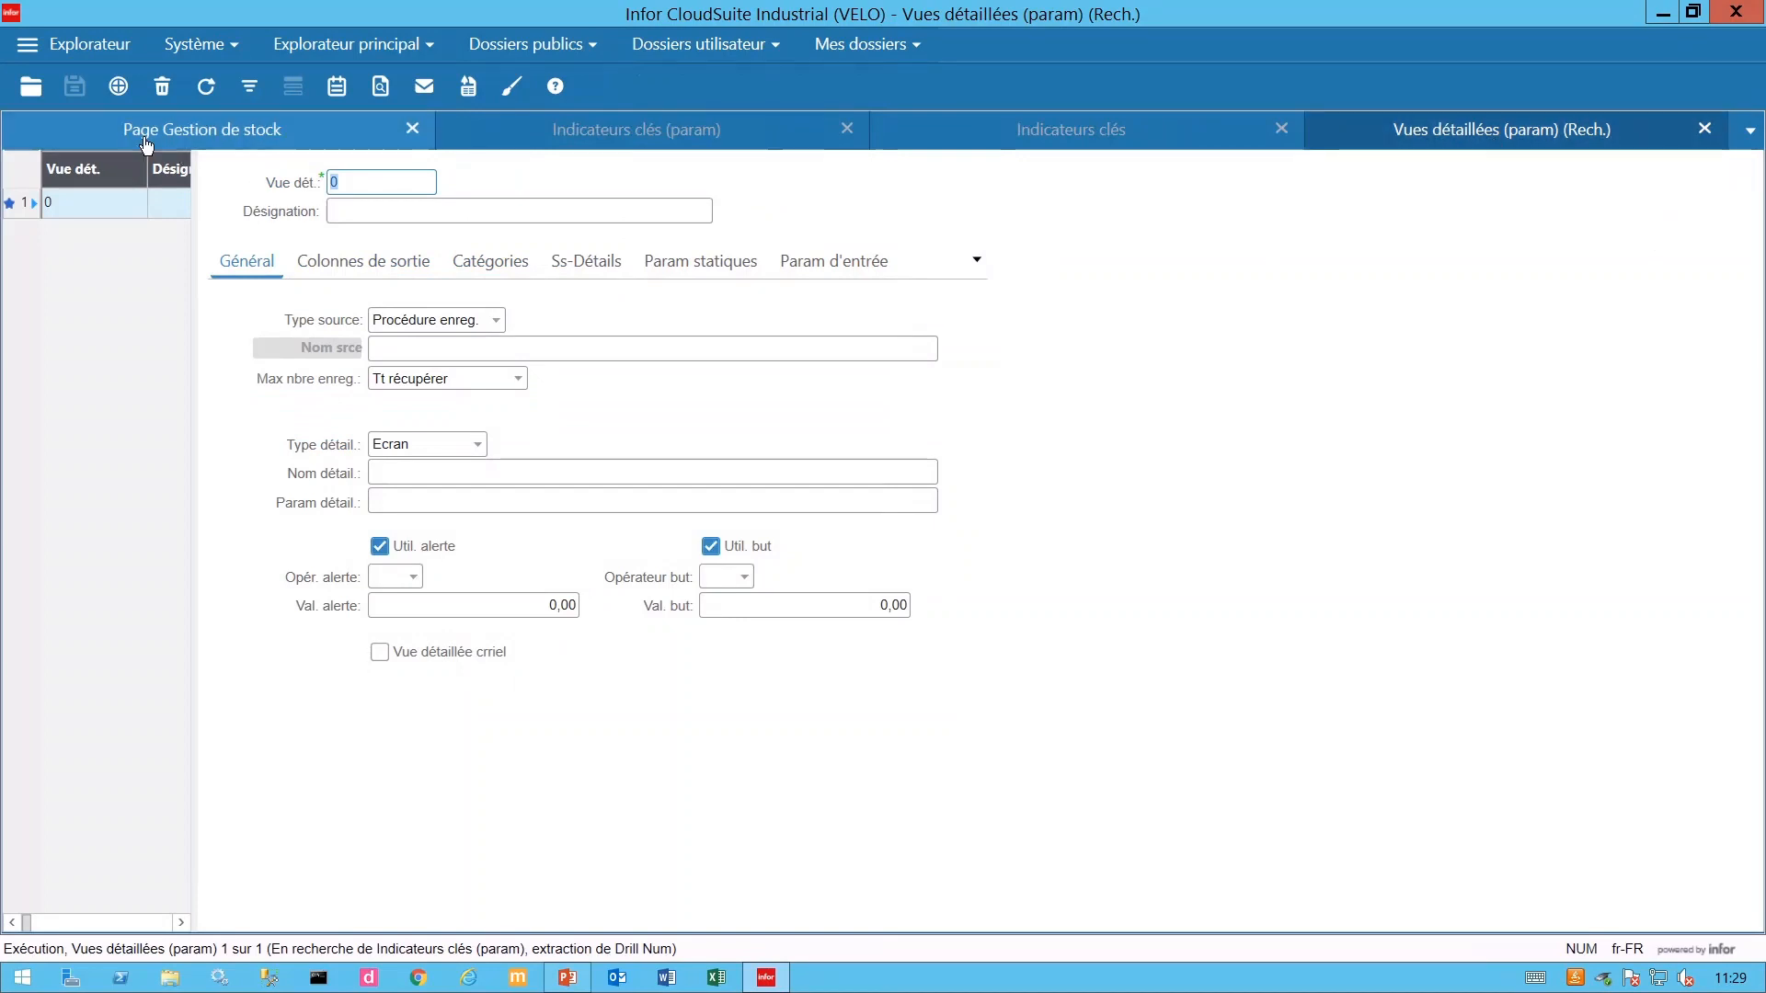
{"action": "left_click", "coordinate": [388, 212]}
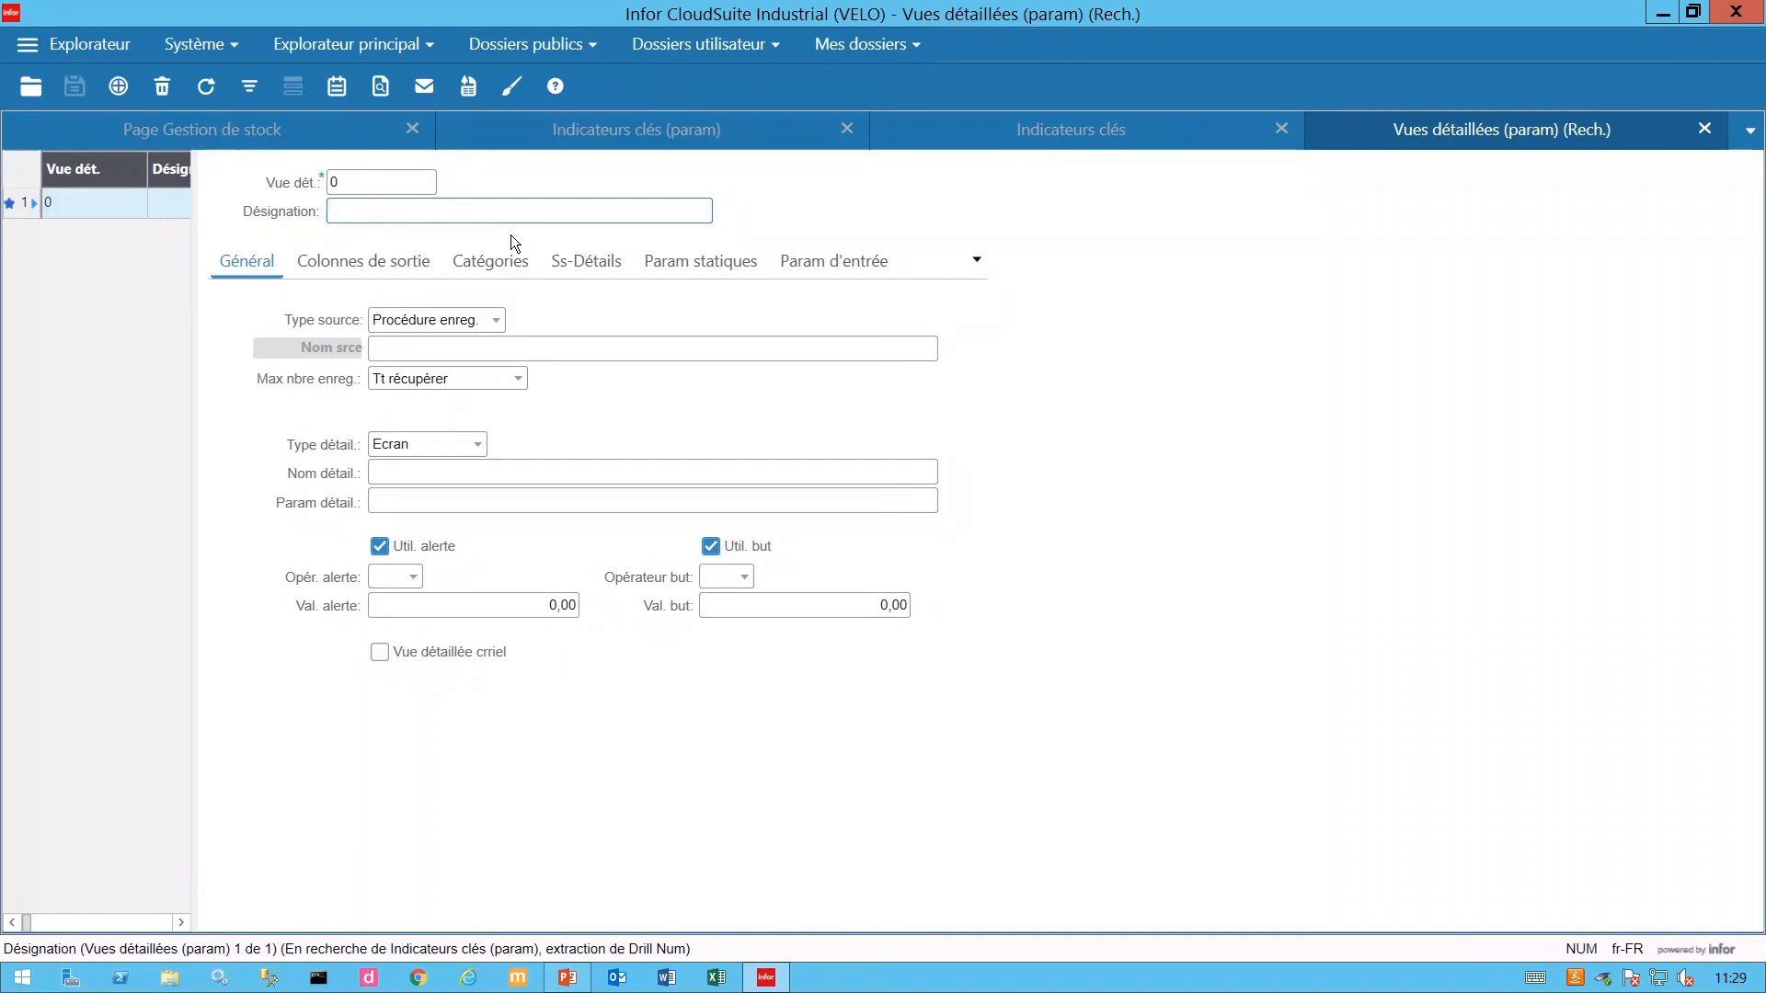
{"action": "type", "text": "Détai"}
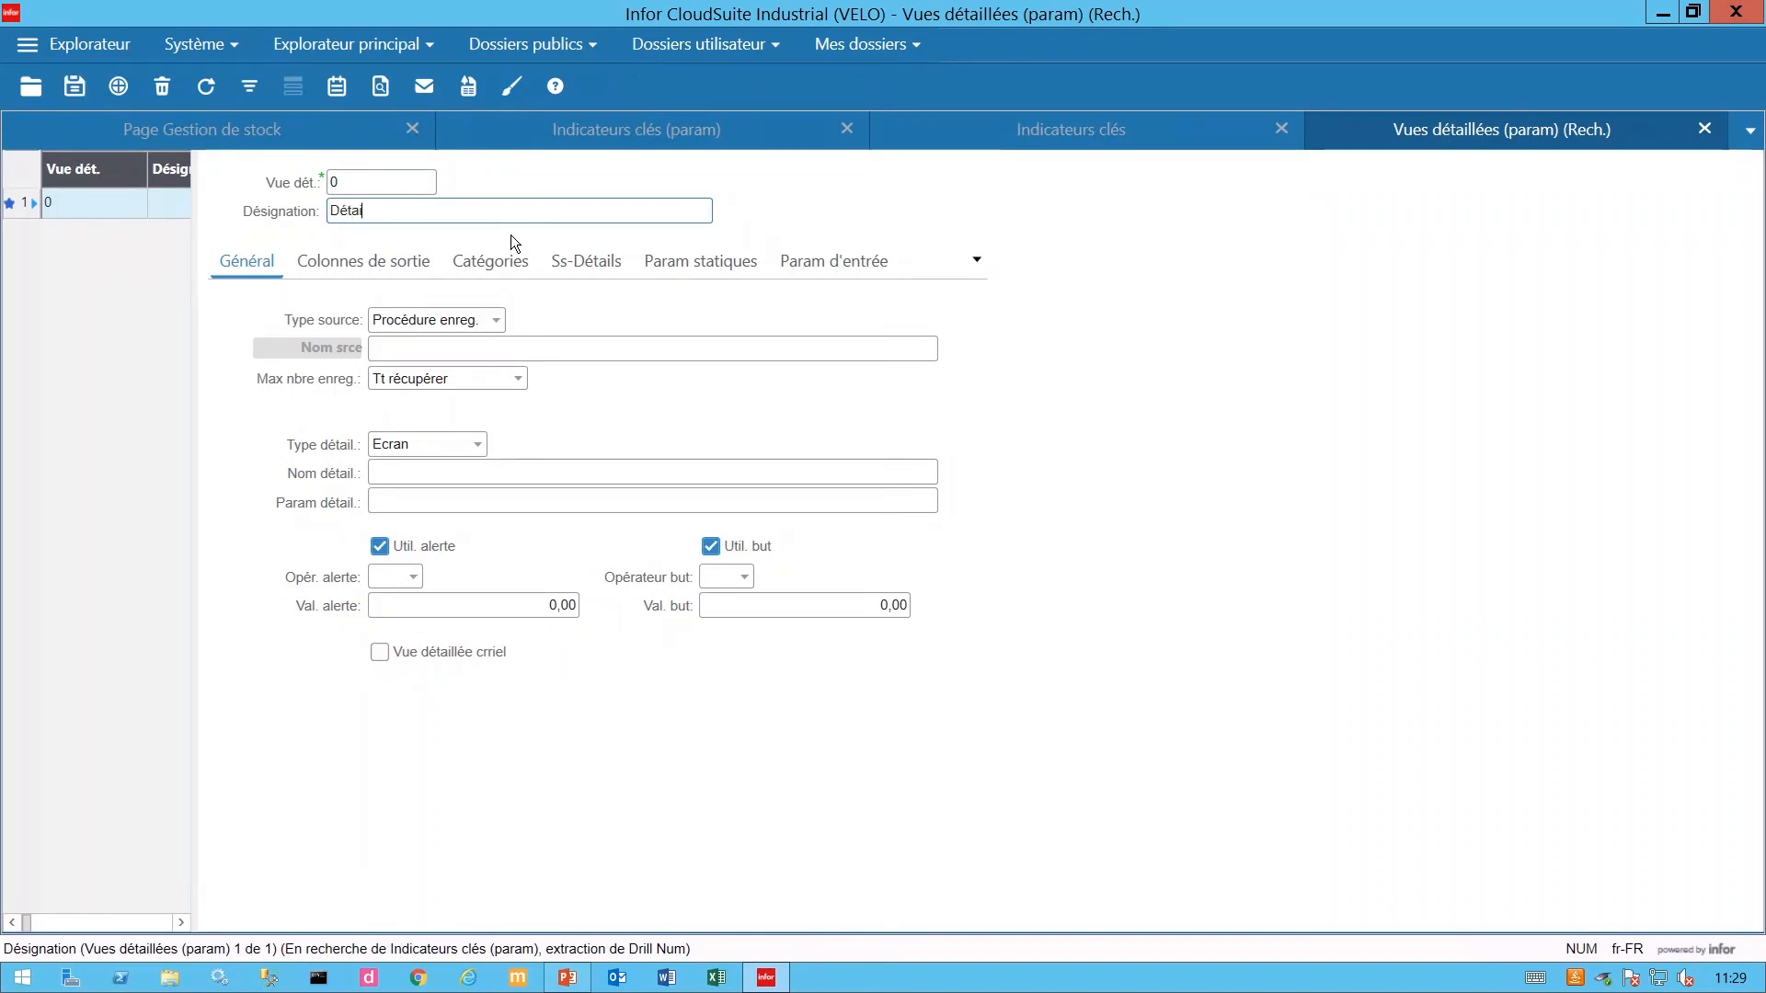
{"action": "type", "text": "l CA de com"}
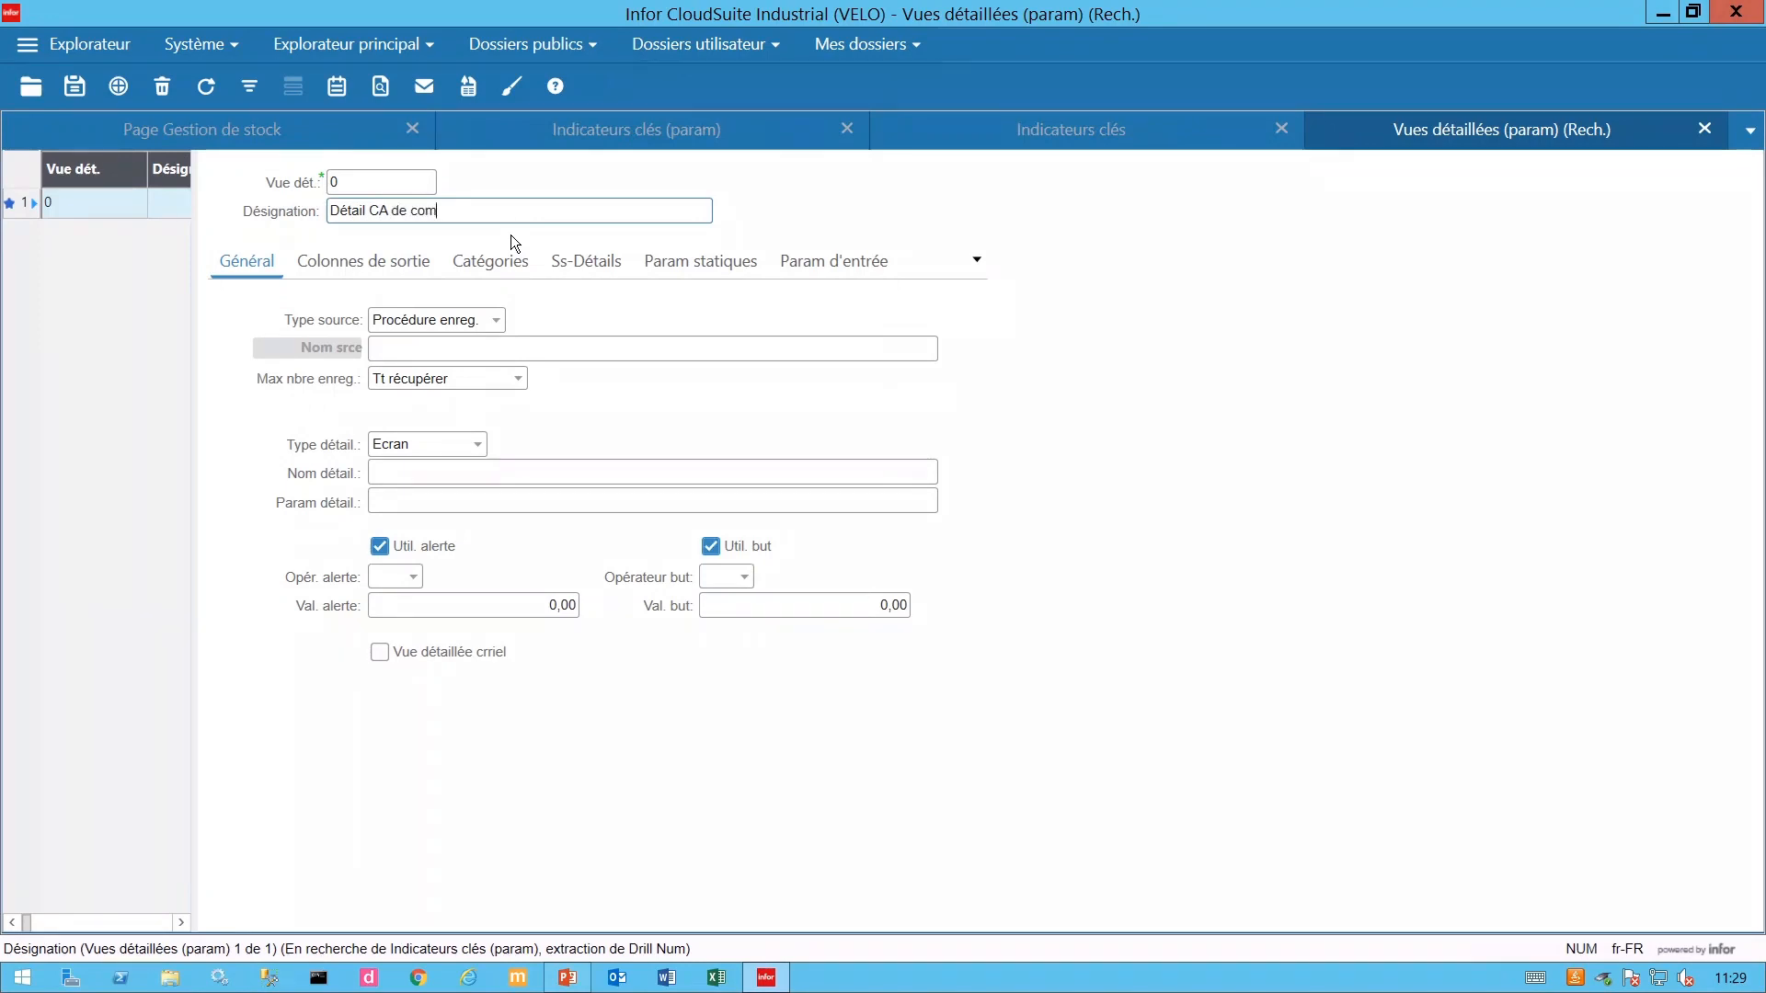
{"action": "type", "text": "mande par client"}
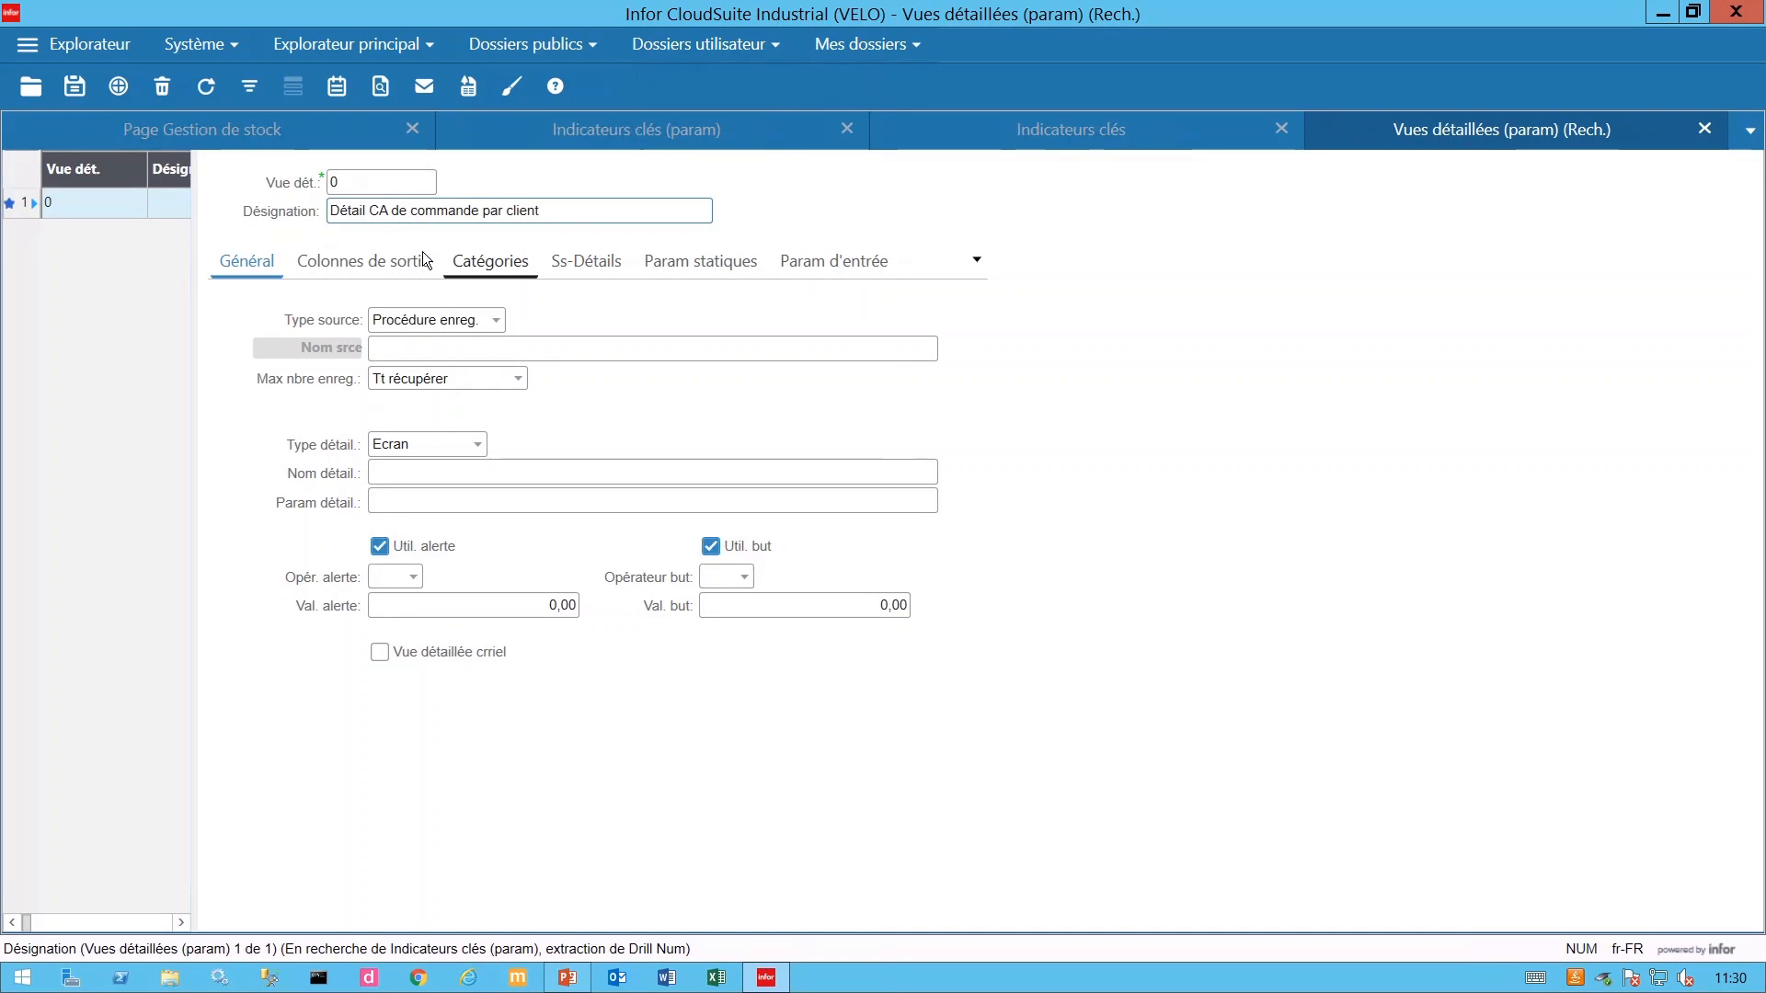
Set the detailed view's source type to IDO and choose SLCos as the source IDO.
{"action": "left_click", "coordinate": [497, 325]}
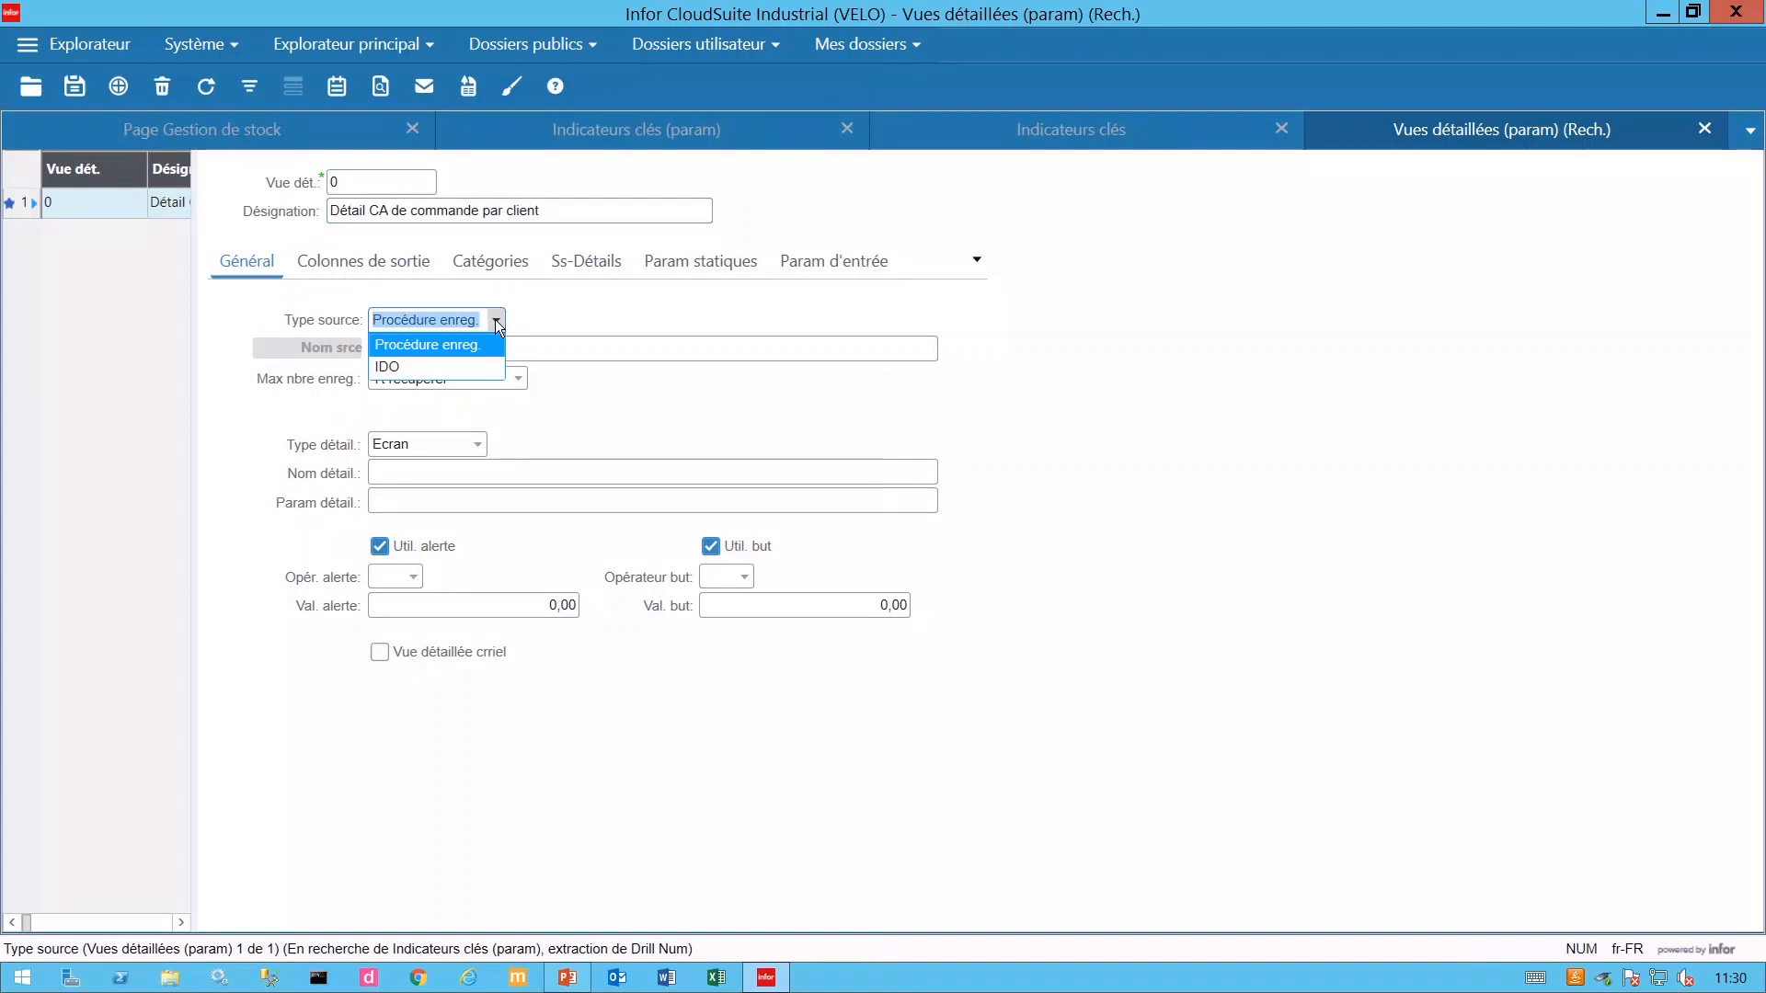
{"action": "left_click", "coordinate": [383, 367]}
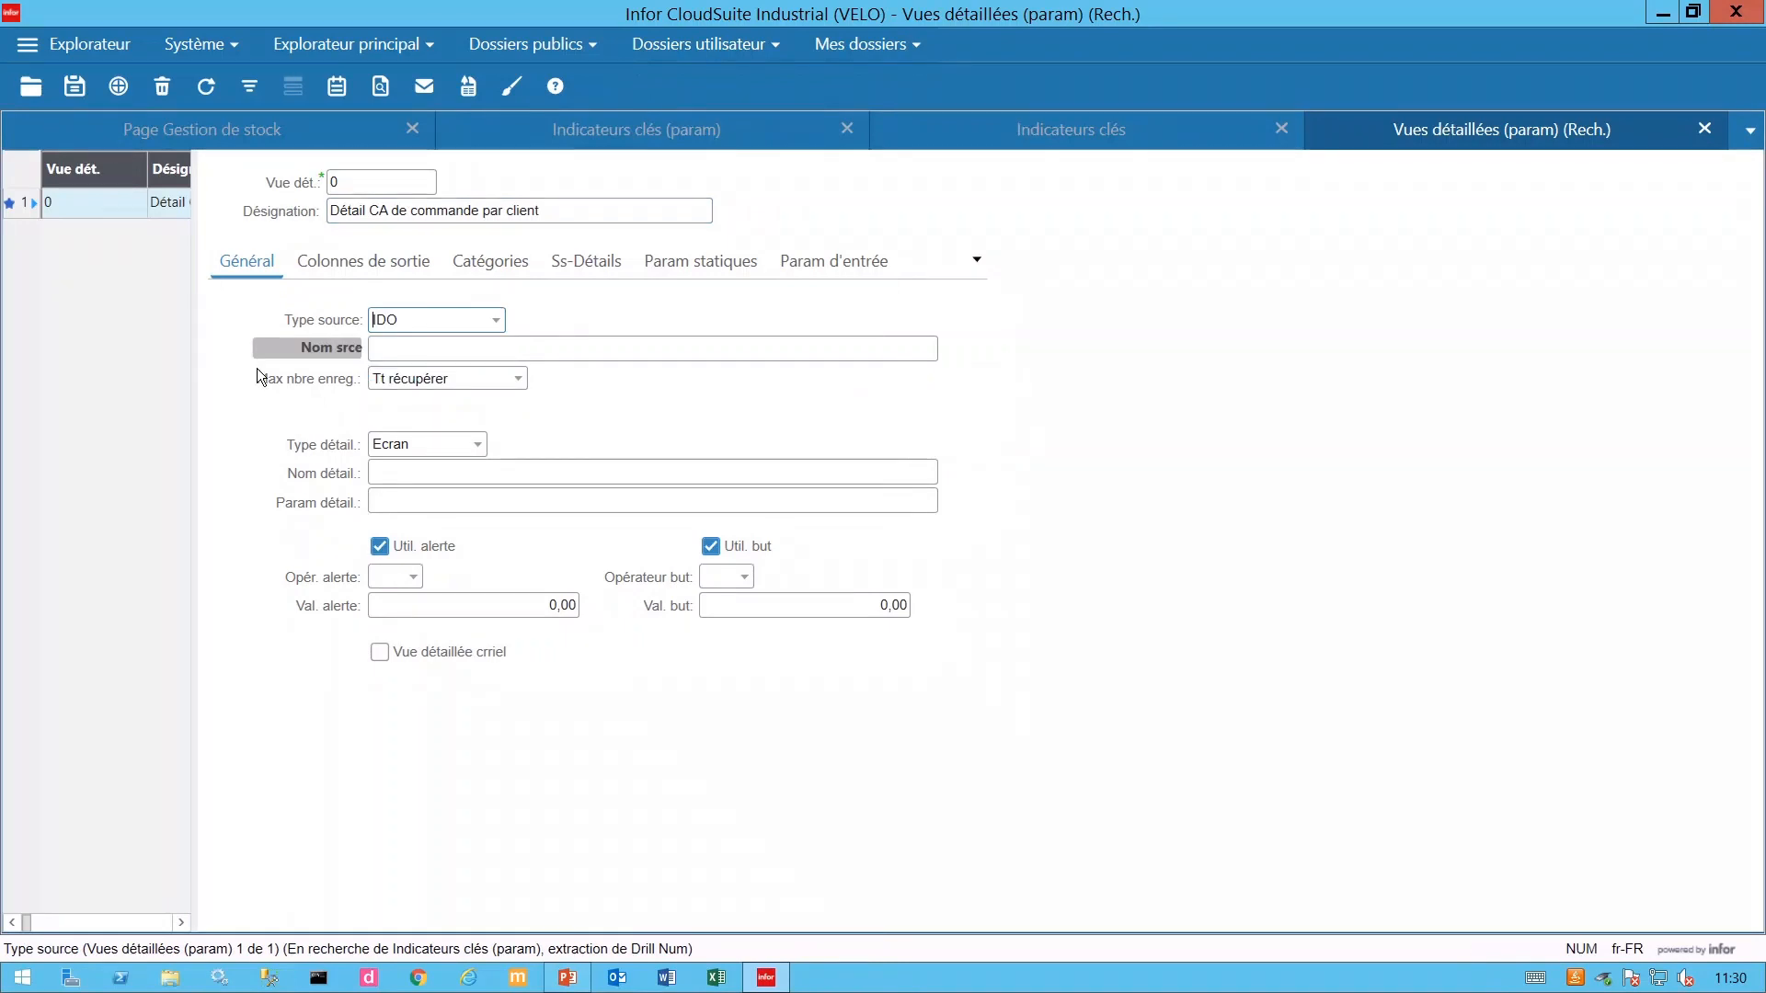
{"action": "left_click", "coordinate": [303, 348]}
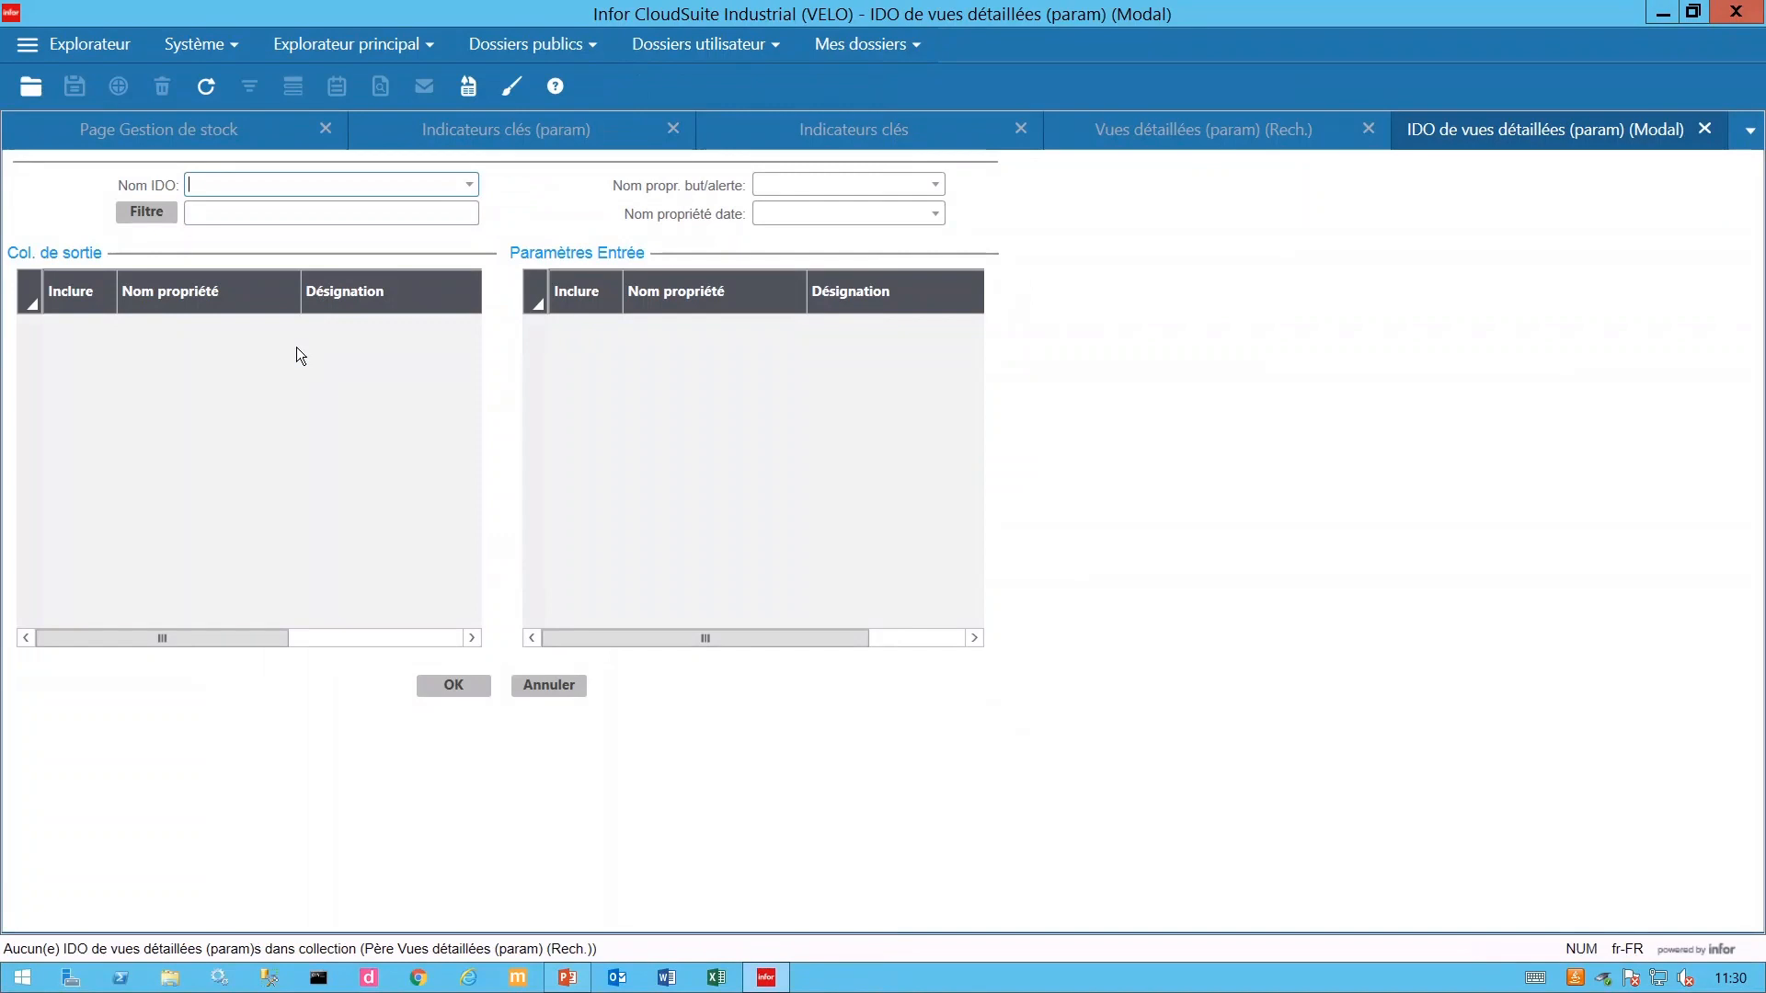
{"action": "type", "text": "C"}
{"action": "key", "text": "BackSpace"}
{"action": "type", "text": "SLCOS"}
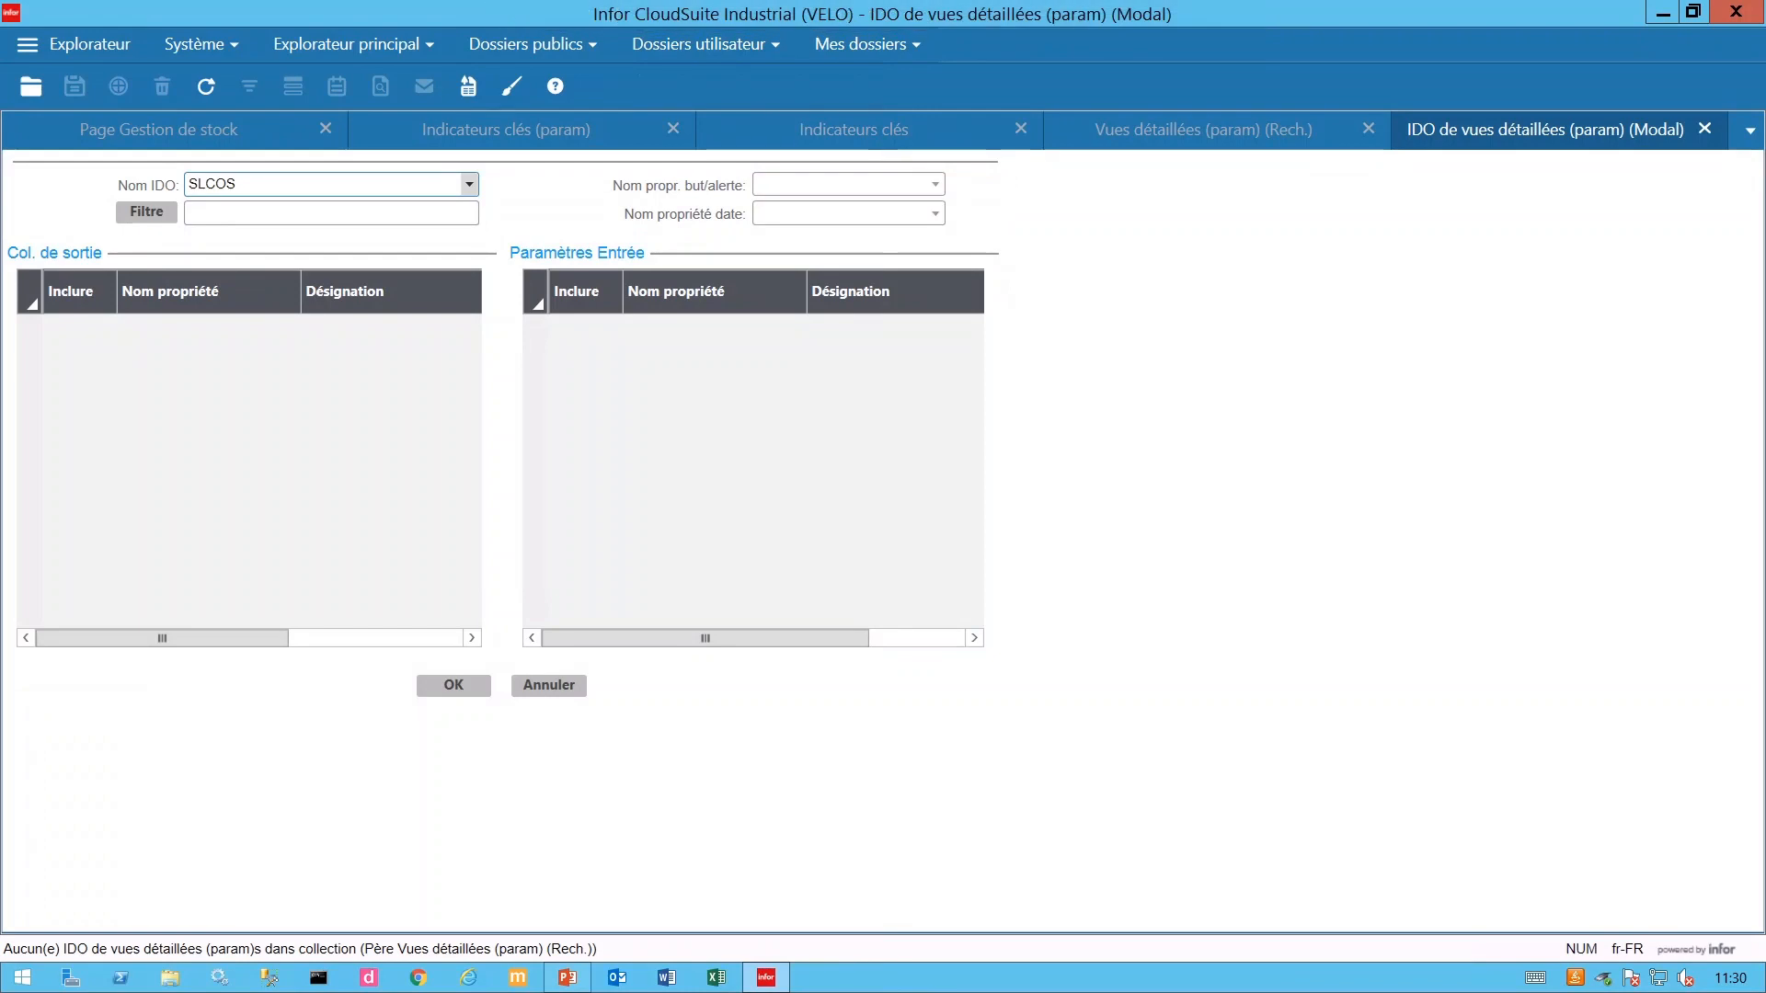
{"action": "left_click", "coordinate": [156, 212]}
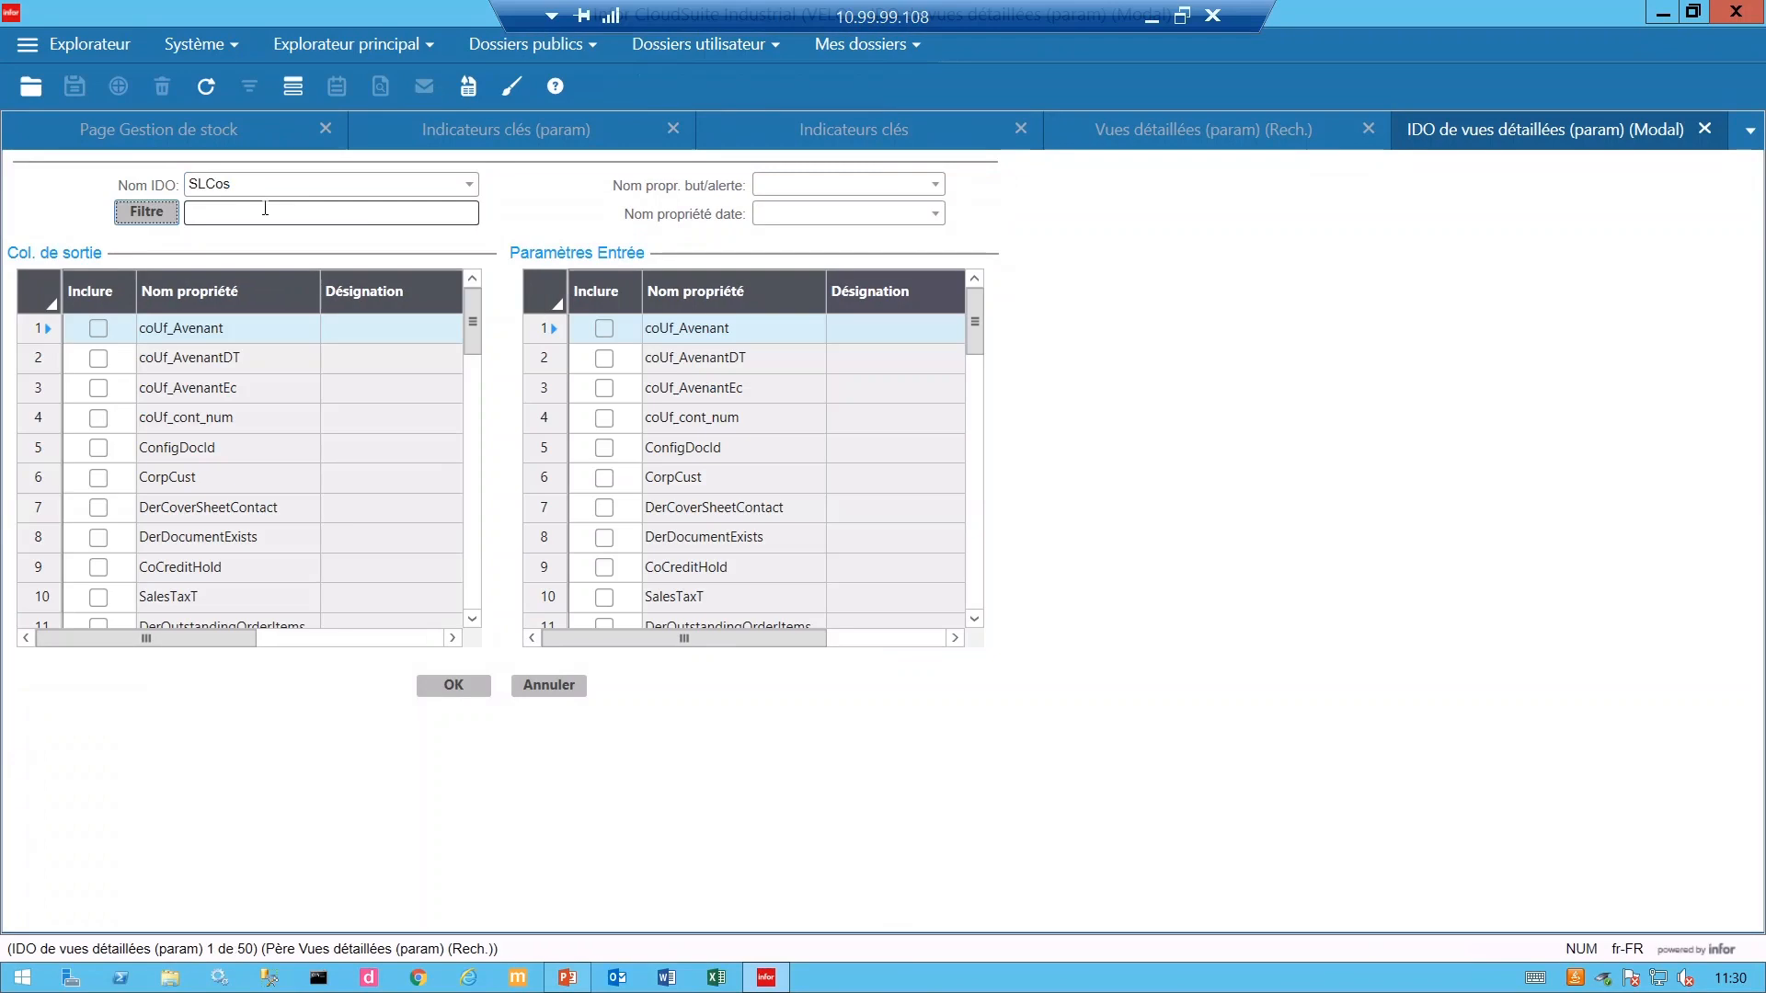
Open the filter for the SLCos source and add the condition Type <> 'E'.
{"action": "left_click", "coordinate": [148, 212]}
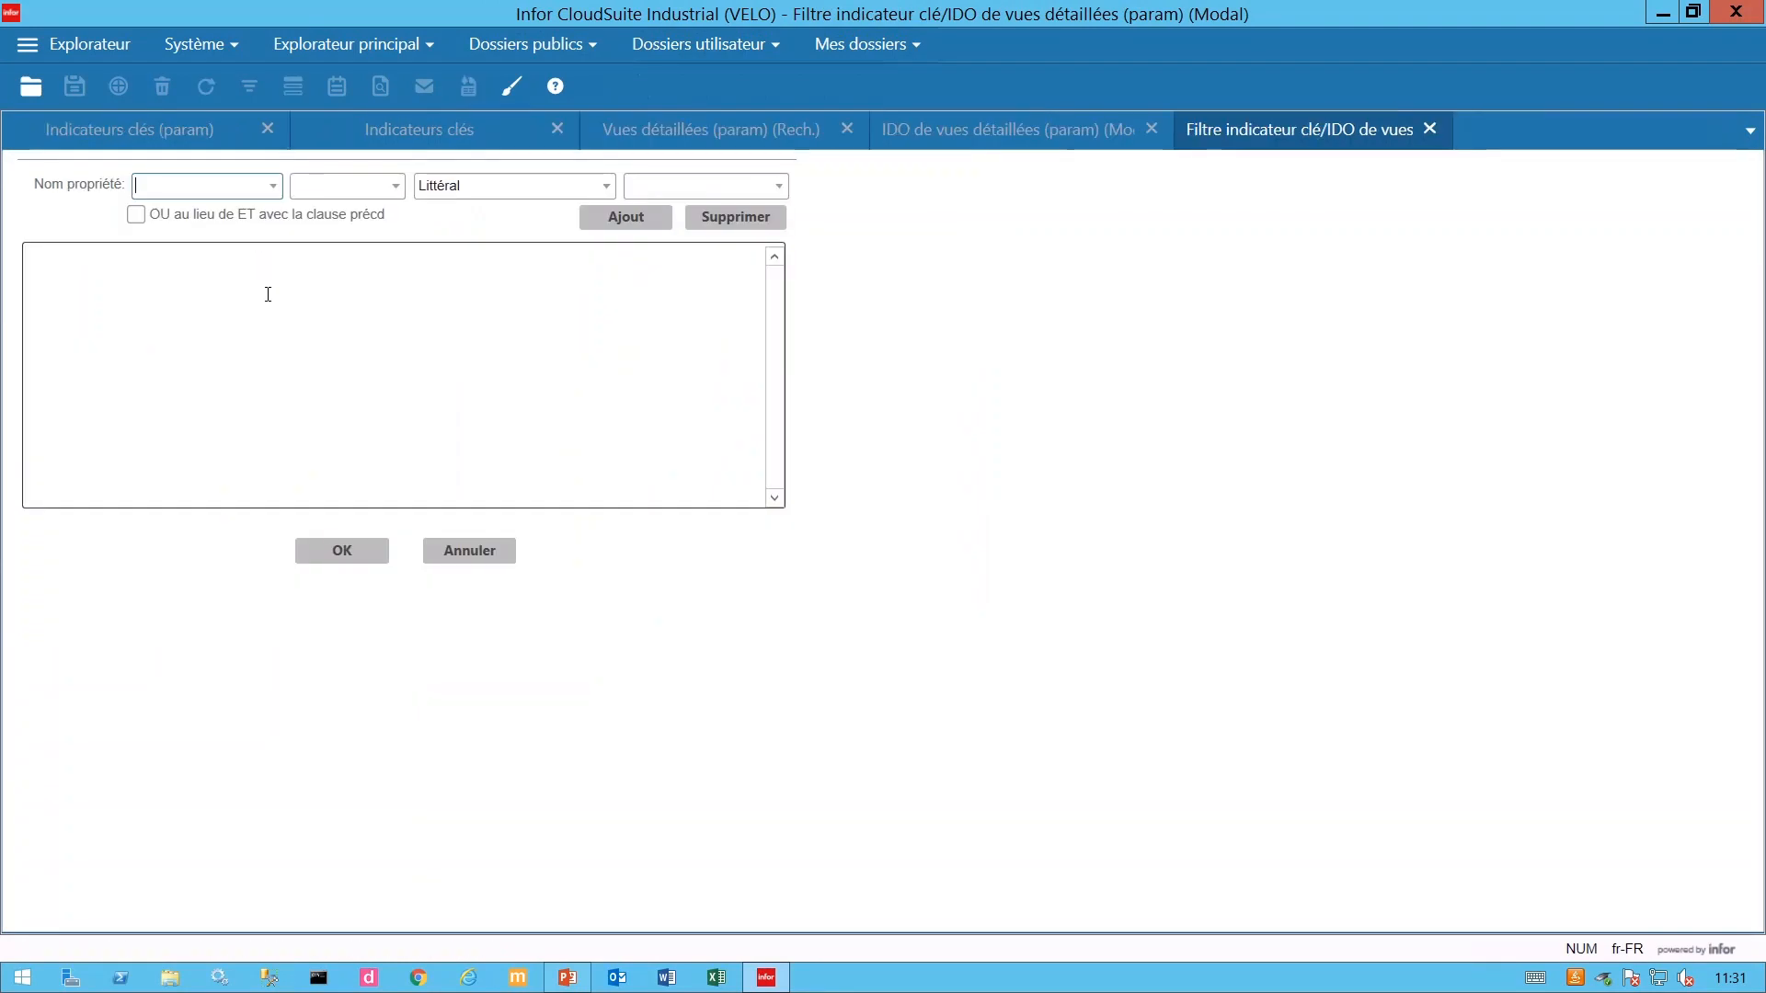
{"action": "type", "text": "type"}
{"action": "left_click", "coordinate": [397, 186]}
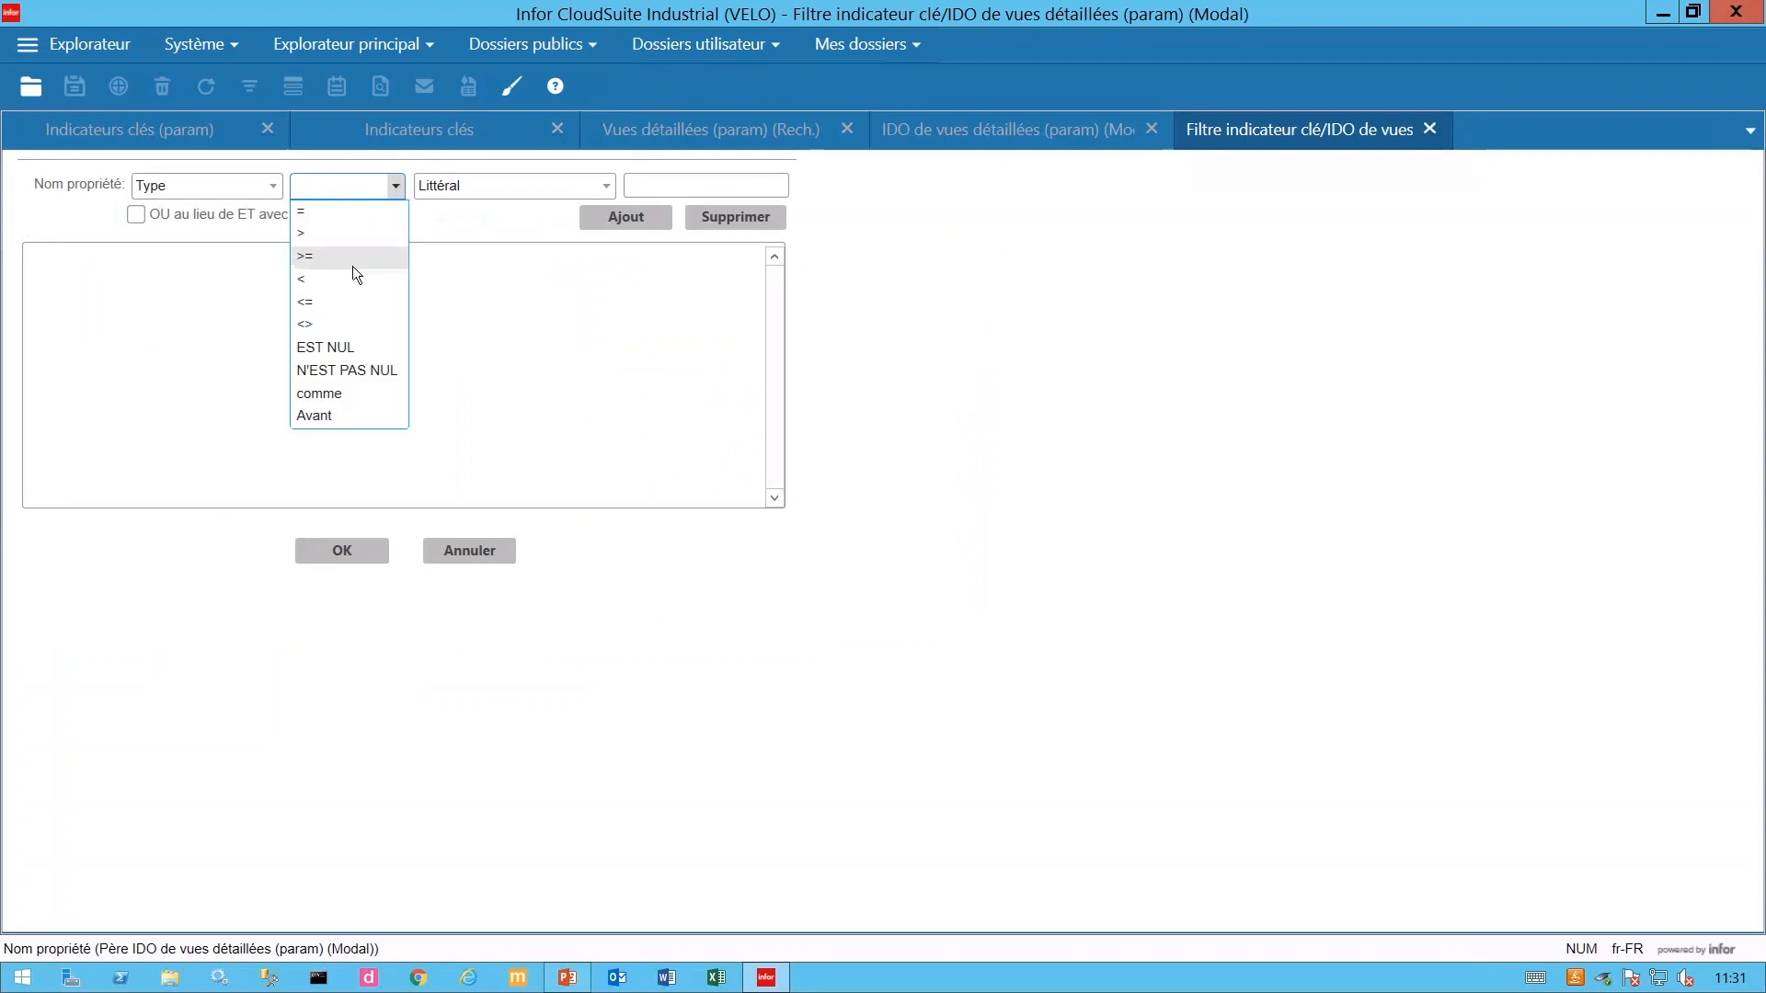
{"action": "left_click", "coordinate": [346, 325]}
{"action": "left_click", "coordinate": [689, 188]}
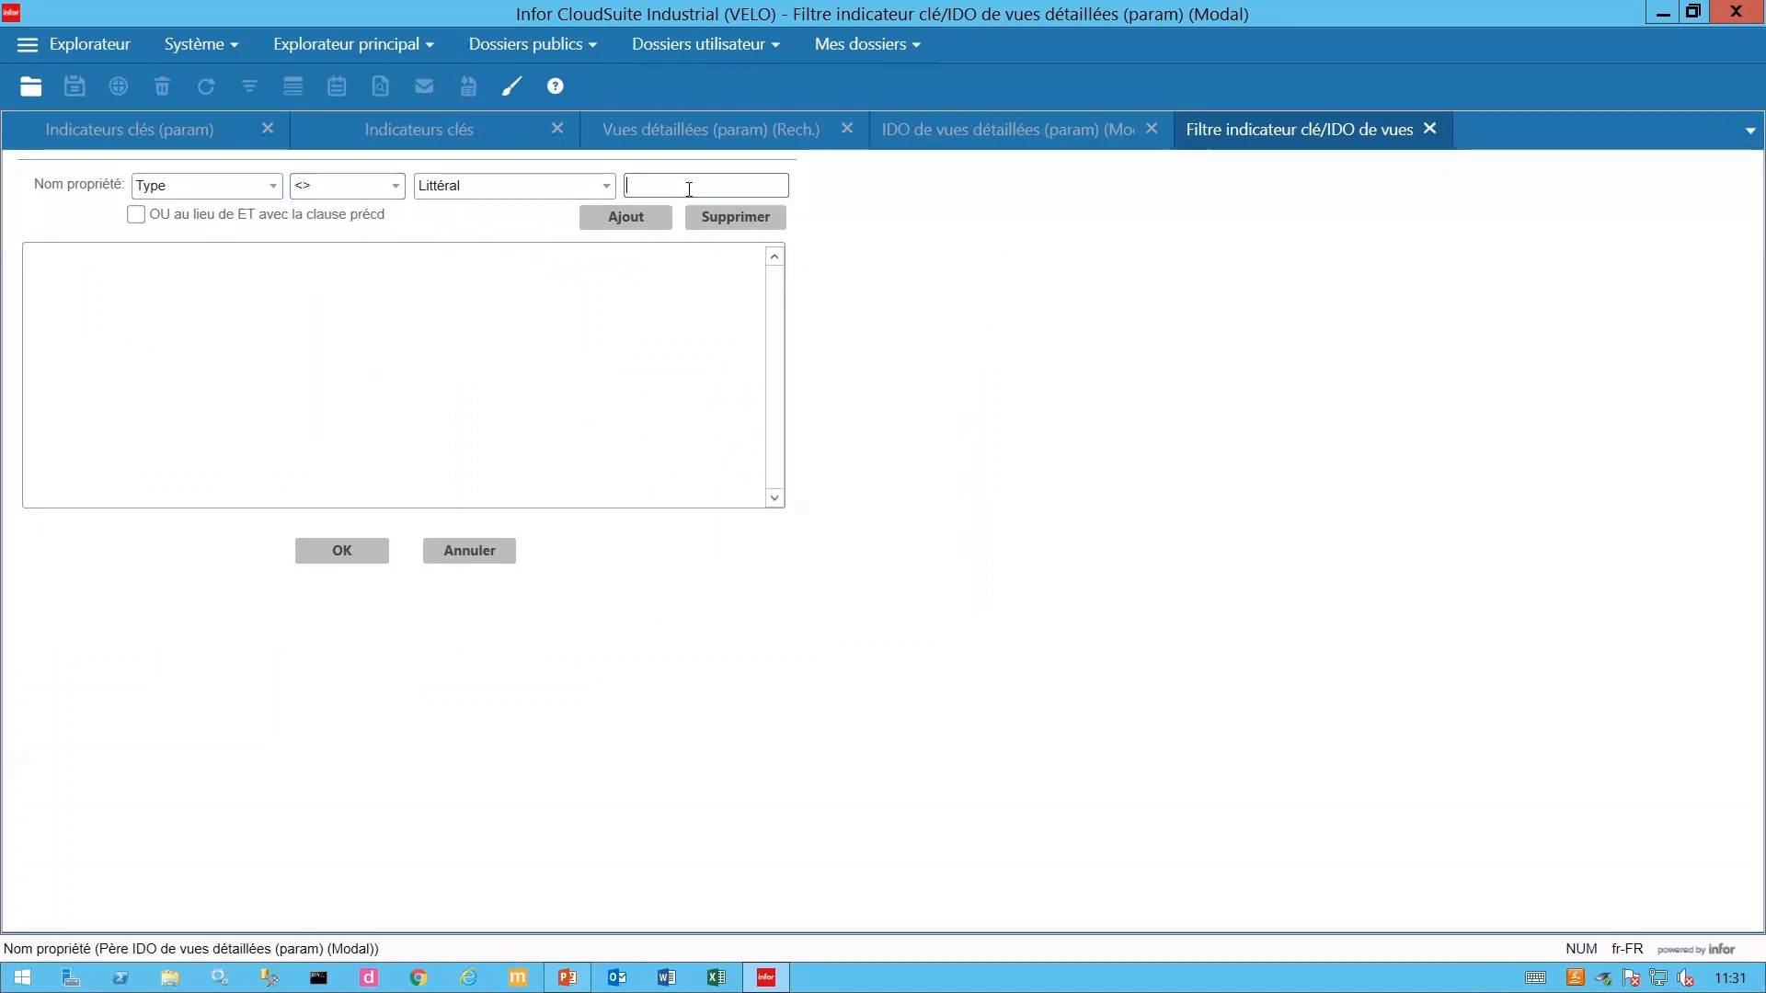
{"action": "type", "text": "E"}
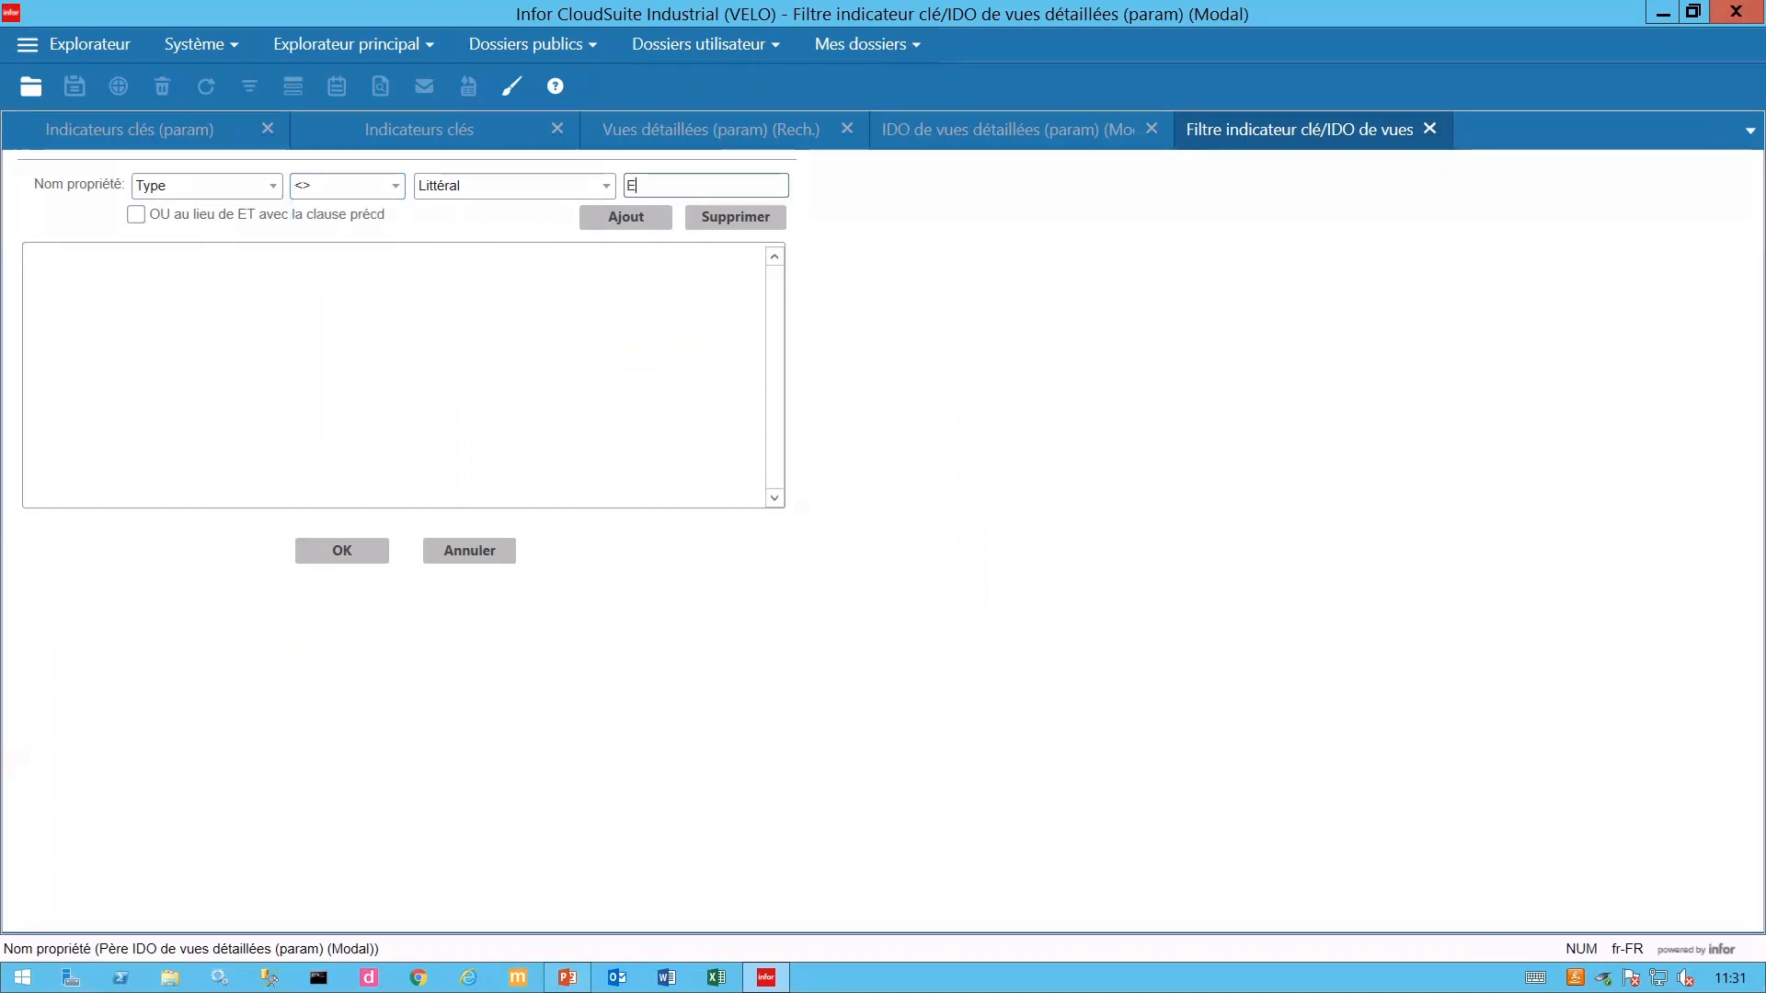
{"action": "left_click", "coordinate": [627, 220]}
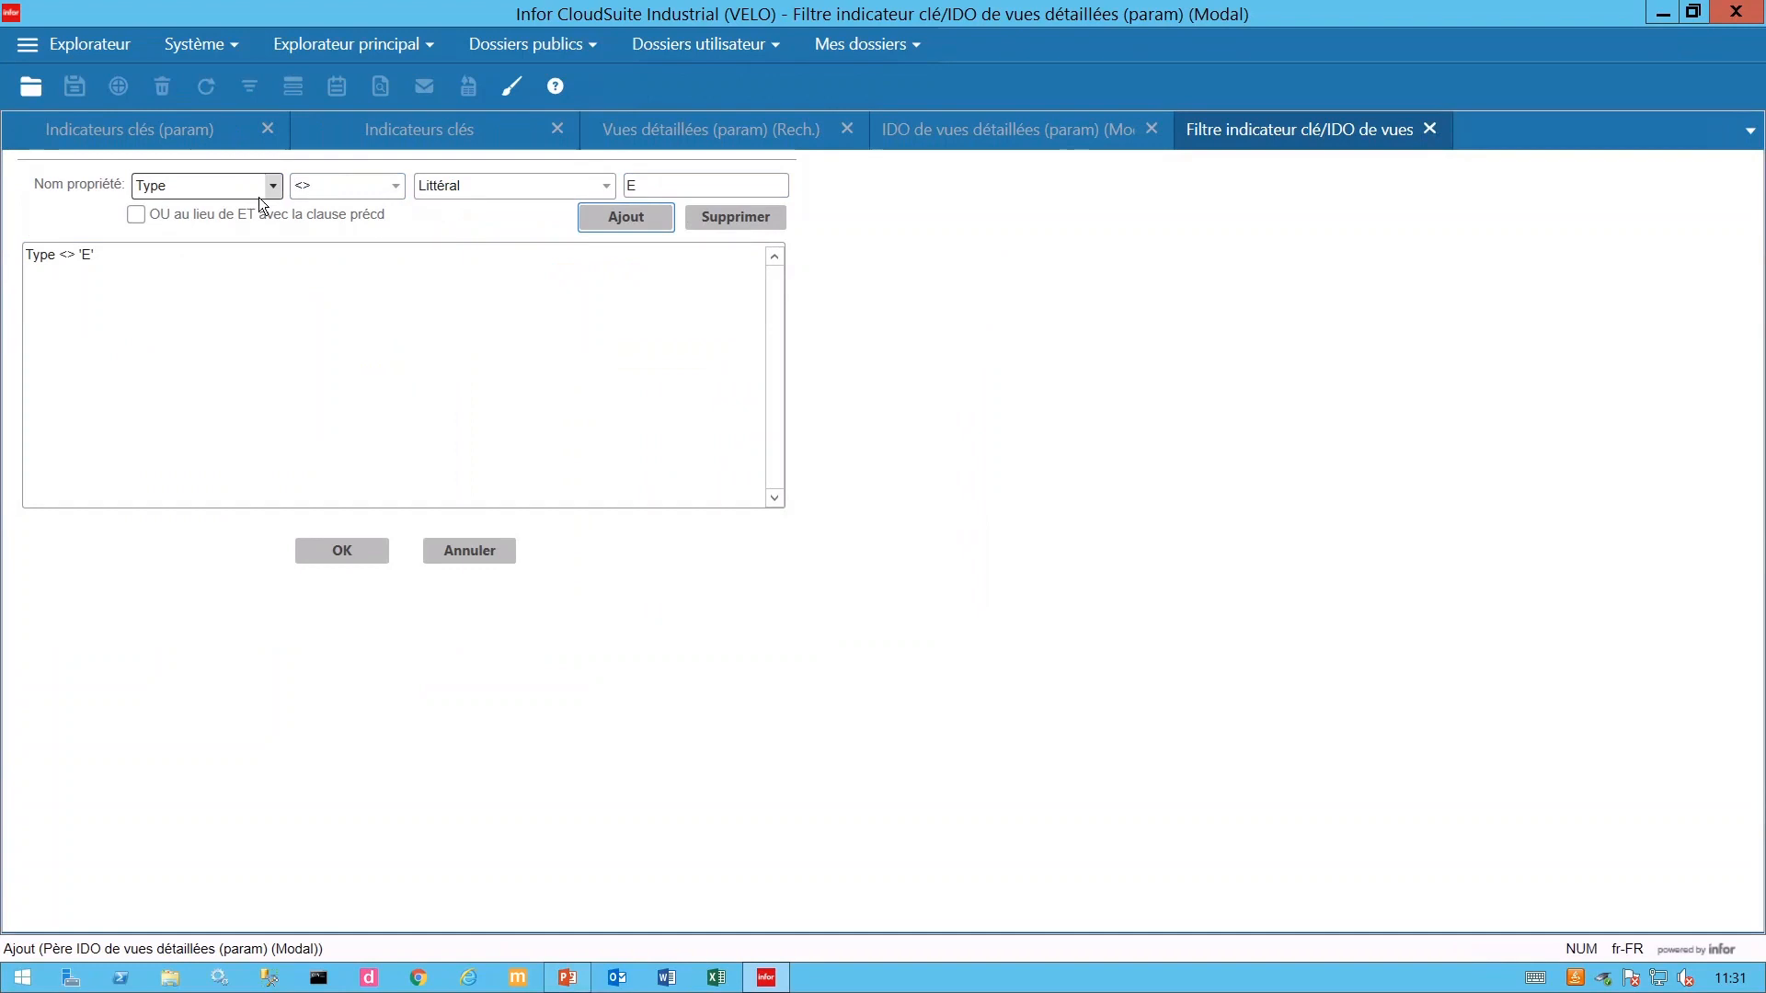
Add the condition Stat = 'O' to the filter and accept the filter.
{"action": "left_click", "coordinate": [217, 187]}
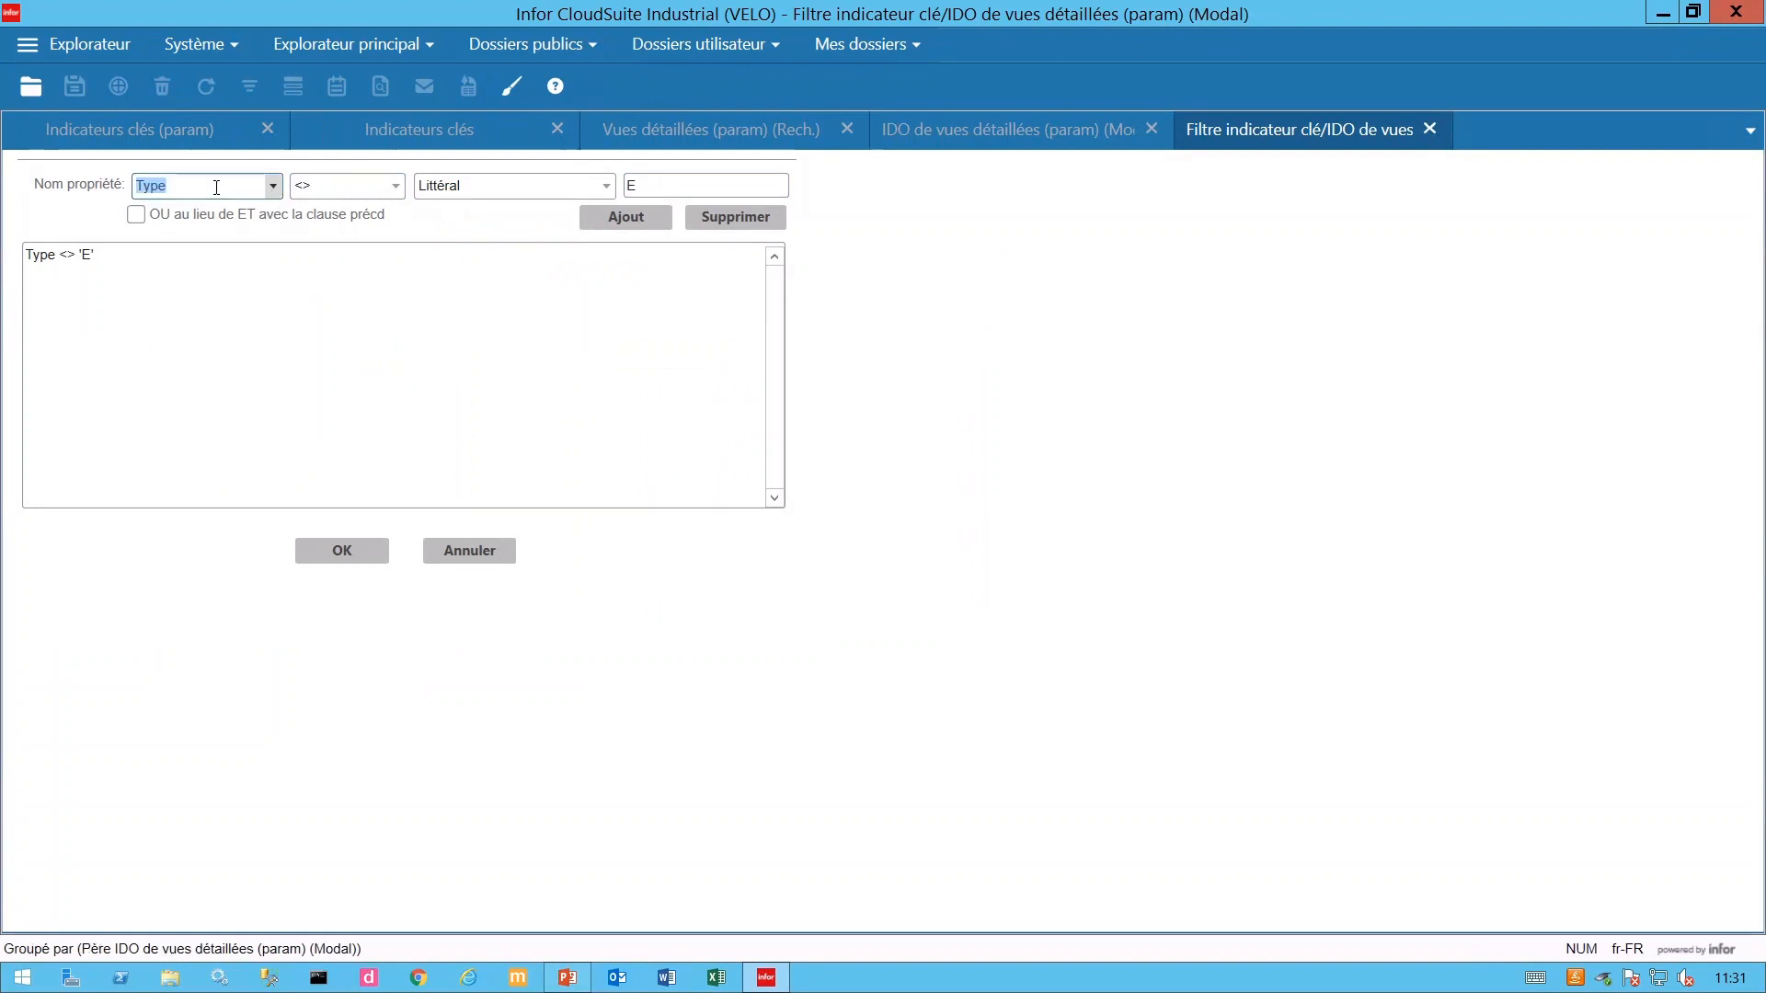
{"action": "type", "text": "Stat"}
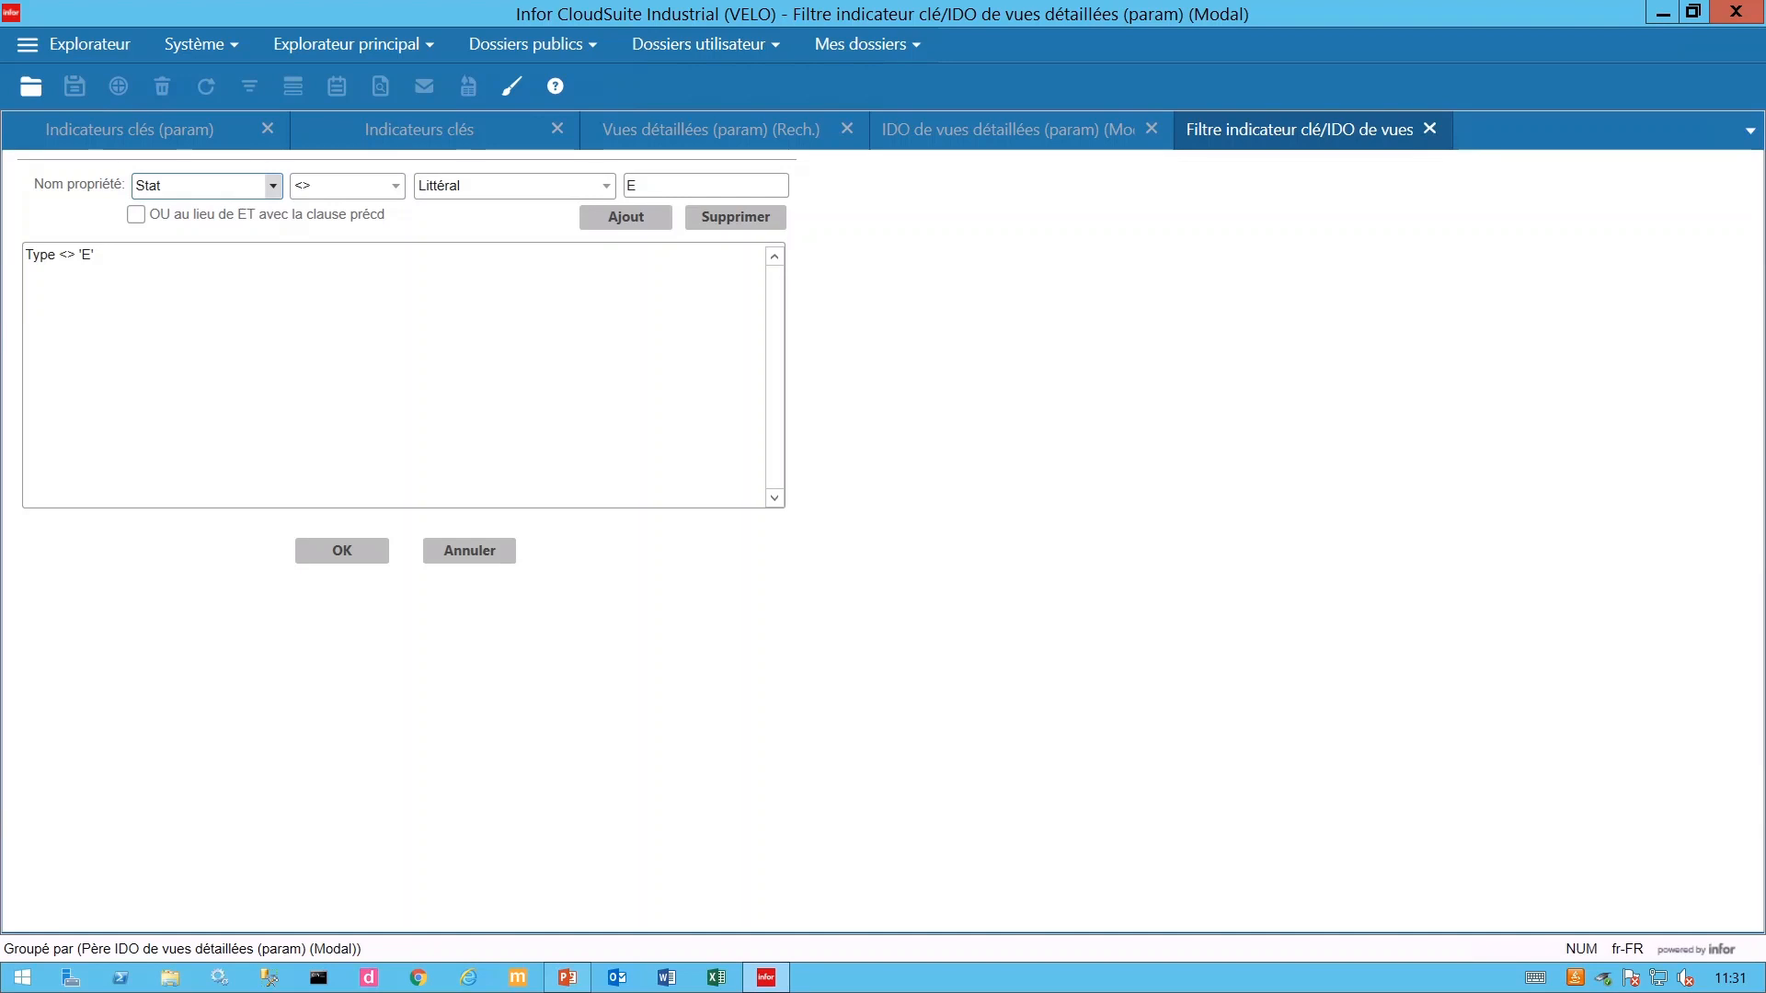
{"action": "left_click", "coordinate": [397, 185]}
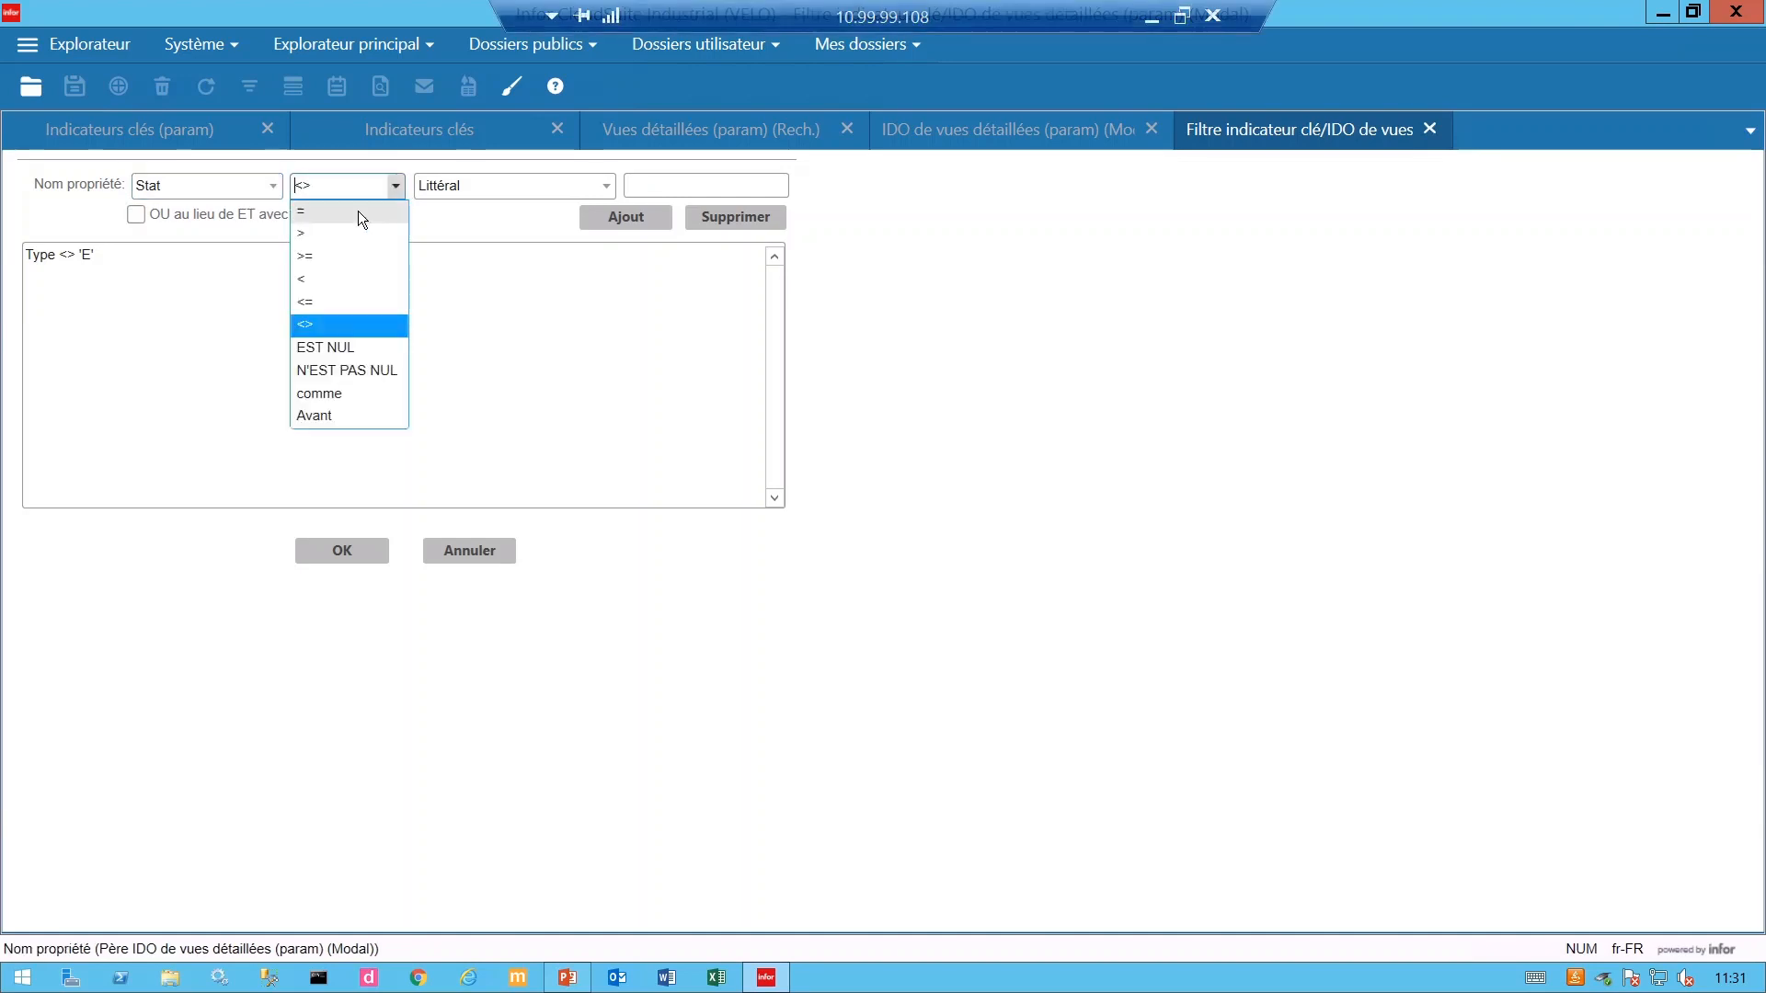
{"action": "left_click", "coordinate": [379, 217]}
{"action": "left_click", "coordinate": [672, 187]}
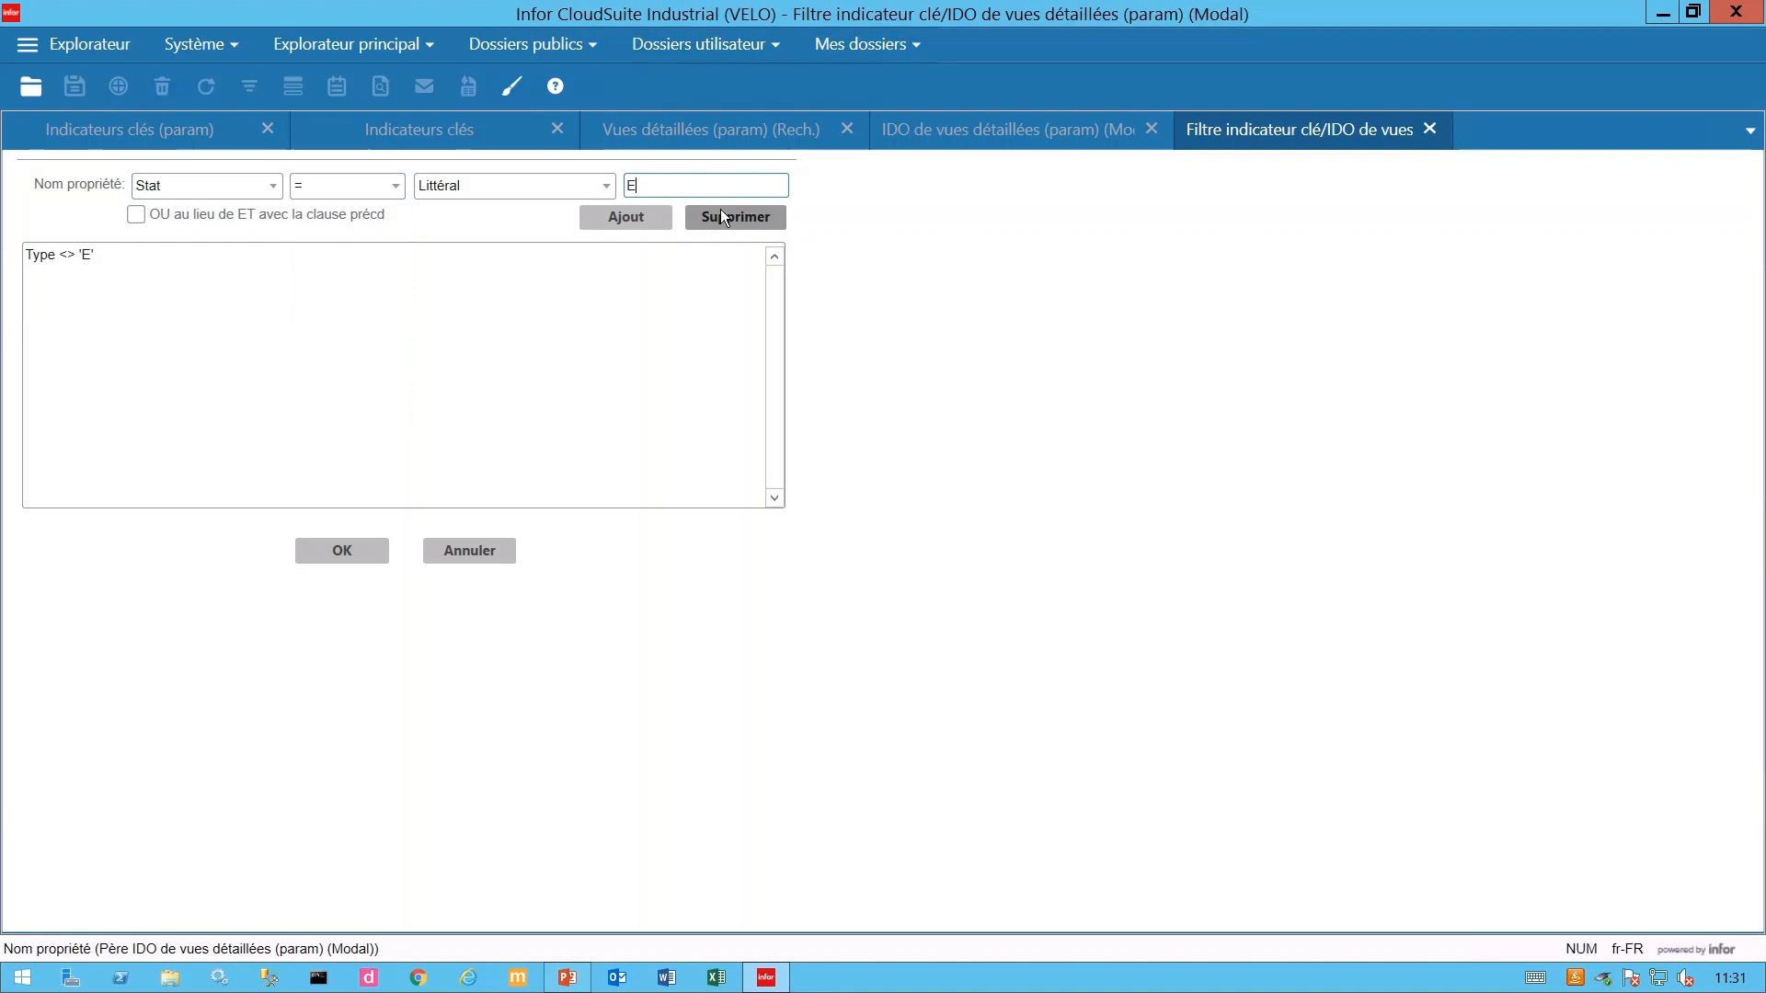
{"action": "type", "text": "O"}
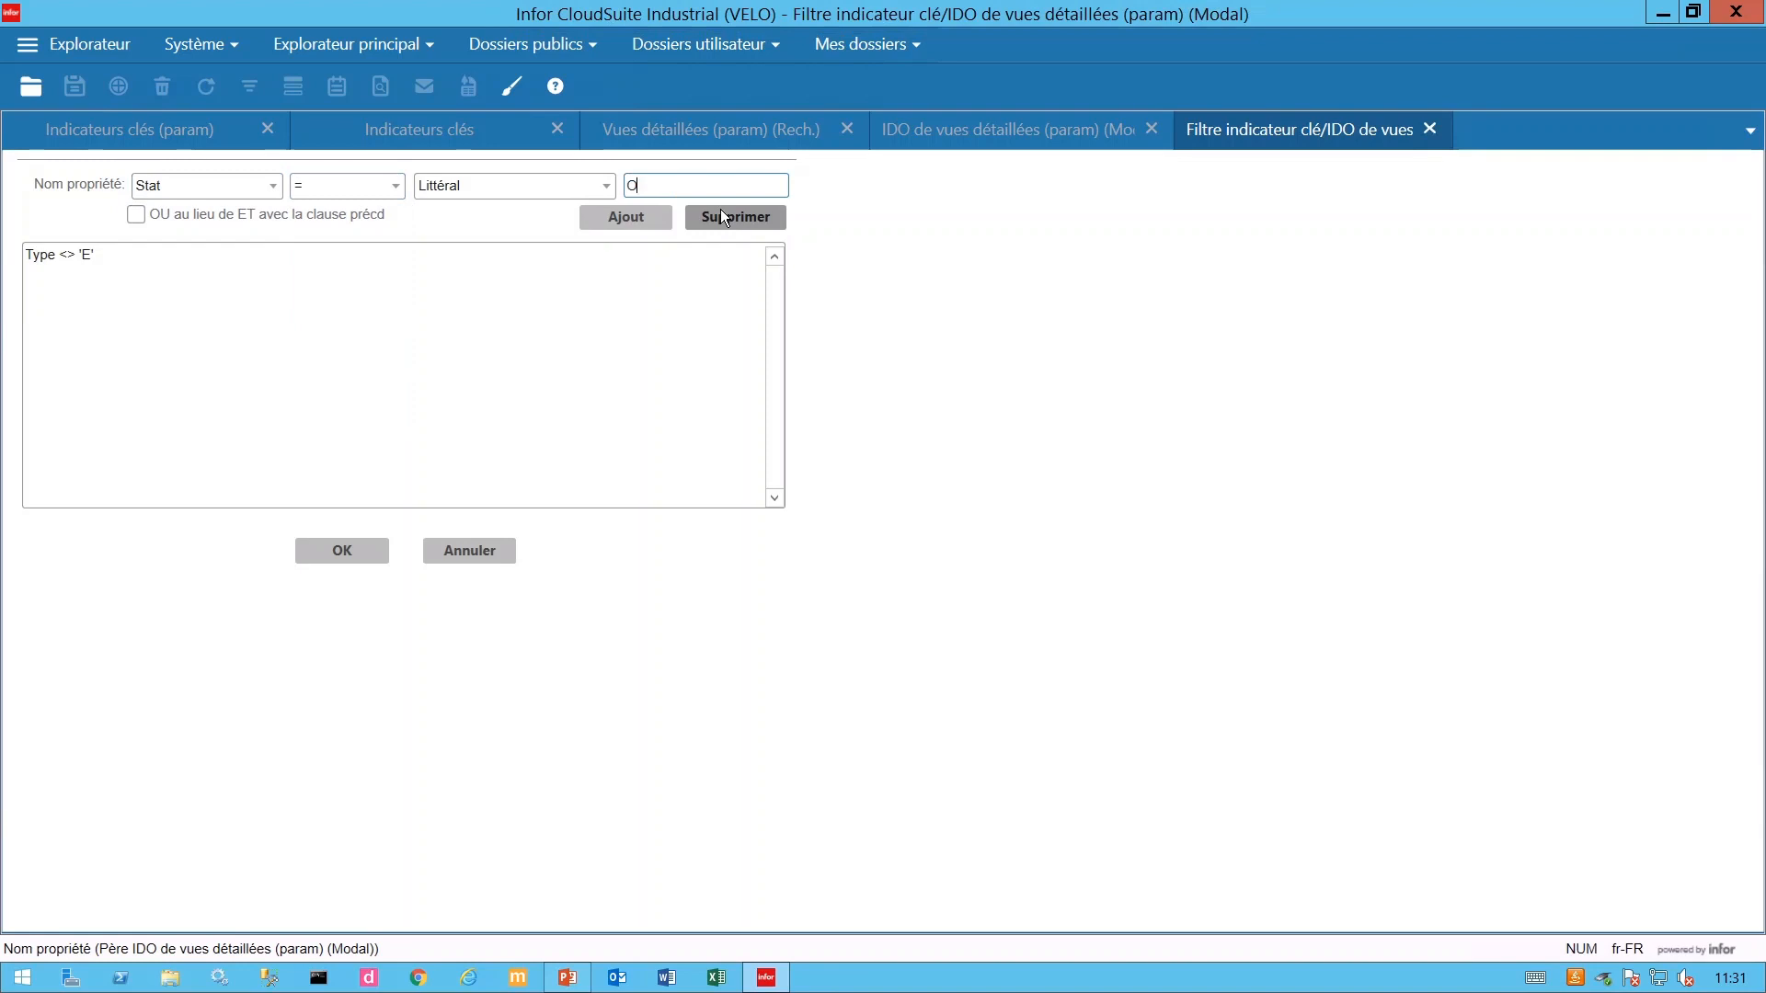
{"action": "left_click", "coordinate": [618, 230]}
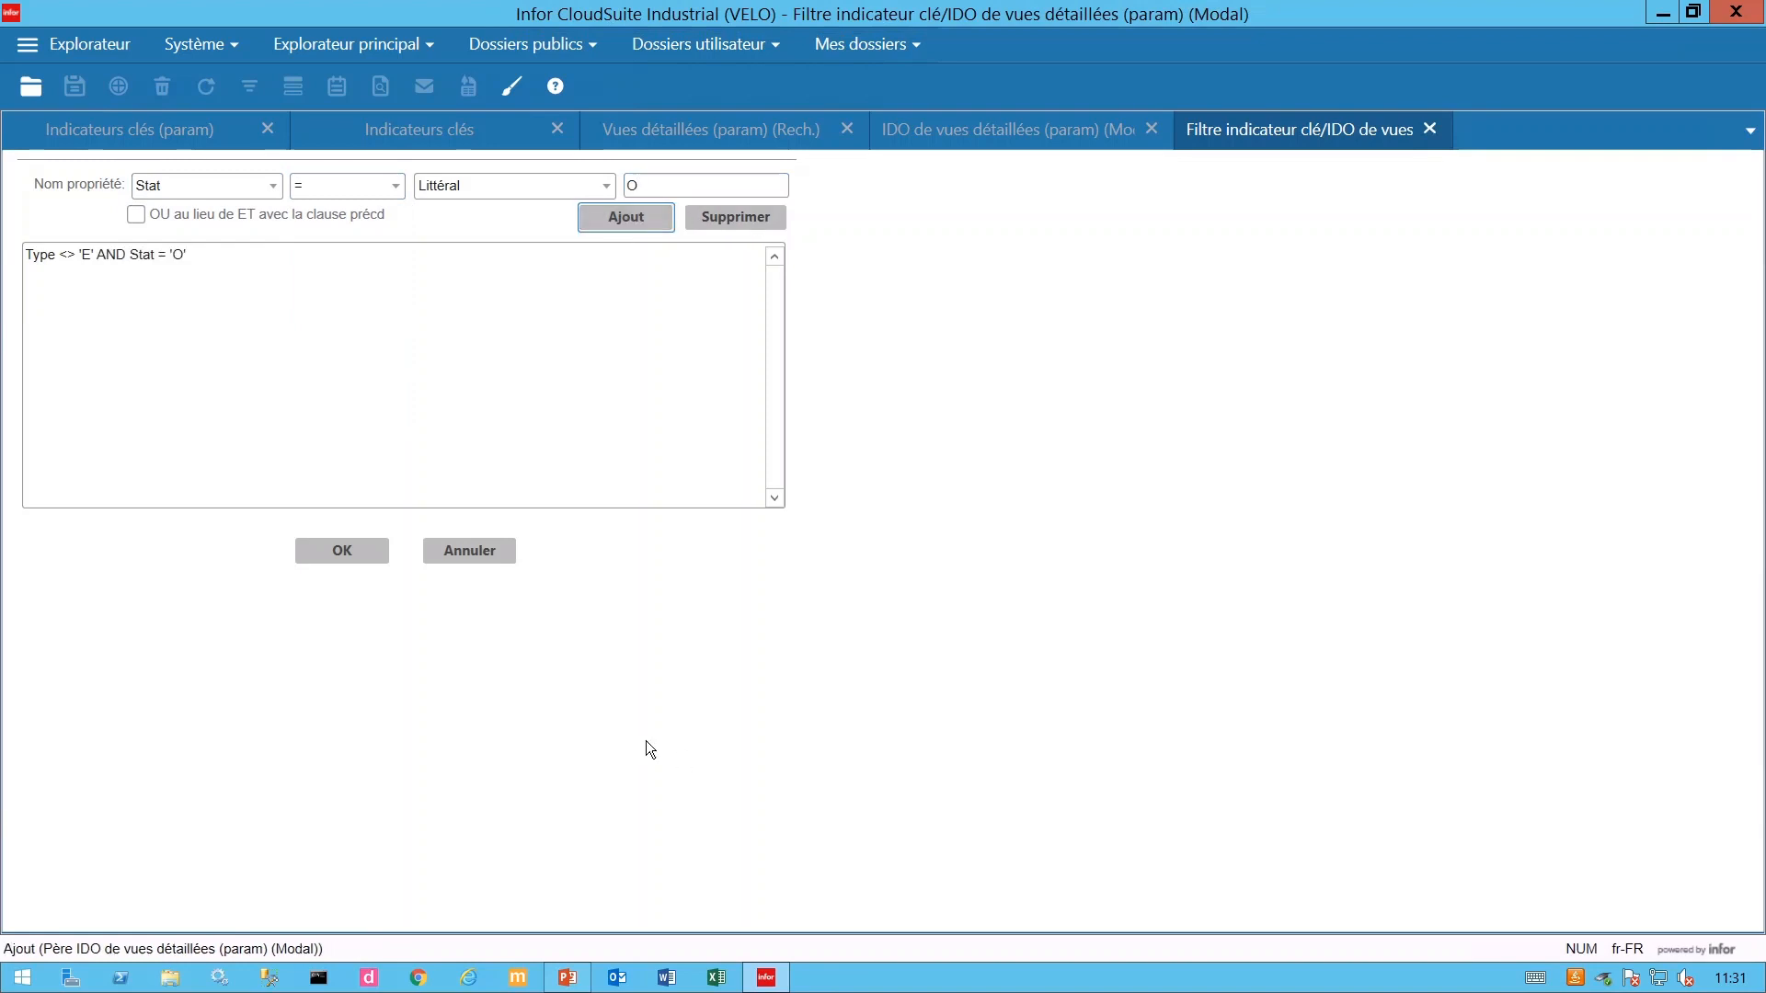
{"action": "left_click", "coordinate": [355, 556]}
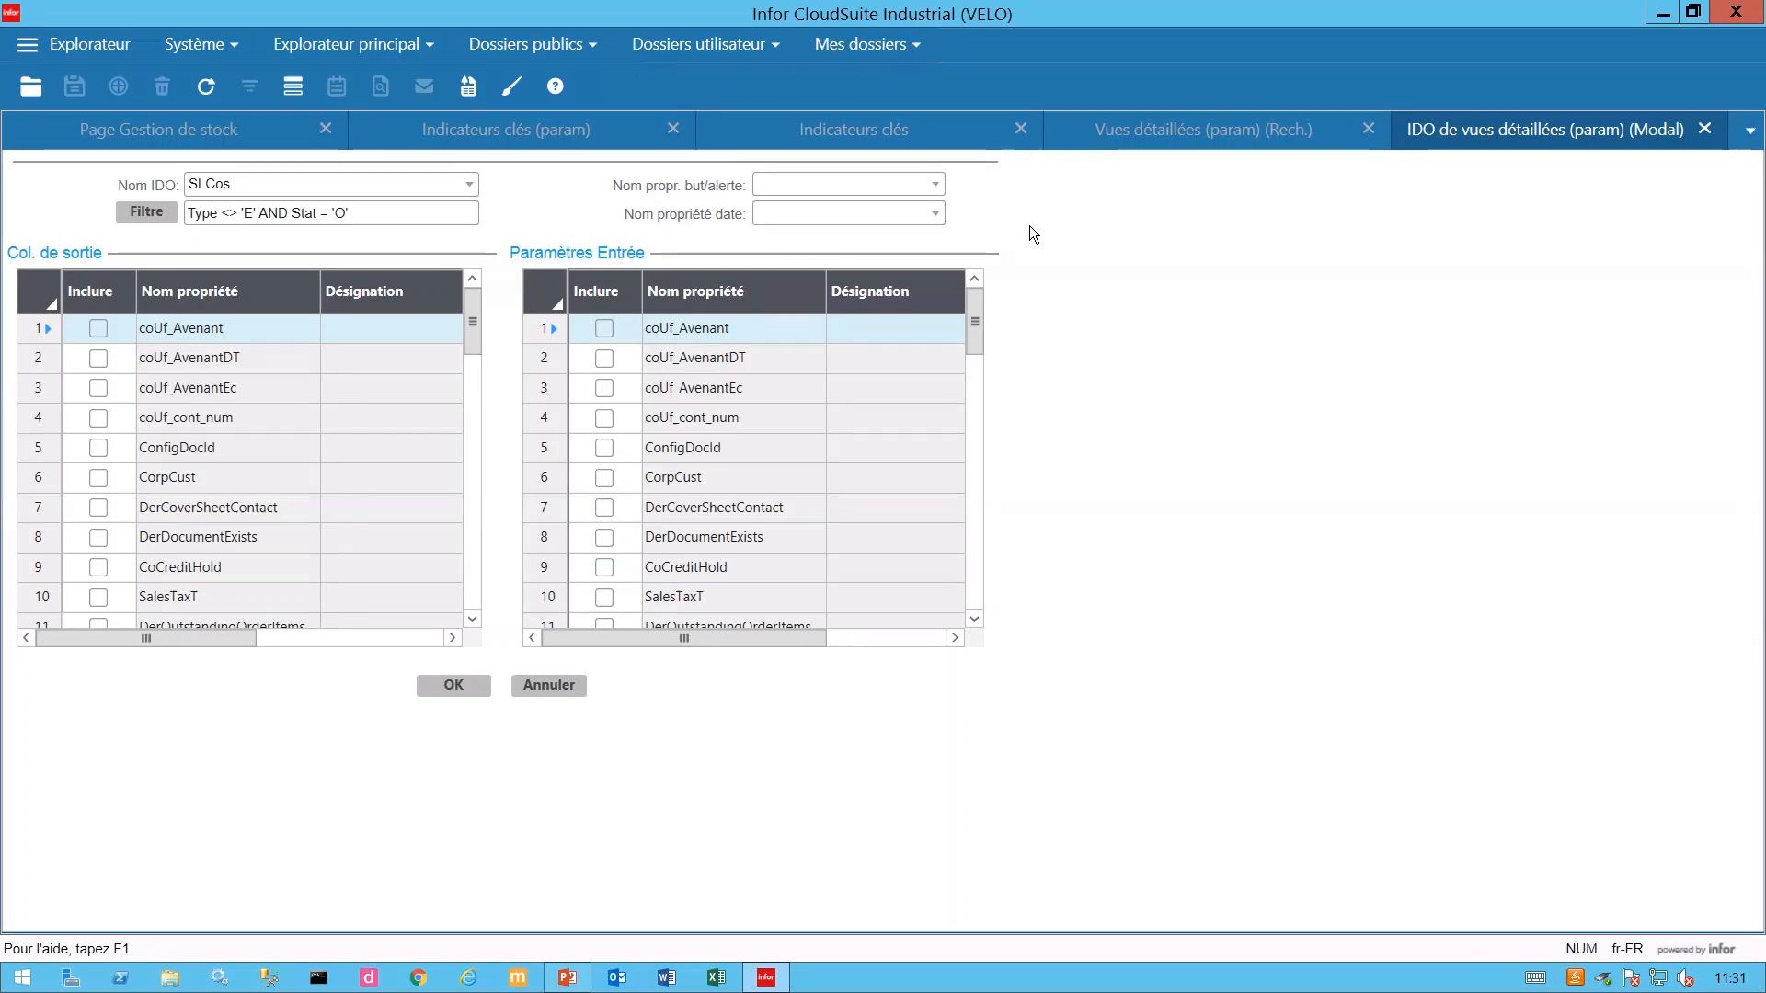
Set OrderDate as the detailed view's date property and accept the IDO settings.
{"action": "left_click", "coordinate": [935, 212]}
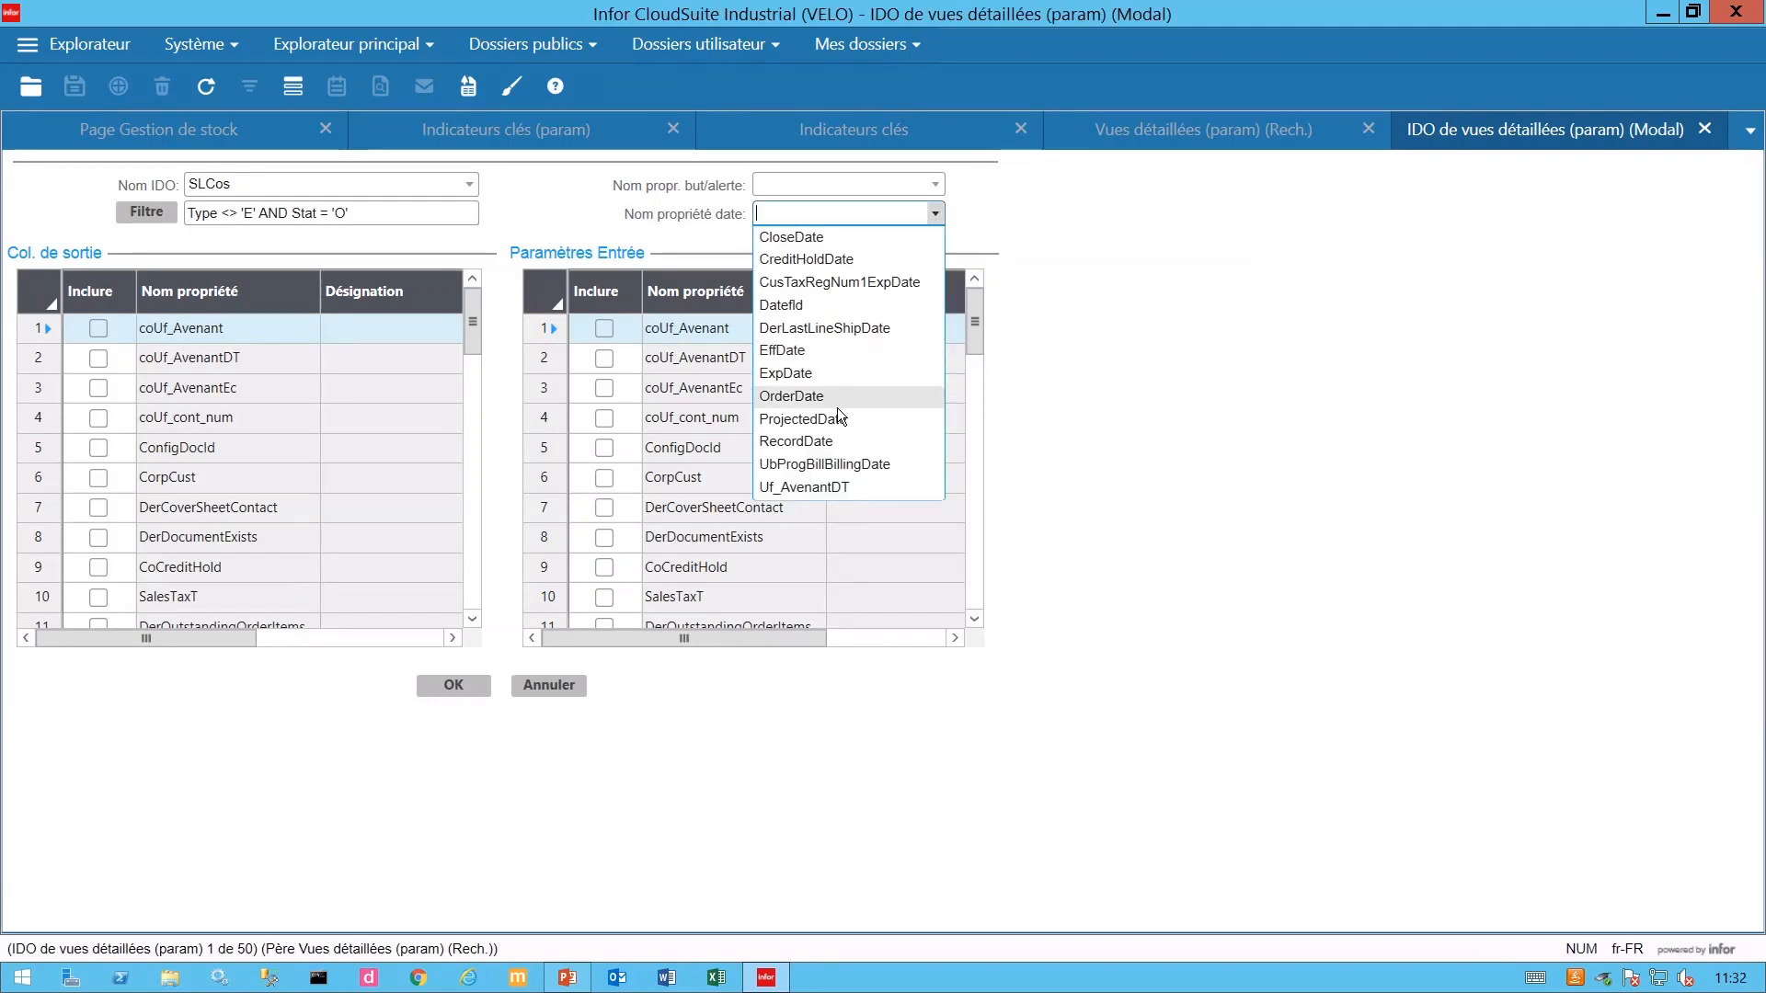
{"action": "left_click", "coordinate": [806, 402]}
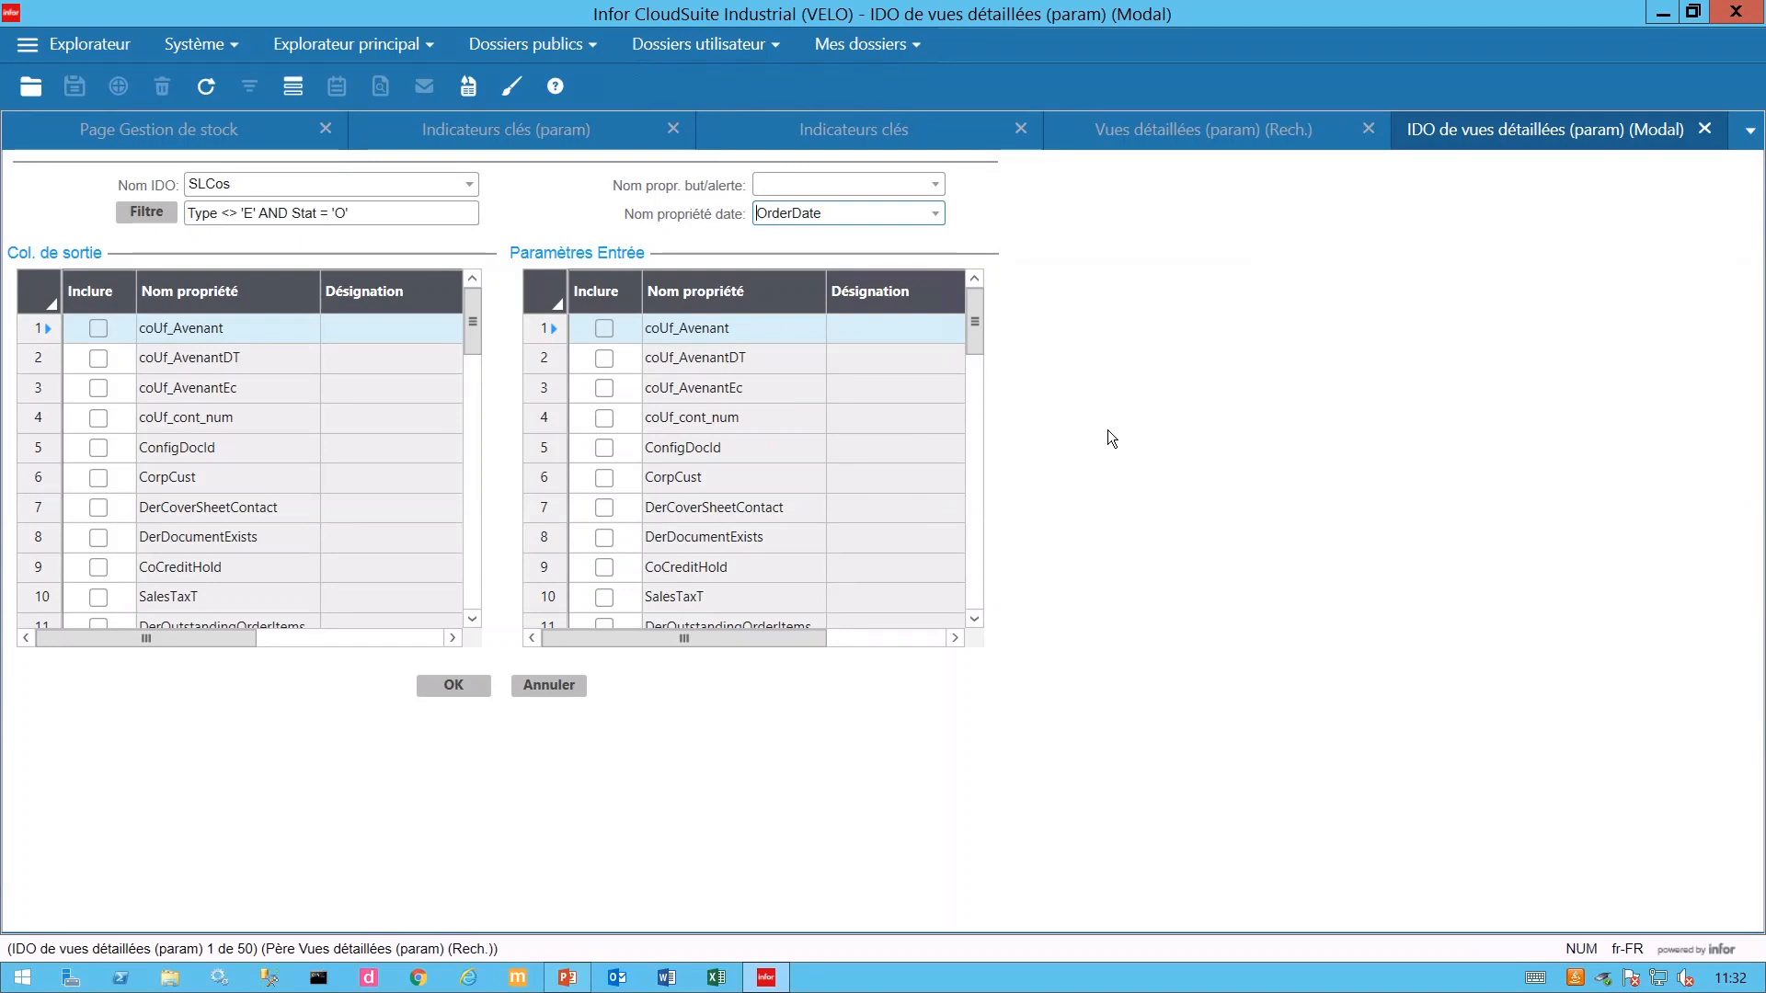
{"action": "left_click", "coordinate": [465, 686]}
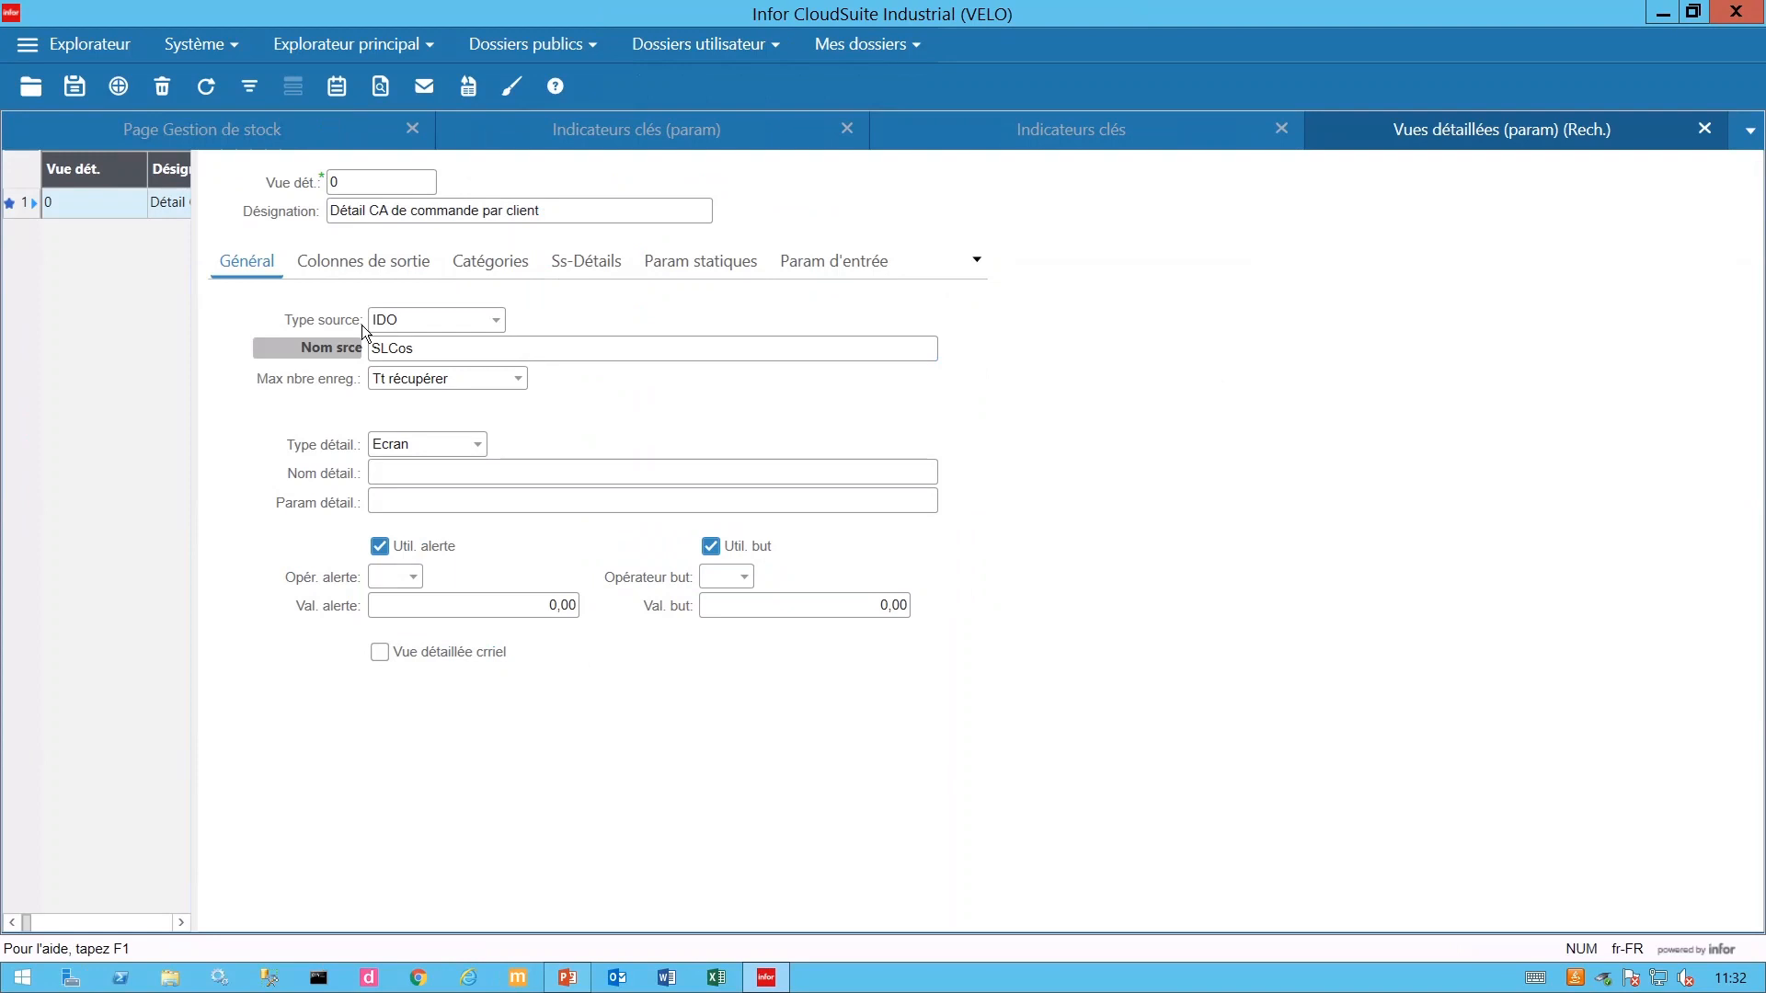
{"action": "left_click", "coordinate": [383, 348]}
{"action": "left_click", "coordinate": [415, 577]}
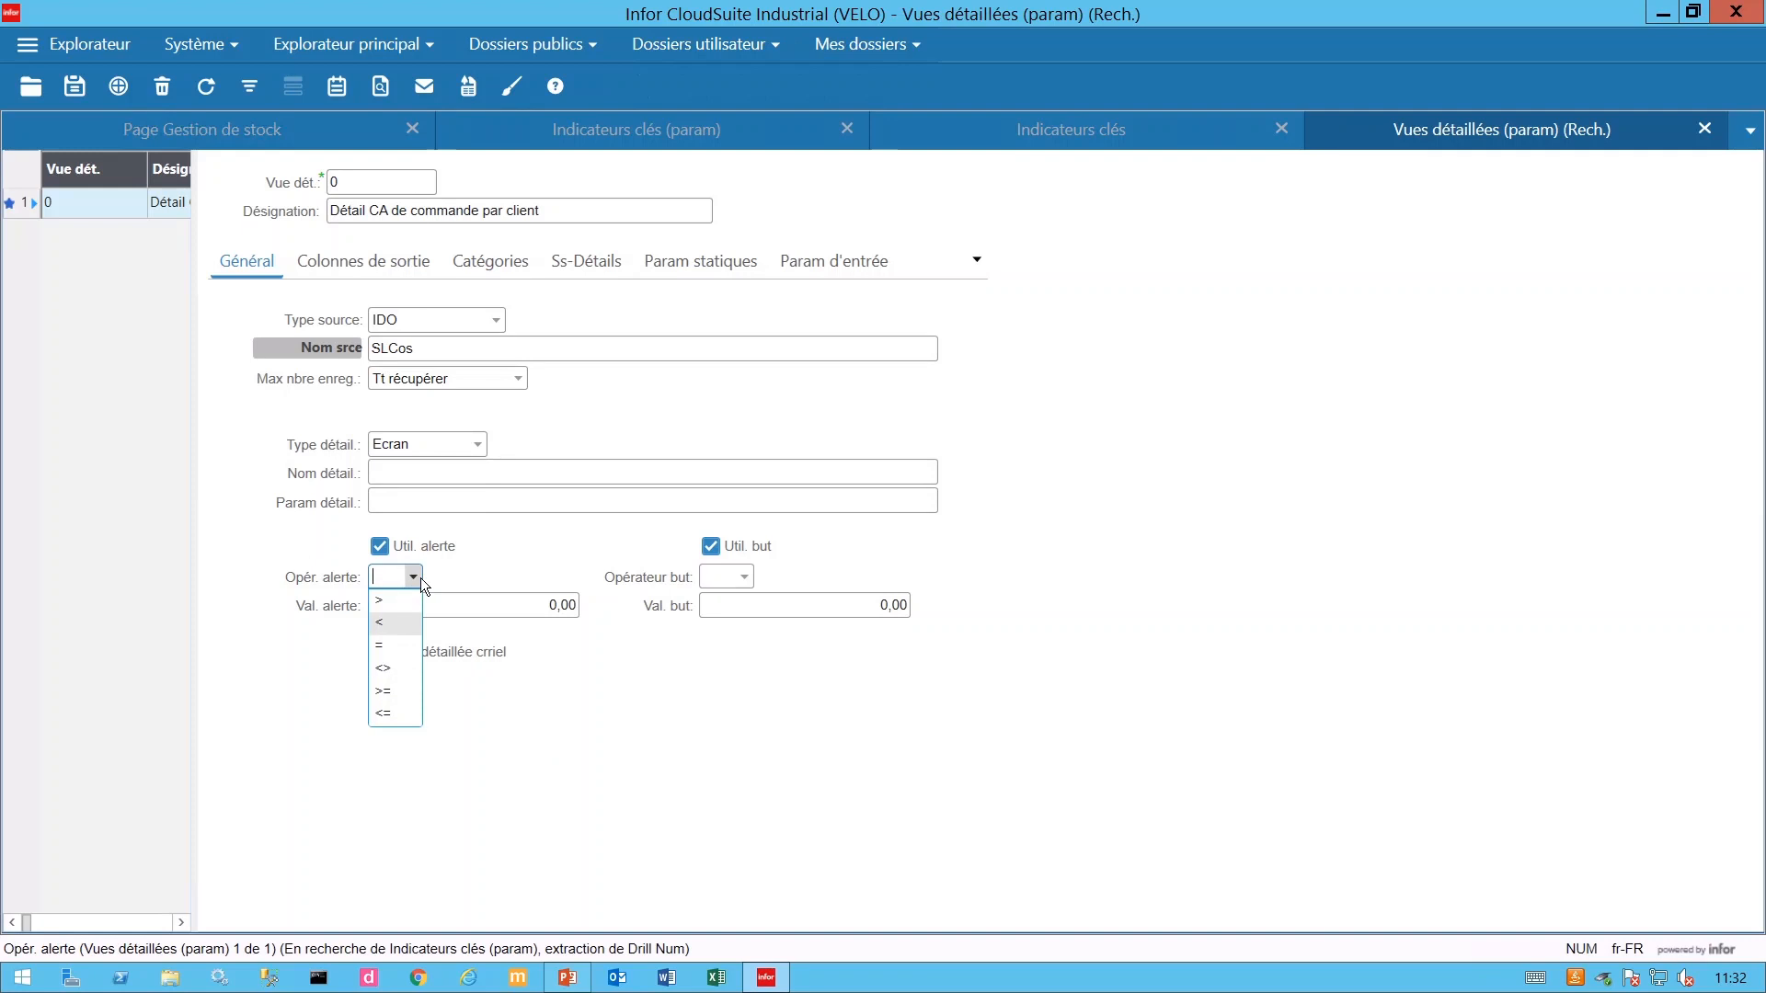
{"action": "left_click", "coordinate": [427, 577]}
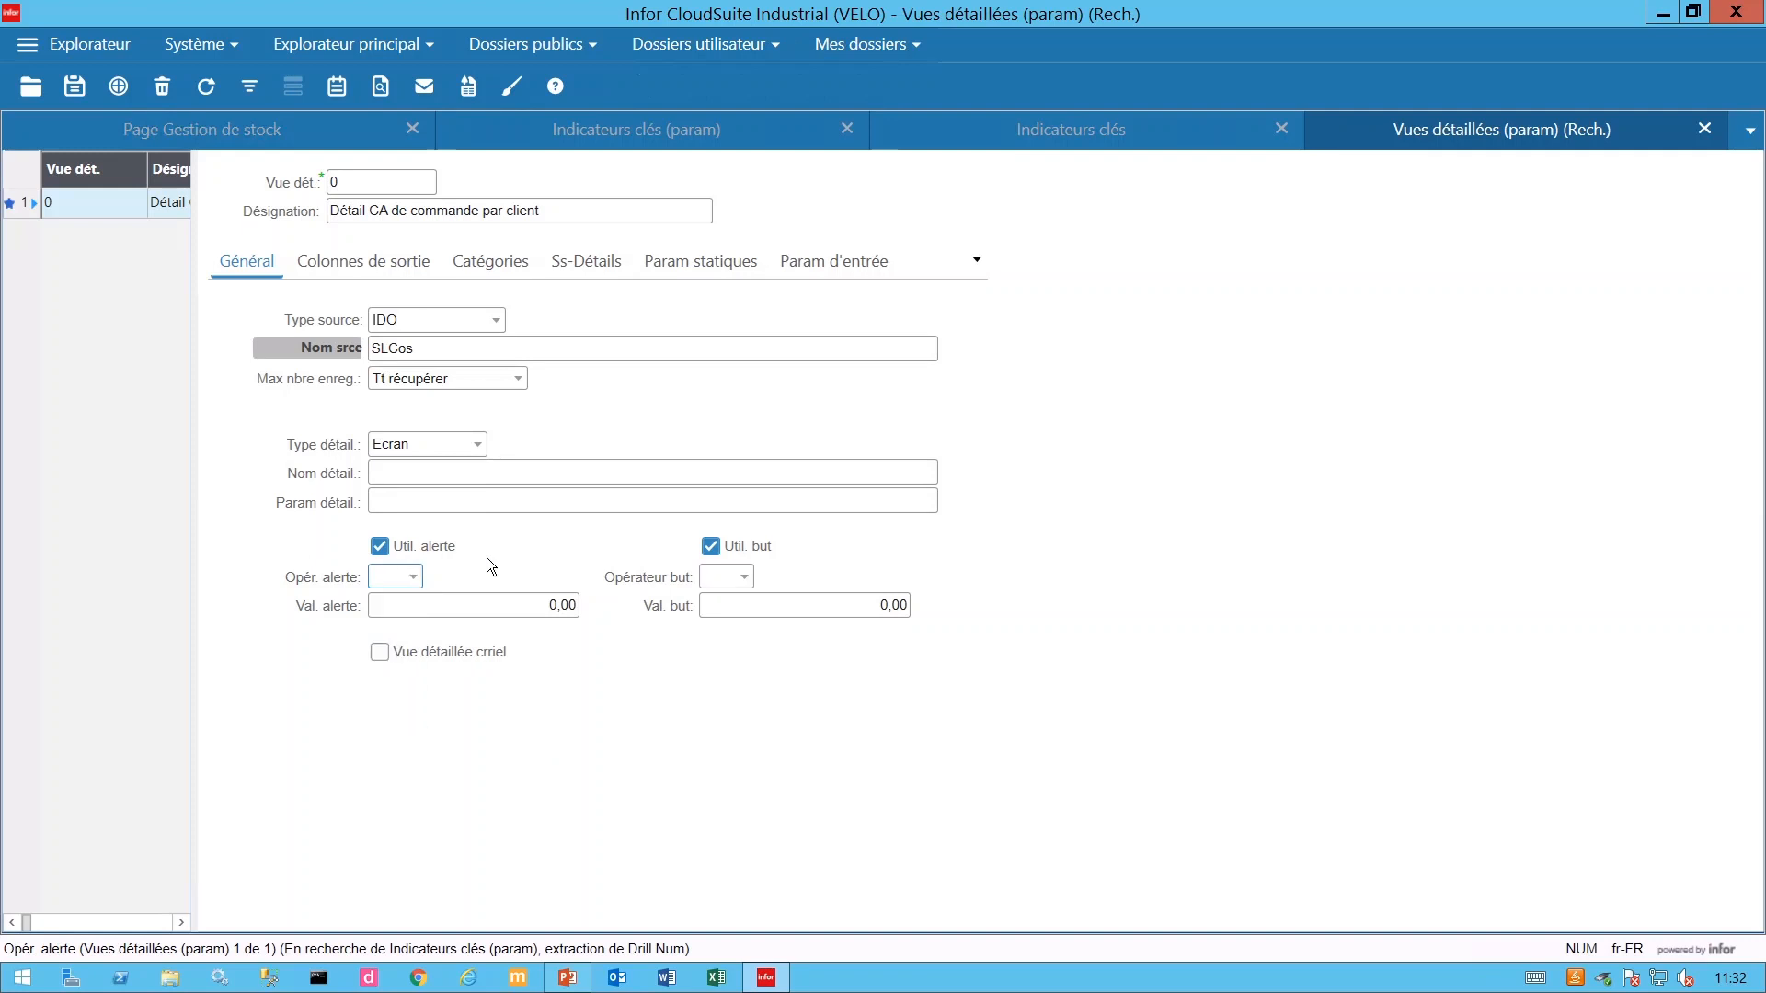
Add the CustNum property as the first output column of the detailed view.
{"action": "left_click", "coordinate": [389, 267]}
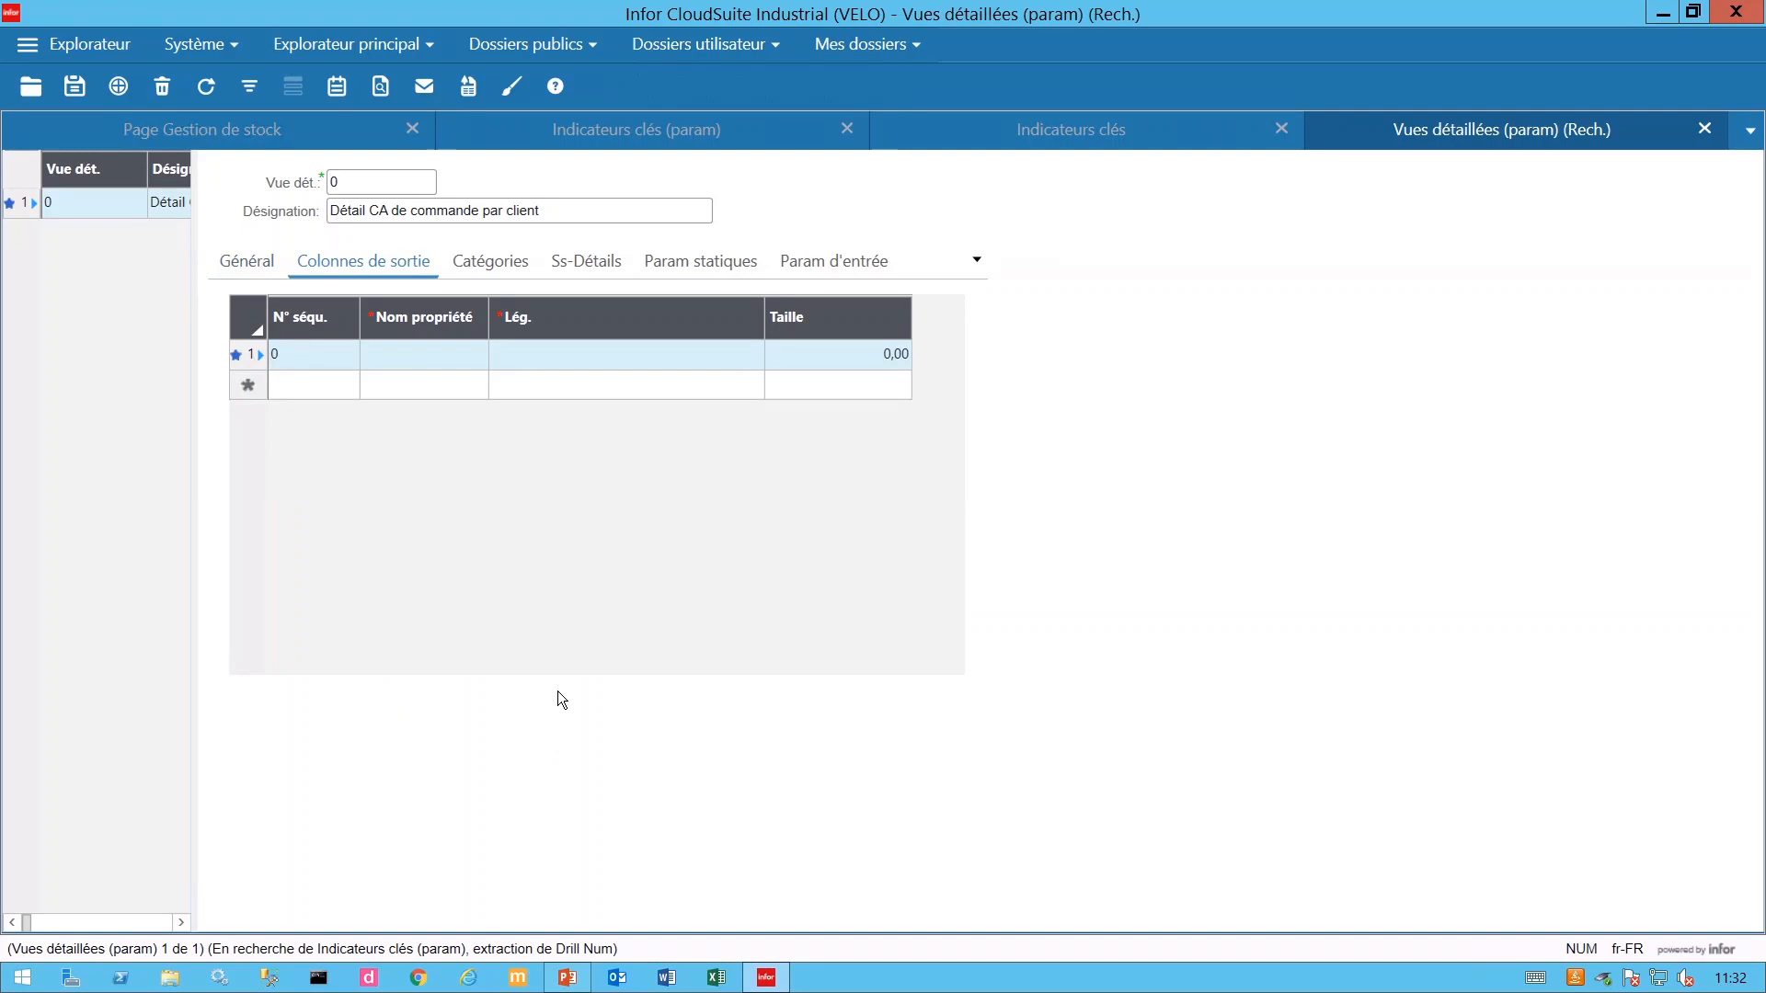
{"action": "left_click", "coordinate": [401, 351]}
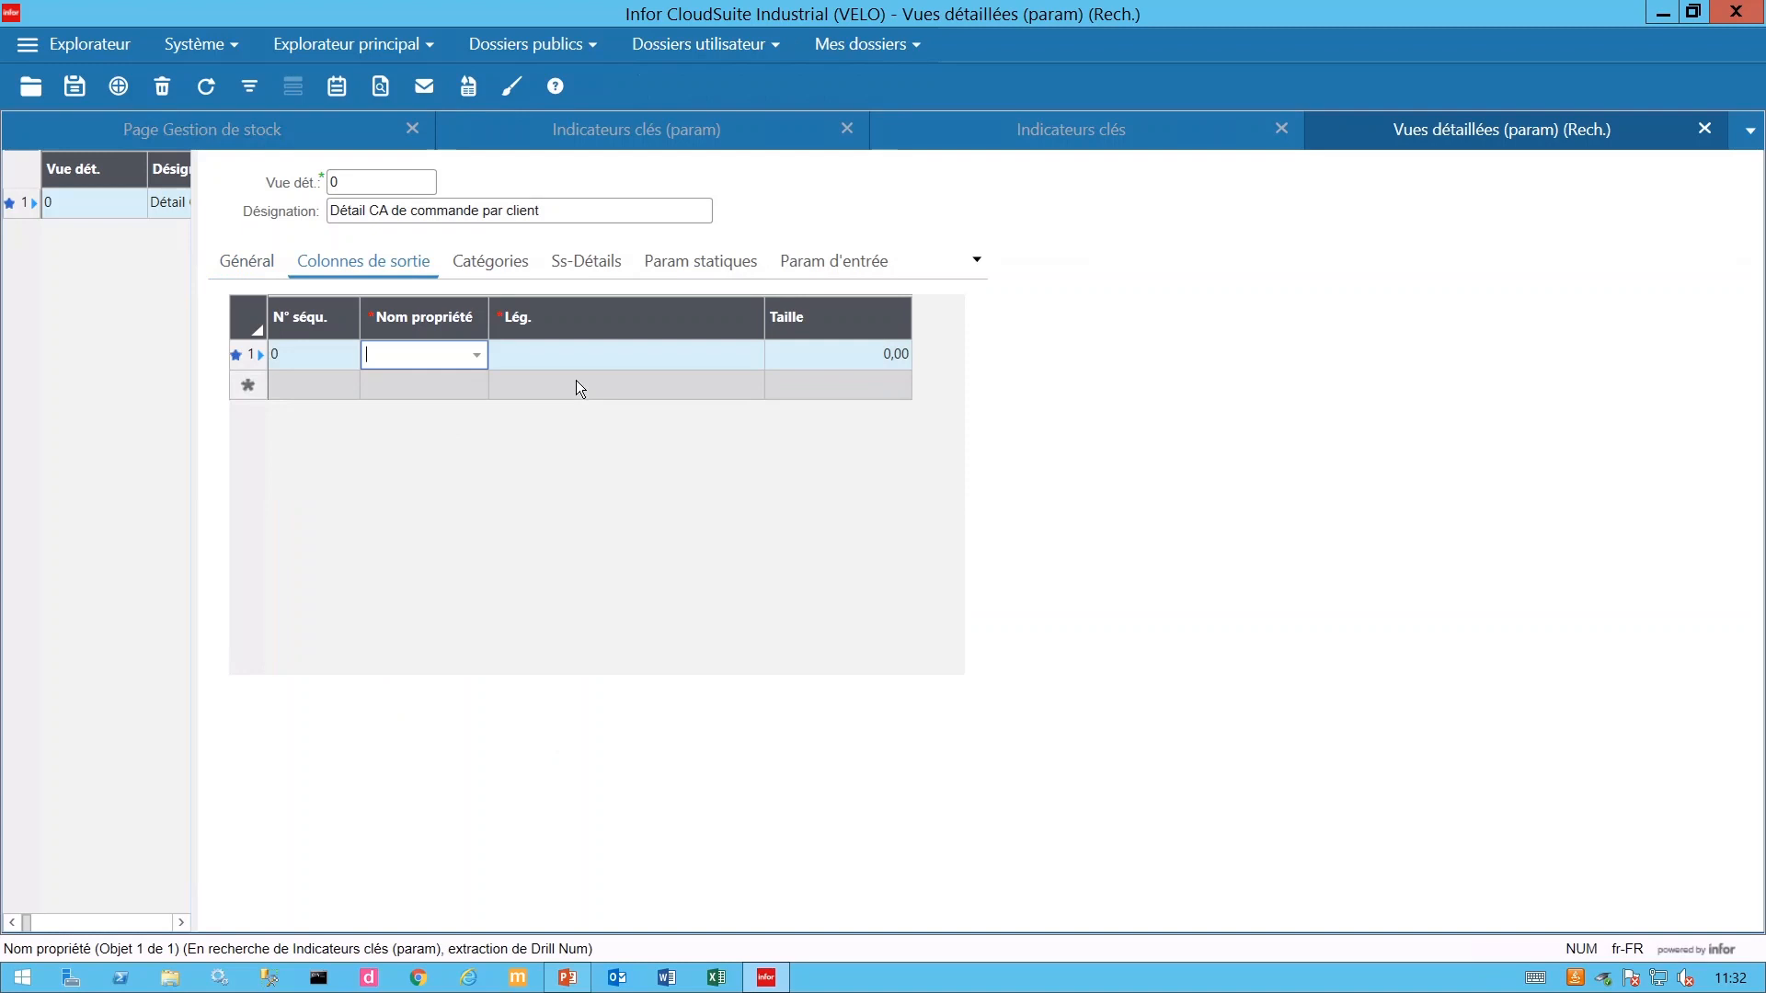
{"action": "type", "text": "custnum"}
{"action": "key", "text": "Tab"}
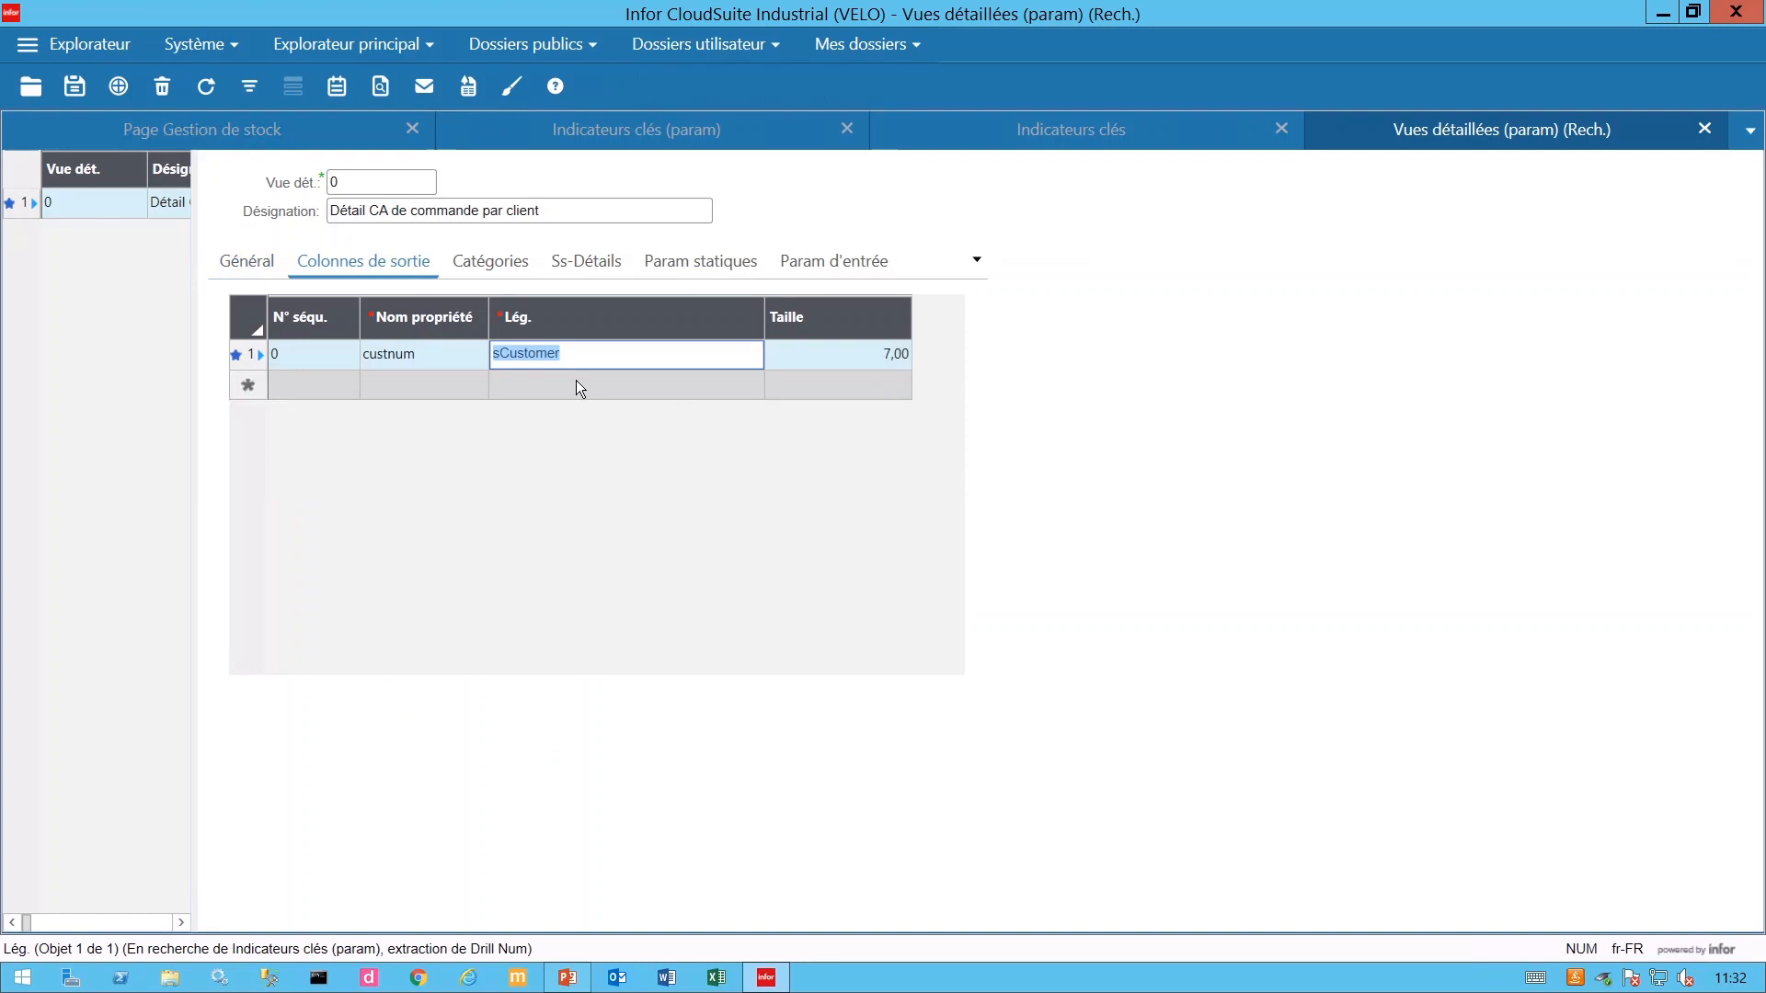
Add the CoNum and Price properties as the second and third output columns and save the detailed view.
{"action": "left_click", "coordinate": [417, 385]}
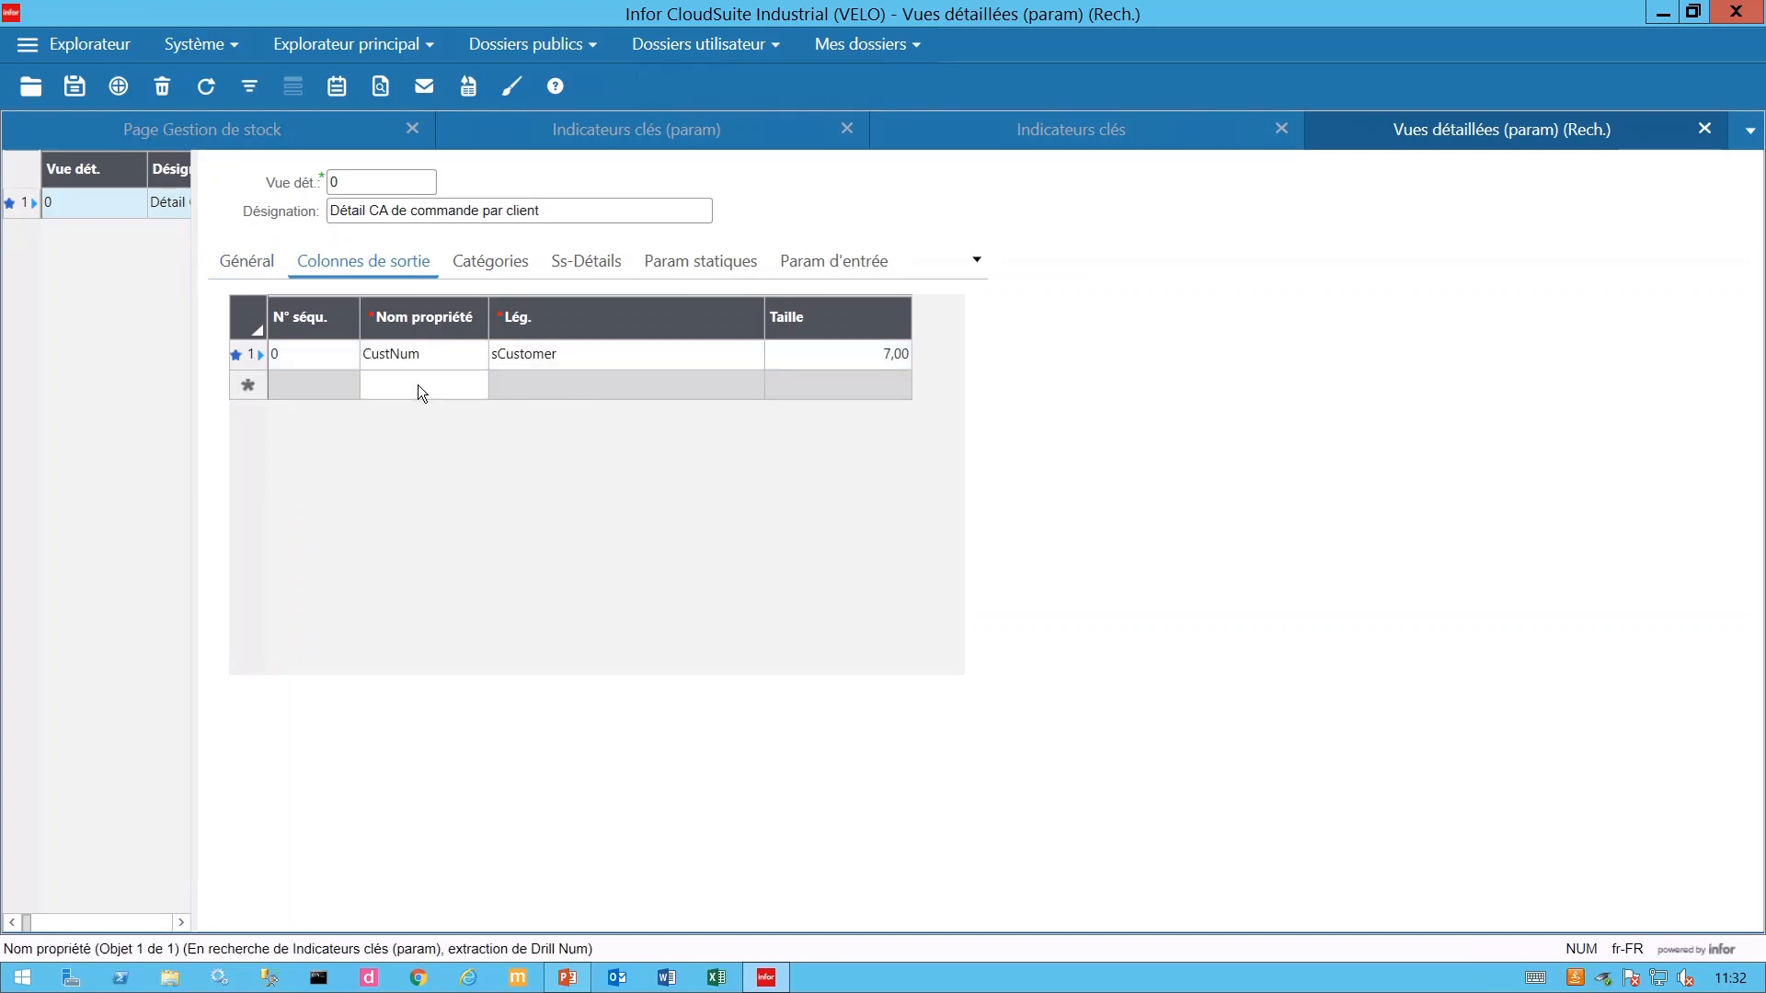
{"action": "type", "text": "CO"}
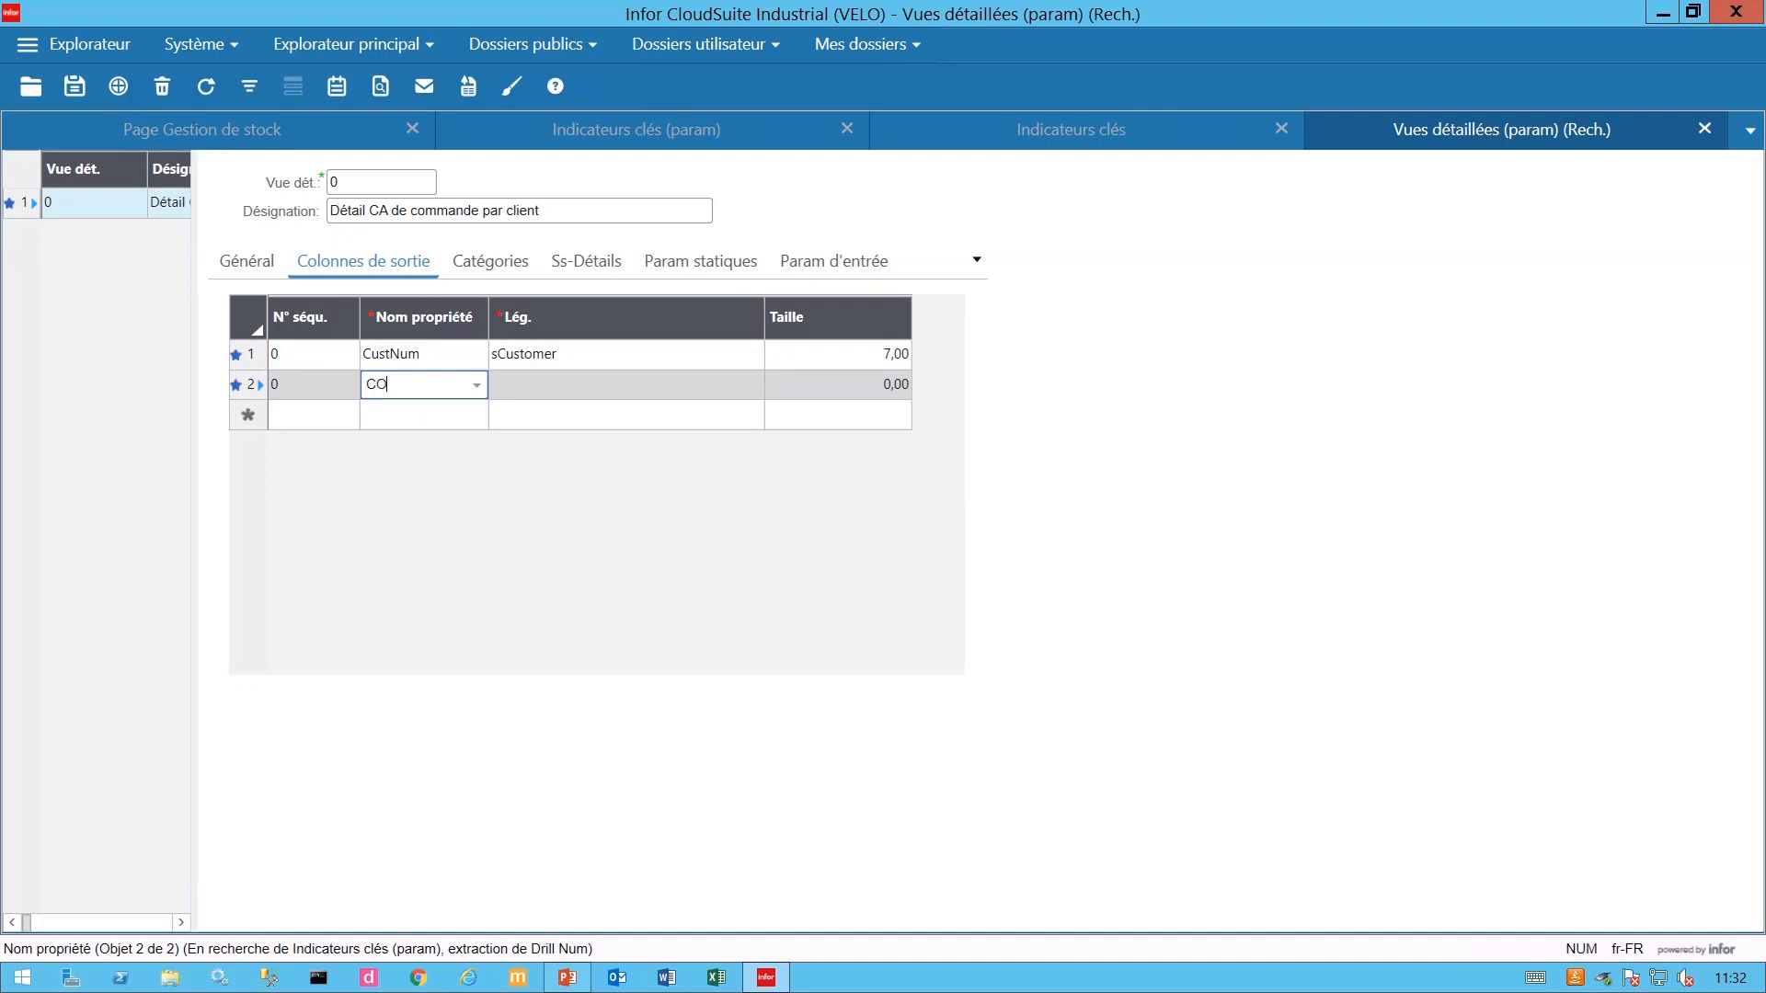
{"action": "key", "text": "BackSpace"}
{"action": "type", "text": "oNum"}
{"action": "key", "text": "Tab"}
{"action": "key", "text": "Tab"}
{"action": "key", "text": "Tab"}
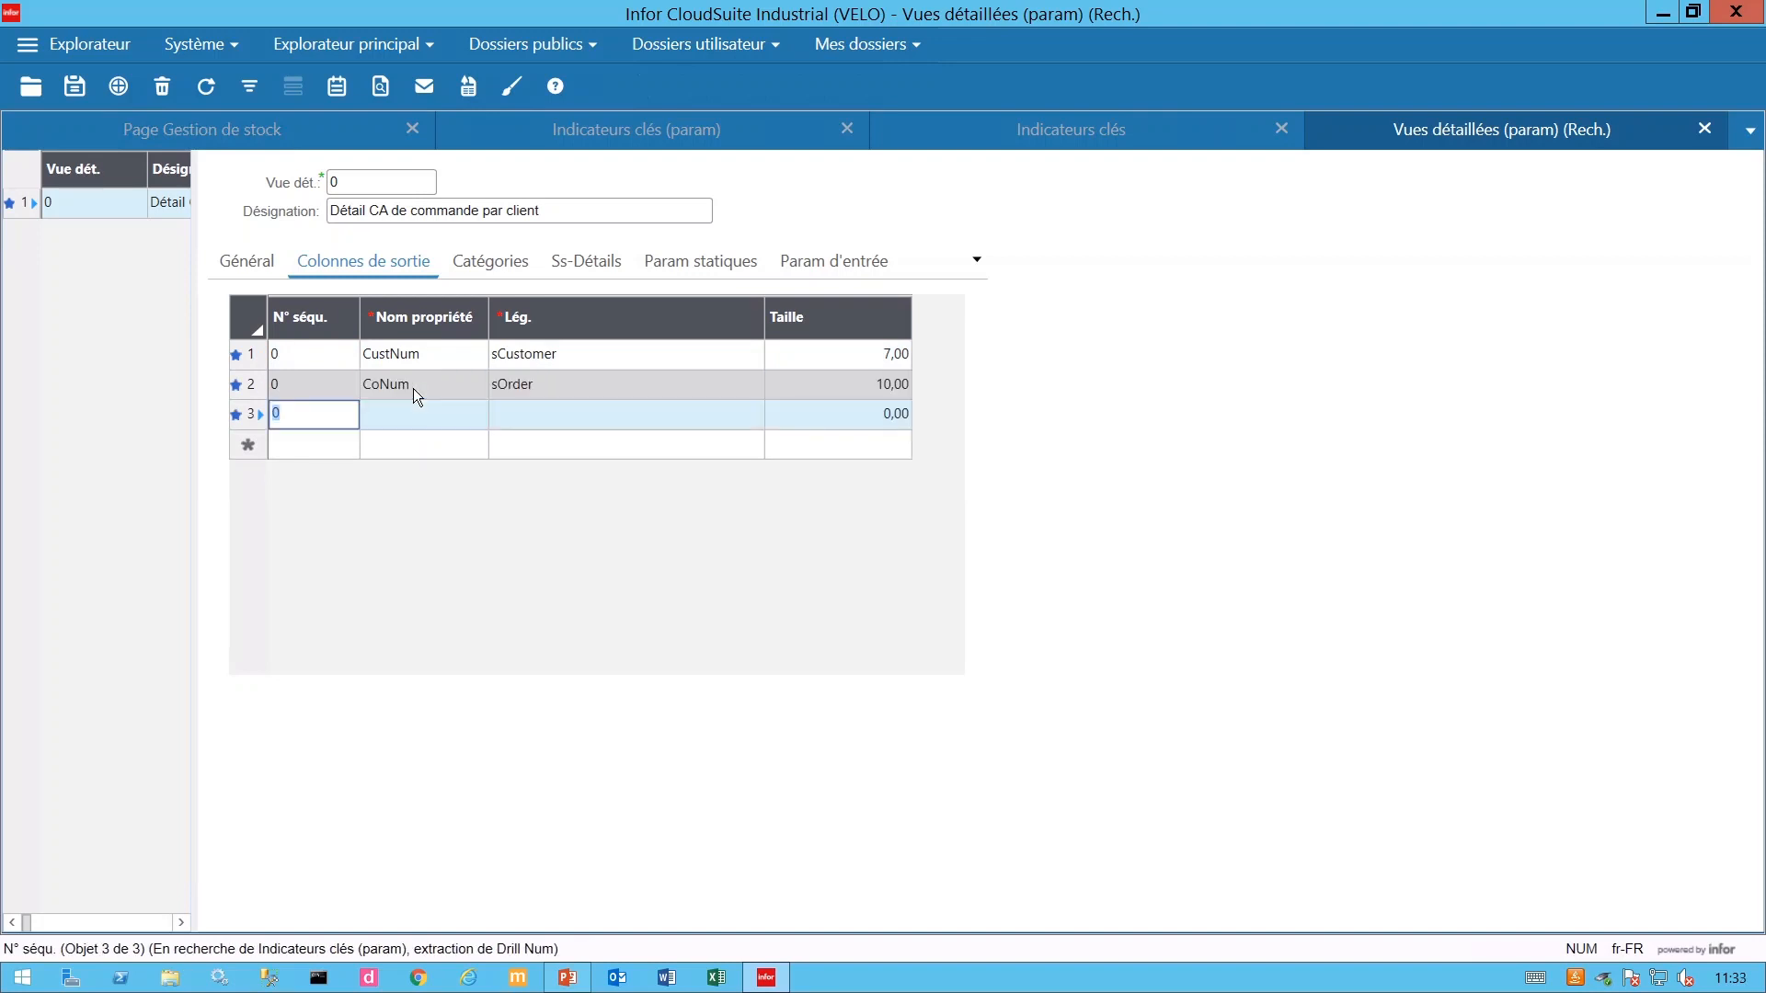
{"action": "key", "text": "Tab"}
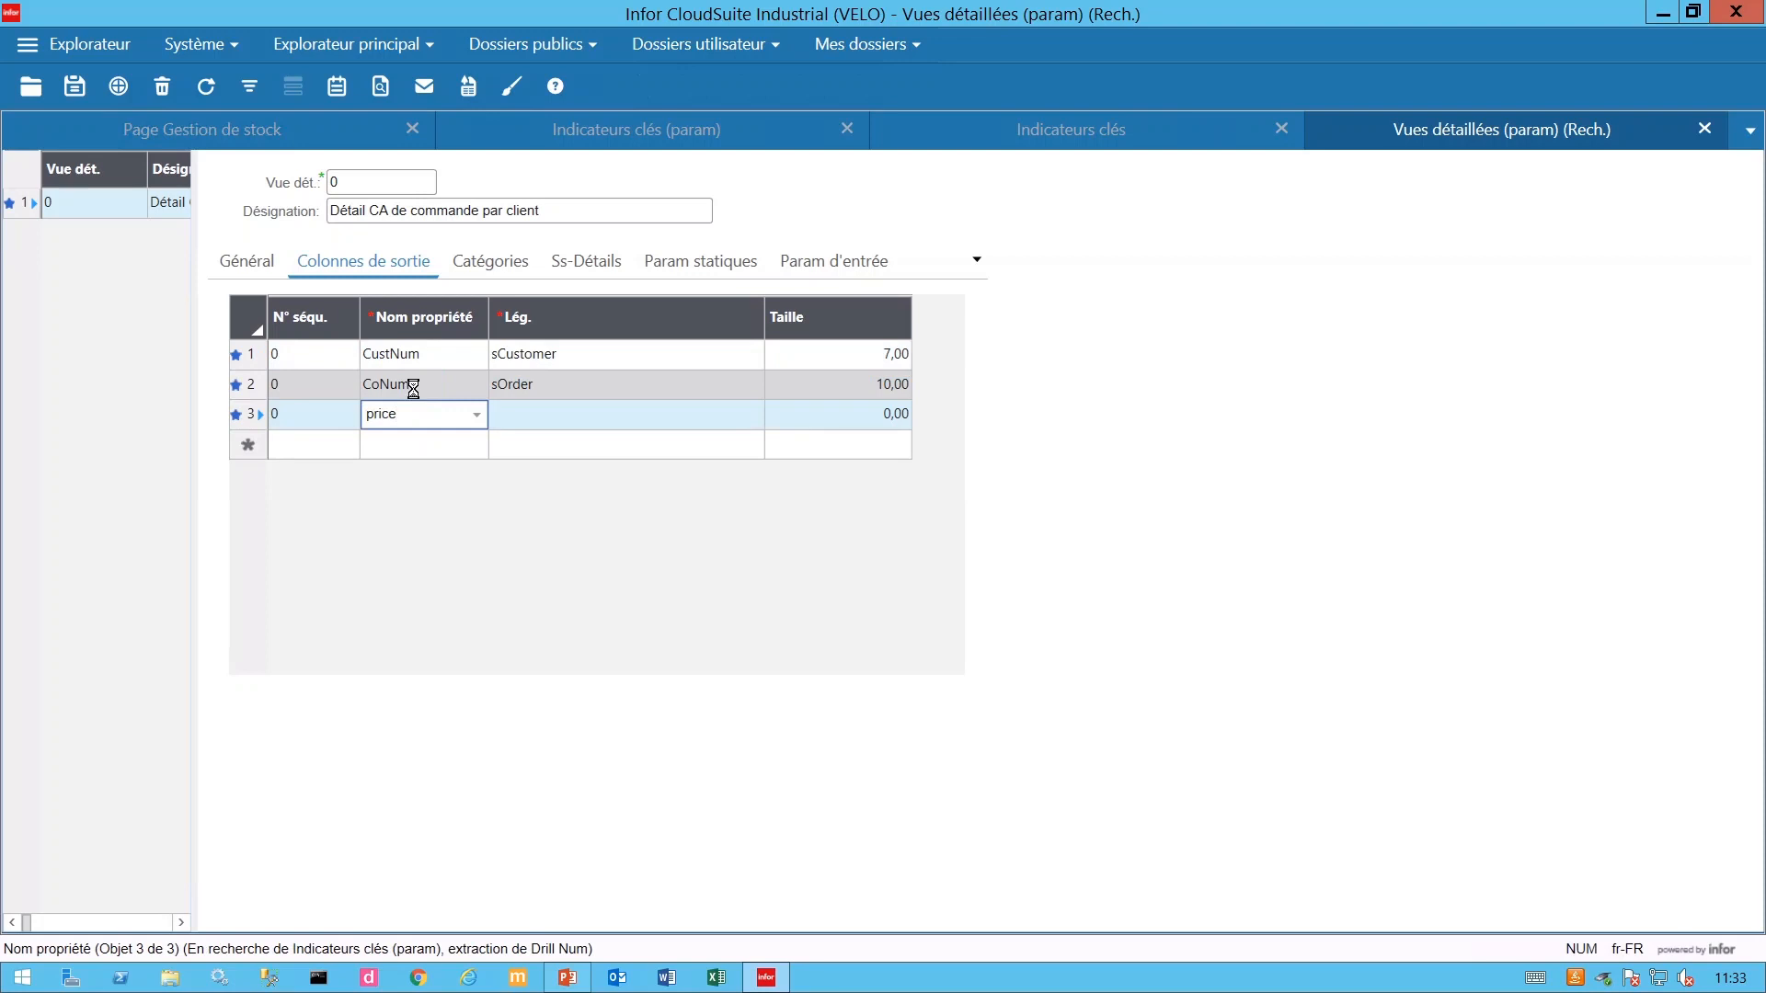
{"action": "left_click", "coordinate": [75, 89]}
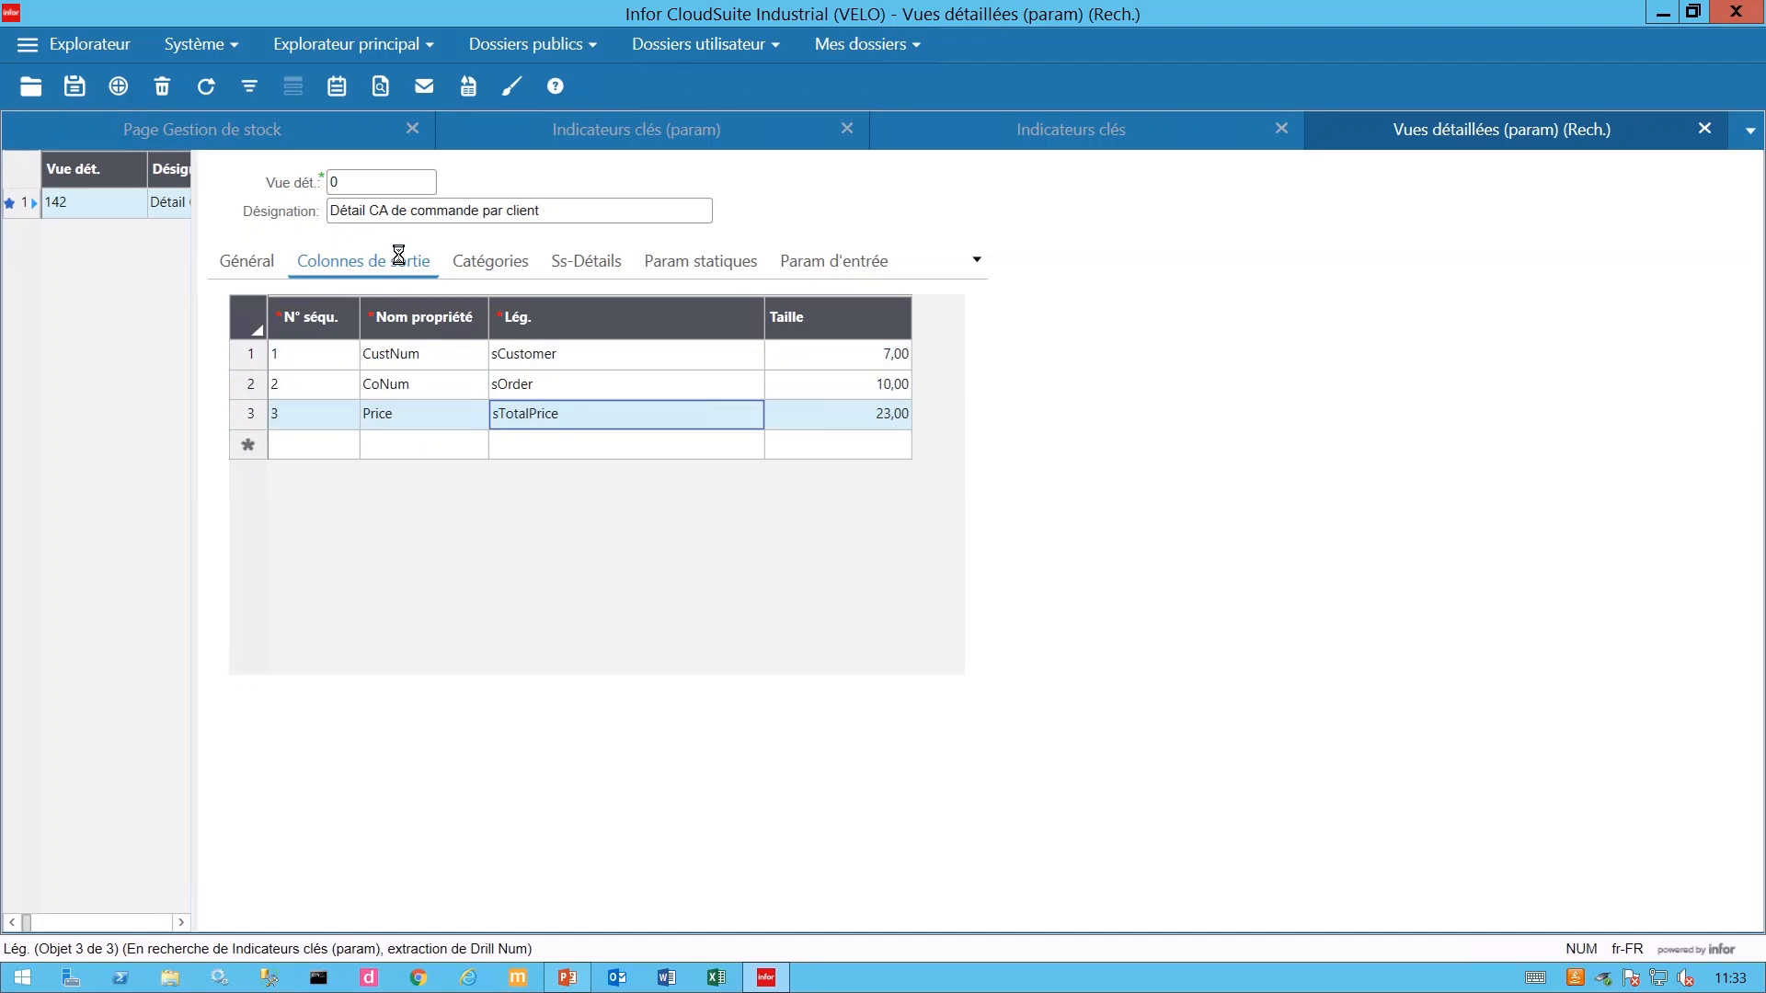
Assign the Webinar category to the detailed view and save it.
{"action": "left_click", "coordinate": [509, 279]}
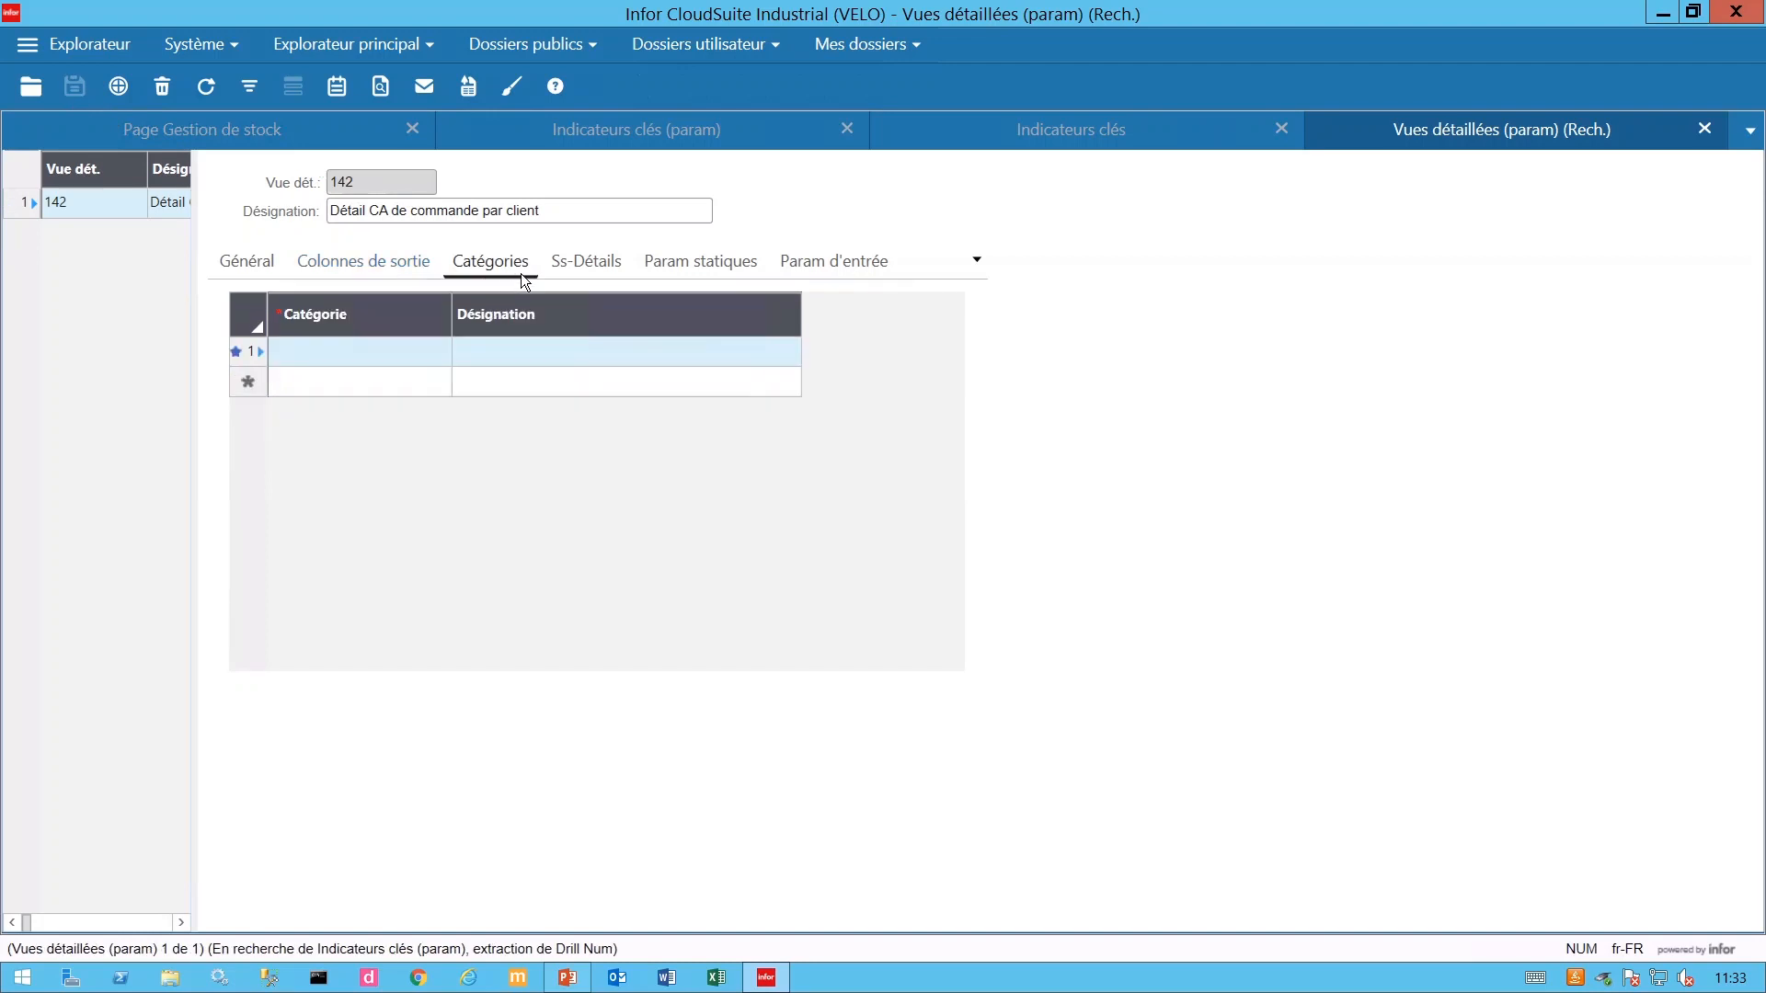
{"action": "left_click", "coordinate": [378, 353]}
{"action": "left_click", "coordinate": [442, 353]}
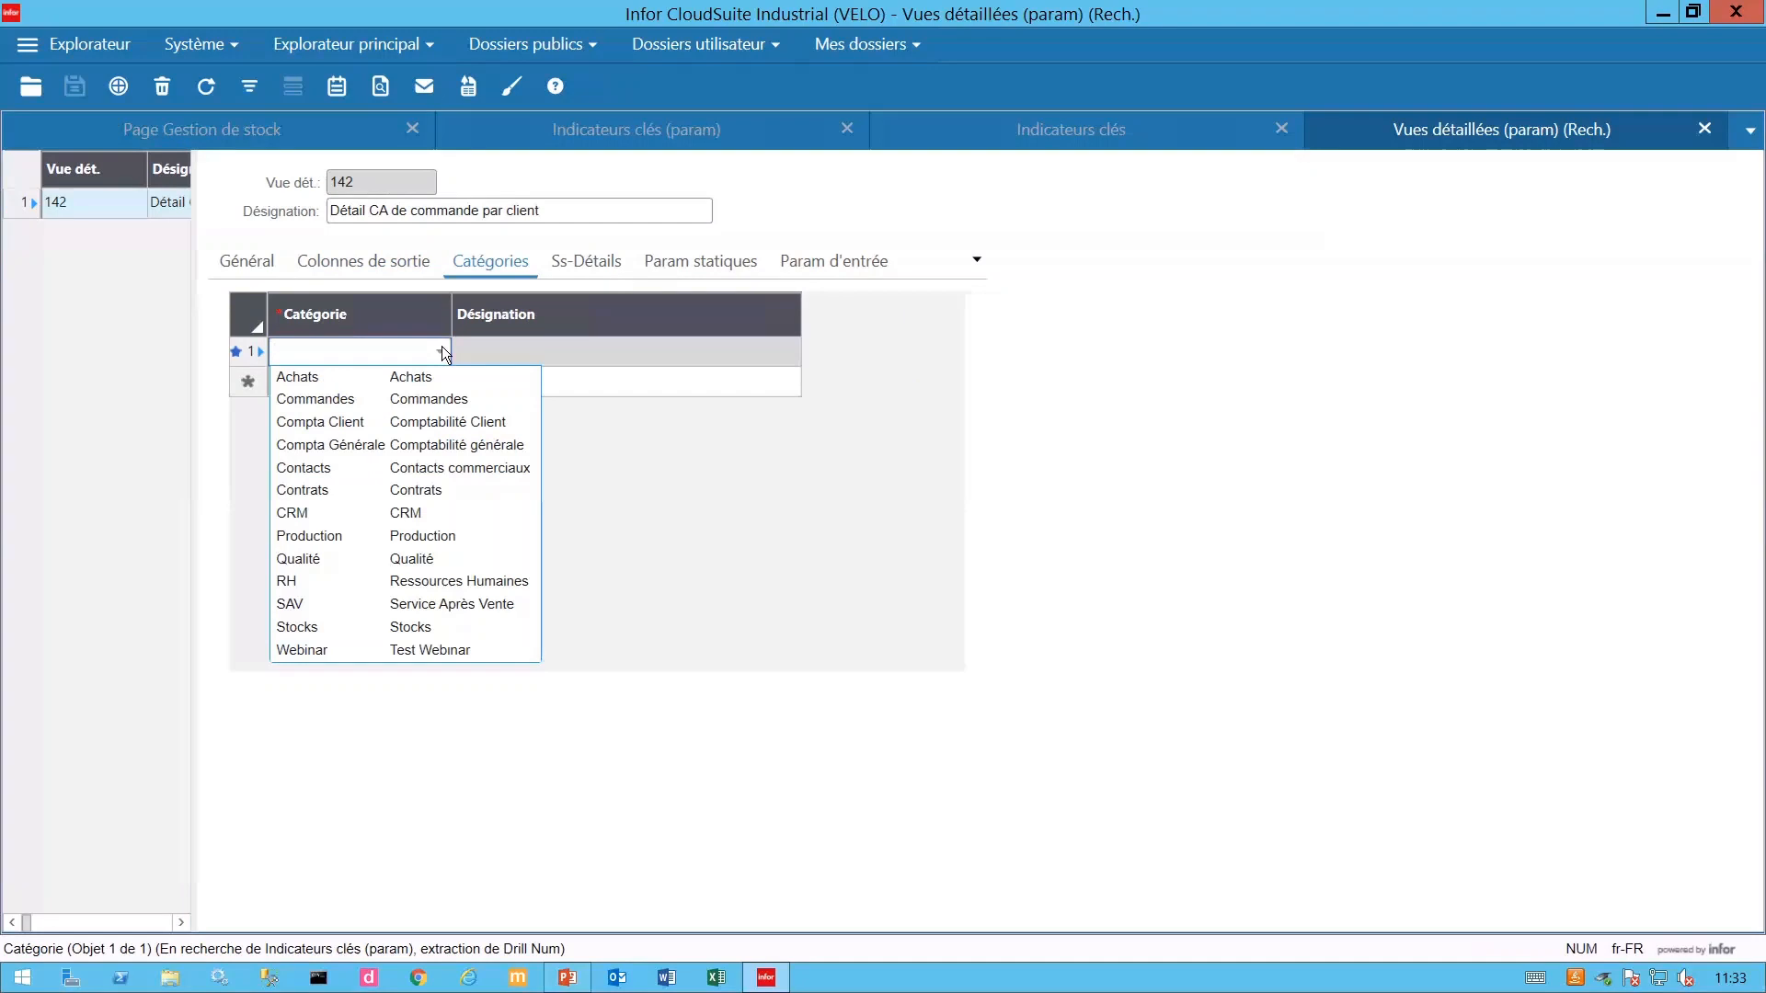
{"action": "left_click", "coordinate": [461, 655]}
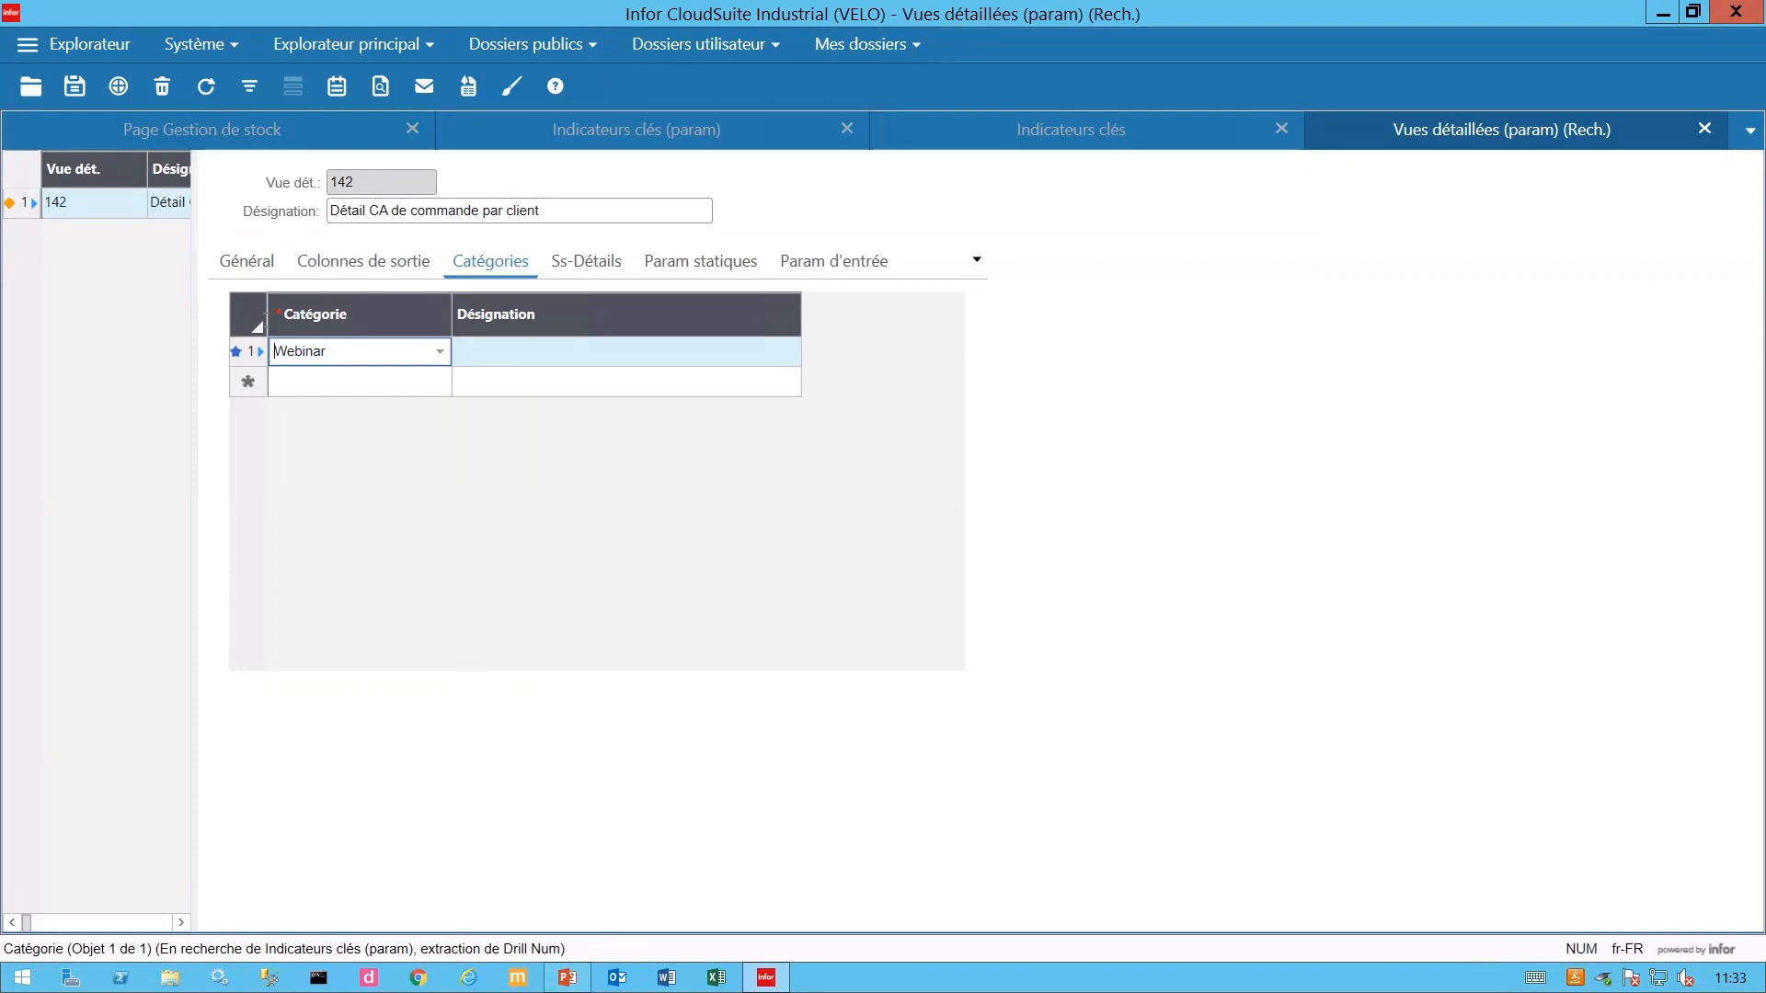
{"action": "left_click", "coordinate": [75, 89]}
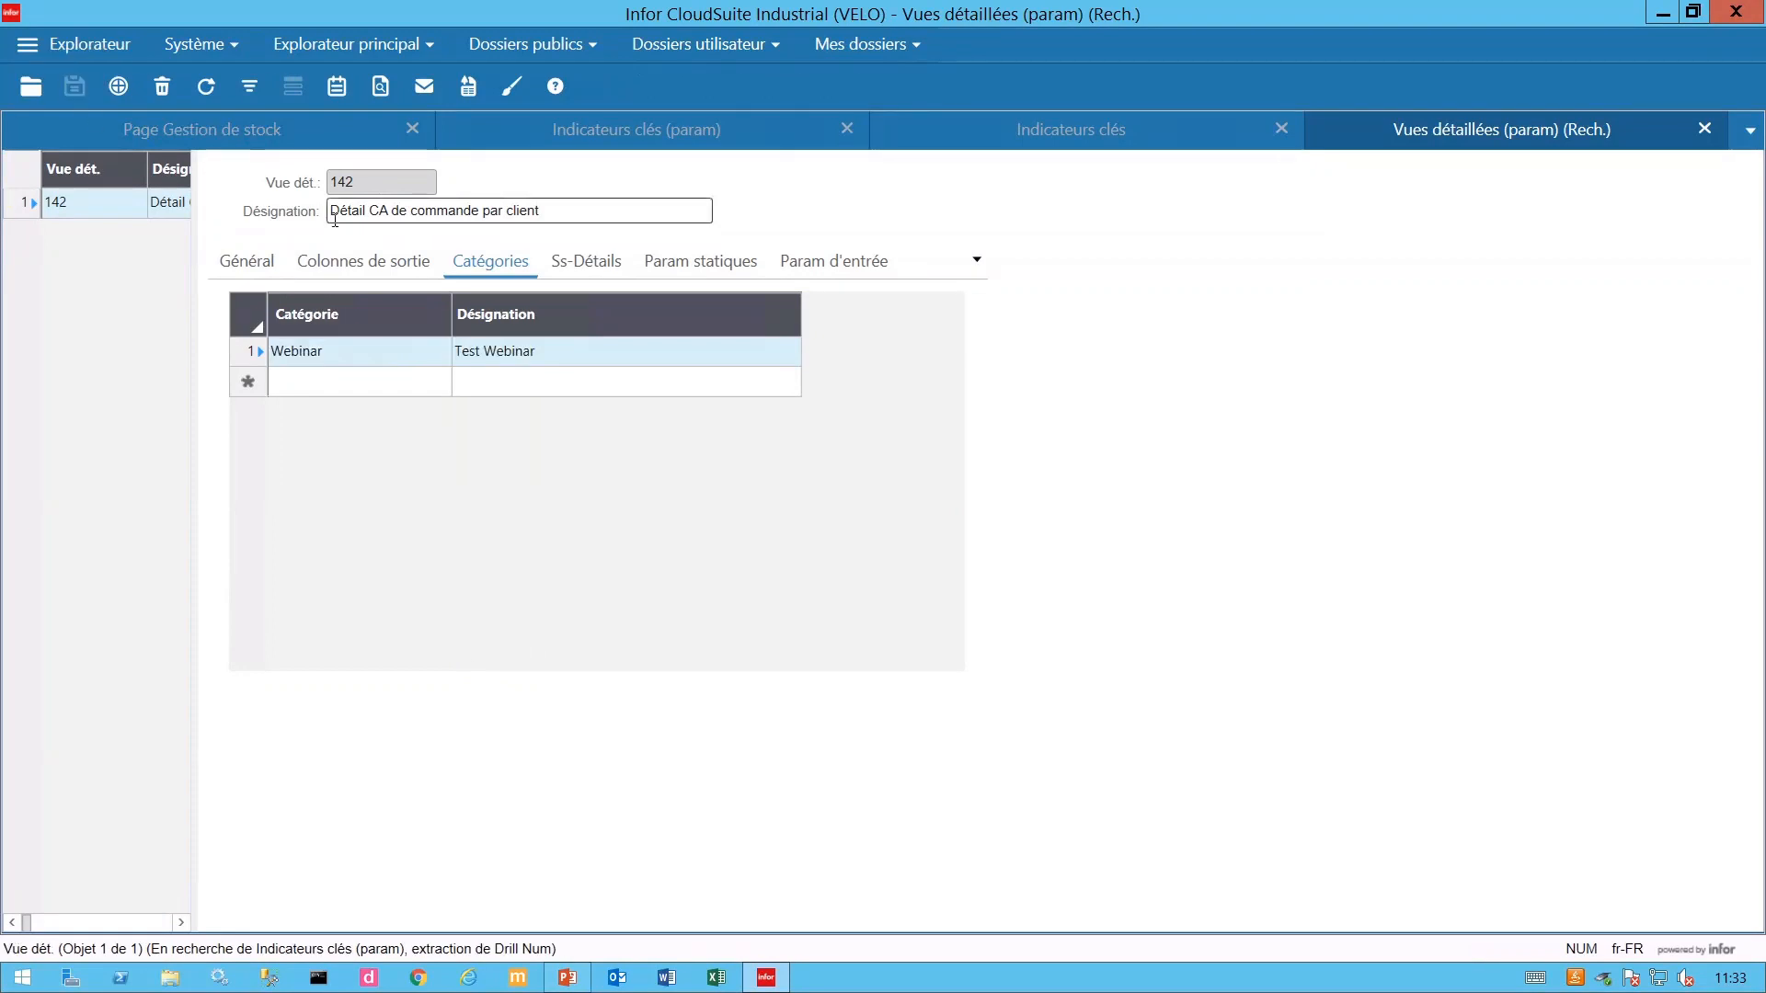
Add CustNum as the detailed view's input parameter, leaving sub-details and static parameters empty, and save.
{"action": "left_click", "coordinate": [558, 276]}
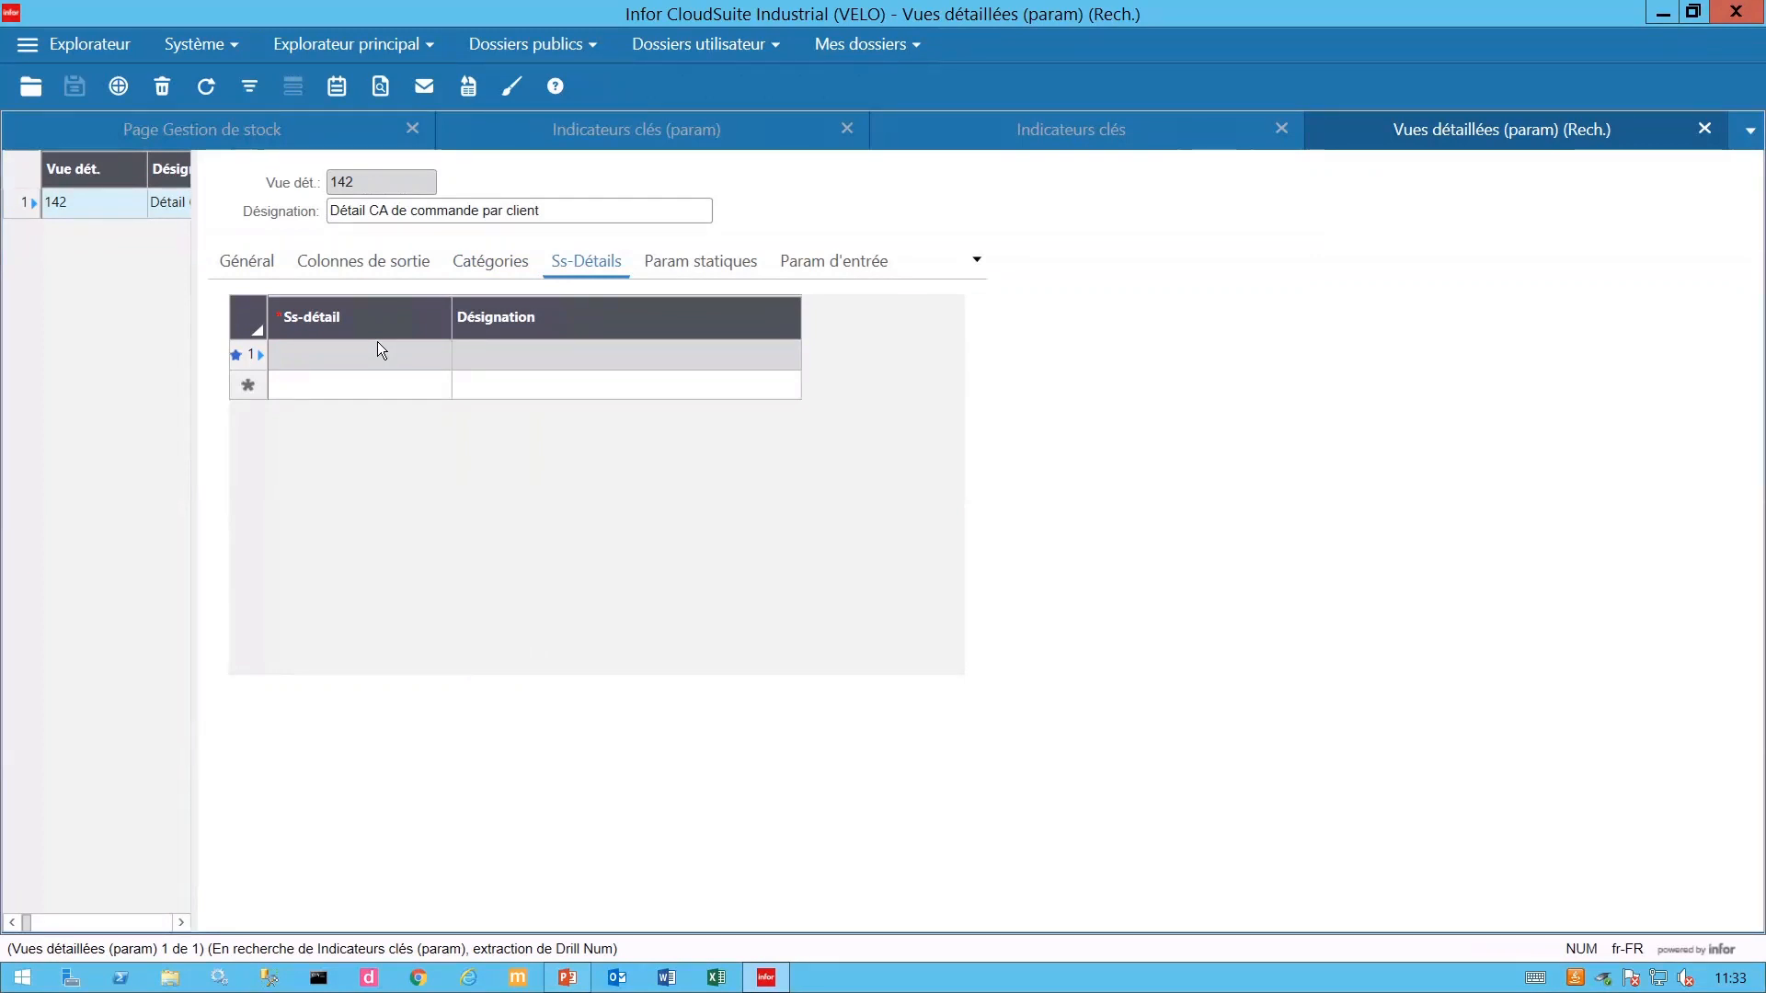
{"action": "left_click", "coordinate": [708, 262]}
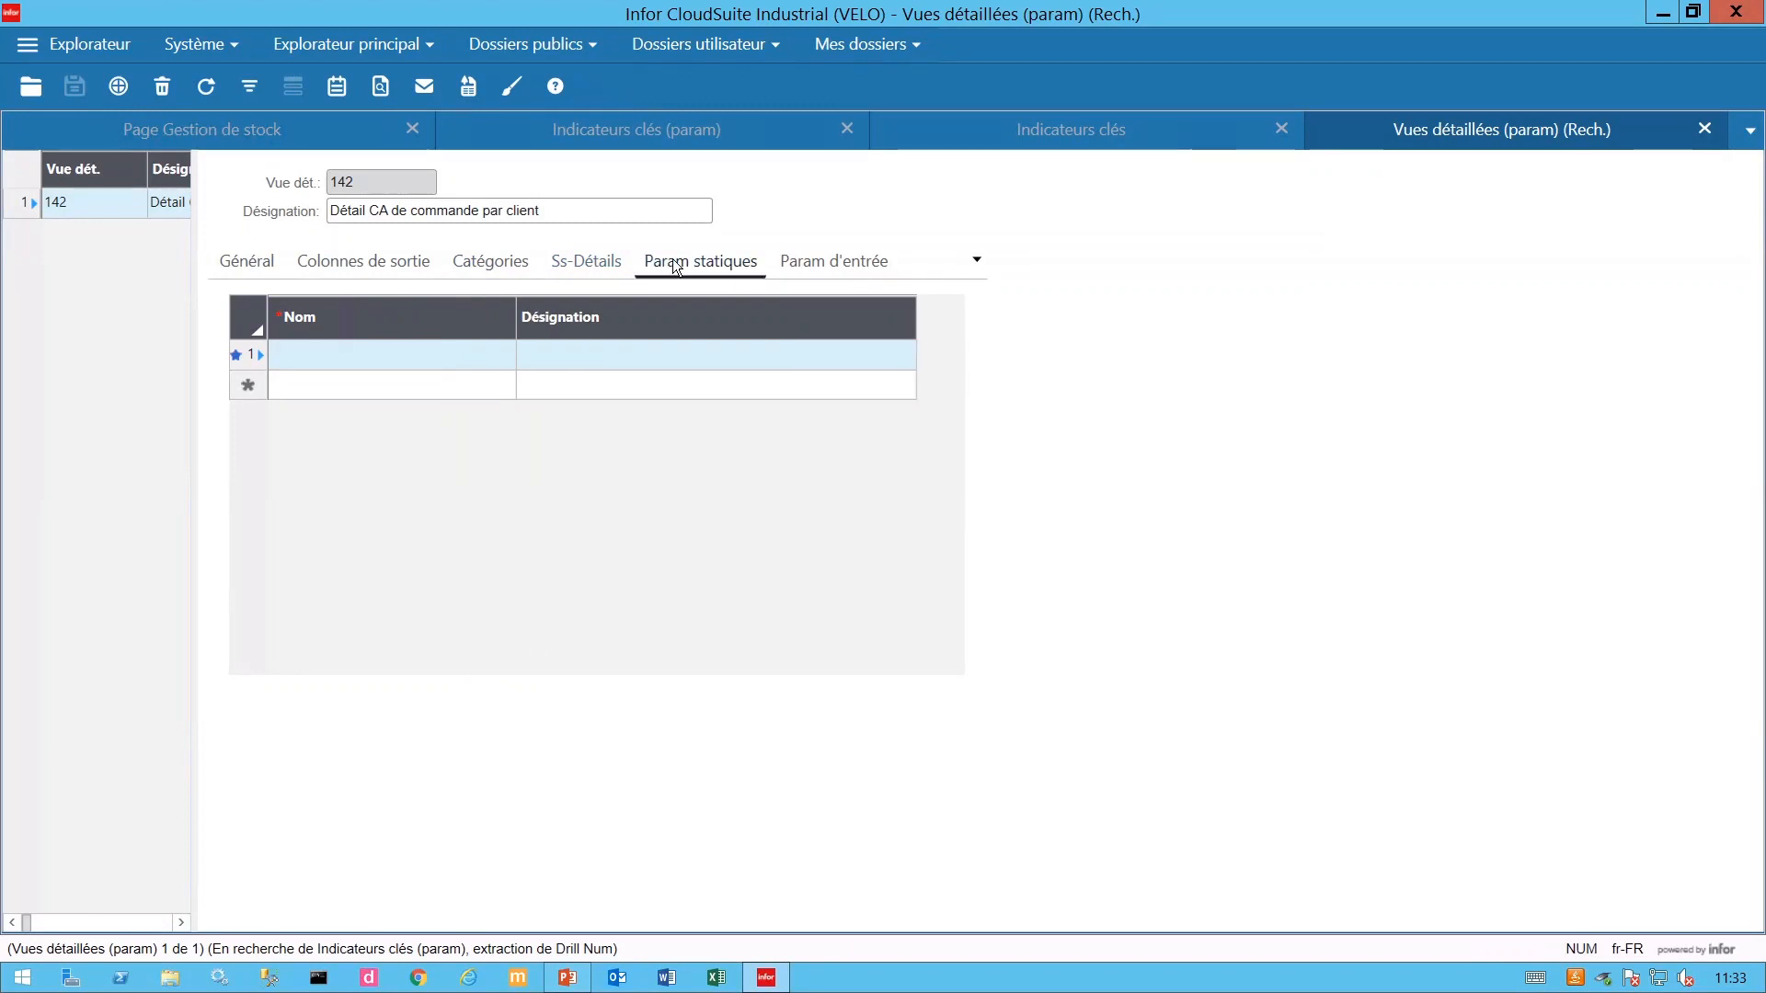
{"action": "left_click", "coordinate": [811, 264]}
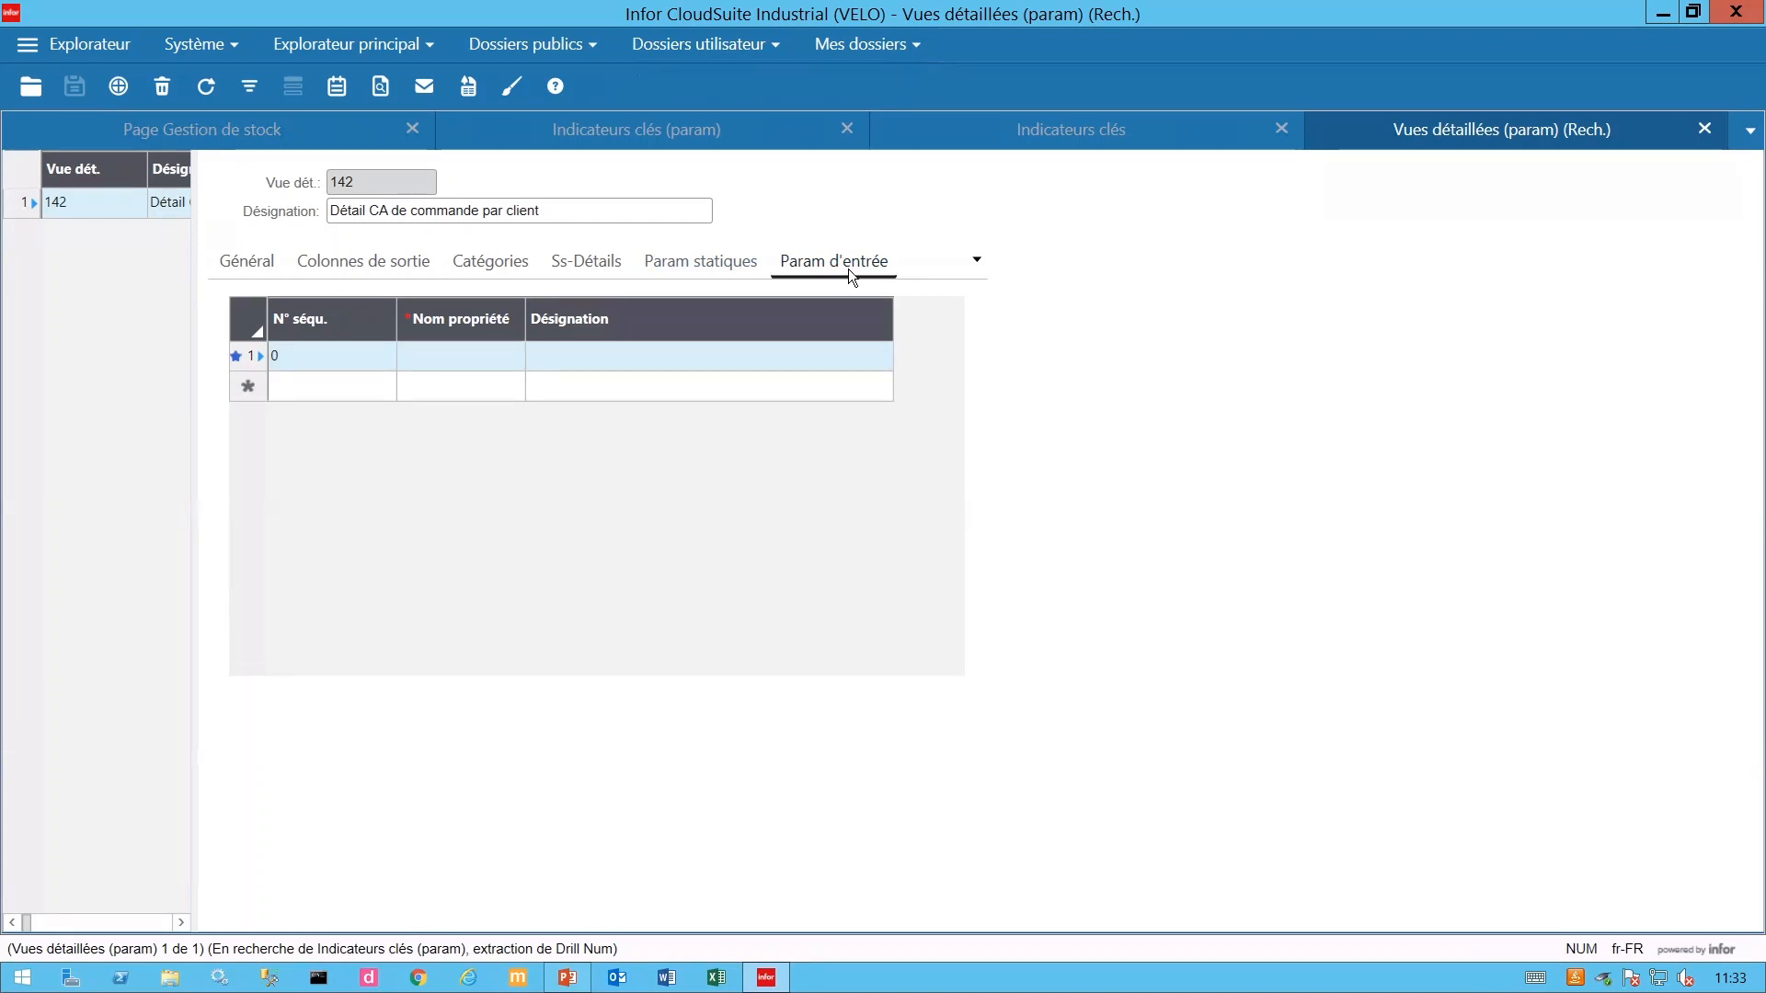
{"action": "left_click", "coordinate": [469, 357]}
{"action": "type", "text": "Cus"}
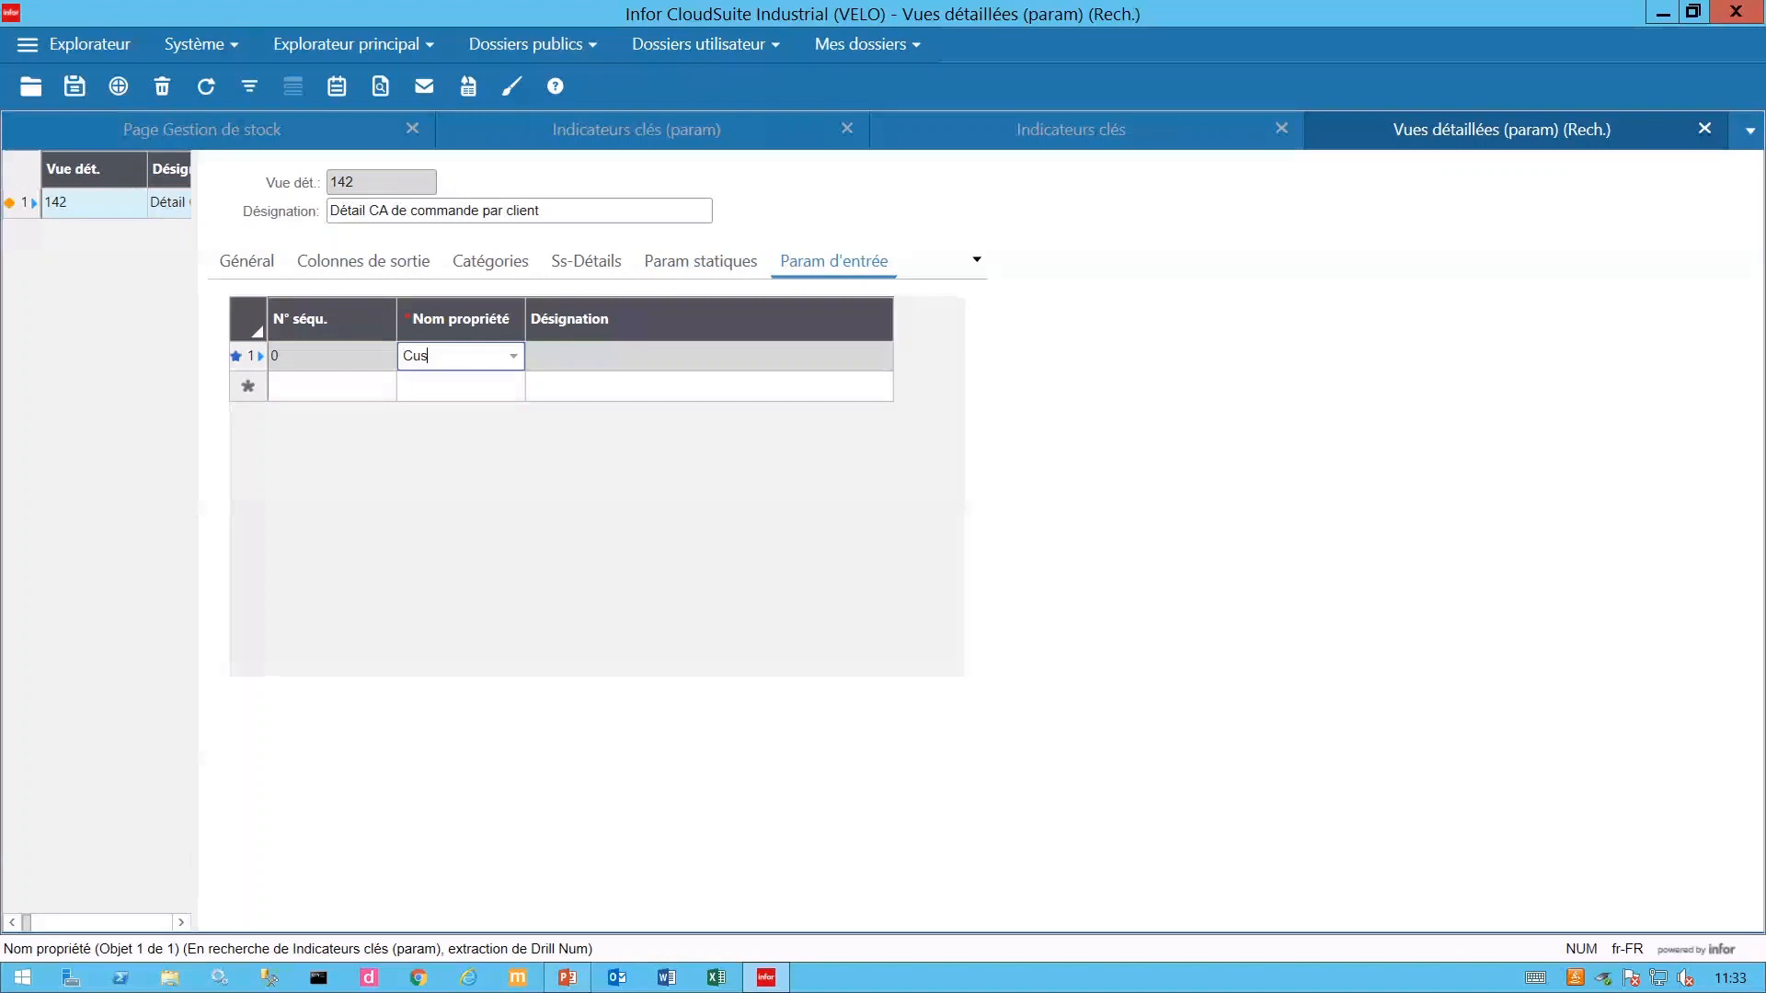
{"action": "type", "text": "tnum"}
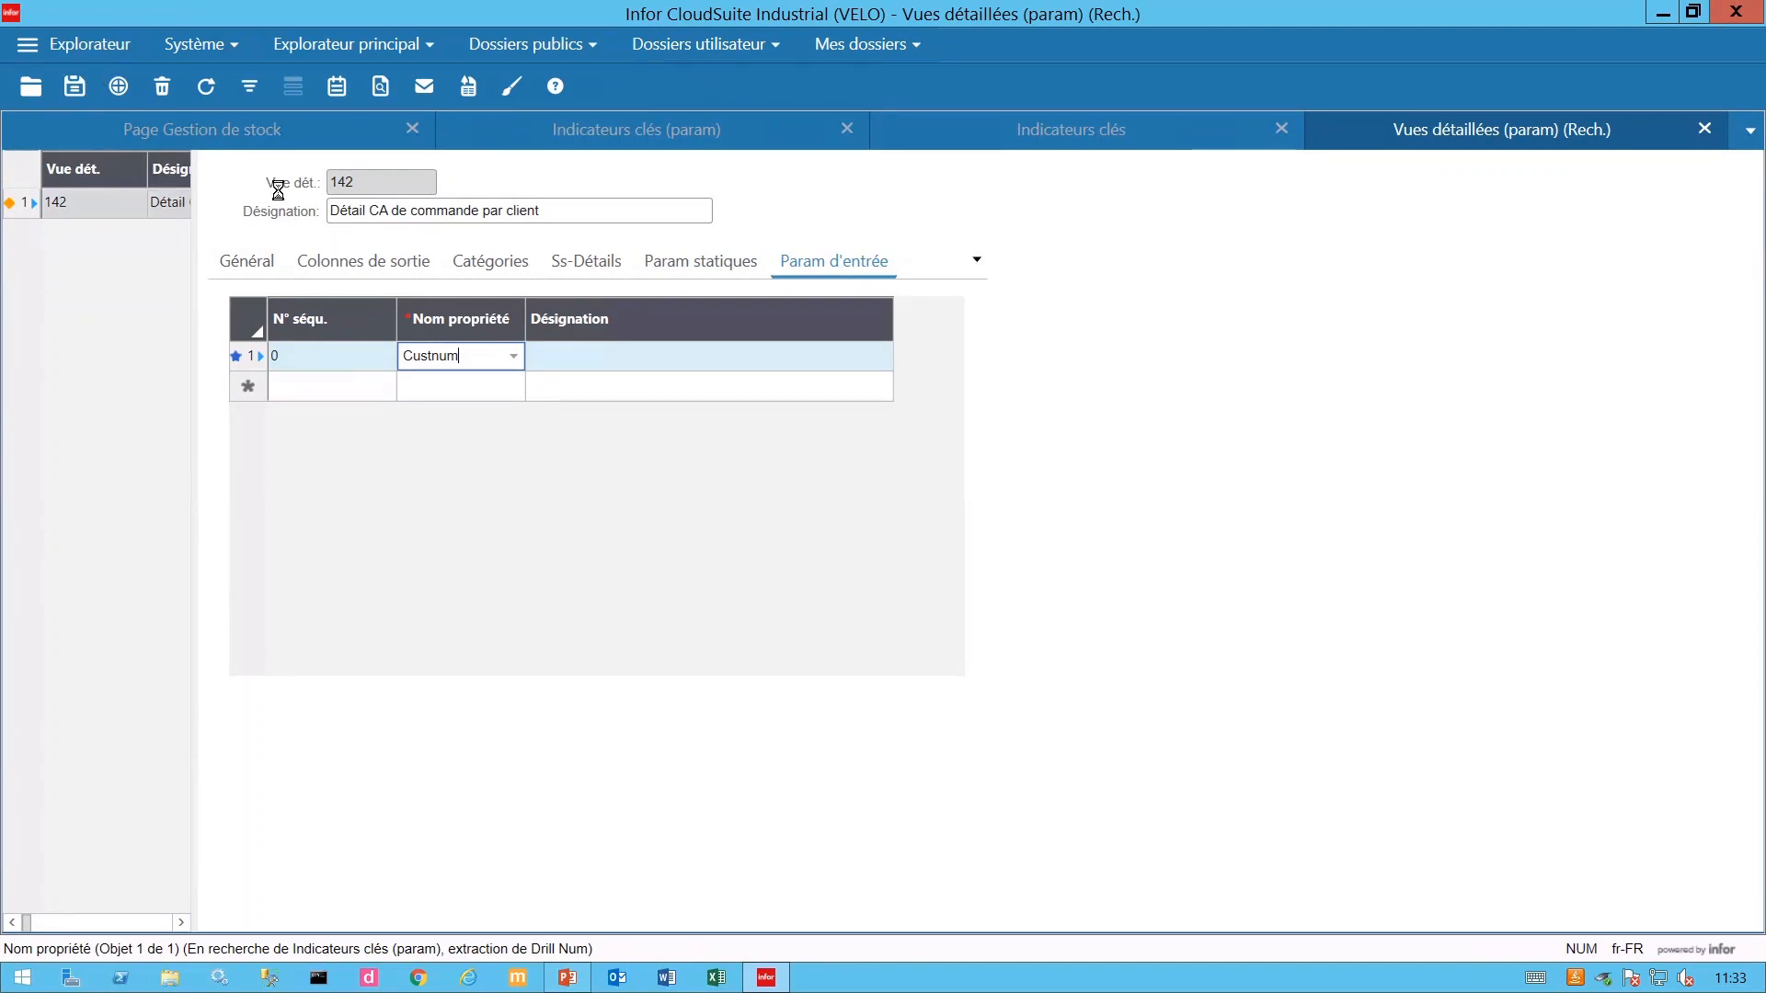
{"action": "key", "text": "Tab"}
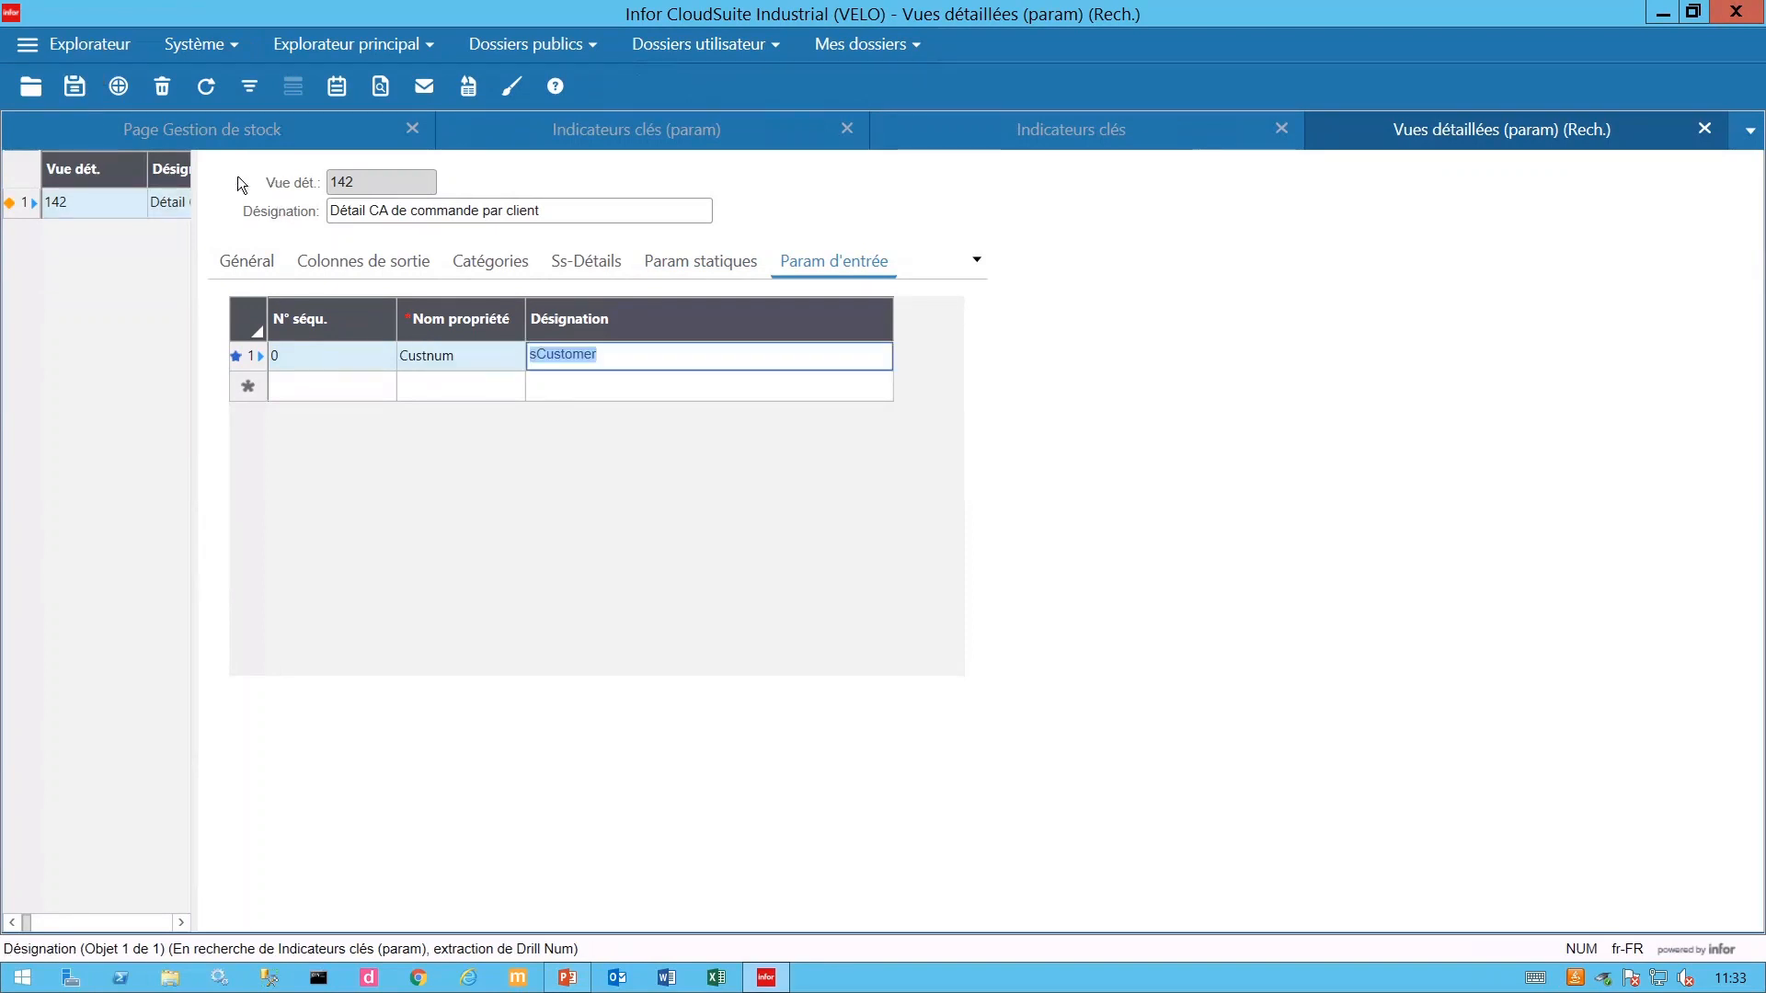
{"action": "key", "text": "ctrl+s"}
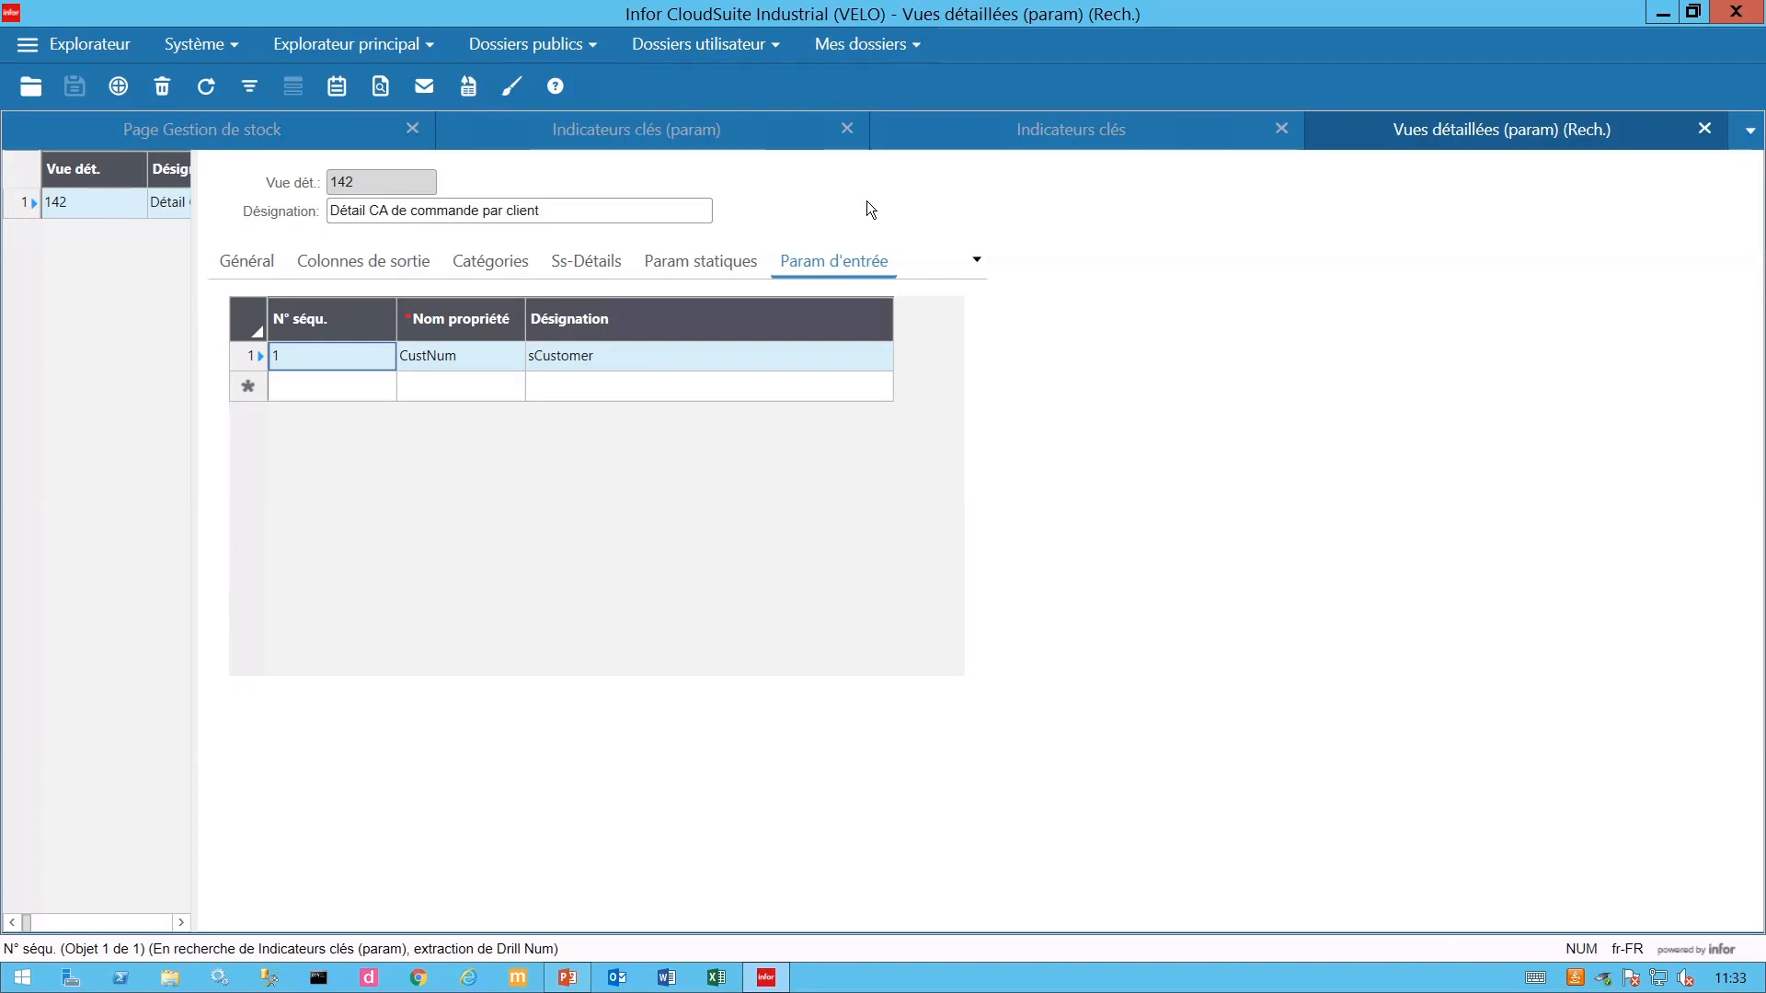
Close the detailed view definition, return it to the key indicator's detailed views and save the indicator.
{"action": "left_click", "coordinate": [1705, 130]}
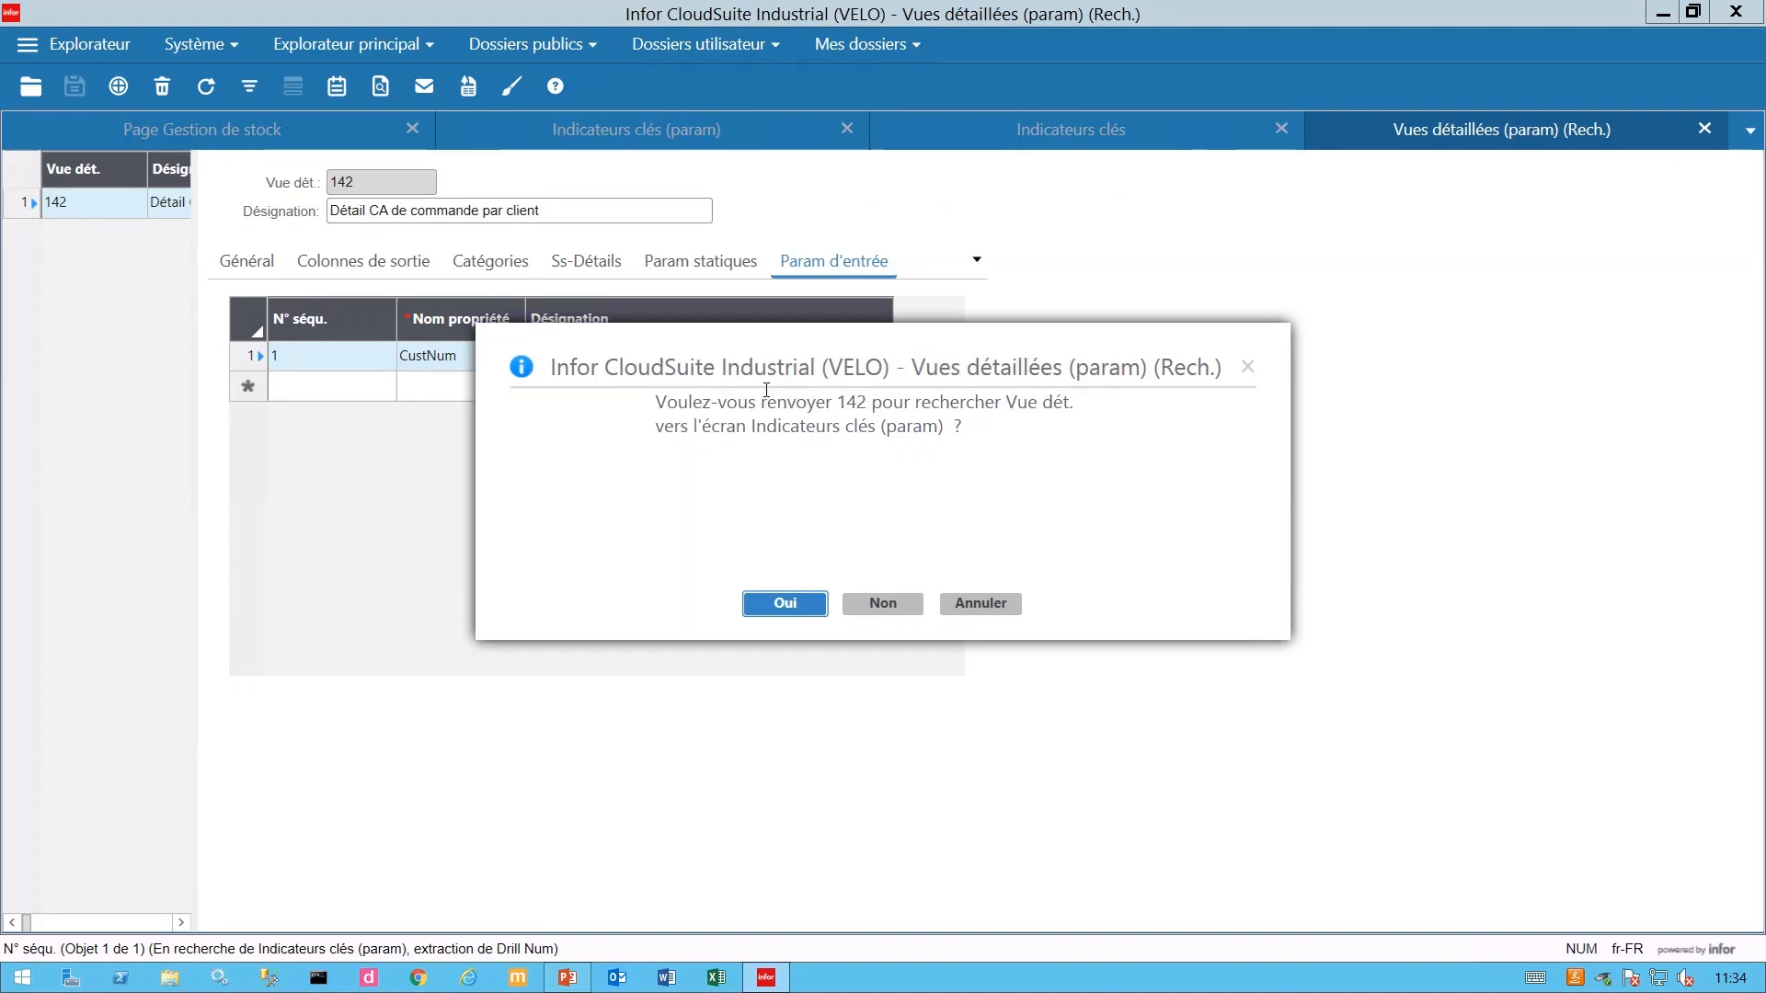
{"action": "left_click", "coordinate": [784, 605]}
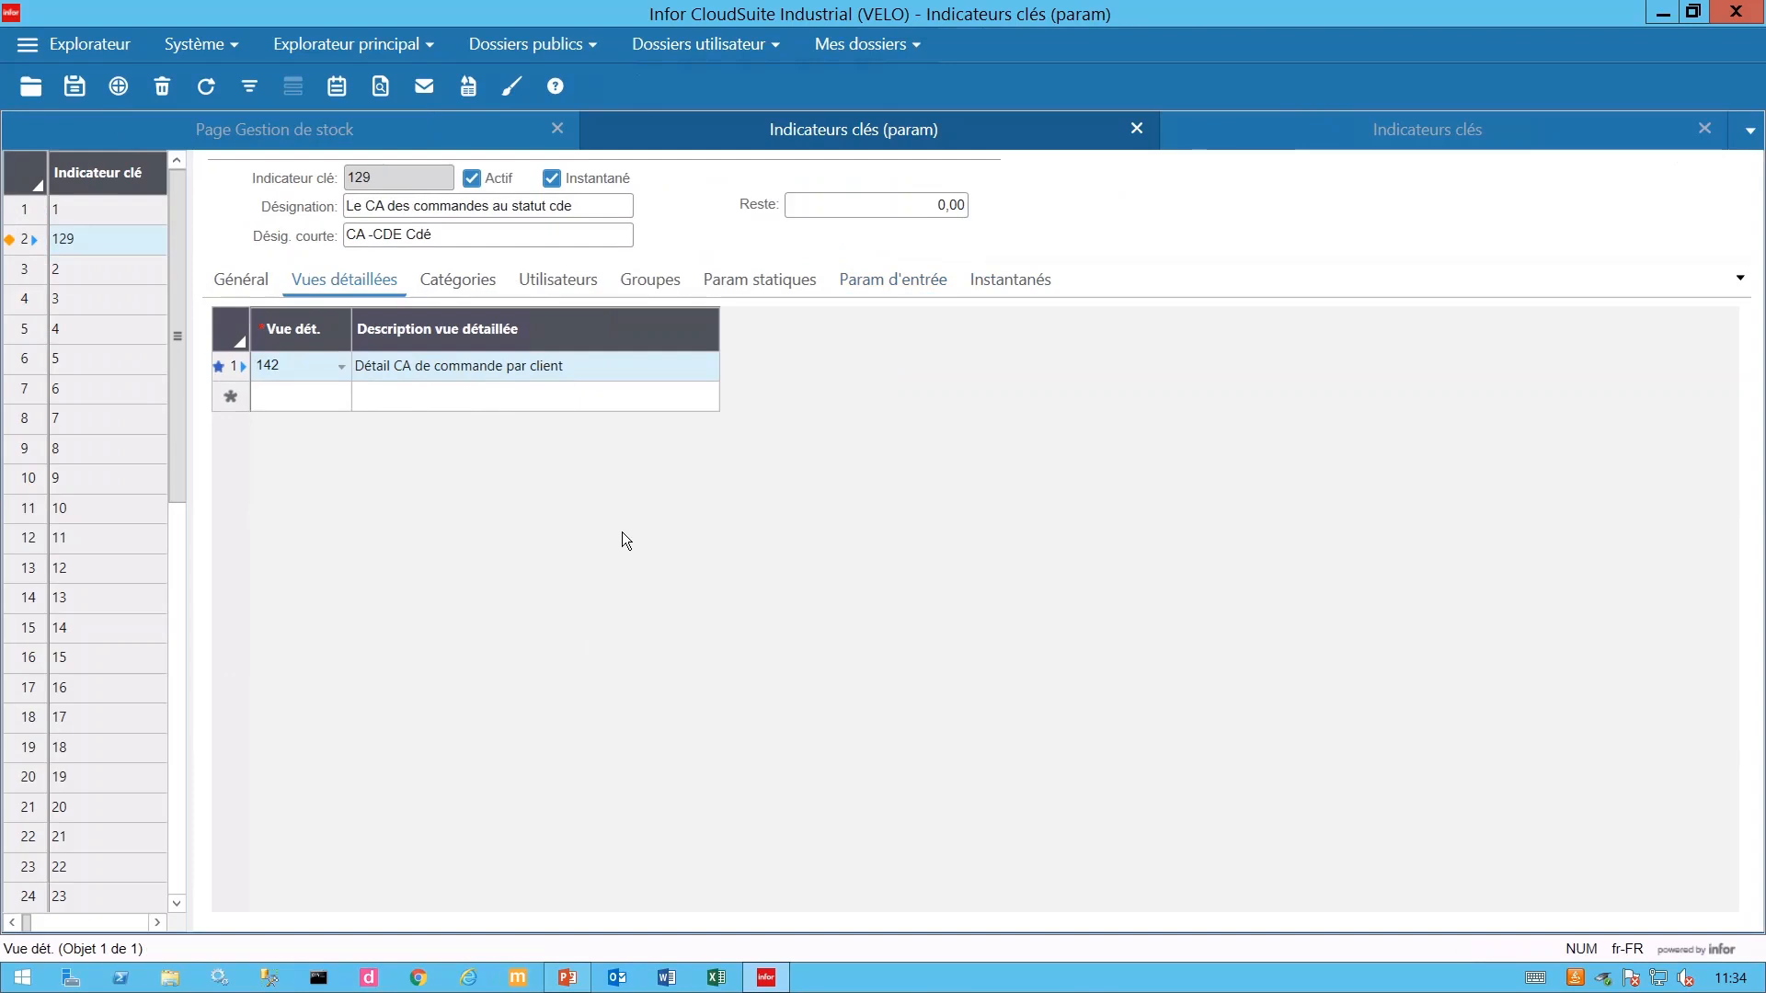
{"action": "left_click", "coordinate": [75, 86]}
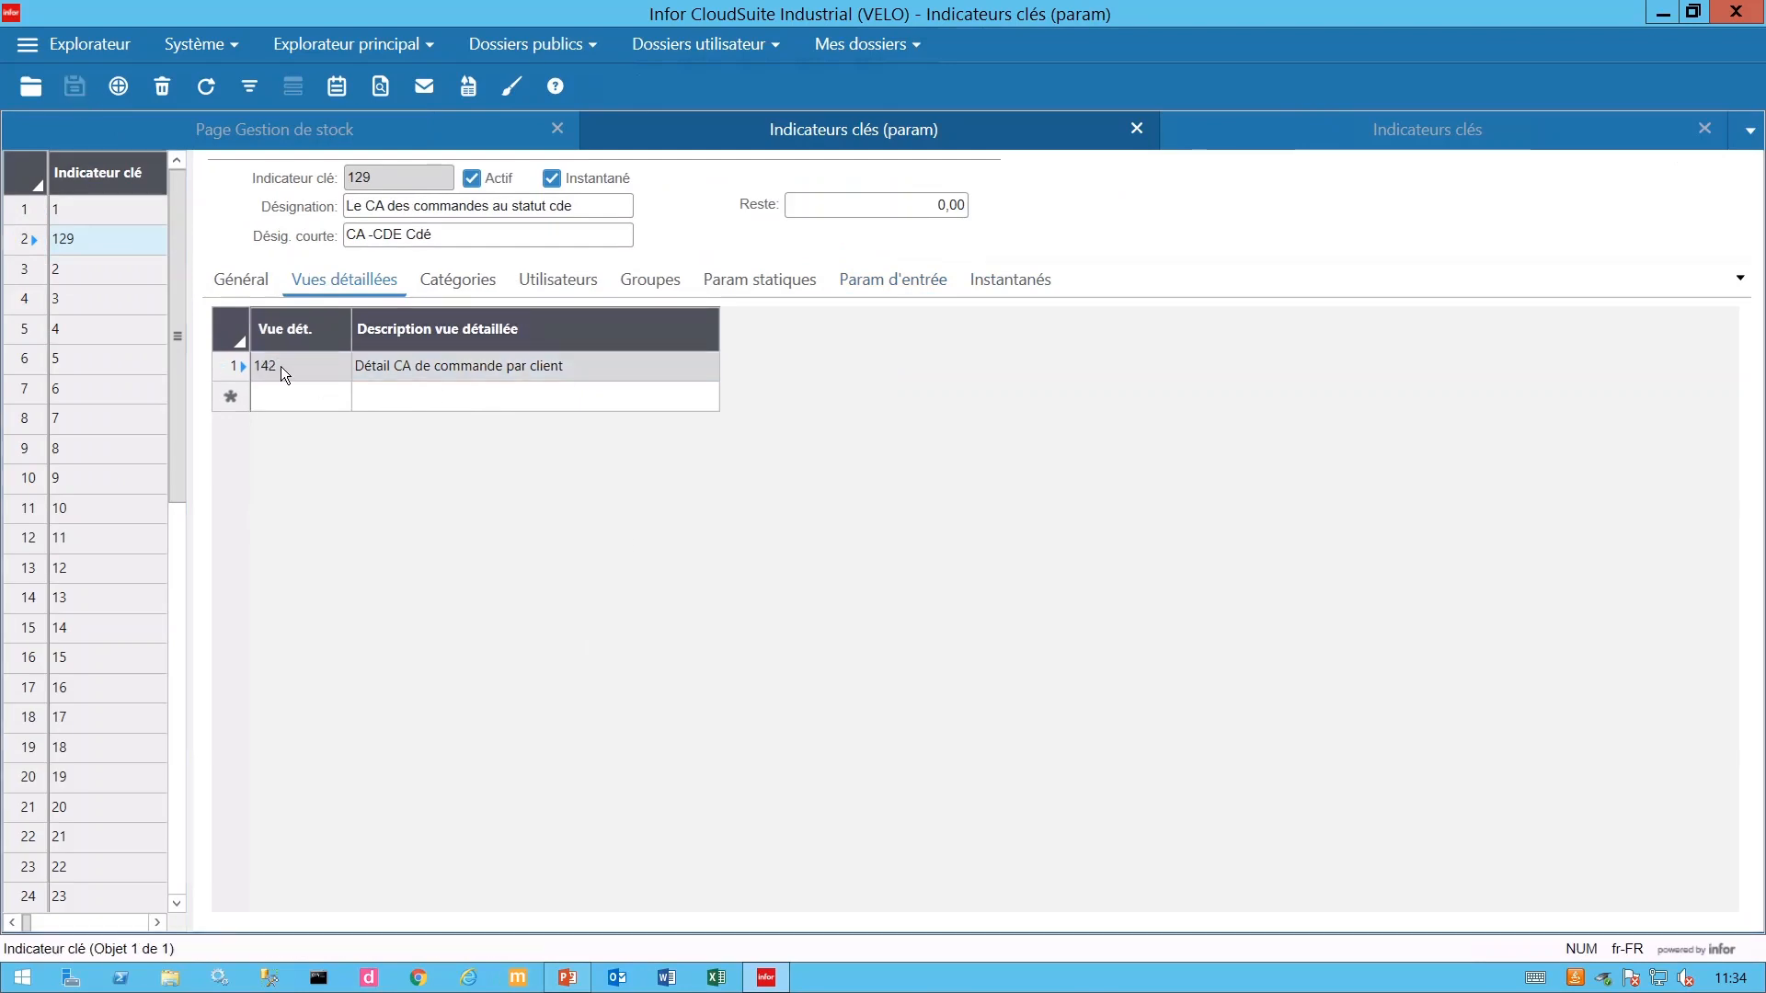
In Indicateurs clés, reload the Test Webinar category, examine the Détail CA de commande par client detailed view and close it.
{"action": "left_click", "coordinate": [1342, 129]}
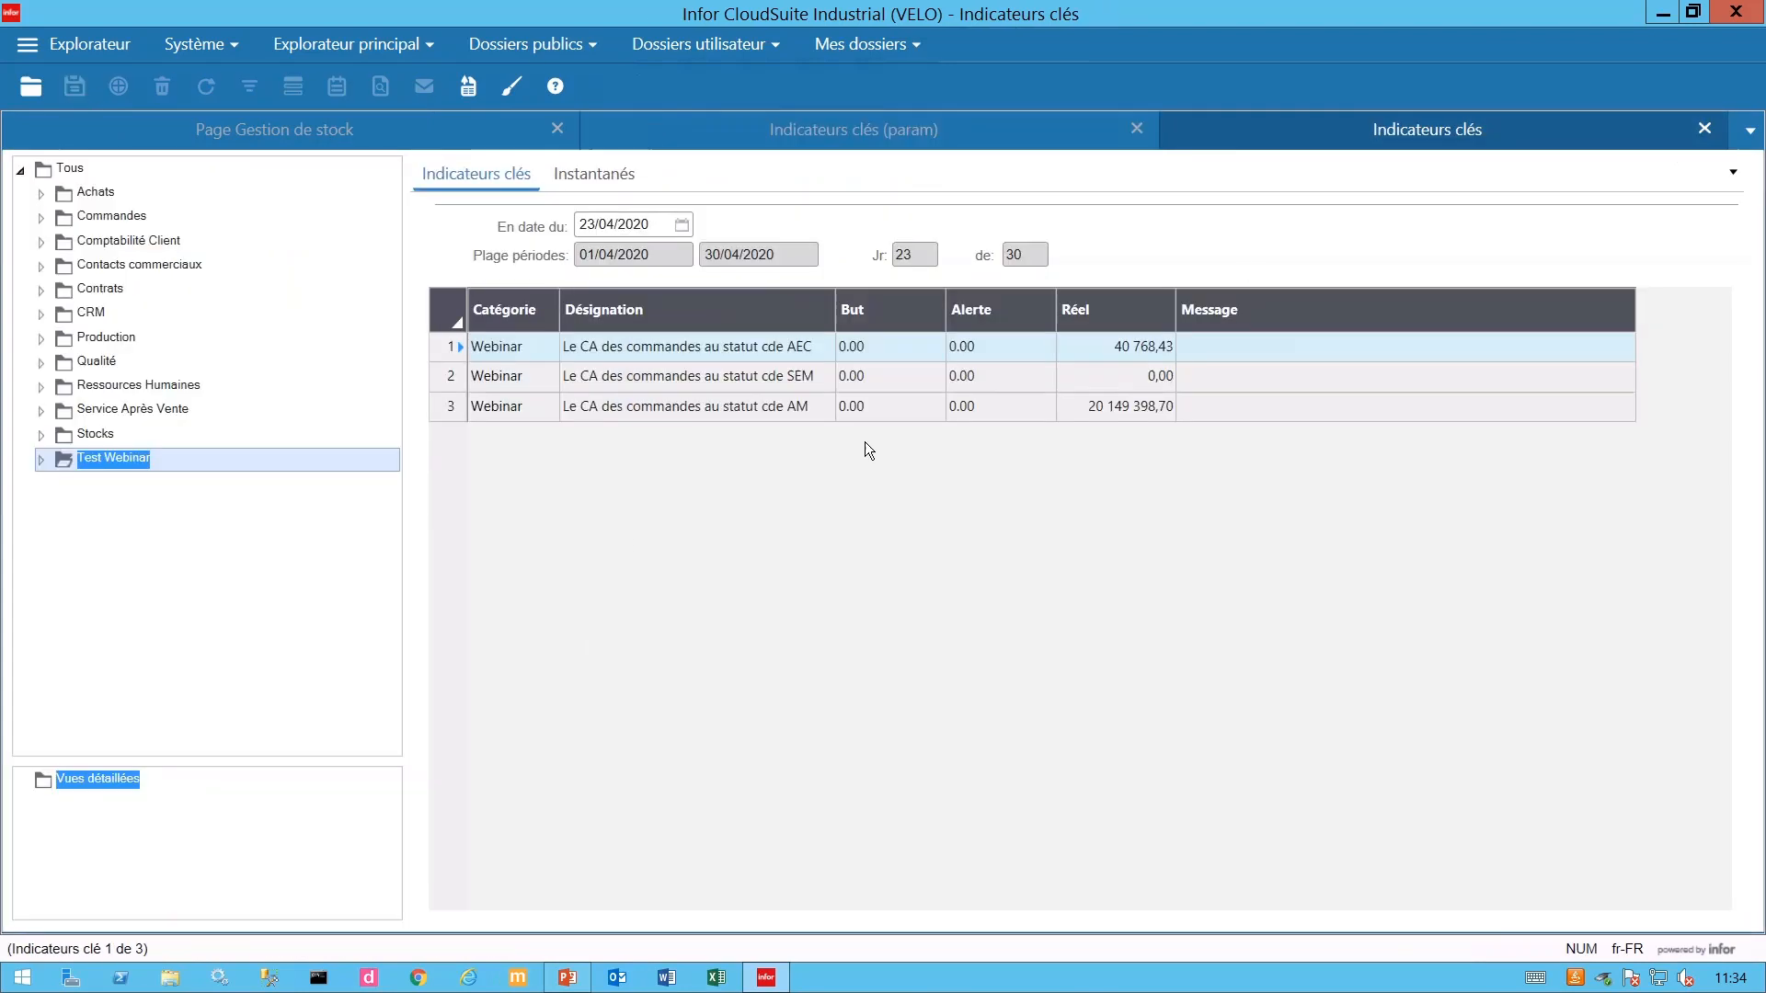
{"action": "left_click", "coordinate": [96, 314]}
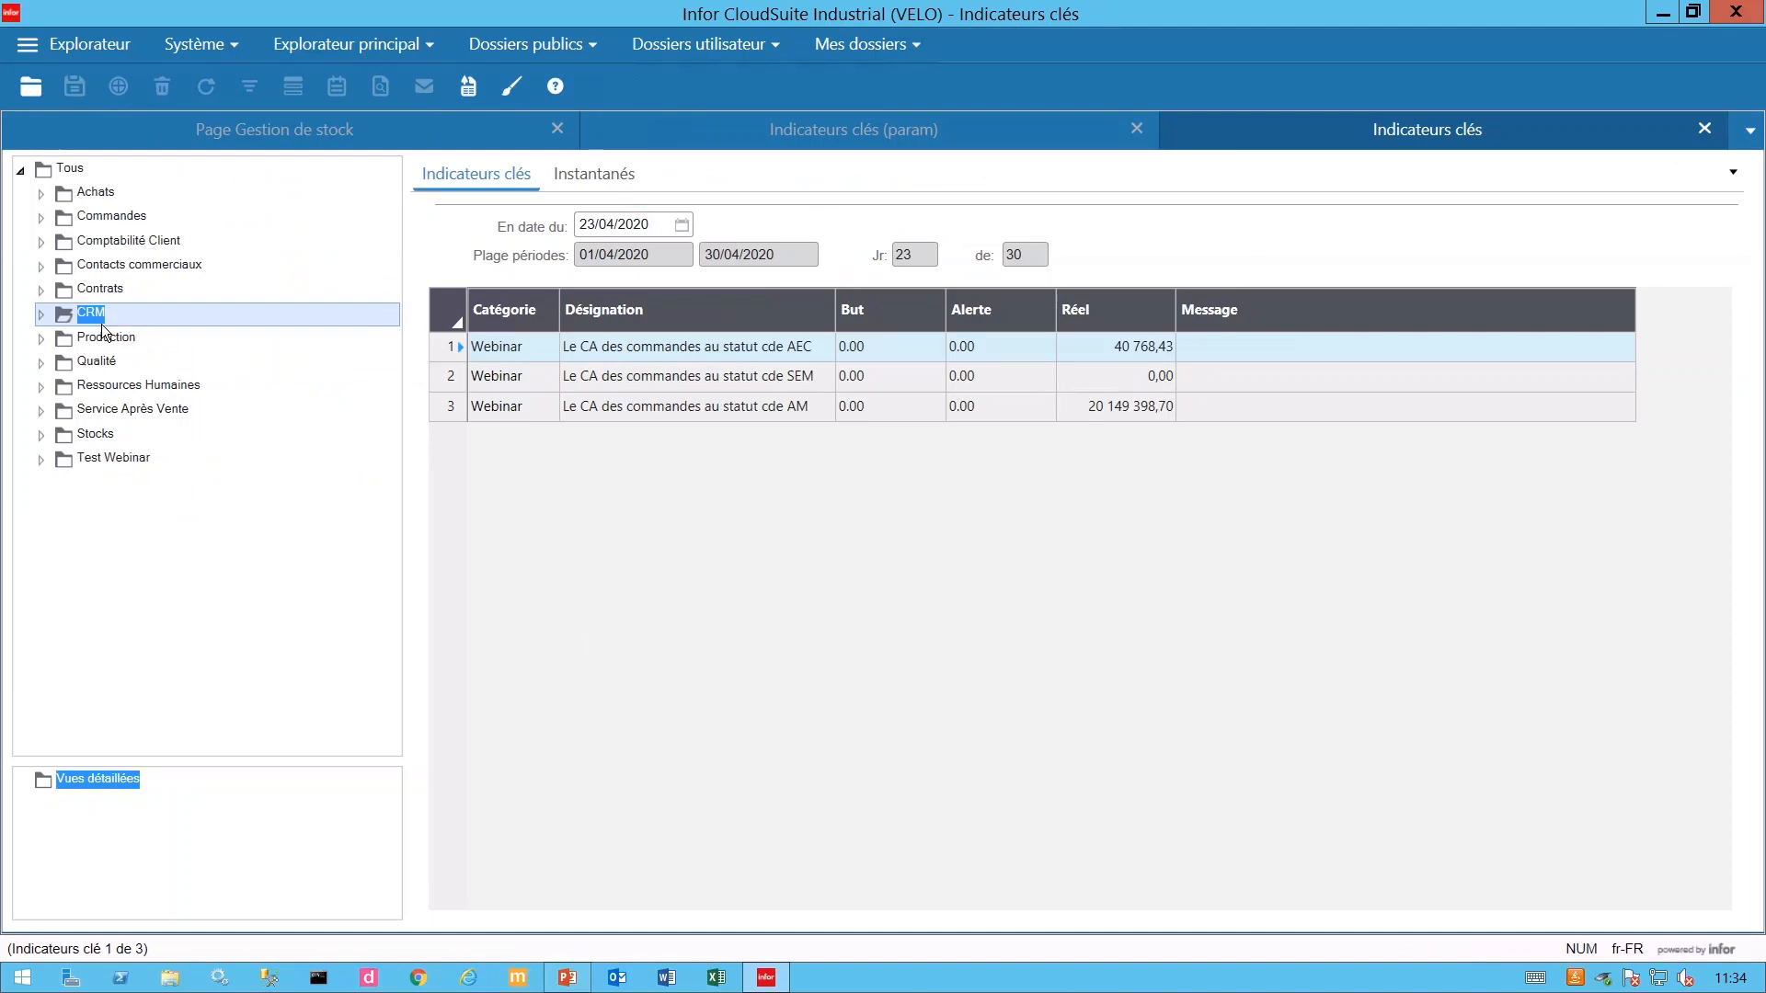
{"action": "left_click", "coordinate": [129, 459]}
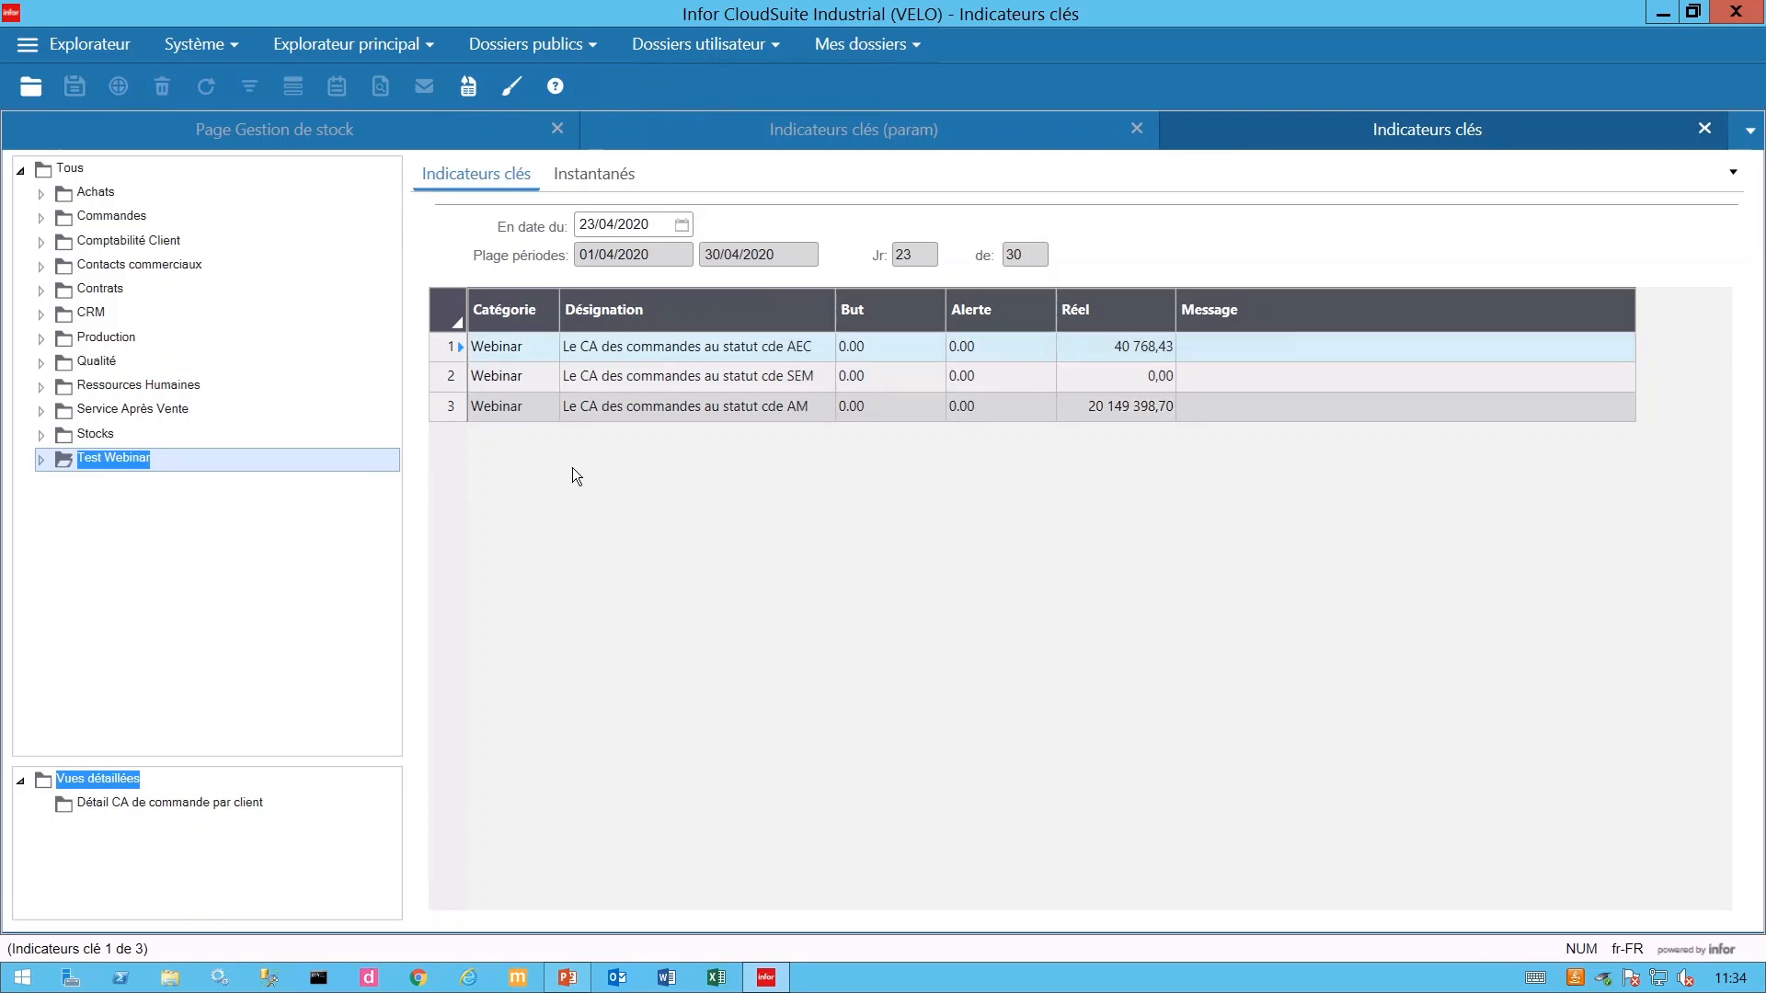
{"action": "double_click", "coordinate": [142, 806]}
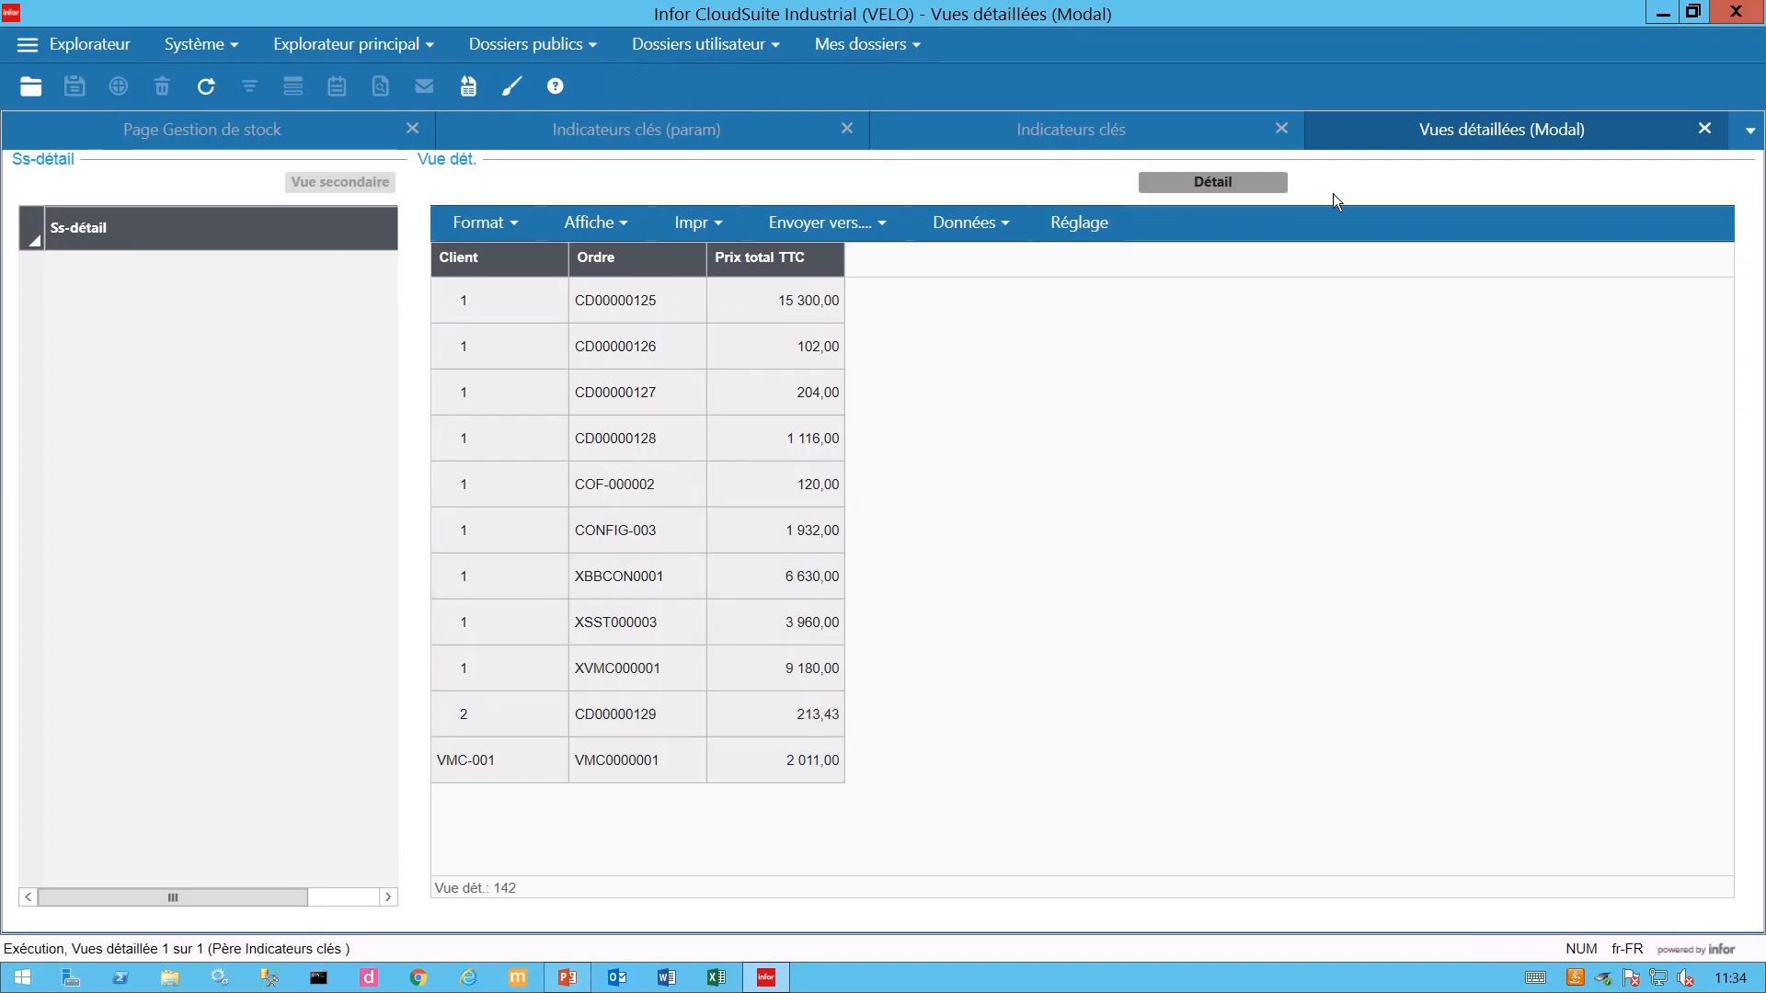
{"action": "left_click", "coordinate": [1704, 132]}
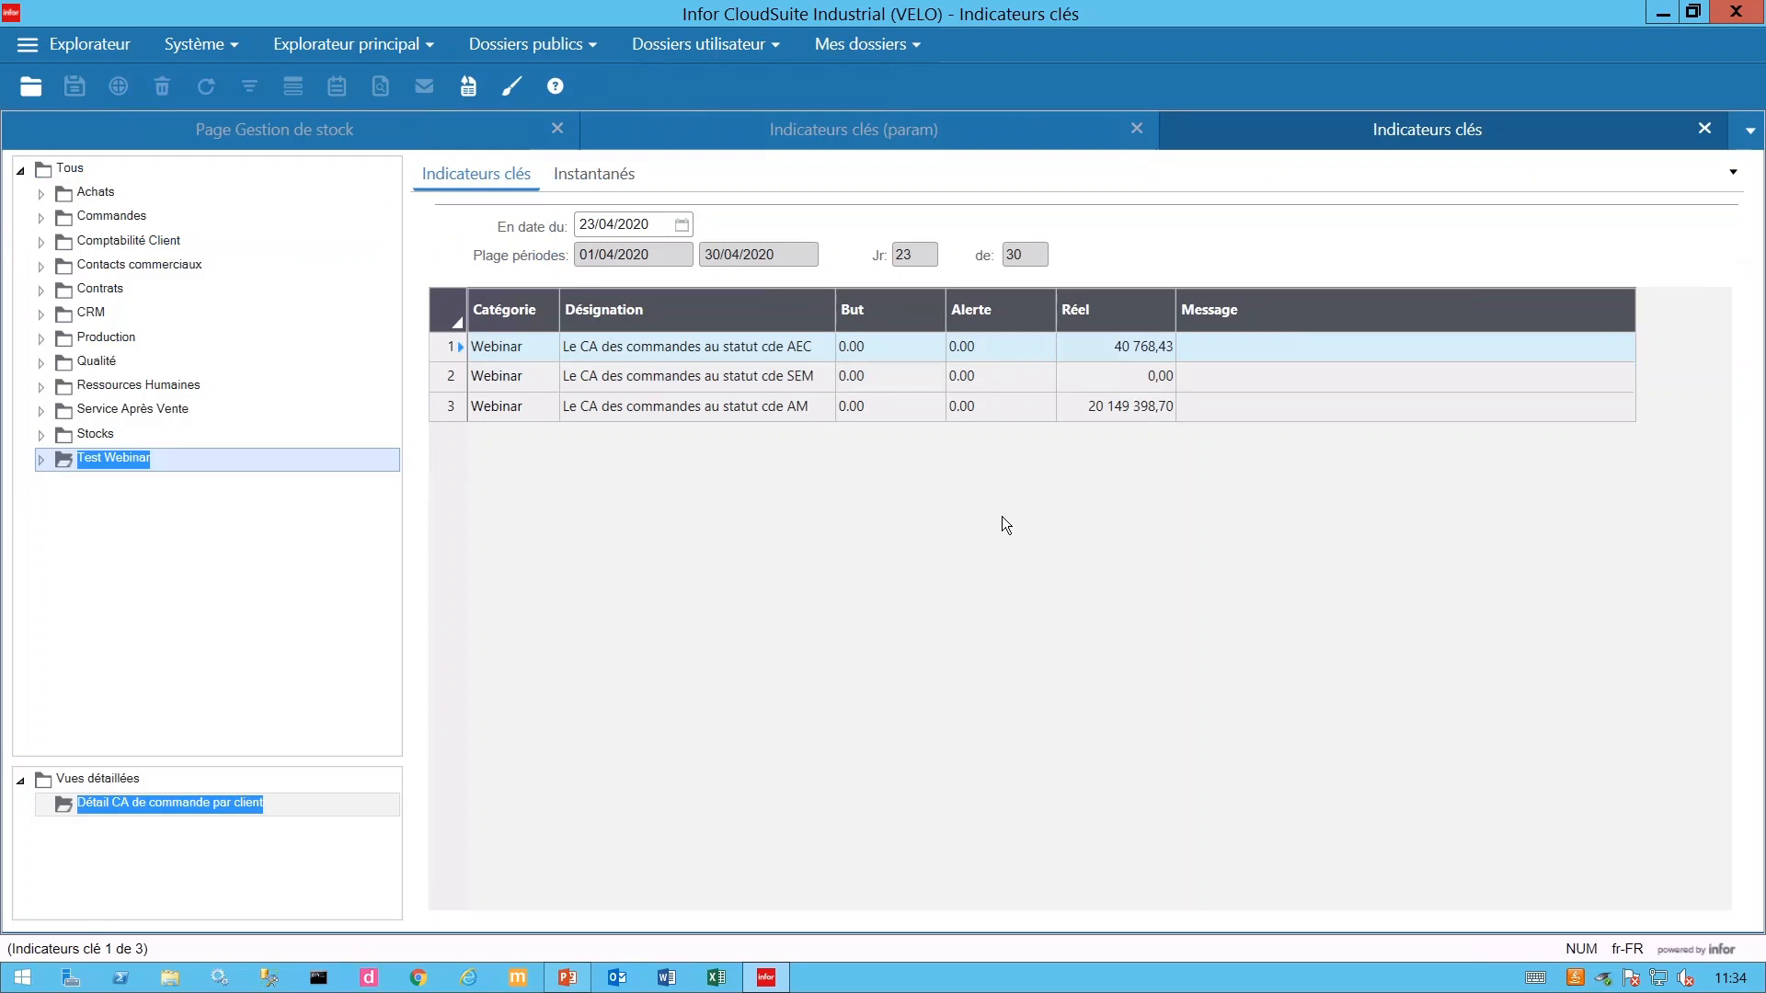
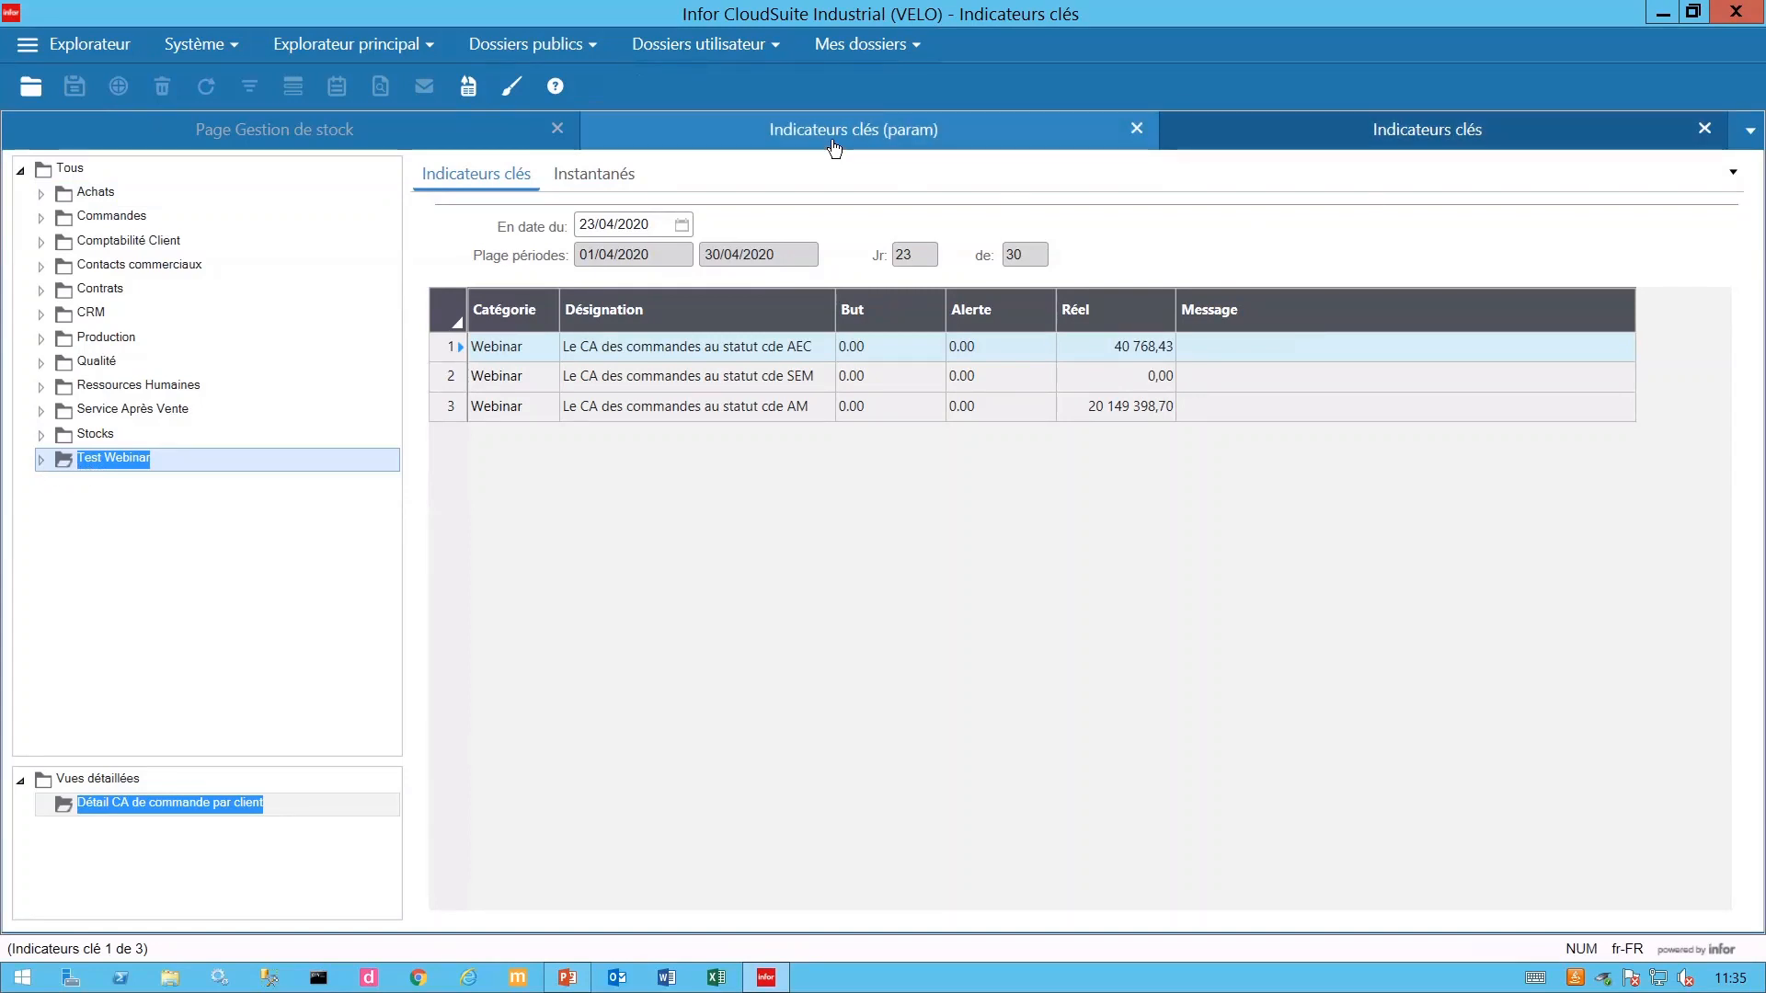
Review the key indicator's general source settings and close the key indicator forms.
{"action": "left_click", "coordinate": [834, 143]}
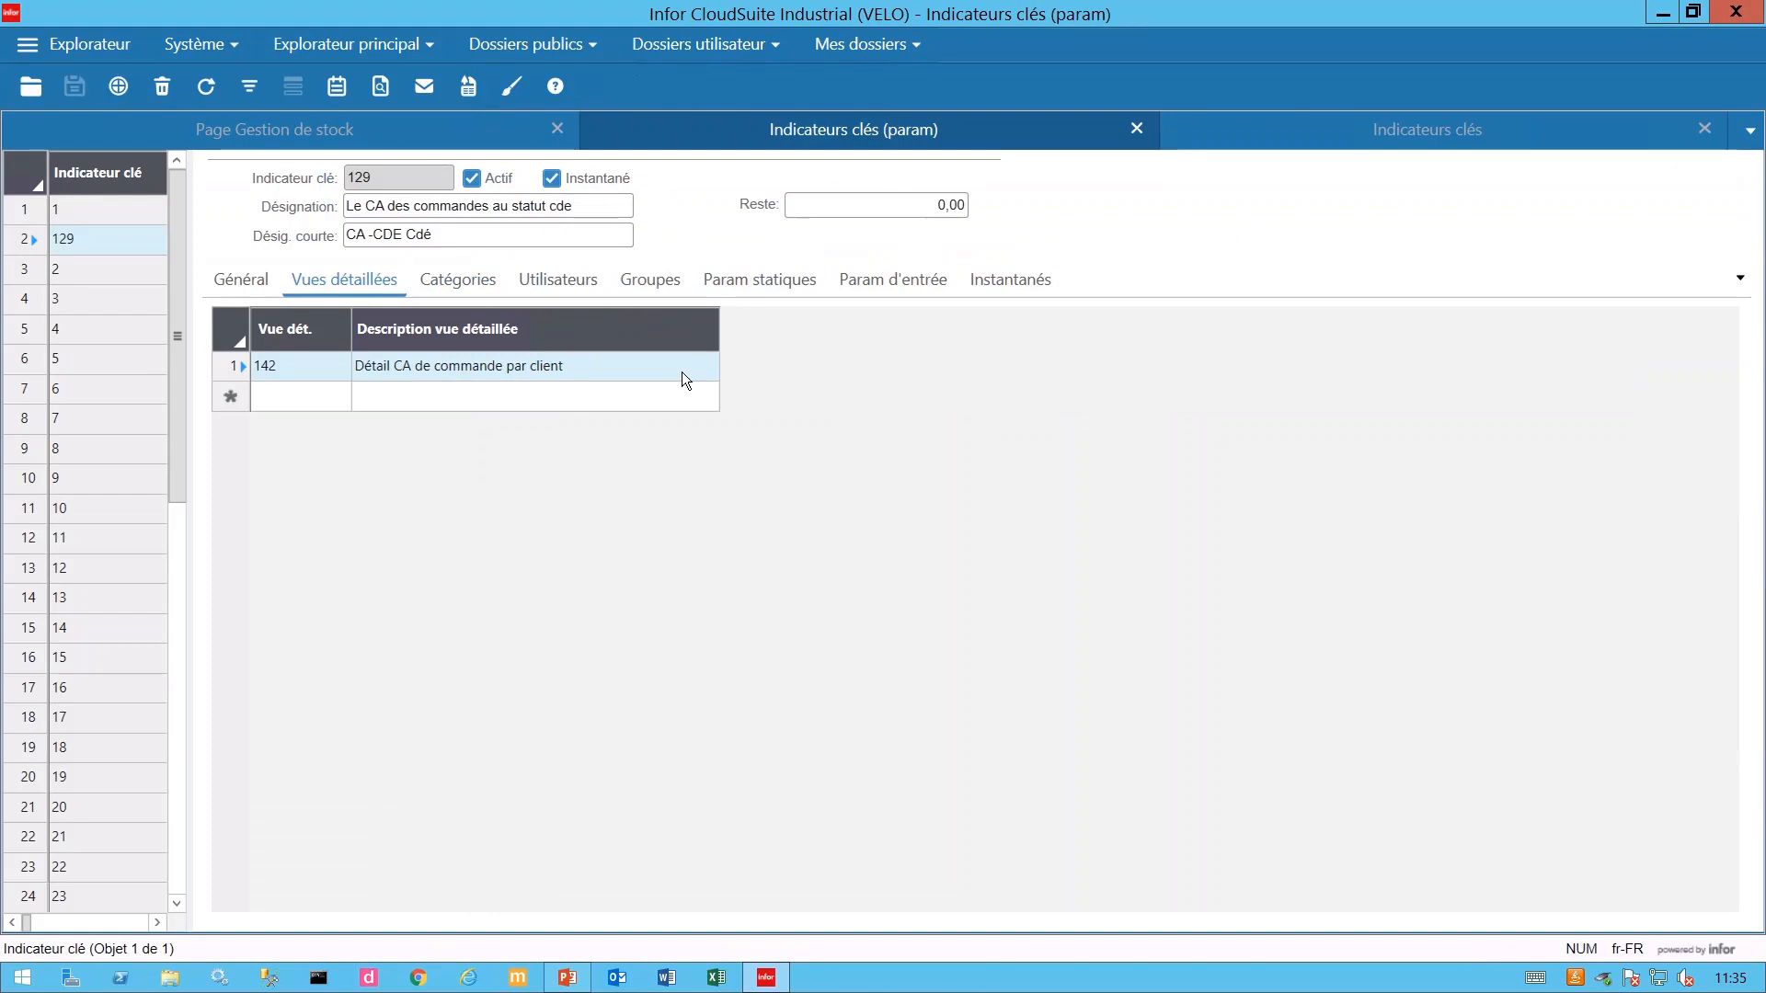
{"action": "left_click", "coordinate": [240, 285]}
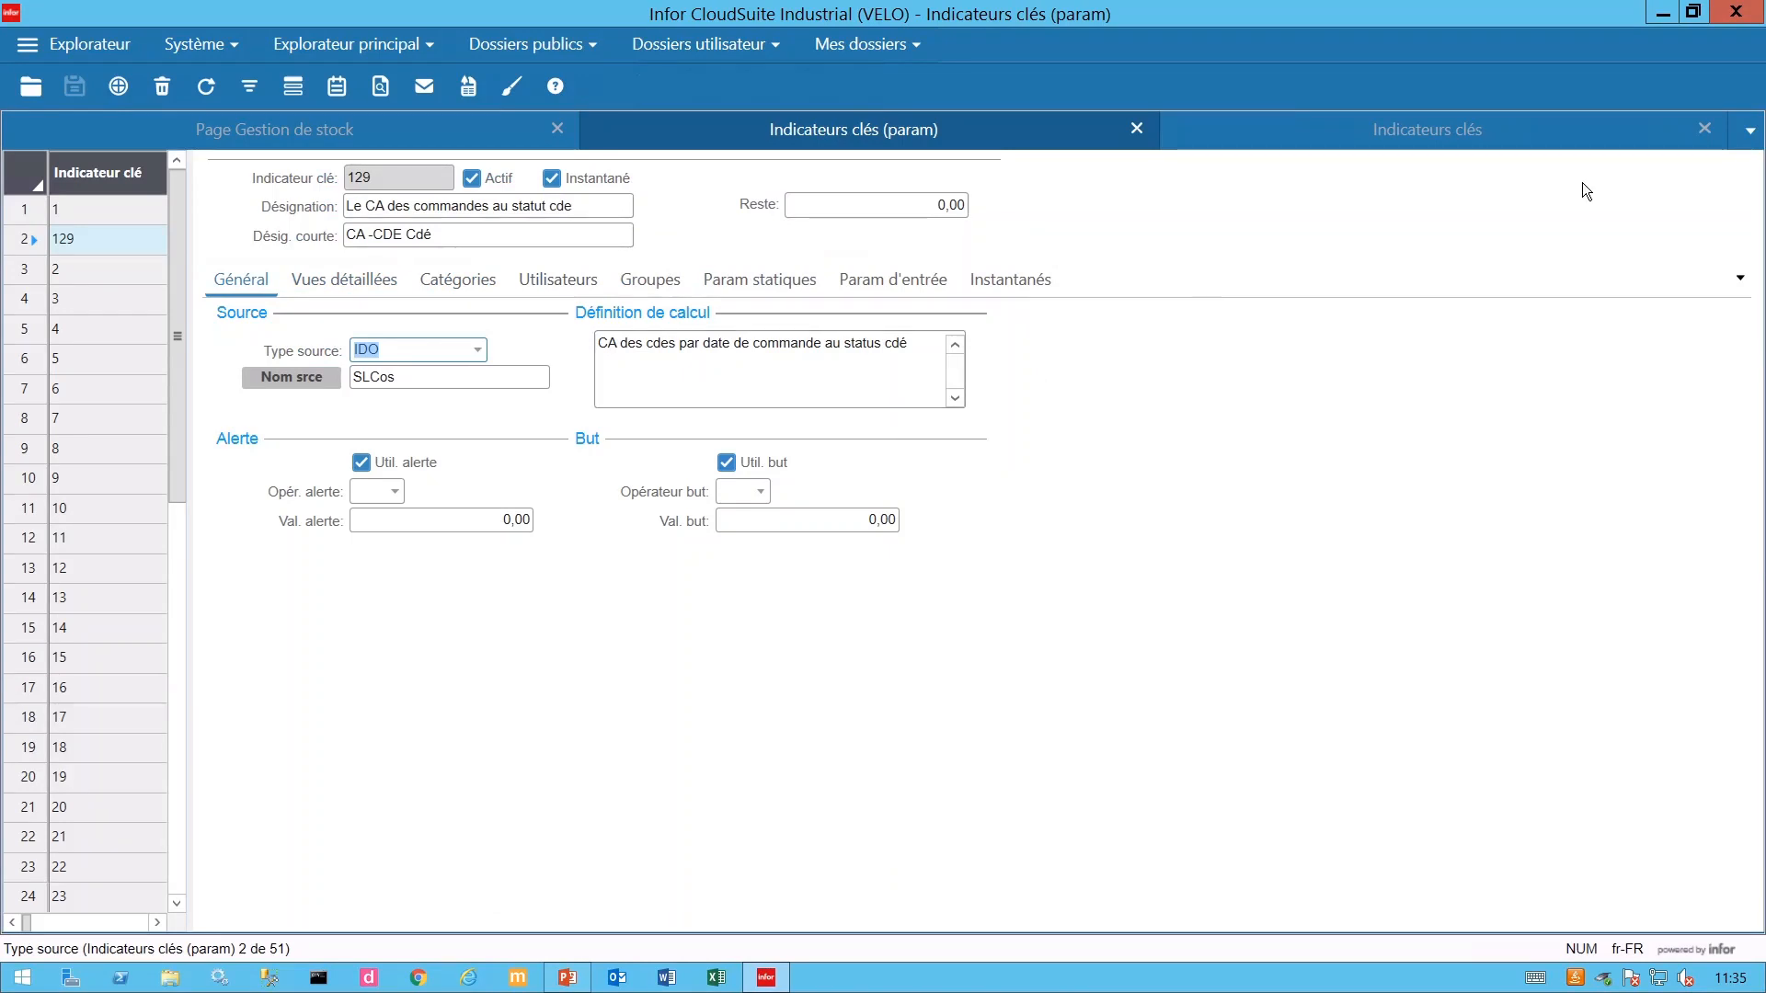
{"action": "left_click", "coordinate": [1706, 131]}
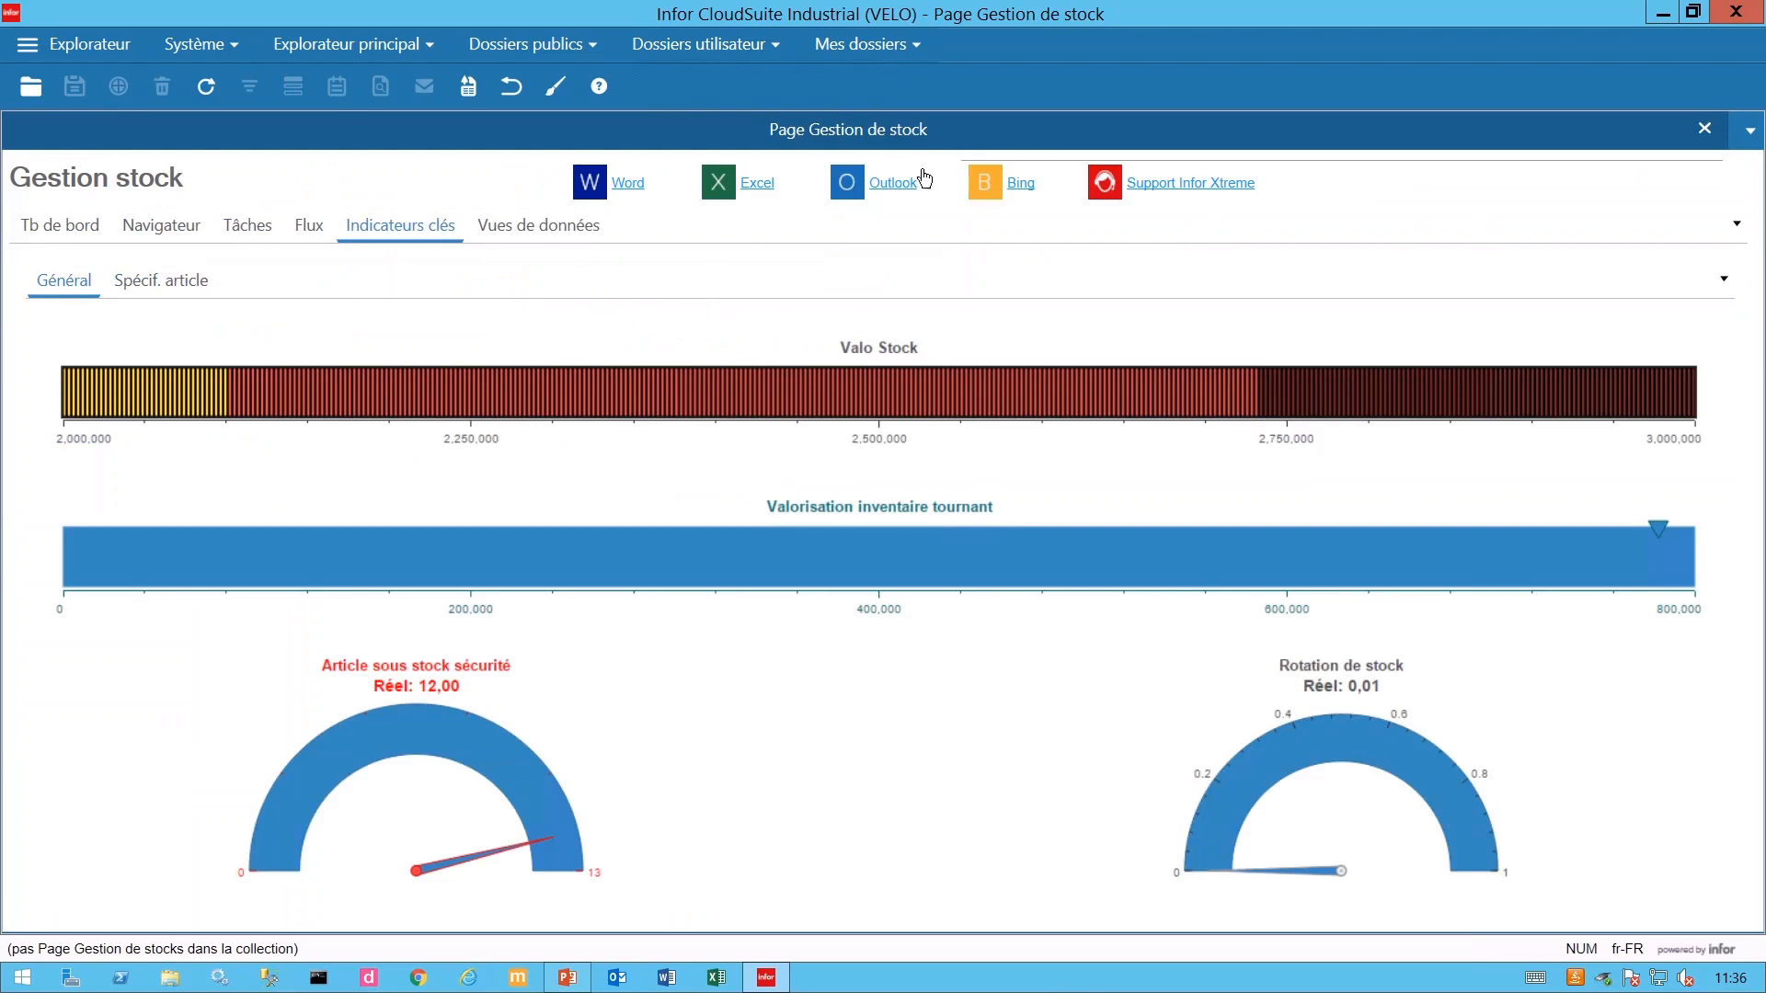
Open the Clients form from the Indicateur Clé personal folder and load the unfiltered customer list.
{"action": "left_click", "coordinate": [898, 46]}
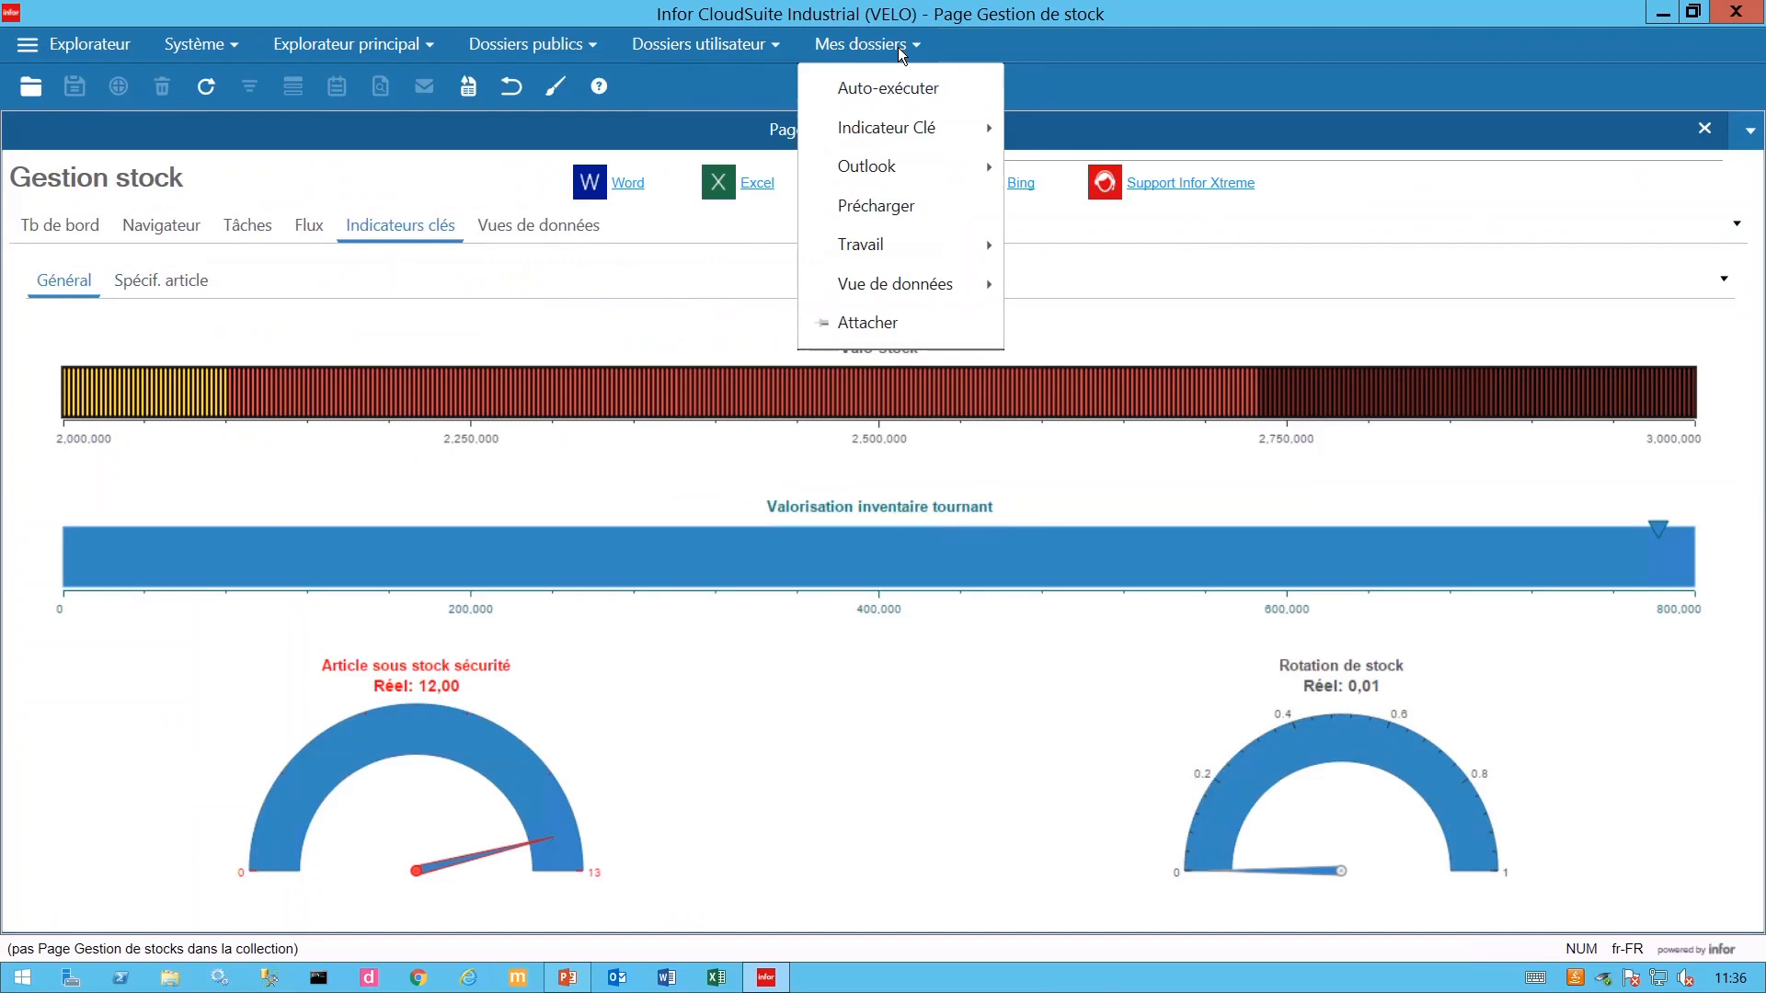
{"action": "mouse_move", "coordinate": [908, 129]}
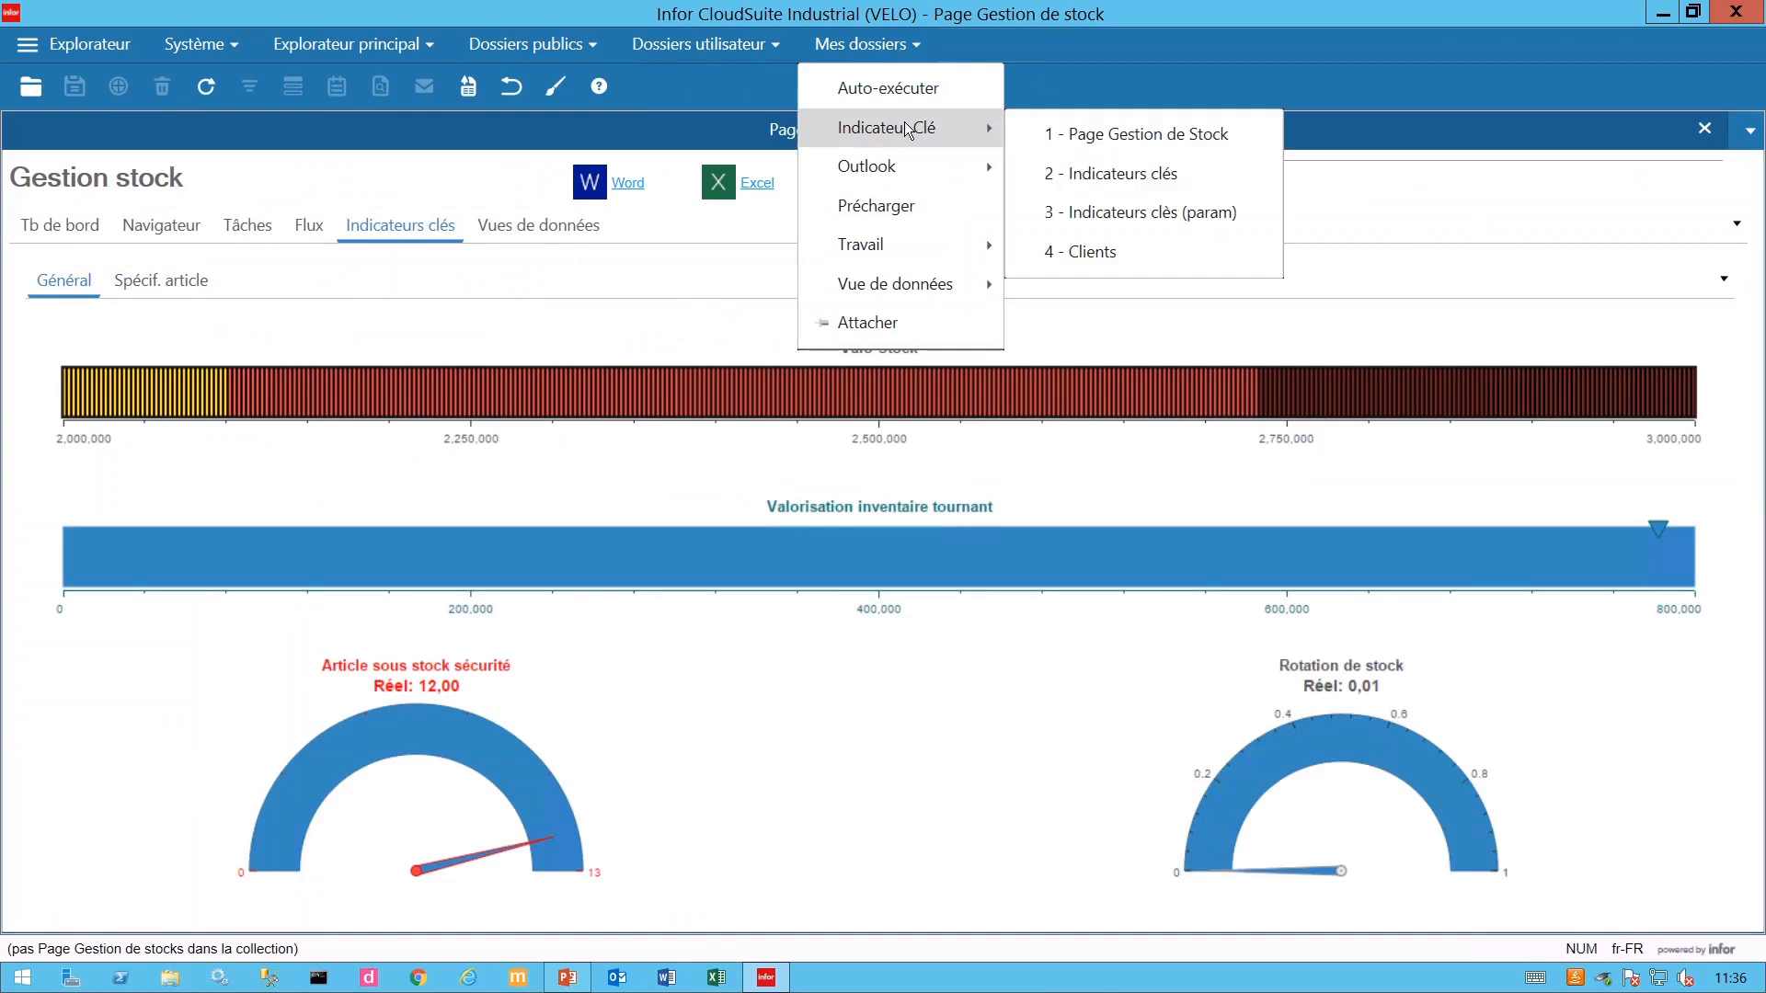
{"action": "left_click", "coordinate": [1083, 258]}
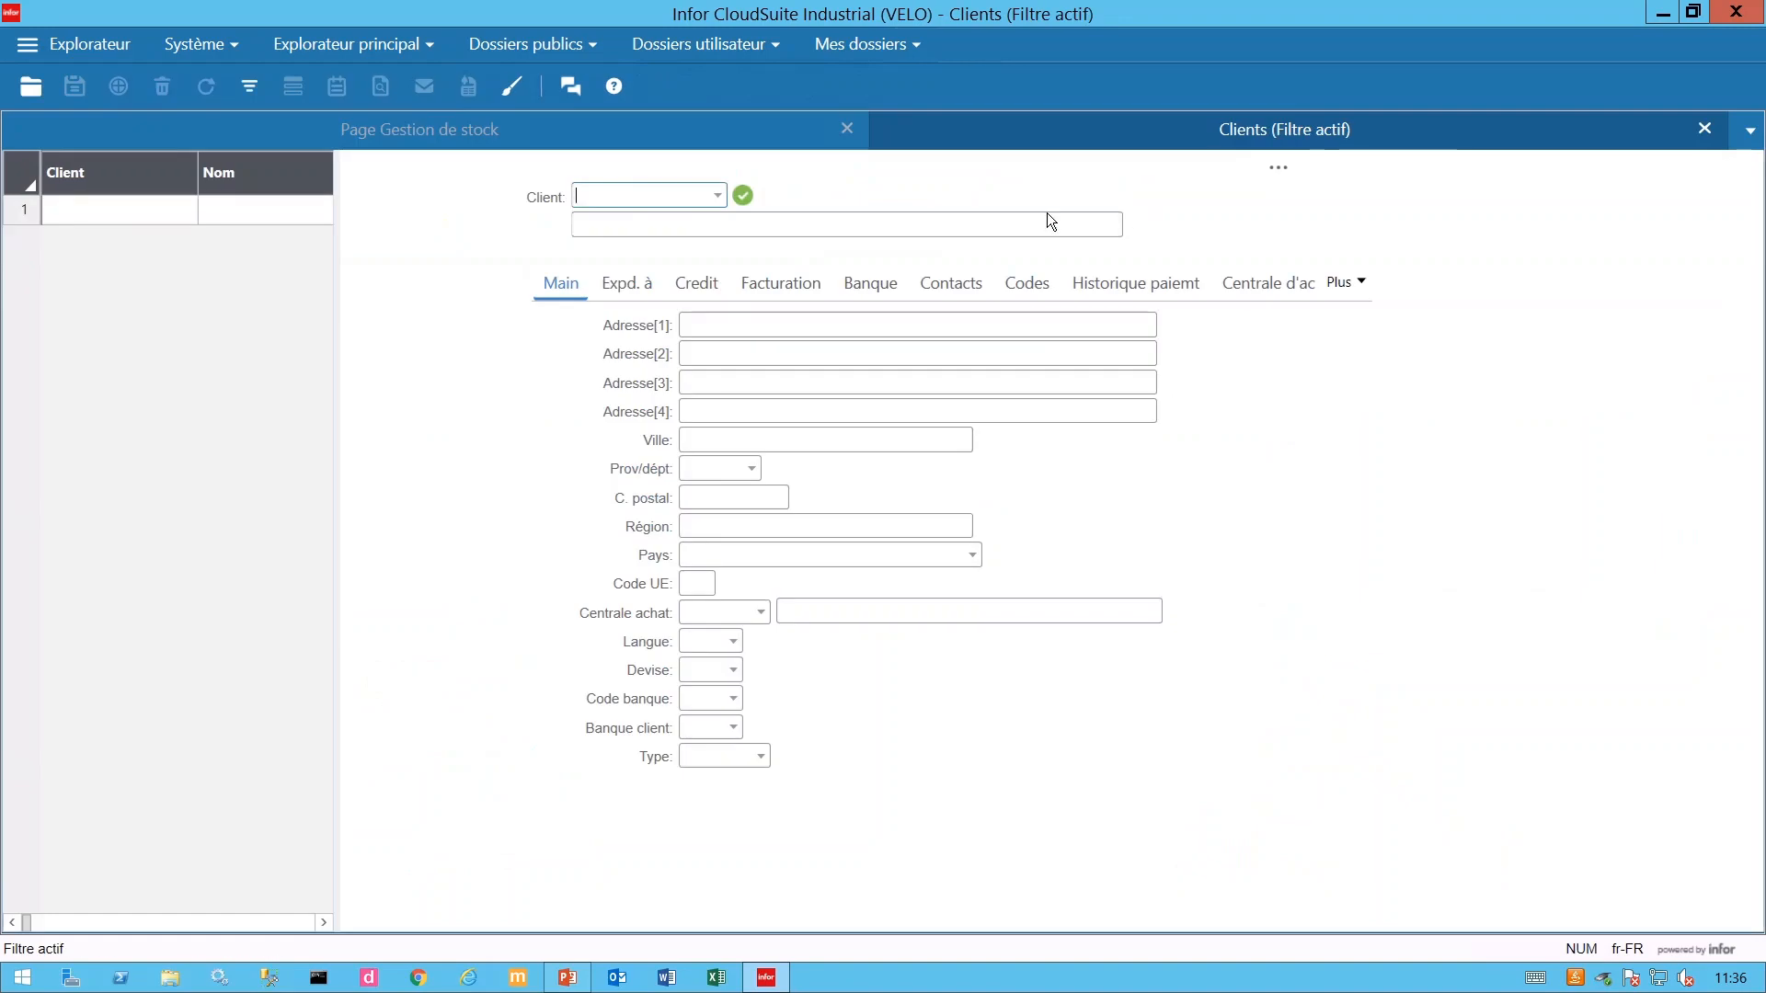
{"action": "left_click", "coordinate": [249, 86]}
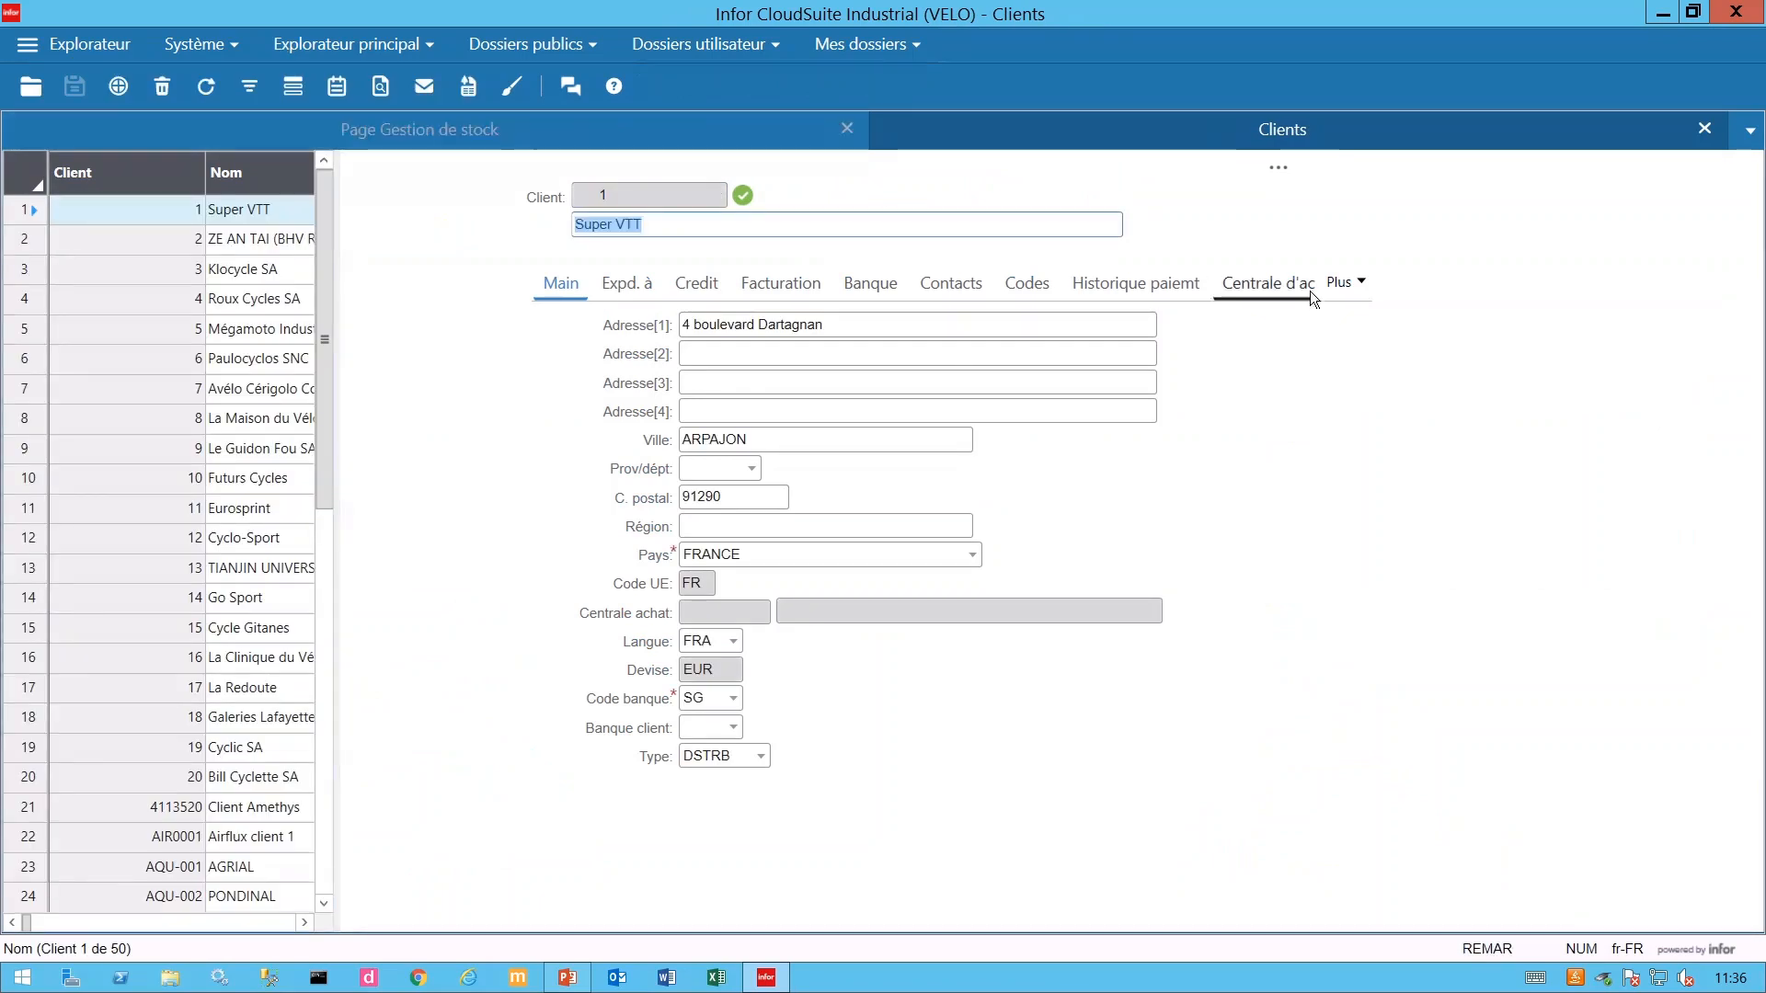
In design mode, add a Mesure (gauge) component below the fields of the Utilisateur page on the Clients form.
{"action": "left_click", "coordinate": [1339, 282]}
{"action": "left_click", "coordinate": [1462, 843]}
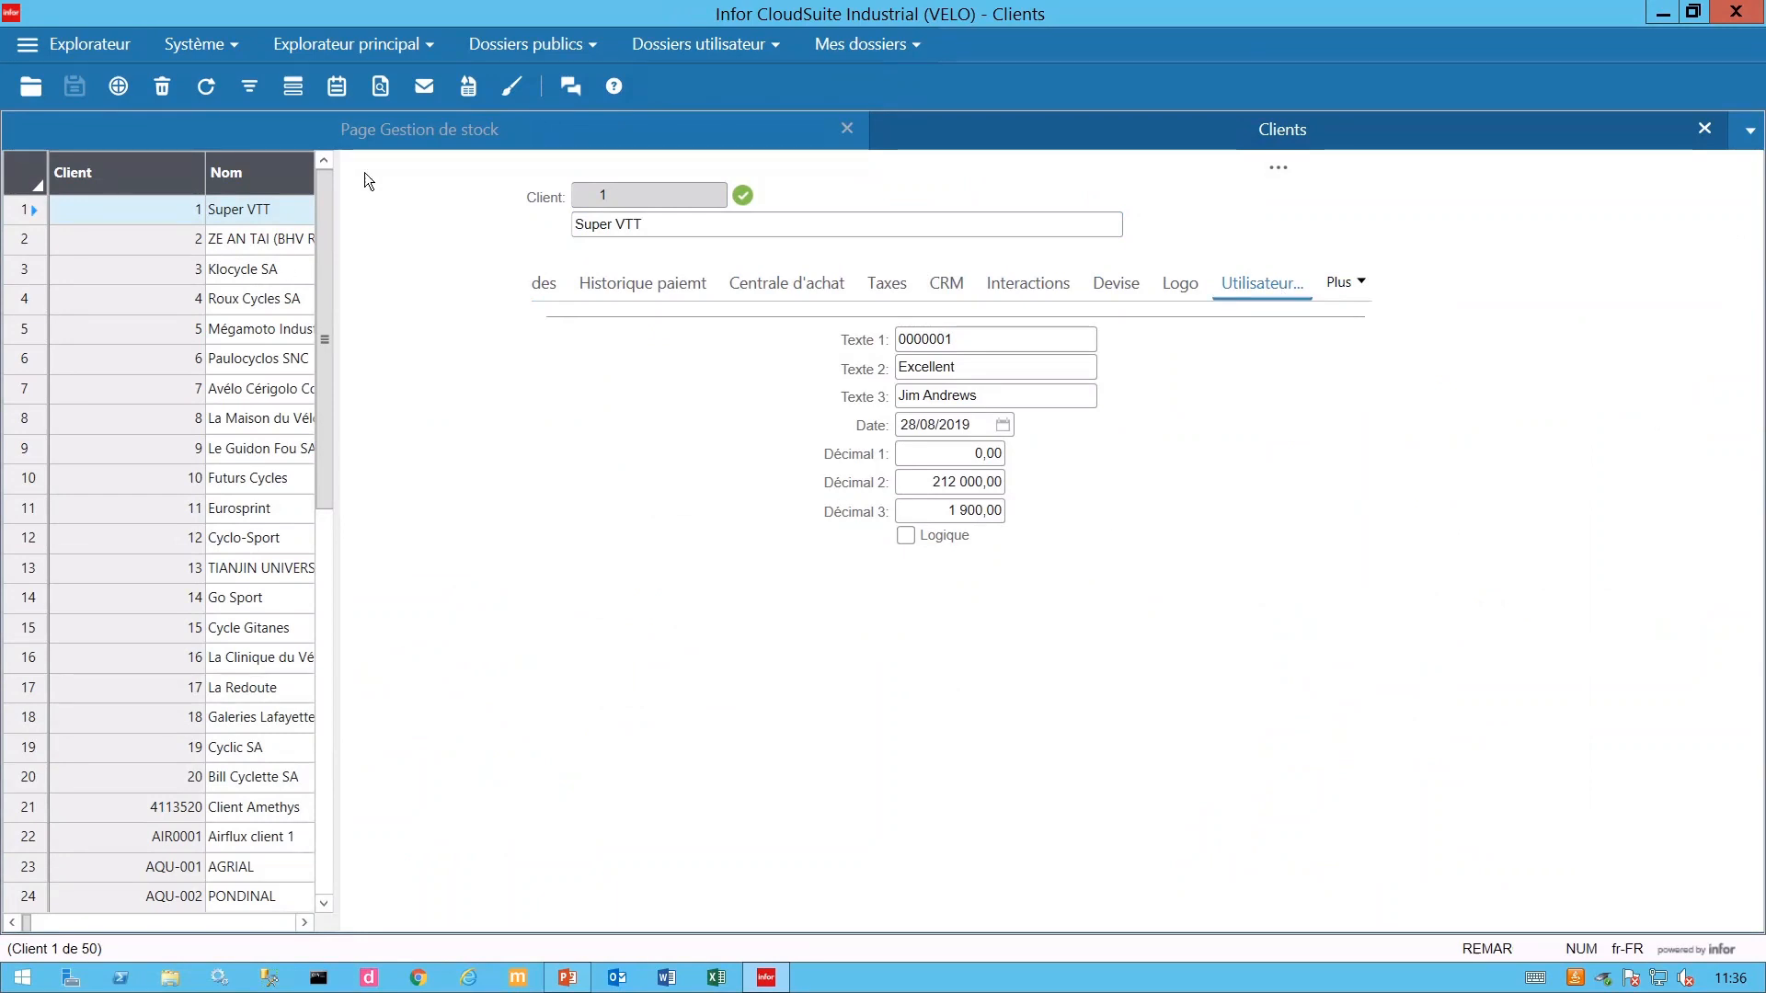
{"action": "left_click", "coordinate": [514, 91]}
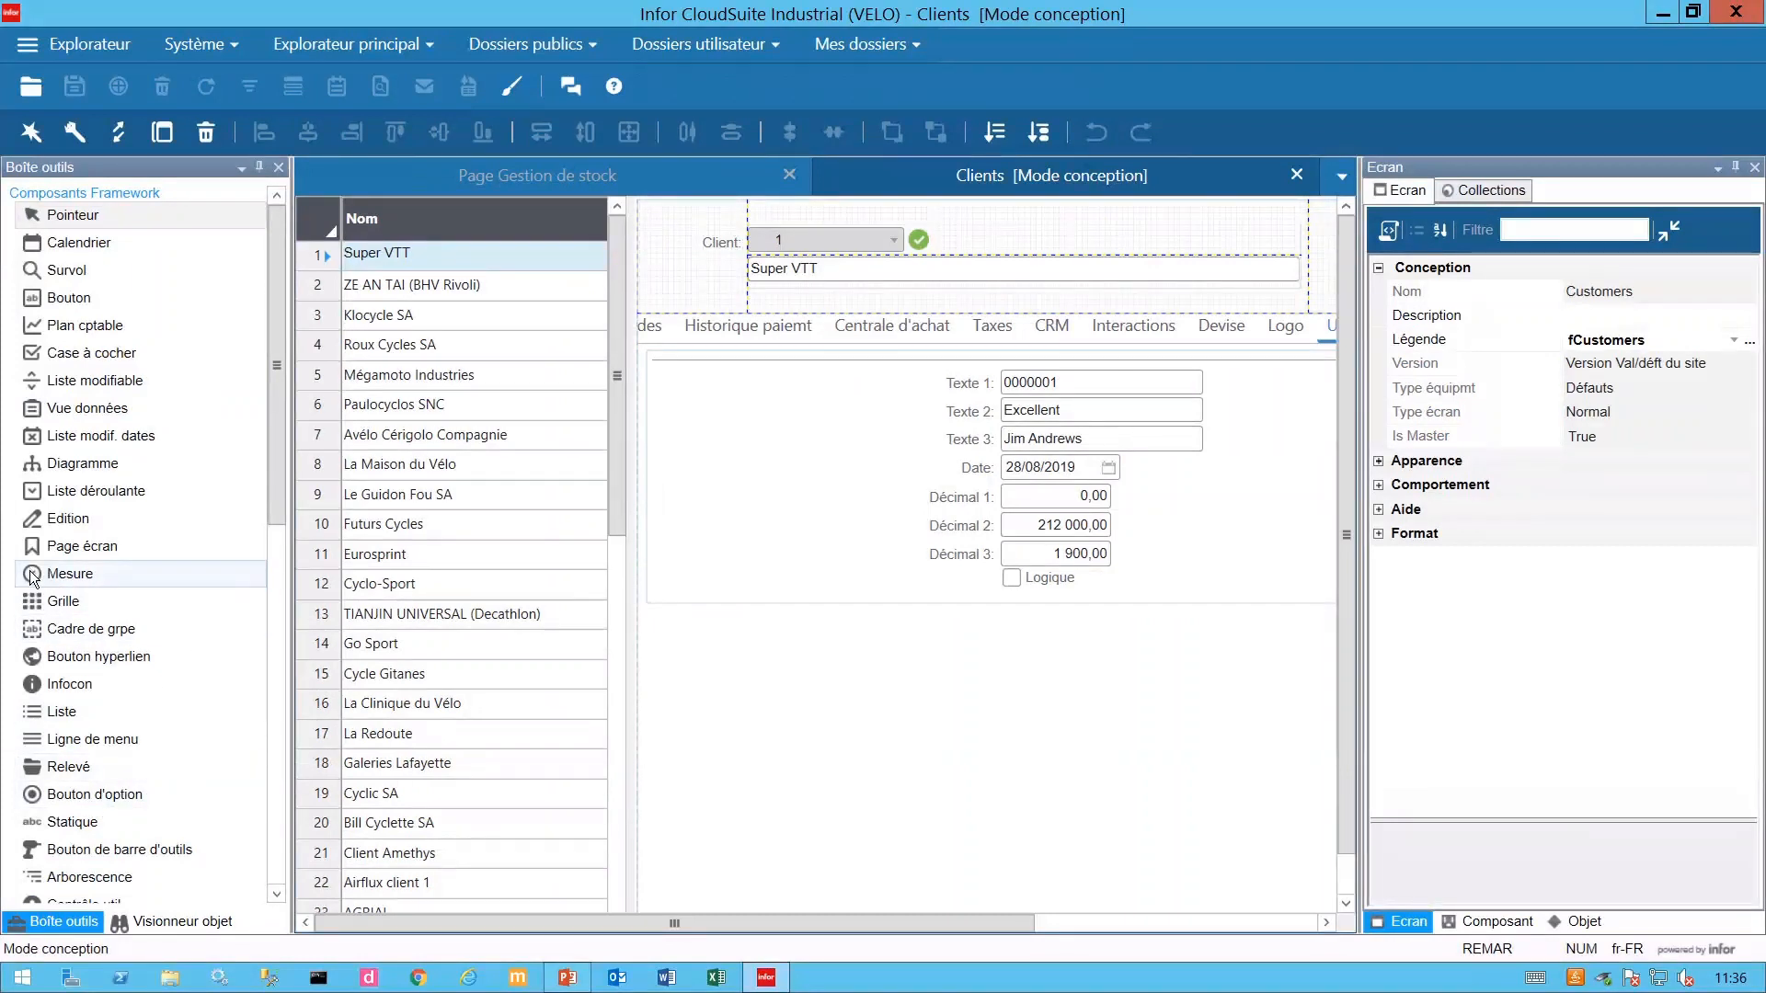
{"action": "left_click_drag", "start_coordinate": [30, 576], "coordinate": [665, 618]}
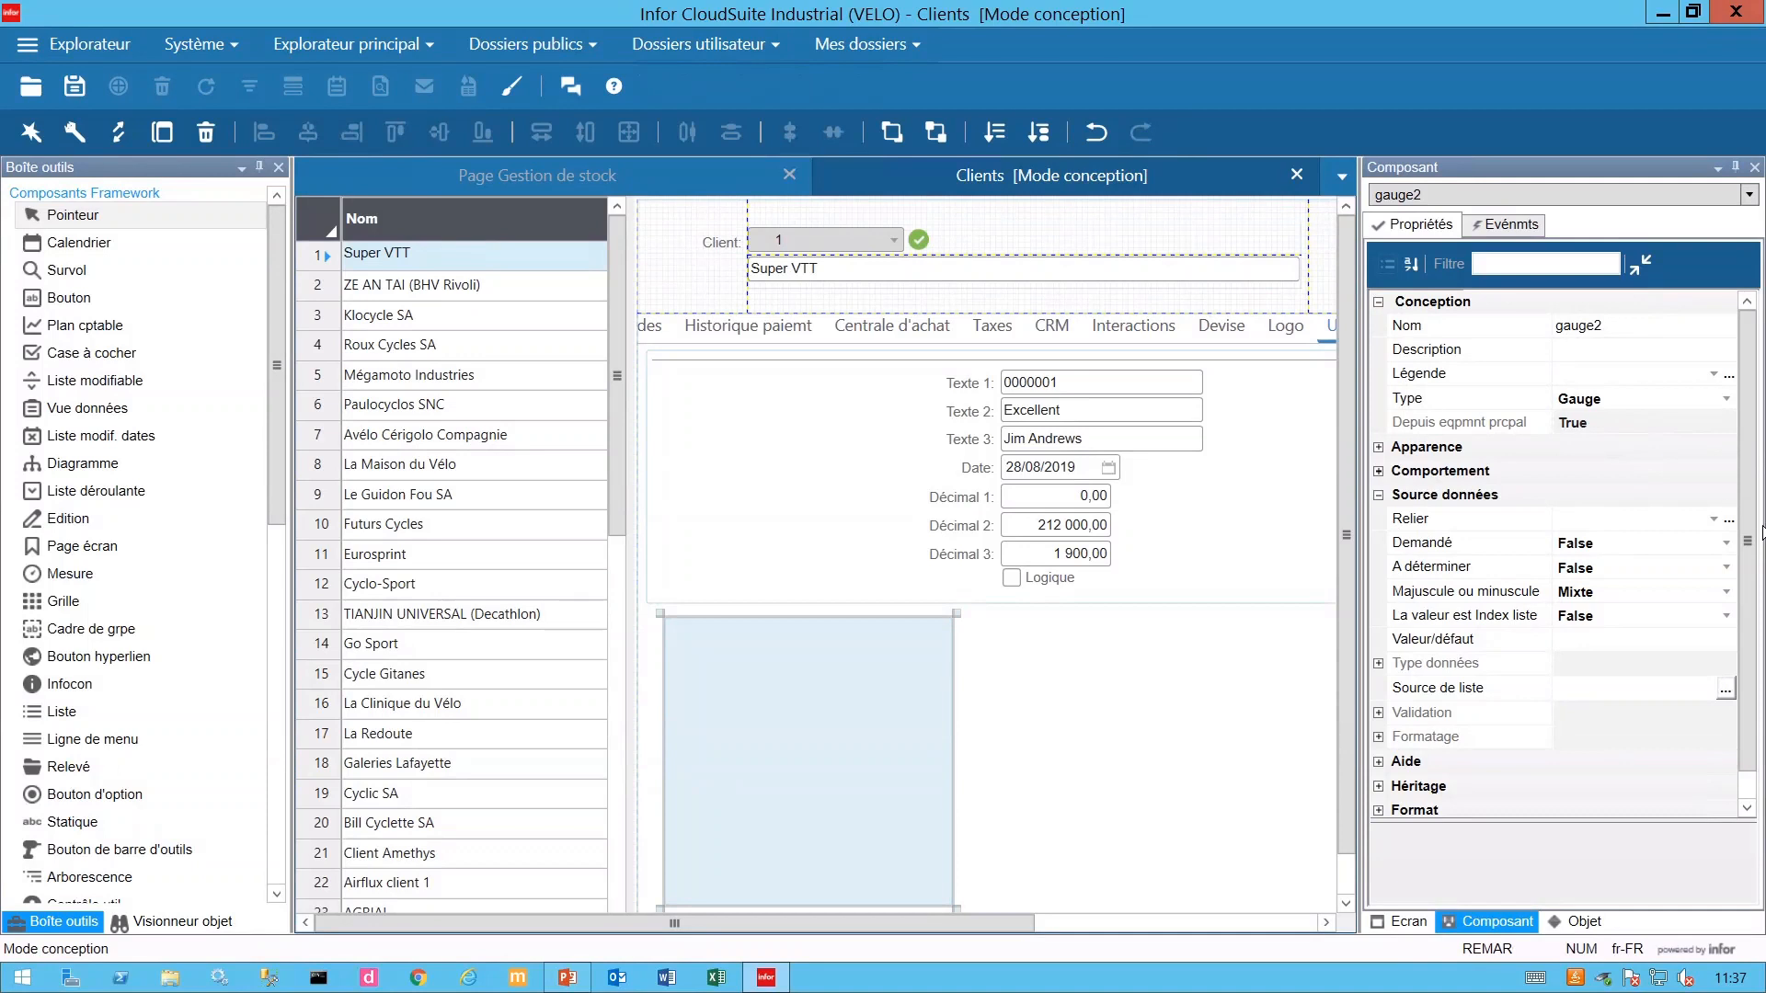
Set the new gauge's data binding type to Mesure and open its gauge parameter specification.
{"action": "left_click", "coordinate": [1729, 520]}
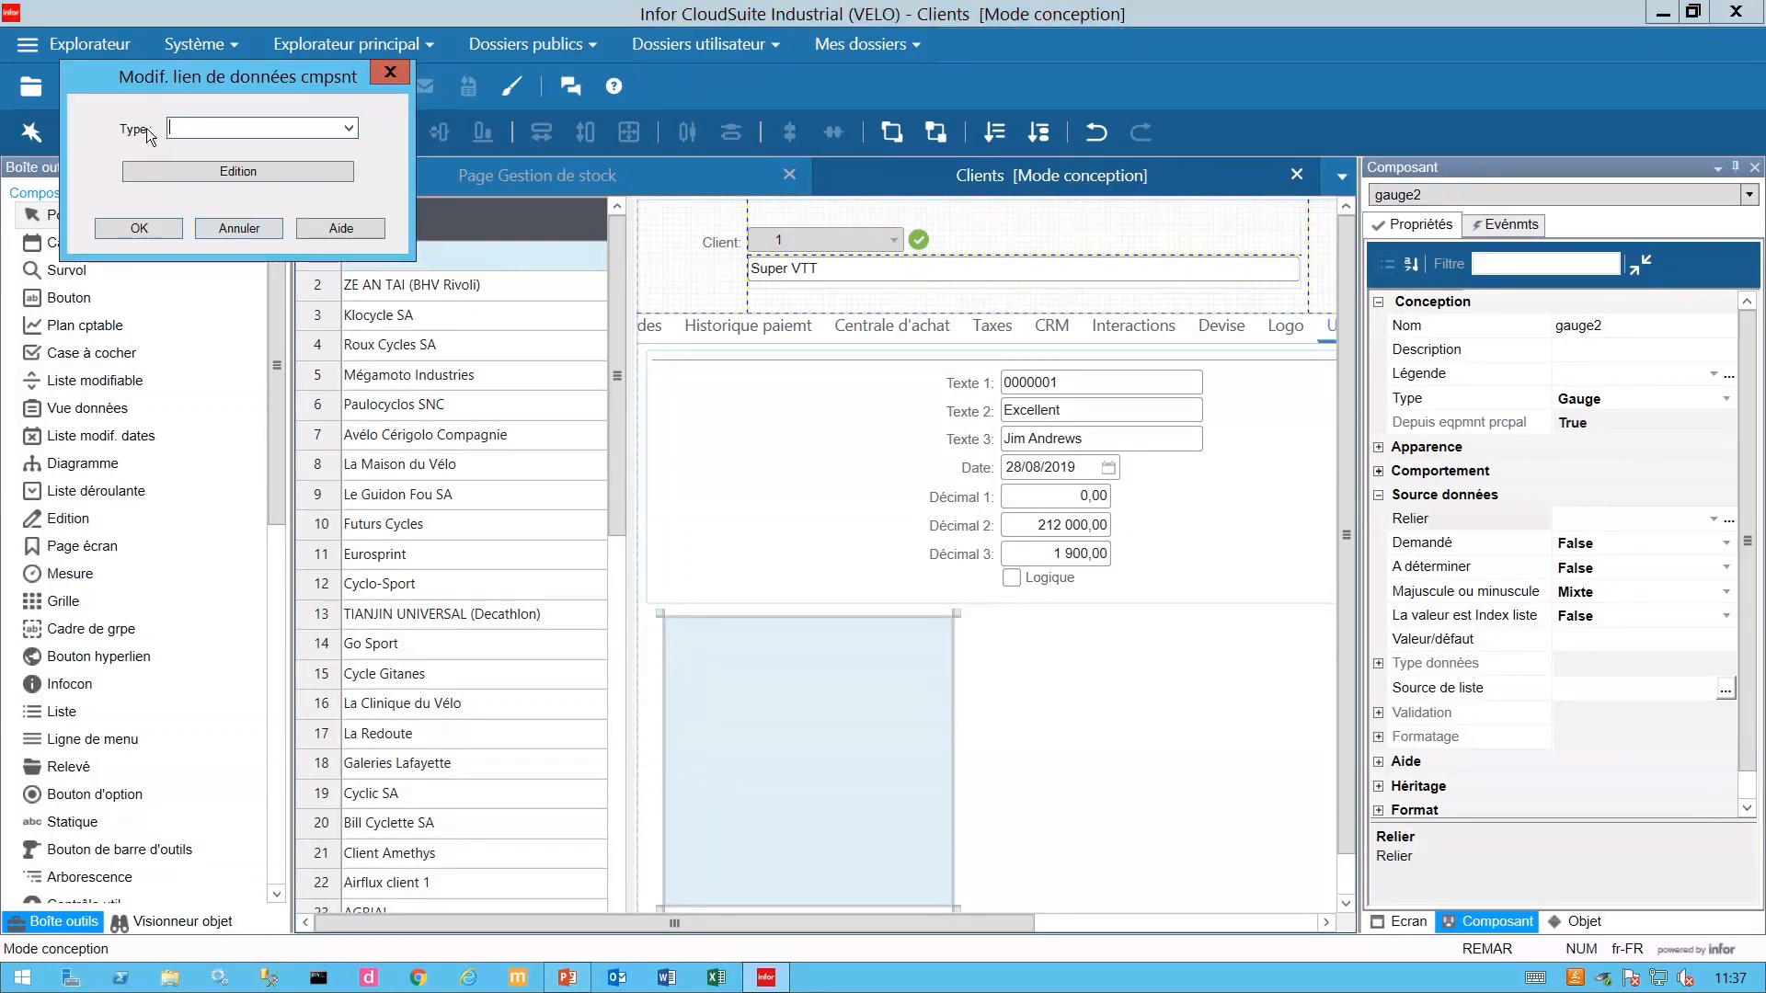
{"action": "left_click", "coordinate": [349, 129]}
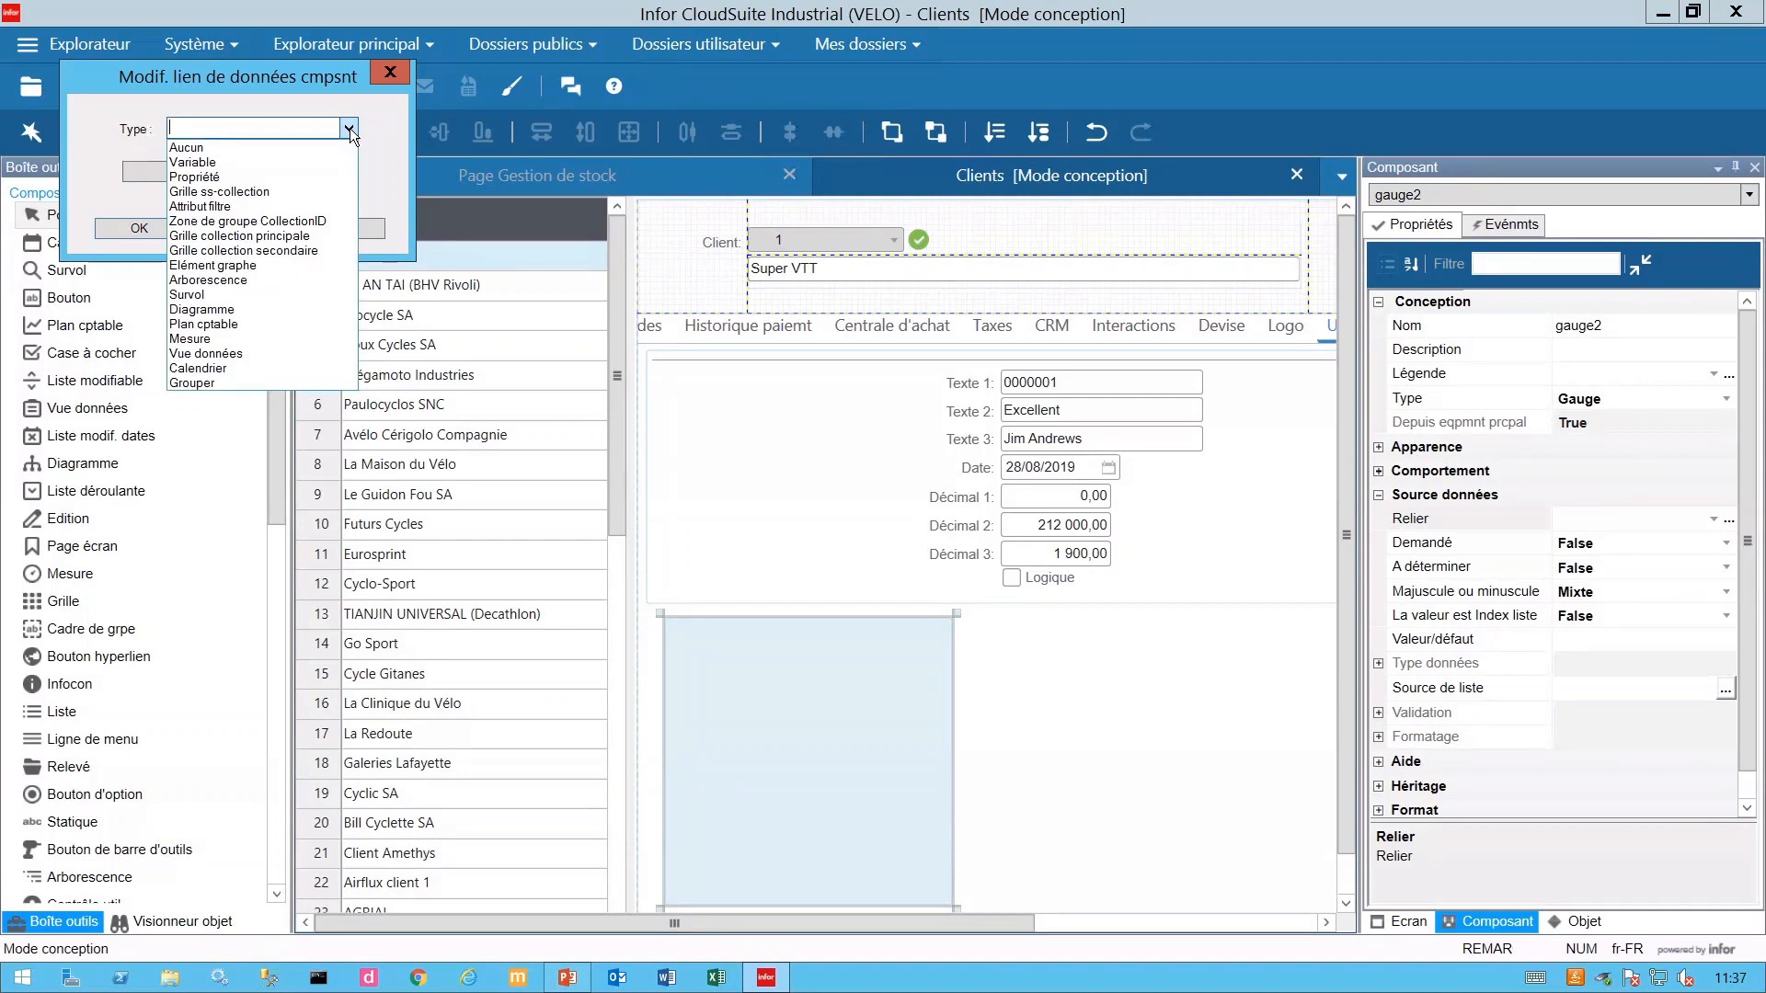
{"action": "left_click", "coordinate": [243, 333]}
{"action": "left_click_drag", "start_coordinate": [139, 77], "coordinate": [174, 97]}
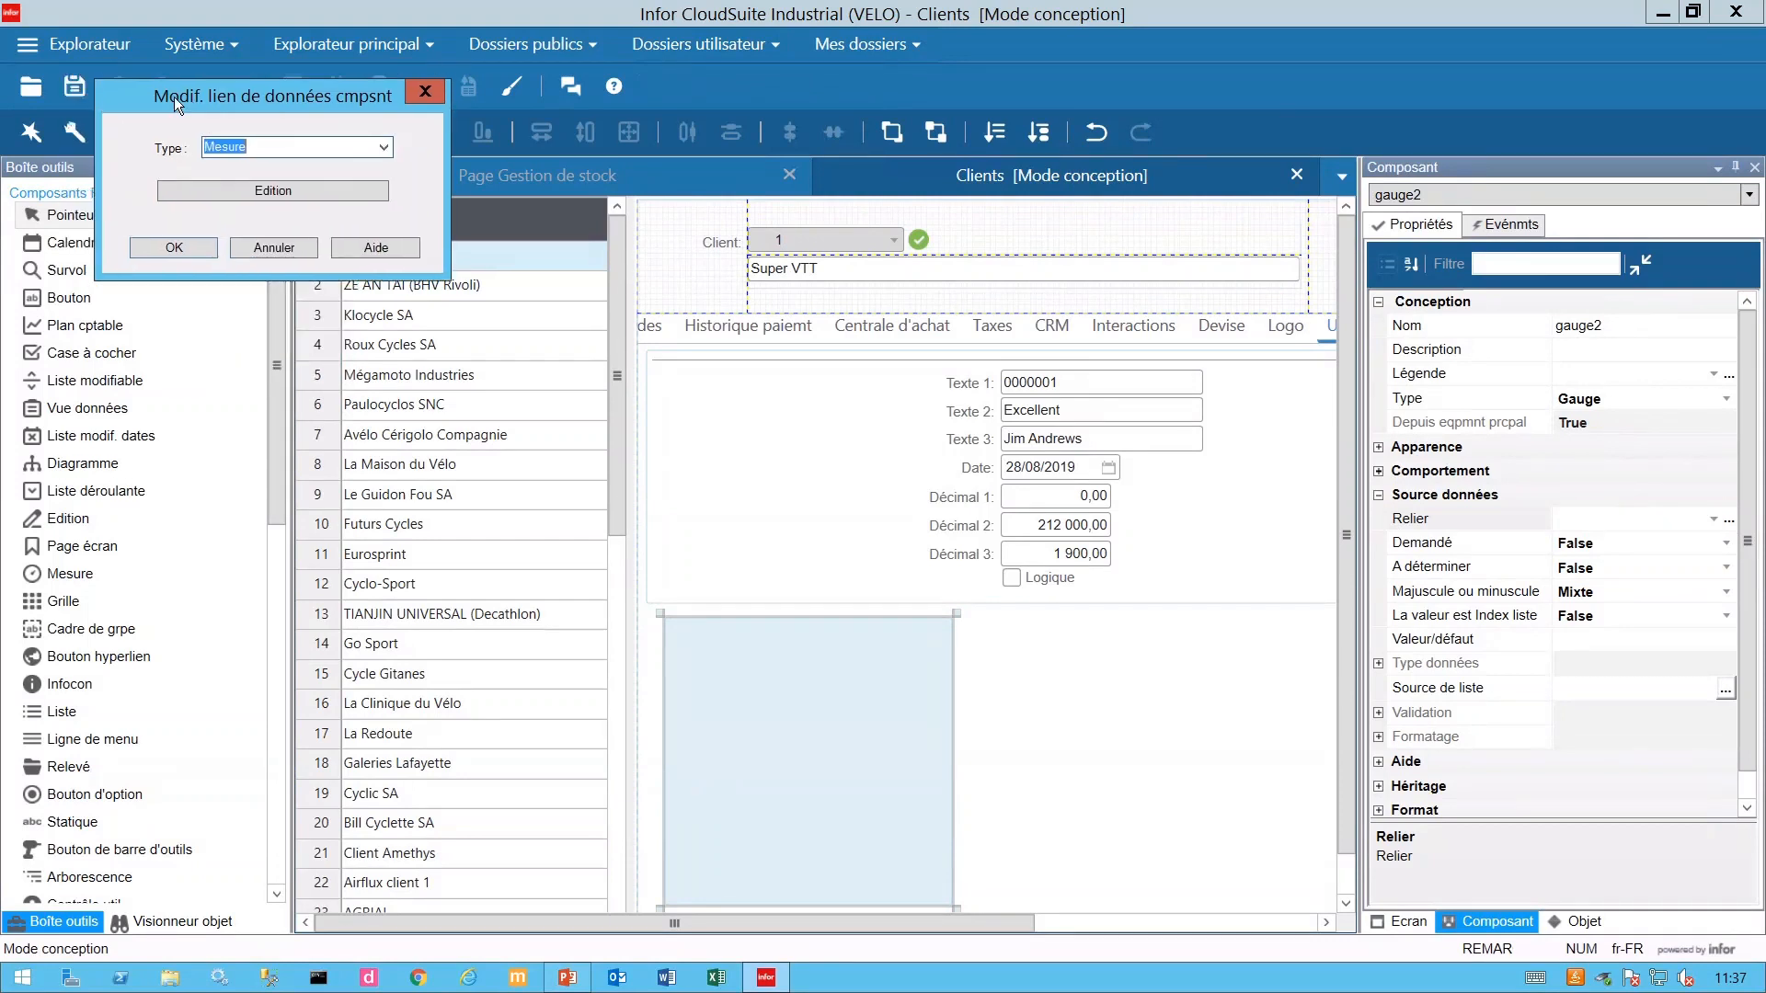
{"action": "left_click", "coordinate": [269, 190]}
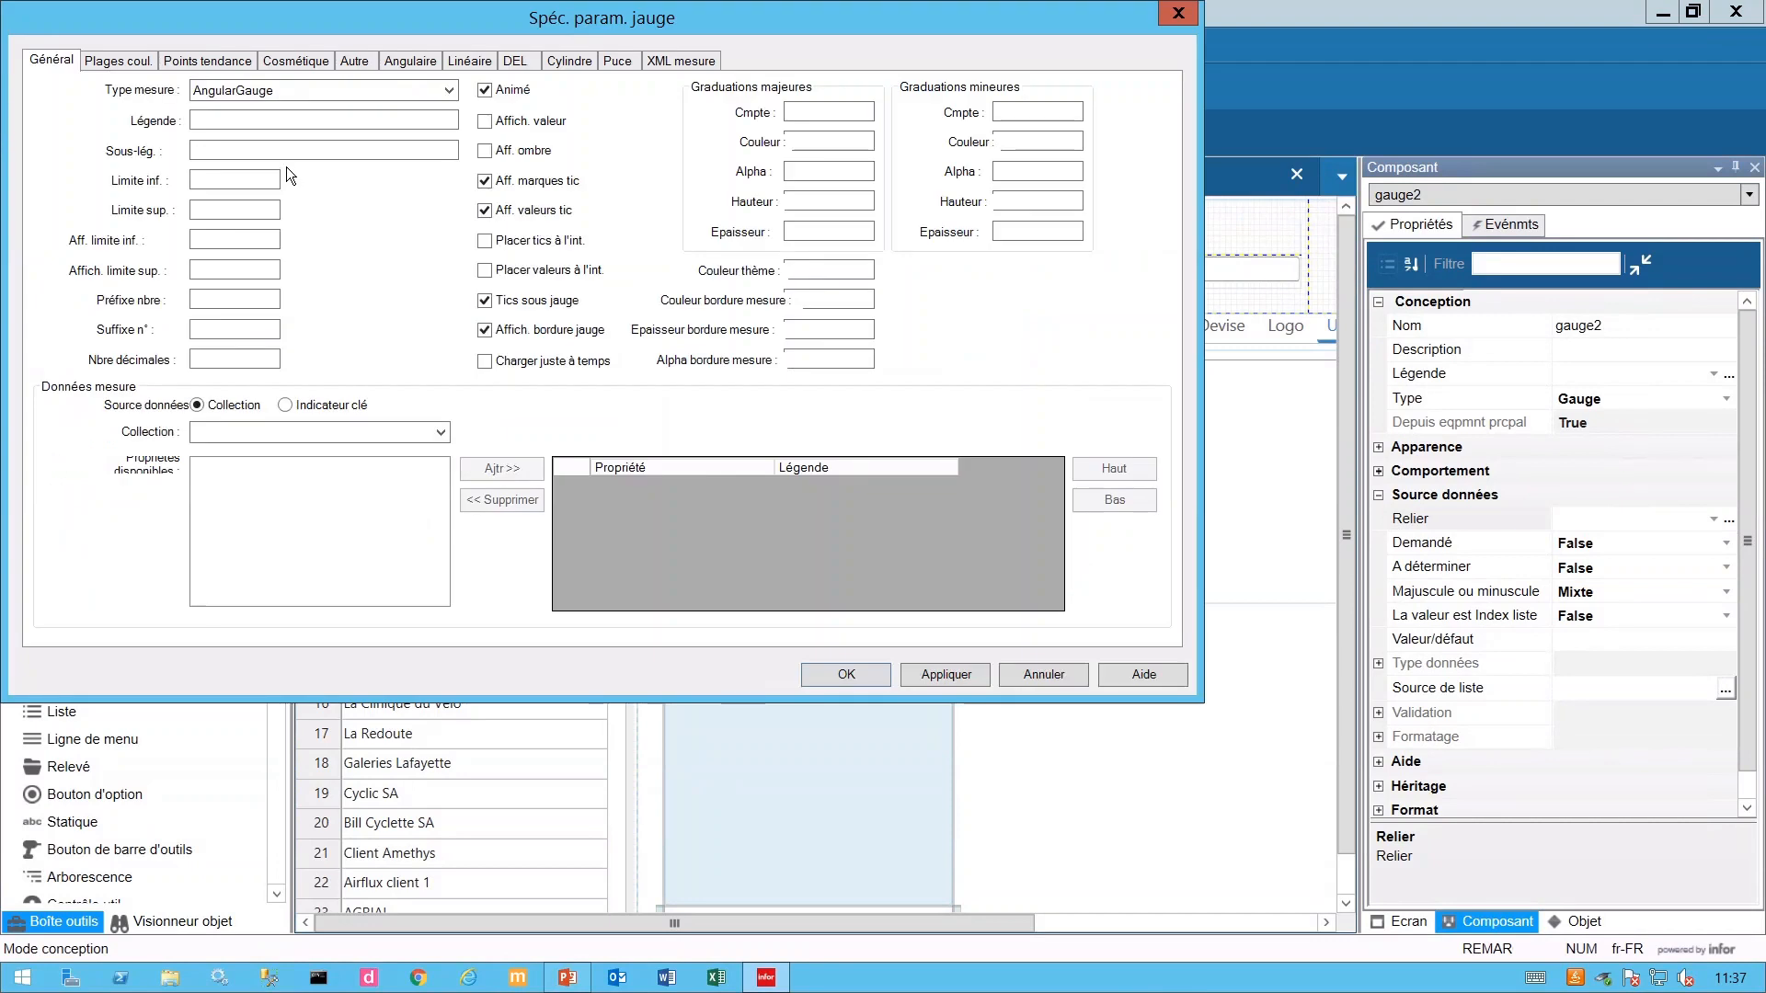
{"action": "left_click_drag", "start_coordinate": [269, 20], "coordinate": [277, 55]}
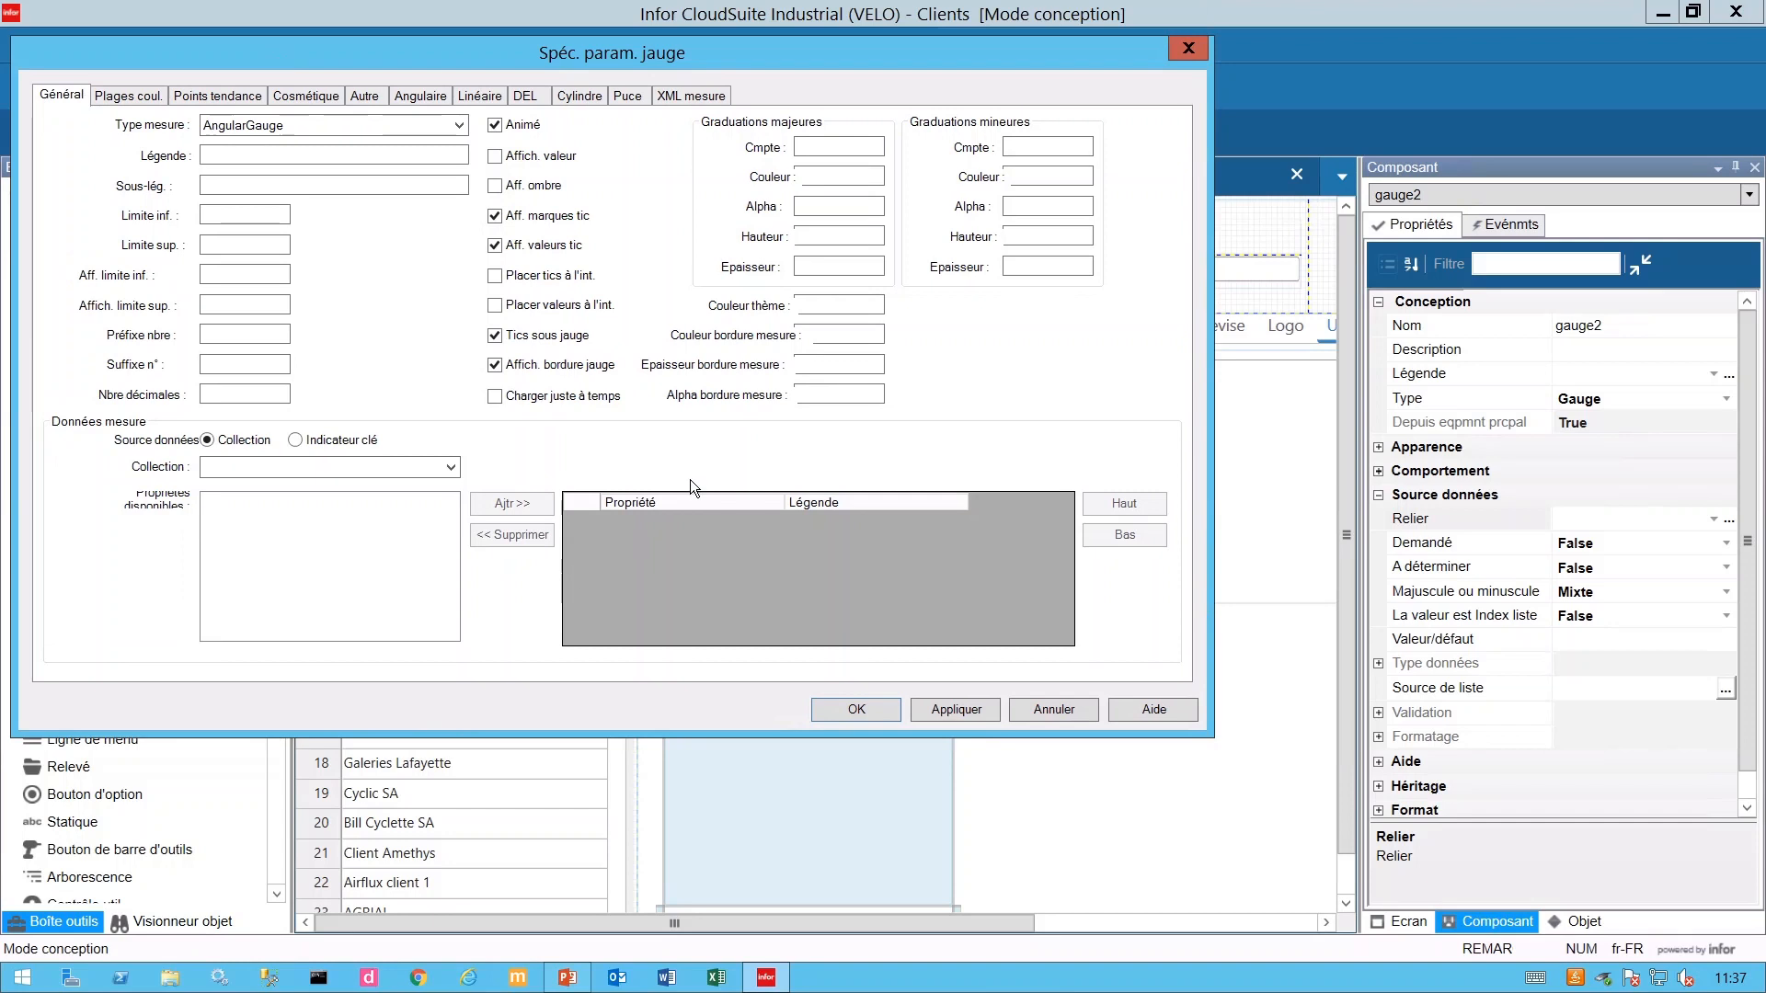
Set the gauge type to Cylinder and enter Test Webinar as its caption.
{"action": "left_click", "coordinate": [466, 126]}
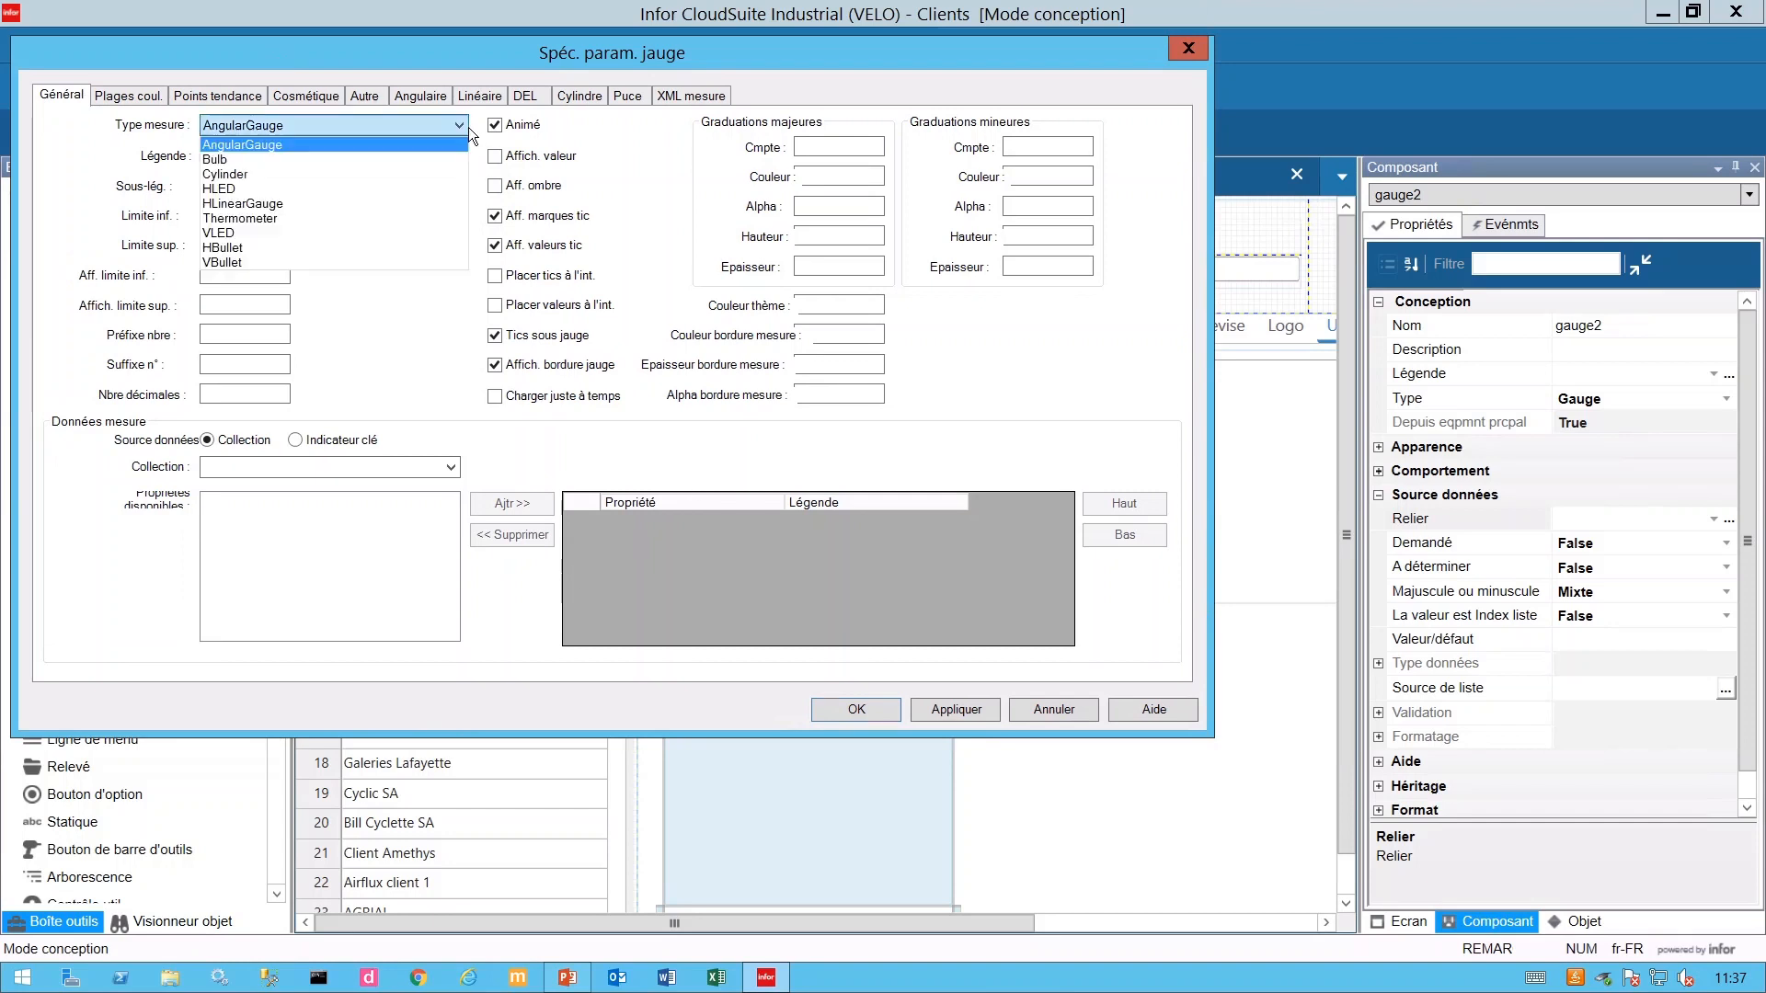
{"action": "left_click", "coordinate": [367, 175]}
{"action": "left_click", "coordinate": [351, 155]}
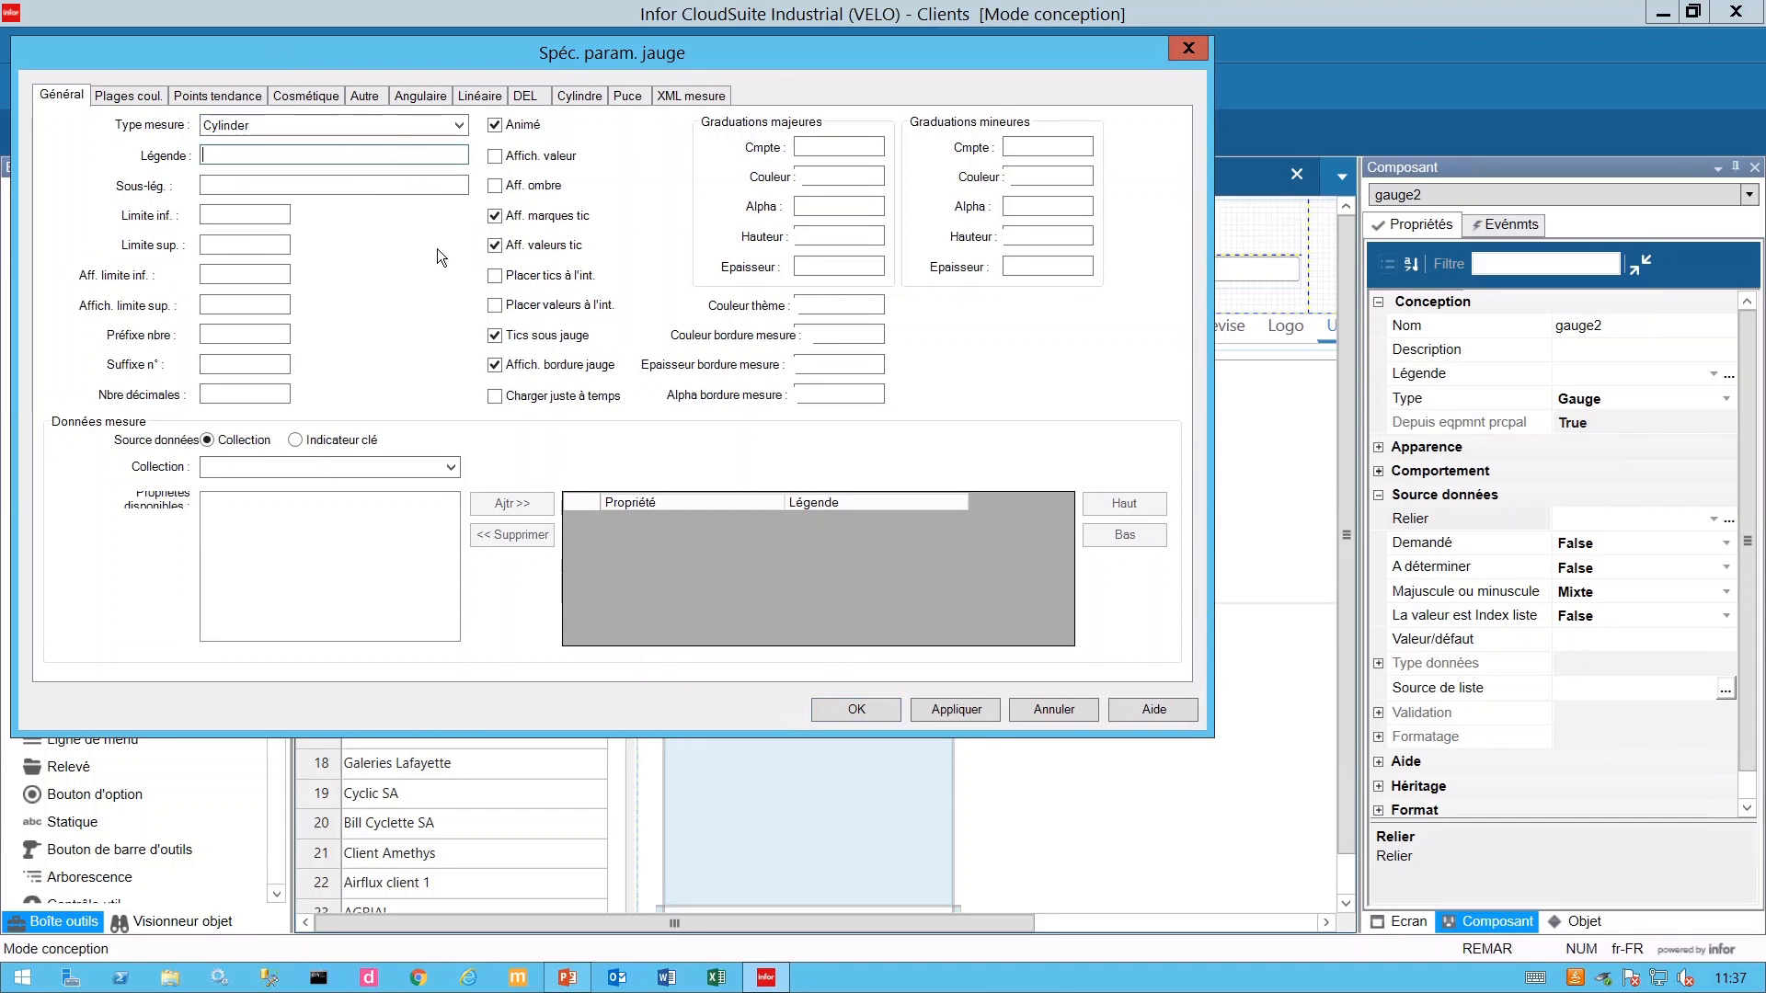
{"action": "type", "text": "Test Webinar"}
Use a key indicator as the gauge's data source and choose 129 - Le CA des commandes au statut cde.
{"action": "left_click", "coordinate": [318, 440]}
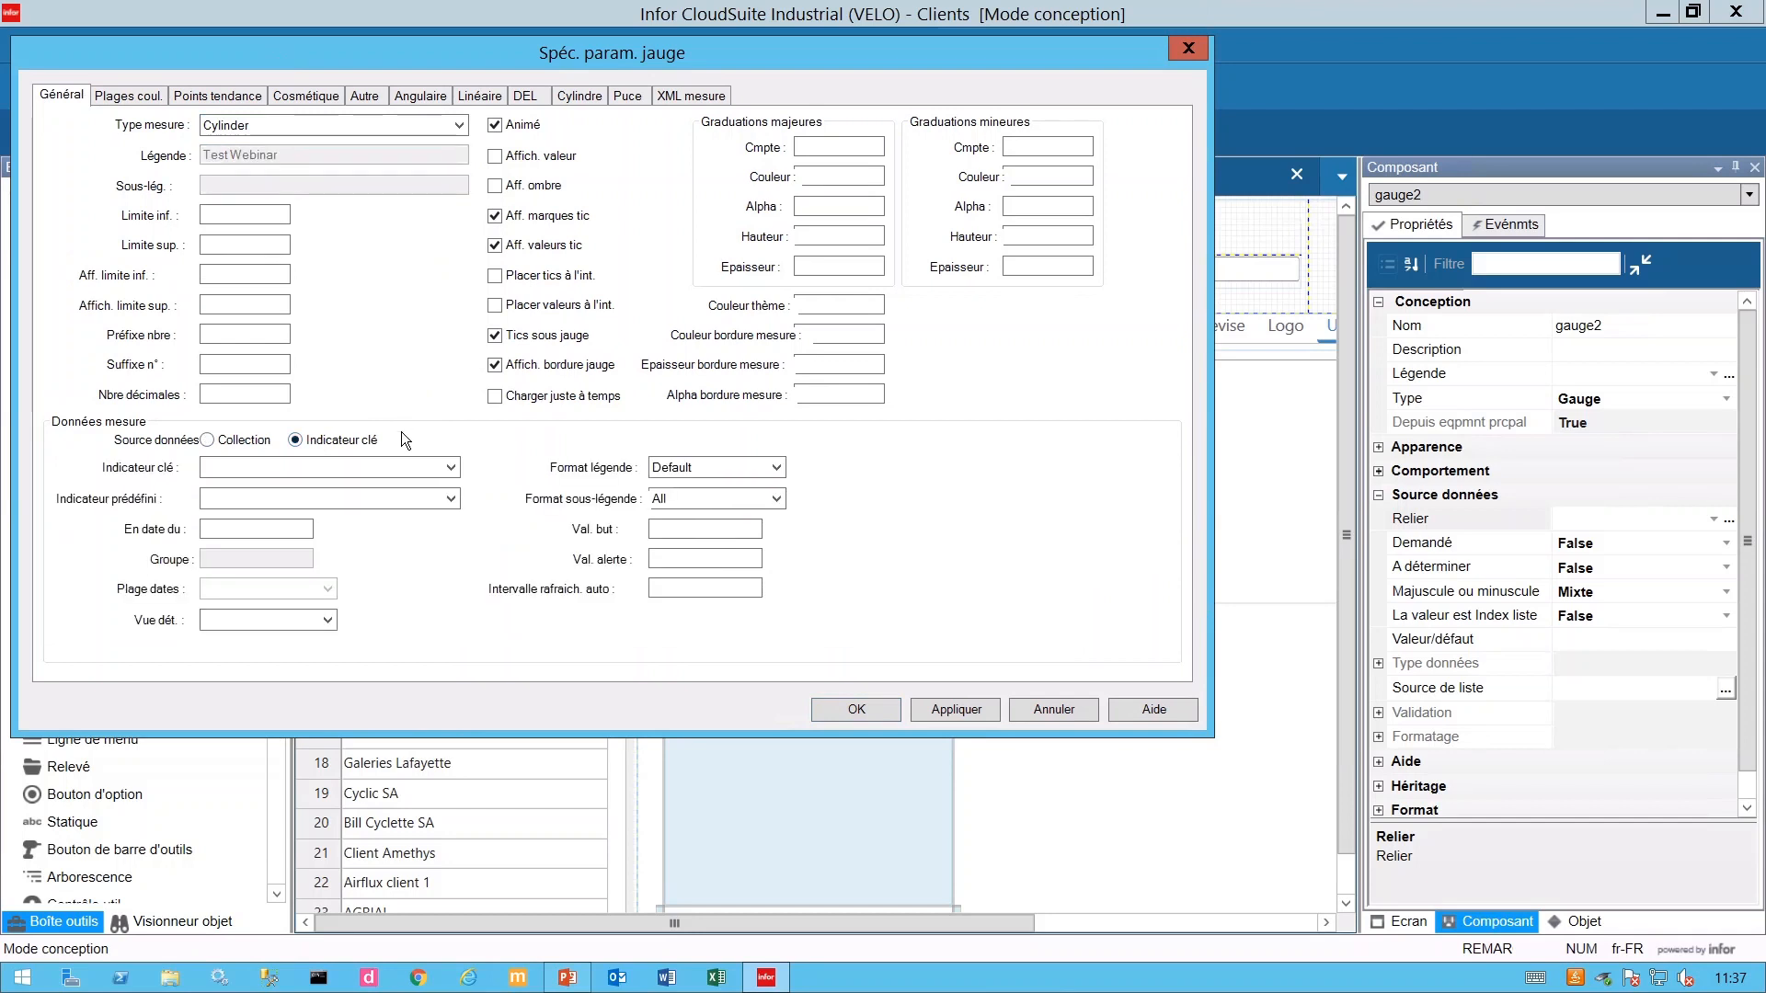
{"action": "left_click", "coordinate": [449, 469]}
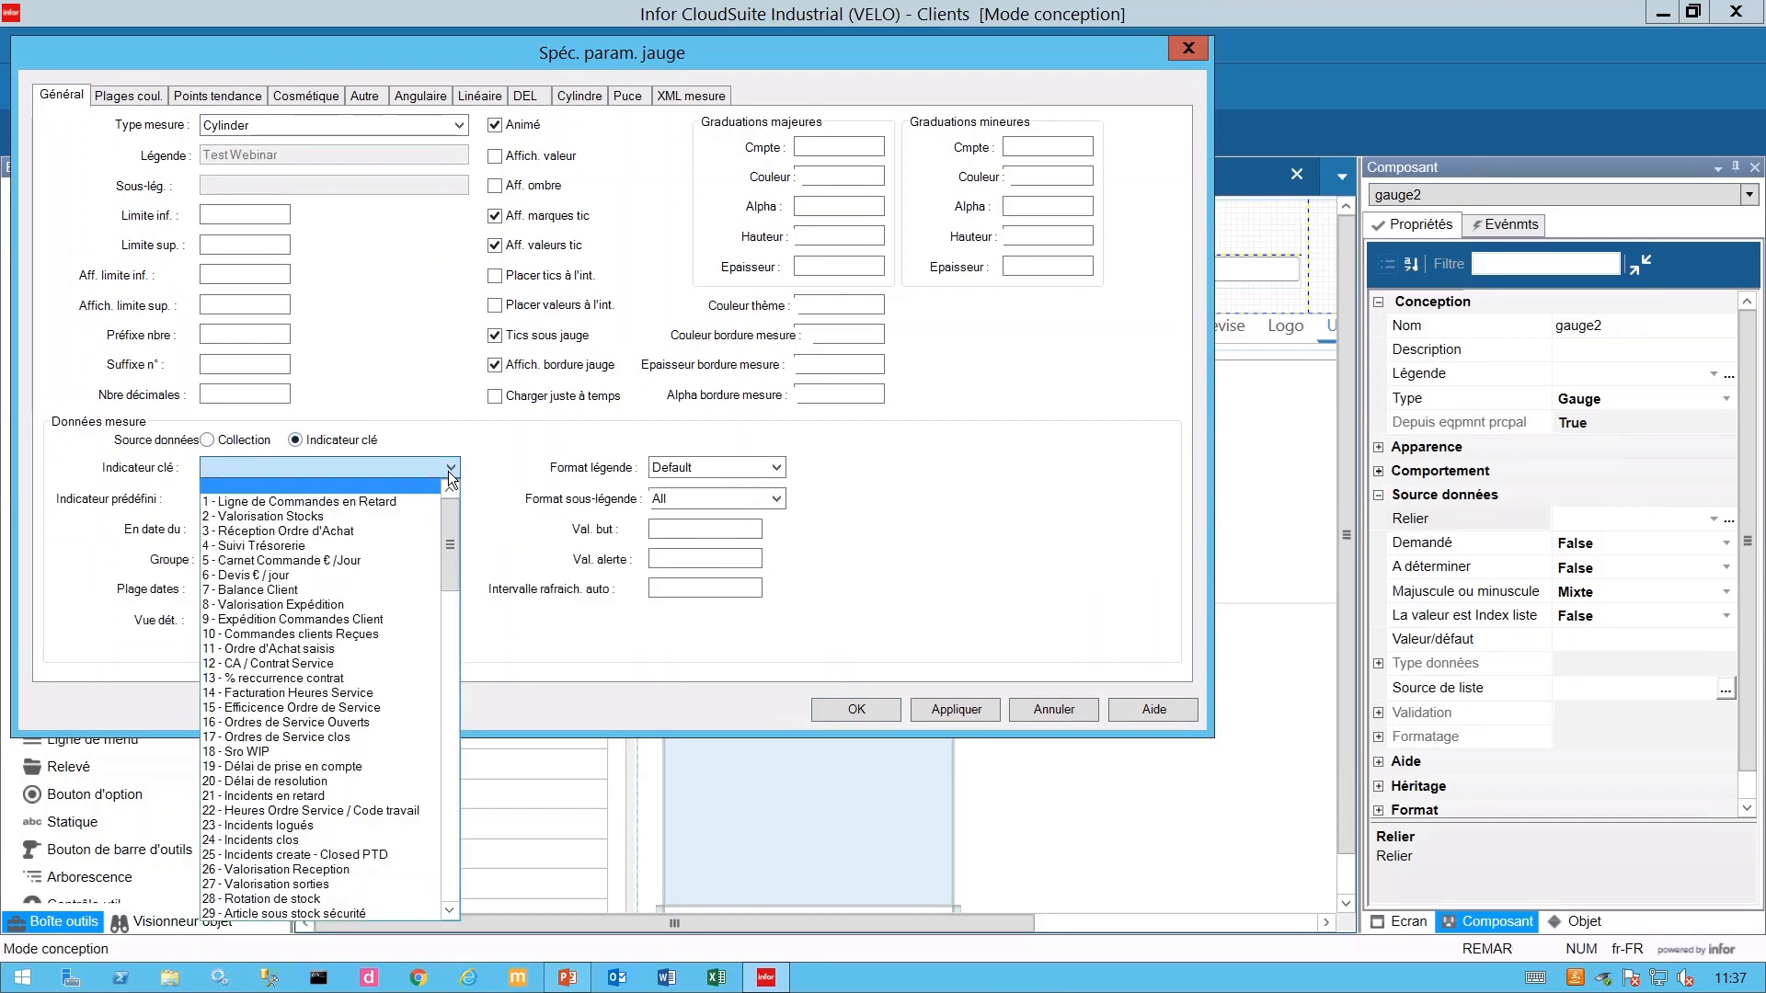
{"action": "left_click_drag", "start_coordinate": [451, 521], "coordinate": [462, 887]}
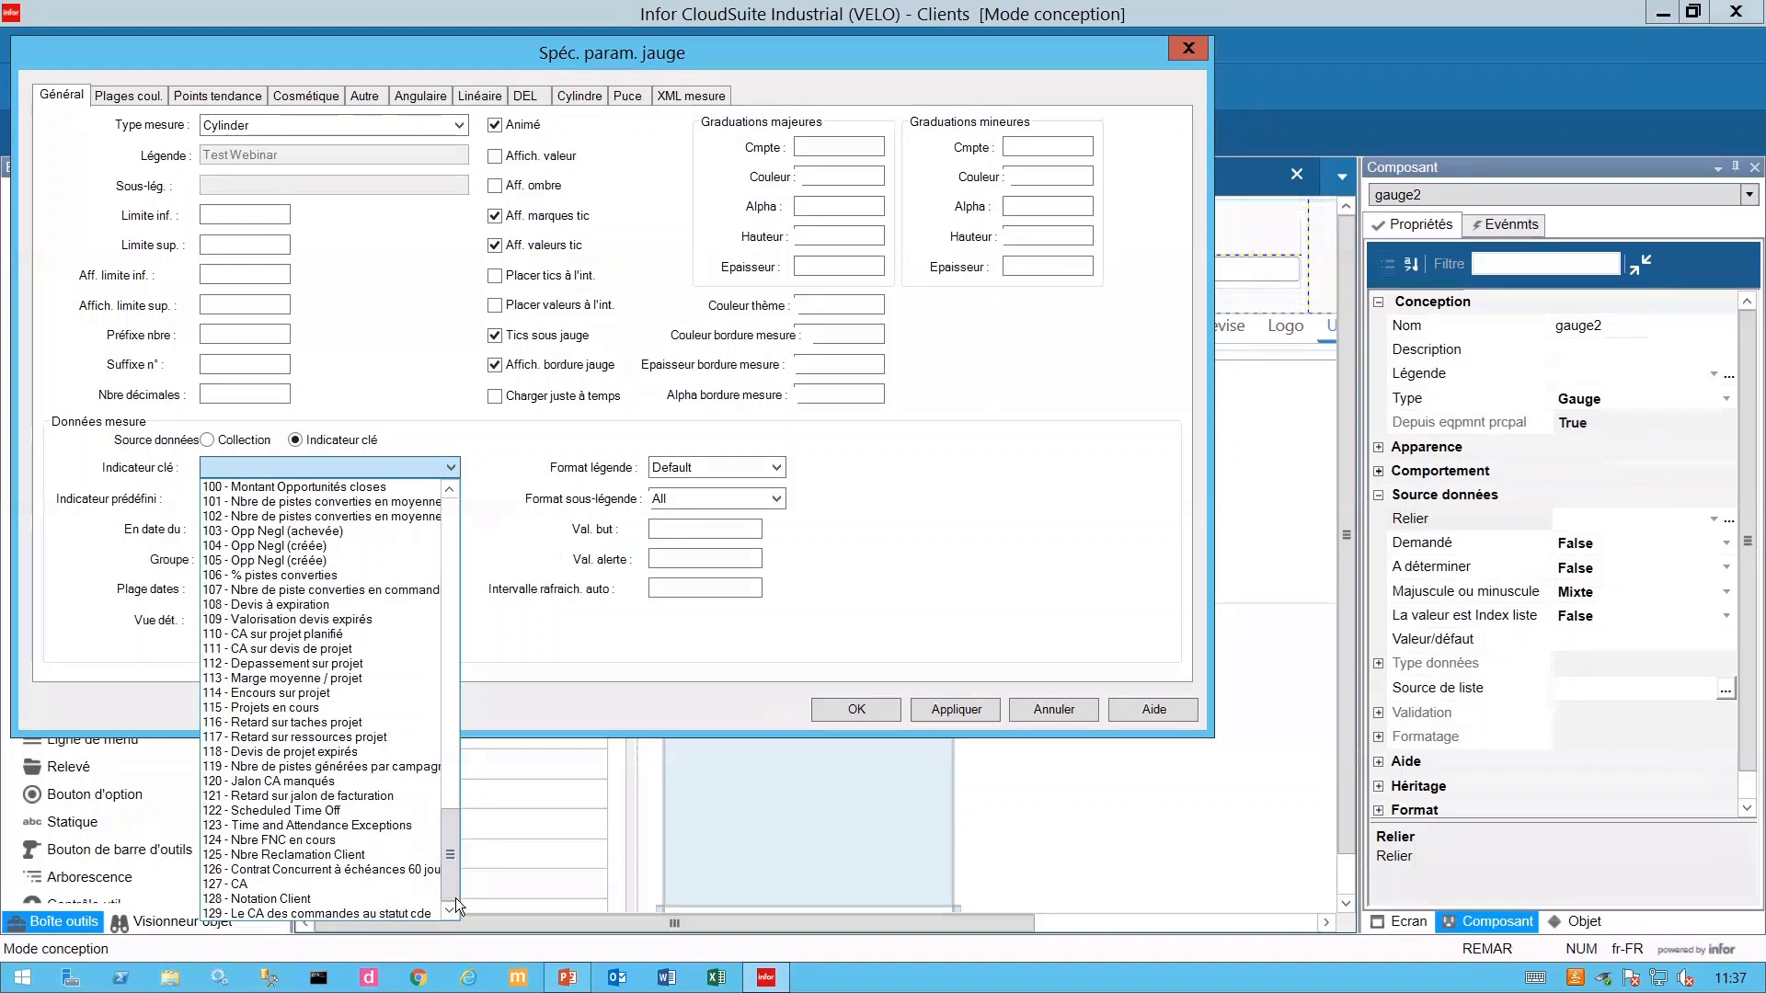
{"action": "left_click", "coordinate": [388, 915]}
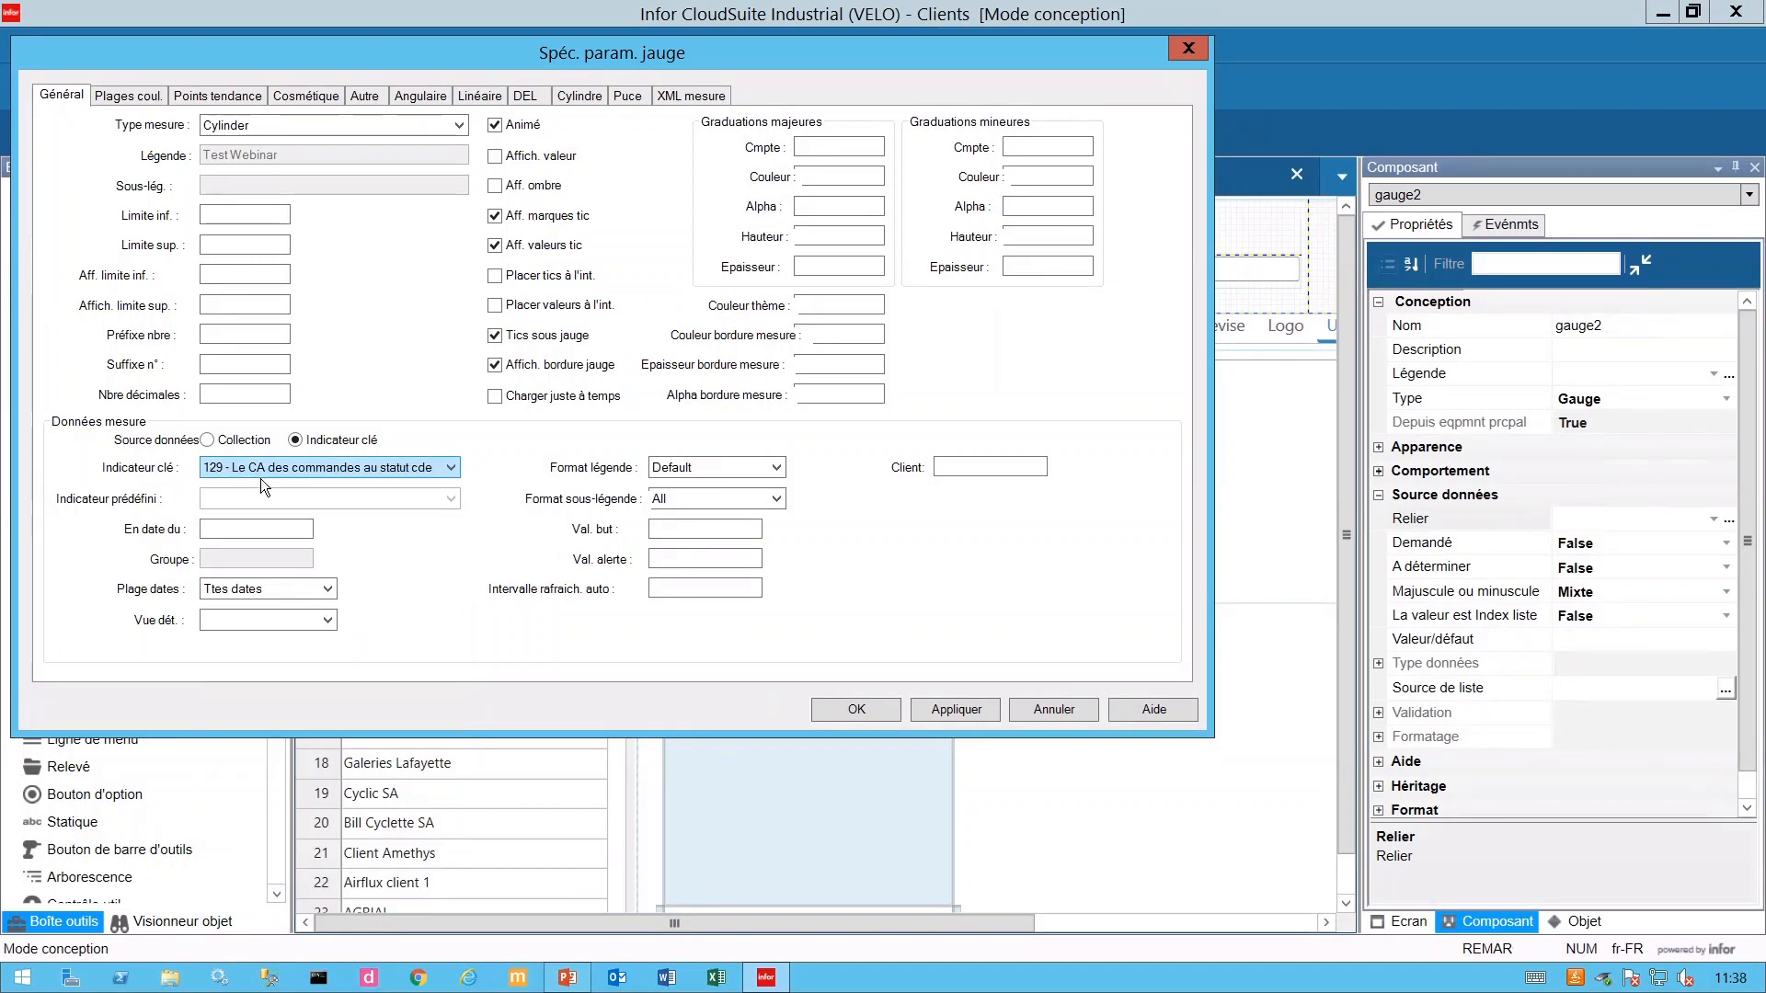
Set the gauge's date range to AEC and its detailed view to 142 - Détail CA de commande par client.
{"action": "left_click", "coordinate": [331, 591]}
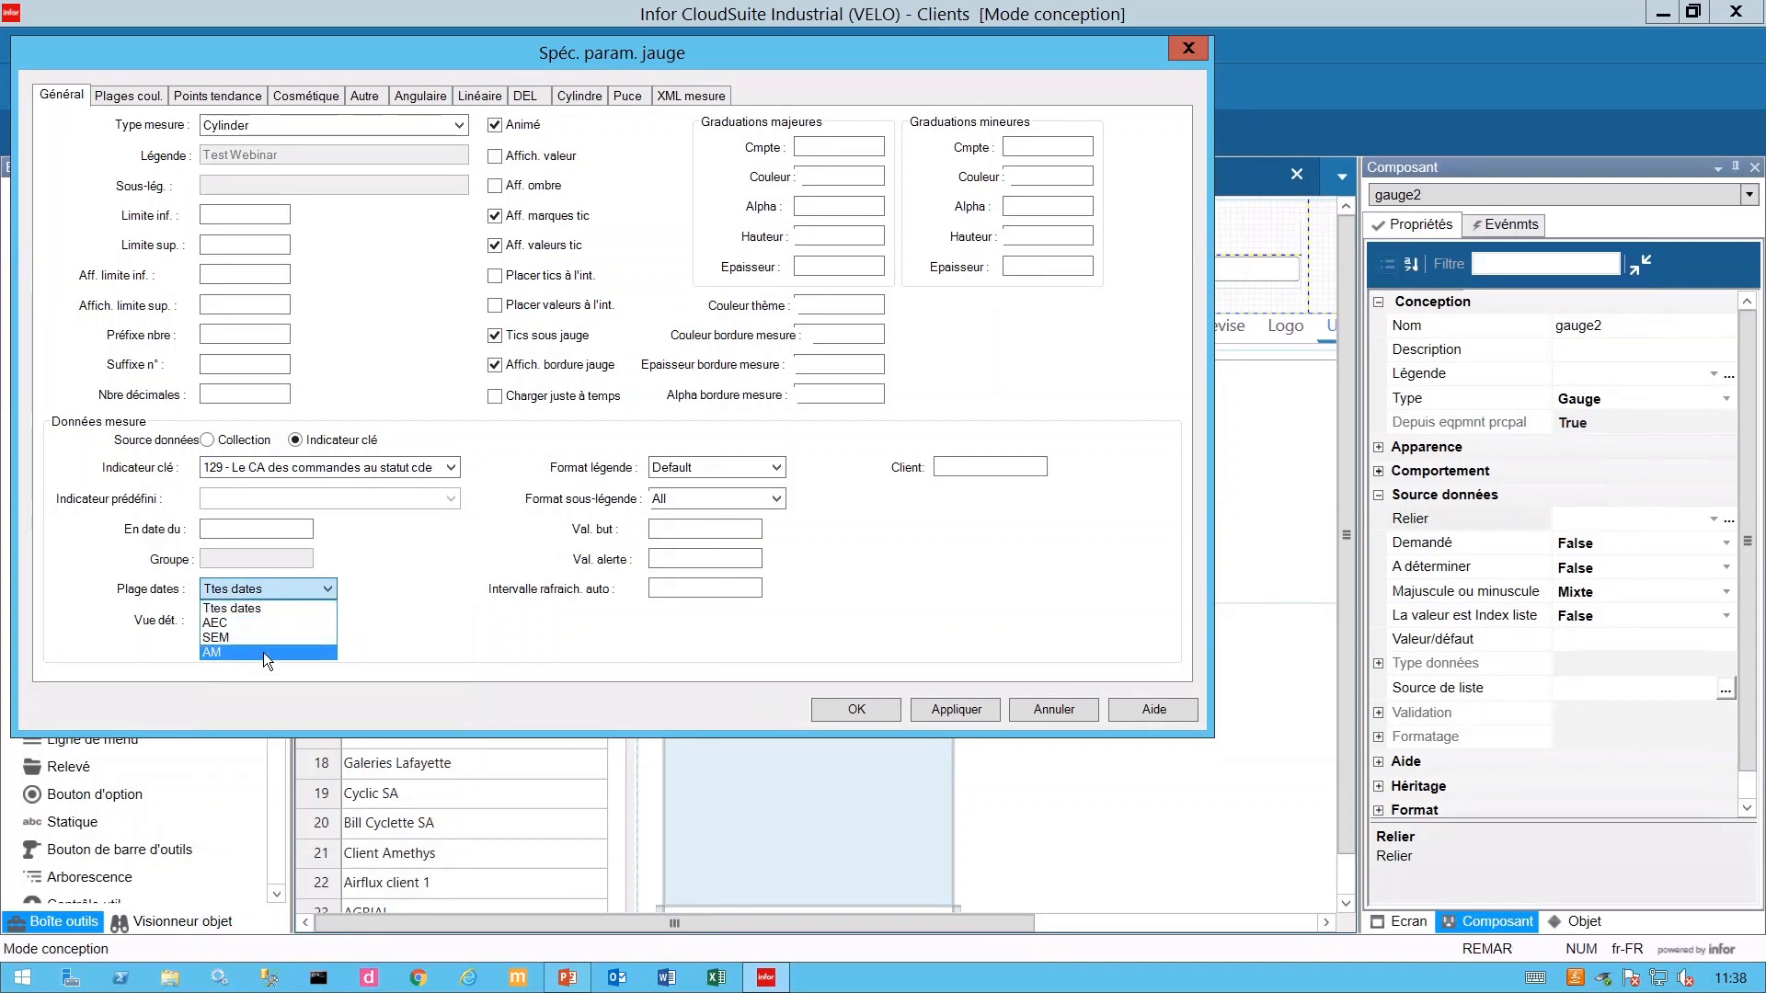
{"action": "left_click", "coordinate": [240, 626]}
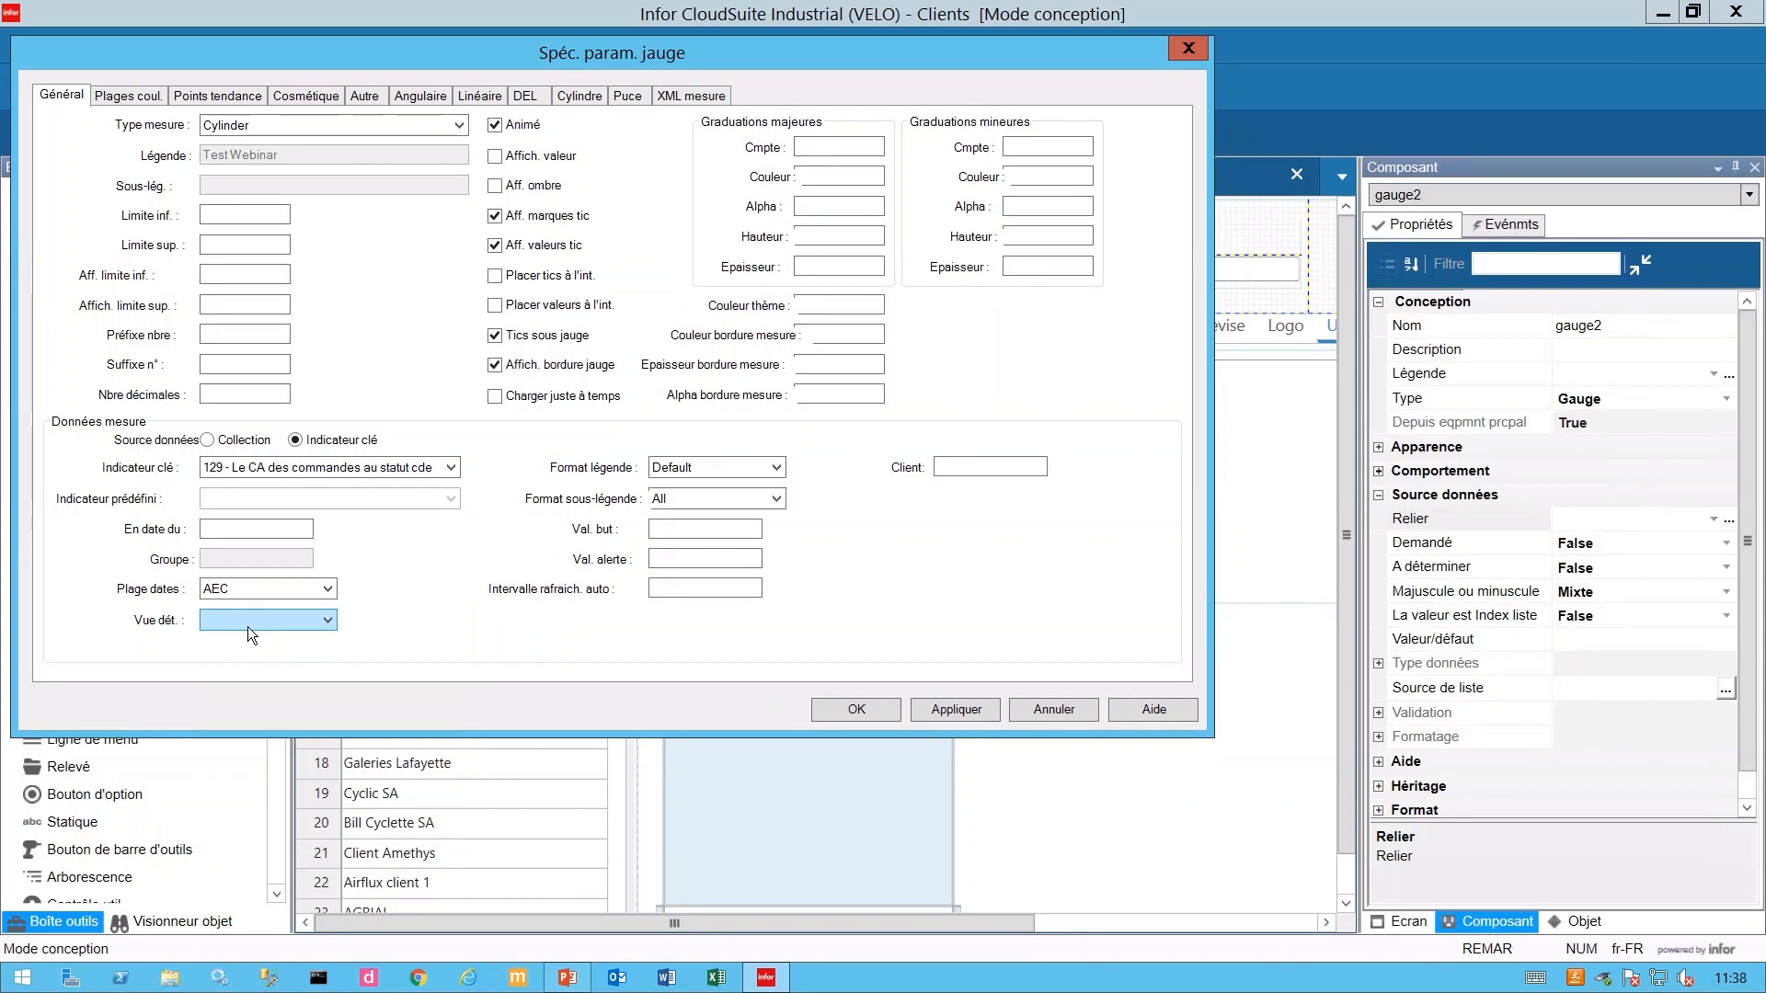
{"action": "left_click", "coordinate": [328, 622]}
{"action": "left_click", "coordinate": [282, 652]}
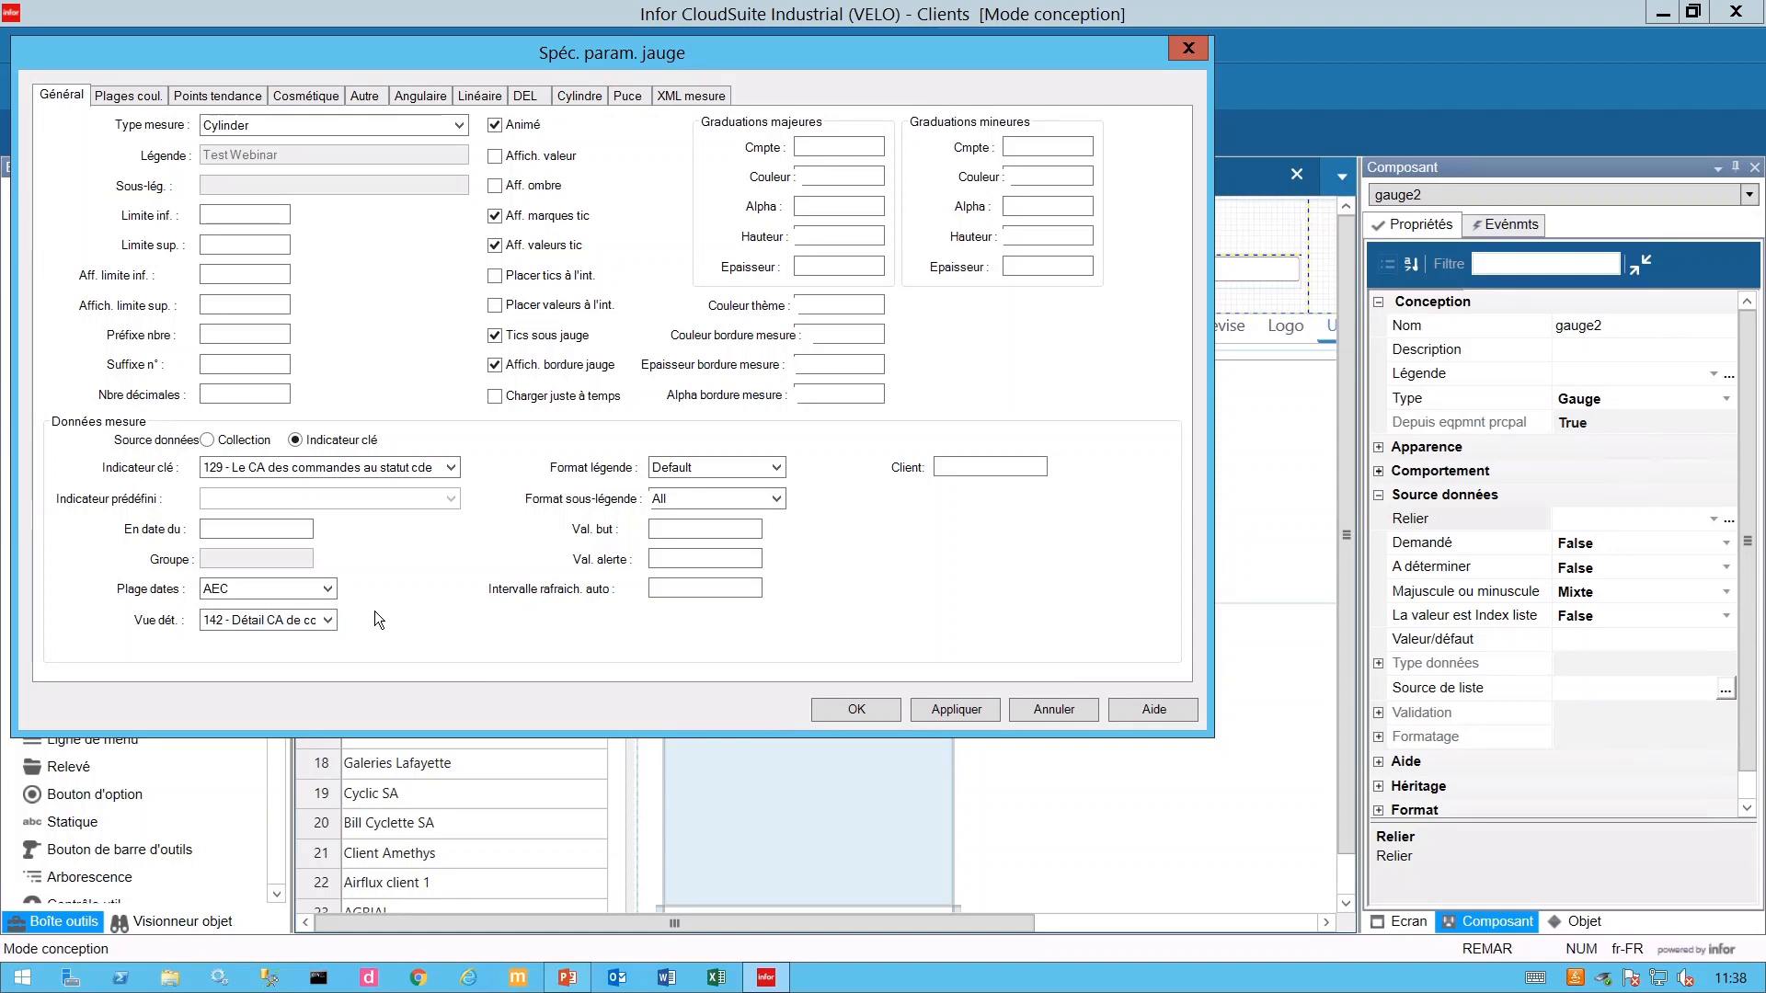
Set the gauge's caption format to Short and bind its Client parameter to P(CustNum).
{"action": "left_click", "coordinate": [775, 464]}
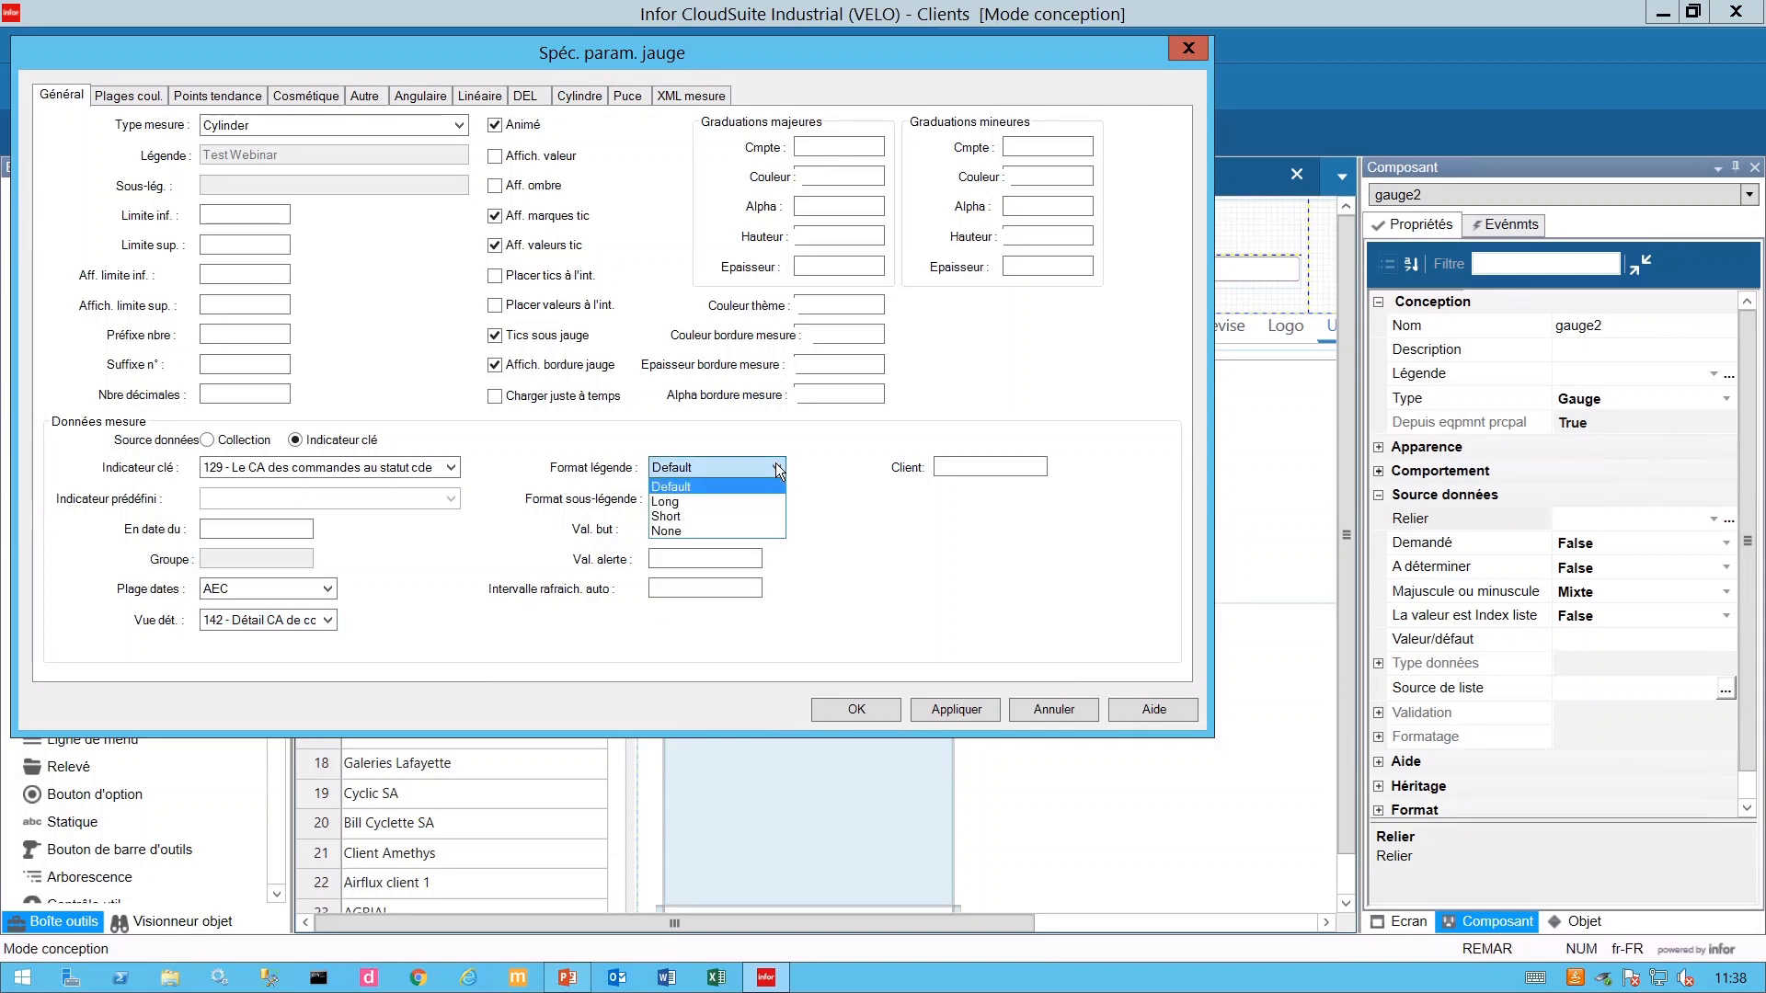
{"action": "left_click", "coordinate": [759, 516]}
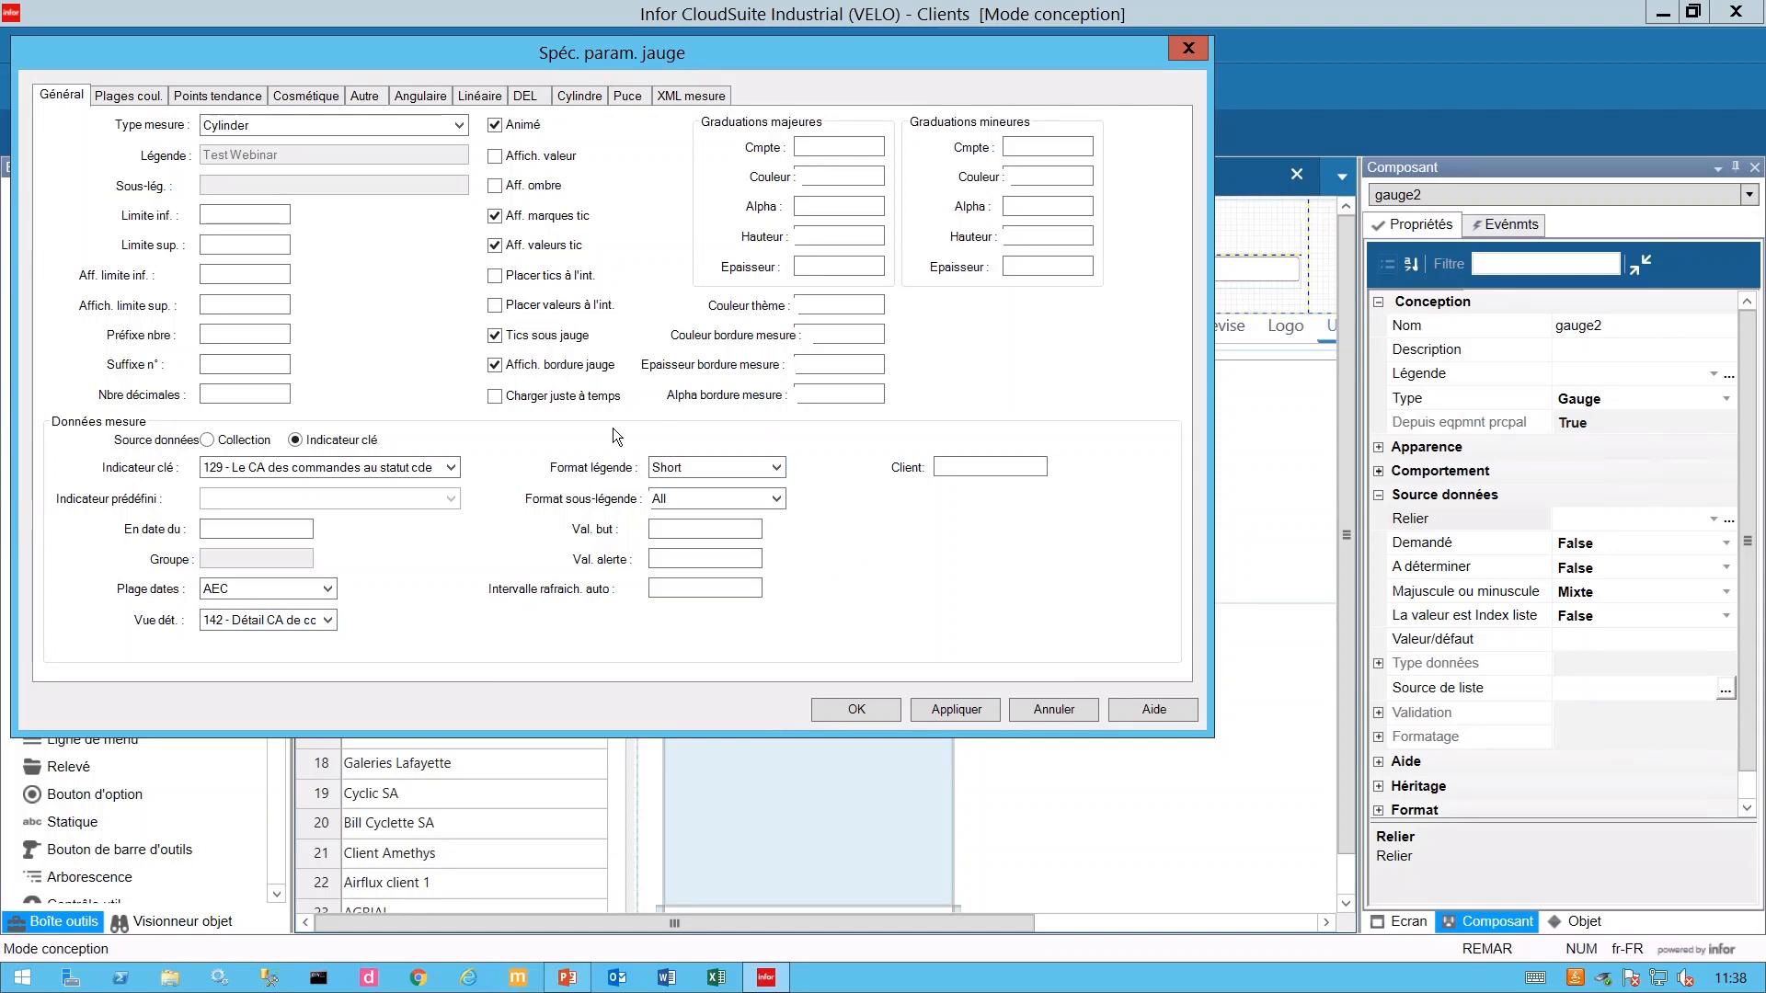
{"action": "left_click", "coordinate": [961, 465]}
{"action": "type", "text": "P"}
{"action": "type", "text": "(CustNum)"}
Set the decimal and thousands separators in the gauge's cosmetic number formatting and apply the parameters.
{"action": "left_click", "coordinate": [118, 97]}
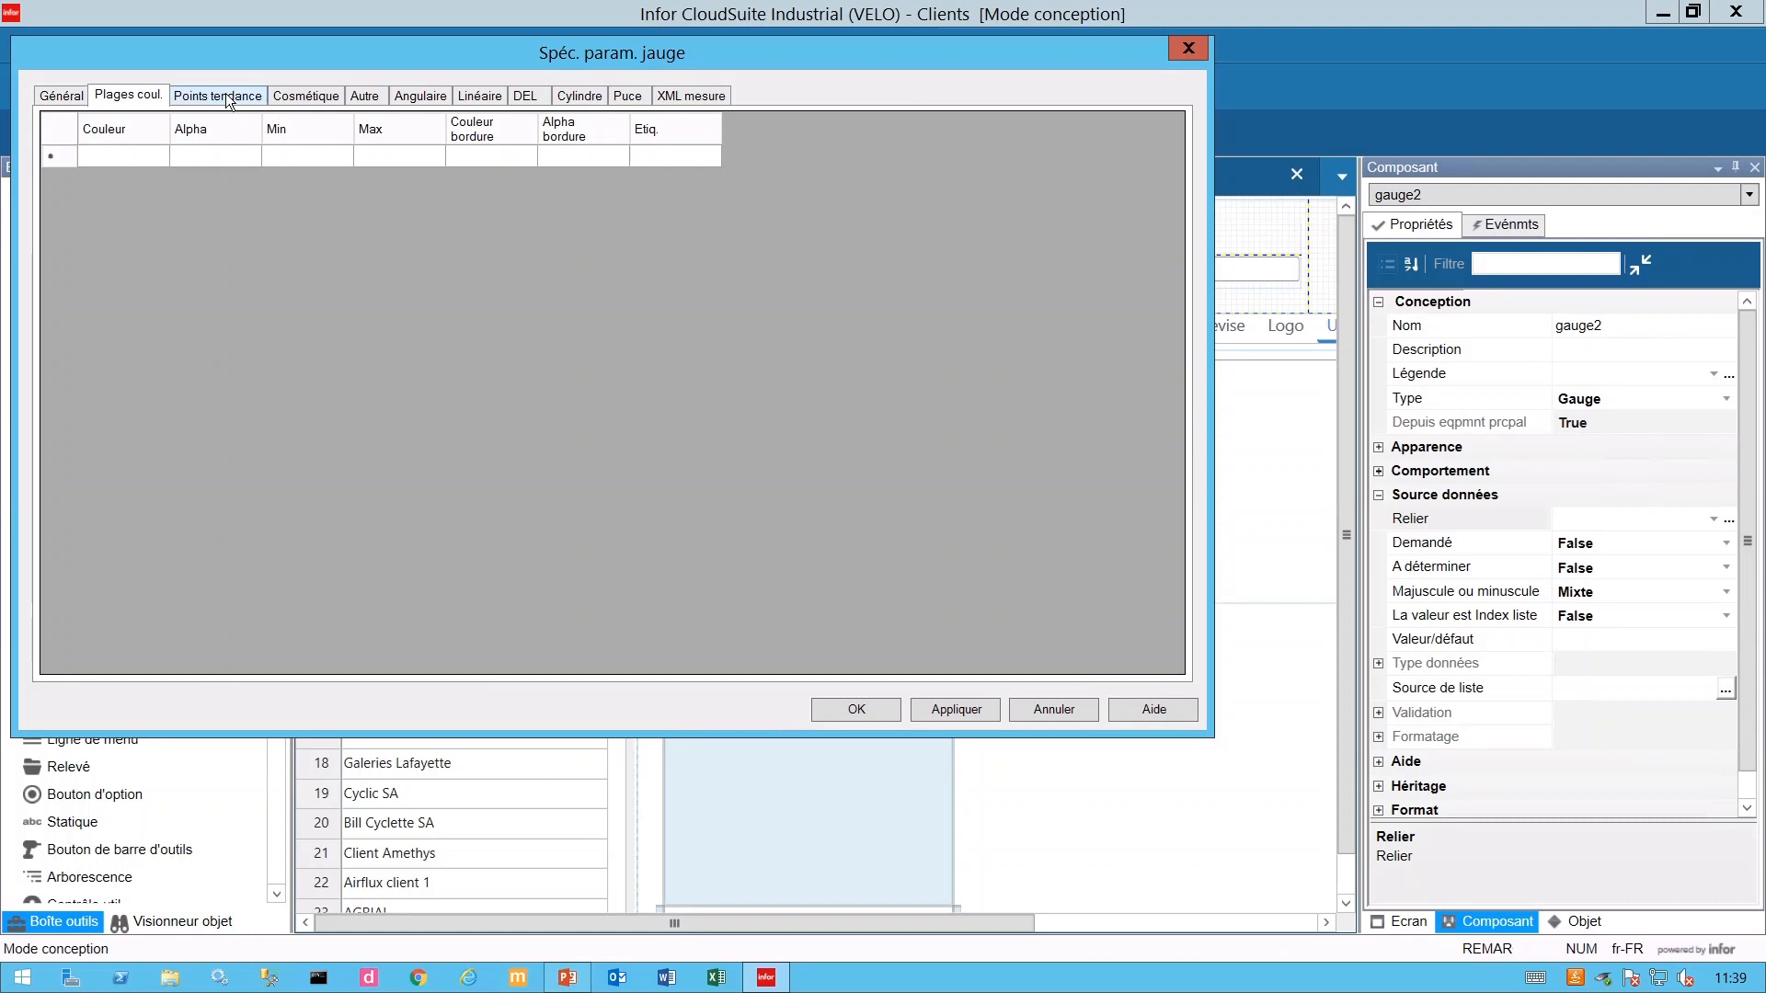
{"action": "left_click", "coordinate": [224, 97]}
{"action": "left_click", "coordinate": [331, 96]}
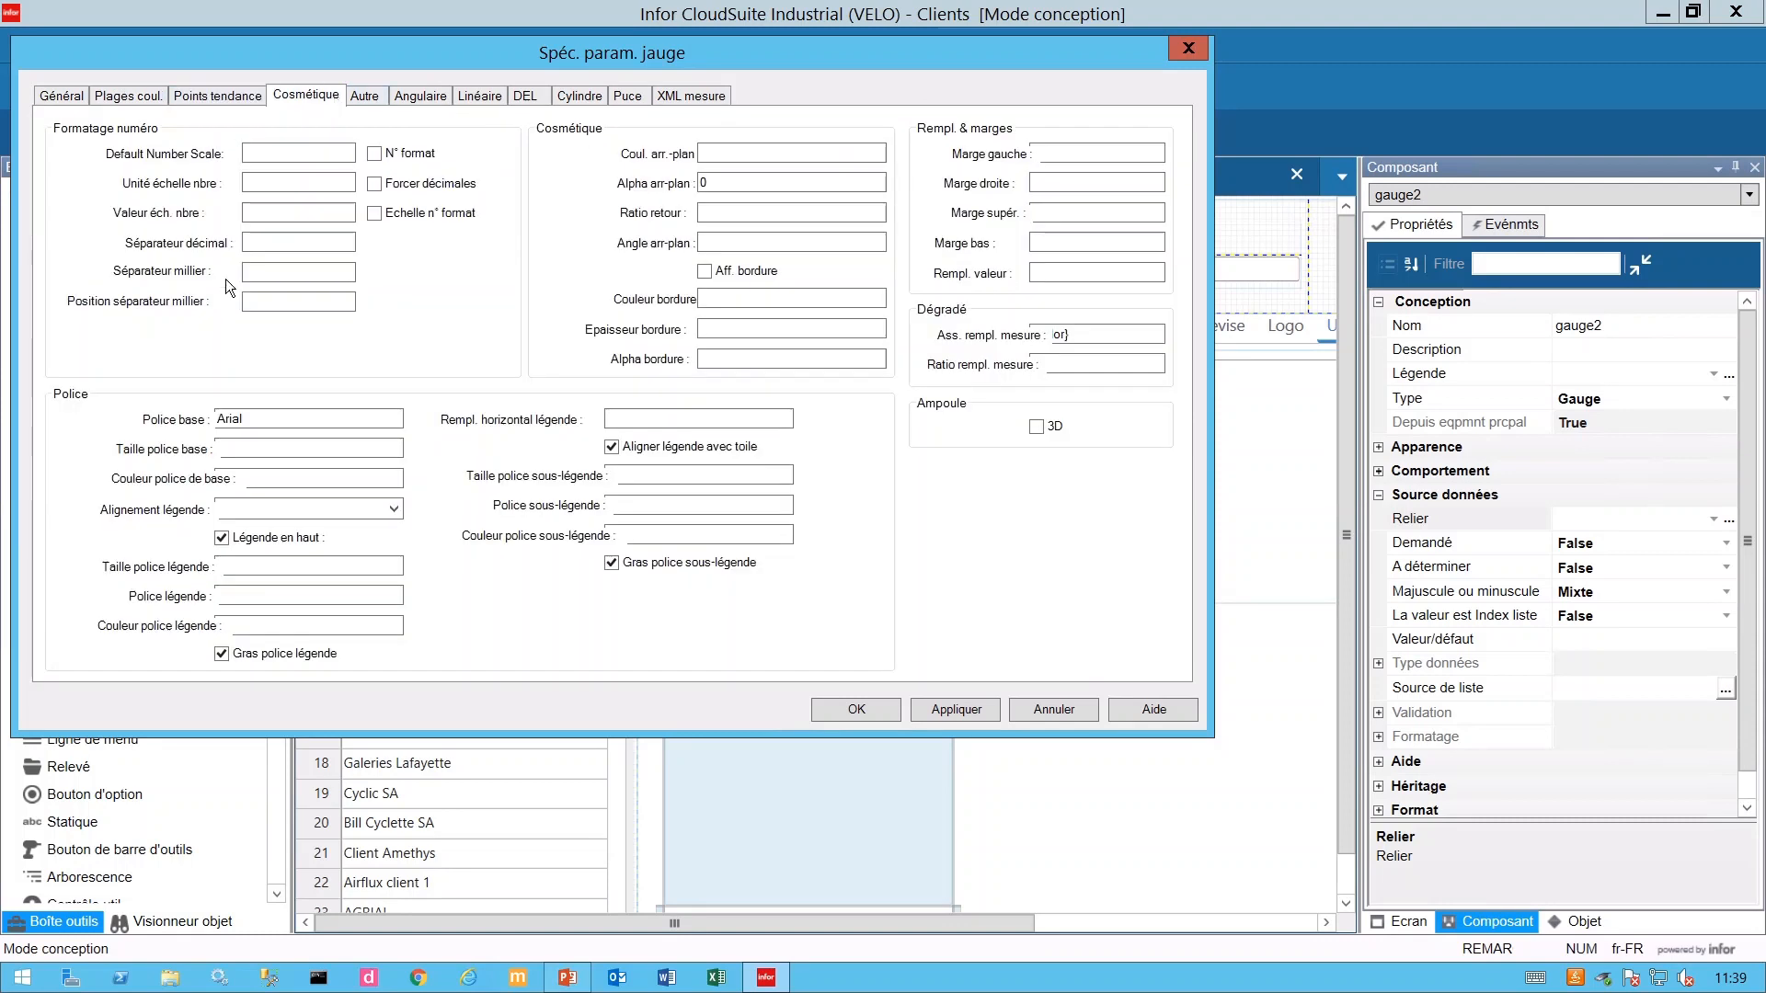
{"action": "left_click", "coordinate": [305, 246]}
{"action": "type", "text": "."}
{"action": "left_click", "coordinate": [291, 271]}
{"action": "left_click", "coordinate": [964, 714]}
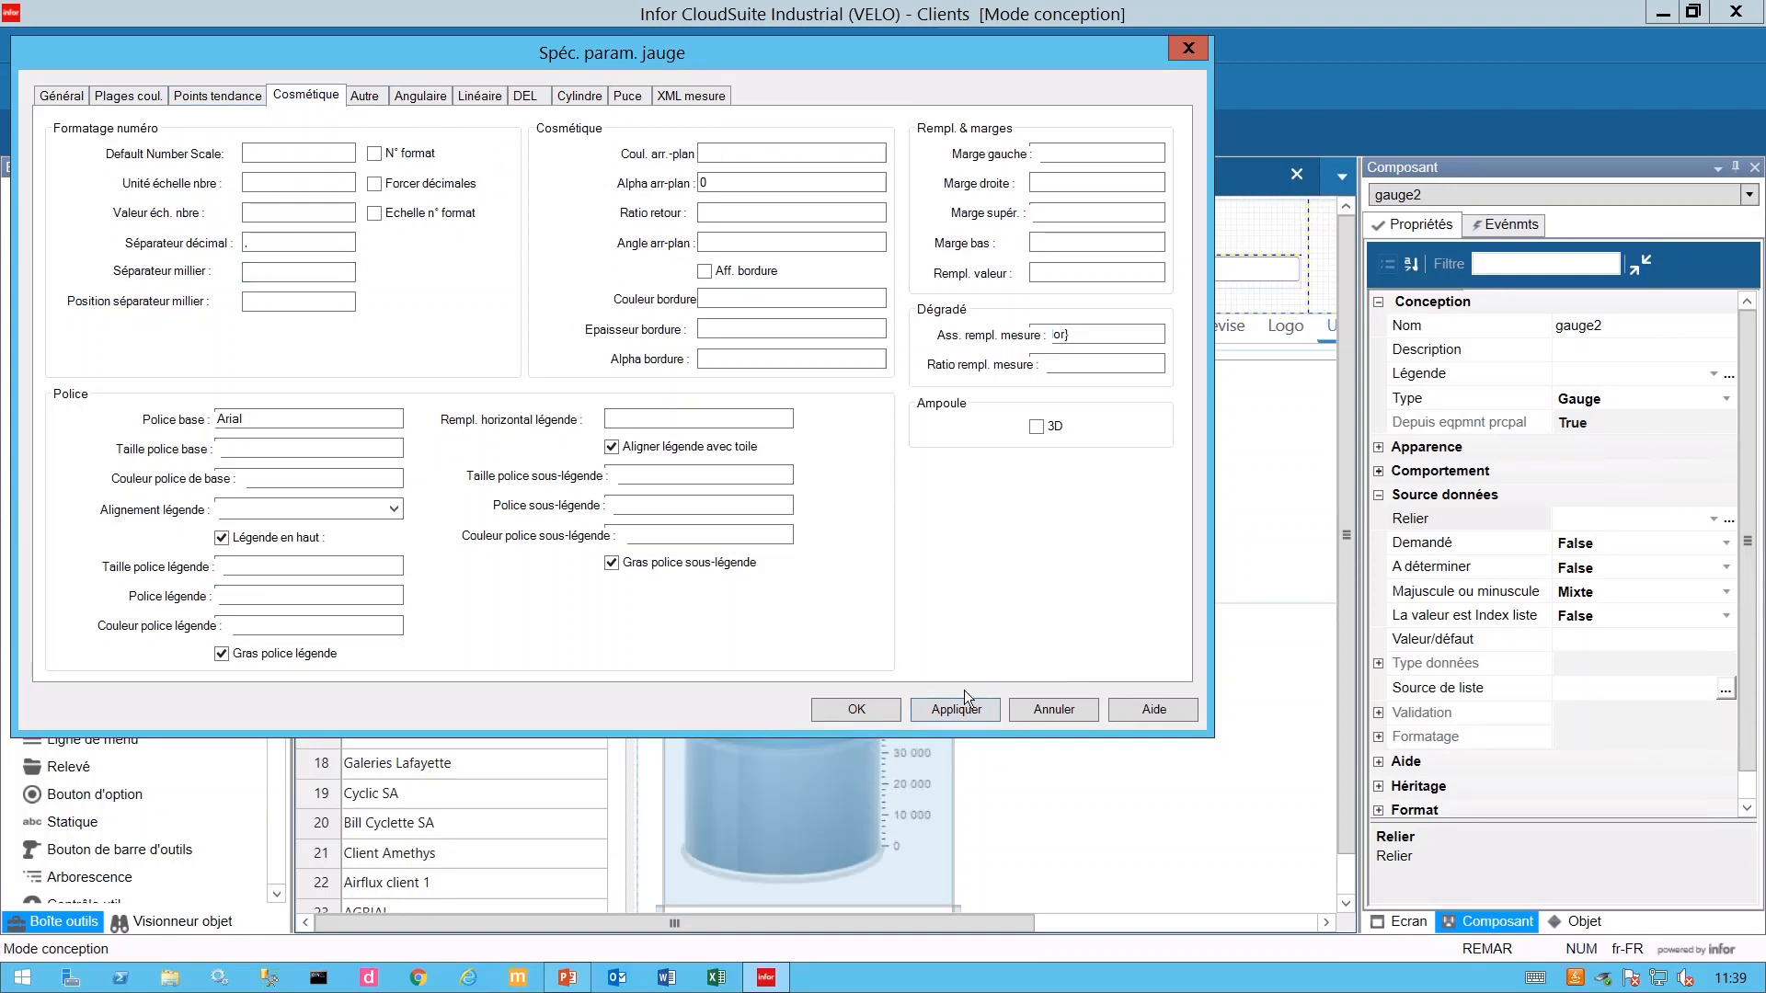
Accept the gauge parameters and data binding, save the Clients form design and leave design mode.
{"action": "left_click", "coordinate": [857, 708]}
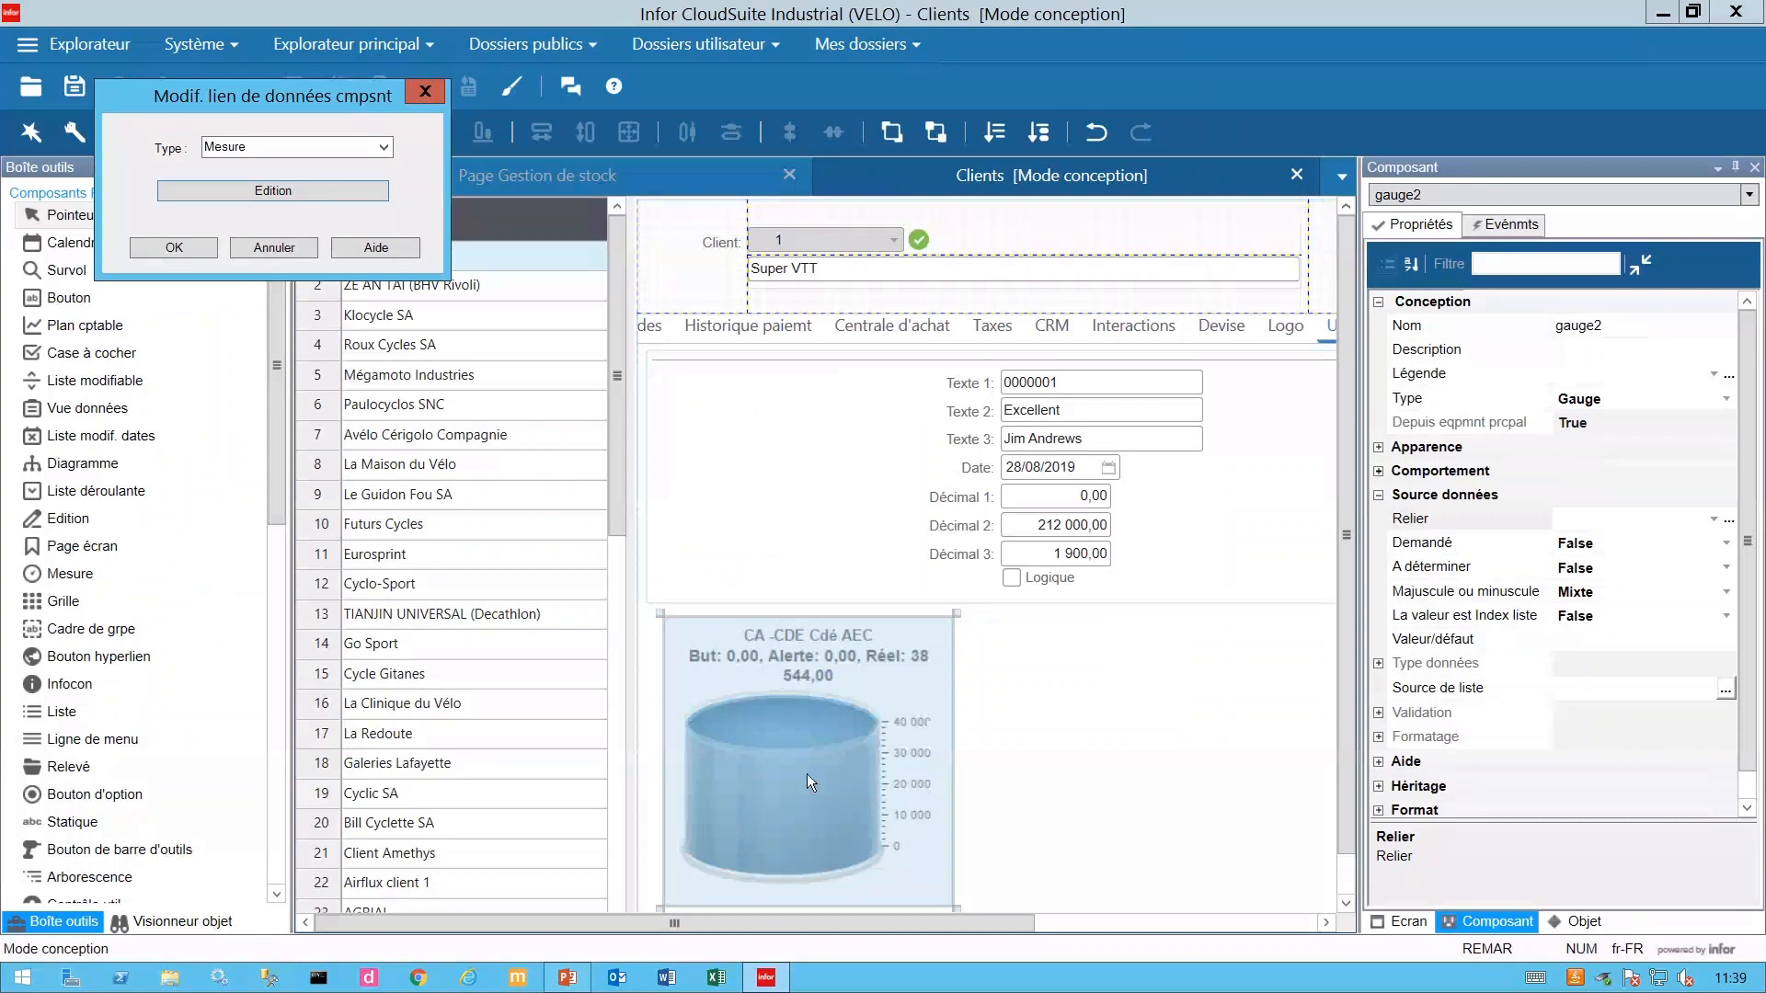
{"action": "left_click", "coordinate": [170, 246]}
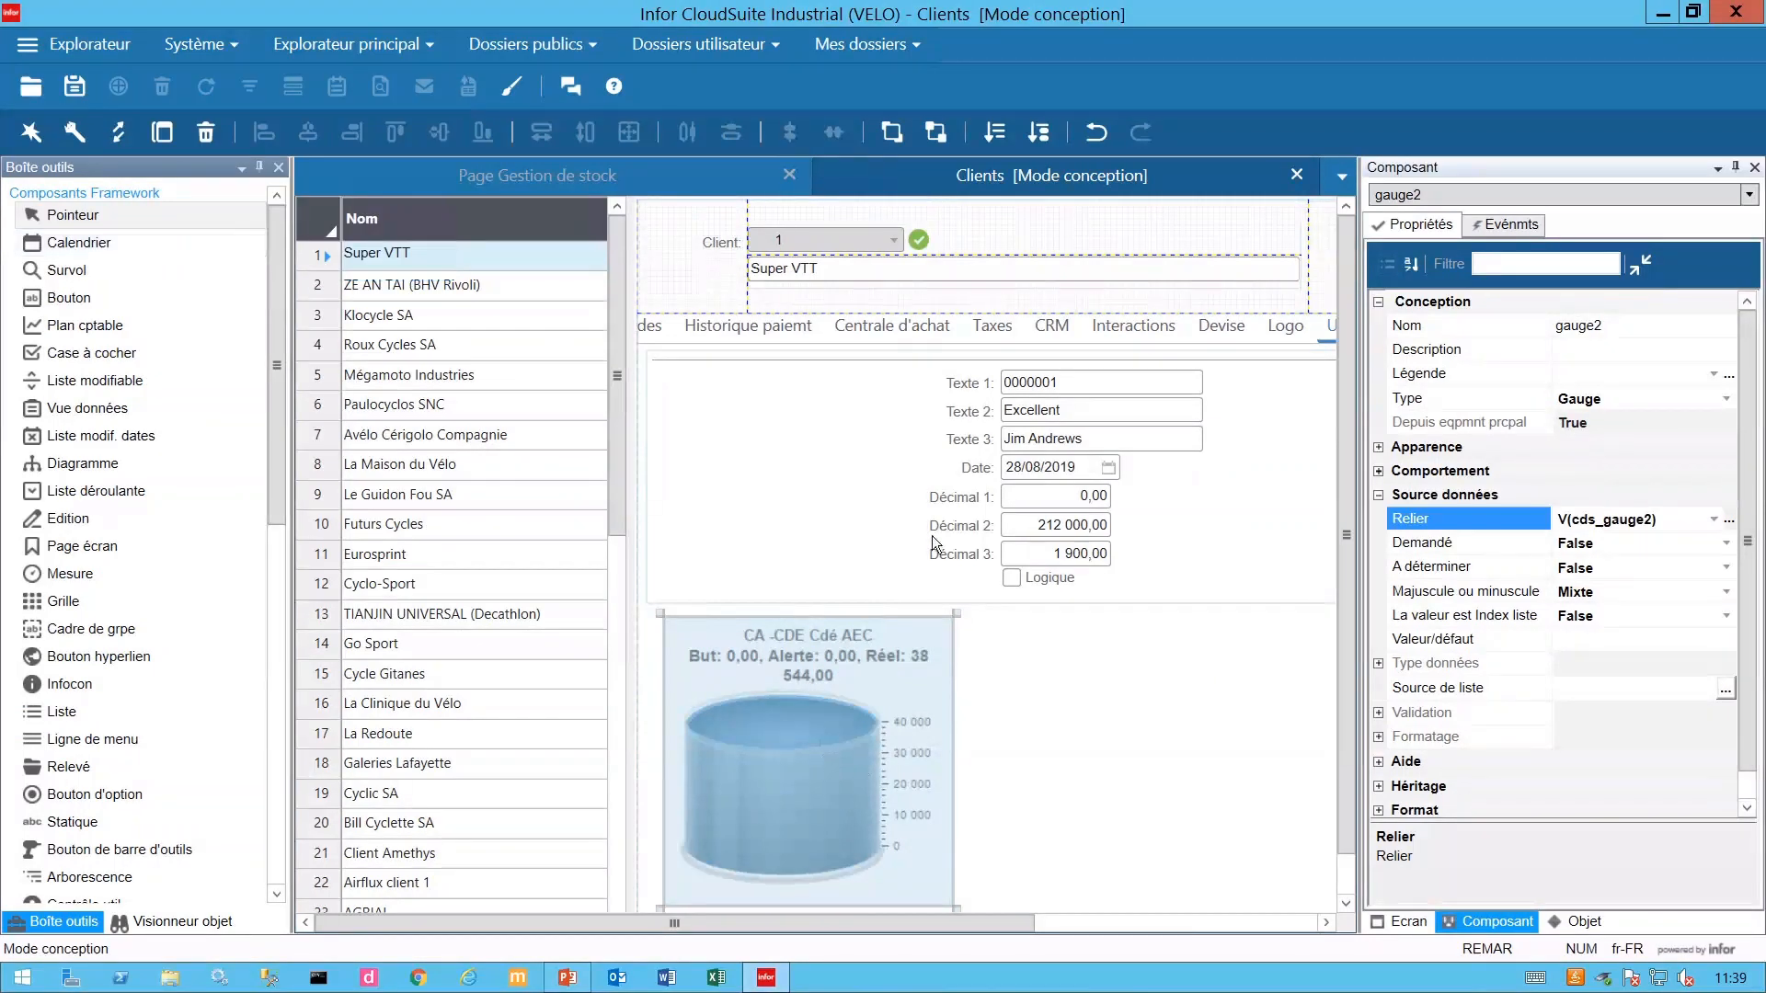
{"action": "left_click", "coordinate": [76, 91]}
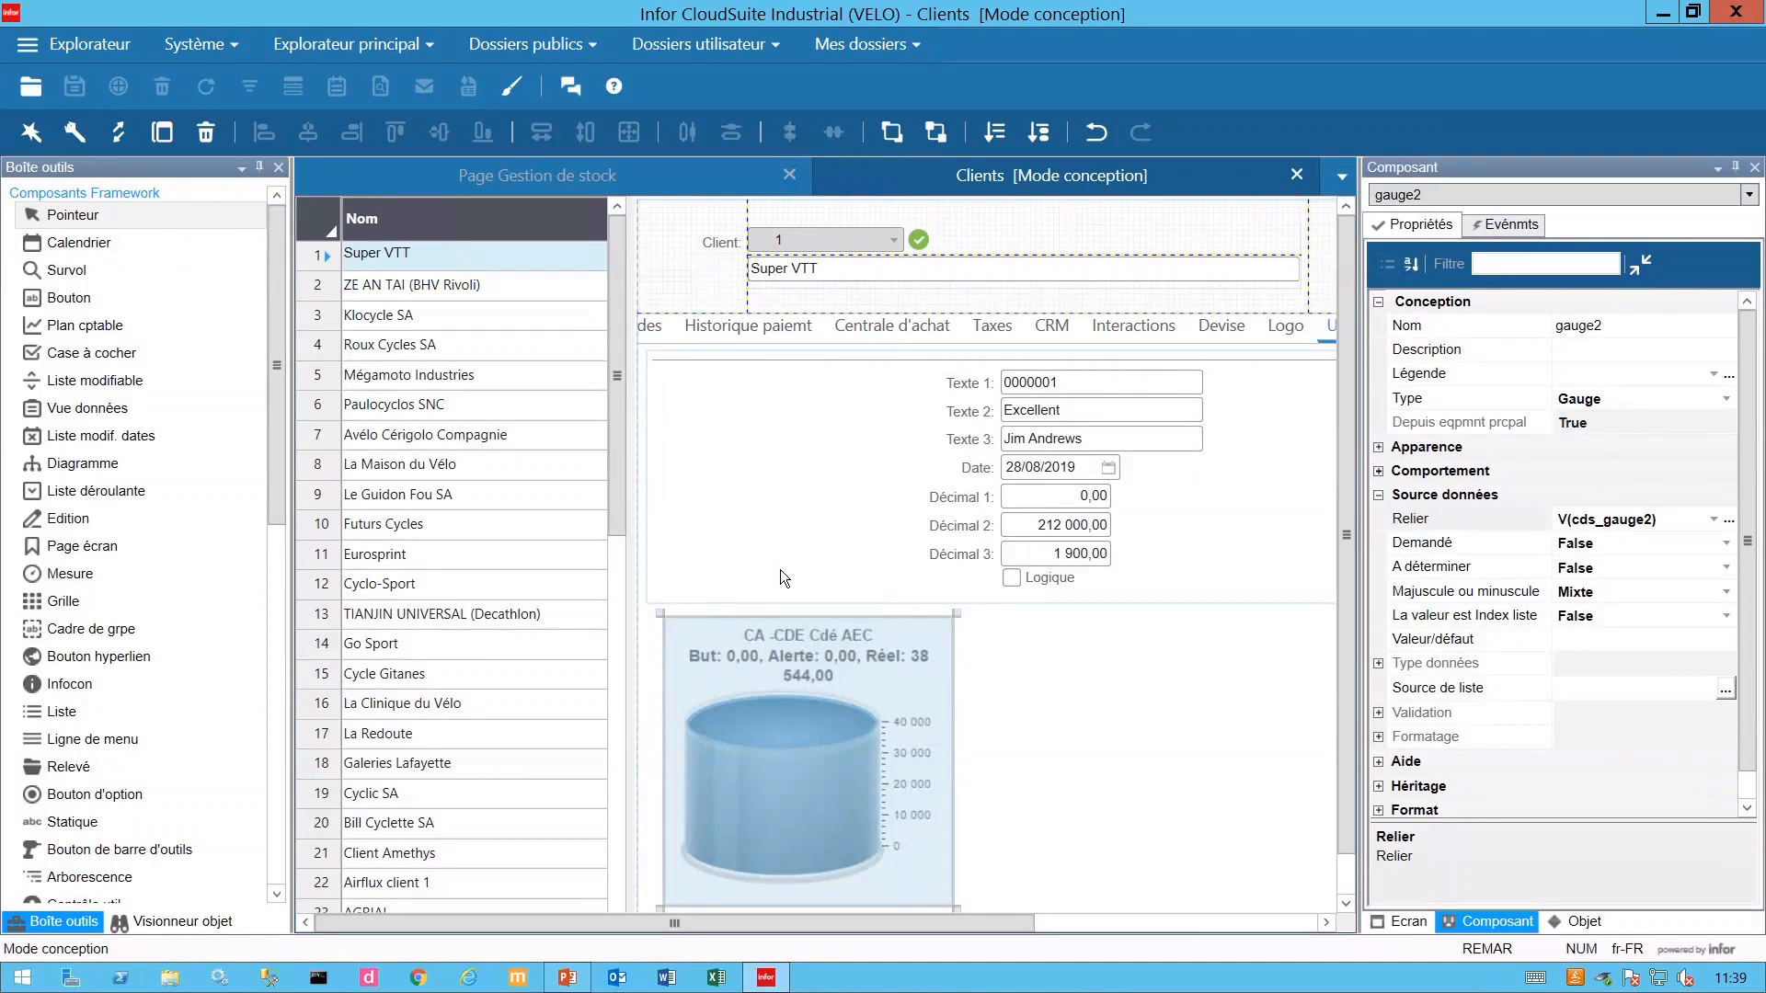
{"action": "left_click", "coordinate": [510, 87]}
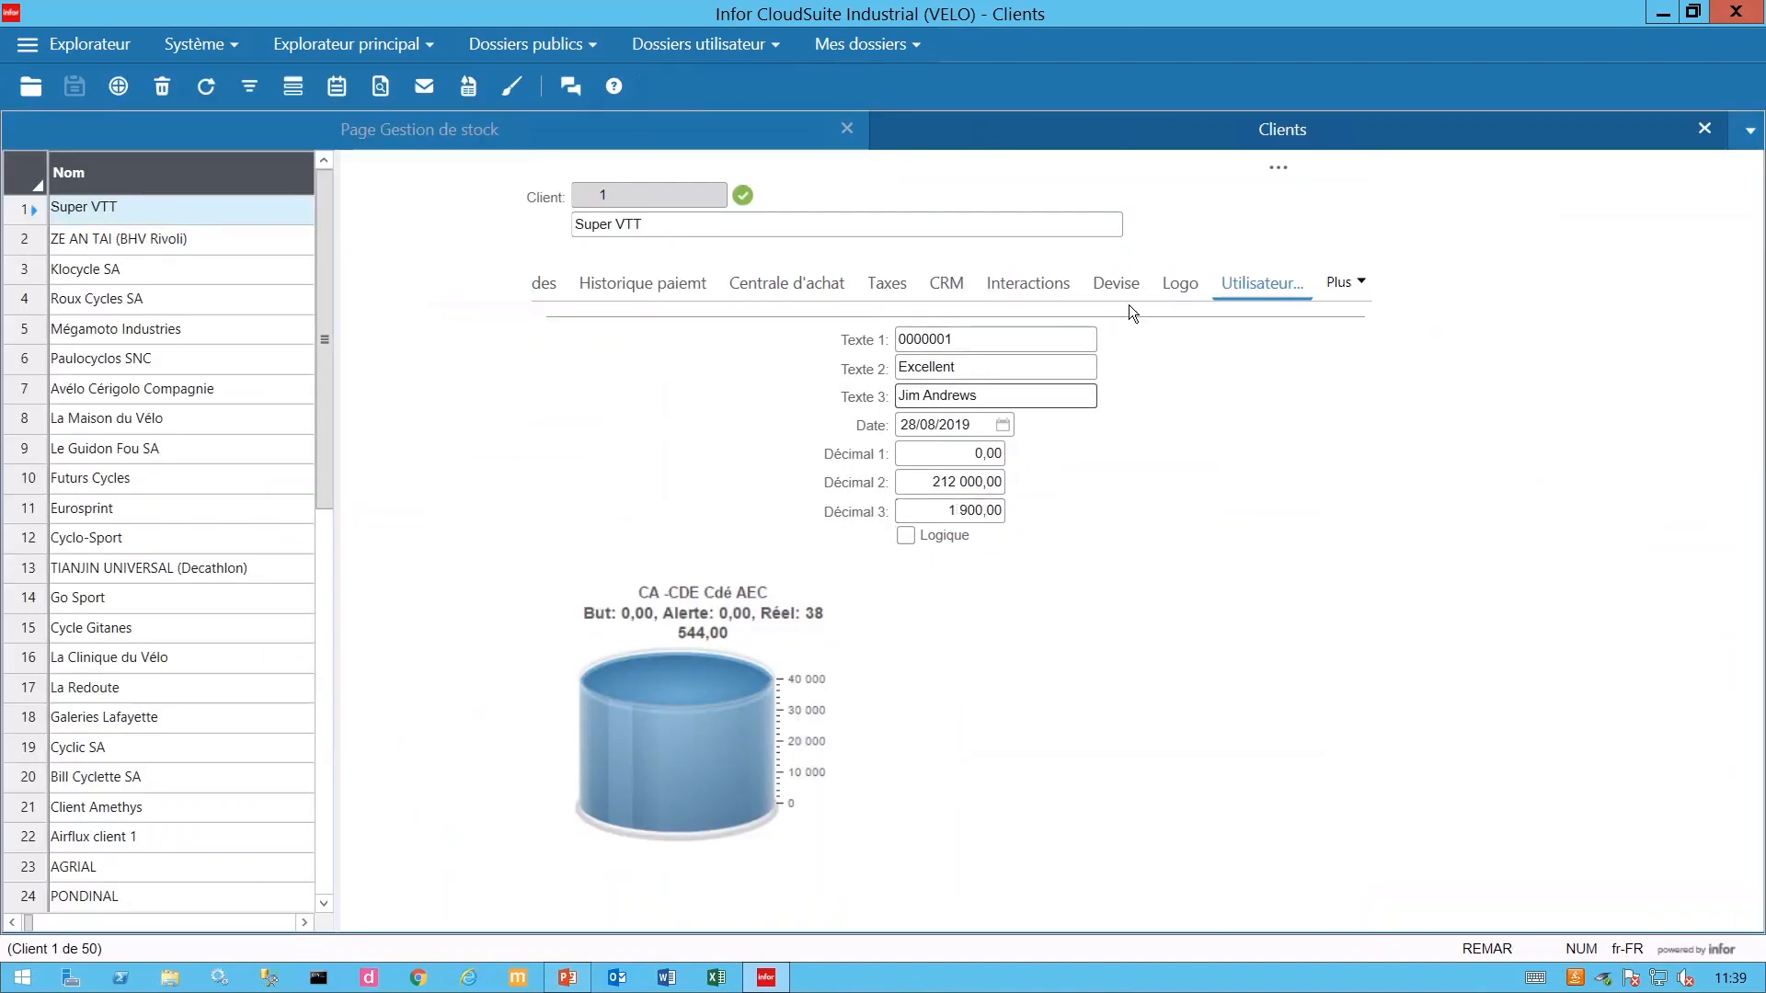
Close and reopen the Clients form from the Indicateur Clé personal folder, load all customers and display the Utilisateur page.
{"action": "left_click", "coordinate": [1704, 130]}
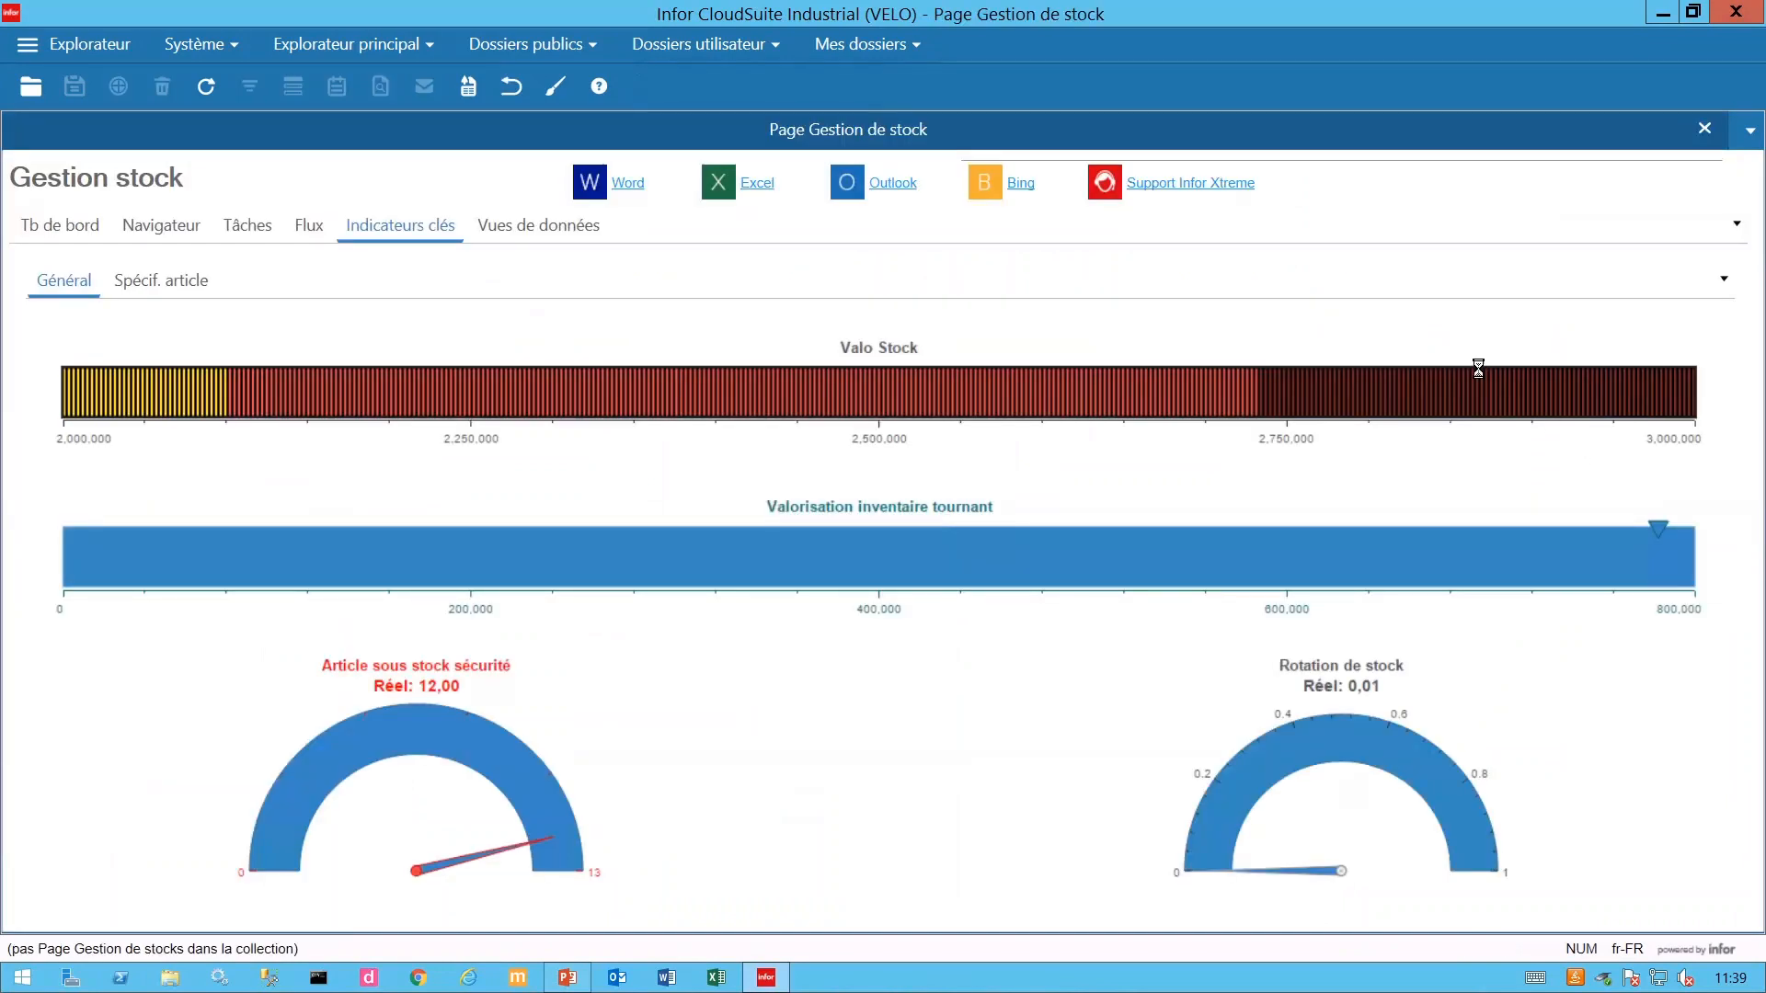
{"action": "left_click", "coordinate": [914, 45]}
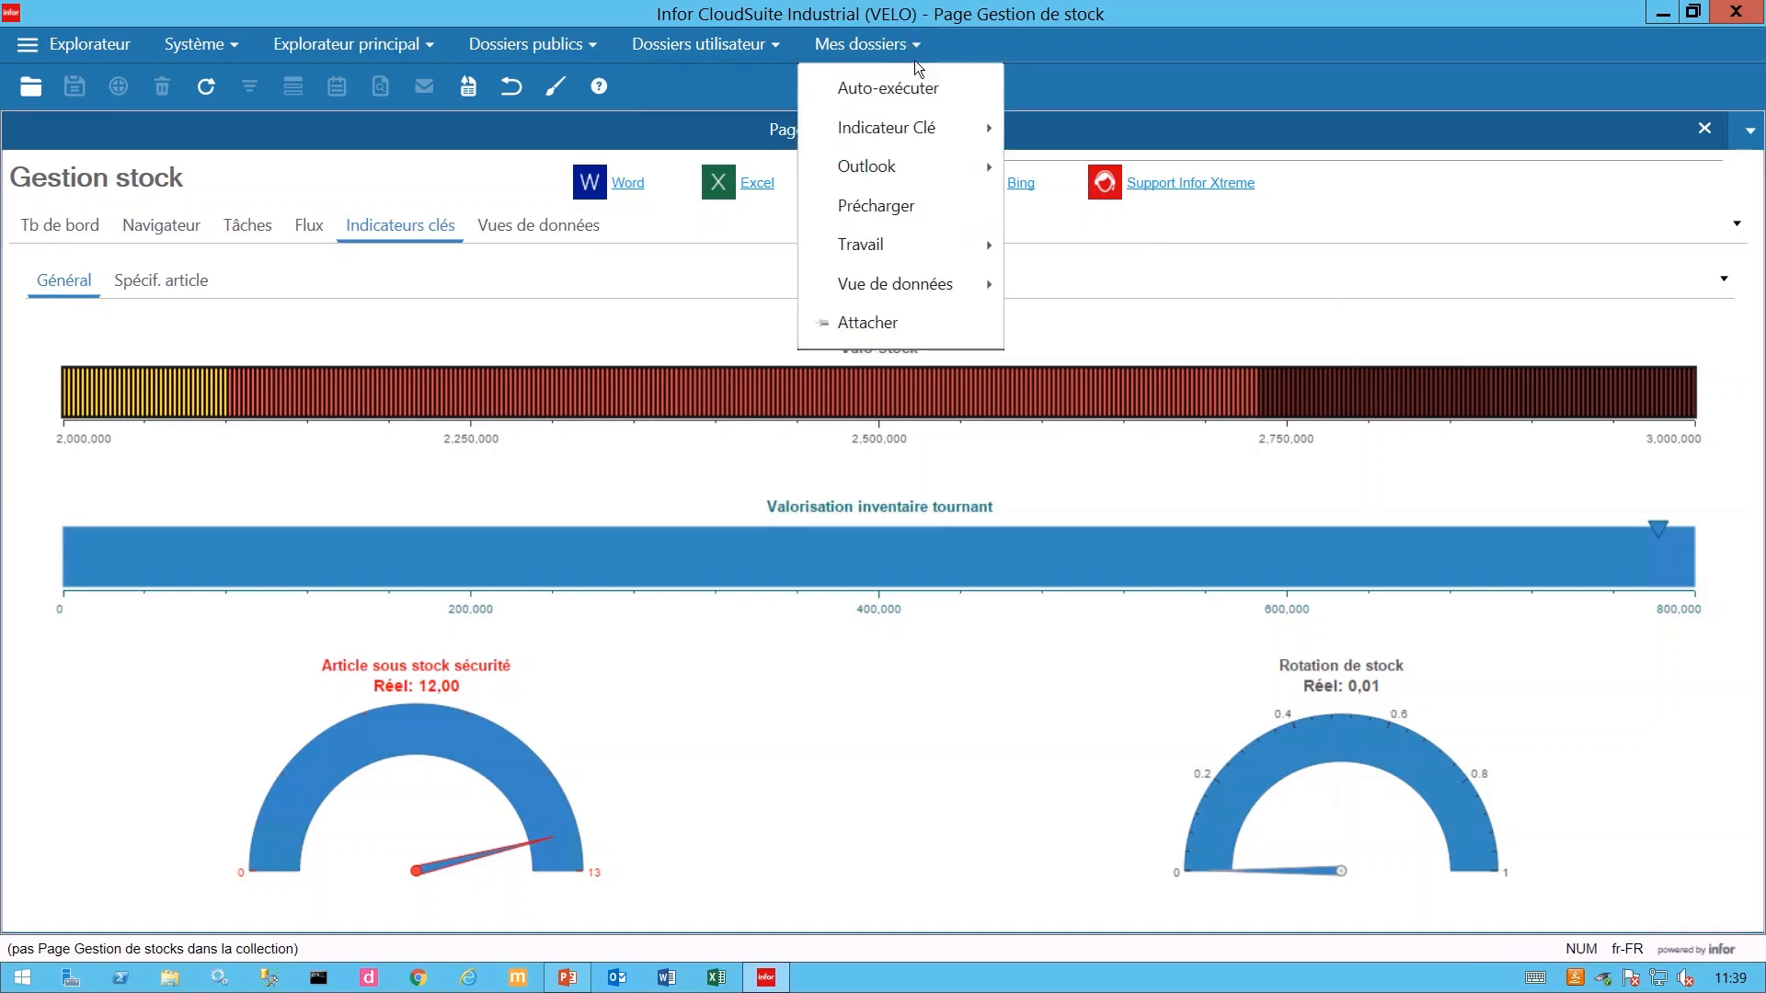
{"action": "mouse_move", "coordinate": [922, 138]}
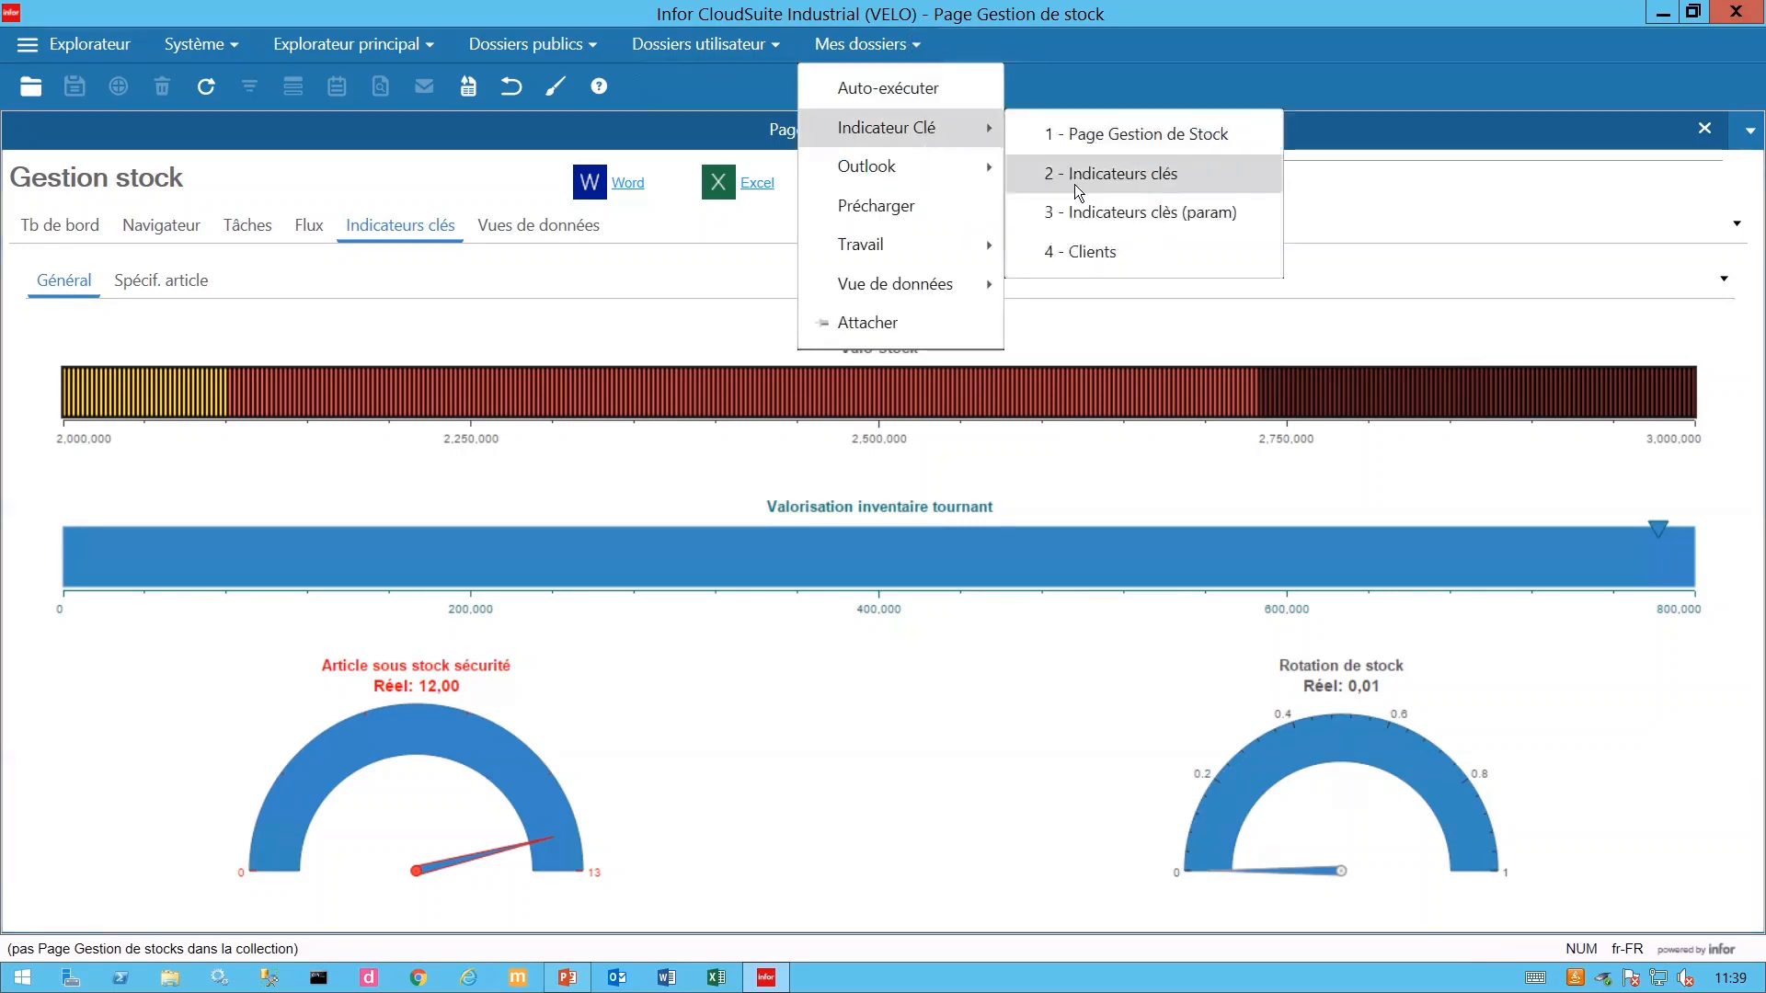
{"action": "left_click", "coordinate": [1090, 252]}
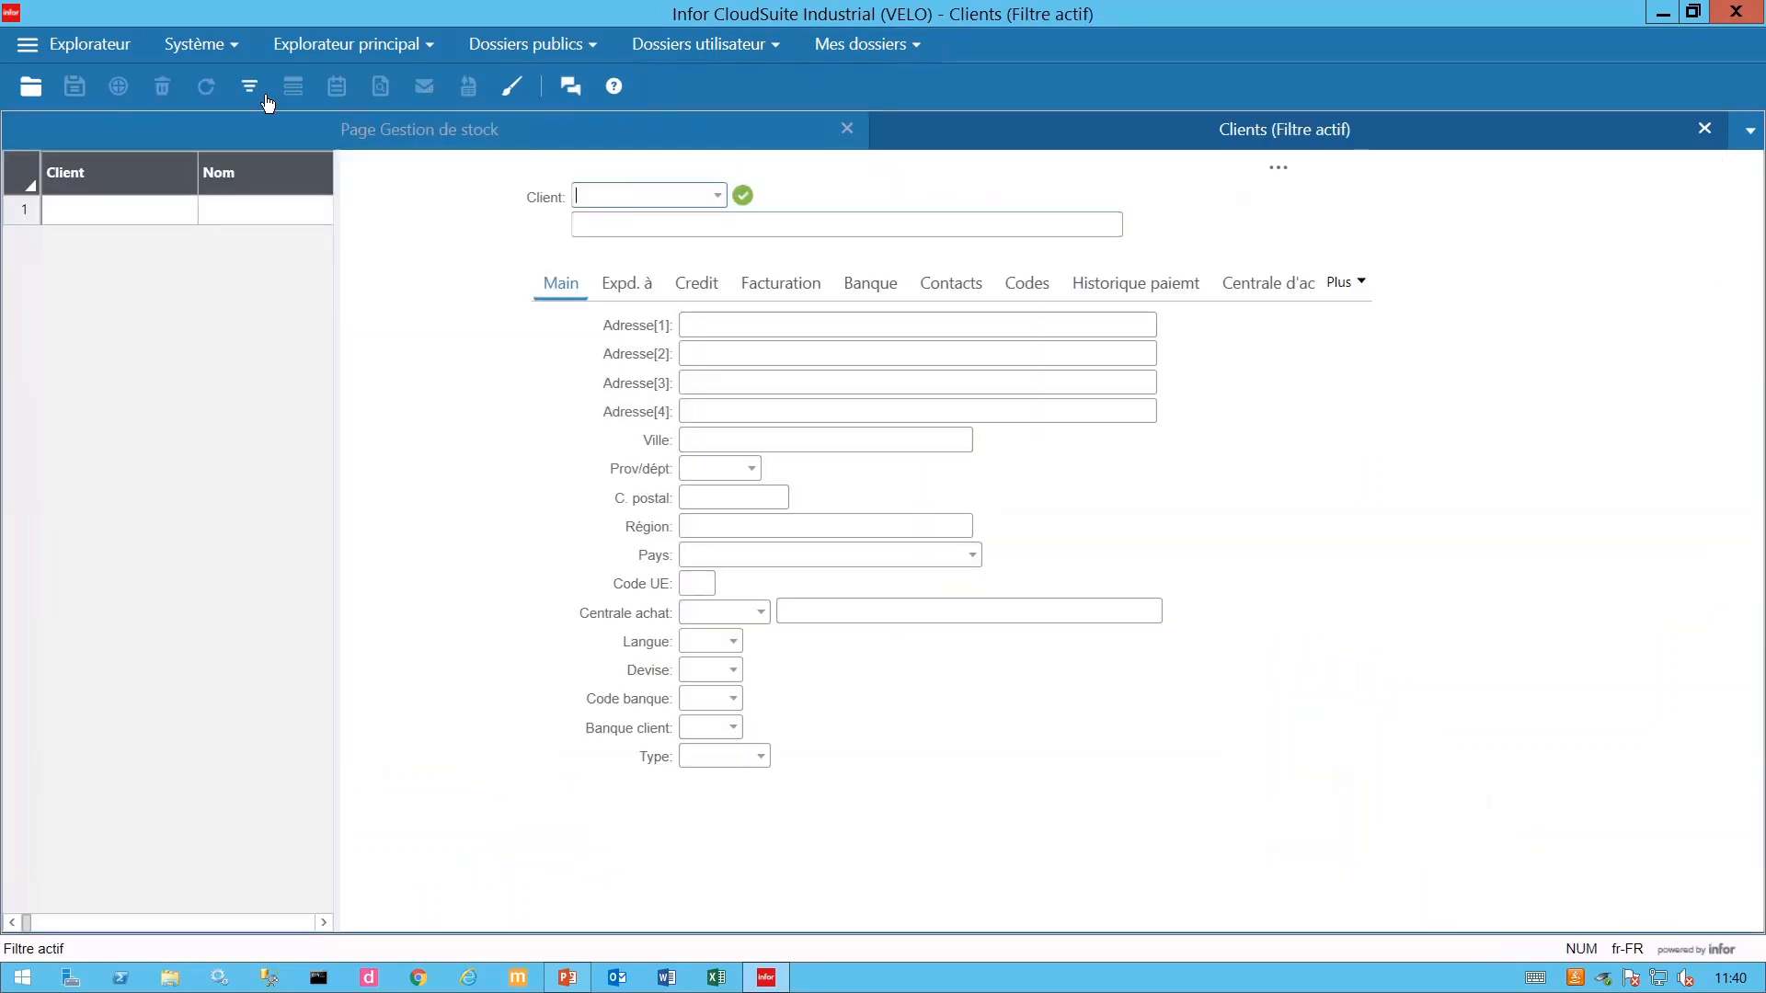
{"action": "left_click", "coordinate": [1368, 281]}
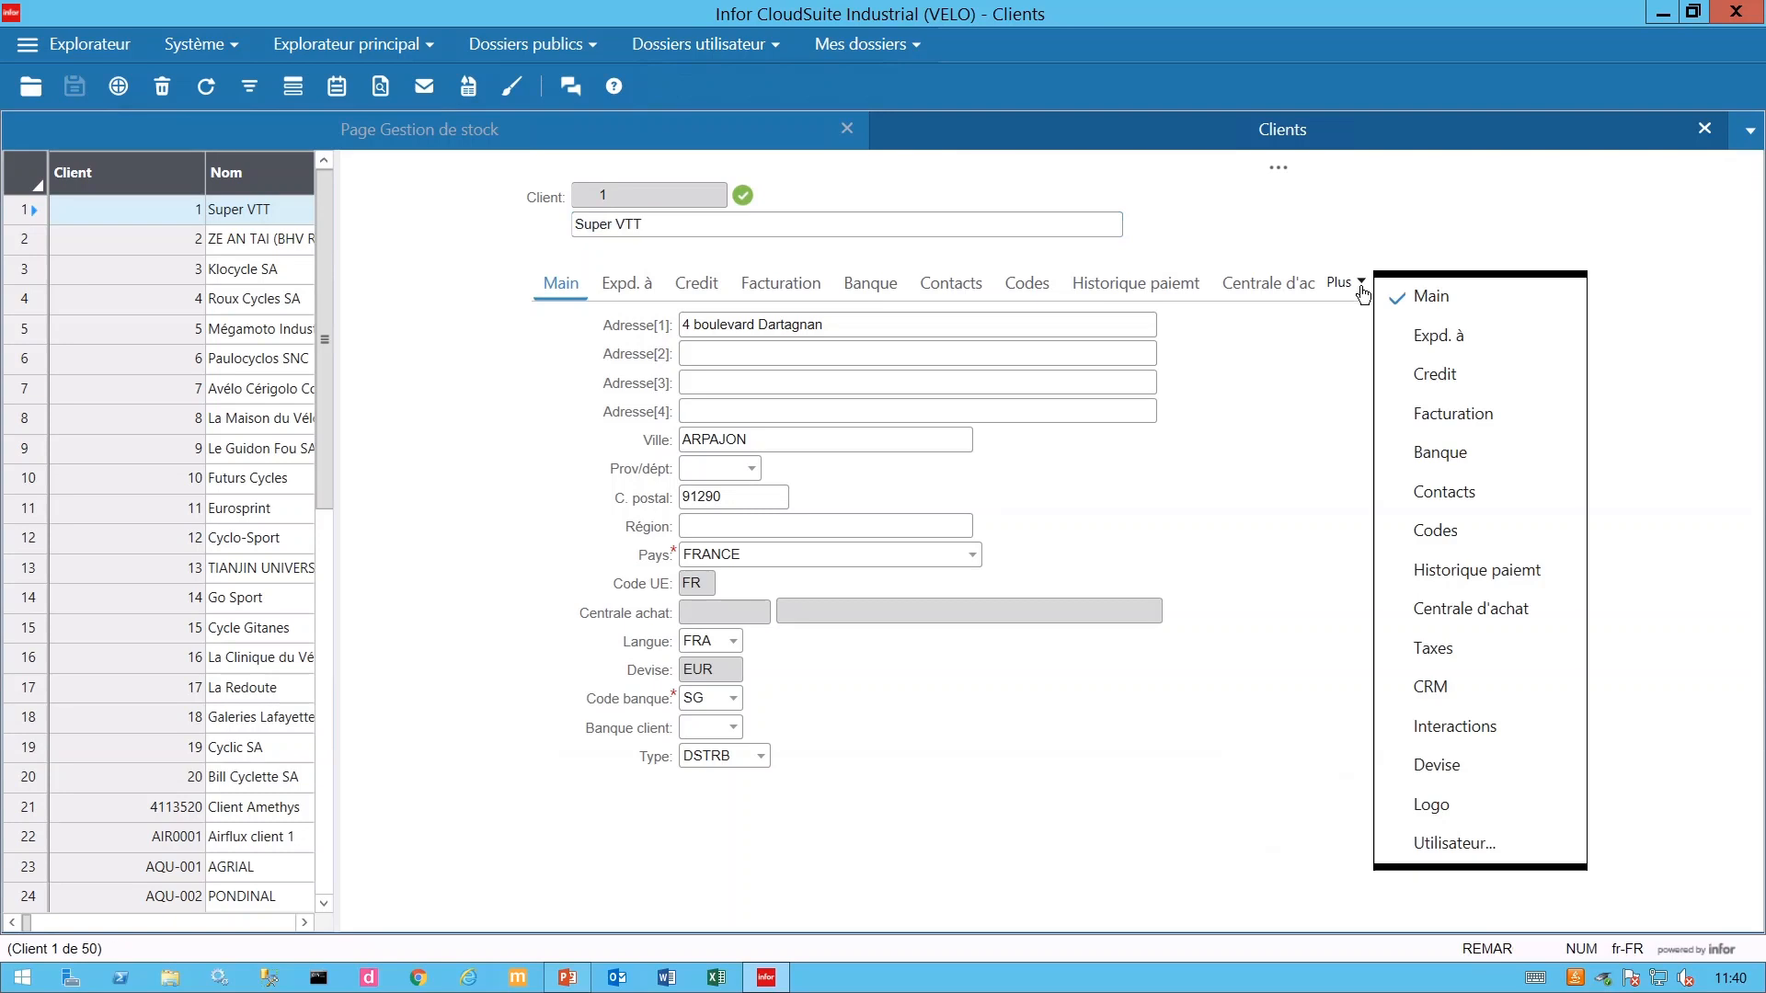
{"action": "left_click", "coordinate": [1464, 839]}
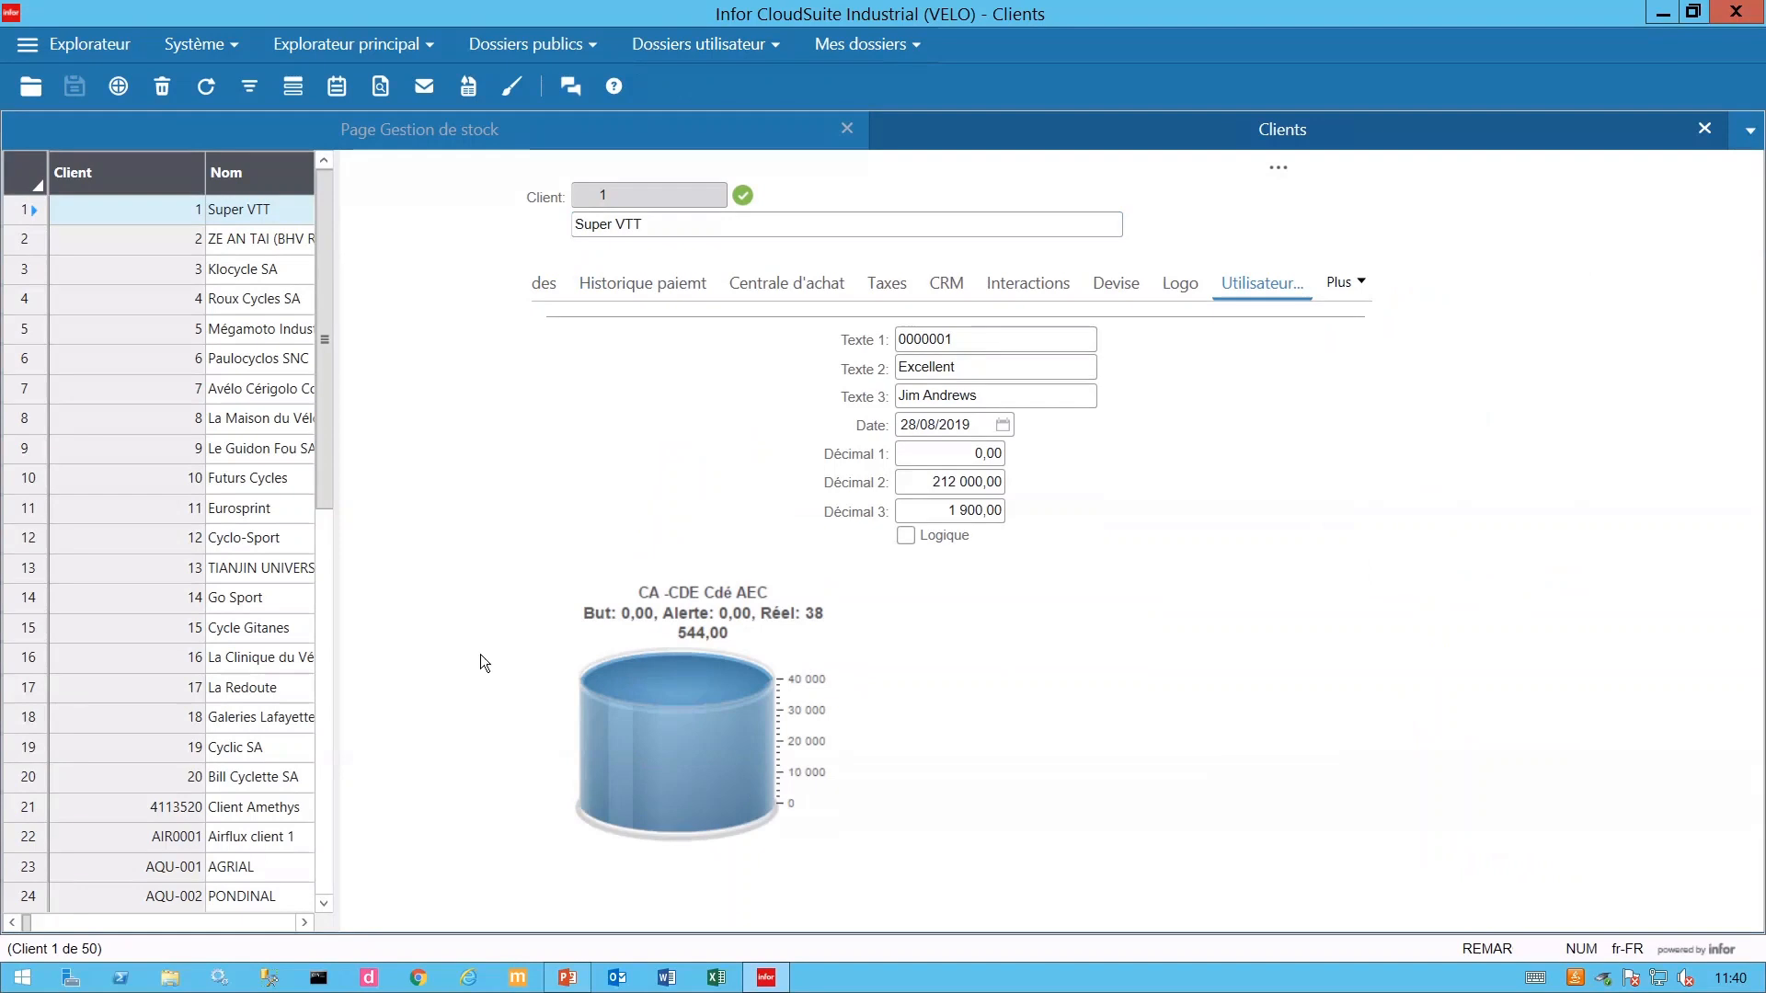
Select customer 2, examine the gauge and its order detailed view, and close the detailed view.
{"action": "left_click", "coordinate": [156, 241]}
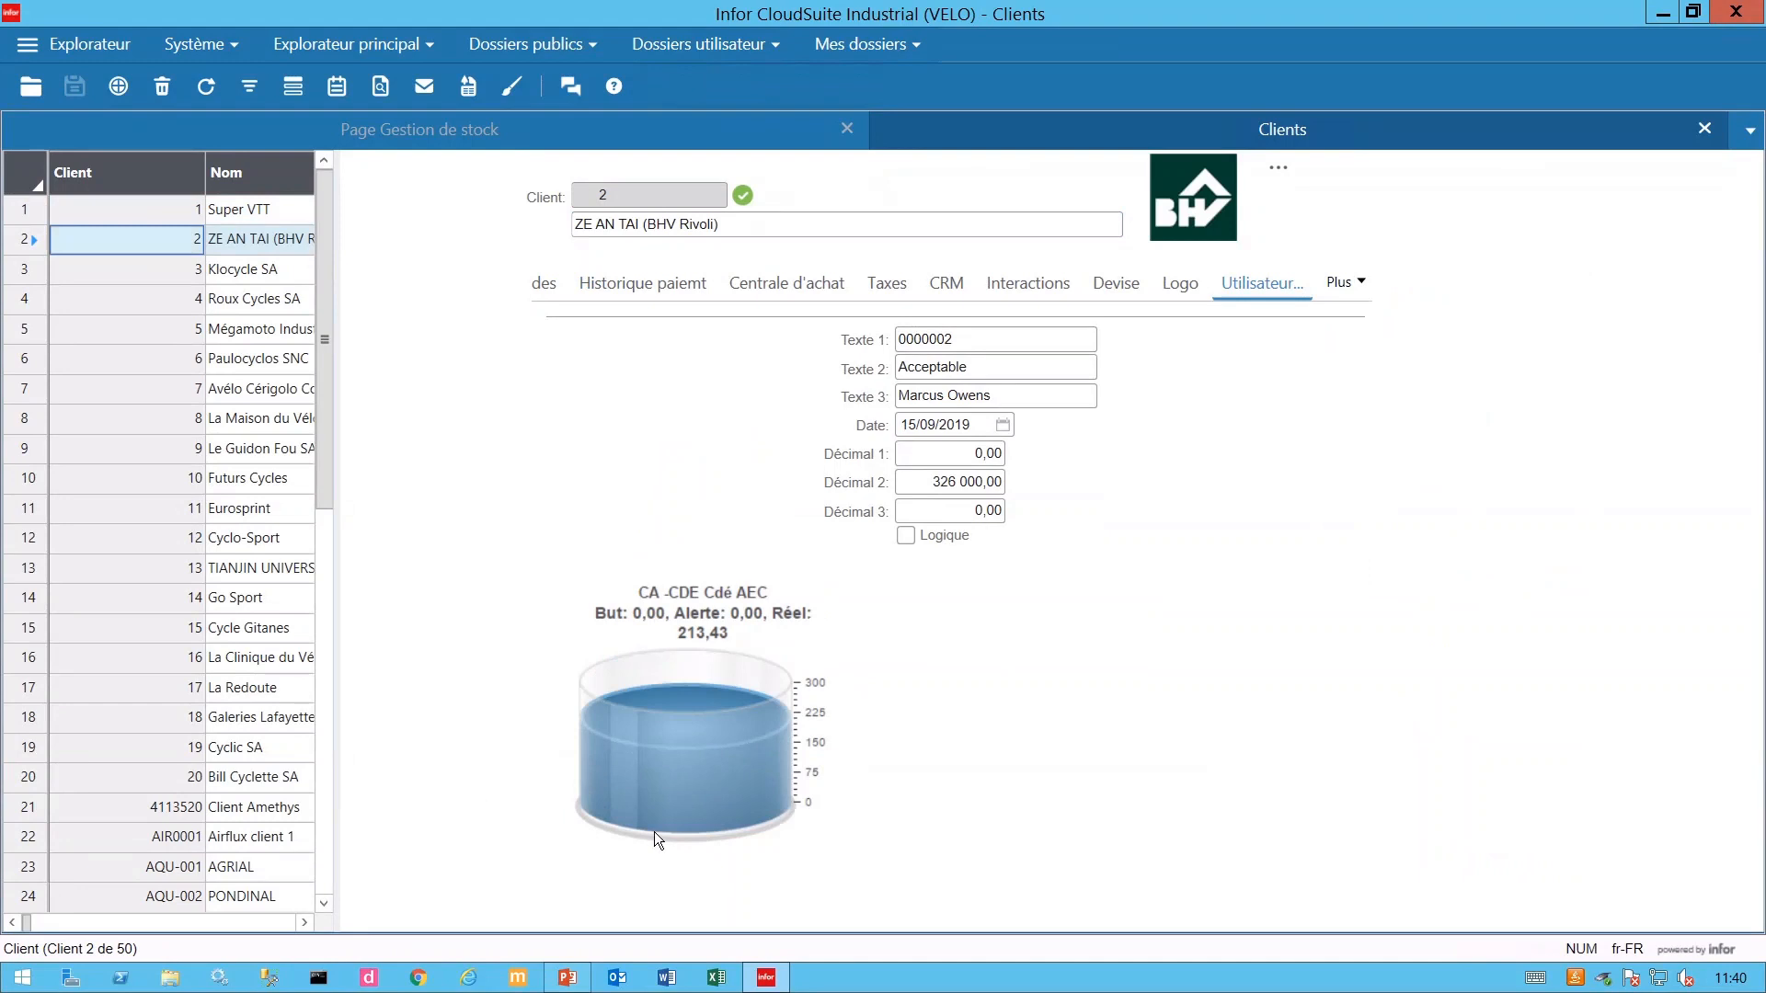
{"action": "left_click", "coordinate": [691, 644]}
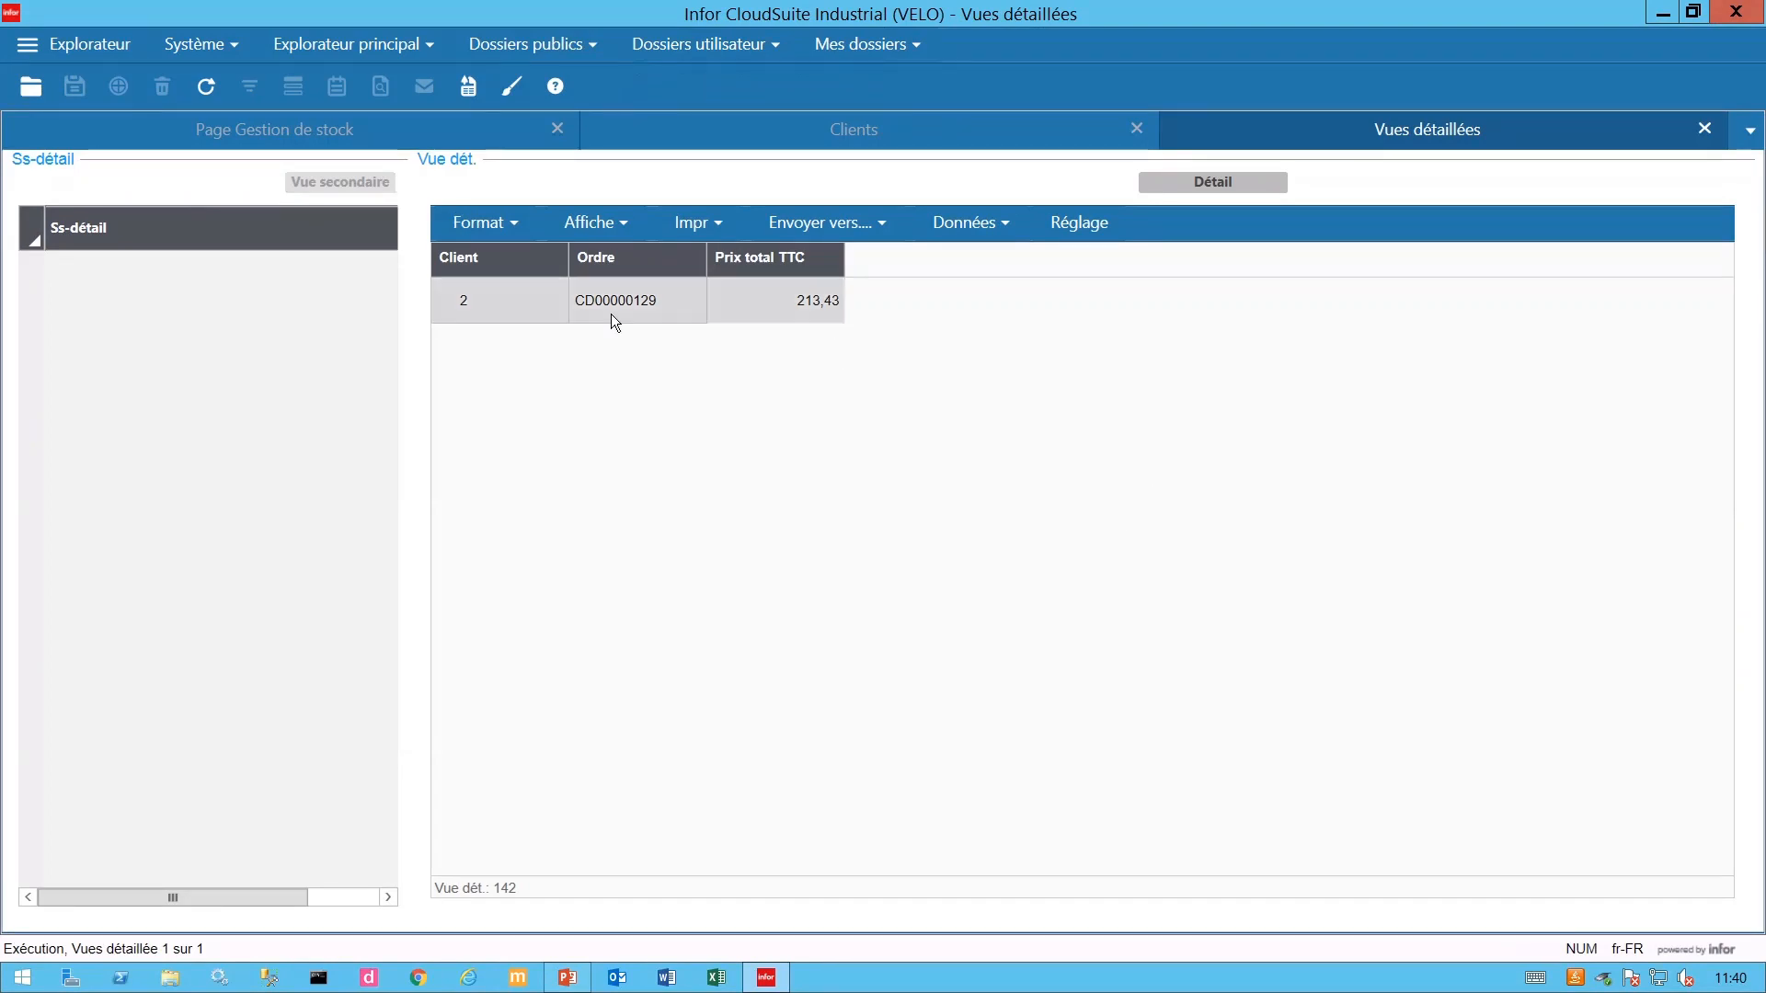
{"action": "left_click", "coordinate": [1707, 134]}
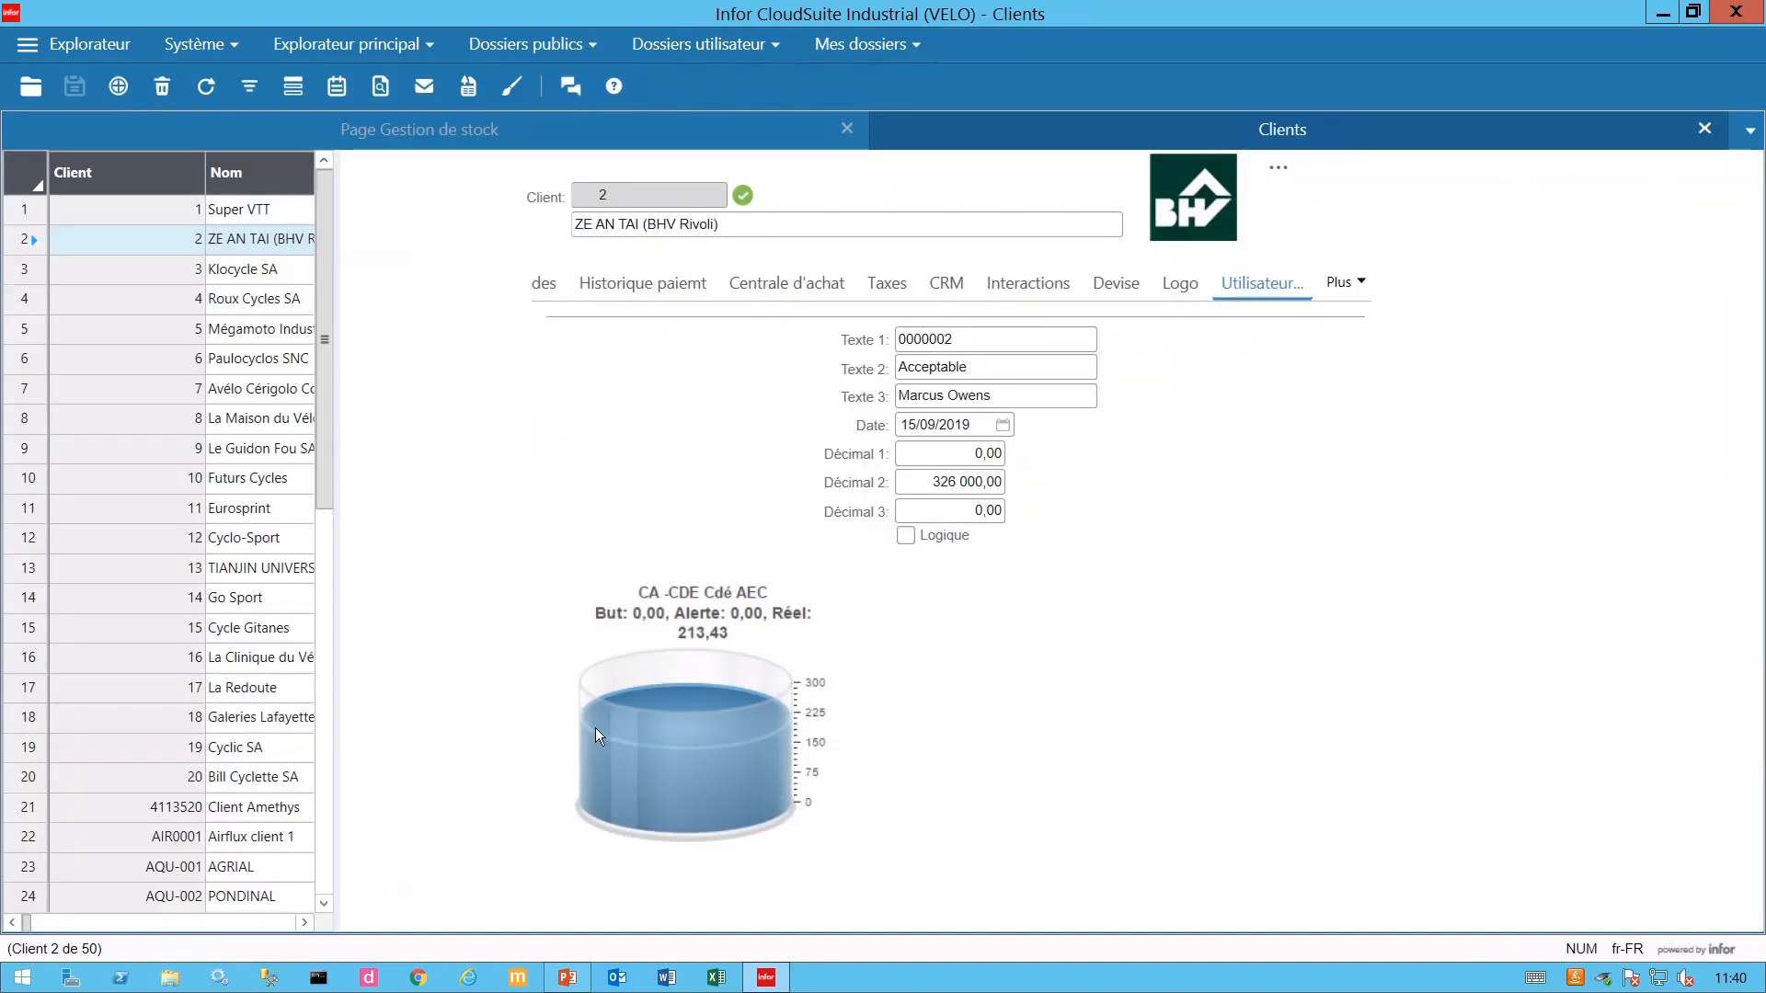
Select customer 1, examine the order detailed view behind its gauge, and close the detailed view.
{"action": "left_click", "coordinate": [140, 213]}
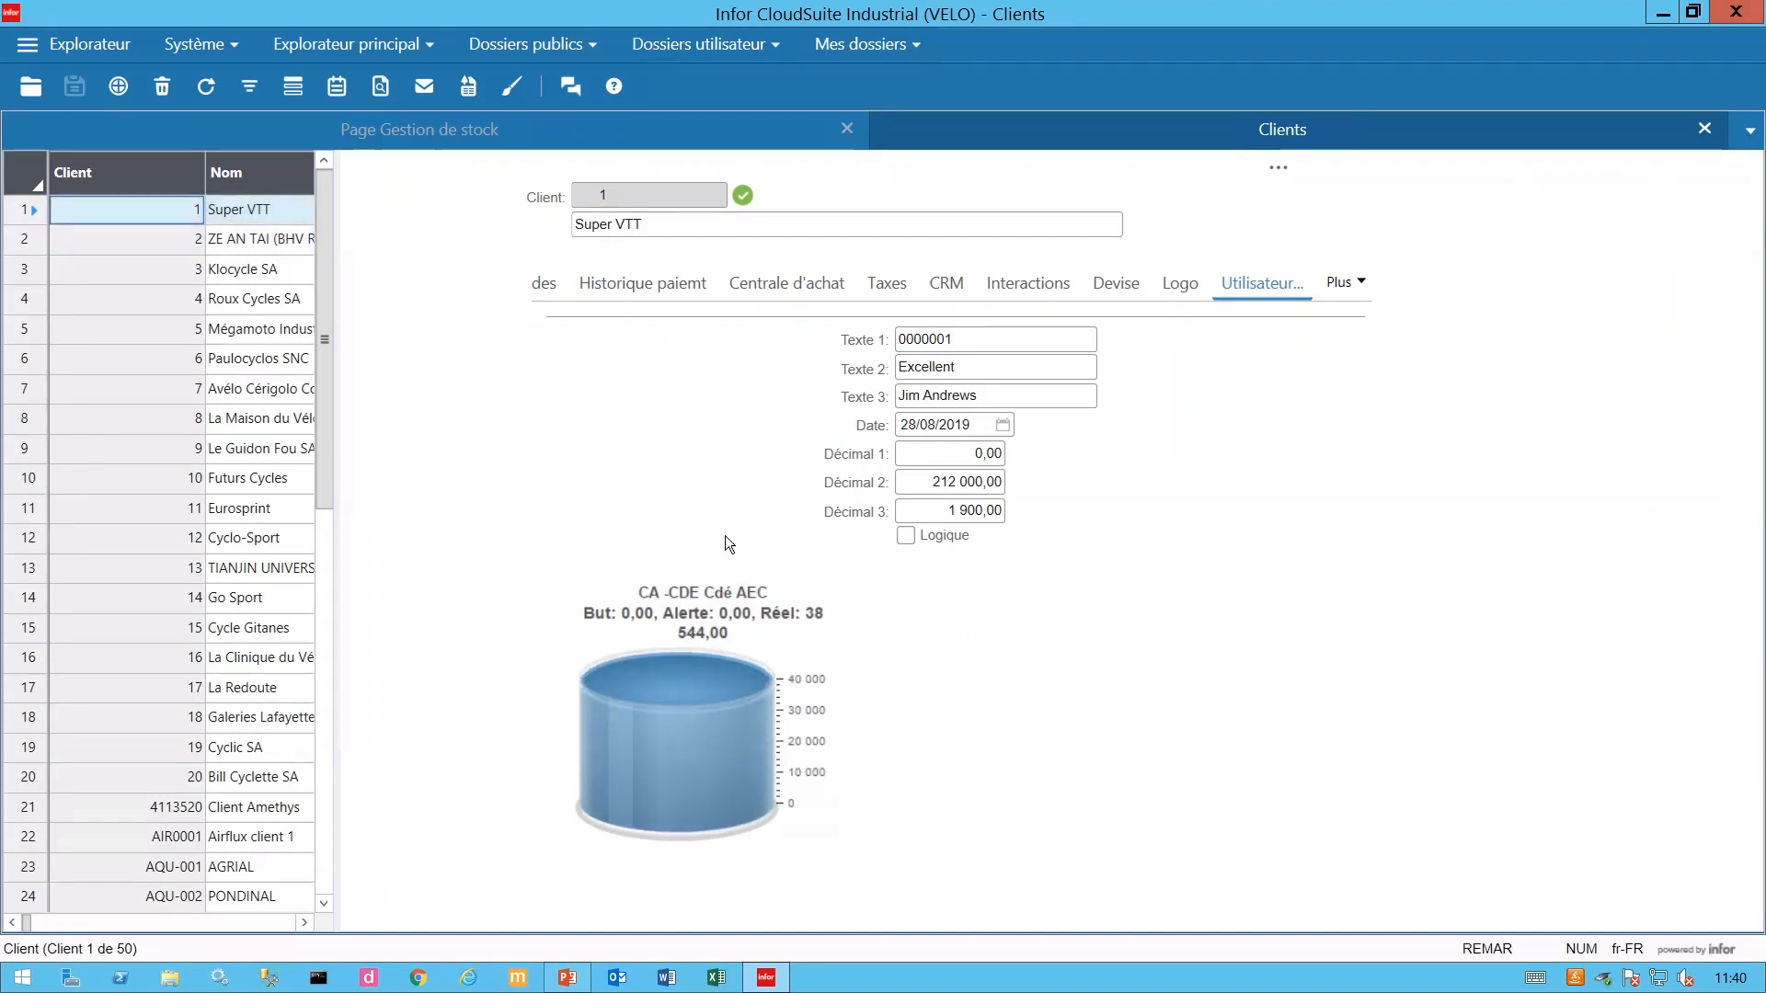
{"action": "double_click", "coordinate": [714, 644]}
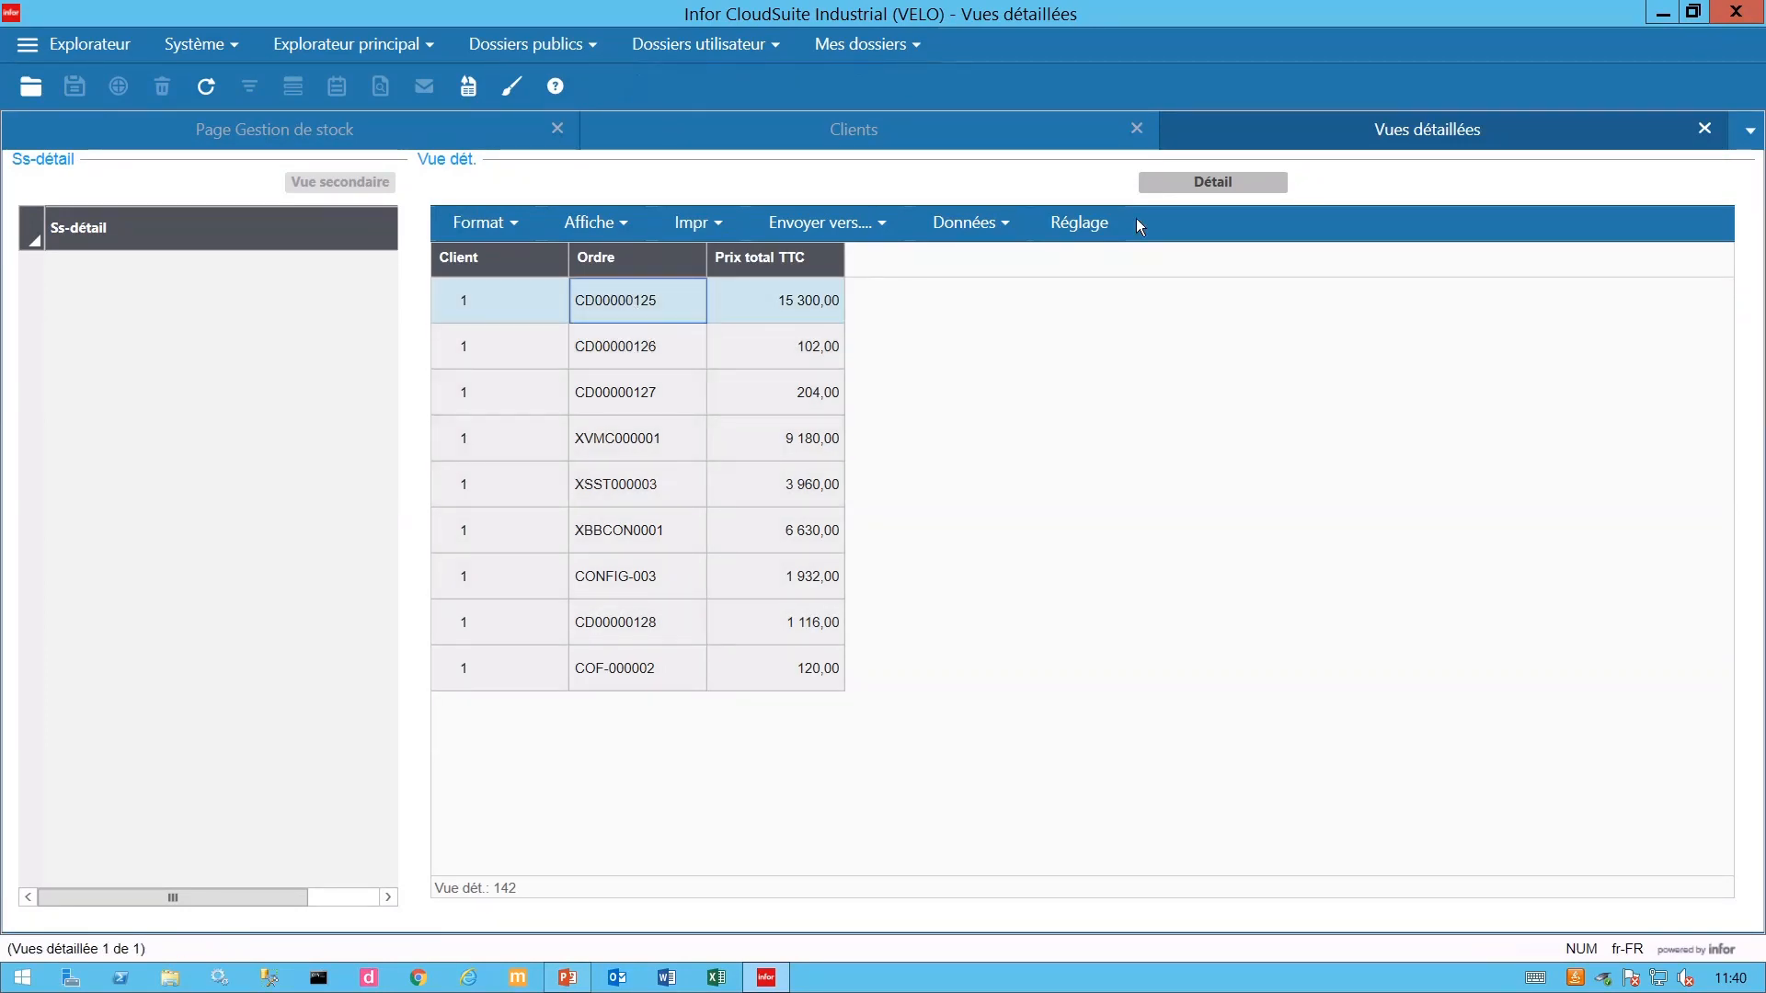
{"action": "left_click", "coordinate": [1216, 186]}
{"action": "left_click", "coordinate": [1162, 187]}
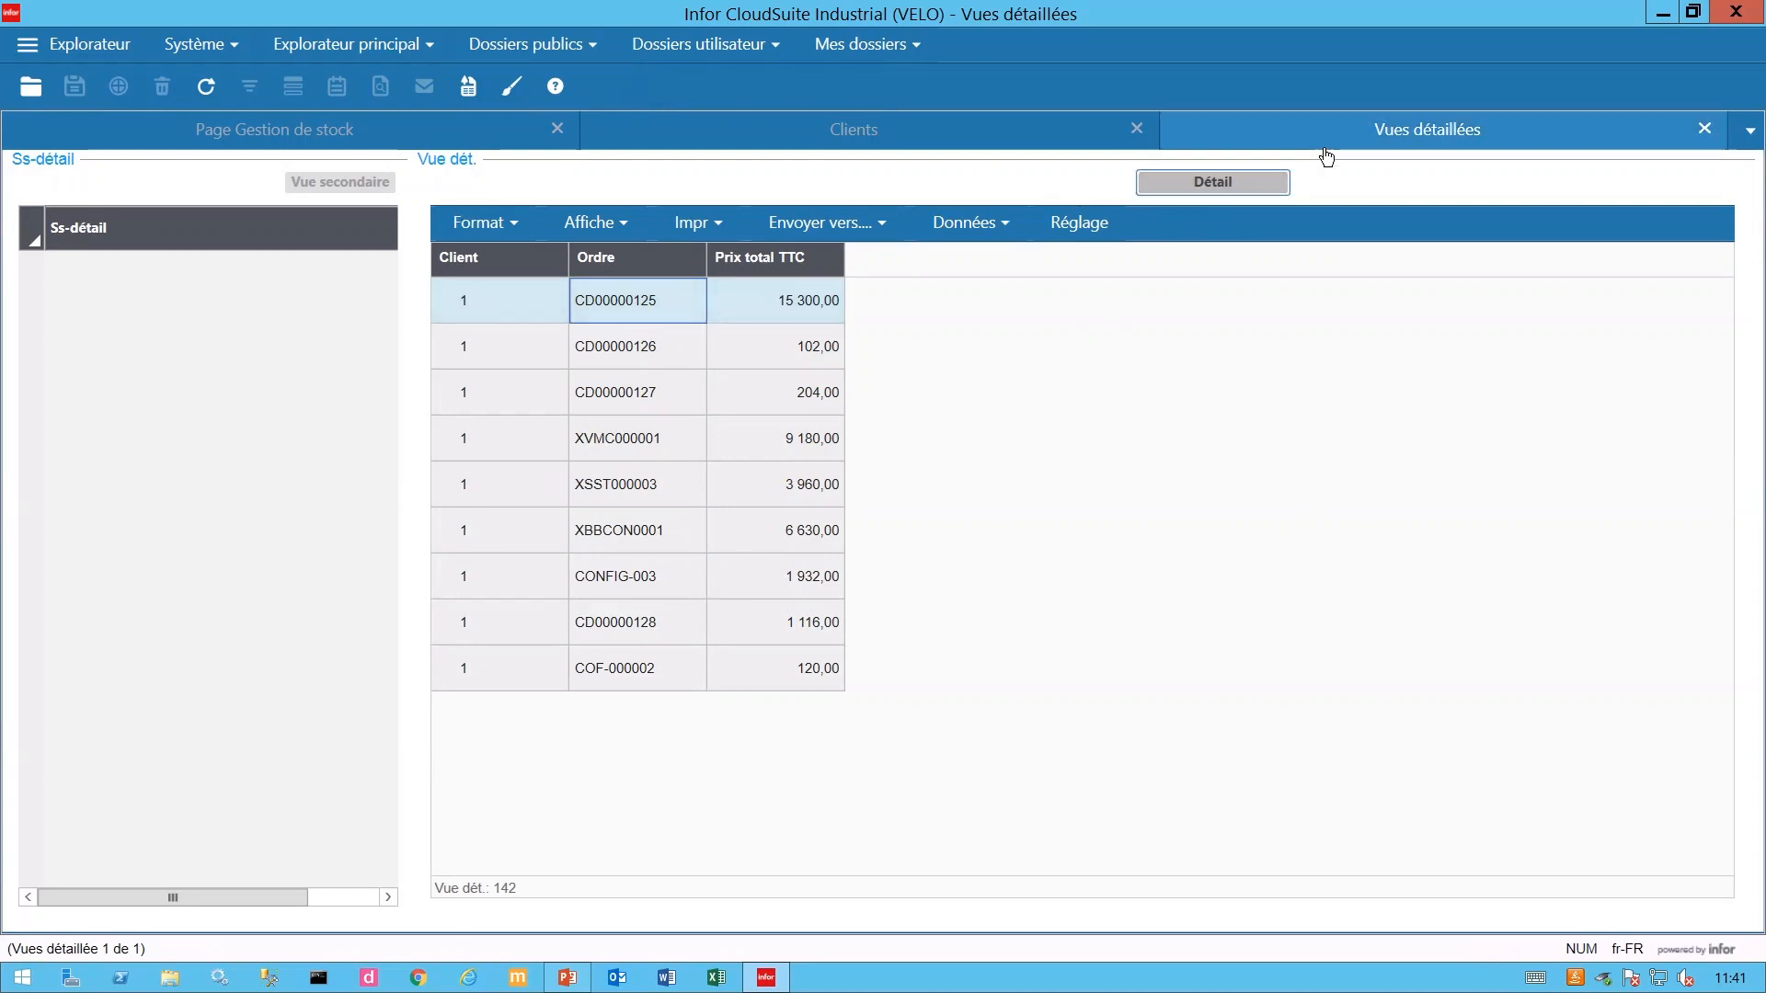
{"action": "left_click", "coordinate": [1704, 129]}
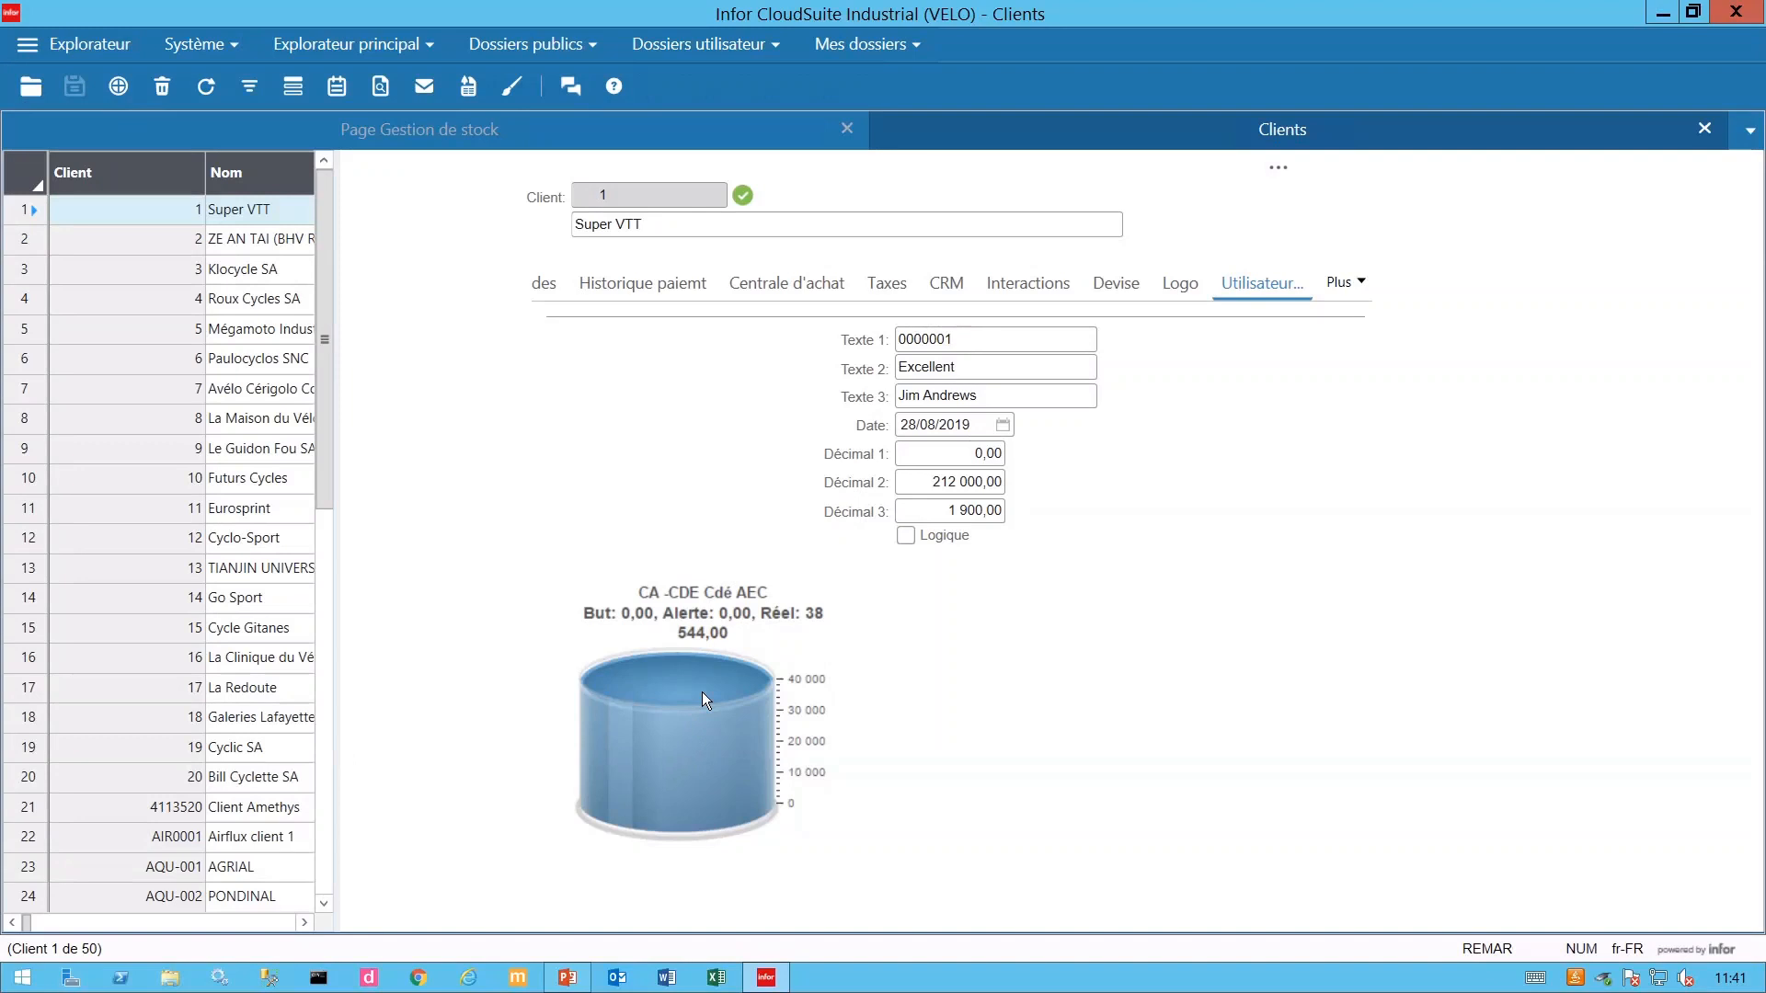
Change the customer gauge's measure type to Thermomètre in its display parameters and accept the change.
{"action": "right_click", "coordinate": [702, 699]}
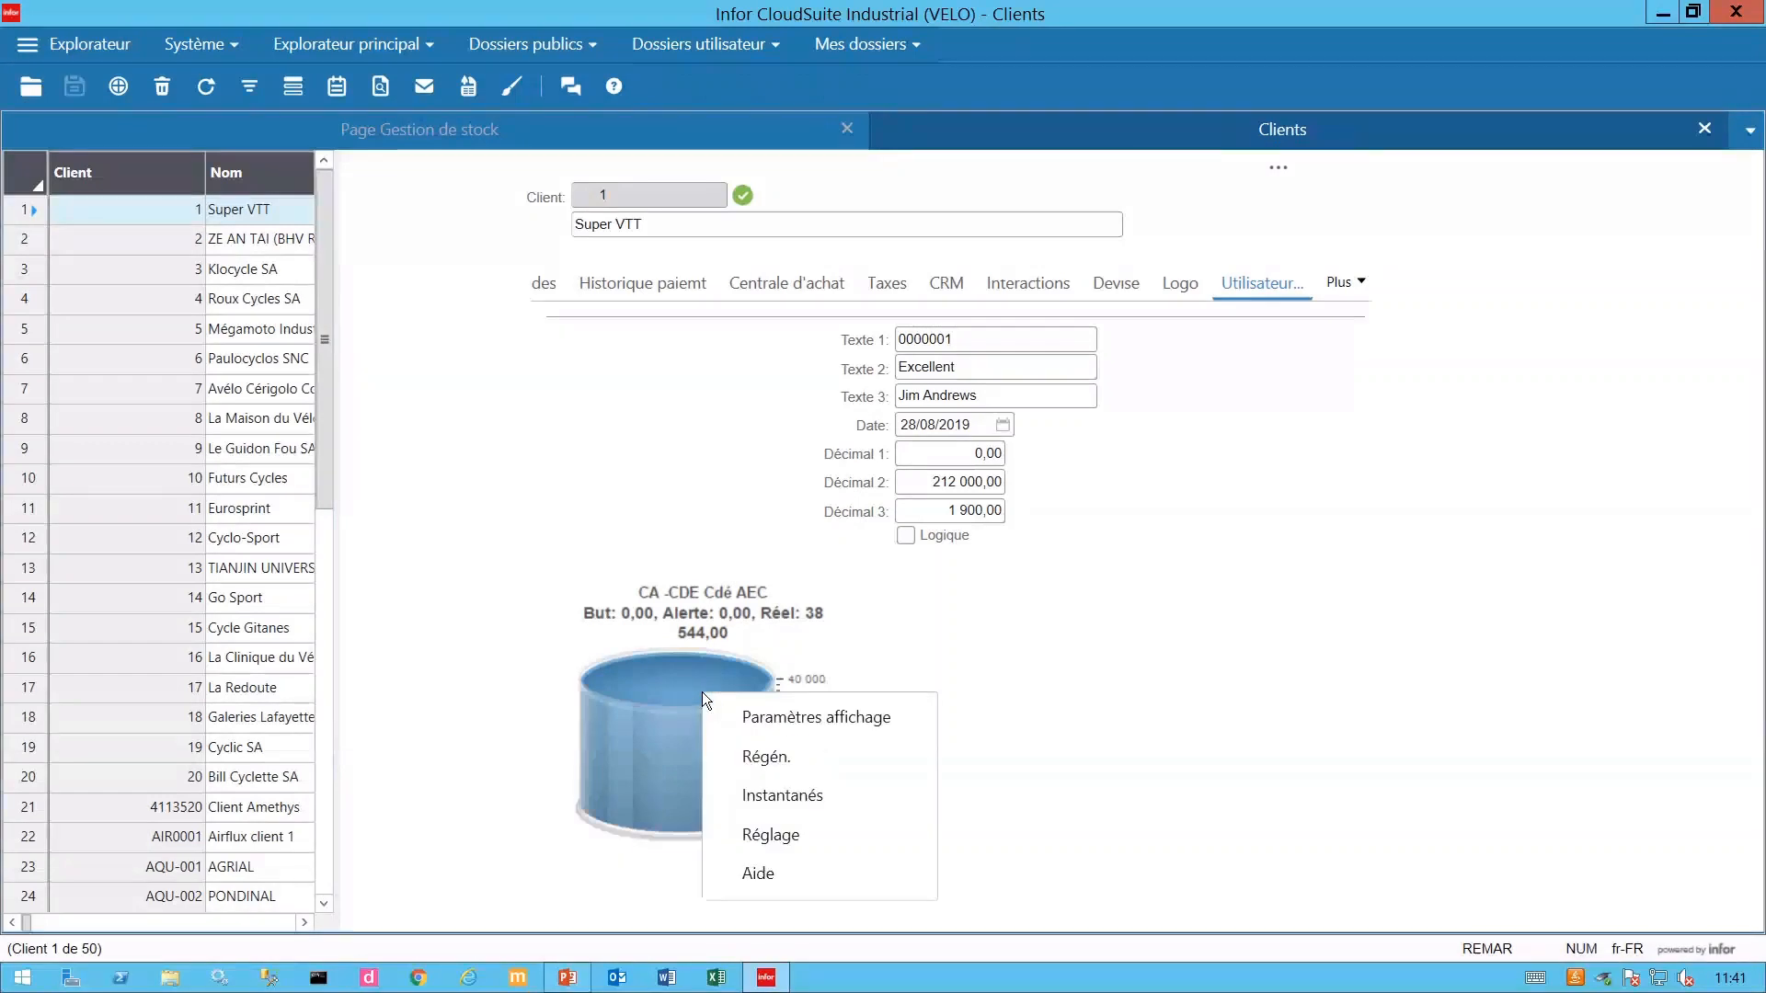
{"action": "left_click", "coordinate": [798, 718]}
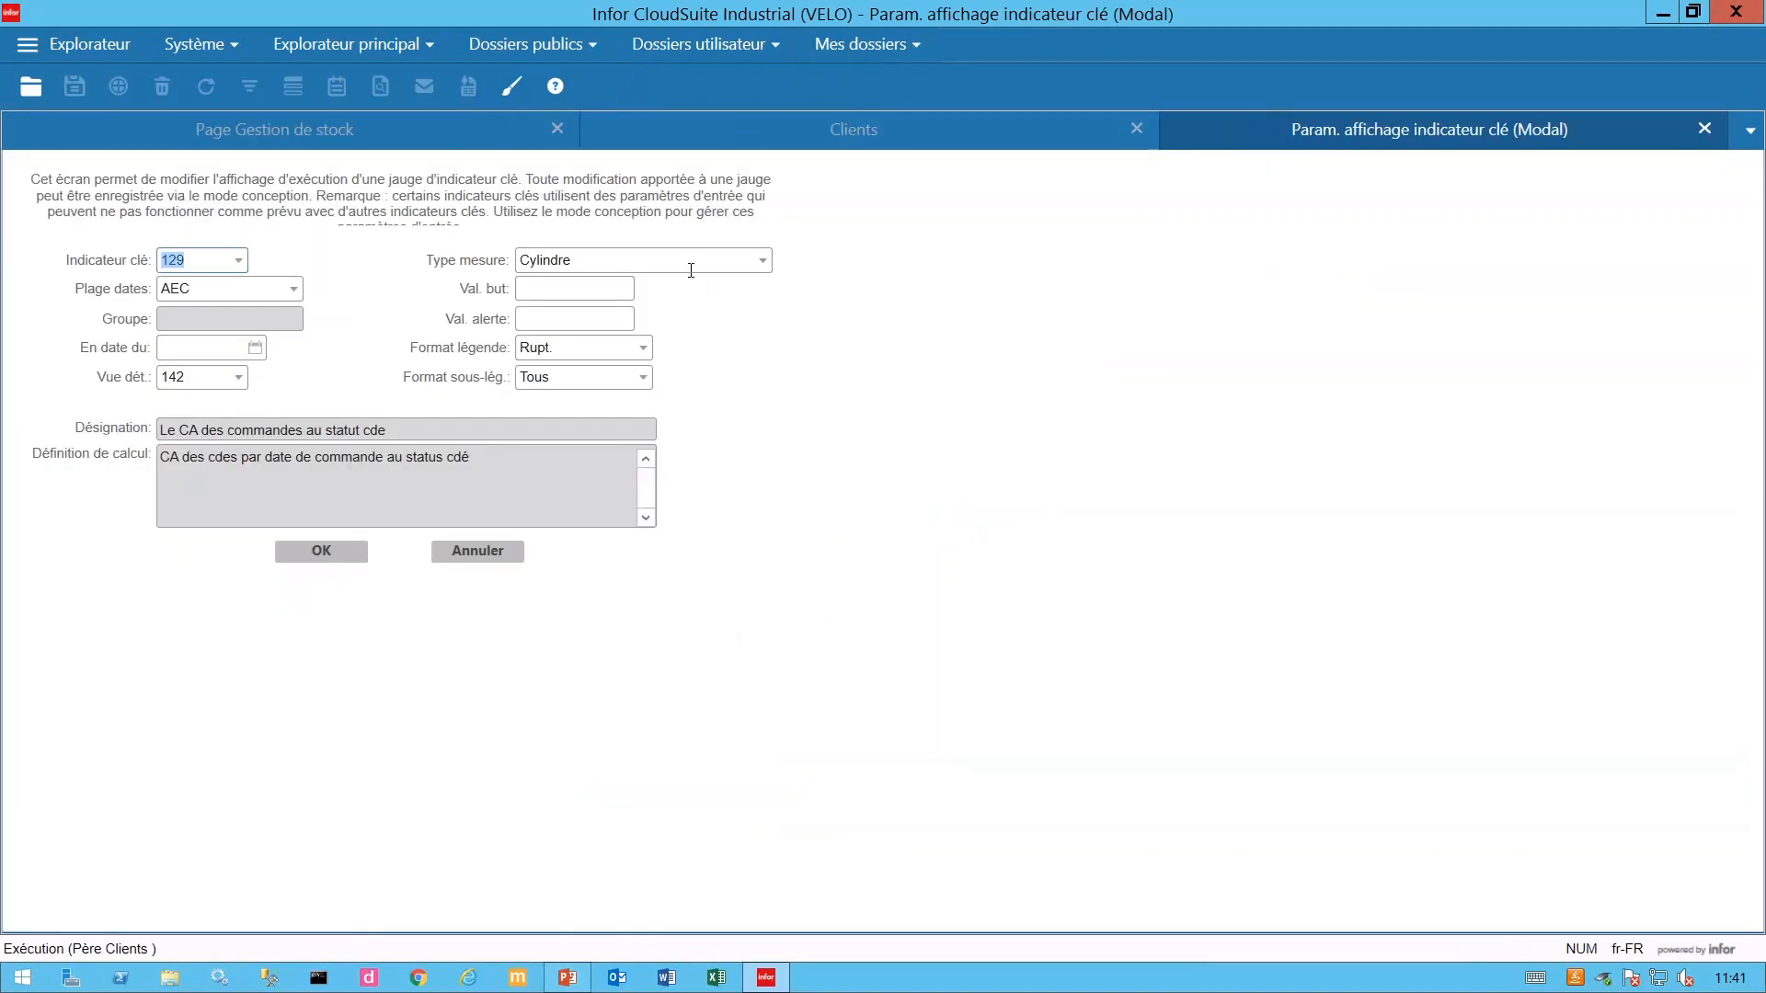
{"action": "left_click", "coordinate": [762, 261]}
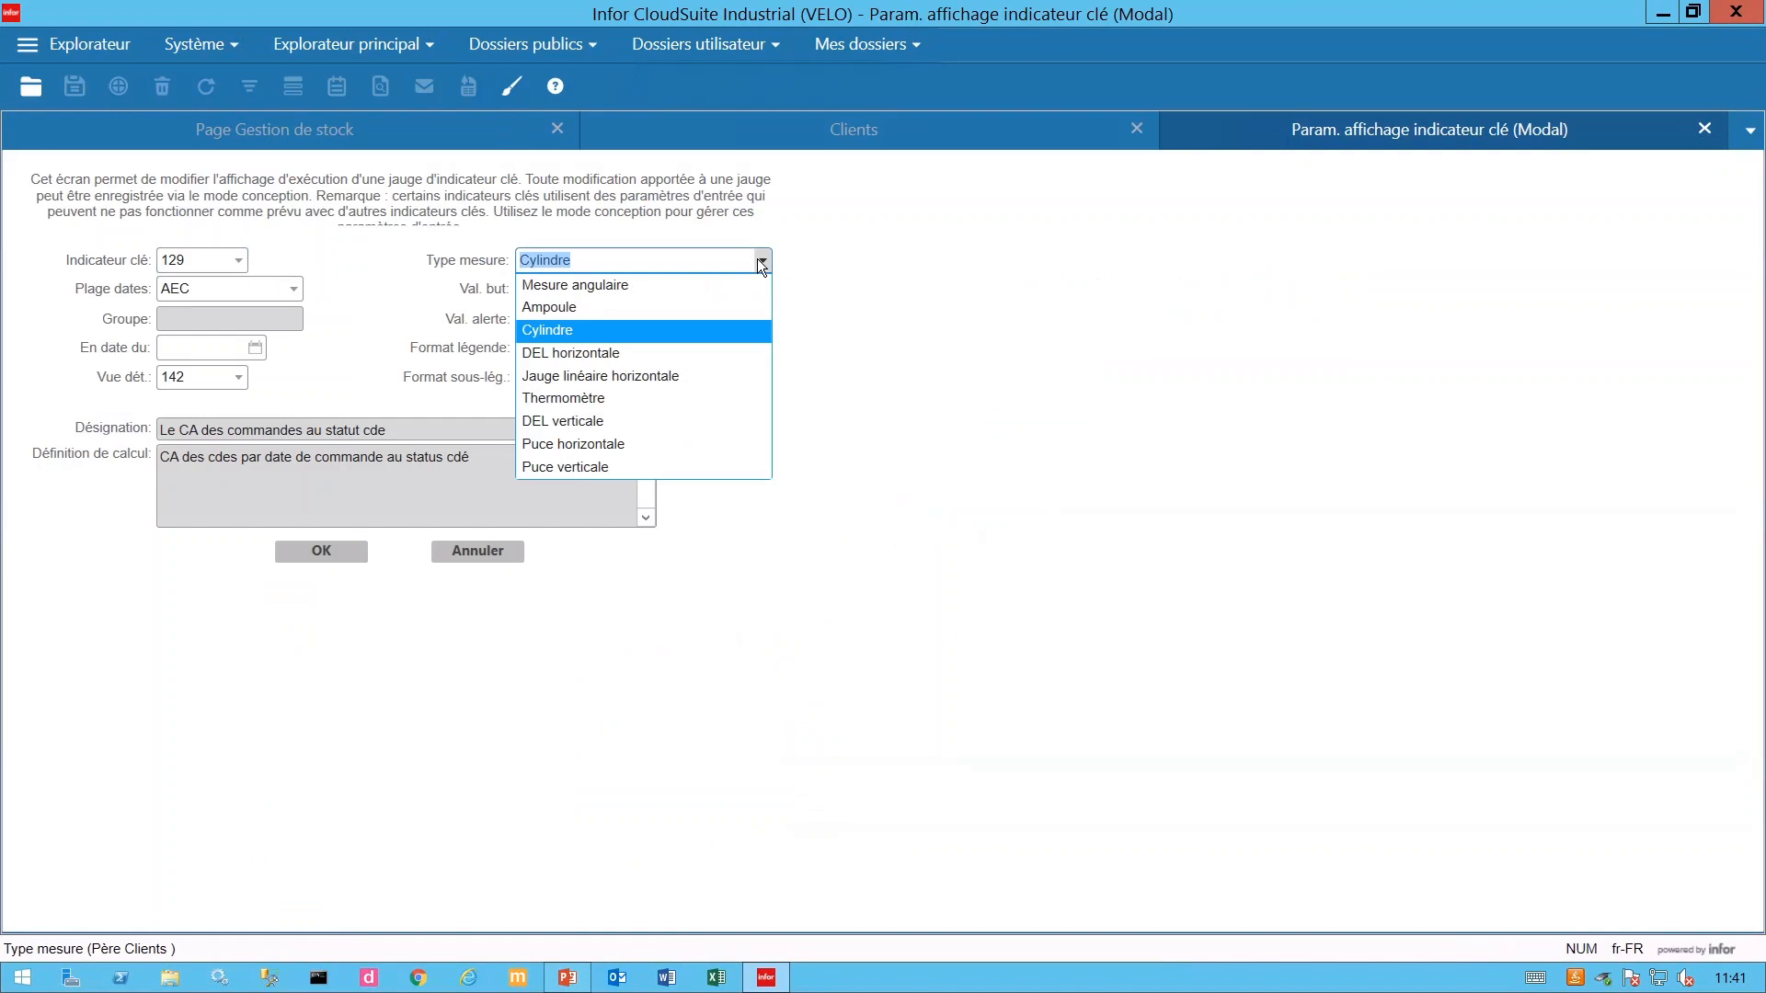
{"action": "left_click", "coordinate": [587, 399]}
{"action": "key", "text": "Tab"}
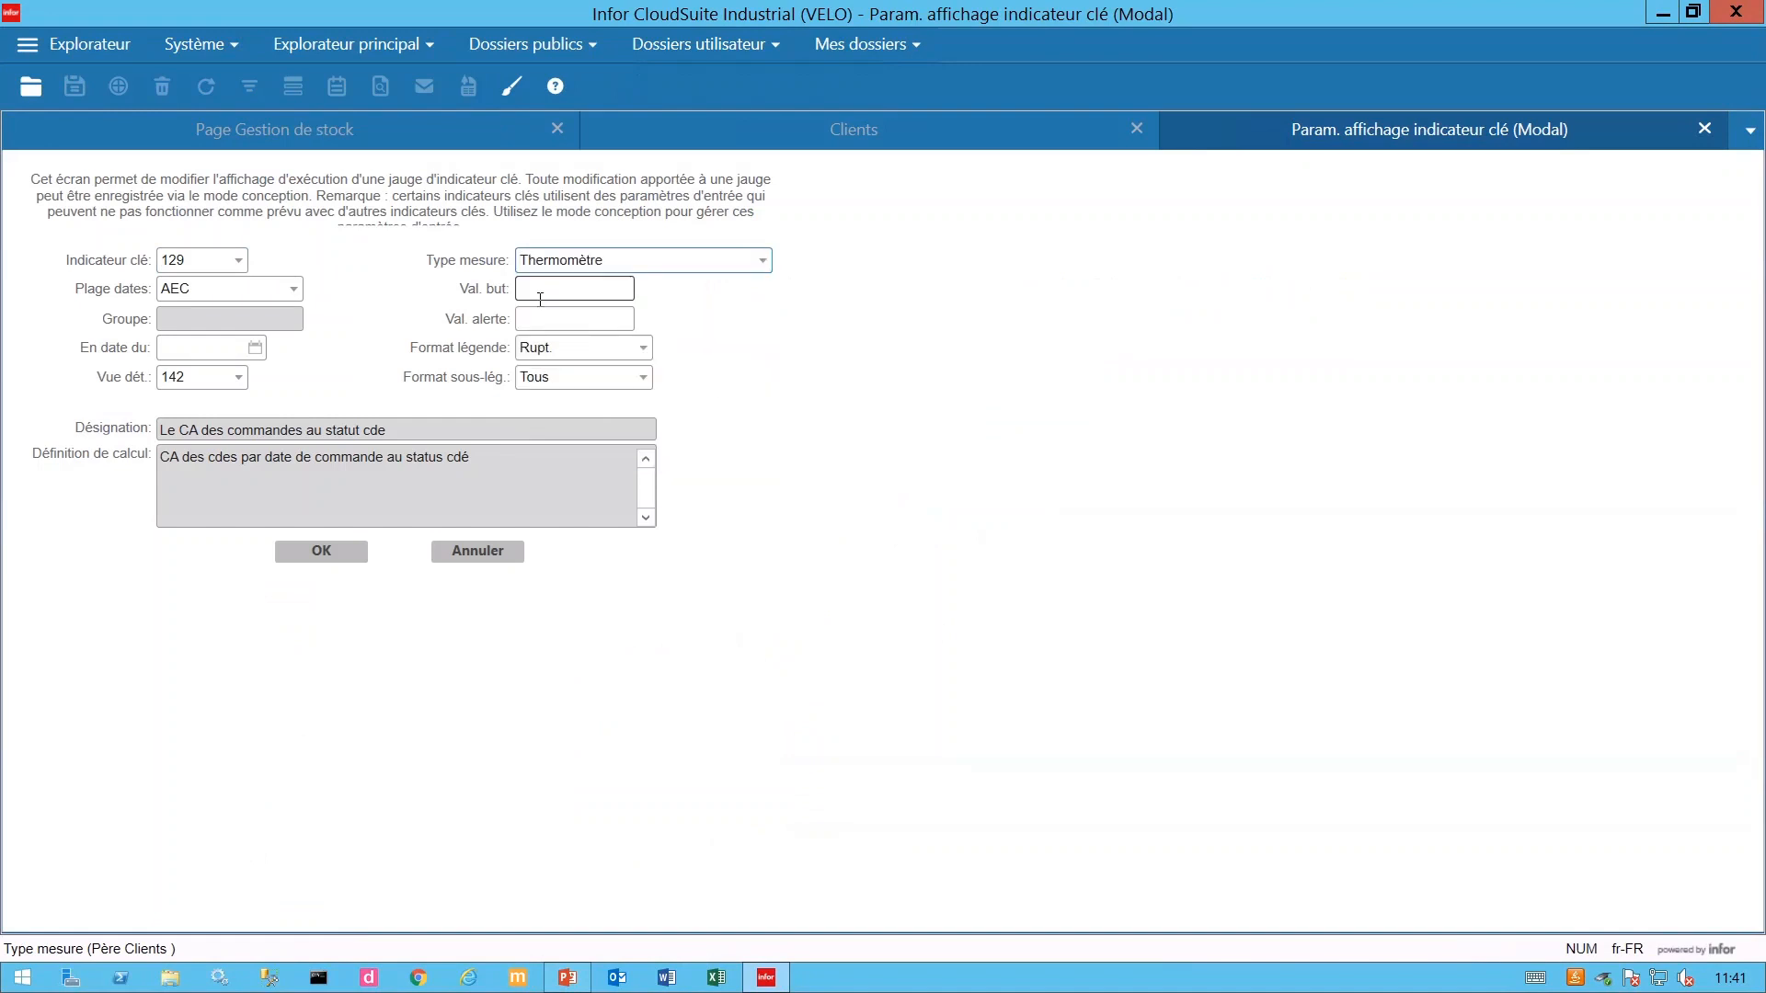
{"action": "left_click", "coordinate": [563, 329]}
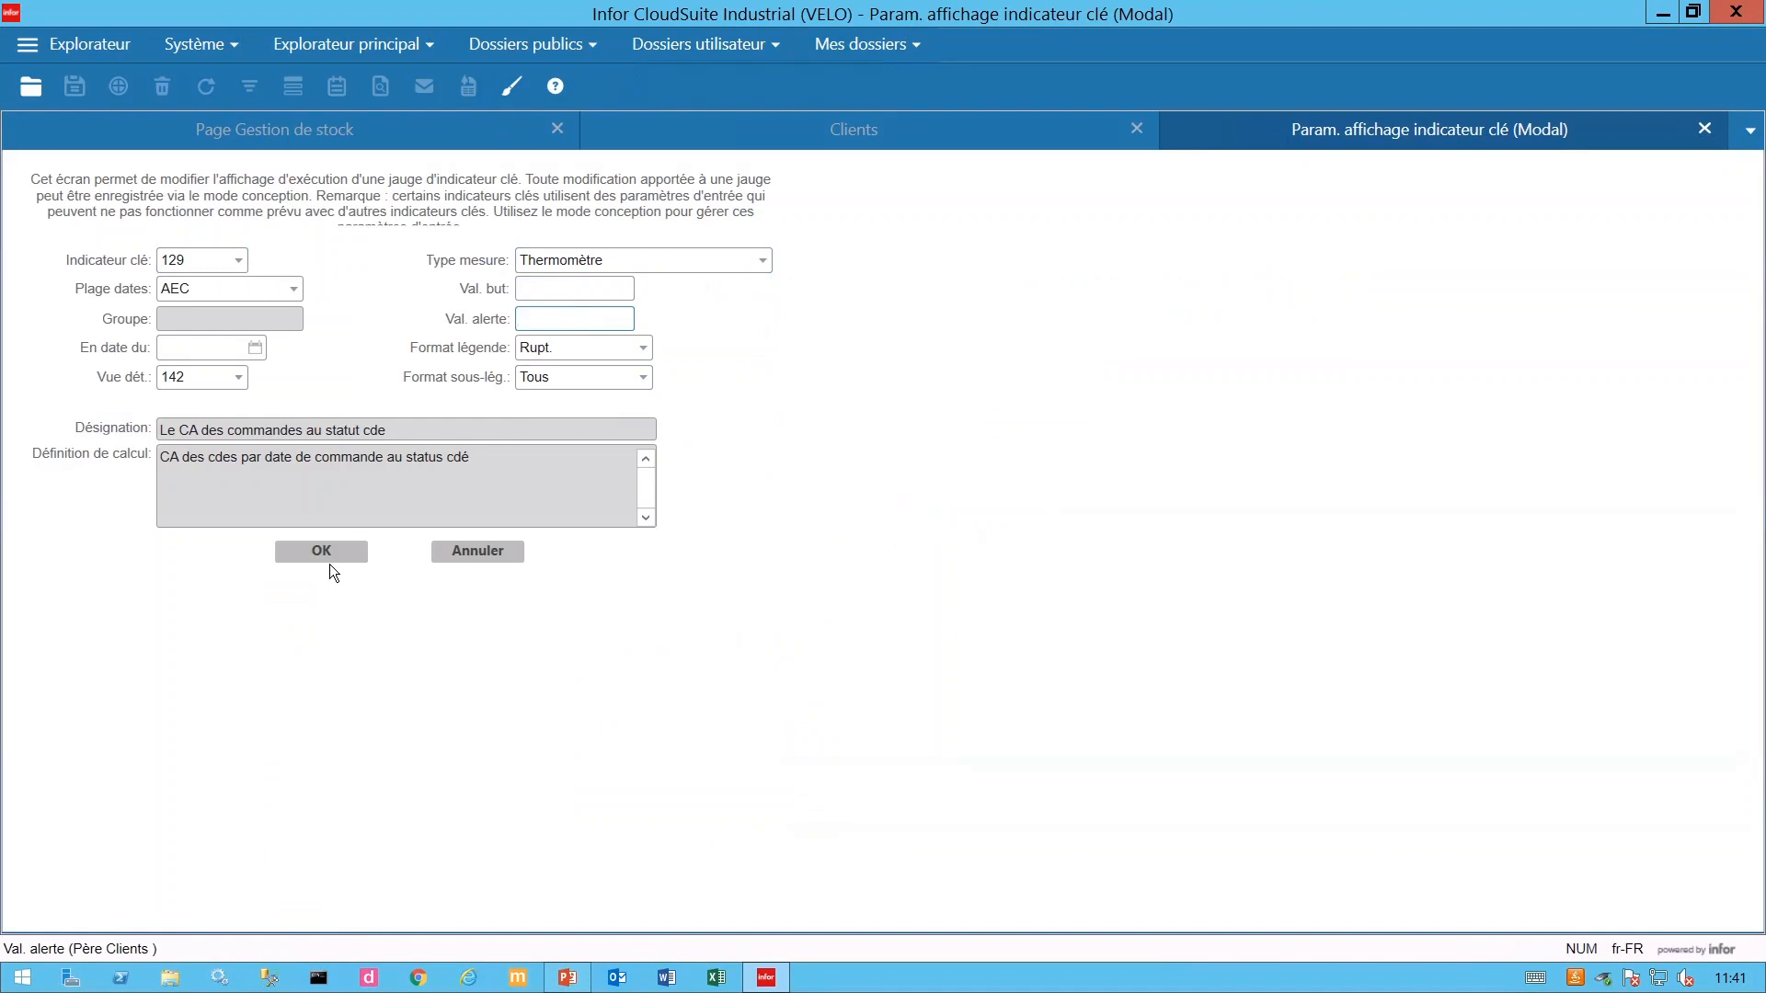
{"action": "left_click", "coordinate": [331, 558]}
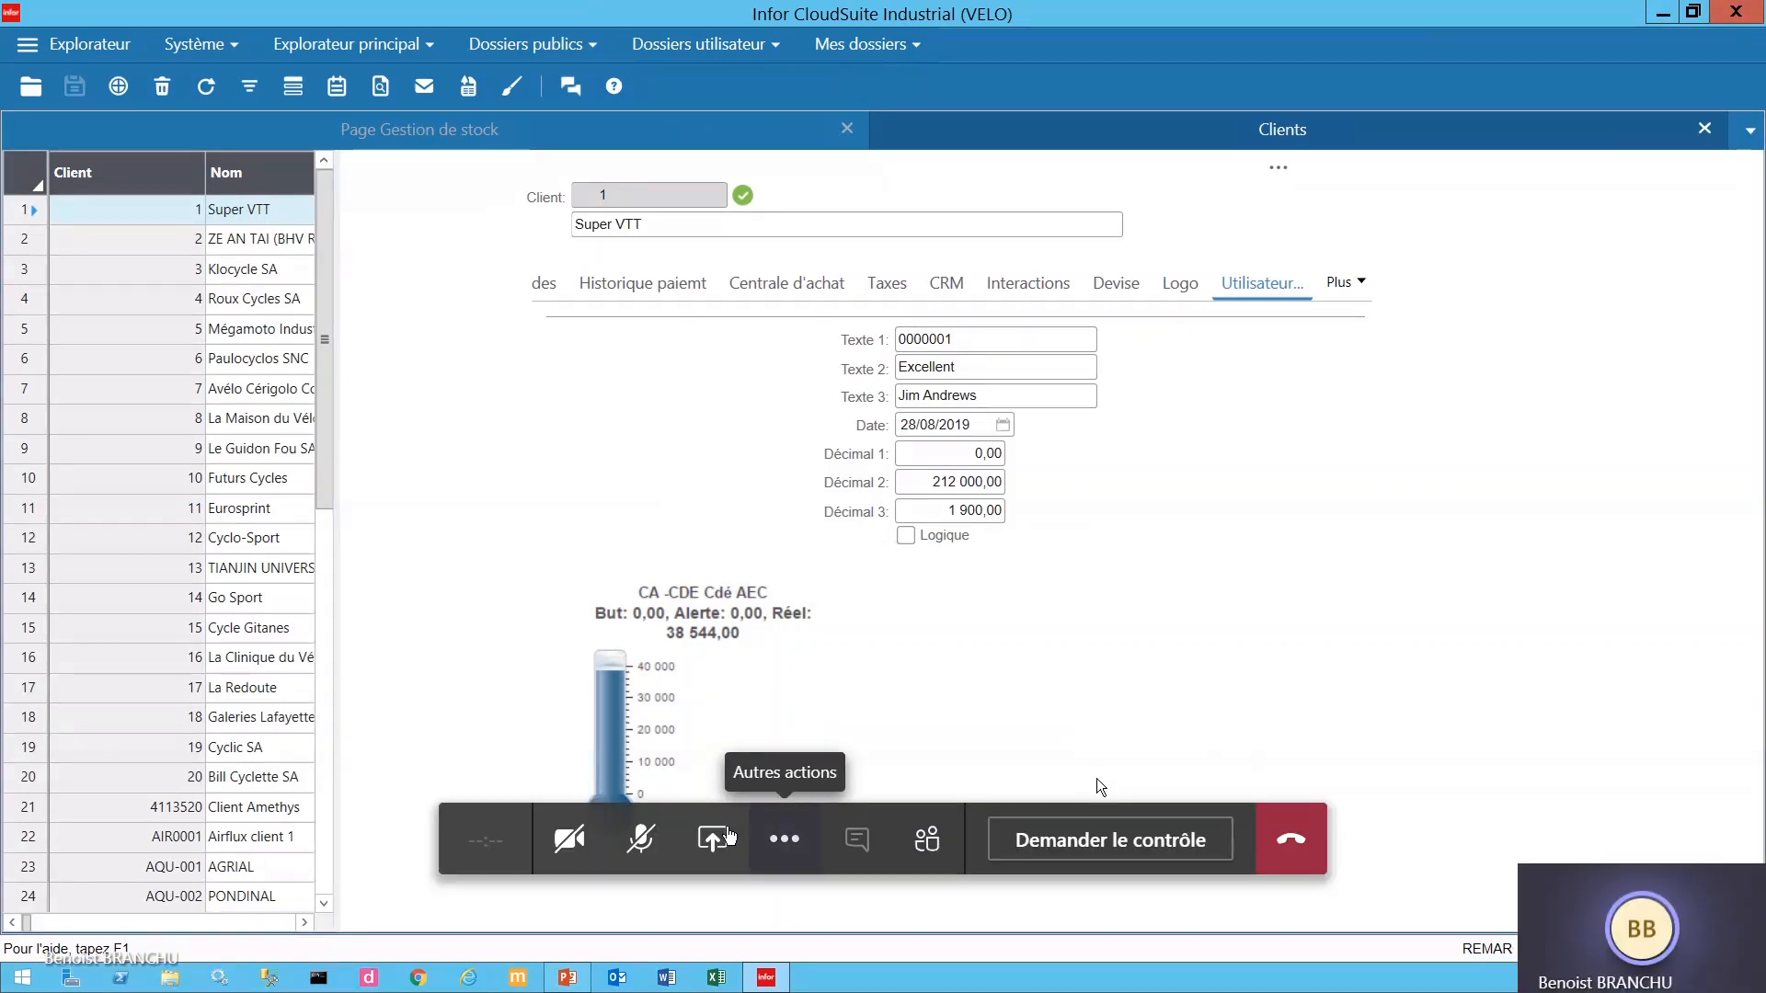
{"action": "left_click", "coordinate": [643, 839]}
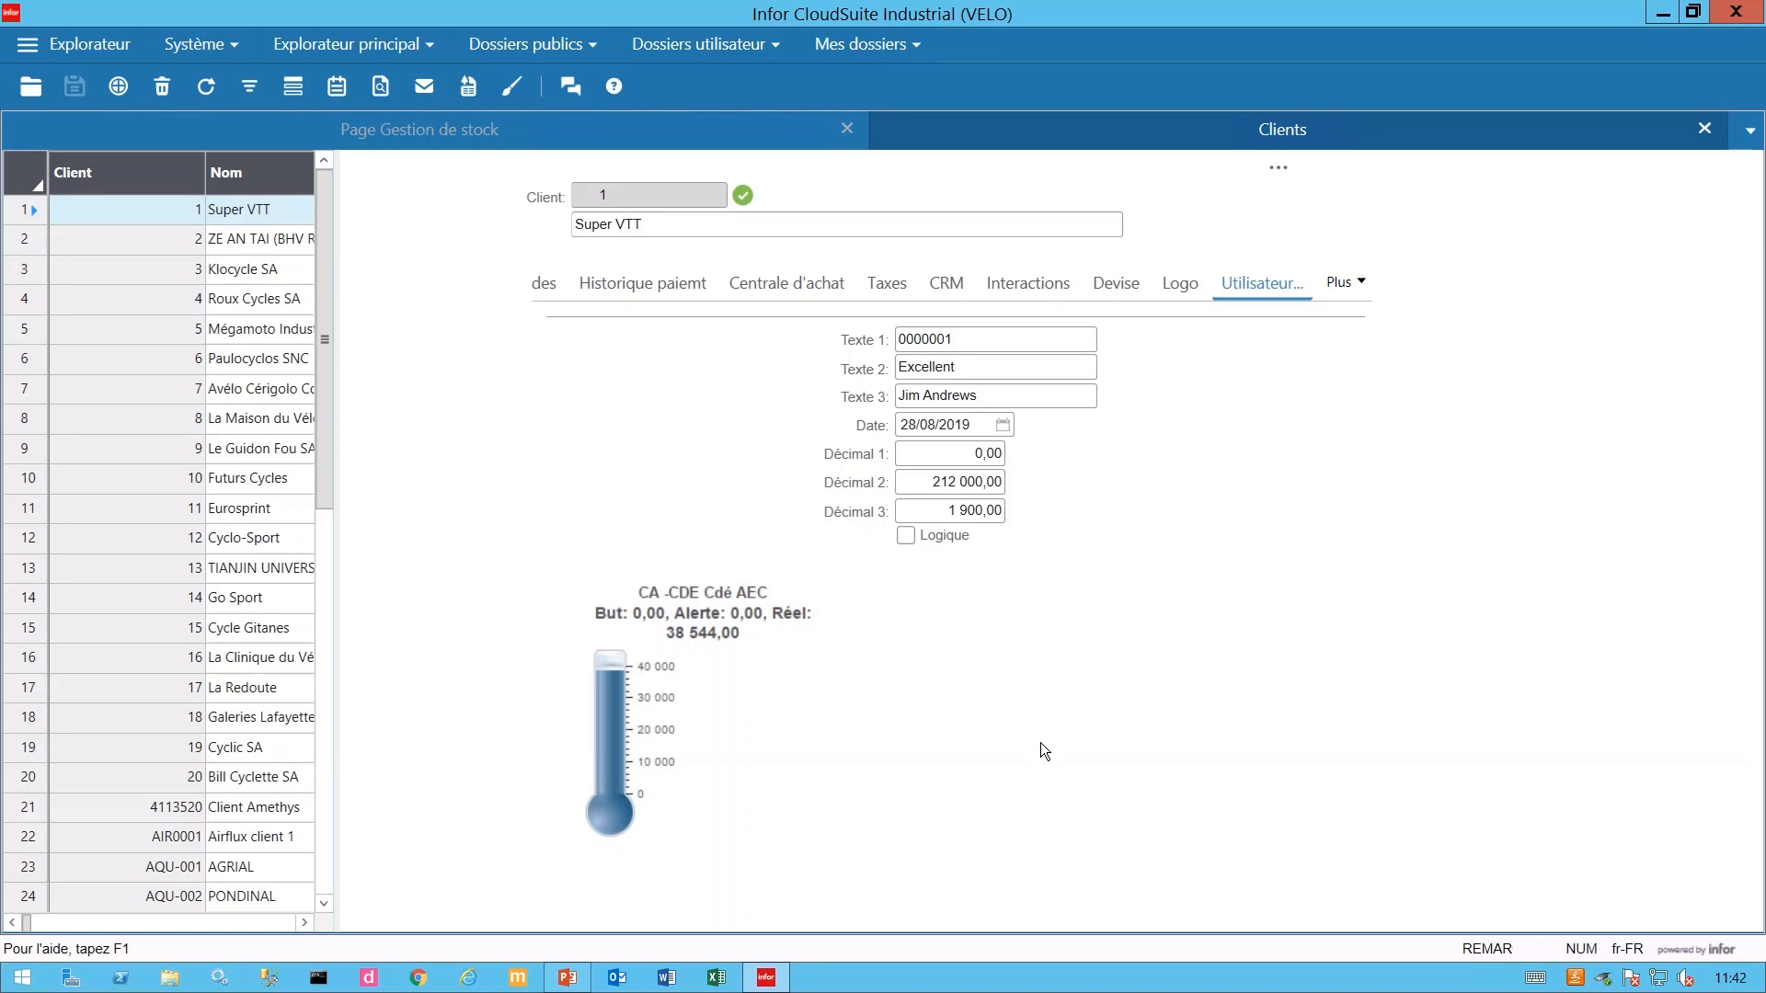
Open the Indicateurs clés form from the Indicateur Clé personal folder, display the Stocks category's indicators and expand that category.
{"action": "left_click", "coordinate": [908, 46]}
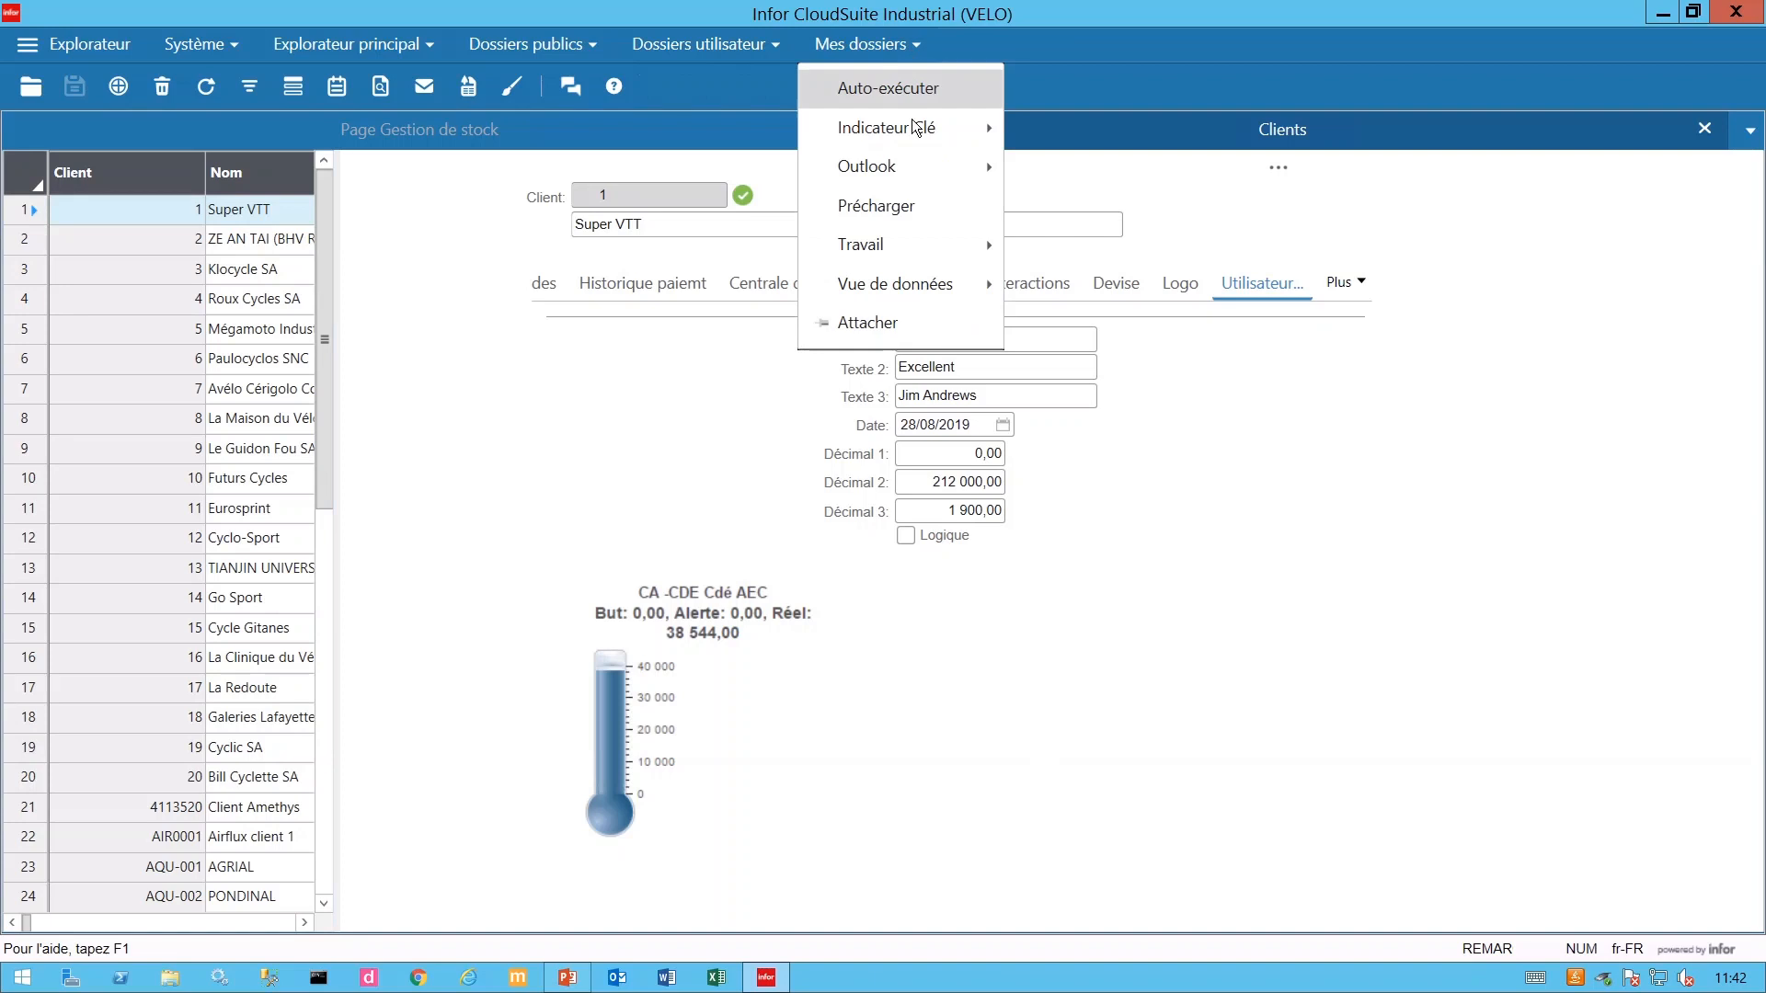
{"action": "mouse_move", "coordinate": [984, 130]}
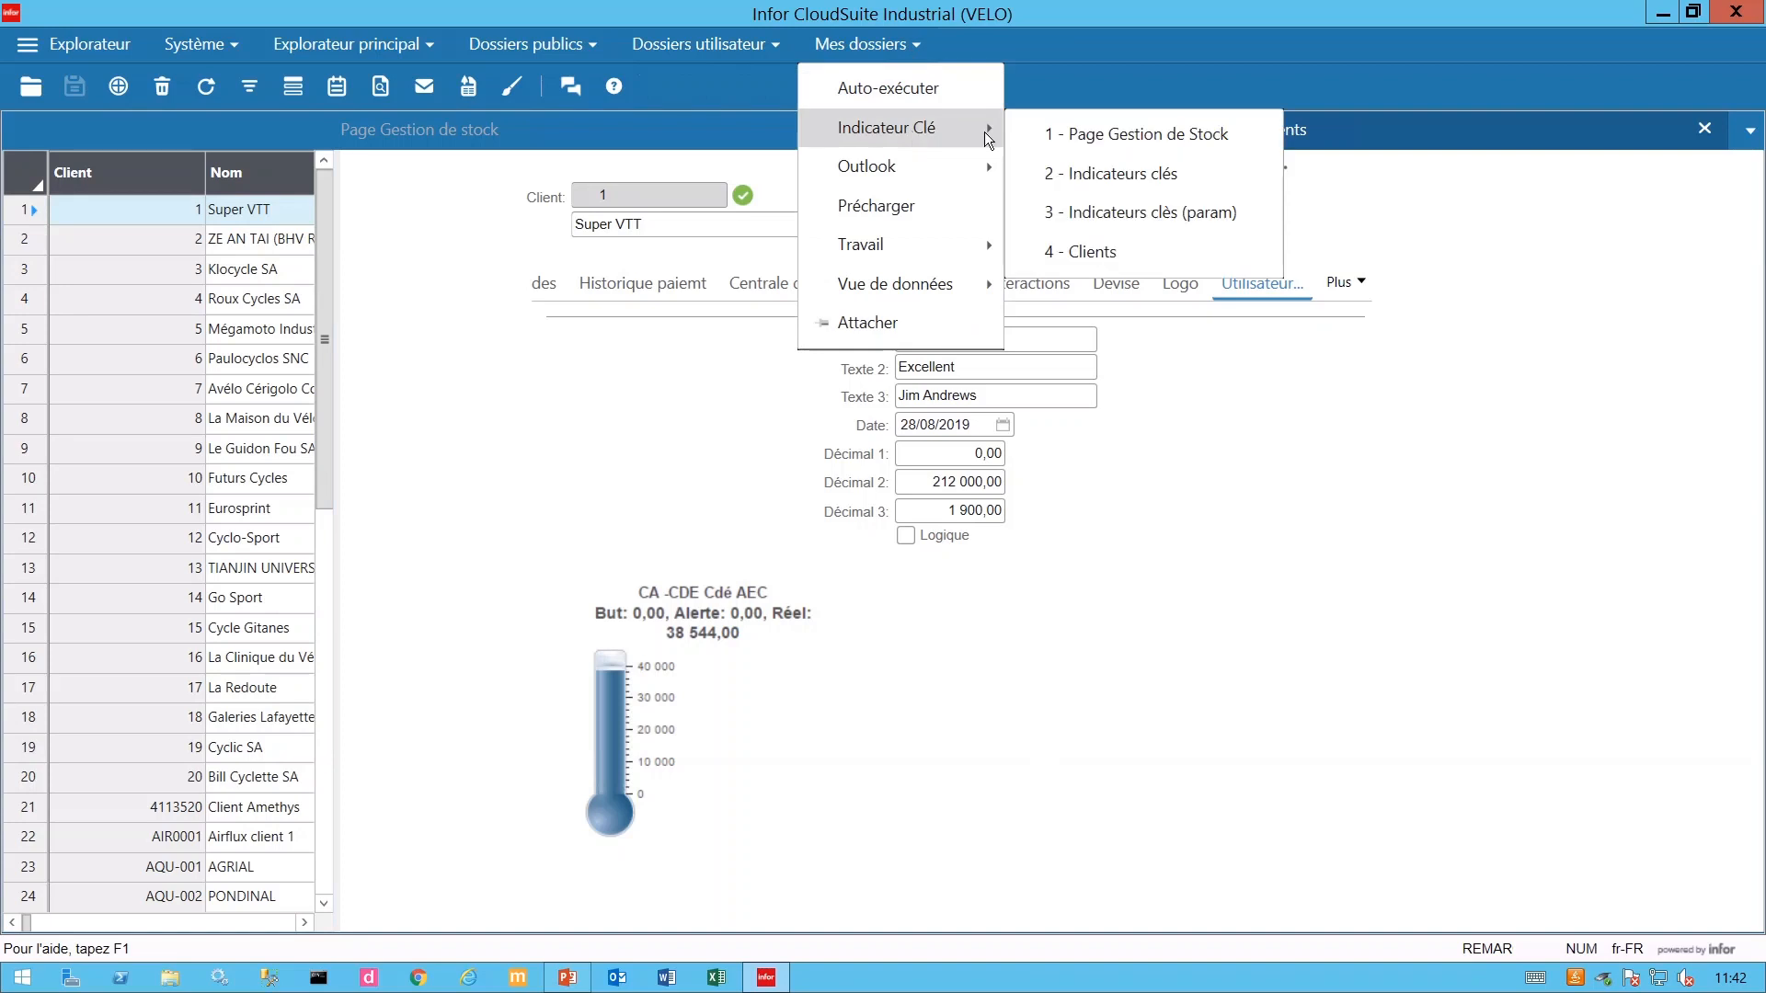
{"action": "left_click", "coordinate": [1120, 177]}
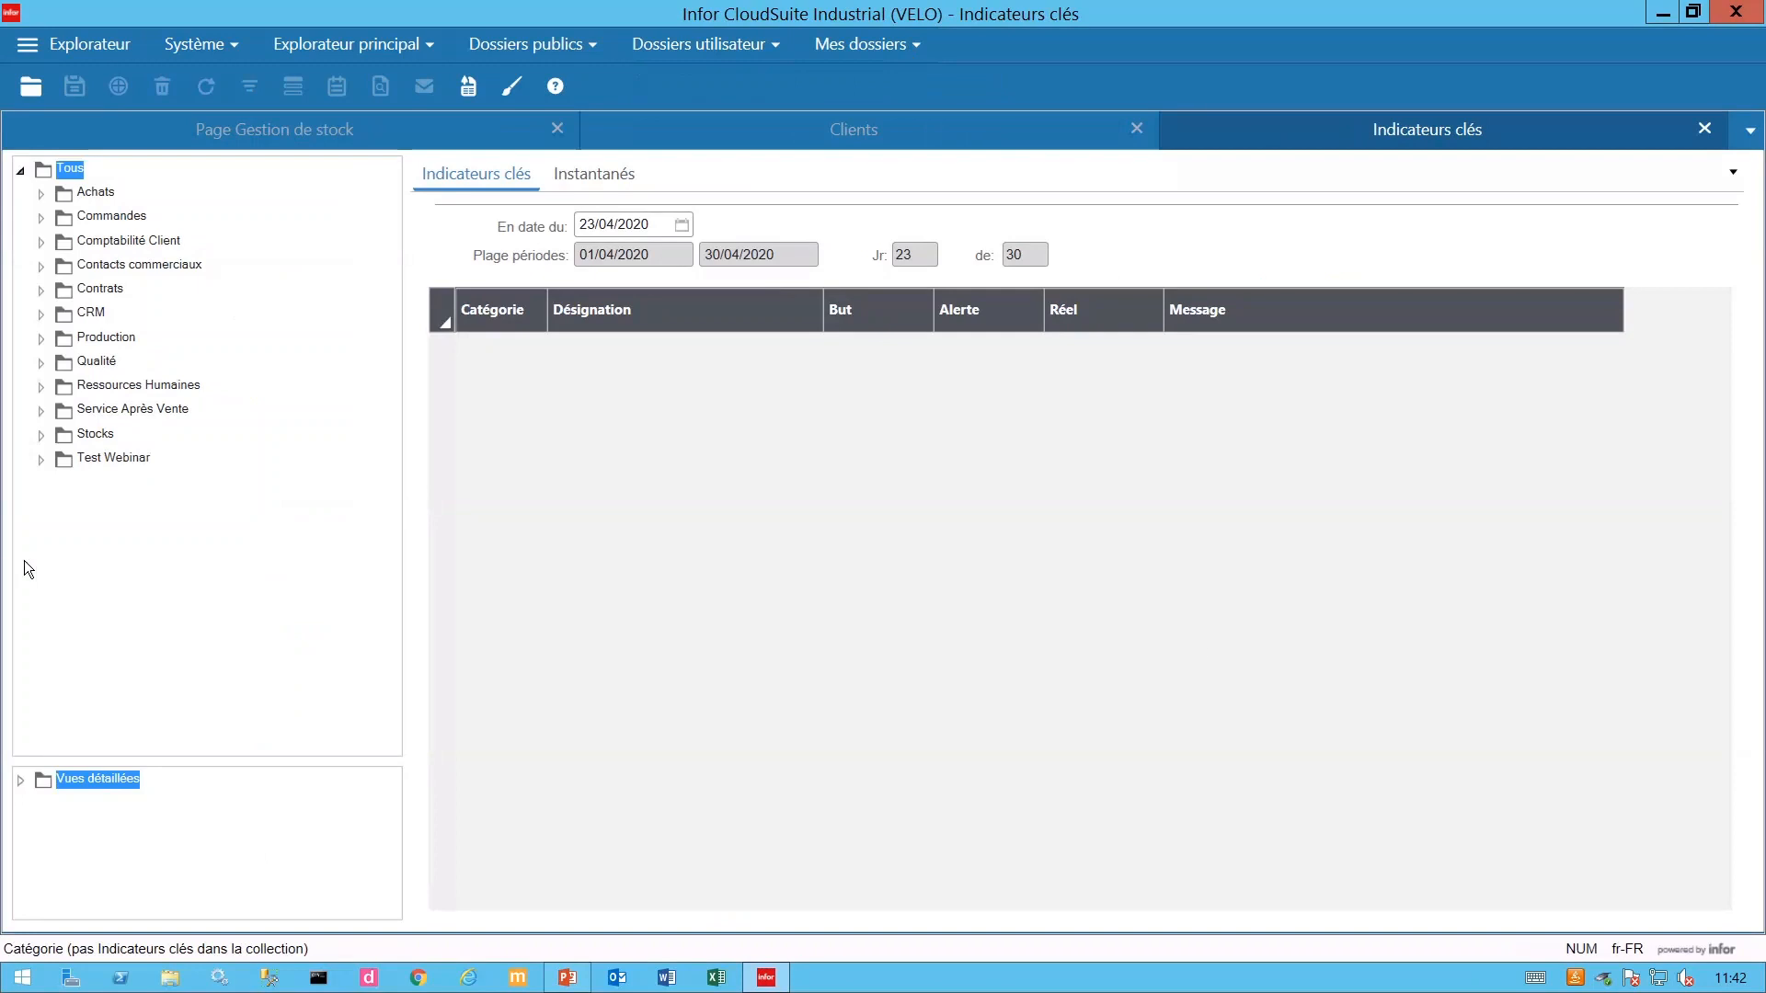
{"action": "left_click", "coordinate": [92, 433]}
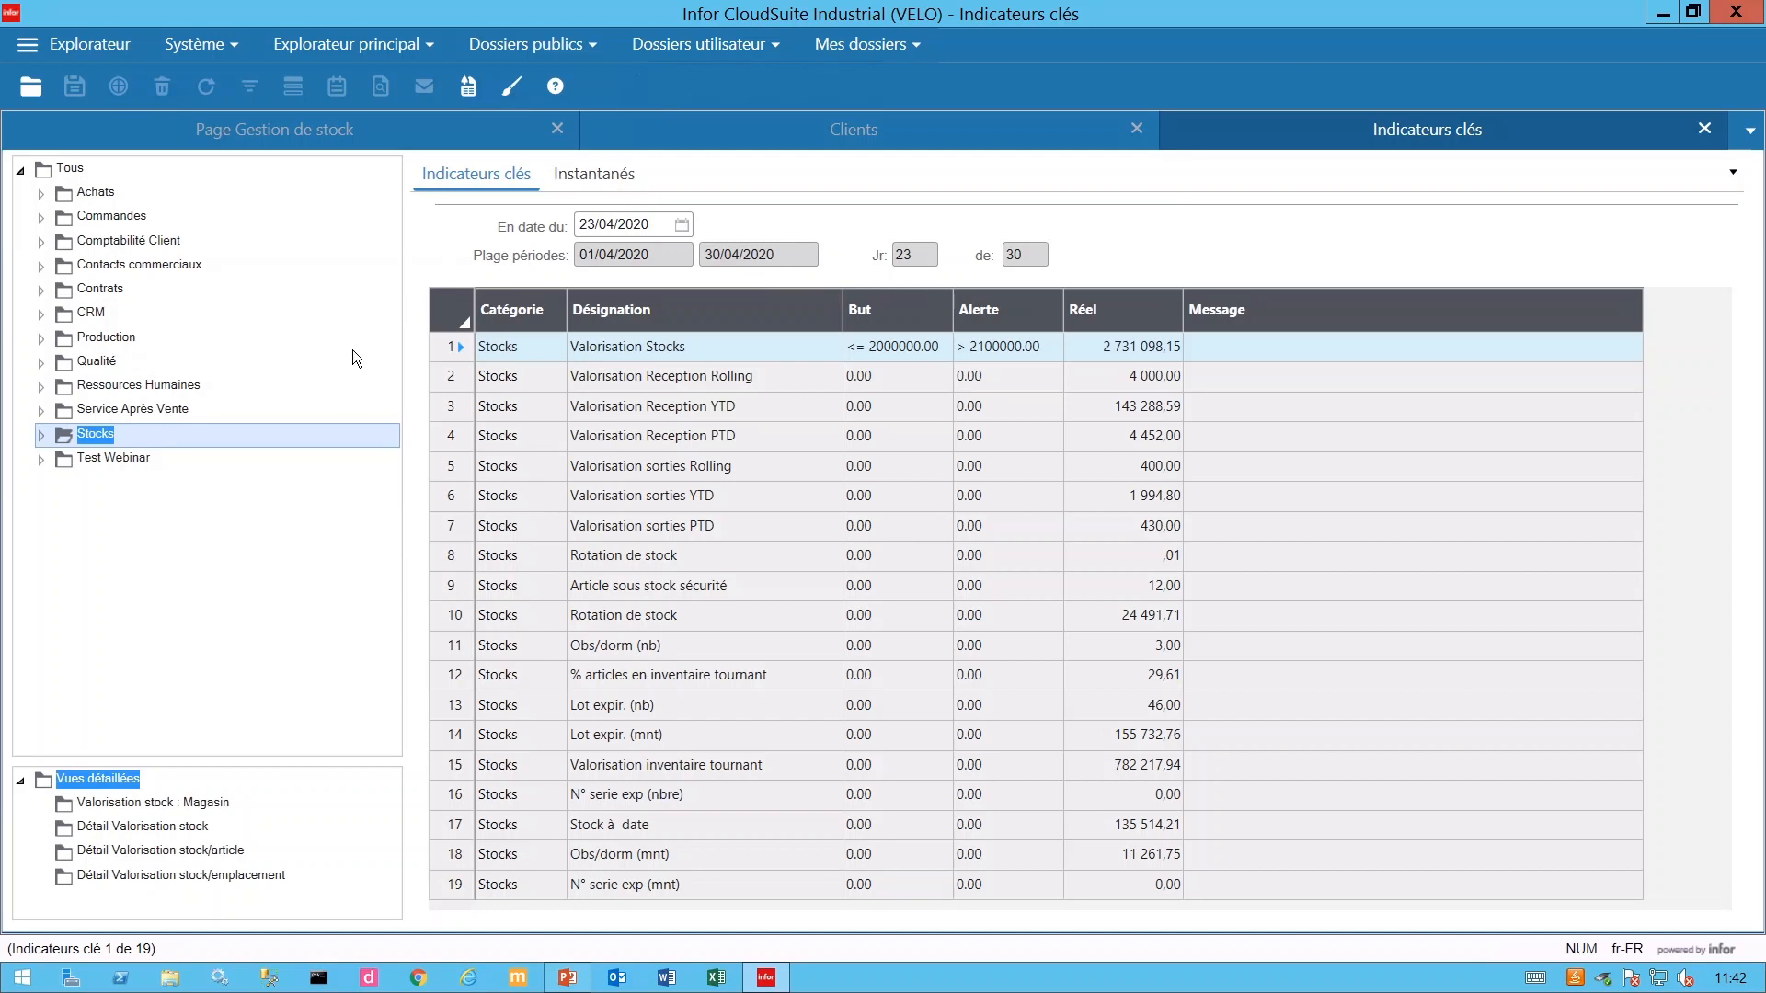
{"action": "left_click", "coordinate": [40, 434]}
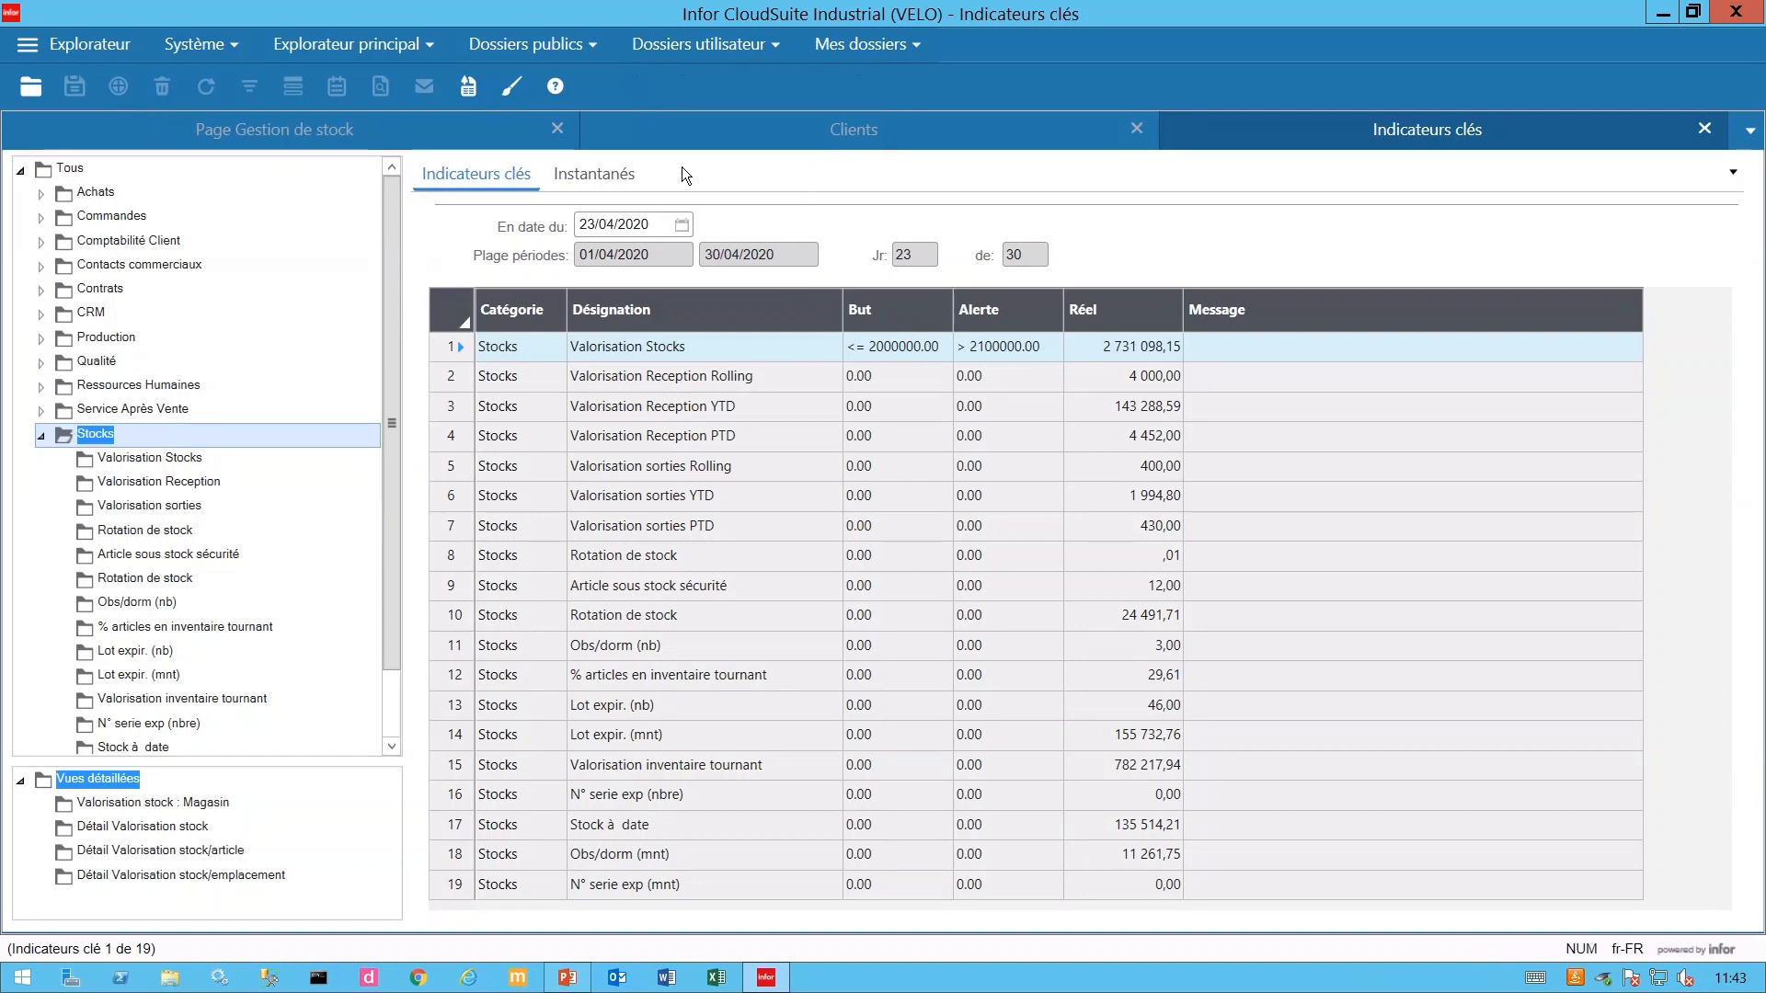
Examine the snapshots of the Valo Stock gauge on the Page Gestion de stock form, and close the snapshots form.
{"action": "left_click", "coordinate": [494, 138]}
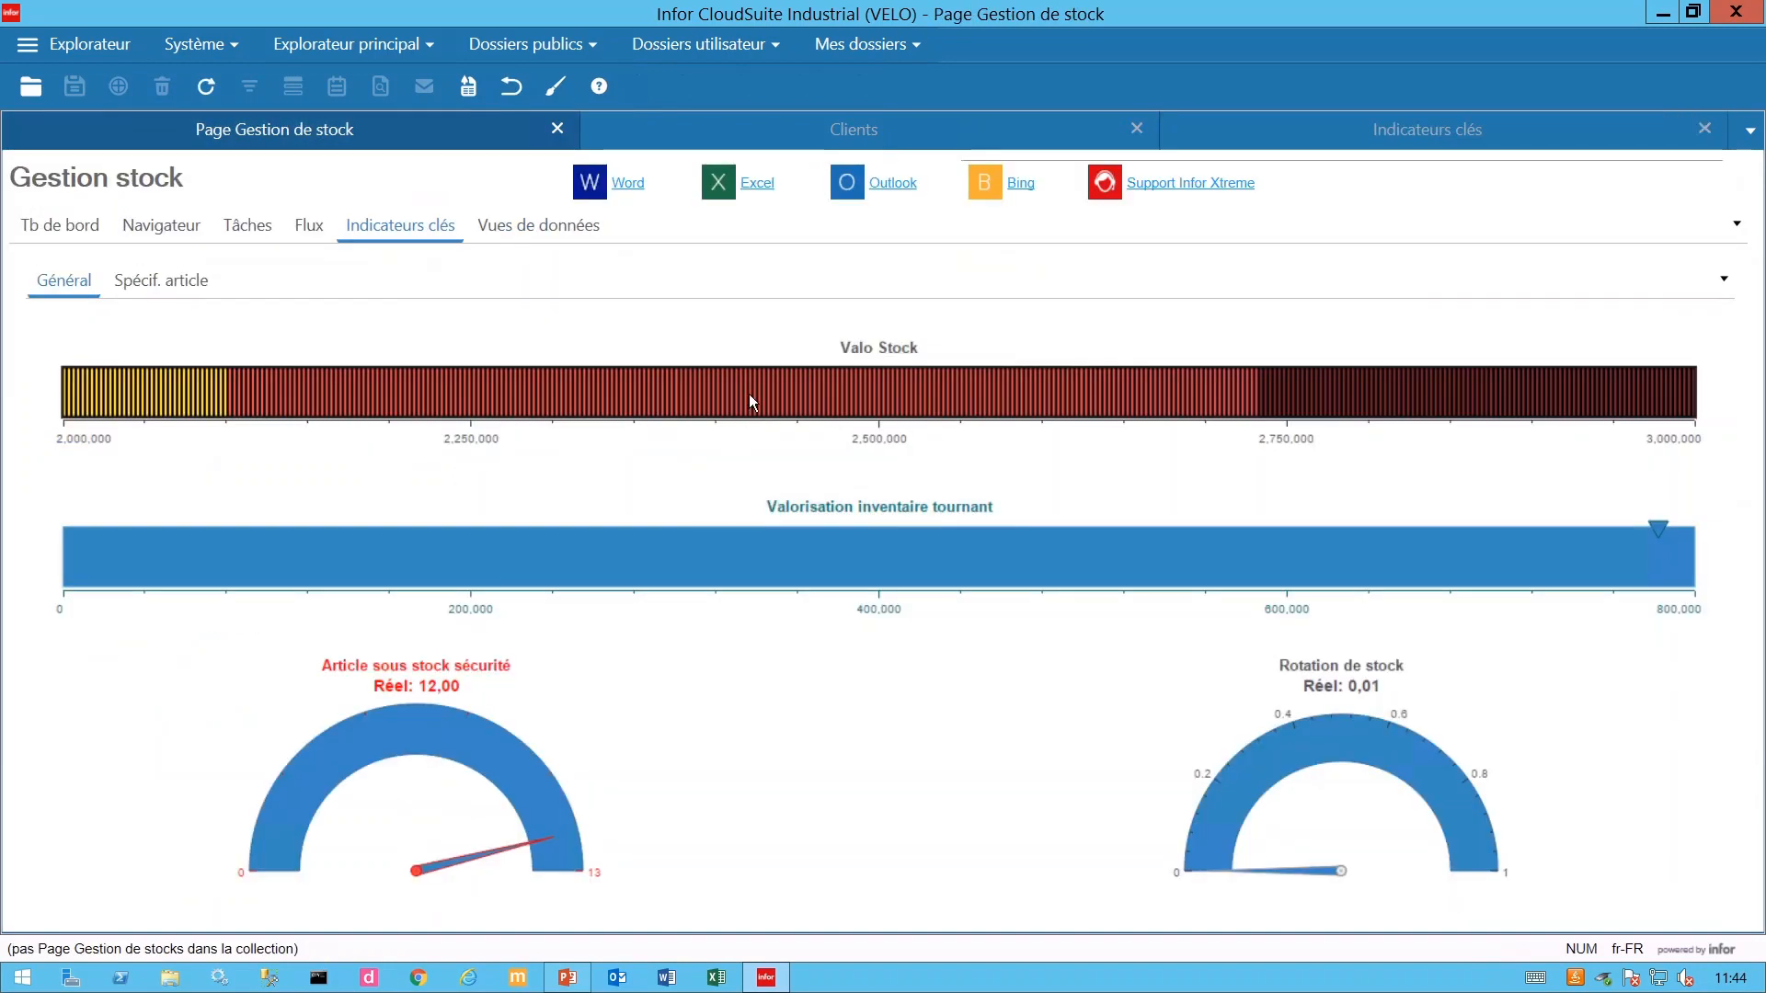
{"action": "right_click", "coordinate": [748, 400]}
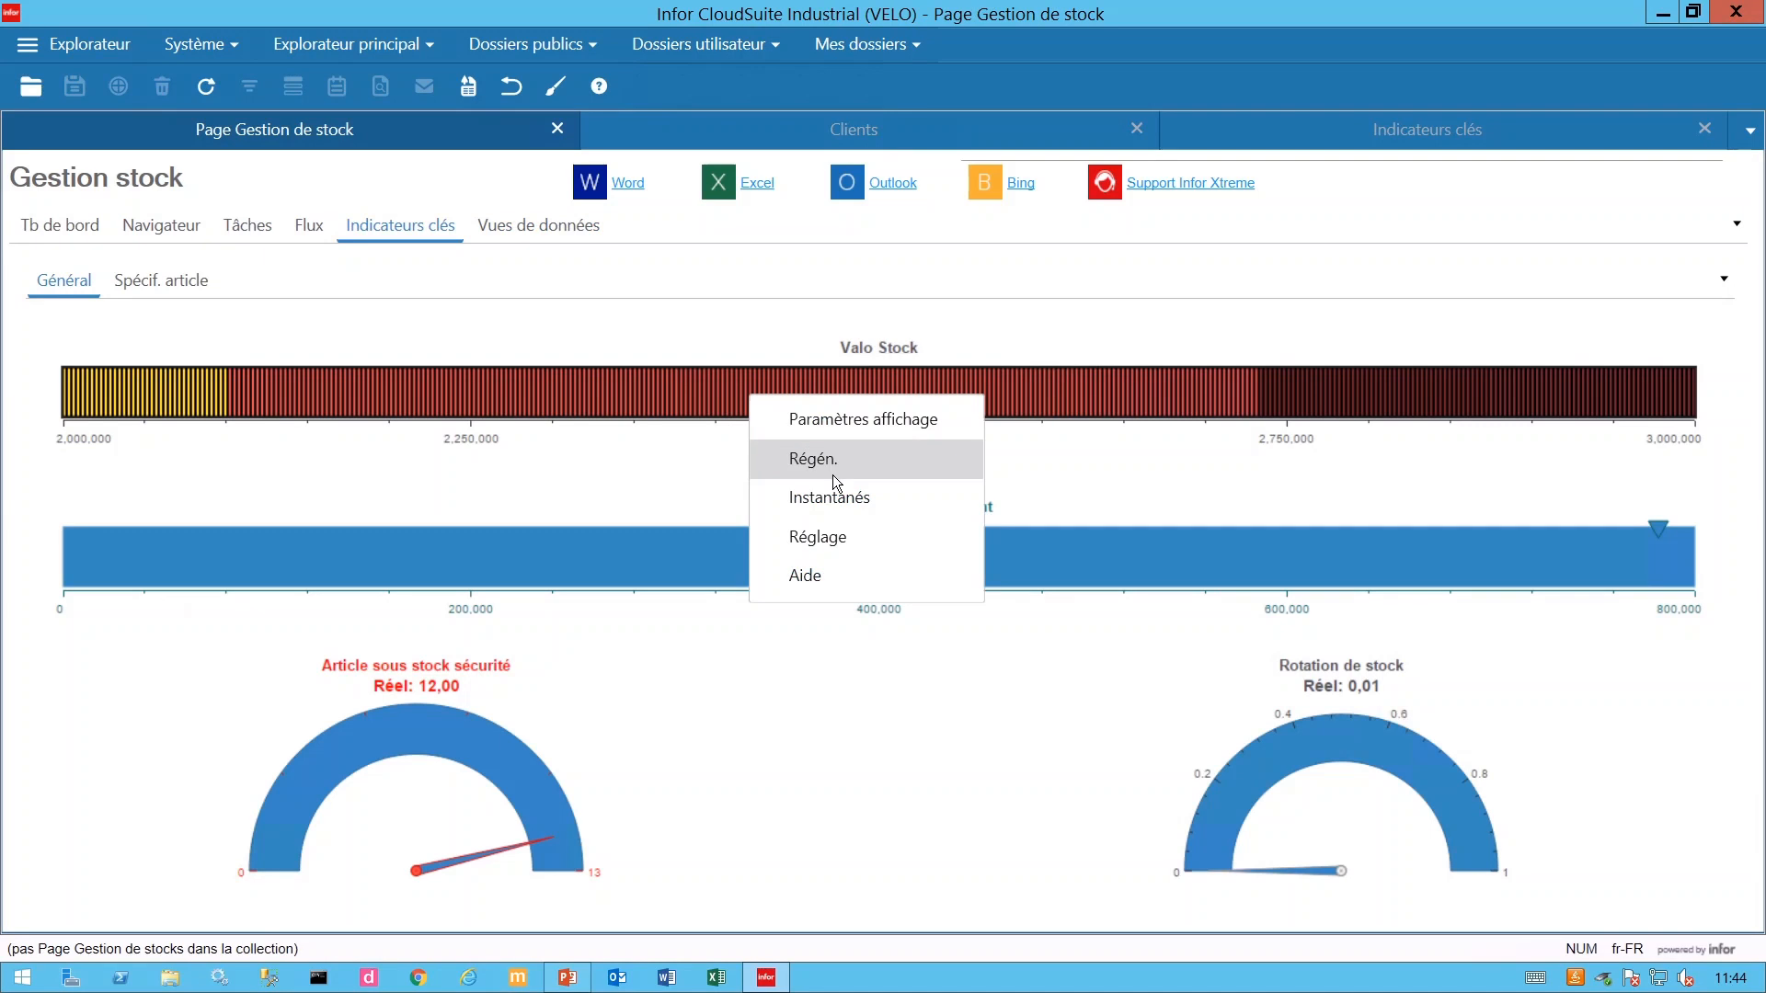
{"action": "left_click", "coordinate": [839, 498]}
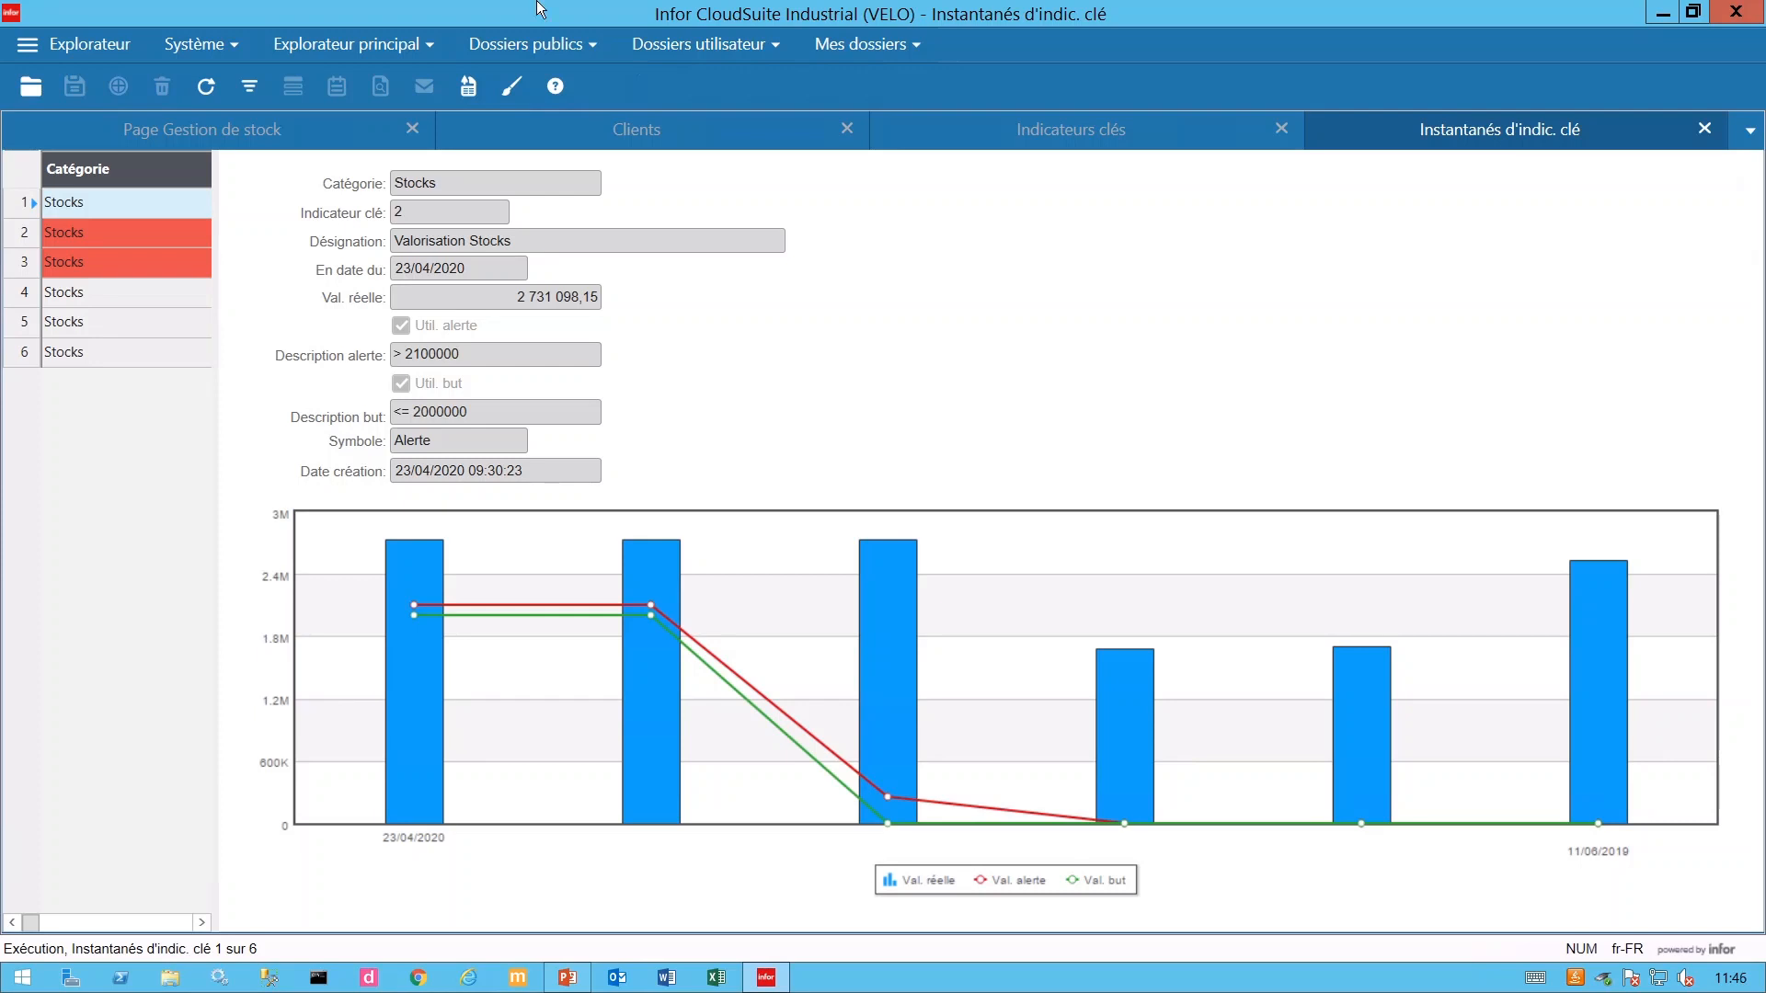
{"action": "left_click", "coordinate": [1704, 128]}
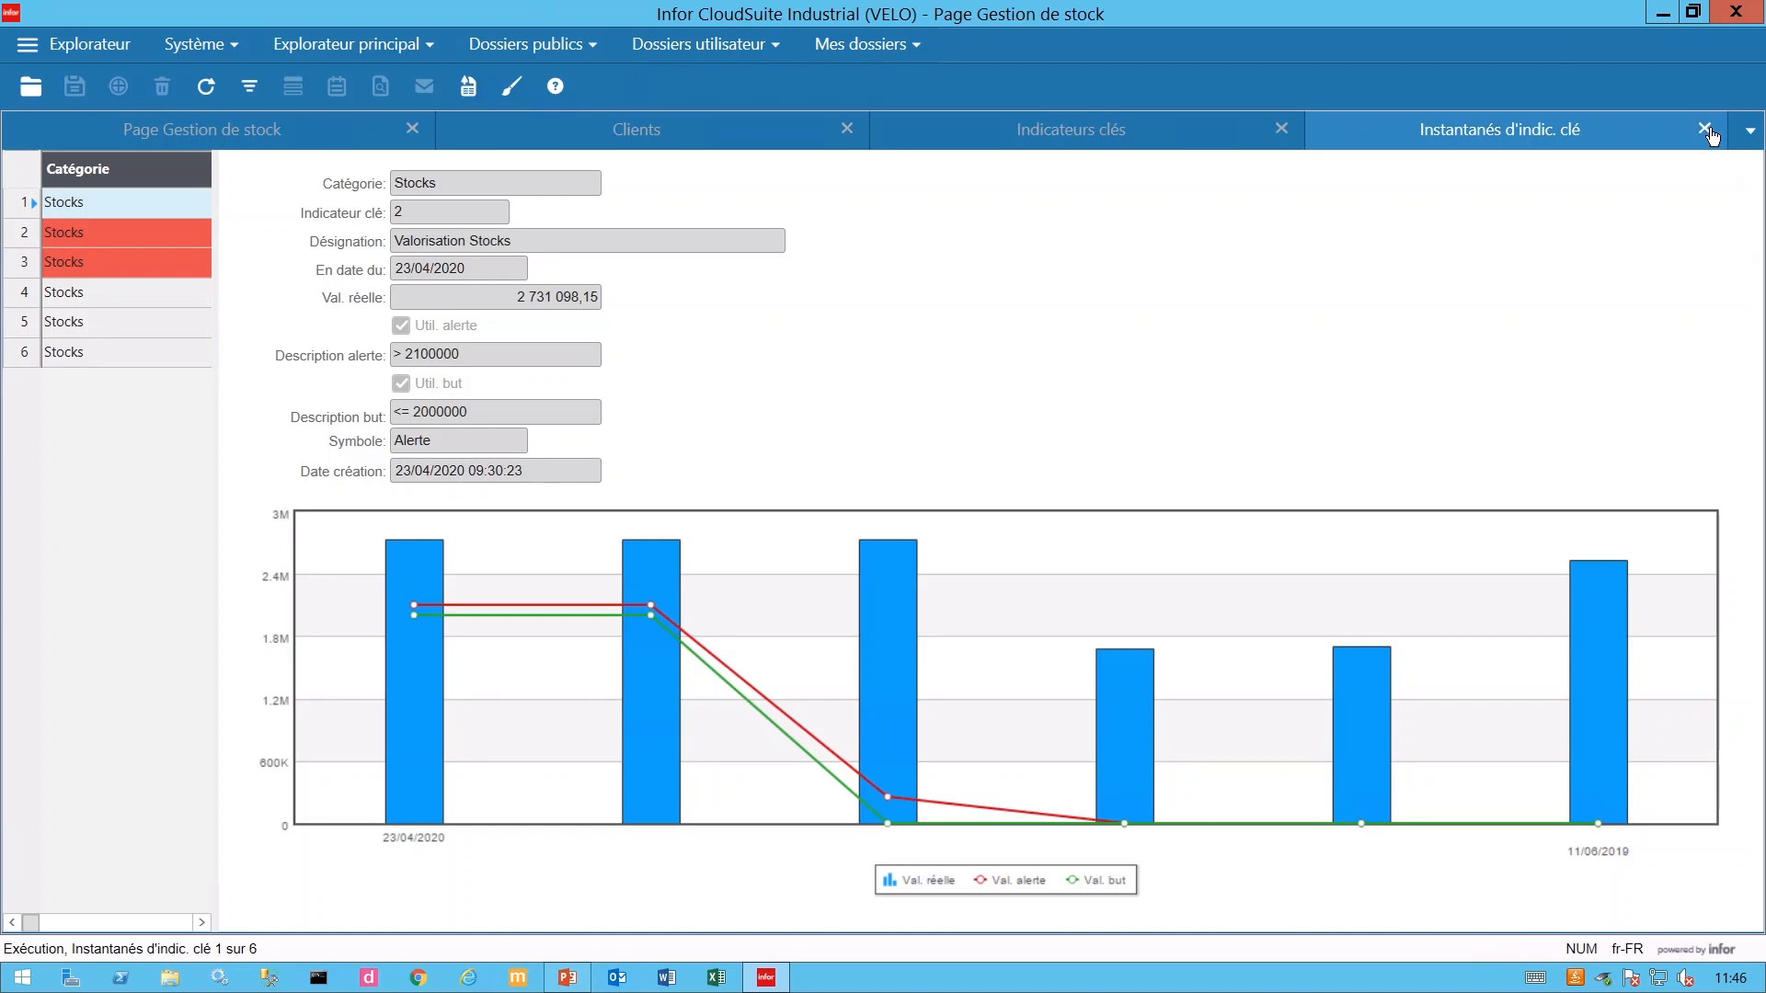